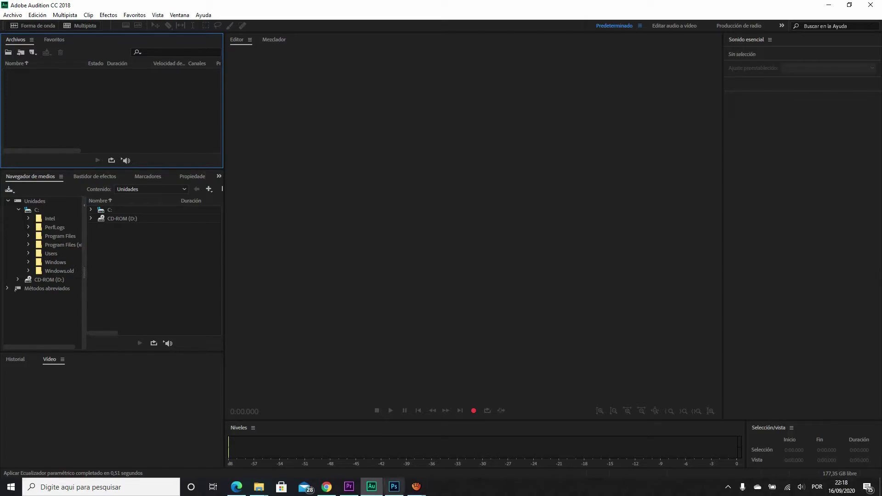
- Switch to Photoshop and Premiere Pro and back to Audition to compare their interfaces
{"action": "left_click", "coordinate": [394, 486]}
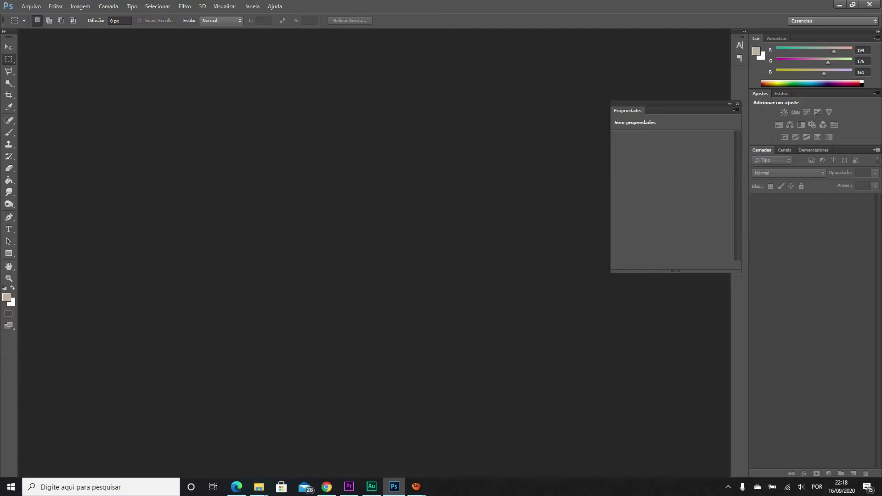
{"action": "left_click", "coordinate": [349, 486]}
{"action": "left_click", "coordinate": [372, 487]}
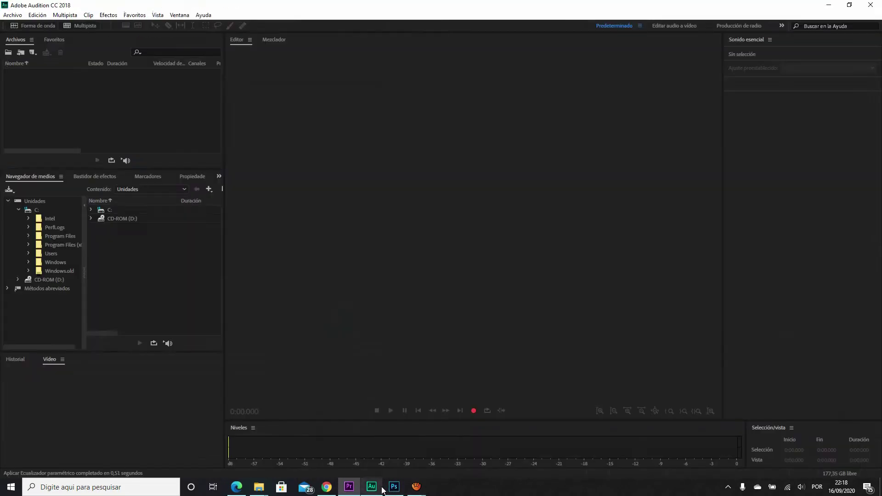
{"action": "mouse_move", "coordinate": [395, 491]}
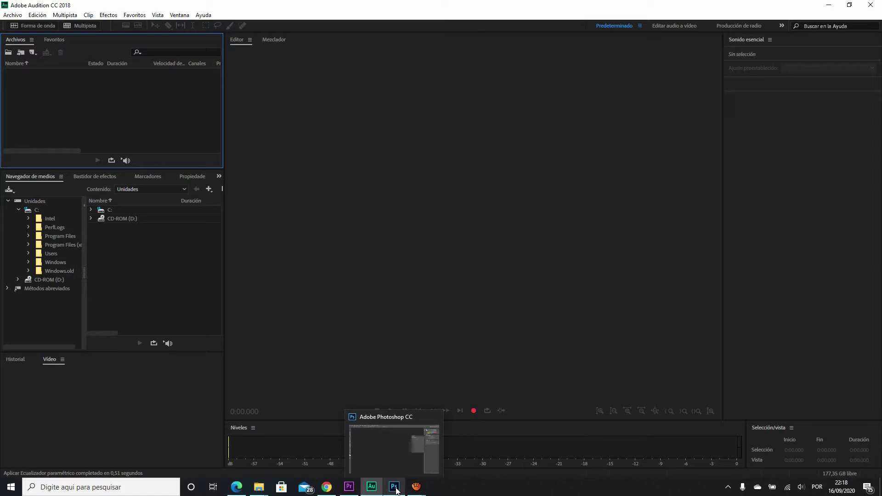
- Switch to Chrome and open the Cursos OnLine category on the Estech website
{"action": "left_click", "coordinate": [326, 487]}
{"action": "left_click", "coordinate": [178, 24]}
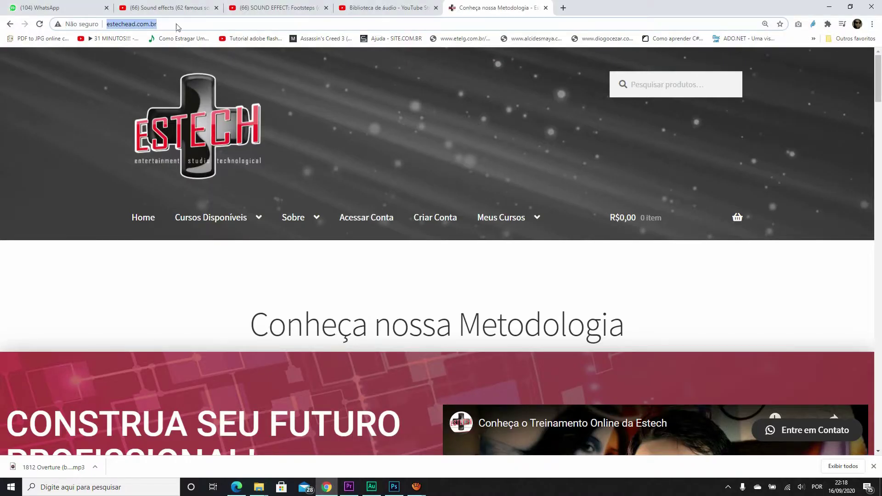
{"action": "scroll", "coordinate": [266, 94], "scroll_direction": "down", "scroll_amount": 8}
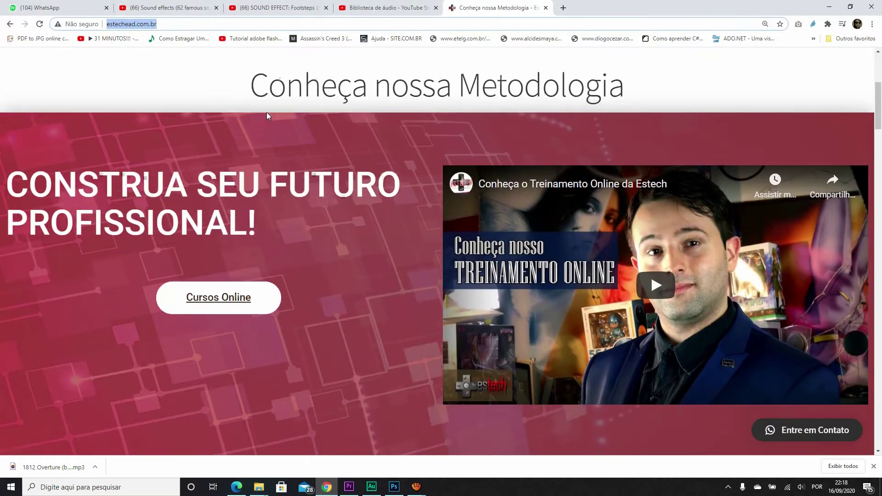
{"action": "scroll", "coordinate": [267, 112], "scroll_direction": "up", "scroll_amount": 8}
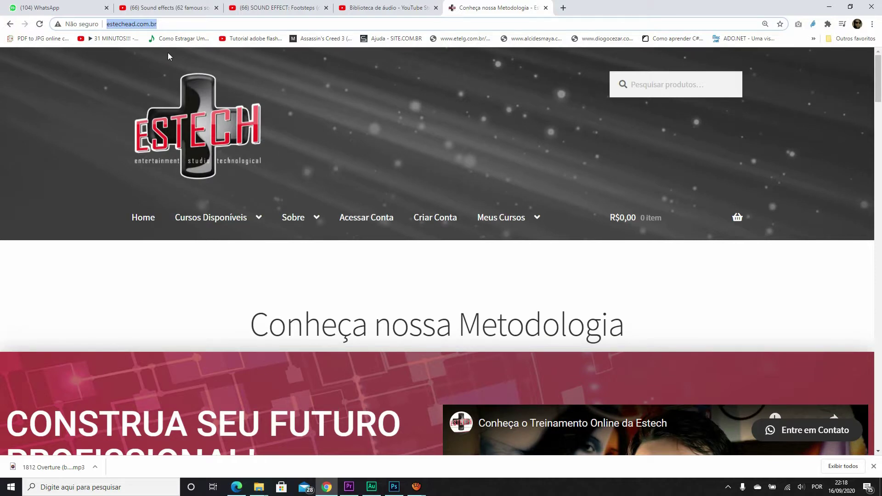
{"action": "scroll", "coordinate": [208, 153], "scroll_direction": "down", "scroll_amount": 3}
{"action": "mouse_move", "coordinate": [239, 127]}
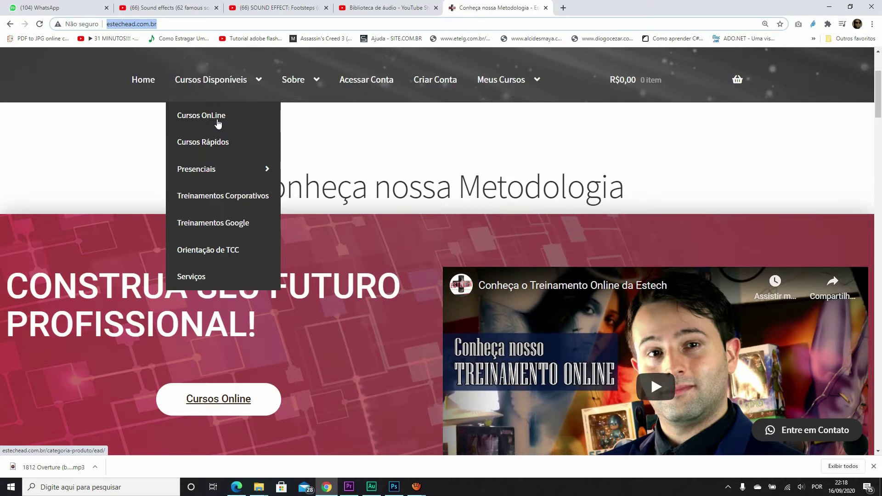
{"action": "left_click", "coordinate": [217, 122]}
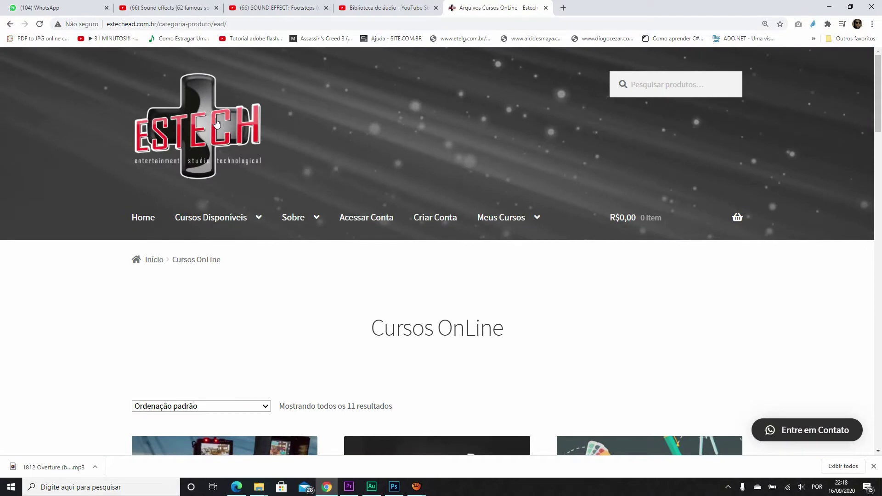
- Examine the courses and their prices in the Cursos OnLine catalogue
{"action": "scroll", "coordinate": [322, 147], "scroll_direction": "down", "scroll_amount": 8}
{"action": "scroll", "coordinate": [340, 164], "scroll_direction": "up", "scroll_amount": 8}
{"action": "scroll", "coordinate": [340, 164], "scroll_direction": "down", "scroll_amount": 10}
{"action": "scroll", "coordinate": [343, 218], "scroll_direction": "down", "scroll_amount": 5}
{"action": "scroll", "coordinate": [345, 224], "scroll_direction": "up", "scroll_amount": 6}
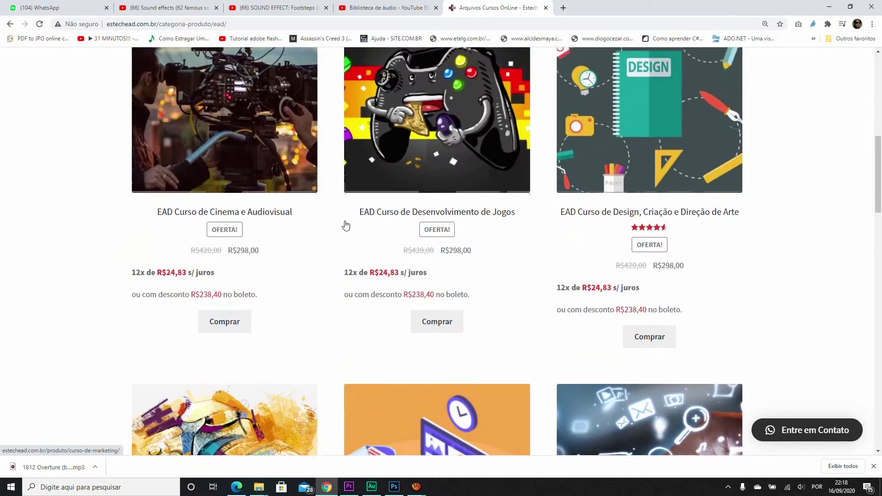
{"action": "scroll", "coordinate": [346, 225], "scroll_direction": "up", "scroll_amount": 7}
{"action": "scroll", "coordinate": [346, 225], "scroll_direction": "down", "scroll_amount": 5}
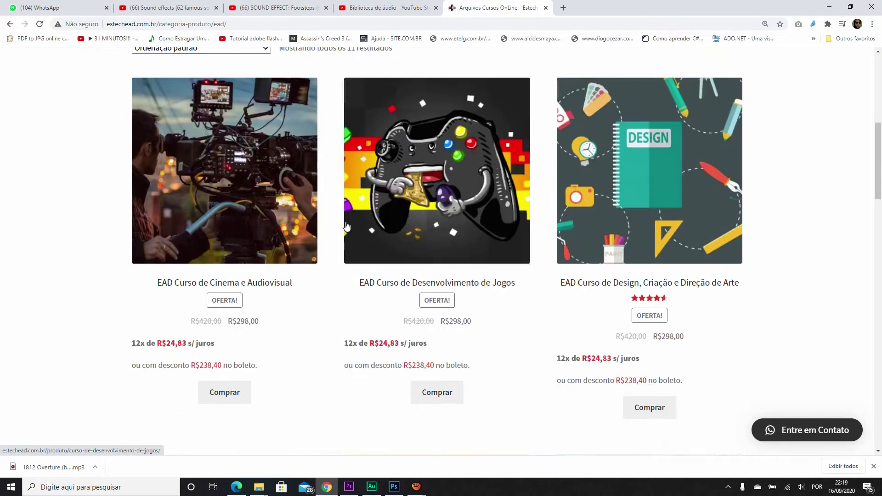
{"action": "scroll", "coordinate": [345, 225], "scroll_direction": "up", "scroll_amount": 2}
{"action": "scroll", "coordinate": [346, 225], "scroll_direction": "down", "scroll_amount": 2}
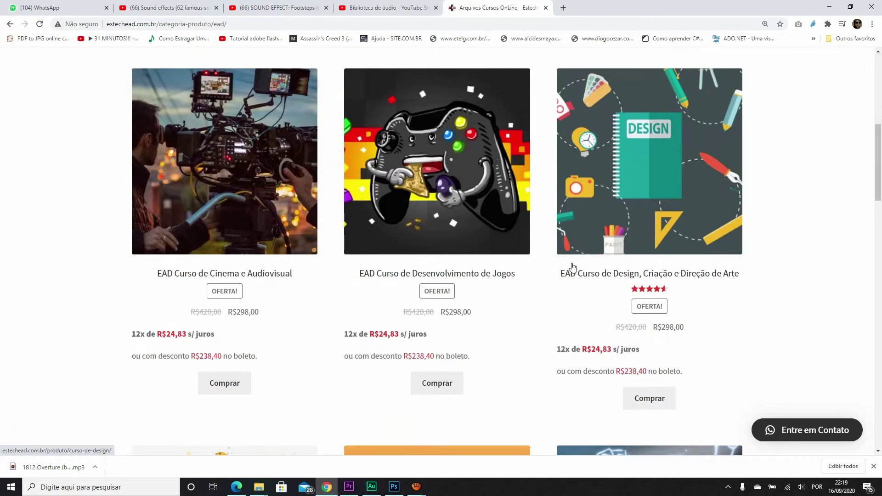
- View the lesson list of EAD Curso de Design, Criação e Direção de Arte and return to the online course catalogue
{"action": "left_click", "coordinate": [570, 273]}
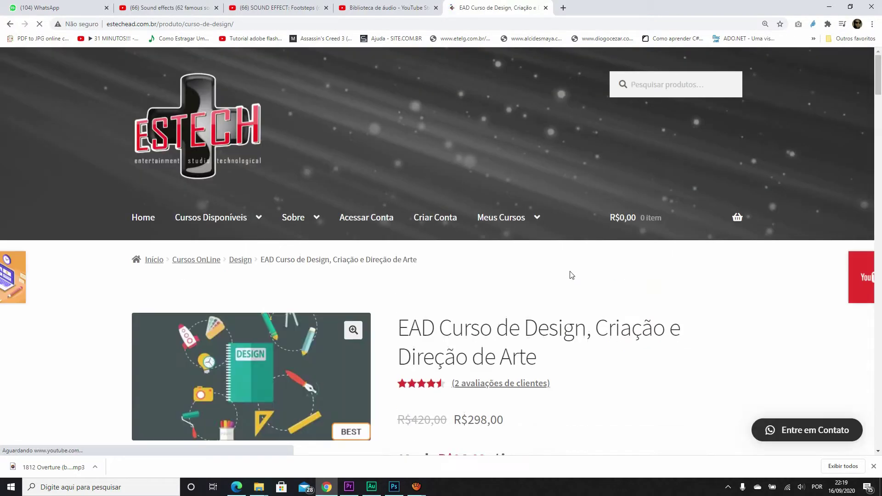
{"action": "scroll", "coordinate": [565, 275], "scroll_direction": "down", "scroll_amount": 3}
{"action": "scroll", "coordinate": [526, 262], "scroll_direction": "up", "scroll_amount": 2}
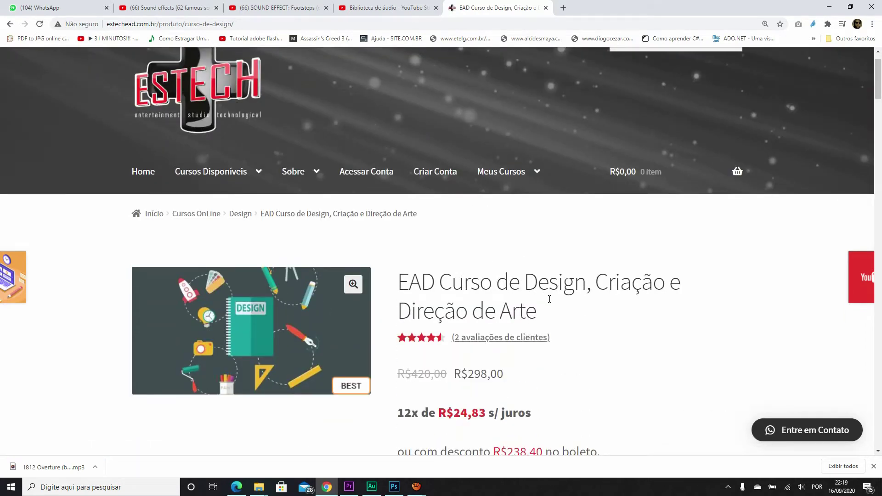
{"action": "scroll", "coordinate": [547, 304], "scroll_direction": "down", "scroll_amount": 1}
{"action": "scroll", "coordinate": [313, 278], "scroll_direction": "down", "scroll_amount": 15}
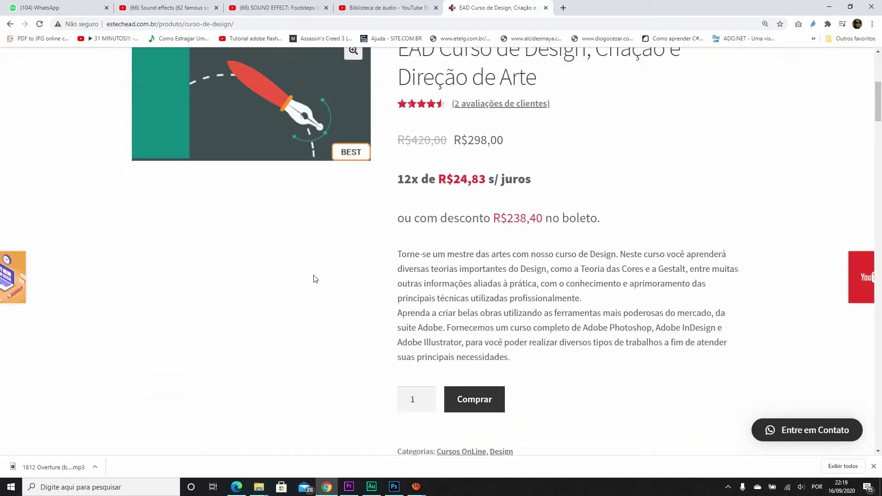
{"action": "scroll", "coordinate": [355, 211], "scroll_direction": "down", "scroll_amount": 8}
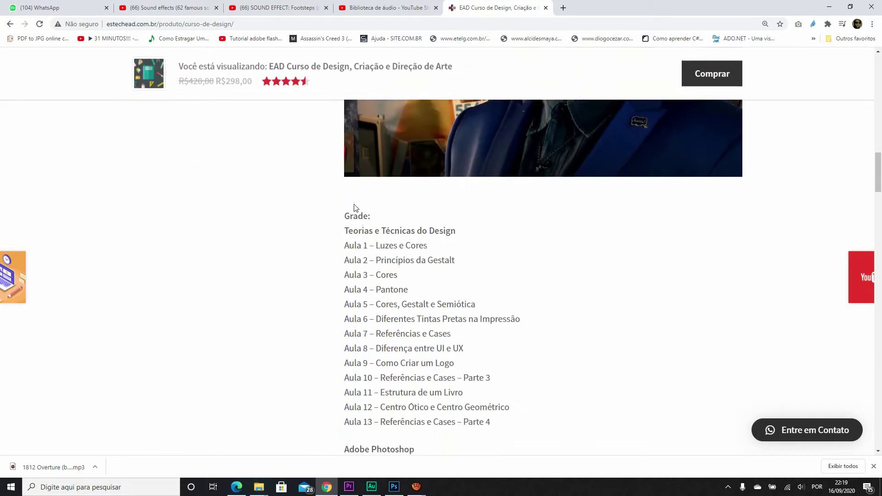
{"action": "scroll", "coordinate": [372, 229], "scroll_direction": "down", "scroll_amount": 15}
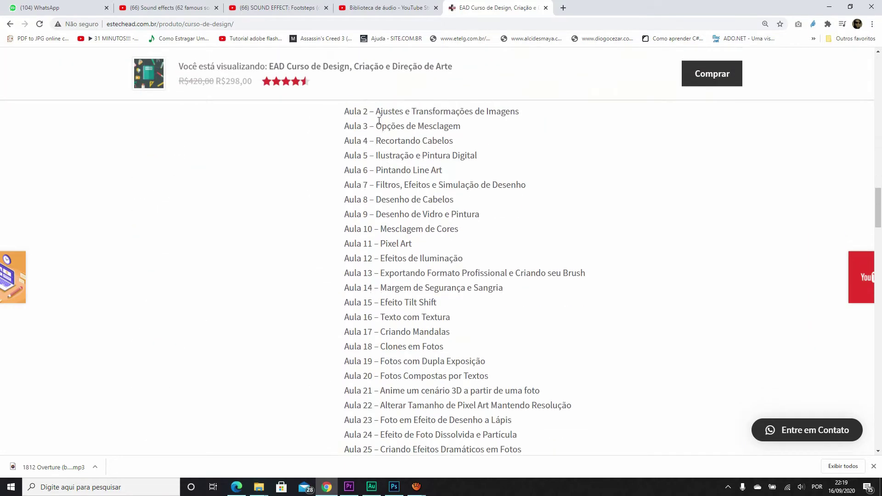
{"action": "scroll", "coordinate": [363, 223], "scroll_direction": "down", "scroll_amount": 20}
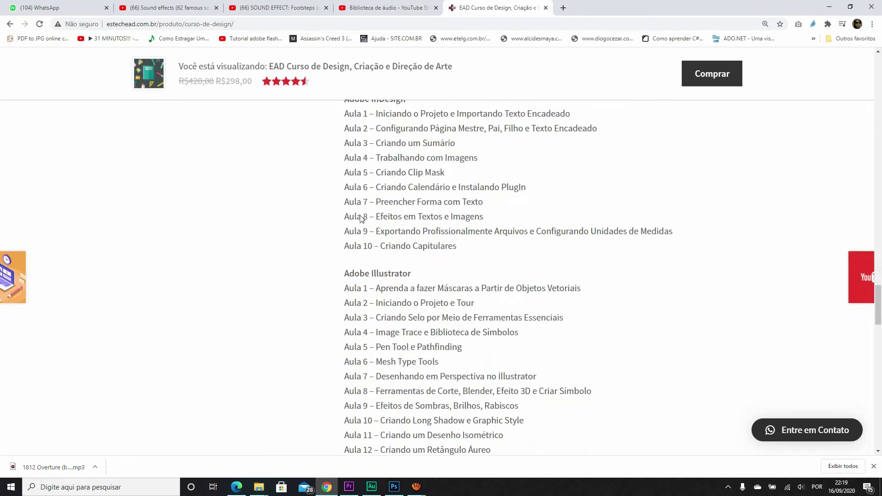
{"action": "left_click", "coordinate": [10, 24]}
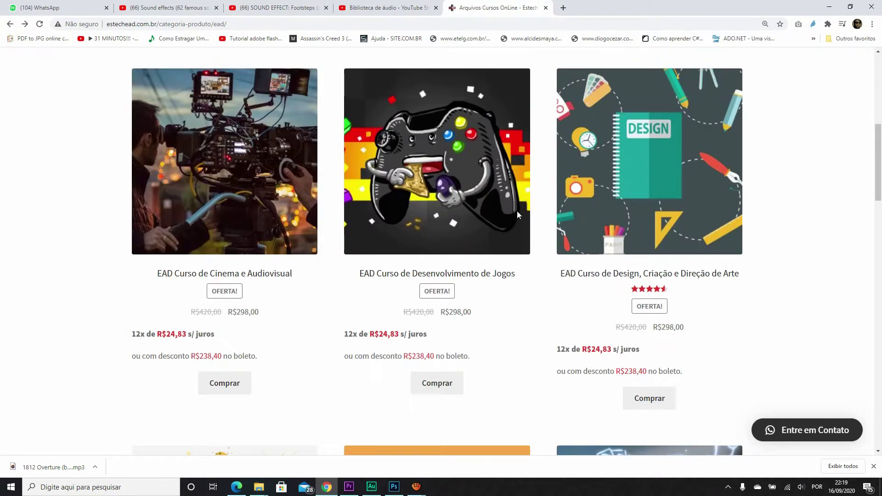
{"action": "scroll", "coordinate": [516, 210], "scroll_direction": "up", "scroll_amount": 8}
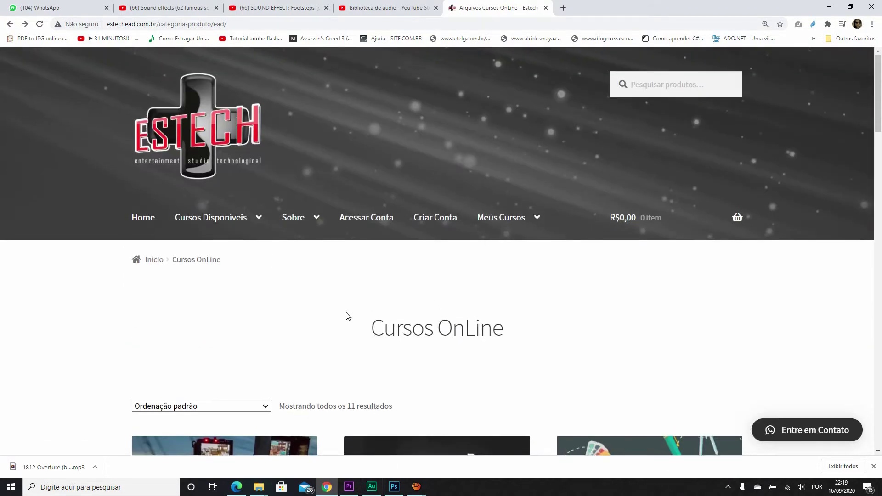
{"action": "mouse_move", "coordinate": [357, 494]}
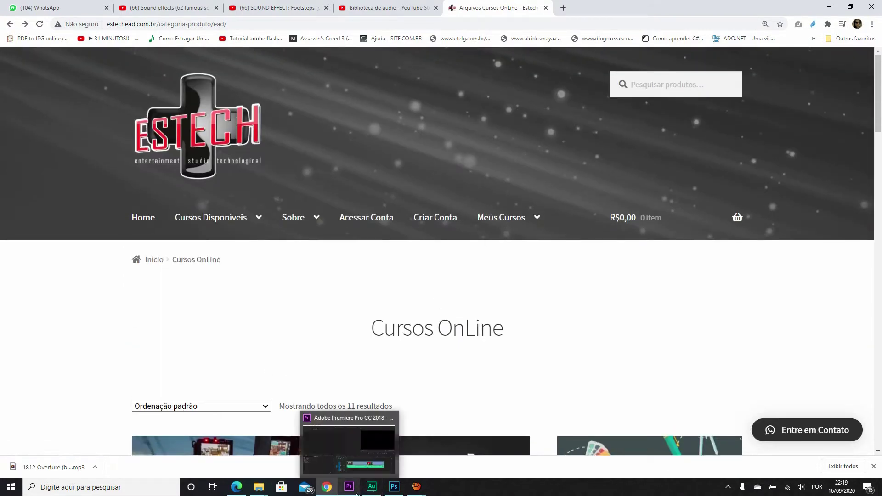
- Alternate between Premiere Pro and Audition to compare their workspaces, finishing in Audition
{"action": "left_click", "coordinate": [416, 487]}
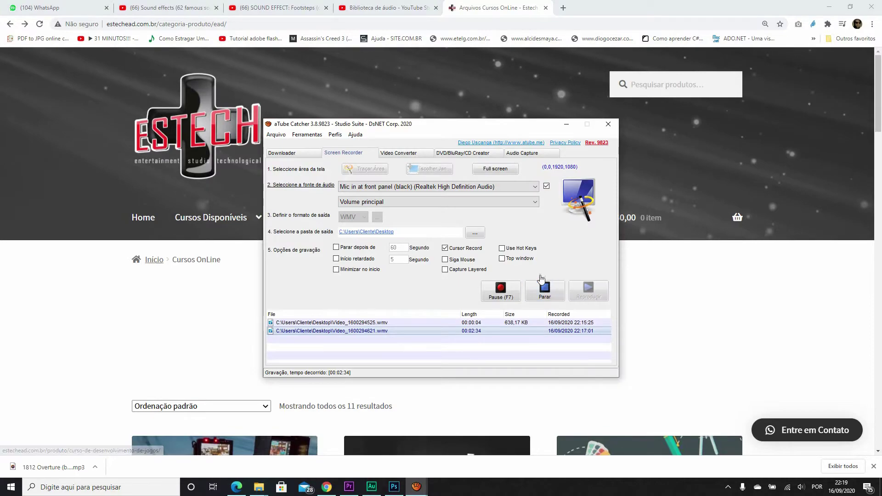
{"action": "left_click", "coordinate": [350, 488]}
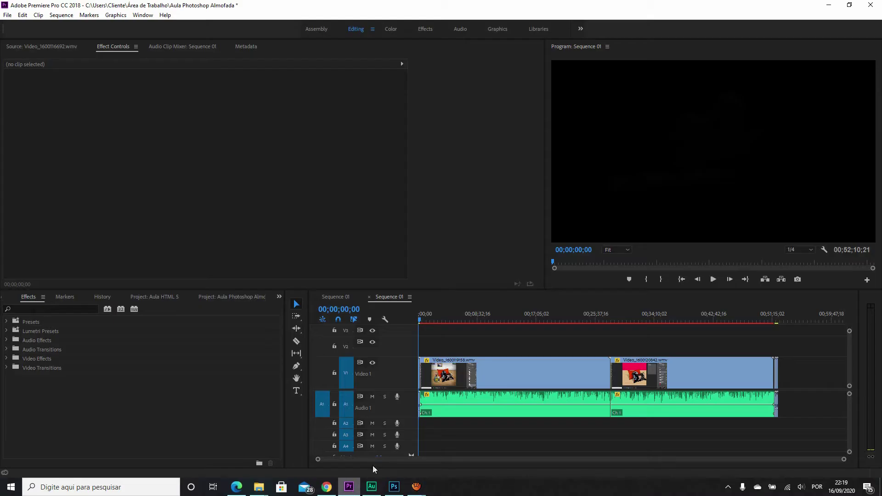
{"action": "left_click", "coordinate": [372, 487]}
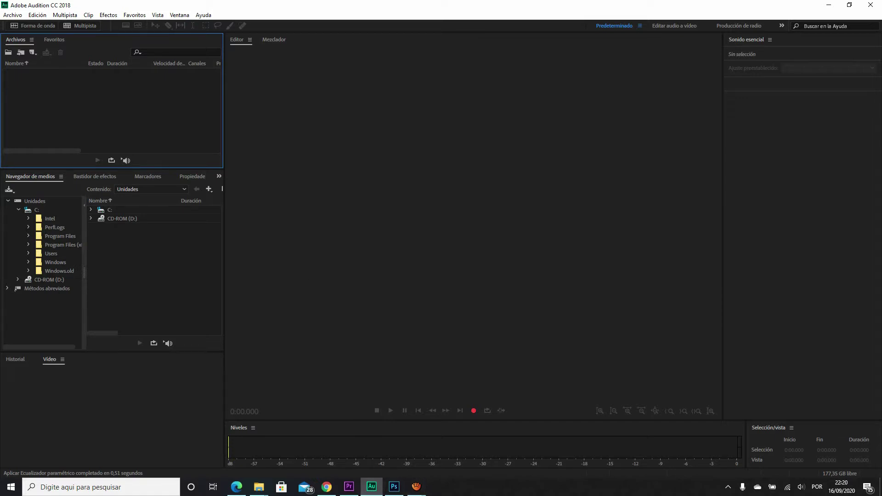
{"action": "left_click", "coordinate": [349, 486]}
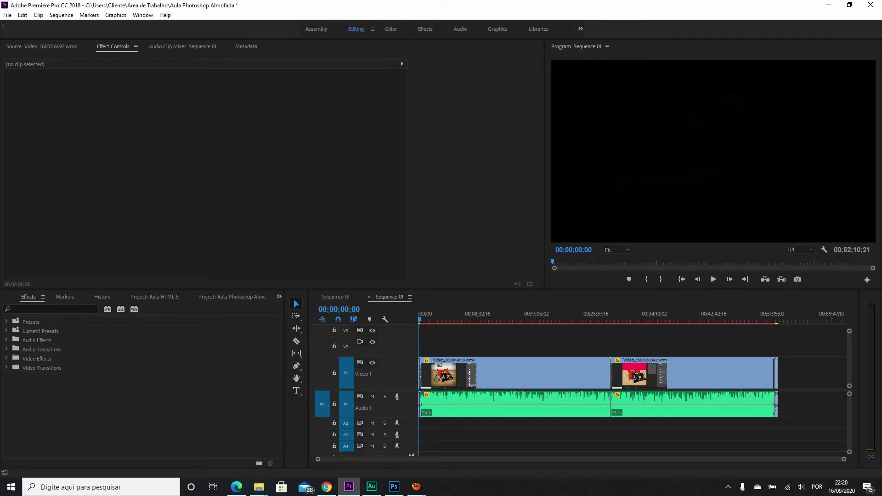
{"action": "left_click", "coordinate": [371, 487]}
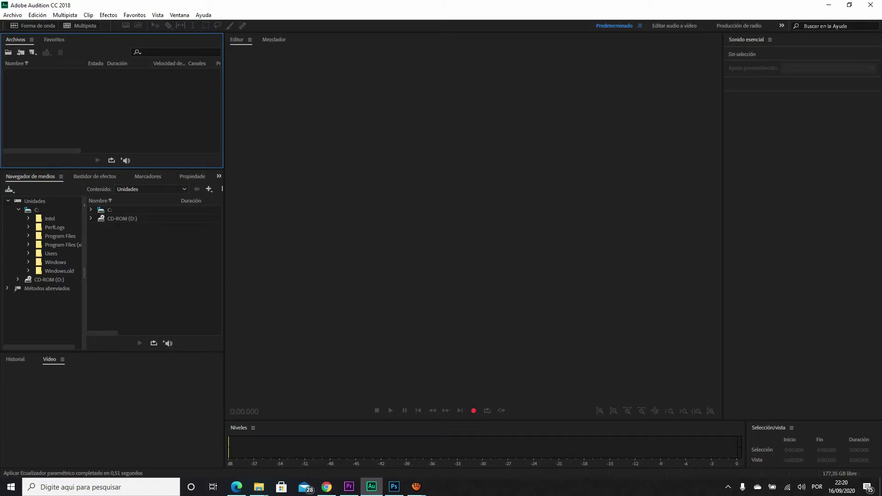
{"action": "left_click", "coordinate": [348, 488]}
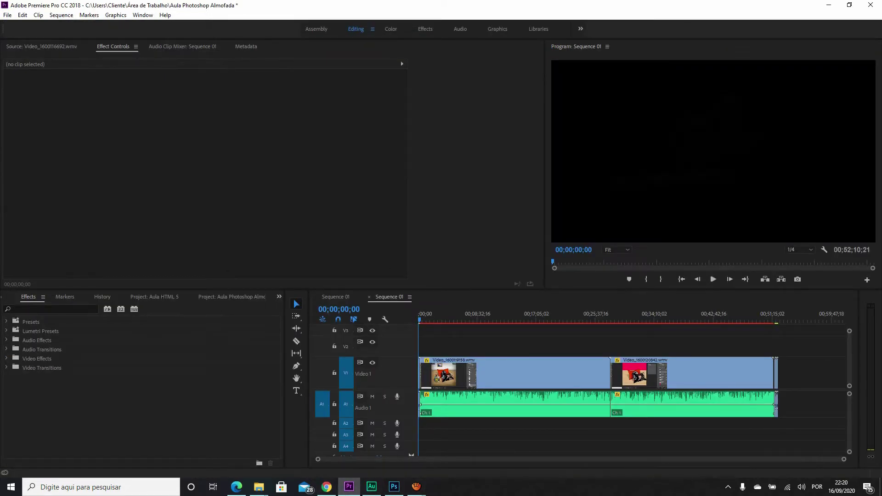
{"action": "left_click", "coordinate": [371, 487]}
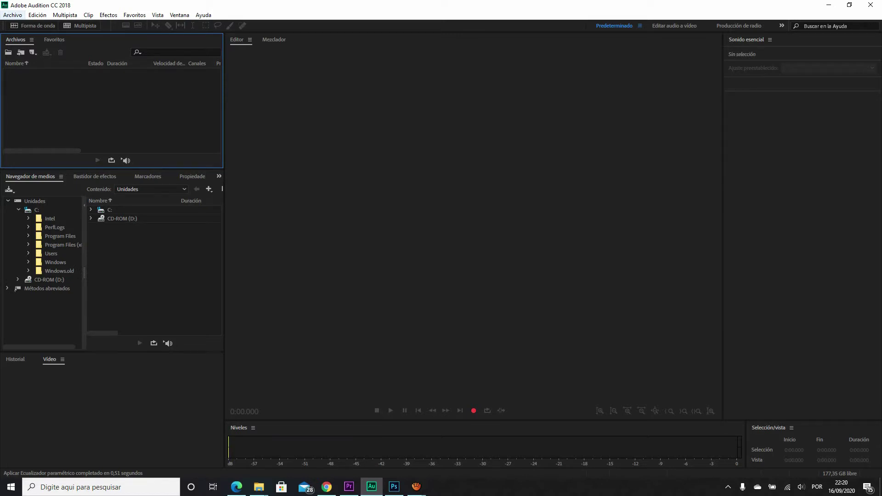
- Review Audition's available file, editing, clip and effects commands
{"action": "left_click", "coordinate": [13, 15]}
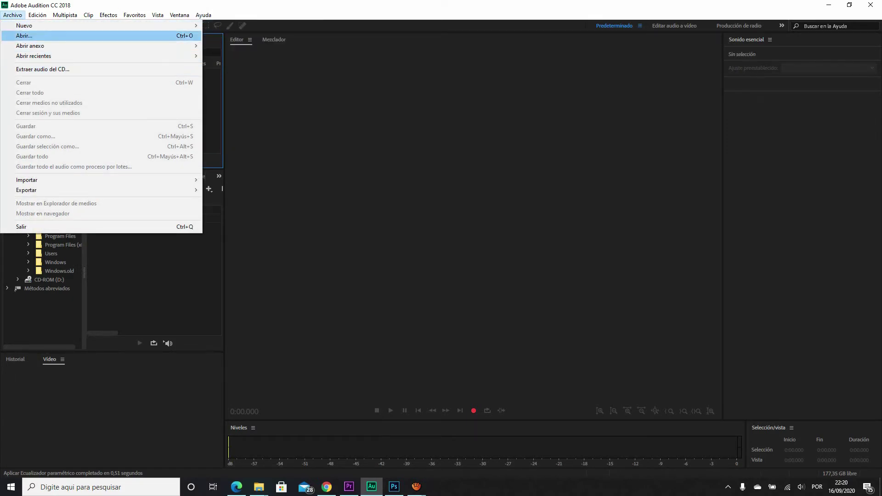
{"action": "mouse_move", "coordinate": [37, 15]}
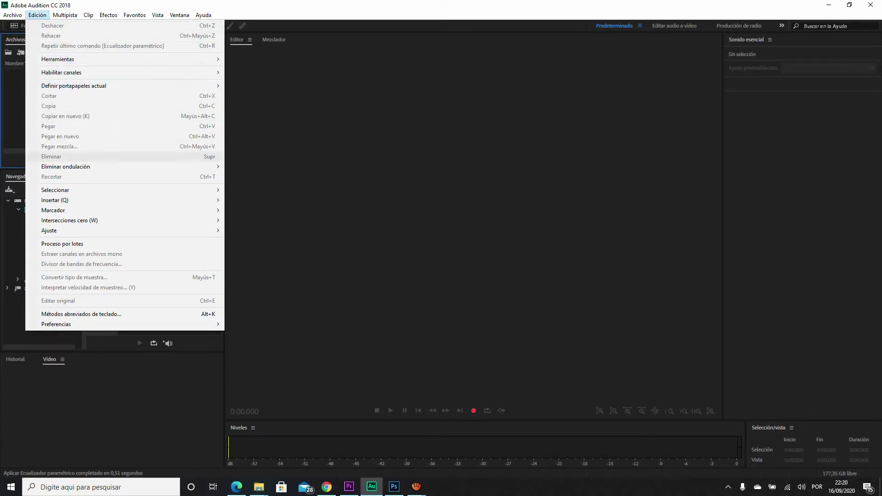
{"action": "left_click", "coordinate": [65, 15]}
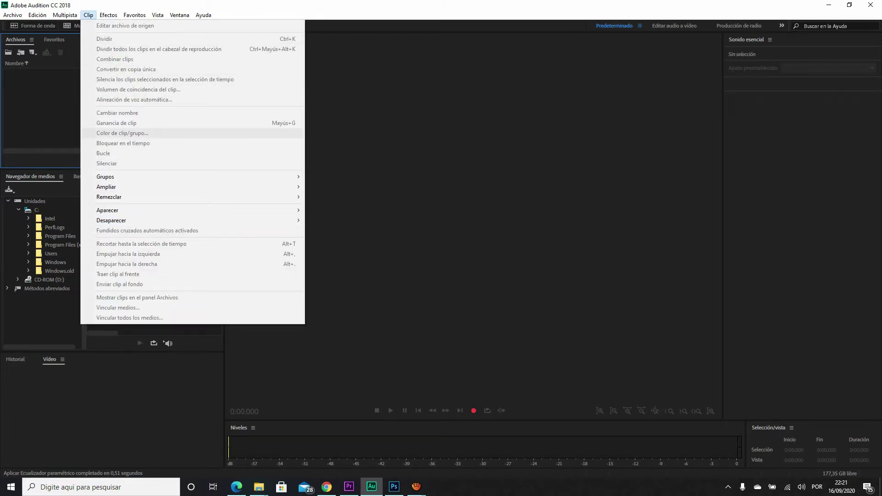
{"action": "mouse_move", "coordinate": [109, 15]}
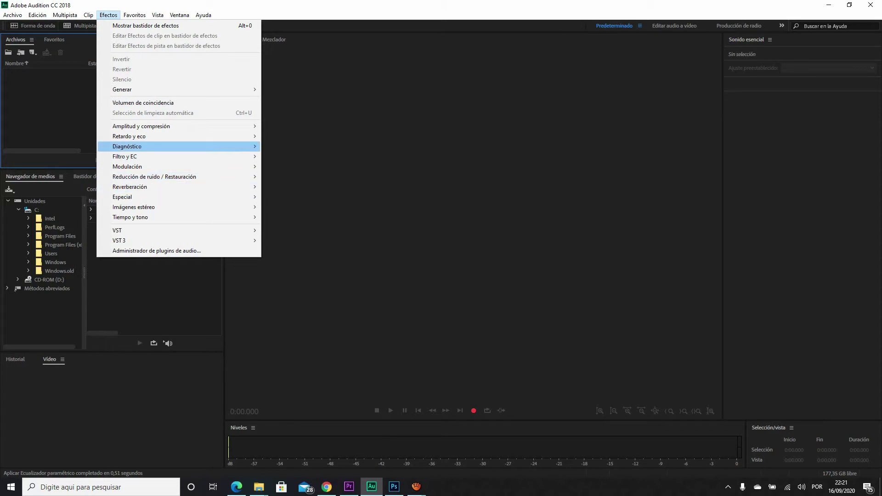
- Switch to Premiere Pro and expand the Presets folder in the effects library
{"action": "left_click", "coordinate": [348, 486]}
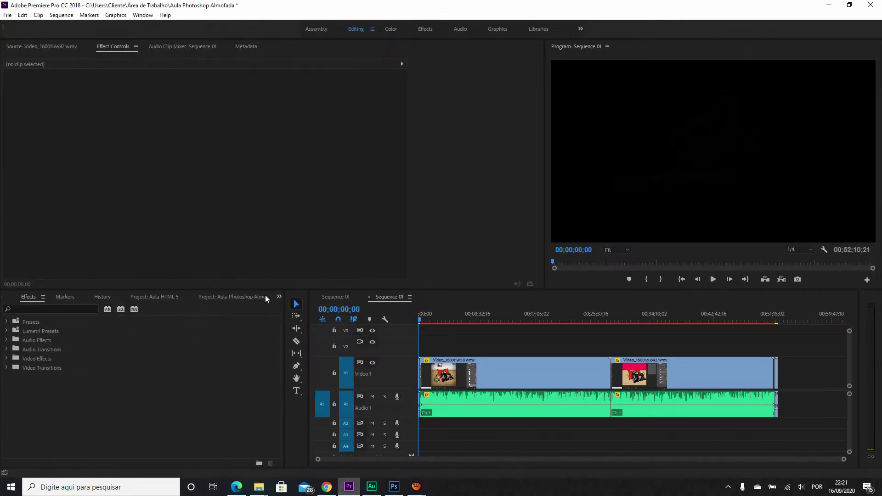
{"action": "left_click", "coordinate": [279, 297]}
{"action": "left_click", "coordinate": [292, 337]}
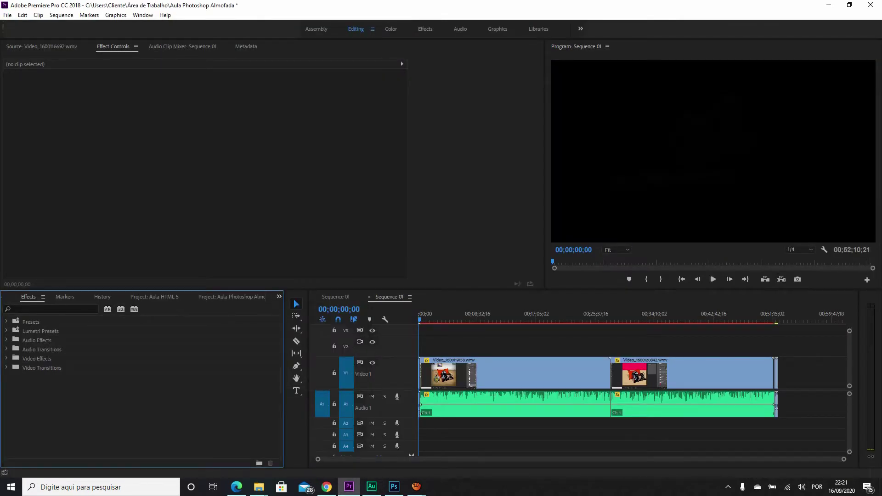
{"action": "left_click", "coordinate": [7, 321]}
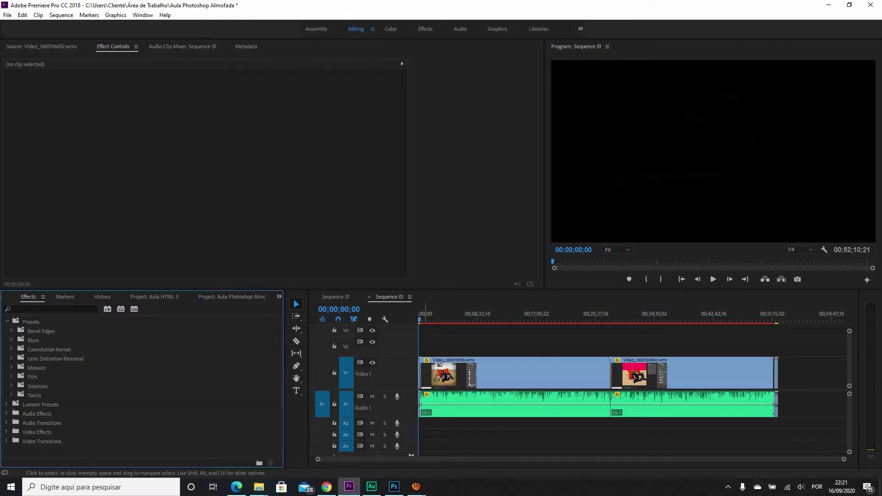
- Switch to Audition and display the editable list of effect favourites
{"action": "left_click", "coordinate": [372, 486]}
{"action": "left_click", "coordinate": [108, 15]}
{"action": "mouse_move", "coordinate": [134, 15]}
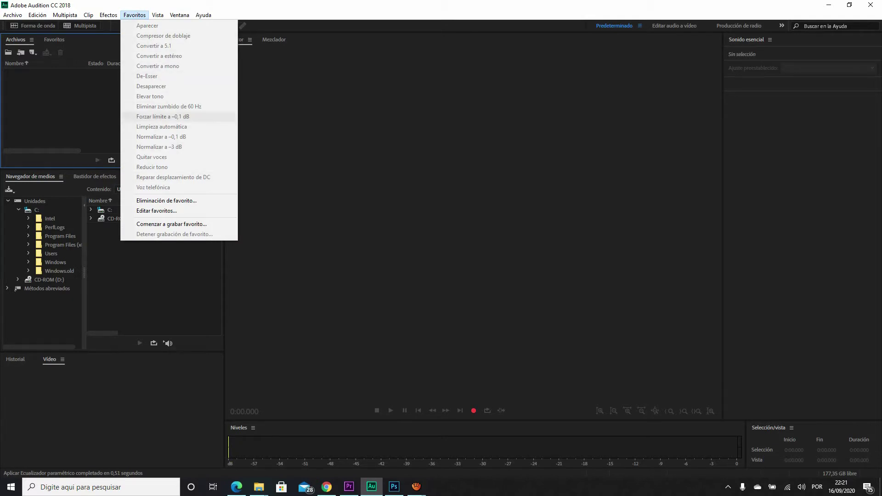
{"action": "left_click", "coordinate": [156, 210]}
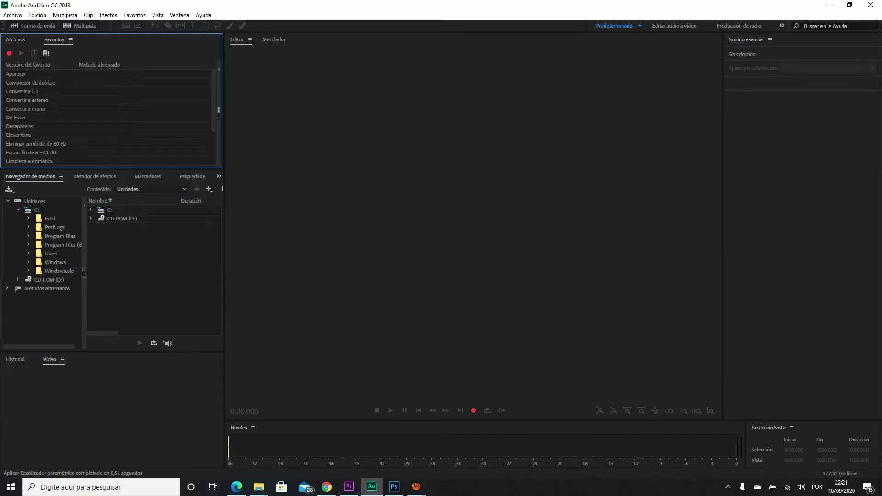
- Review Audition's favourites commands and its view and display options
{"action": "left_click", "coordinate": [135, 14]}
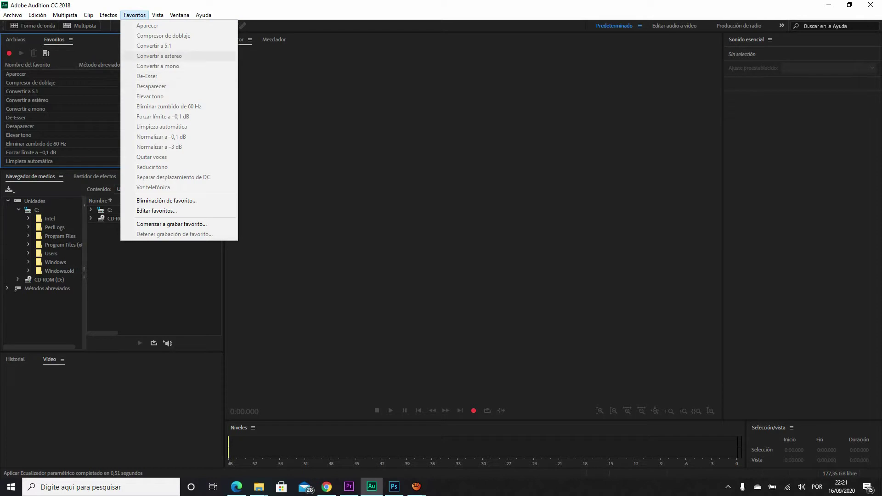
{"action": "mouse_move", "coordinate": [157, 15]}
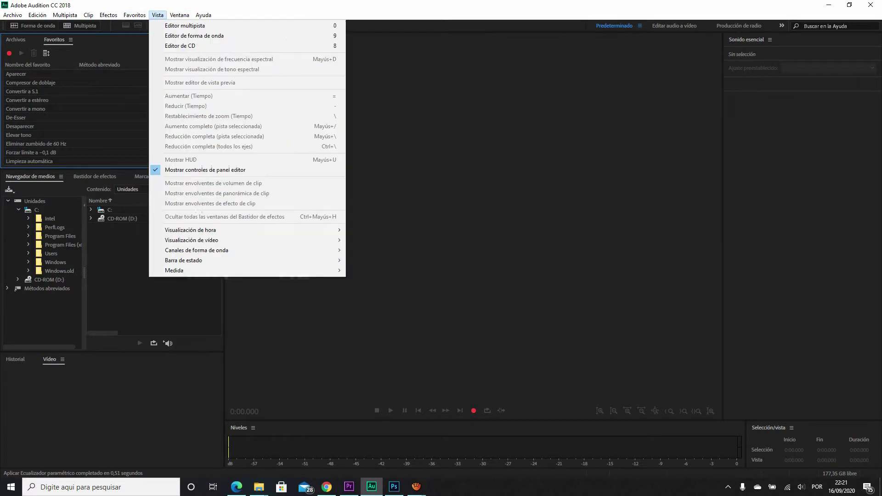
{"action": "key", "text": "Down"}
{"action": "key", "text": "Up"}
{"action": "key", "text": "Down"}
{"action": "key", "text": "Down"}
{"action": "key", "text": "Down"}
{"action": "key", "text": "Down"}
{"action": "key", "text": "Down"}
{"action": "key", "text": "Down"}
{"action": "key", "text": "Down"}
{"action": "key", "text": "Down"}
{"action": "key", "text": "Down"}
{"action": "key", "text": "Down"}
{"action": "key", "text": "Down"}
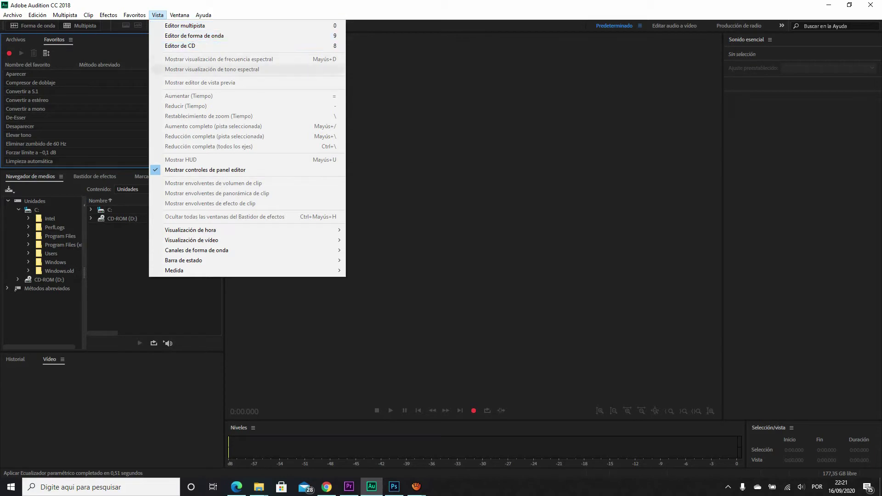
- Examine which panels Audition can show or hide in its window
{"action": "key", "text": "Right"}
{"action": "key", "text": "Down"}
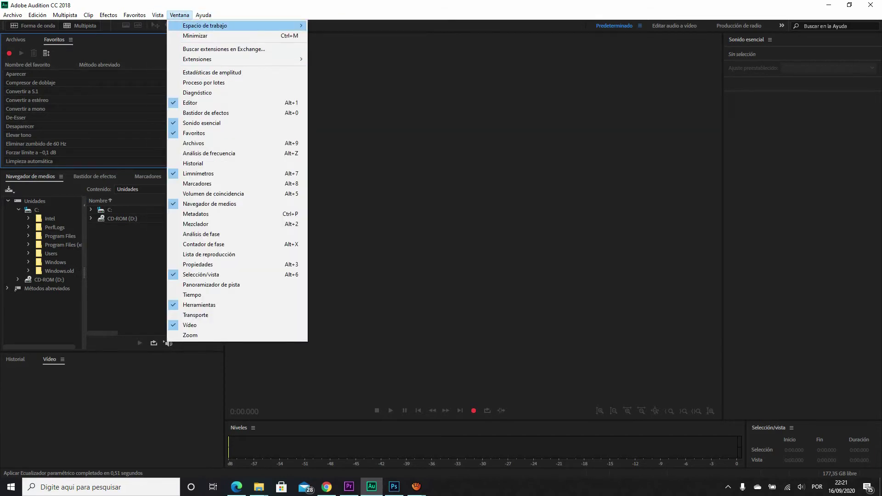
{"action": "key", "text": "Down"}
{"action": "key", "text": "Up"}
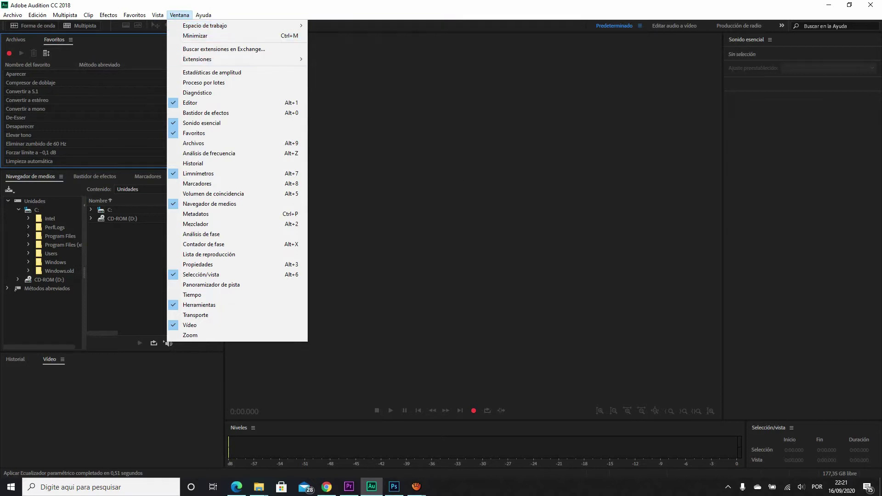
- Switch to Premiere Pro and examine its available panels and preset workspaces, including Color and Effects
{"action": "left_click", "coordinate": [349, 487]}
{"action": "left_click", "coordinate": [142, 14]}
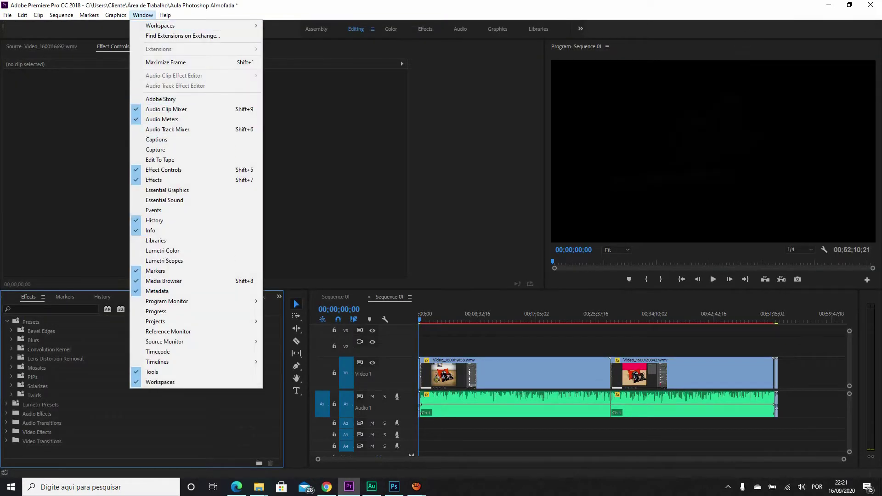
{"action": "key", "text": "Down"}
{"action": "key", "text": "Right"}
{"action": "key", "text": "Down"}
{"action": "key", "text": "Down"}
{"action": "key", "text": "Down"}
{"action": "key", "text": "Down"}
{"action": "key", "text": "Down"}
{"action": "key", "text": "Down"}
{"action": "key", "text": "Up"}
{"action": "key", "text": "Up"}
{"action": "key", "text": "Up"}
{"action": "key", "text": "Up"}
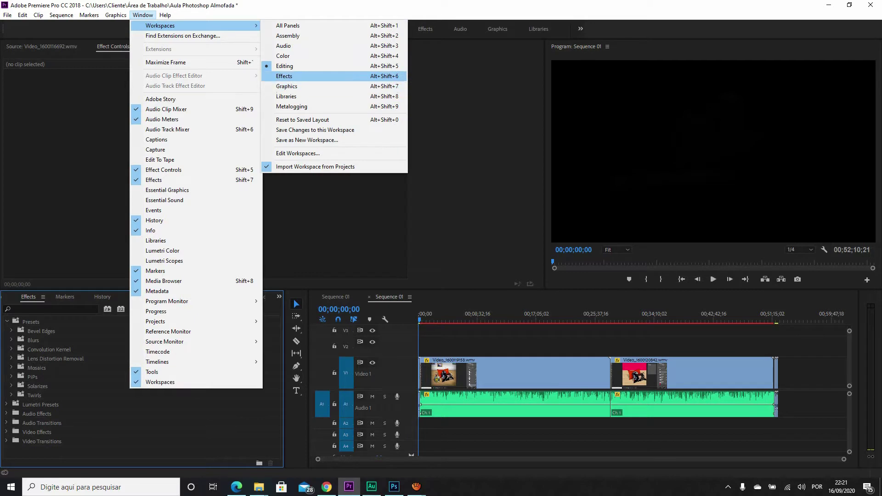
{"action": "key", "text": "Down"}
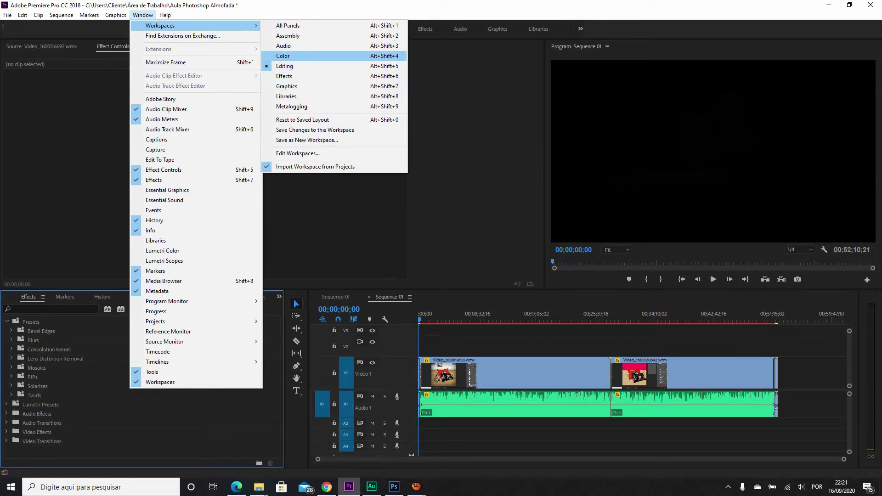
- Return to Audition and review its preset workspaces and help resources
{"action": "key", "text": "alt+Tab"}
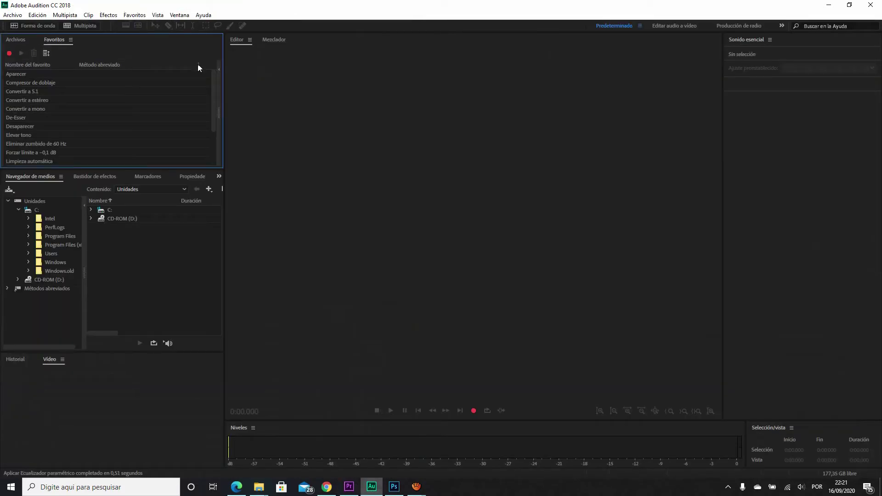
{"action": "left_click", "coordinate": [179, 15]}
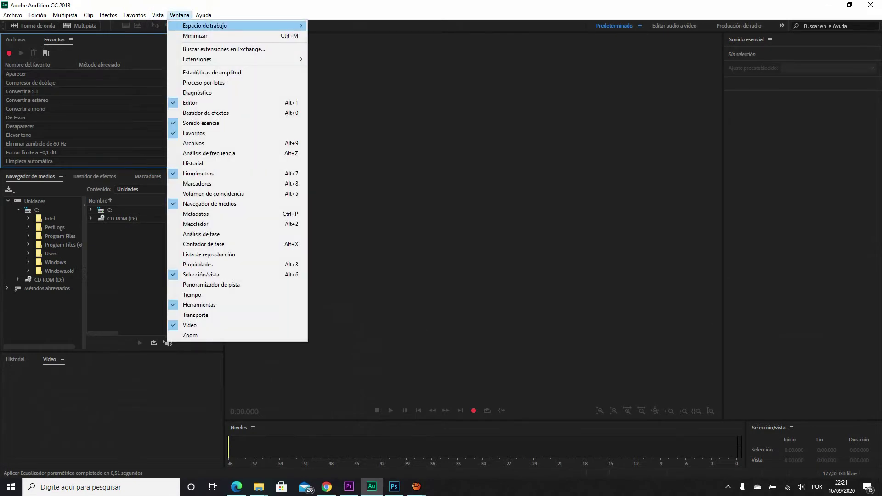
{"action": "key", "text": "Right"}
{"action": "key", "text": "Down"}
{"action": "key", "text": "Down"}
{"action": "key", "text": "Down"}
{"action": "key", "text": "Down"}
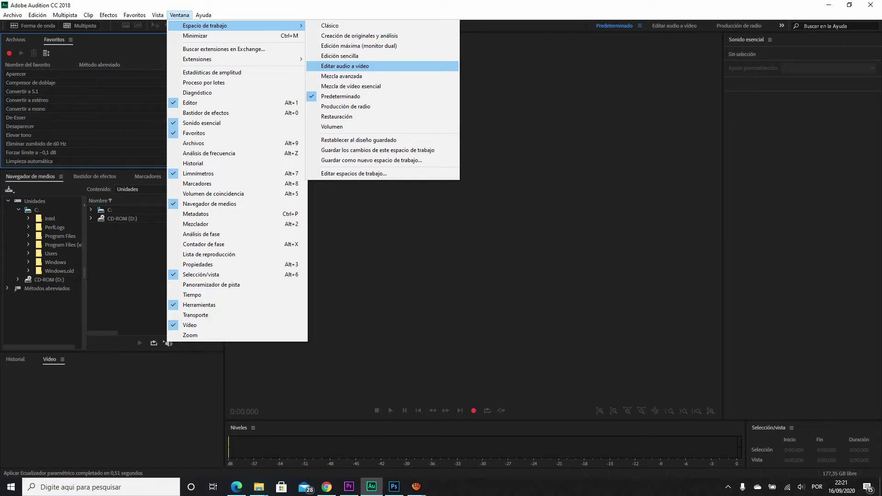
{"action": "key", "text": "Down"}
{"action": "key", "text": "Down"}
{"action": "key", "text": "Down"}
{"action": "key", "text": "Down"}
{"action": "key", "text": "Down"}
{"action": "key", "text": "Down"}
{"action": "key", "text": "Up"}
{"action": "key", "text": "Up"}
{"action": "key", "text": "Up"}
{"action": "key", "text": "Down"}
{"action": "key", "text": "Down"}
{"action": "key", "text": "Down"}
{"action": "key", "text": "Up"}
{"action": "key", "text": "Up"}
{"action": "key", "text": "Right"}
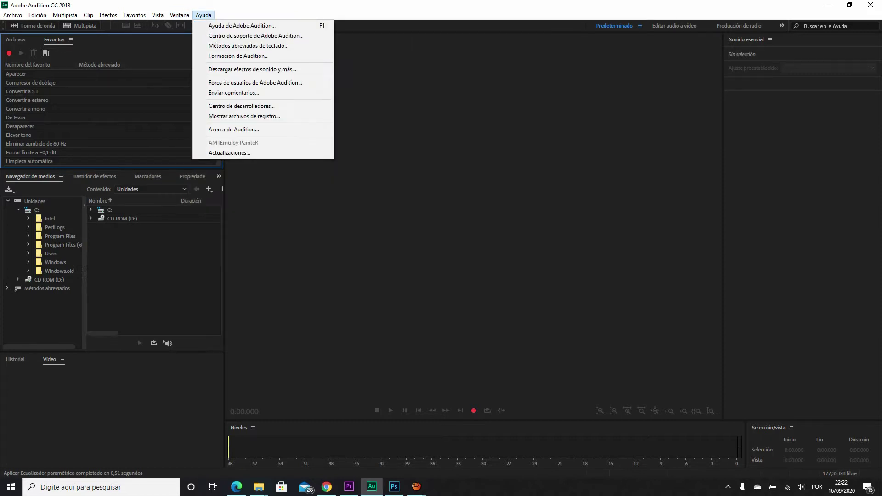
{"action": "key", "text": "Escape"}
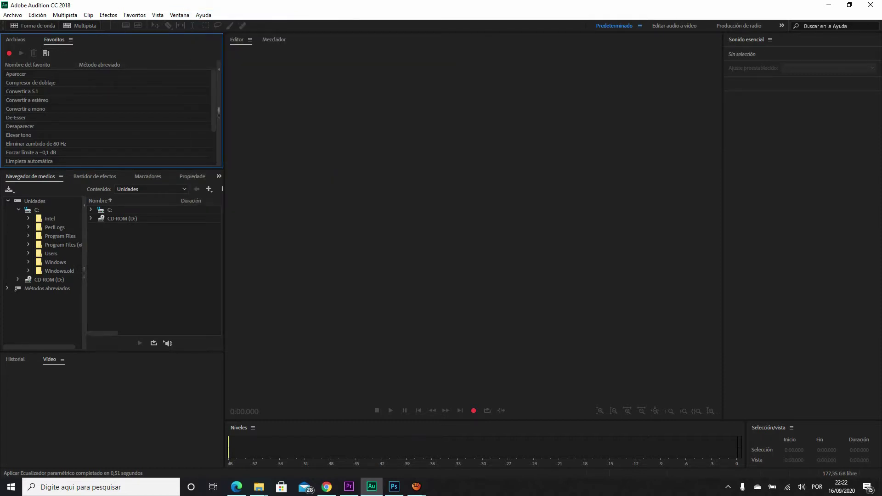
- Compare the file commands of Premiere Pro with those of Photoshop
{"action": "left_click", "coordinate": [349, 486]}
{"action": "left_click", "coordinate": [164, 15]}
{"action": "left_click", "coordinate": [294, 83]}
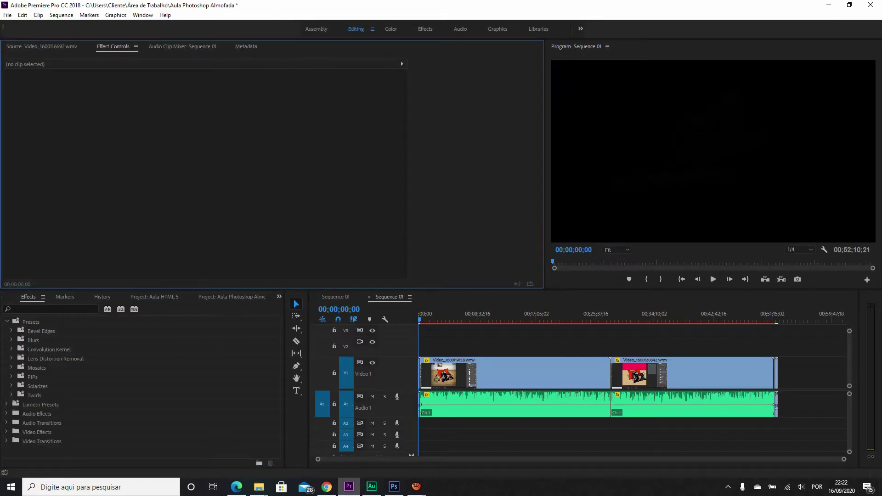
{"action": "left_click", "coordinate": [7, 15]}
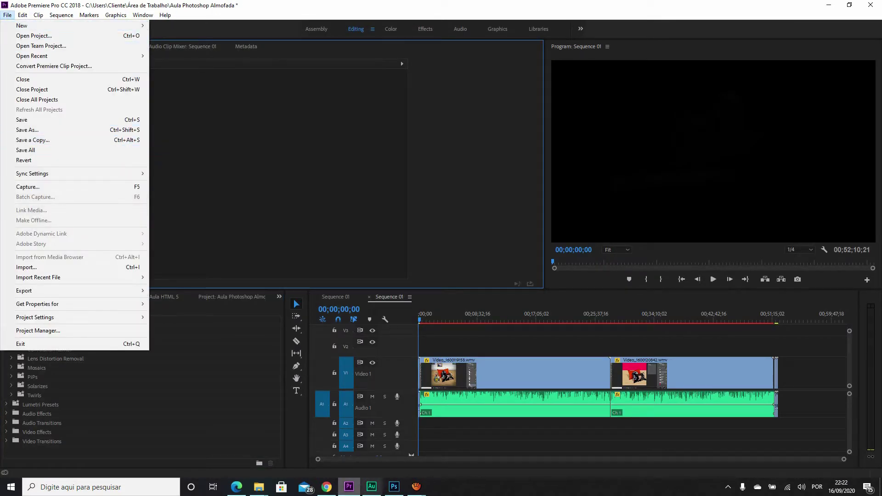
{"action": "left_click", "coordinate": [393, 488]}
{"action": "left_click", "coordinate": [23, 7]}
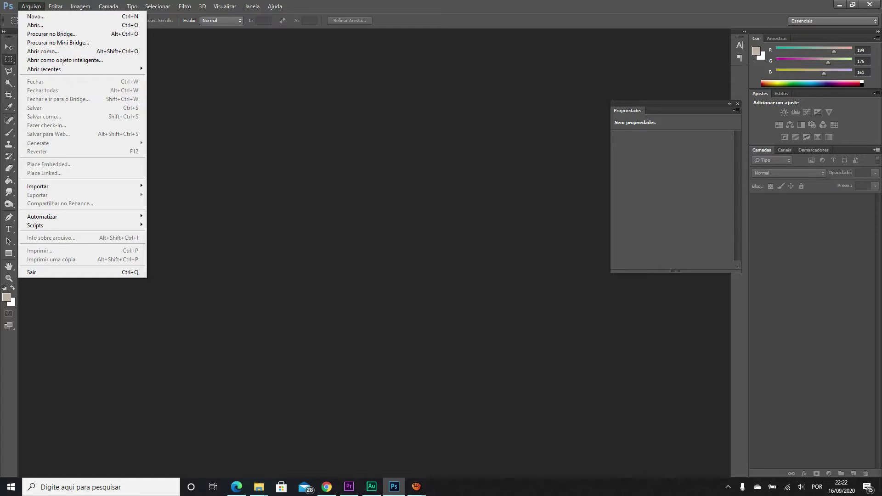
- Return to Audition and view the settings for a new audio file and a new multitrack session, cancelling both
{"action": "left_click", "coordinate": [371, 486]}
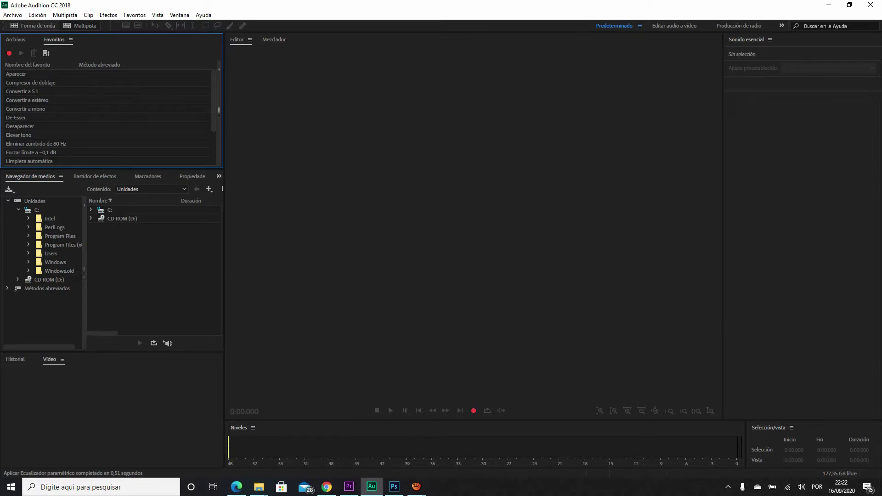
{"action": "key", "text": "ctrl+shift+n"}
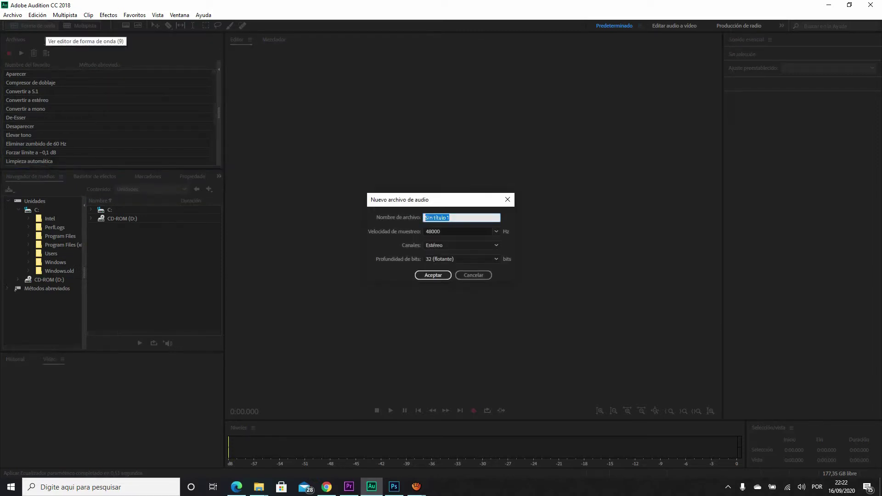
{"action": "left_click", "coordinate": [507, 199]}
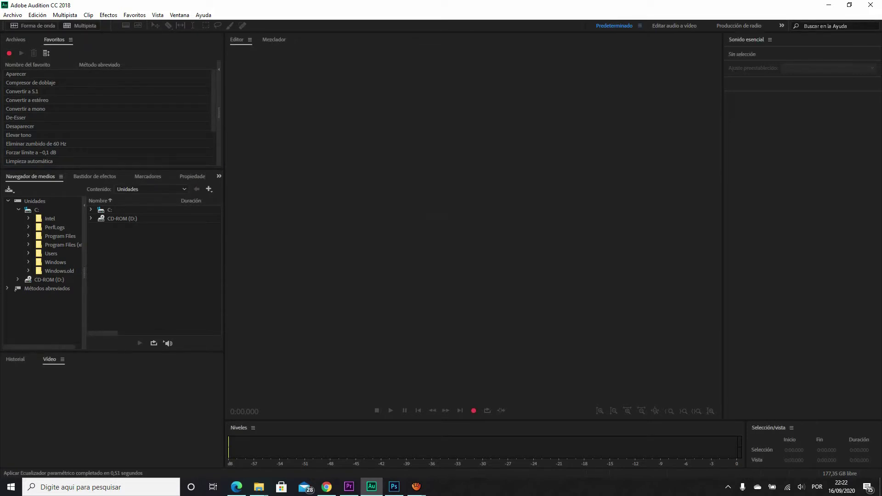
{"action": "left_click", "coordinate": [80, 25]}
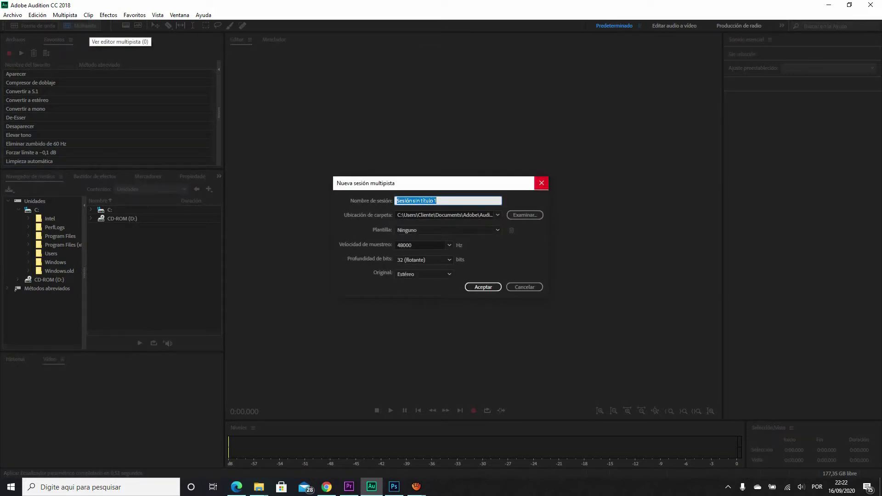
{"action": "left_click", "coordinate": [539, 184]}
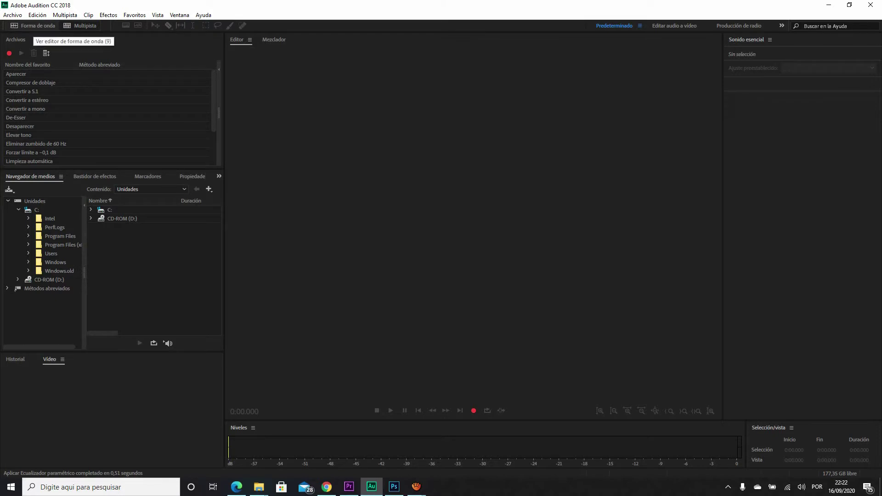
- Check the aTube Catcher screen recorder's settings and return to Audition
{"action": "mouse_move", "coordinate": [416, 486]}
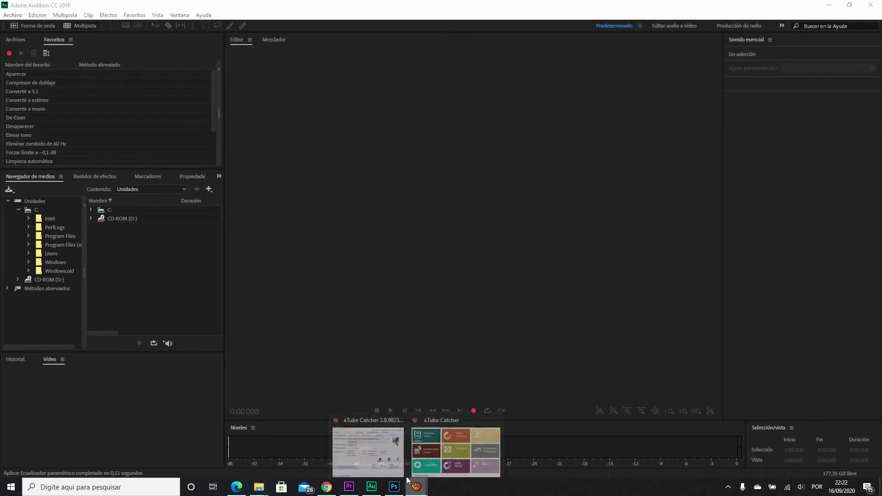
{"action": "left_click", "coordinate": [379, 443]}
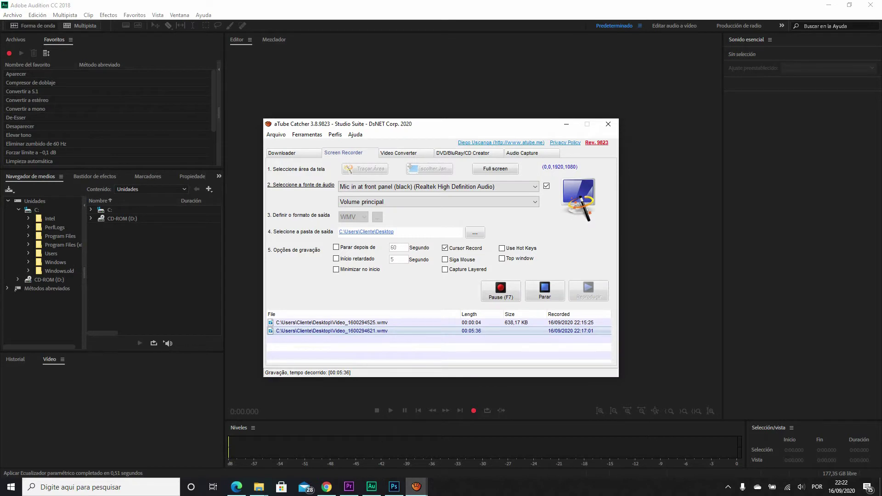
{"action": "key", "text": "alt+Tab"}
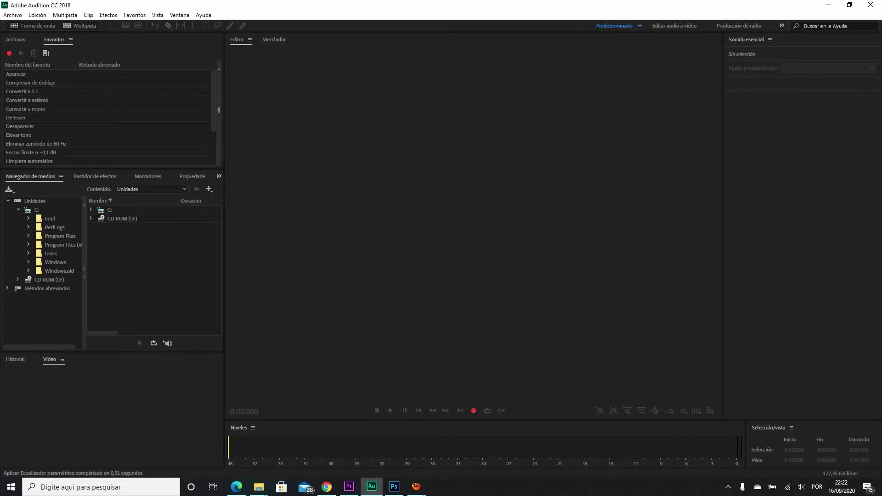
- Switch to Premiere Pro, show the Aula HTML 5 project media and add the Yellow Jello and Danzon De Pasion audio to Sequence 01
{"action": "left_click", "coordinate": [350, 486]}
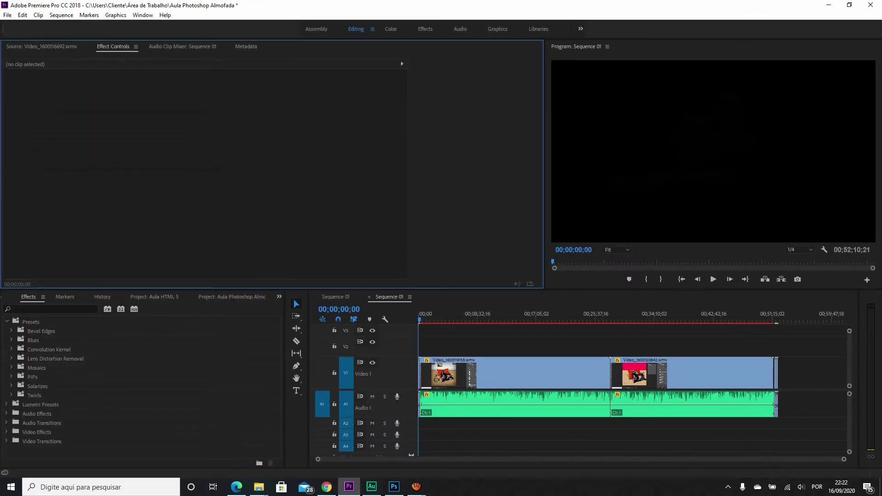
{"action": "left_click", "coordinate": [278, 296]}
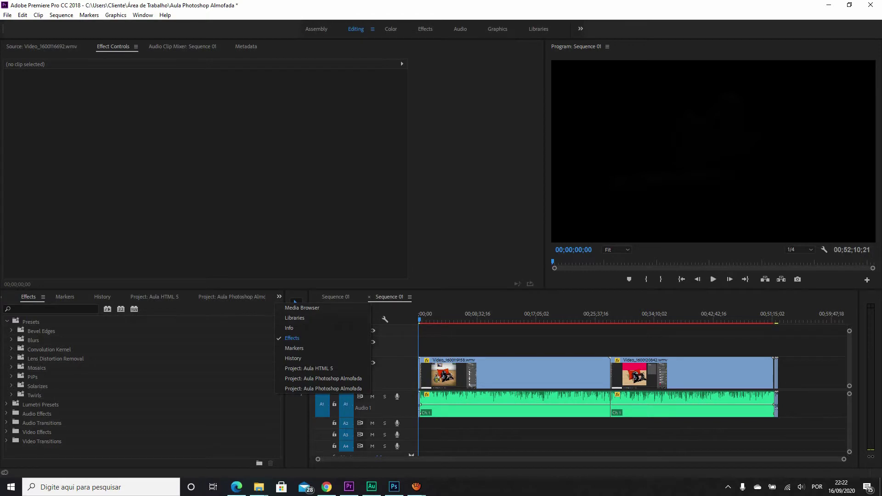
{"action": "left_click", "coordinate": [308, 368]}
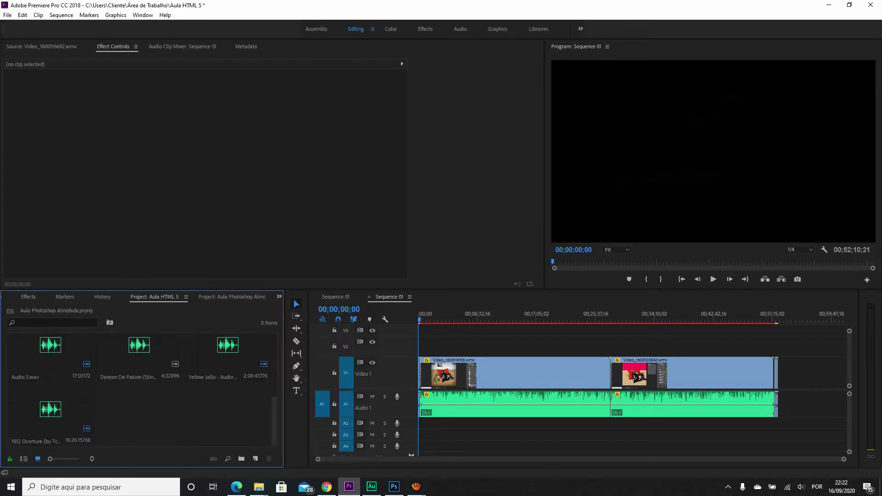
{"action": "left_click_drag", "start_coordinate": [227, 350], "coordinate": [488, 434]}
{"action": "left_click_drag", "start_coordinate": [139, 349], "coordinate": [465, 411]}
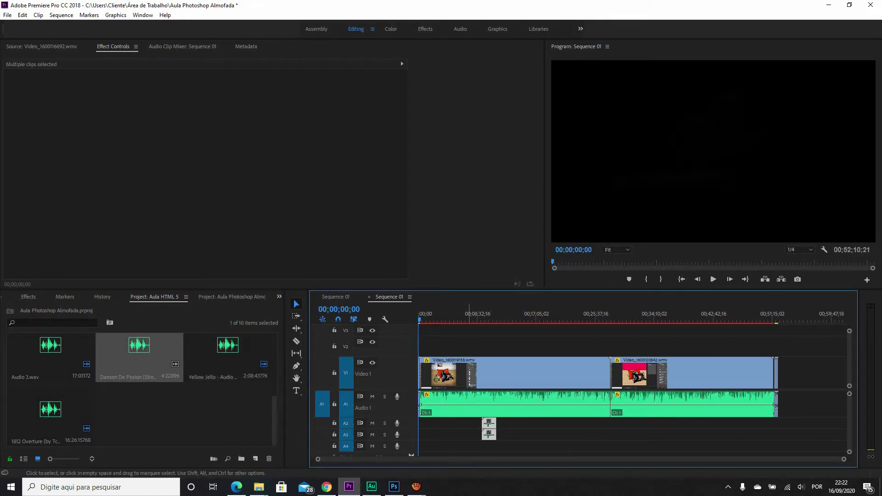
- Switch to Audition and view the waveform editor's new audio file settings without creating a file
{"action": "left_click", "coordinate": [371, 487]}
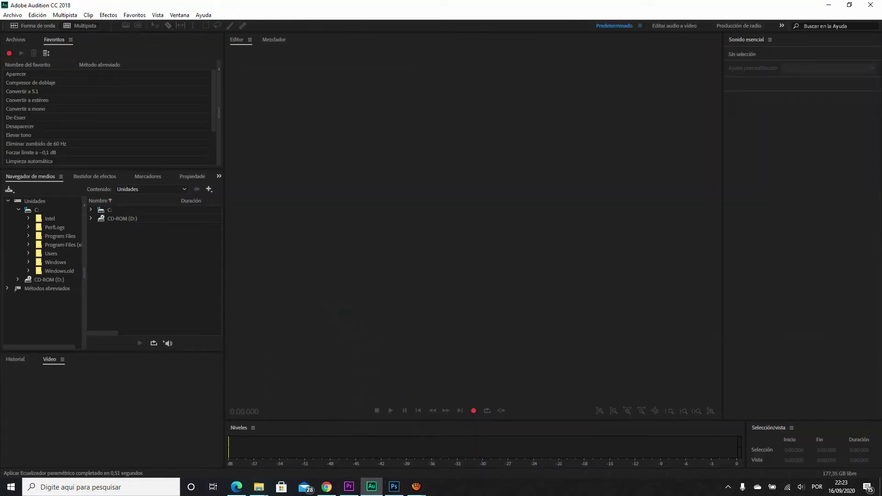
{"action": "left_click", "coordinate": [33, 26]}
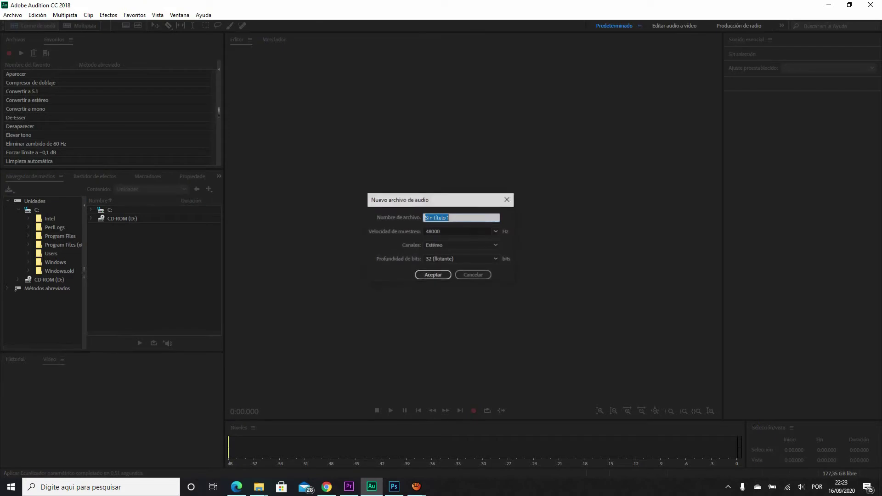
{"action": "key", "text": "Escape"}
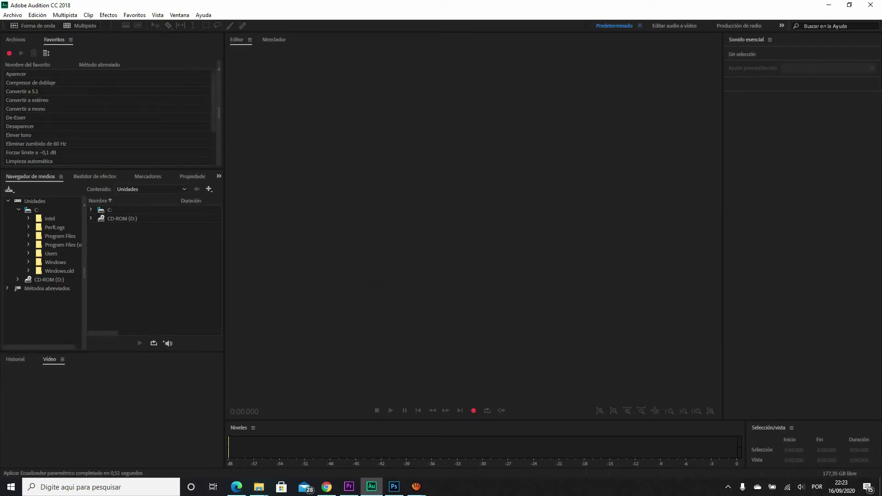
- Show the Files panel and view the Open File dialog's Downloads audio list twice, cancelling without opening anything
{"action": "left_click", "coordinate": [15, 39]}
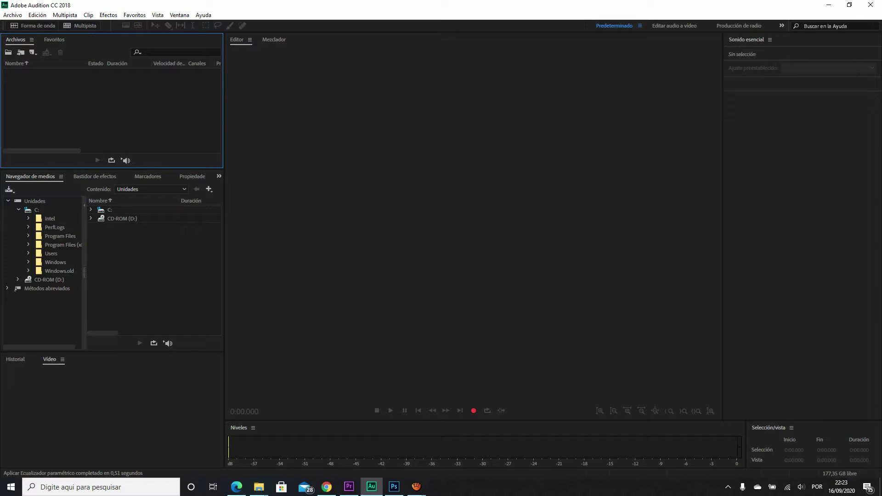
{"action": "left_click", "coordinate": [12, 15]}
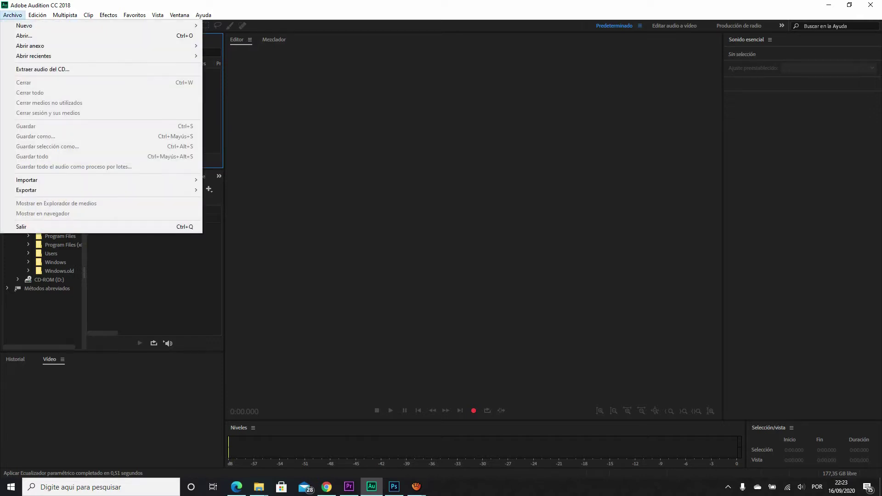
{"action": "left_click", "coordinate": [24, 35]}
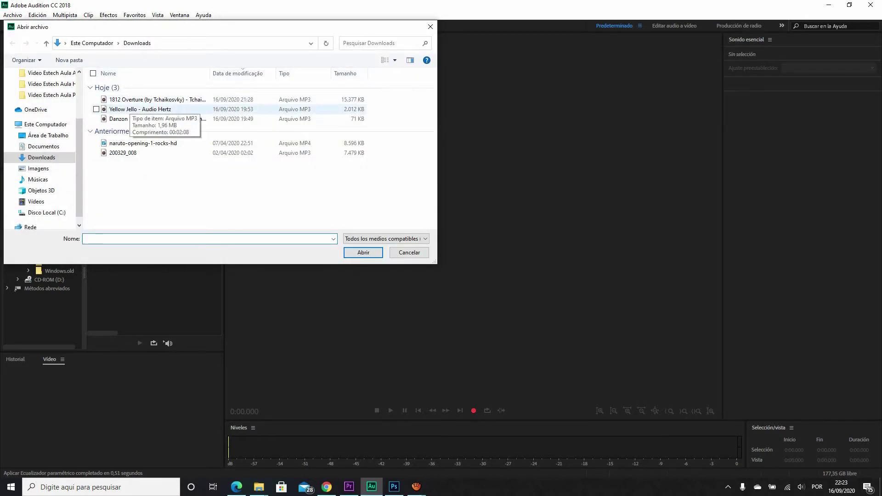
{"action": "left_click", "coordinate": [131, 108]}
{"action": "left_click", "coordinate": [409, 252]}
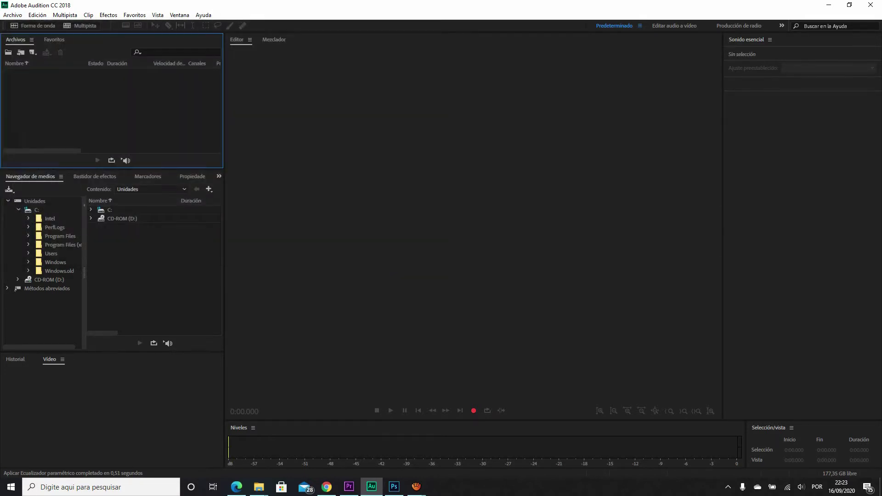
{"action": "key", "text": "ctrl+o"}
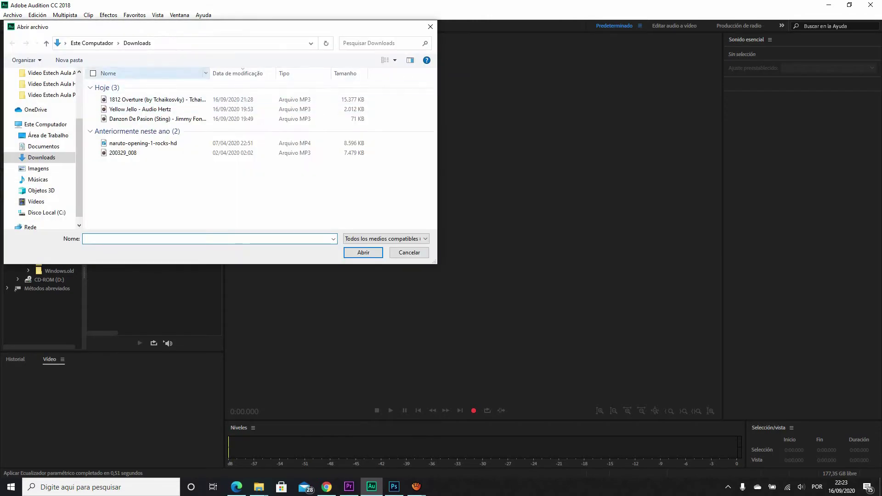
{"action": "left_click", "coordinate": [409, 253]}
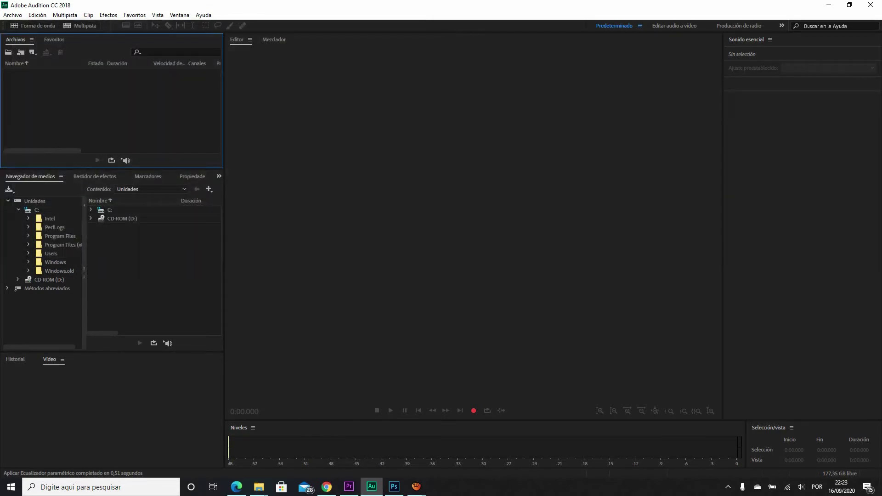
- Switch to Premiere Pro and view its Open Project dialog and Import command without opening or importing anything
{"action": "left_click", "coordinate": [349, 487]}
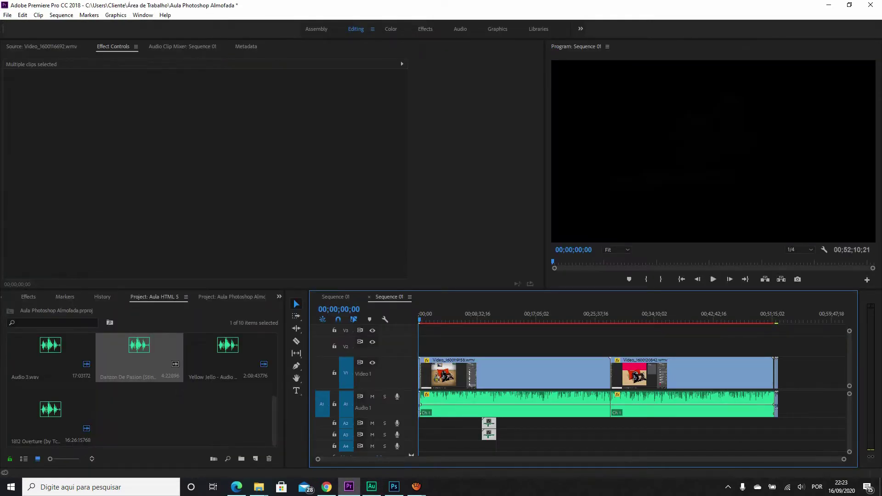
{"action": "mouse_move", "coordinate": [275, 420]}
{"action": "left_mouse_down"}
{"action": "mouse_move", "coordinate": [274, 376]}
{"action": "mouse_move", "coordinate": [274, 421]}
{"action": "left_mouse_up"}
{"action": "double_click", "coordinate": [184, 414]}
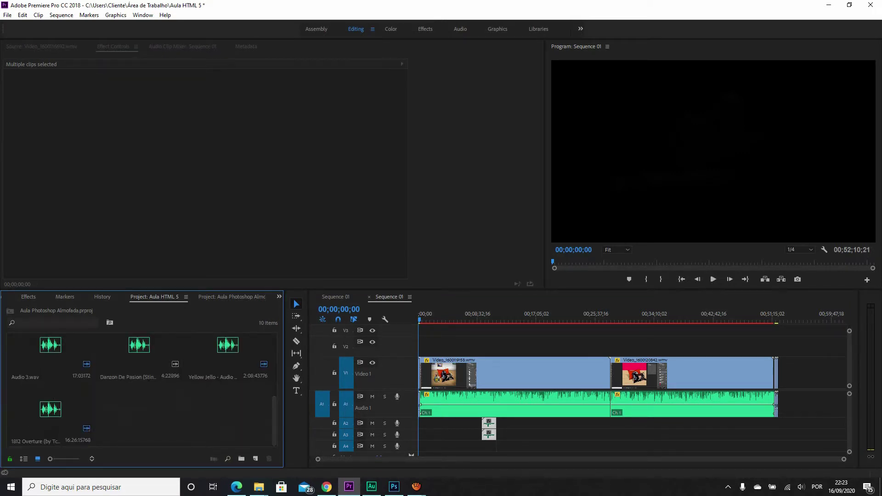
{"action": "key", "text": "Escape"}
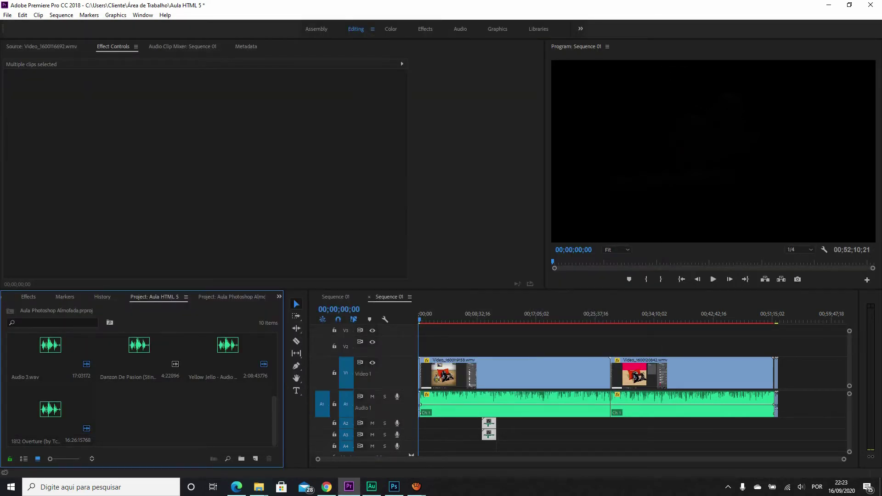
{"action": "key", "text": "ctrl+o"}
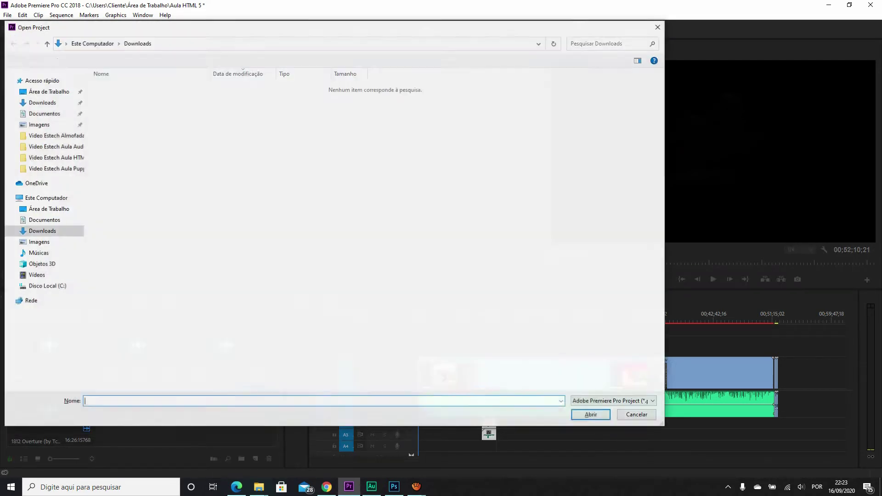
{"action": "key", "text": "Escape"}
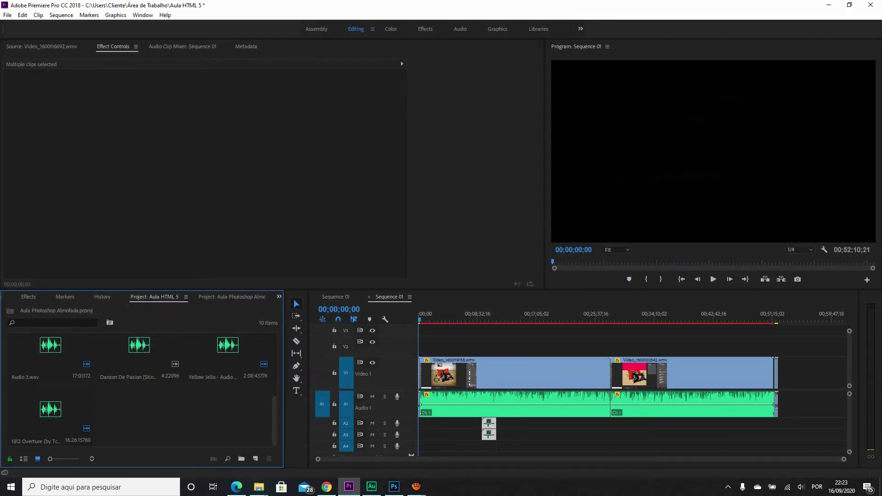
{"action": "key", "text": "ctrl+i"}
{"action": "key", "text": "Escape"}
{"action": "key", "text": "alt+f"}
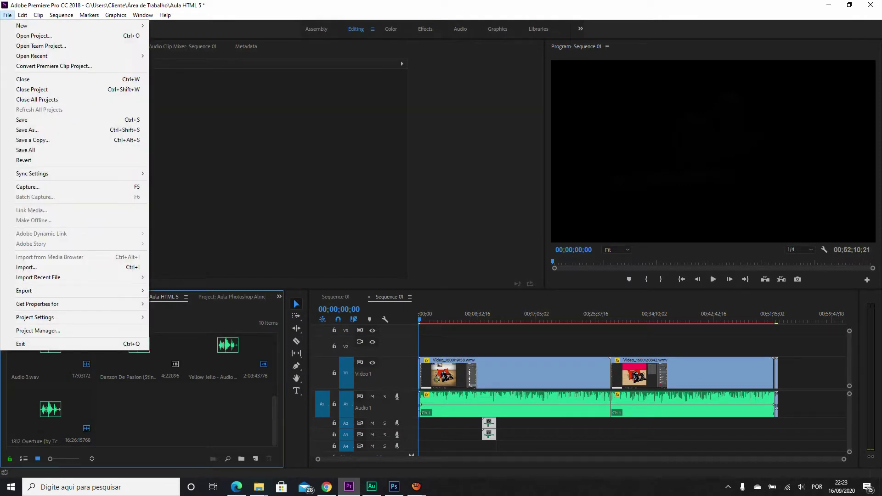
{"action": "key", "text": "Up"}
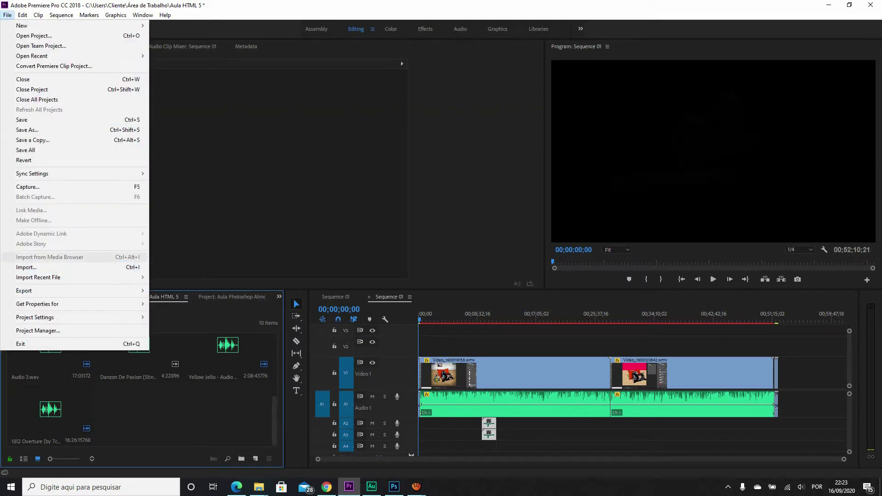
{"action": "key", "text": "Down"}
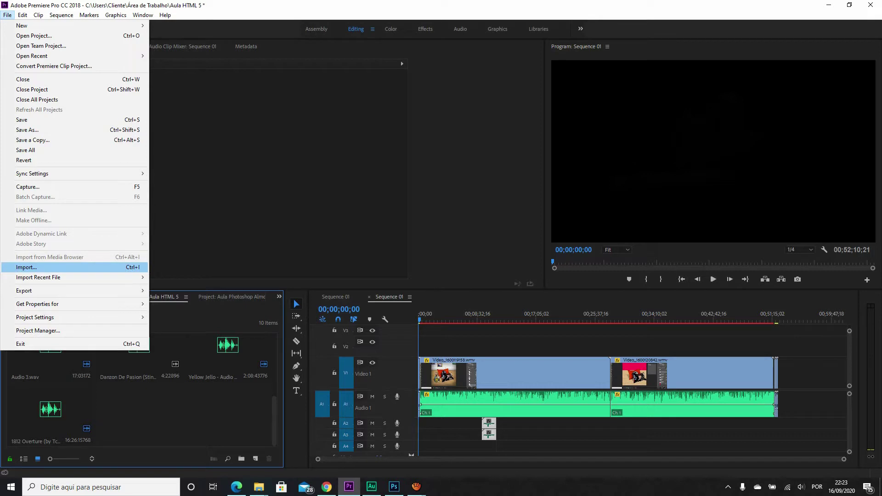
{"action": "key", "text": "Escape"}
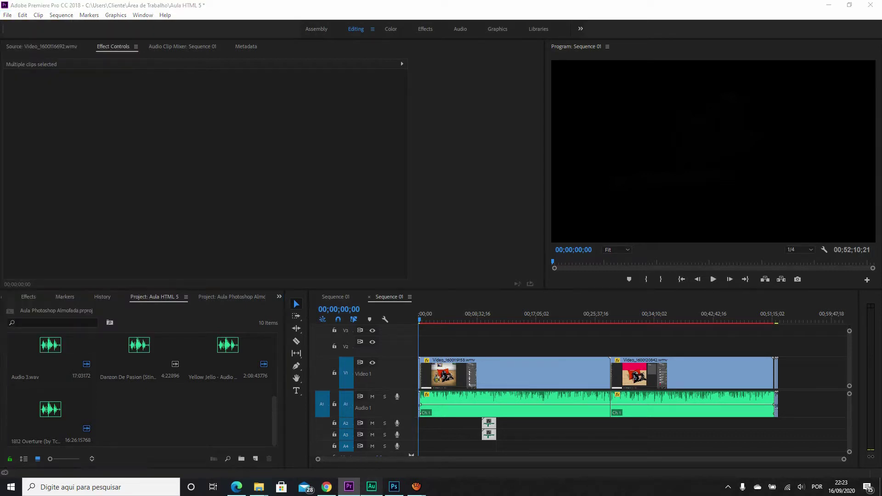
- Return to Audition and look through the list of favorites down to Voz telefónica
{"action": "left_click", "coordinate": [371, 486]}
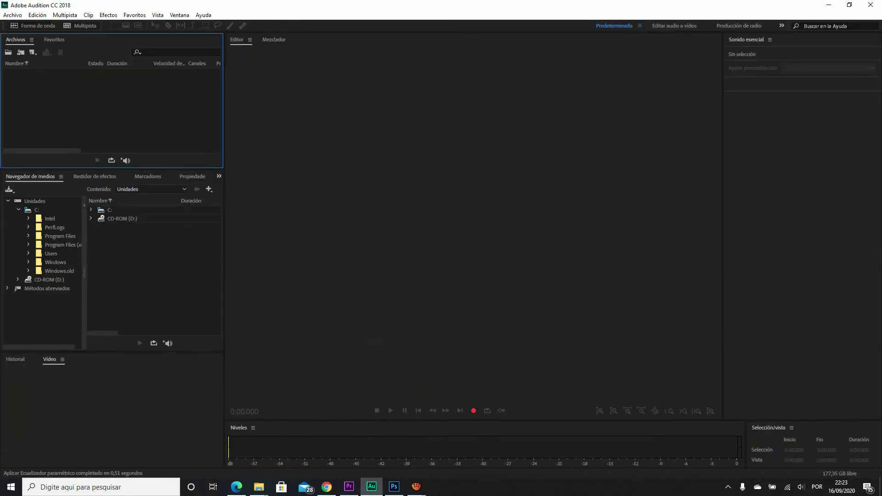
{"action": "mouse_move", "coordinate": [417, 486]}
{"action": "left_click", "coordinate": [368, 443]}
{"action": "left_click", "coordinate": [521, 294]}
{"action": "left_click", "coordinate": [477, 234]}
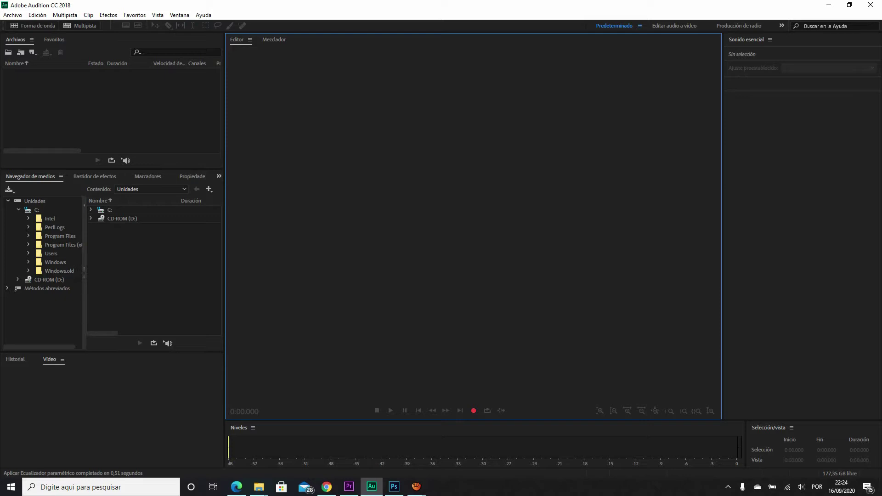
{"action": "left_click", "coordinate": [112, 110]}
{"action": "left_click", "coordinate": [54, 39]}
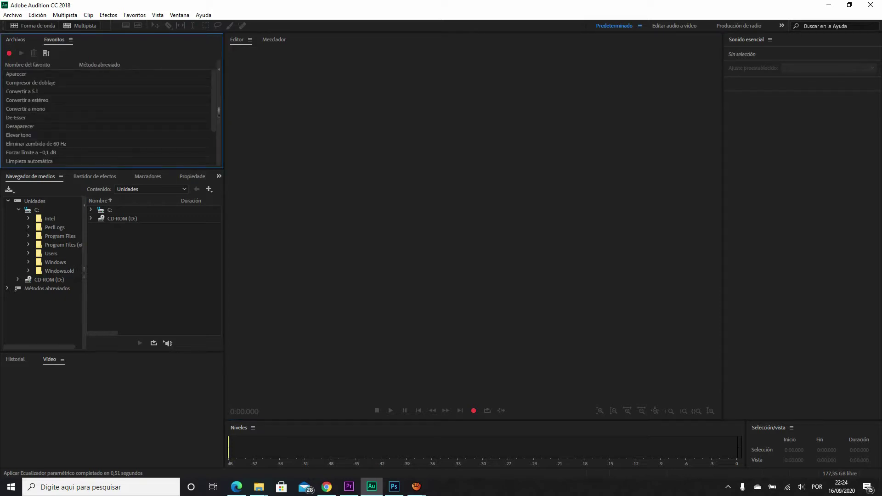
{"action": "scroll", "coordinate": [110, 117], "scroll_direction": "down", "scroll_amount": 3}
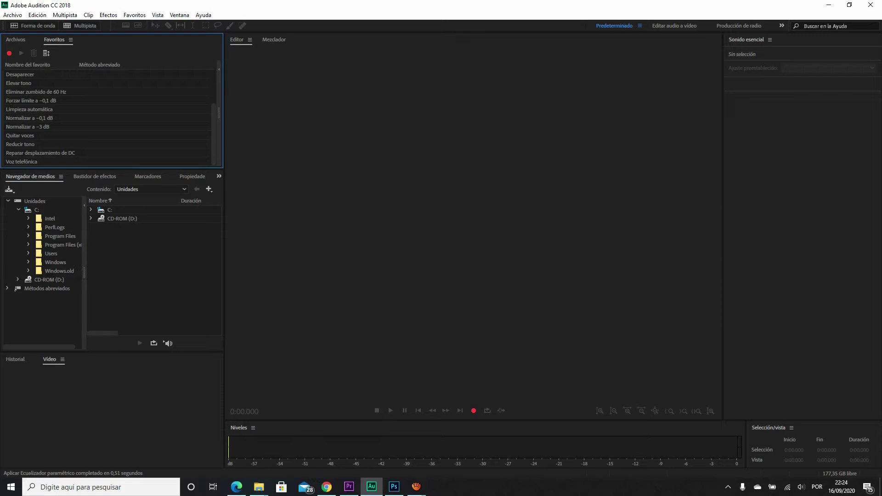
- Collapse Unidades in the media browser and expand drive C: down through the Intel folder to its gp subfolder
{"action": "left_click", "coordinate": [7, 200]}
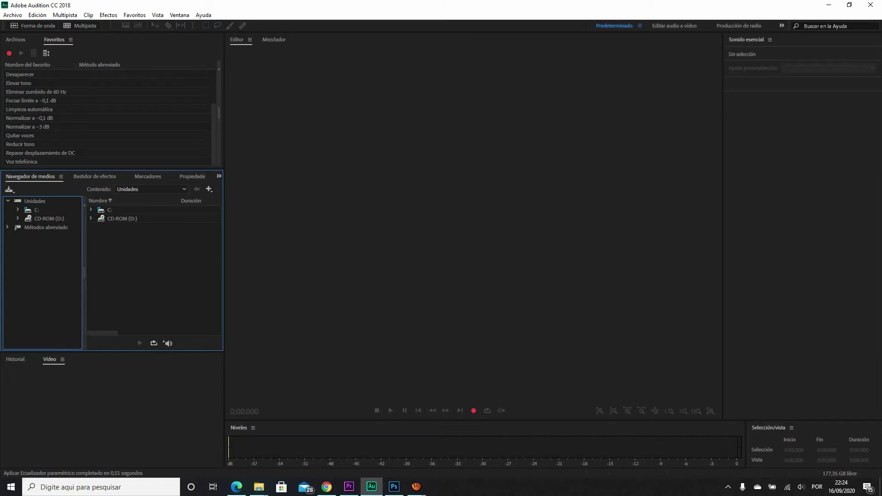
{"action": "left_click", "coordinate": [18, 210]}
{"action": "left_click", "coordinate": [28, 218]}
{"action": "left_click", "coordinate": [39, 227]}
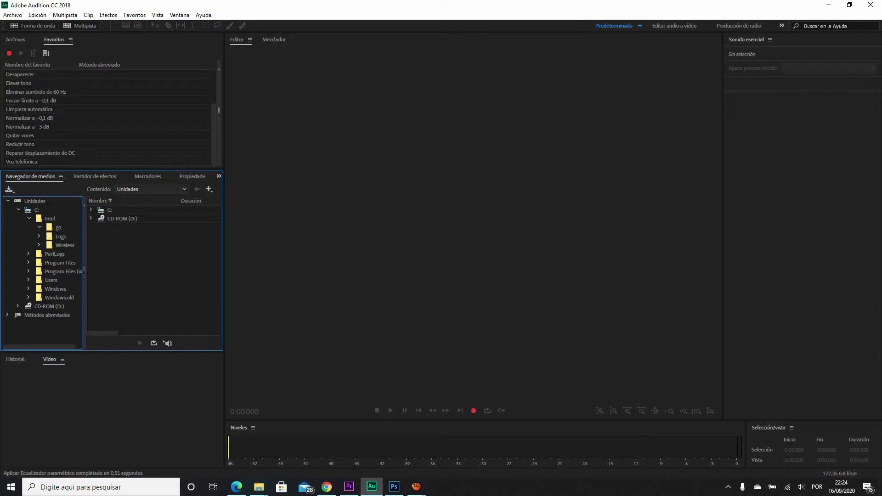
- View the effects rack, followed by the Video and Historial panels
{"action": "left_click", "coordinate": [95, 176]}
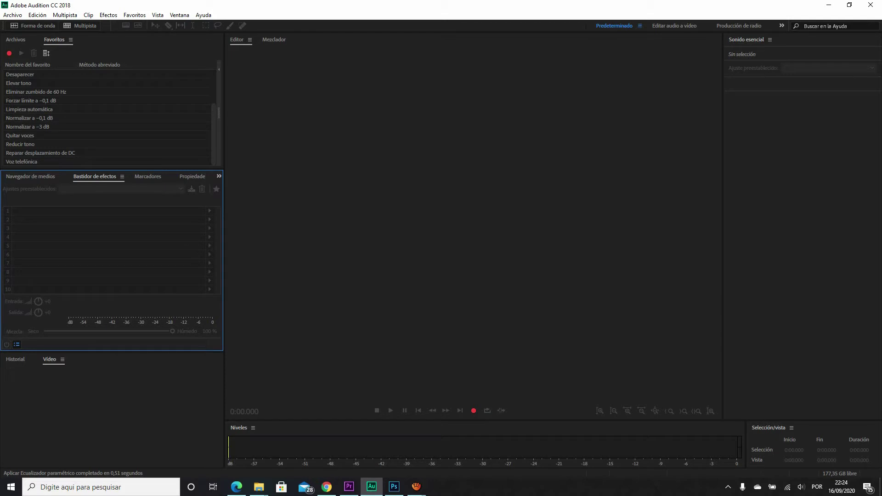
{"action": "left_click", "coordinate": [30, 176]}
{"action": "key", "text": "alt+0"}
{"action": "left_click", "coordinate": [50, 359]}
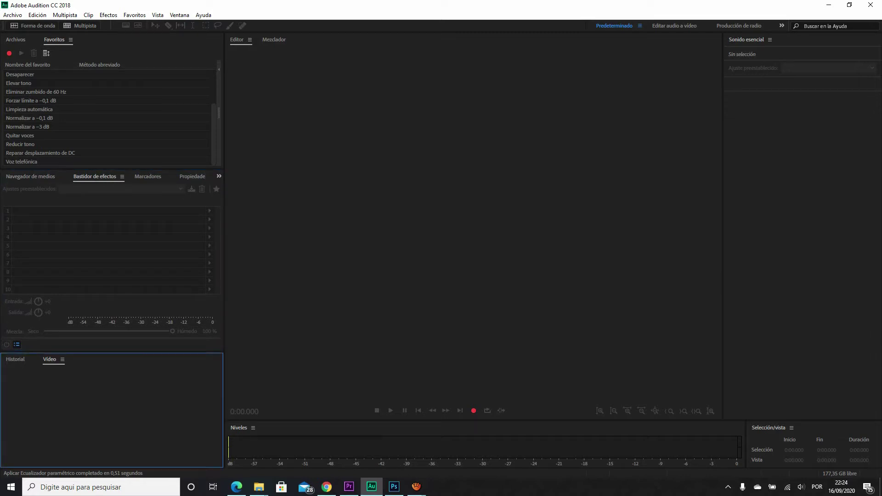
{"action": "left_click", "coordinate": [15, 359]}
- Switch to Photoshop and display the Informações panel
{"action": "left_click", "coordinate": [393, 486]}
{"action": "key", "text": "alt"}
{"action": "key", "text": "Left"}
{"action": "key", "text": "Left"}
{"action": "key", "text": "Left"}
{"action": "key", "text": "Down"}
{"action": "key", "text": "Right"}
{"action": "key", "text": "Down"}
{"action": "key", "text": "Down"}
{"action": "key", "text": "Down"}
{"action": "key", "text": "Down"}
{"action": "key", "text": "Down"}
{"action": "key", "text": "Down"}
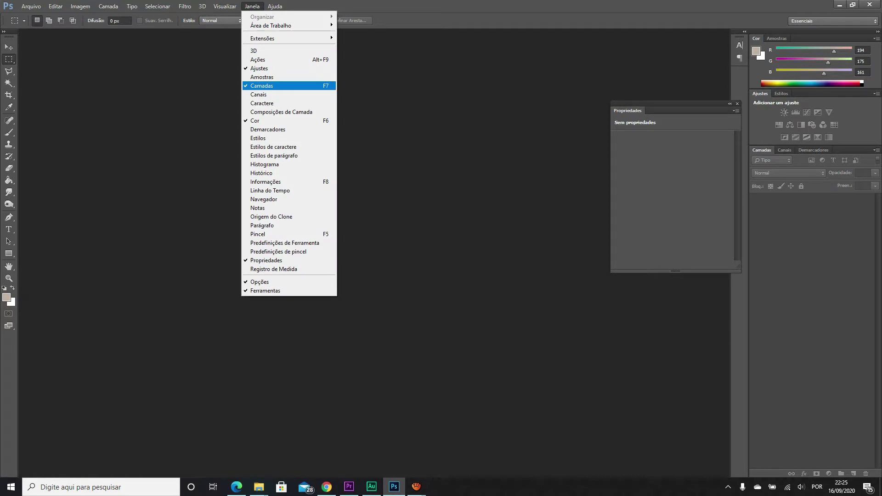
{"action": "key", "text": "Down"}
{"action": "key", "text": "Down"}
{"action": "key", "text": "Down"}
{"action": "key", "text": "Down"}
{"action": "key", "text": "Down"}
{"action": "key", "text": "Down"}
{"action": "key", "text": "Down"}
{"action": "key", "text": "Down"}
{"action": "key", "text": "Down"}
{"action": "key", "text": "Down"}
{"action": "key", "text": "Down"}
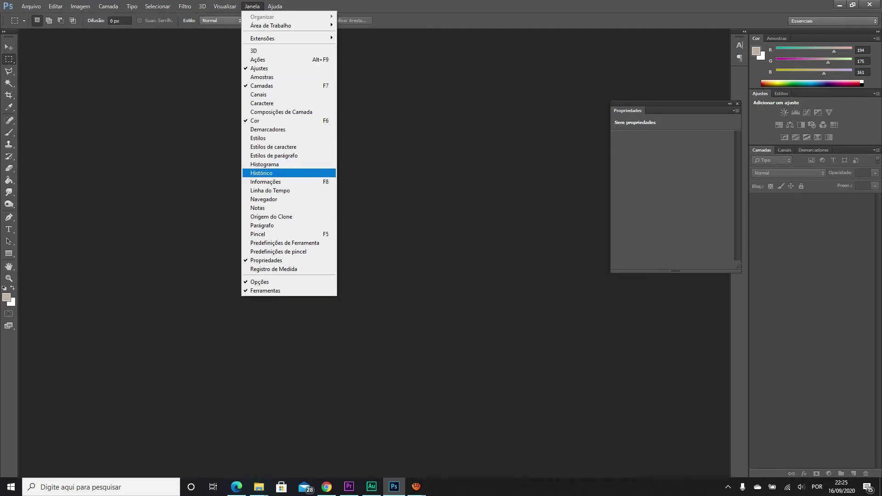
{"action": "key", "text": "Return"}
- Display the Histórico panel in Photoshop for comparison with Audition's history
{"action": "key", "text": "alt"}
{"action": "left_click", "coordinate": [252, 6]}
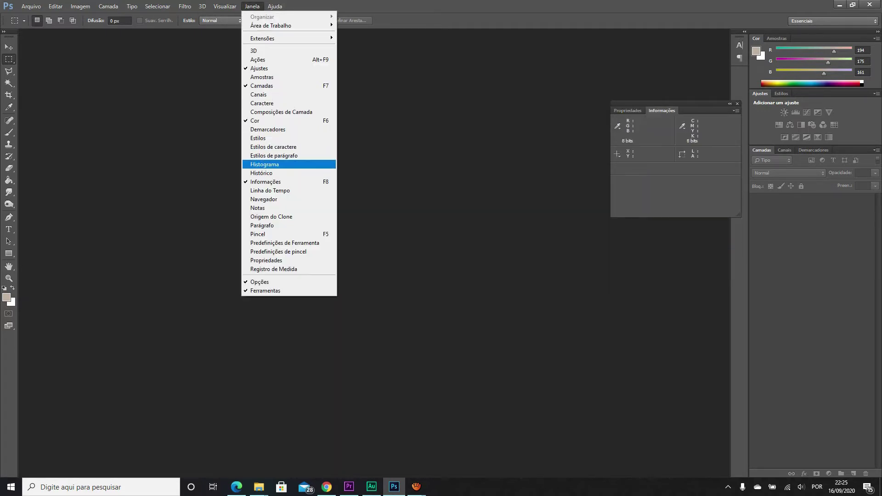
{"action": "left_click", "coordinate": [262, 172]}
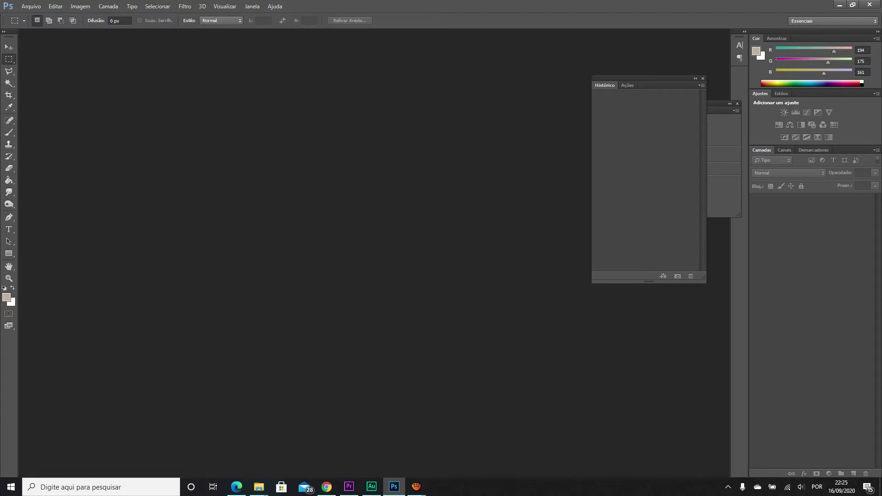
{"action": "left_click", "coordinate": [31, 6]}
{"action": "left_click", "coordinate": [36, 25]}
- Return to Audition and show the Video panel in place of the Historial panel
{"action": "left_click", "coordinate": [371, 487]}
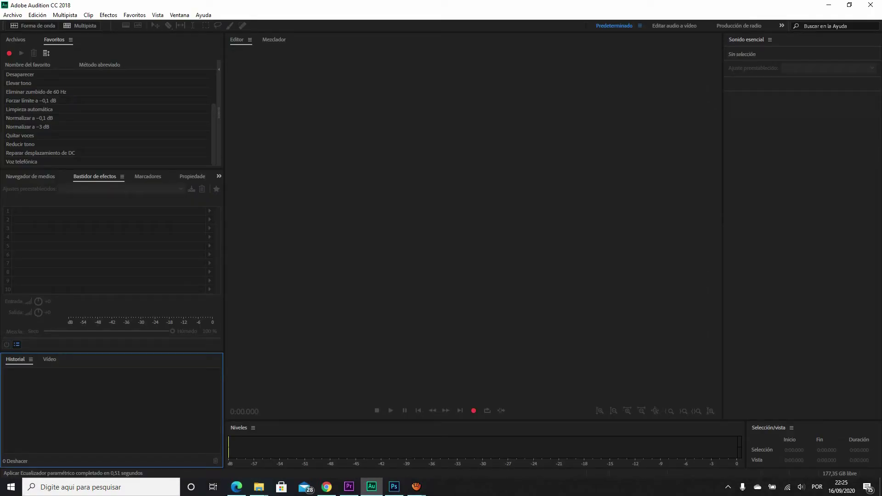
{"action": "left_click", "coordinate": [49, 359]}
- Switch to Premiere Pro, save the Aula HTML 5 project and return to Audition
{"action": "left_click", "coordinate": [349, 487]}
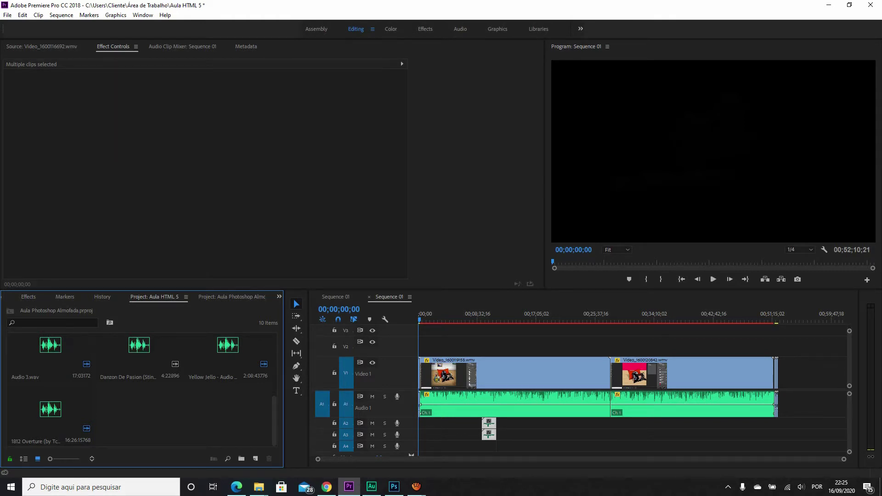
{"action": "key", "text": "ctrl+s"}
{"action": "left_click", "coordinate": [377, 486]}
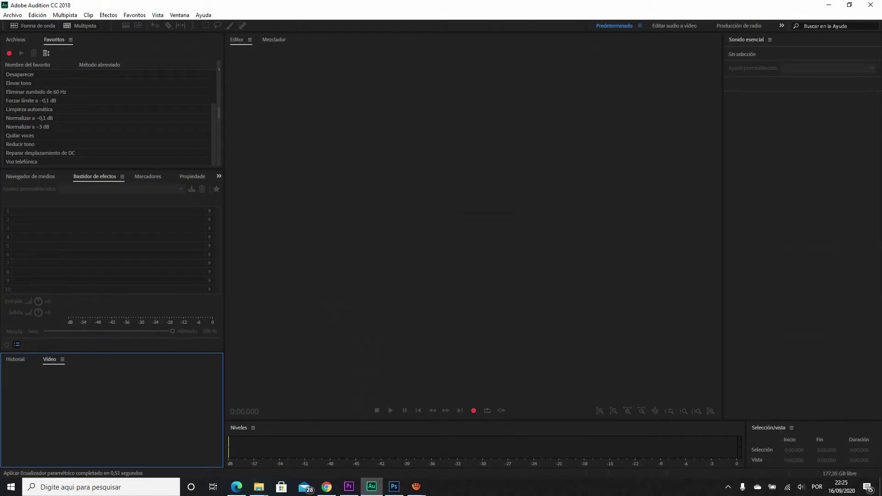
- Check the ongoing recording in aTube Catcher, move its window aside and return to Audition
{"action": "left_click", "coordinate": [416, 486]}
{"action": "left_click", "coordinate": [379, 448]}
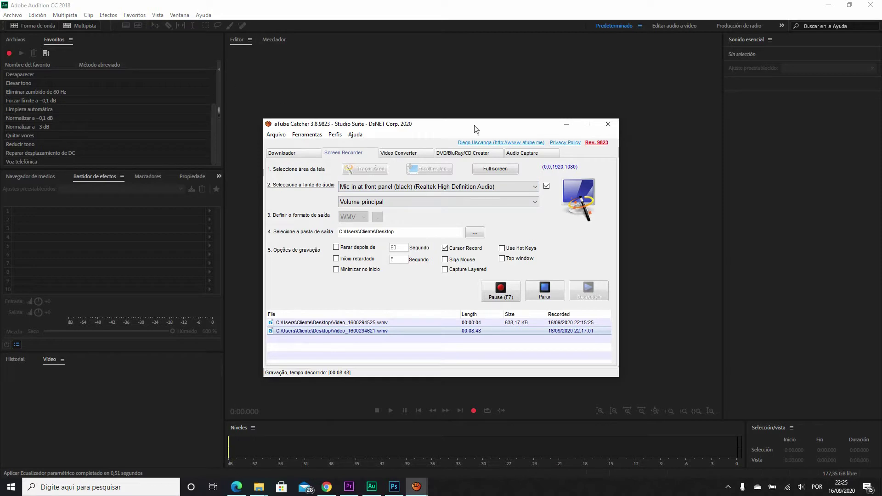
{"action": "left_click_drag", "start_coordinate": [412, 127], "coordinate": [588, 73]}
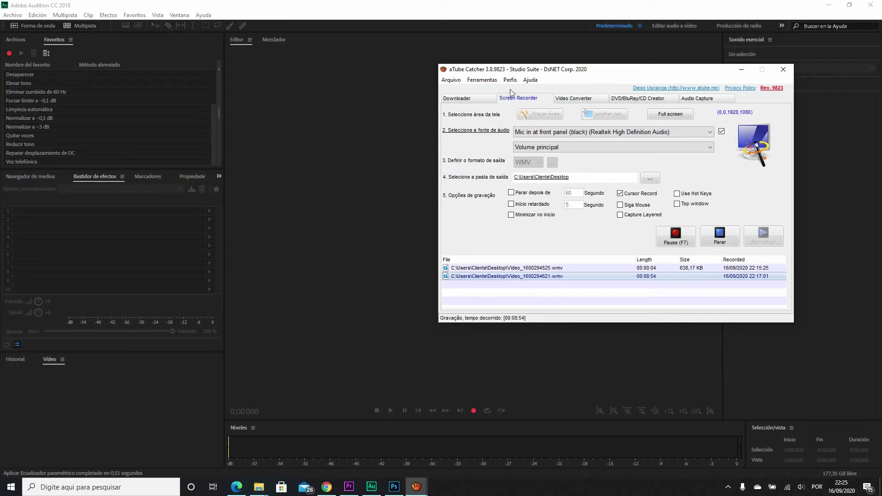
{"action": "left_click", "coordinate": [403, 88]}
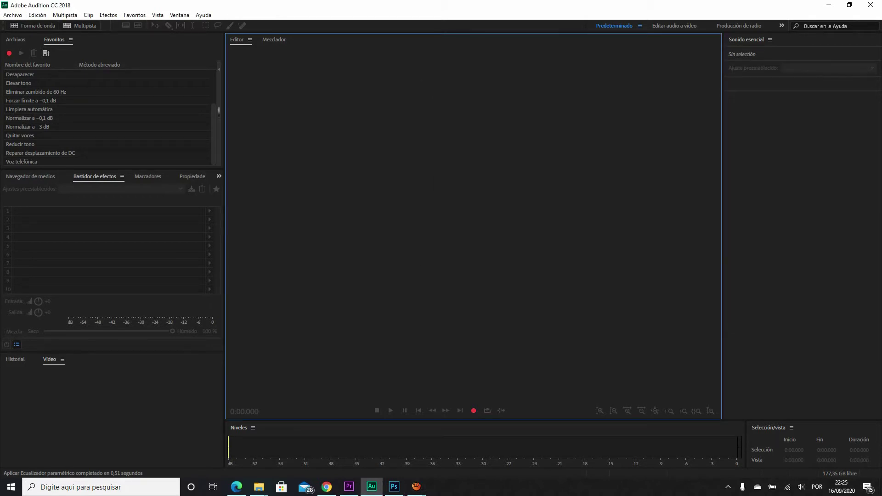
{"action": "key", "text": "super+d"}
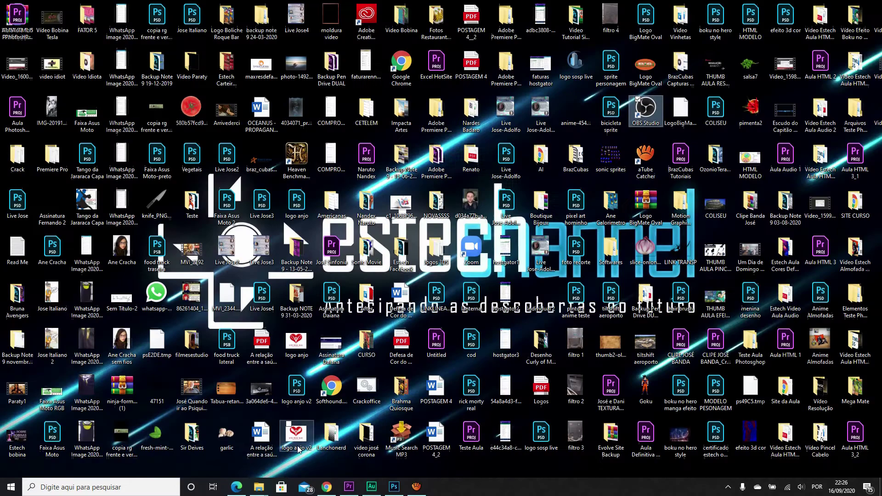
{"action": "left_click", "coordinate": [327, 486]}
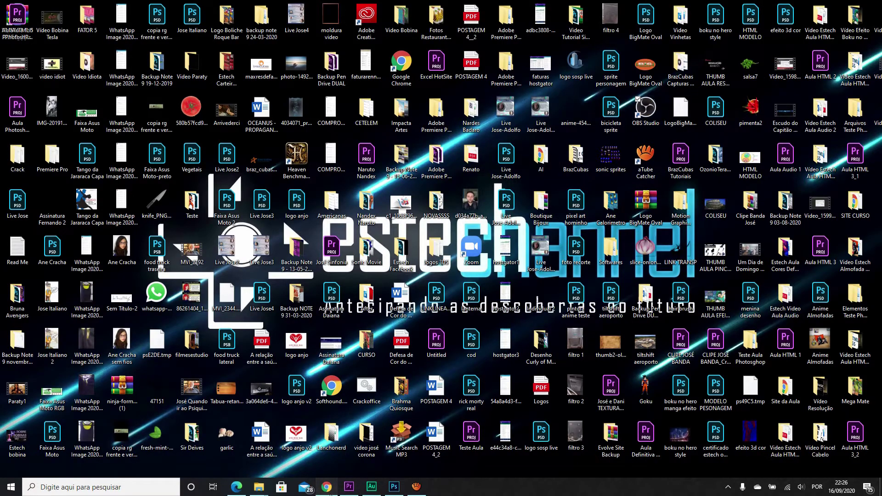
{"action": "left_click", "coordinate": [377, 488]}
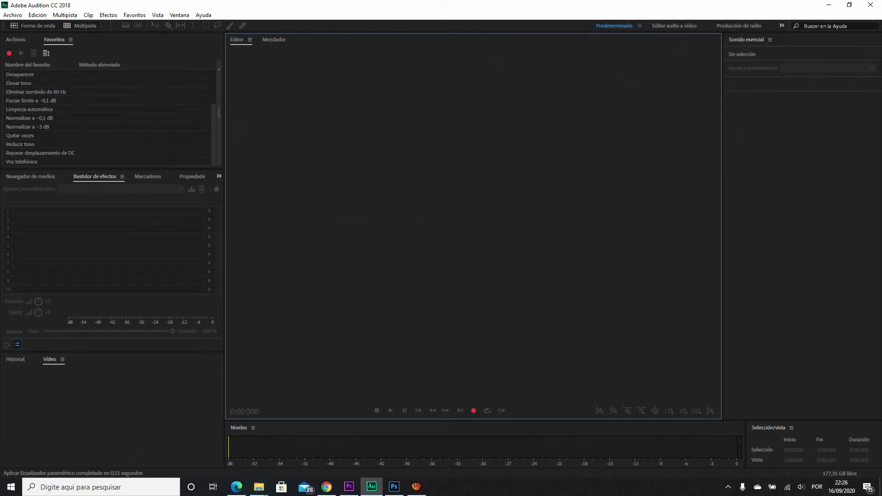
{"action": "left_click", "coordinate": [802, 206]}
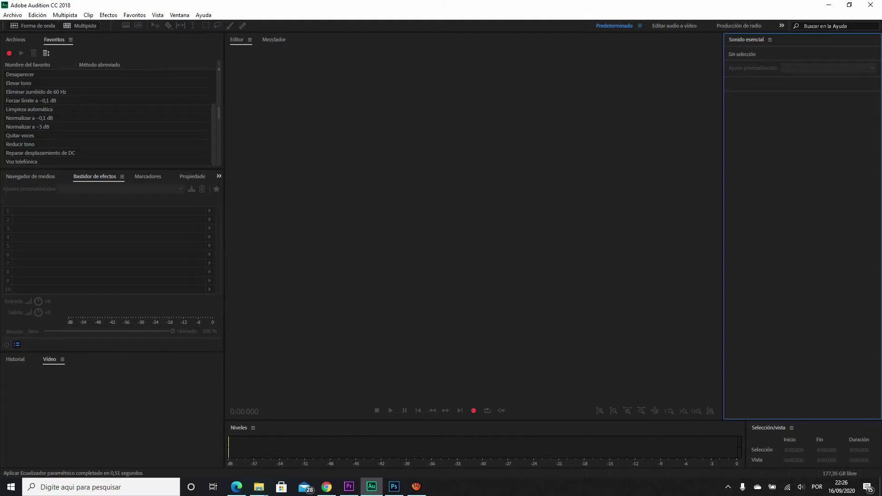
- Open the Yellow Jello - Audio Hertz MP3 from the Downloads folder
{"action": "key", "text": "alt+9"}
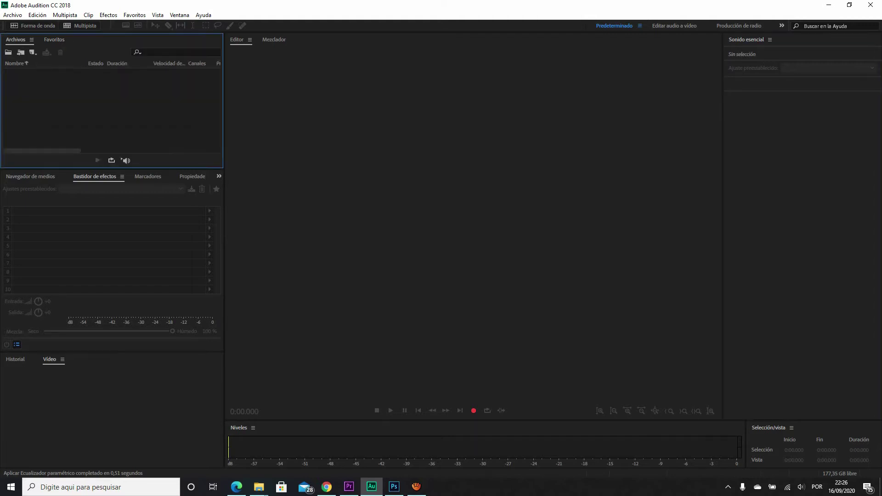
{"action": "key", "text": "ctrl+o"}
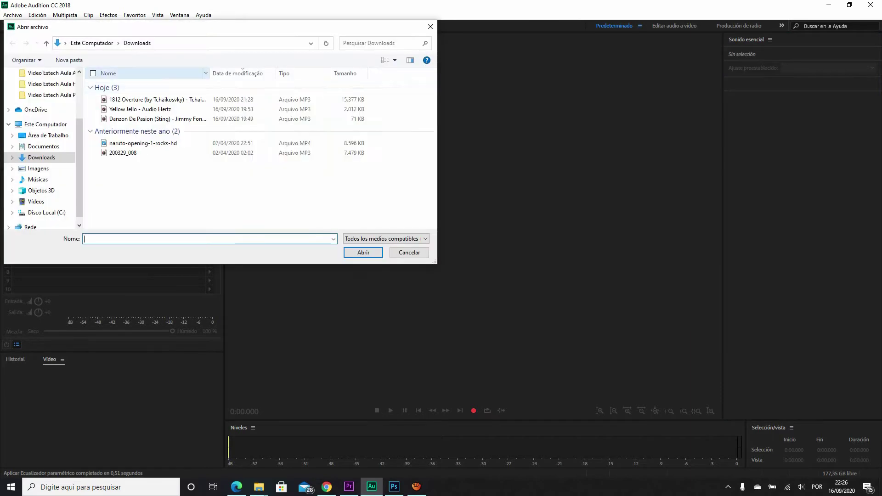
{"action": "left_click", "coordinate": [158, 109]}
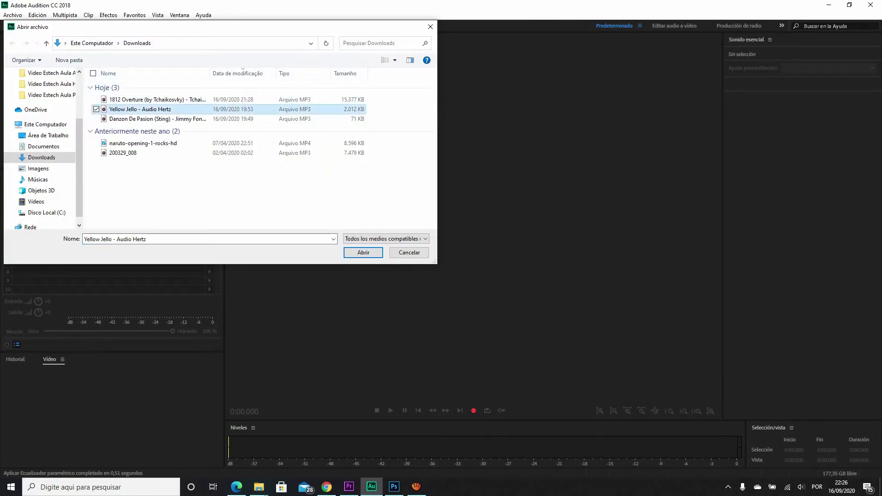
{"action": "left_click", "coordinate": [363, 253]}
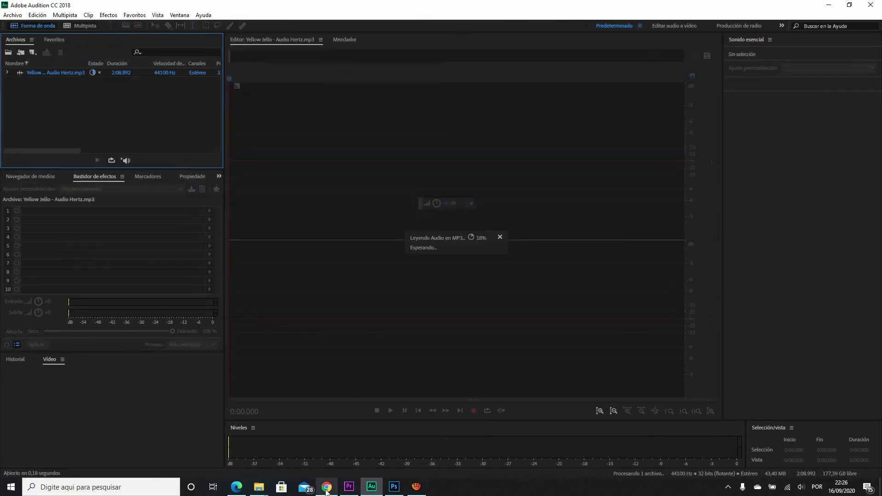
- Switch to Chrome, show the YouTube Studio audio library and briefly preview 9th Symphony, Finale
{"action": "left_click", "coordinate": [326, 486]}
{"action": "left_click", "coordinate": [299, 8]}
{"action": "left_click", "coordinate": [386, 8]}
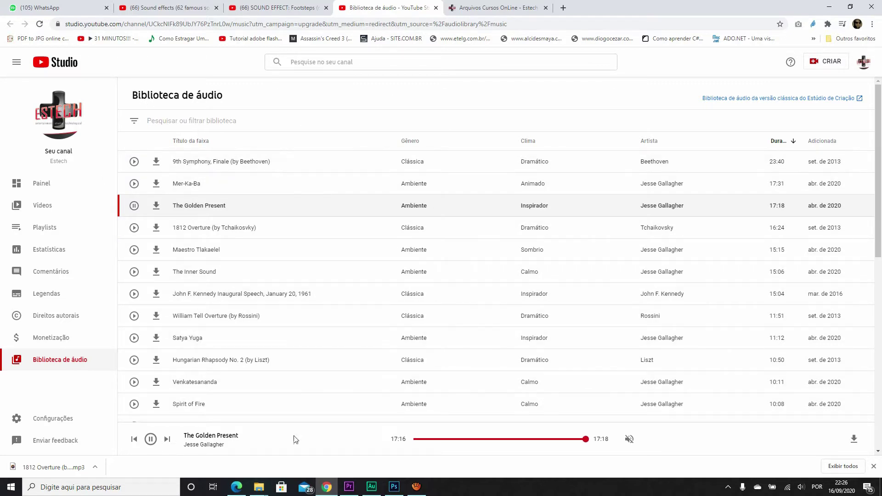
{"action": "left_click", "coordinate": [133, 163]}
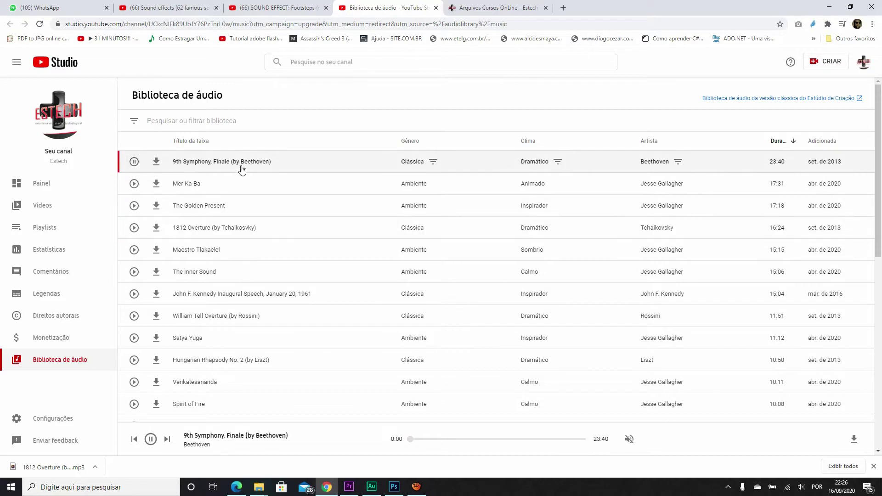
{"action": "left_click", "coordinate": [133, 162]}
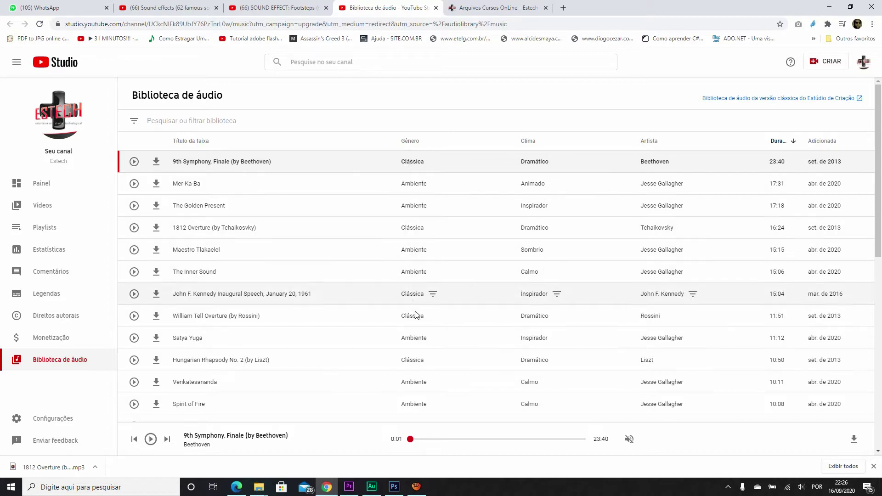
- Browse the audio library, filter it by the genre Clássica and clear that filter
{"action": "scroll", "coordinate": [415, 326], "scroll_direction": "down", "scroll_amount": 5}
{"action": "scroll", "coordinate": [415, 298], "scroll_direction": "up", "scroll_amount": 6}
{"action": "left_click", "coordinate": [434, 162]}
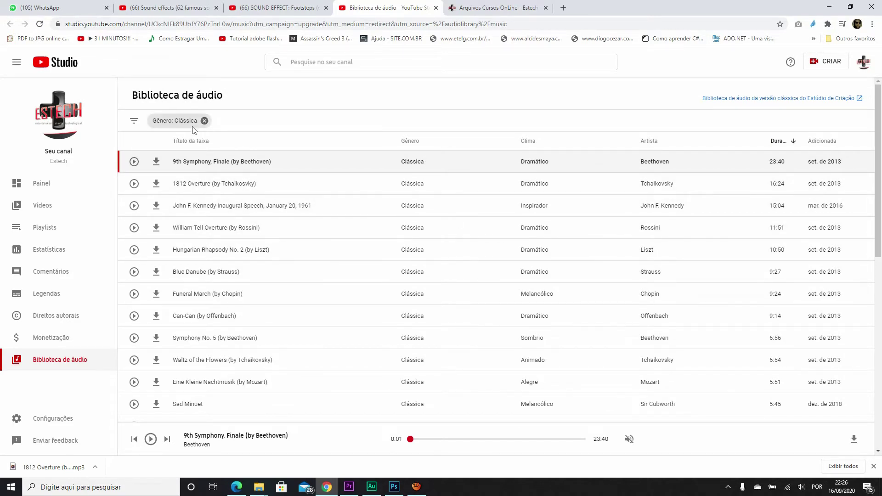
{"action": "left_click", "coordinate": [204, 121]}
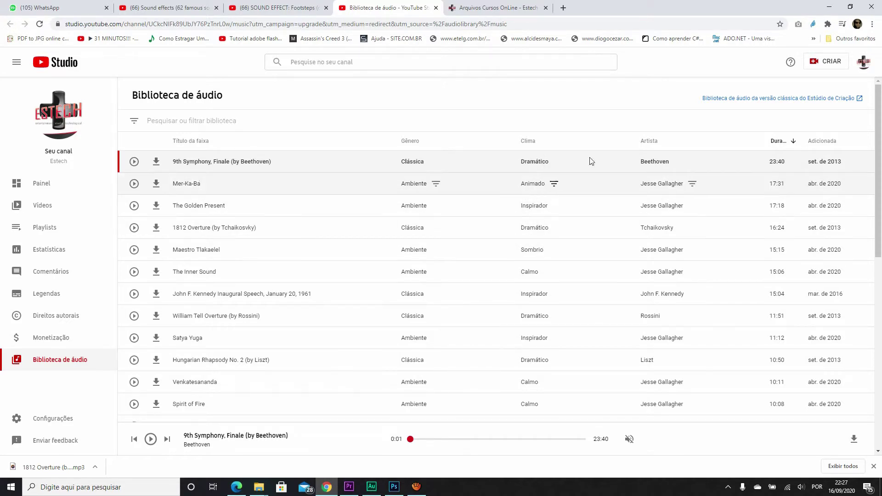
- Filter the tracks by the mood Dramático, clear it, and do the same with the artist of Mer-Ka-Ba
{"action": "left_click", "coordinate": [557, 163]}
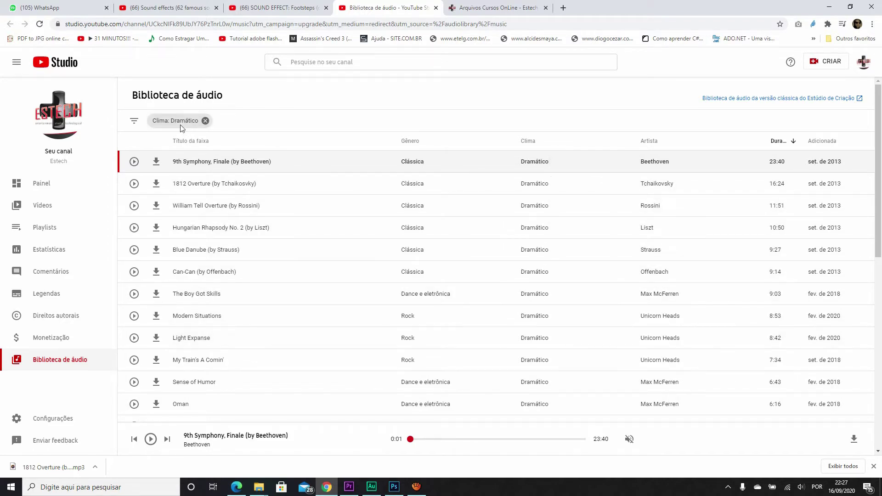
{"action": "left_click", "coordinate": [206, 120]}
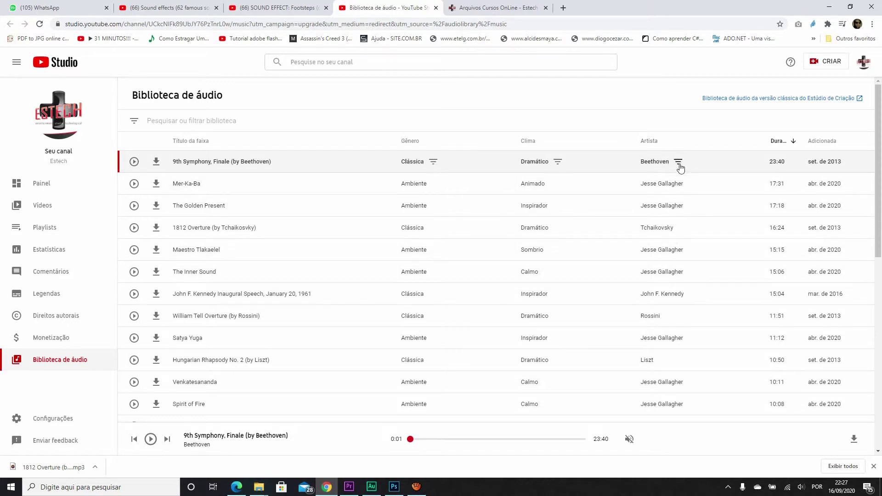
{"action": "left_click", "coordinate": [693, 184]}
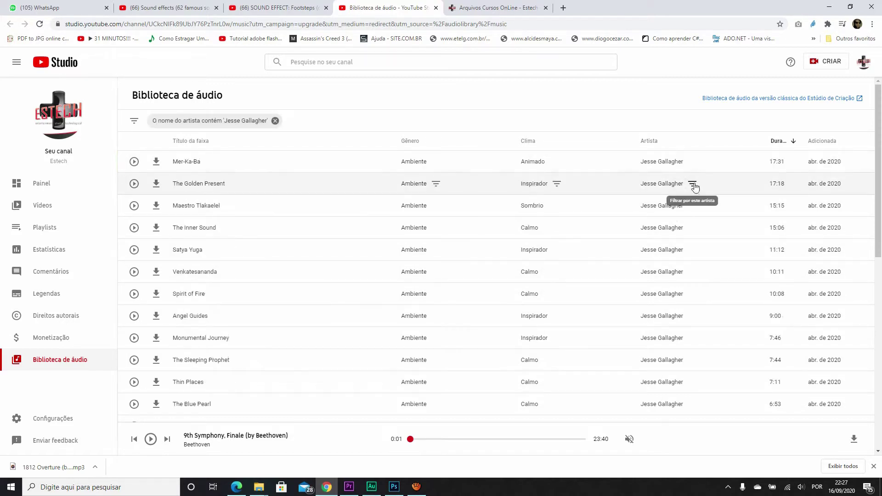
{"action": "left_click", "coordinate": [275, 121]}
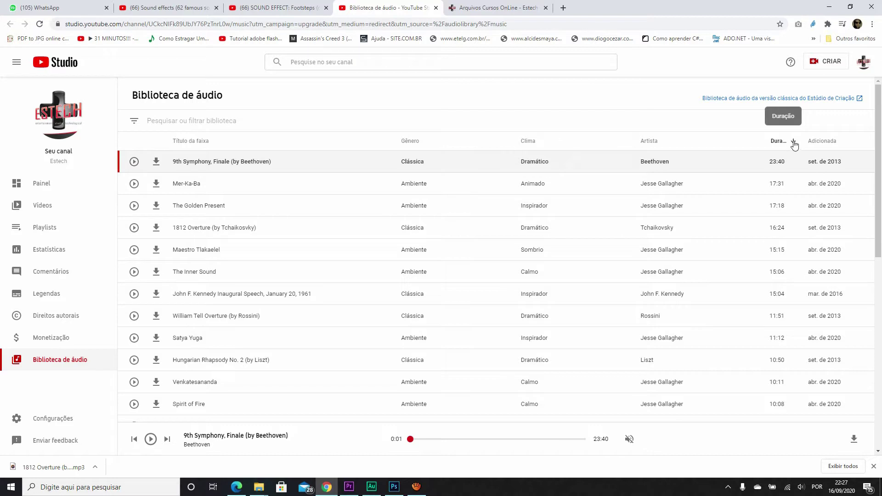
- Sort the tracks from shortest to longest and highlight the durations and the Danzon De Pasion (Sting) title
{"action": "left_click_drag", "start_coordinate": [774, 162], "coordinate": [798, 161]}
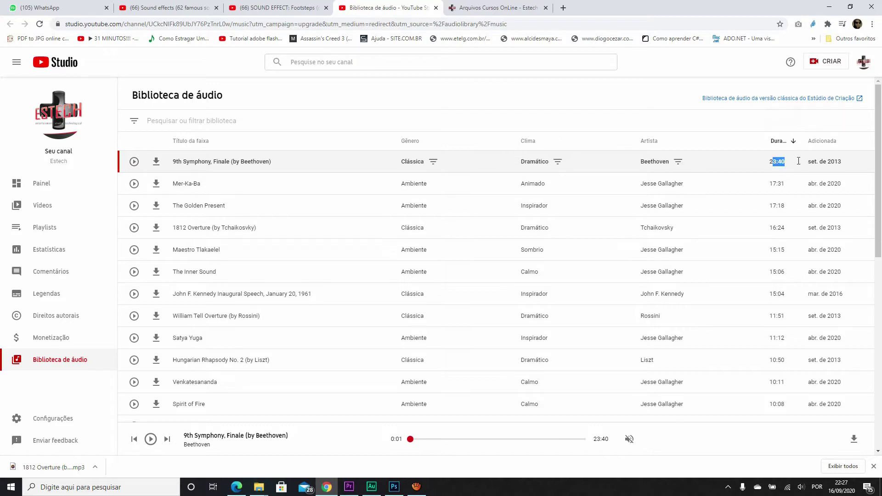
{"action": "left_click", "coordinate": [781, 161]}
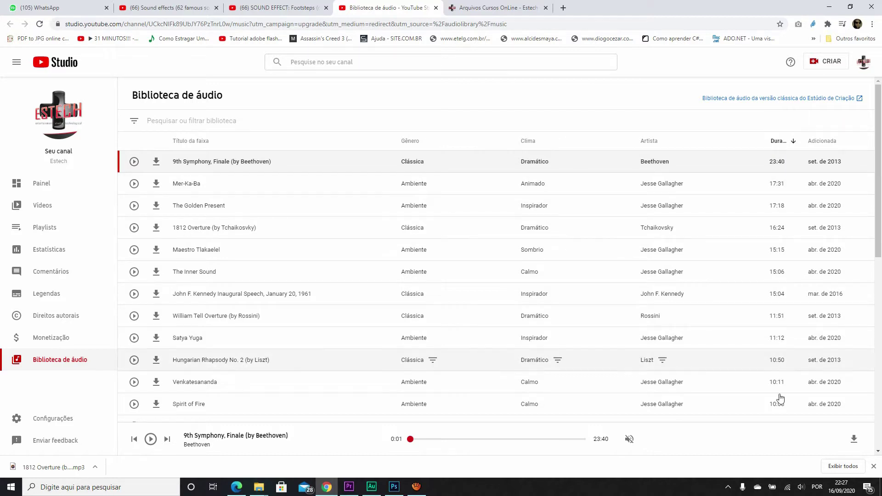
{"action": "left_click", "coordinate": [794, 141]}
{"action": "left_click_drag", "start_coordinate": [768, 162], "coordinate": [784, 185]}
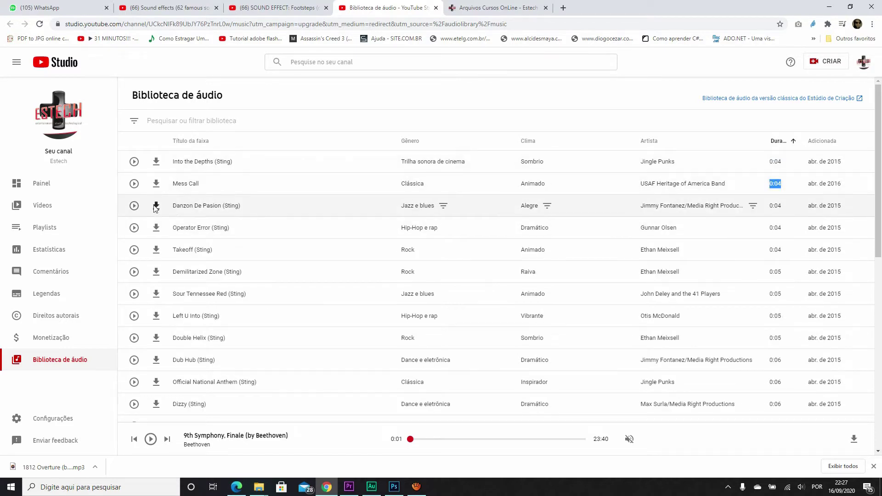
{"action": "left_click_drag", "start_coordinate": [176, 206], "coordinate": [239, 206]}
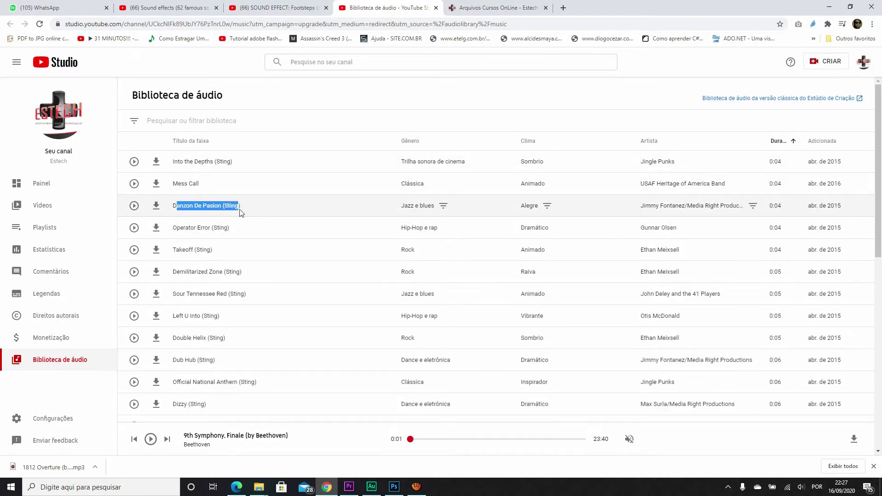
{"action": "left_click_drag", "start_coordinate": [773, 161], "coordinate": [777, 184]}
{"action": "double_click", "coordinate": [777, 207]}
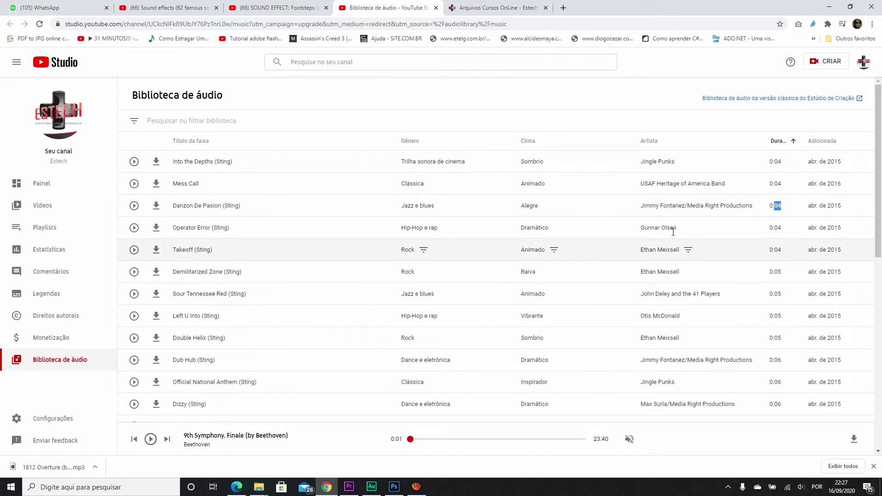
- Check the ongoing recording in aTube Catcher and return to the YouTube Studio audio library
{"action": "mouse_move", "coordinate": [416, 486]}
{"action": "left_click", "coordinate": [384, 450]}
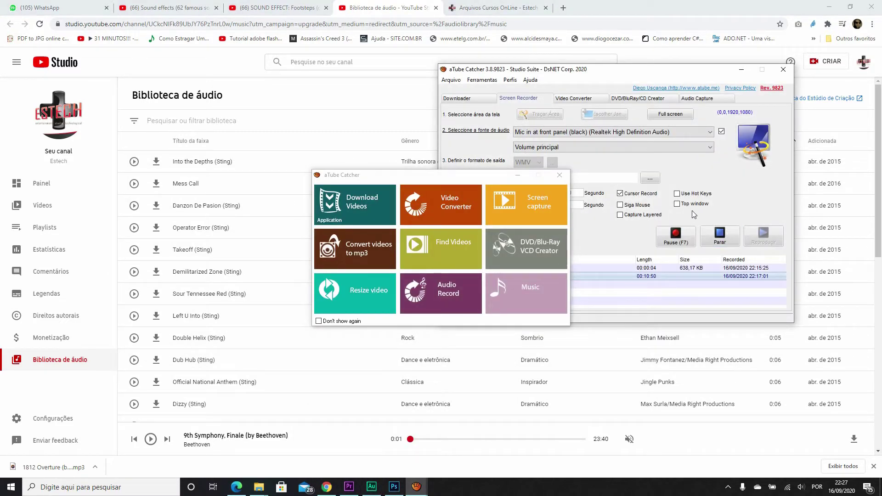
{"action": "left_click", "coordinate": [635, 3]}
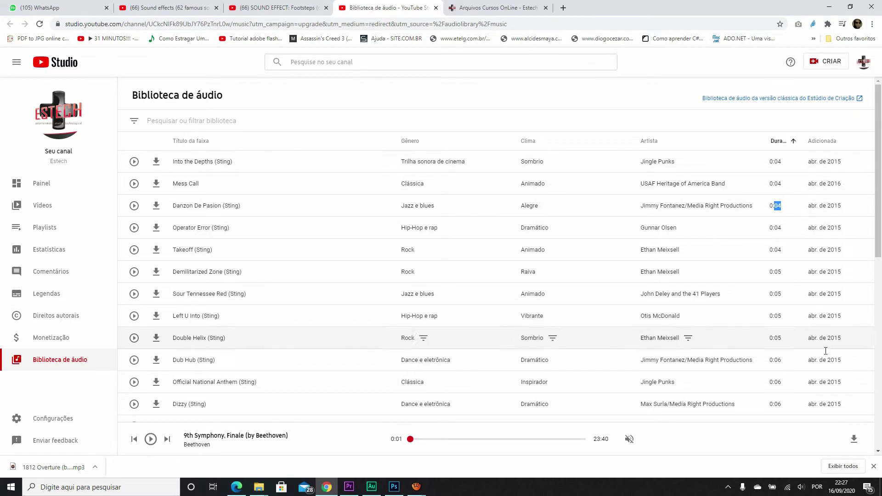
- Play Into the Depths (Sting) and sort the tracks from longest to shortest
{"action": "left_click", "coordinate": [138, 162]}
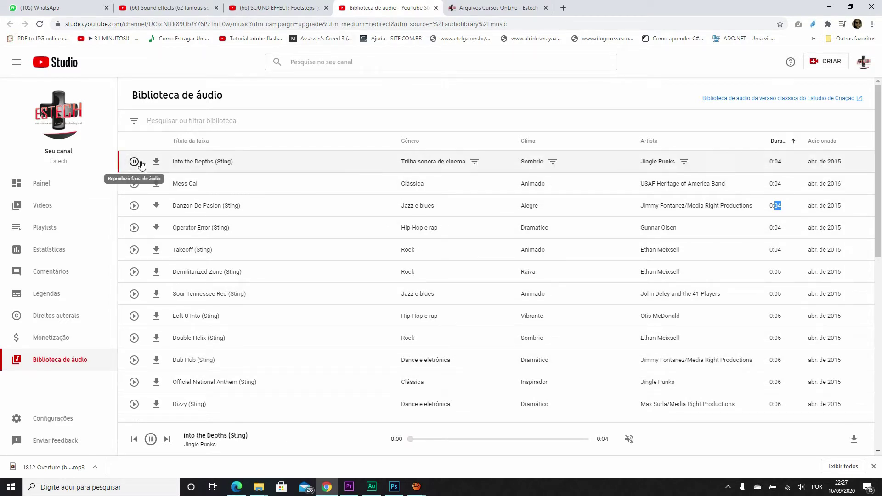
{"action": "left_click", "coordinate": [779, 143]}
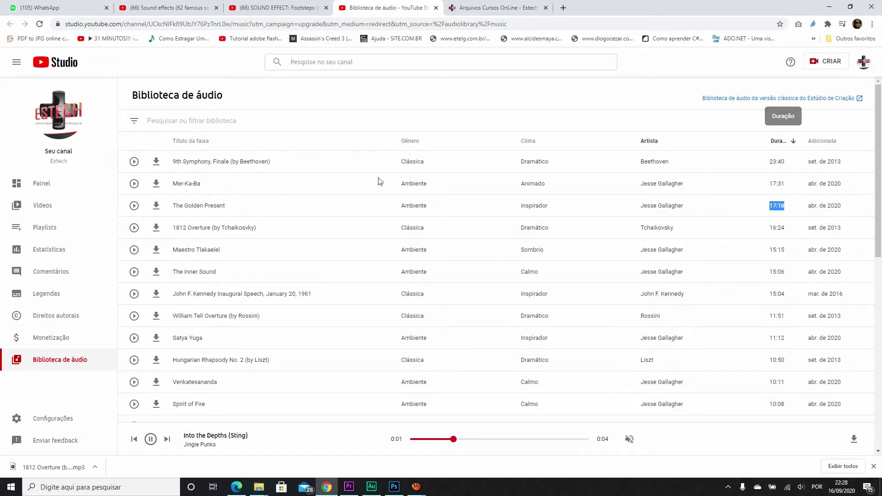
- Play 9th Symphony, Finale, skip ahead to about 9:49 and pause it
{"action": "left_click", "coordinate": [134, 162]}
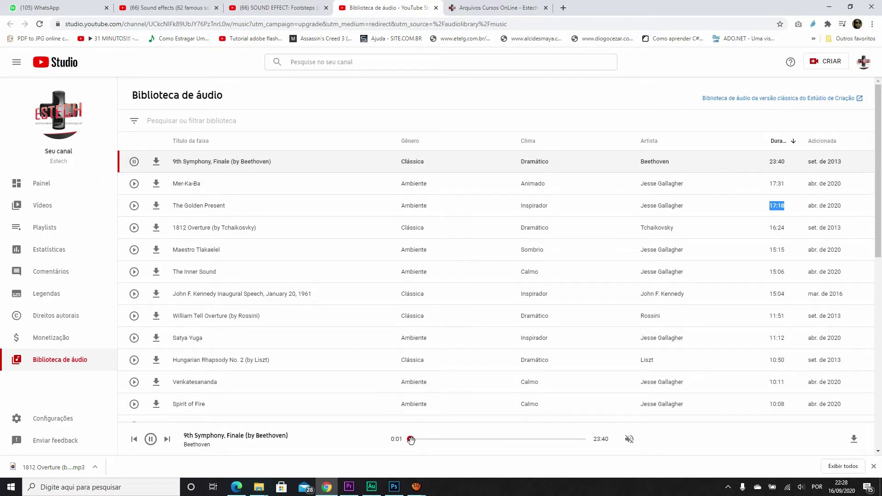
{"action": "left_click_drag", "start_coordinate": [461, 444], "coordinate": [519, 445]}
{"action": "left_click", "coordinate": [151, 439]}
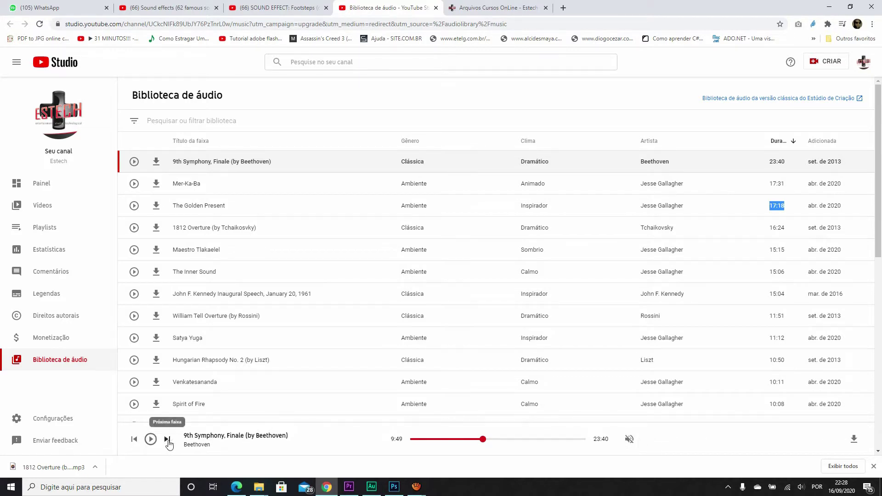
- Skip forward four tracks to Maestro Tlakaelel, then back to 9th Symphony, Finale
{"action": "left_click", "coordinate": [167, 439]}
{"action": "left_click", "coordinate": [167, 439]}
{"action": "left_click", "coordinate": [166, 439]}
{"action": "left_click", "coordinate": [166, 439]}
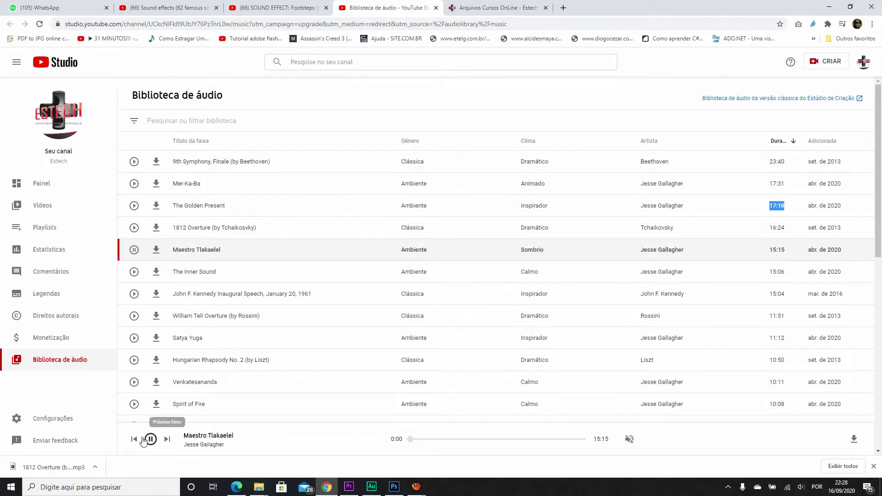
{"action": "left_click", "coordinate": [138, 439]}
{"action": "left_click", "coordinate": [138, 439]}
{"action": "left_click", "coordinate": [138, 439]}
{"action": "left_click", "coordinate": [138, 439]}
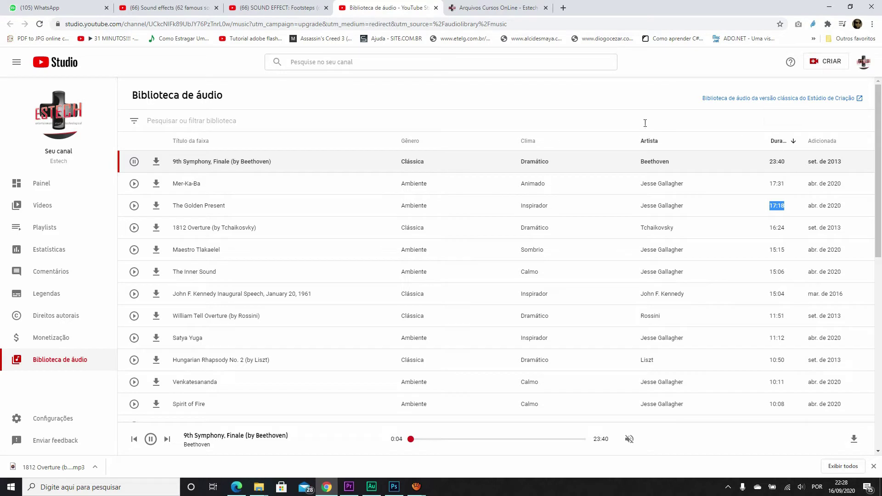
- Show the library's Pesquisar and Título da faixa filters, closing each without entering a value
{"action": "left_click", "coordinate": [138, 121]}
{"action": "left_click", "coordinate": [169, 142]}
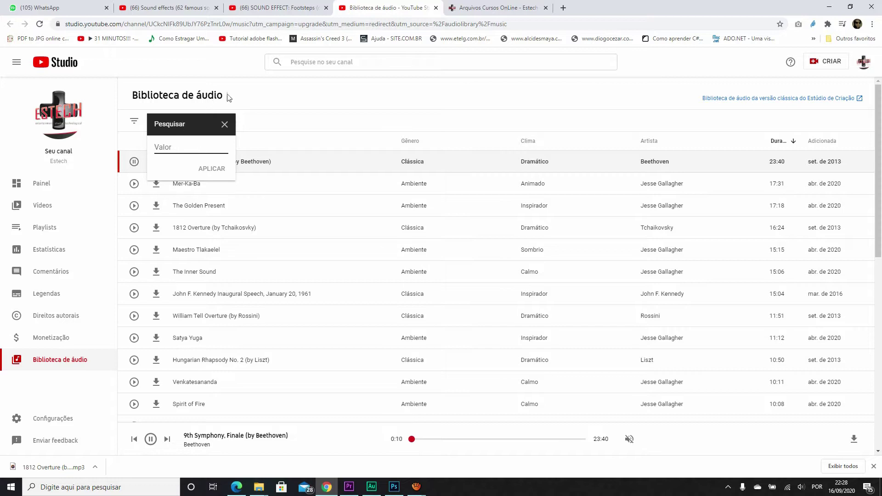
{"action": "left_click", "coordinate": [225, 125]}
{"action": "left_click", "coordinate": [138, 125]}
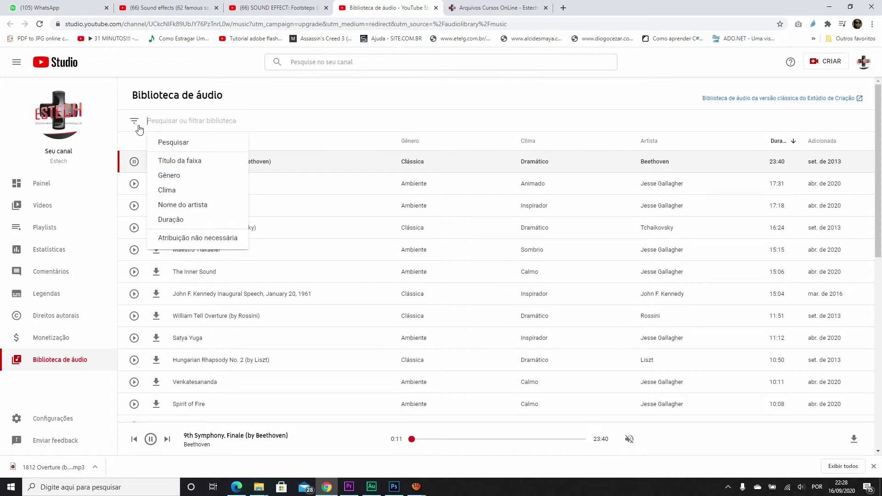
{"action": "left_click", "coordinate": [178, 163]}
{"action": "left_click", "coordinate": [227, 127]}
- Filter the audio library by the genres Infantil, Trilha sonora de cinema and Hip-Hop e rap
{"action": "left_click", "coordinate": [136, 122]}
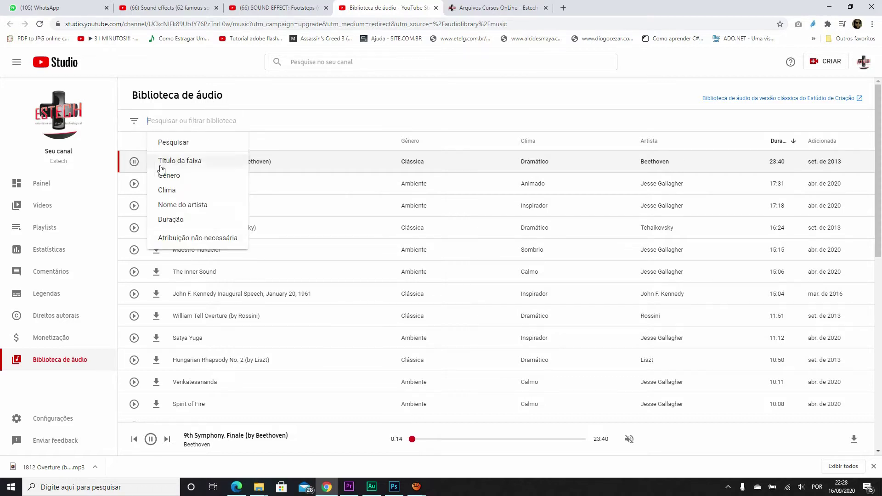
{"action": "left_click", "coordinate": [175, 176]}
{"action": "left_click", "coordinate": [180, 181]}
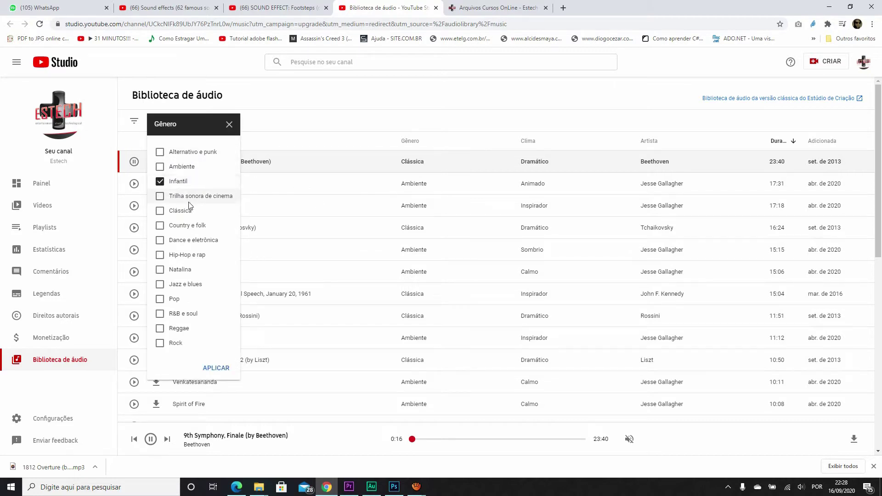
{"action": "left_click", "coordinate": [181, 254]}
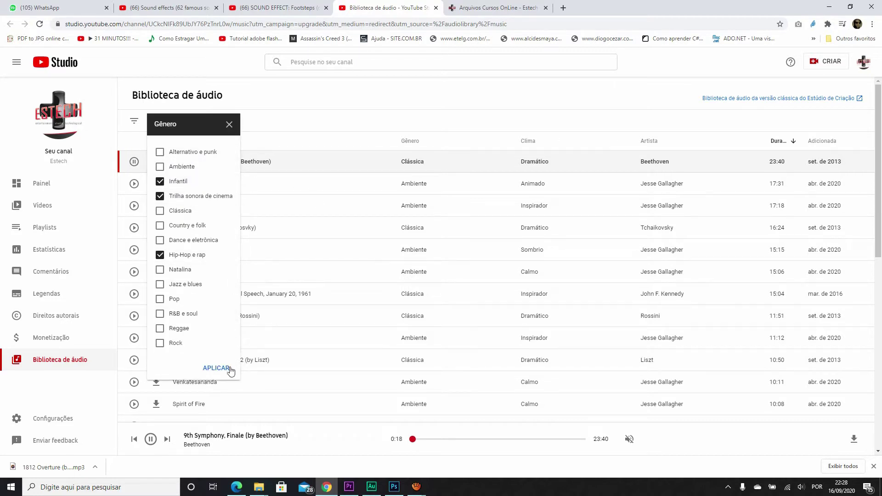
{"action": "left_click", "coordinate": [216, 368]}
- Add a Clima filter with the moods Raiva, Calmo and Sombrio to the audio library
{"action": "left_click", "coordinate": [130, 119]}
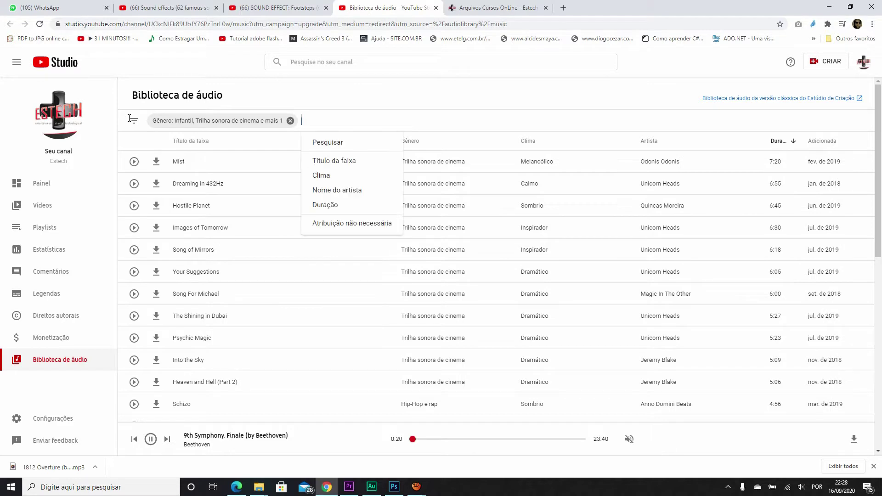
{"action": "left_click", "coordinate": [335, 177]}
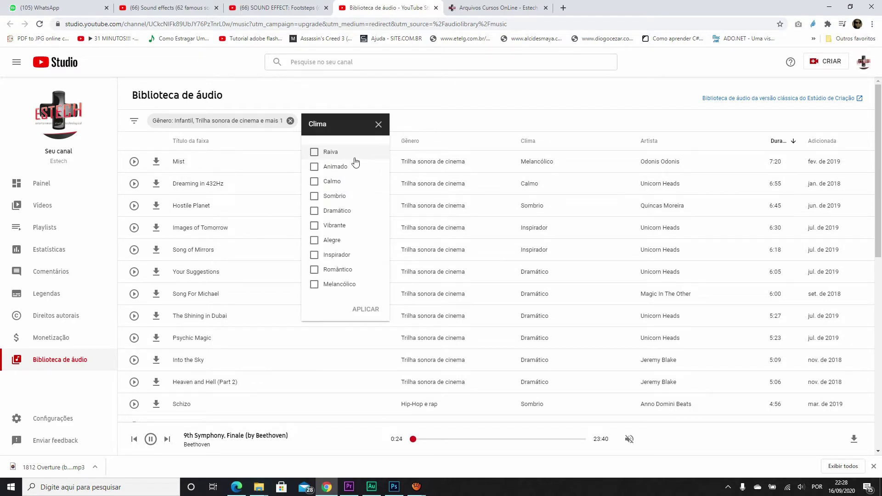
{"action": "left_click", "coordinate": [341, 156]}
{"action": "left_click", "coordinate": [335, 181]}
{"action": "left_click", "coordinate": [334, 196]}
{"action": "left_click", "coordinate": [370, 310]}
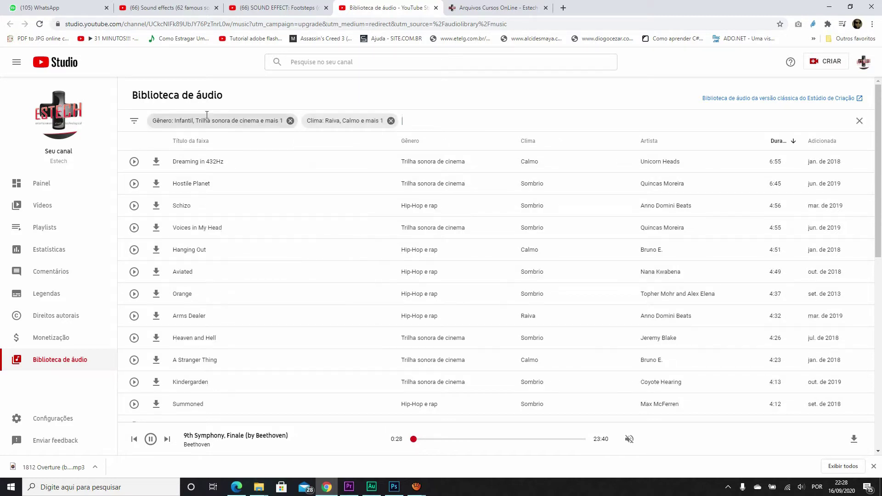
- Show the Nome do artista and Duração filters, closing each without entering a value
{"action": "left_click", "coordinate": [134, 123]}
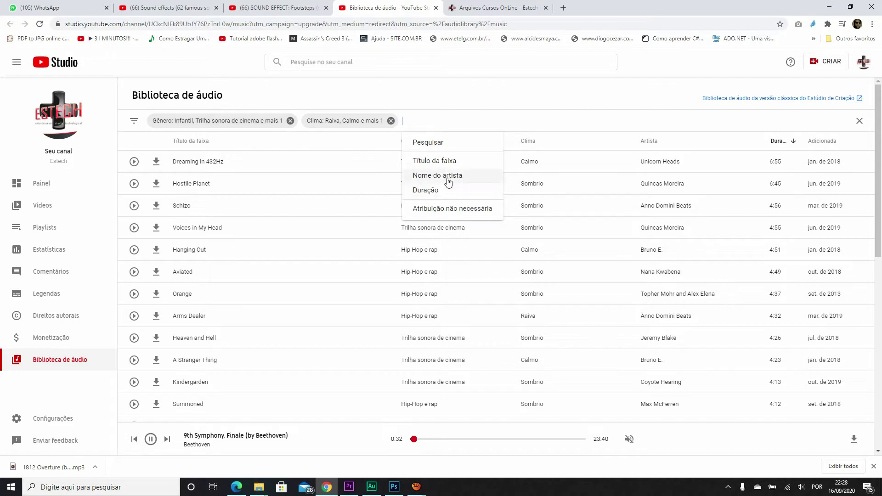
{"action": "left_click", "coordinate": [448, 179]}
{"action": "left_click", "coordinate": [481, 125]}
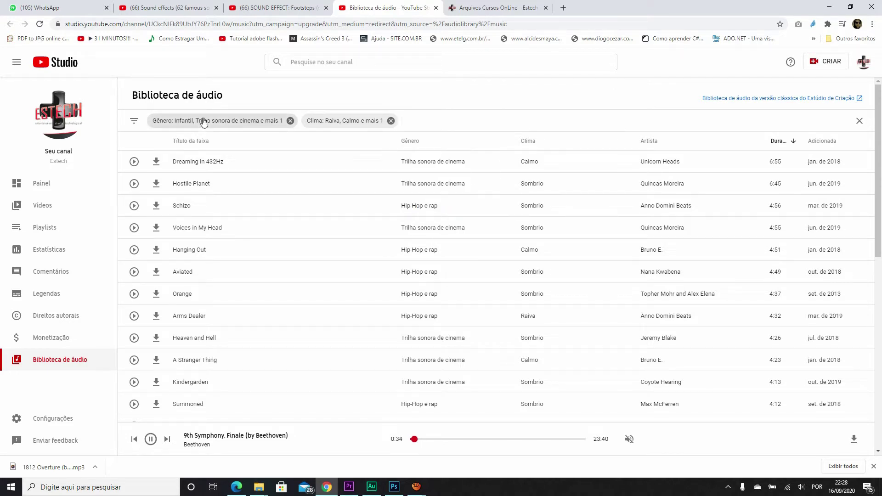
{"action": "left_click", "coordinate": [135, 122]}
{"action": "left_click", "coordinate": [416, 190]}
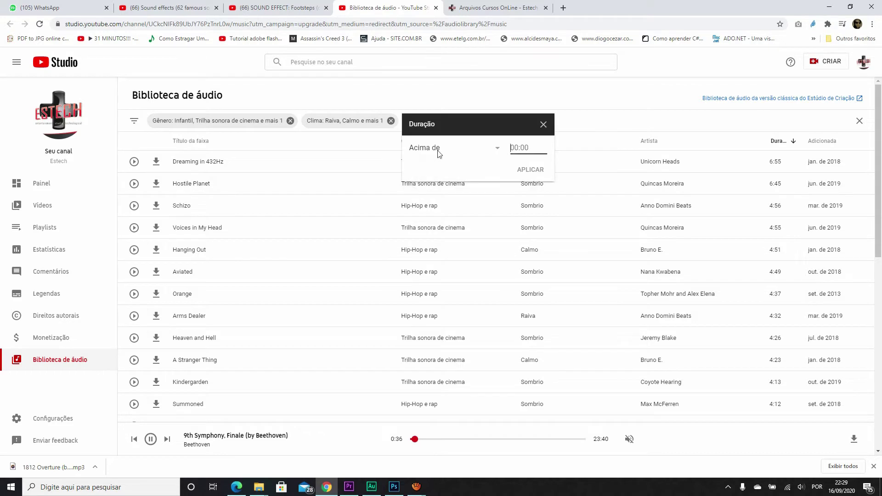
{"action": "left_click", "coordinate": [544, 125]}
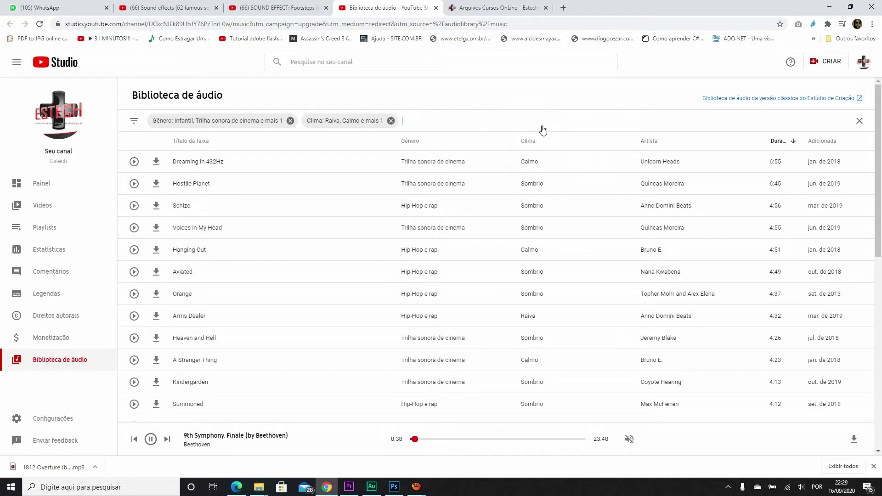
- Add the Atribuição não necessária filter, and remove it along with the mood and genre filters
{"action": "left_click", "coordinate": [136, 120]}
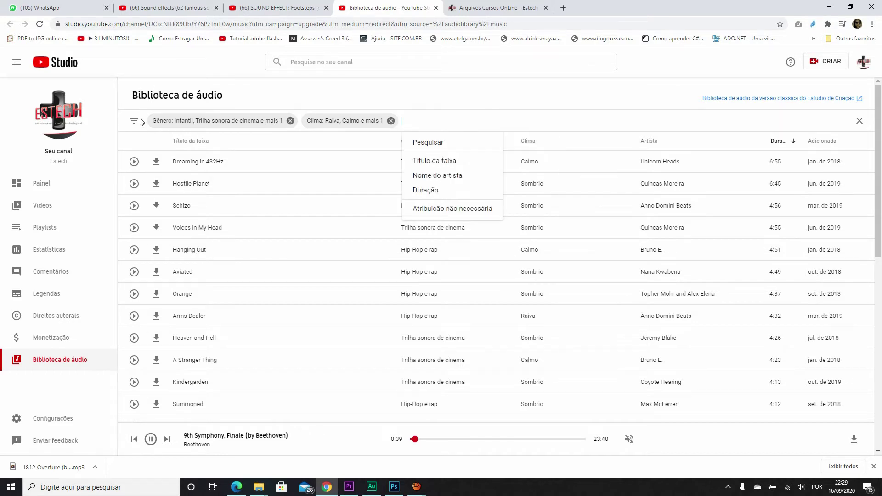
{"action": "left_click", "coordinate": [452, 209]}
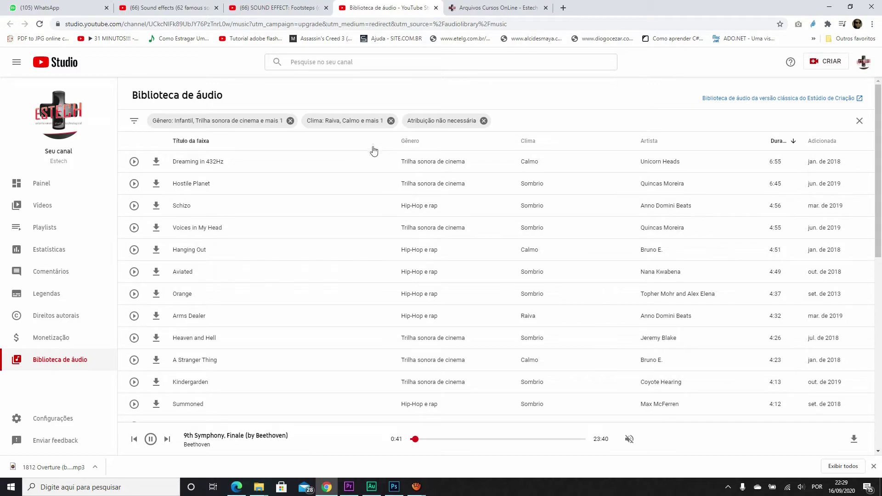
{"action": "left_click", "coordinate": [482, 120]}
{"action": "left_click", "coordinate": [391, 121]}
{"action": "left_click", "coordinate": [290, 120]}
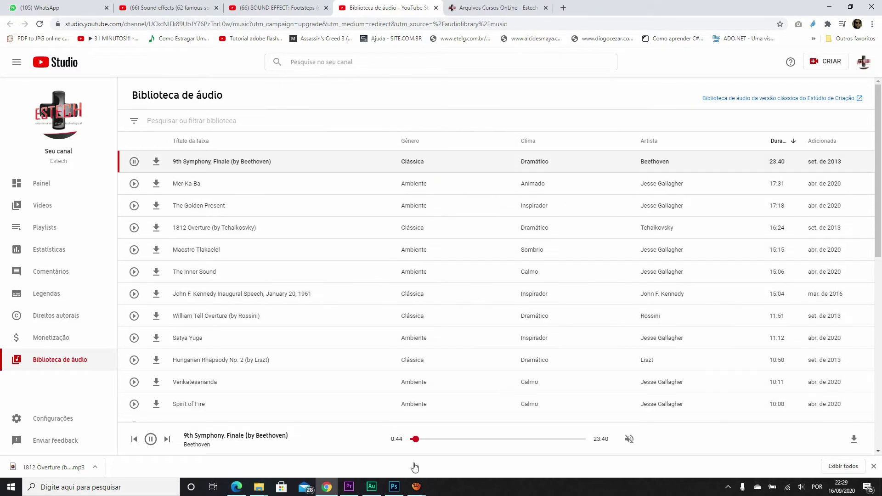
- Bring up aTube Catcher briefly and return to the audio library in the browser
{"action": "left_click", "coordinate": [416, 486]}
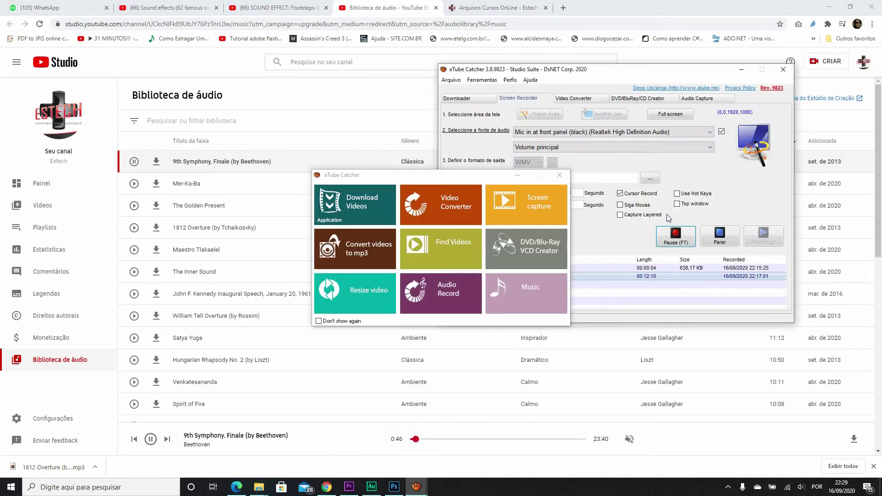
{"action": "left_click", "coordinate": [394, 4]}
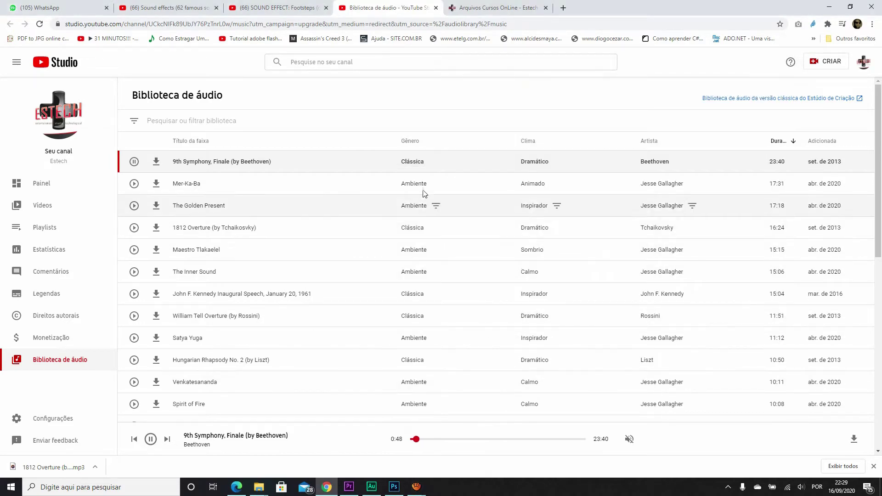
- Switch to the Sound effects (62 famous sound effects) video and skip ahead to 2:59 and 3:46
{"action": "left_click", "coordinate": [167, 5]}
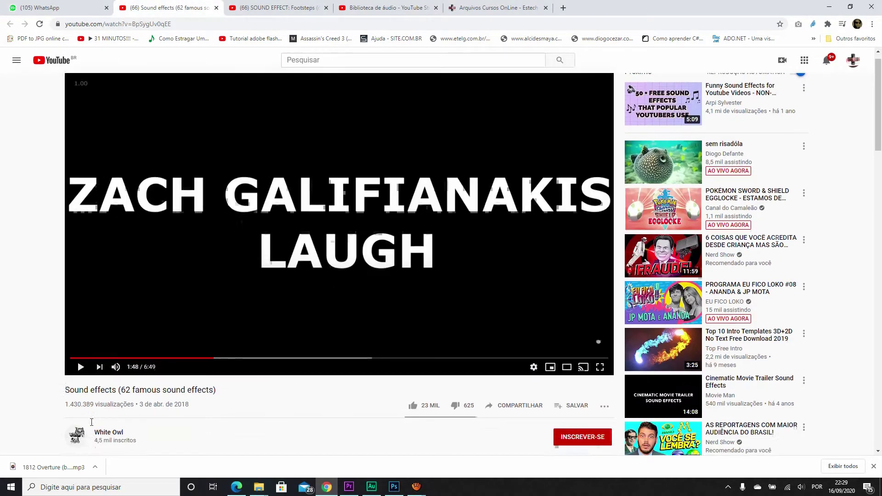
{"action": "scroll", "coordinate": [110, 391], "scroll_direction": "down", "scroll_amount": 1}
{"action": "left_click_drag", "start_coordinate": [108, 403], "coordinate": [133, 398]}
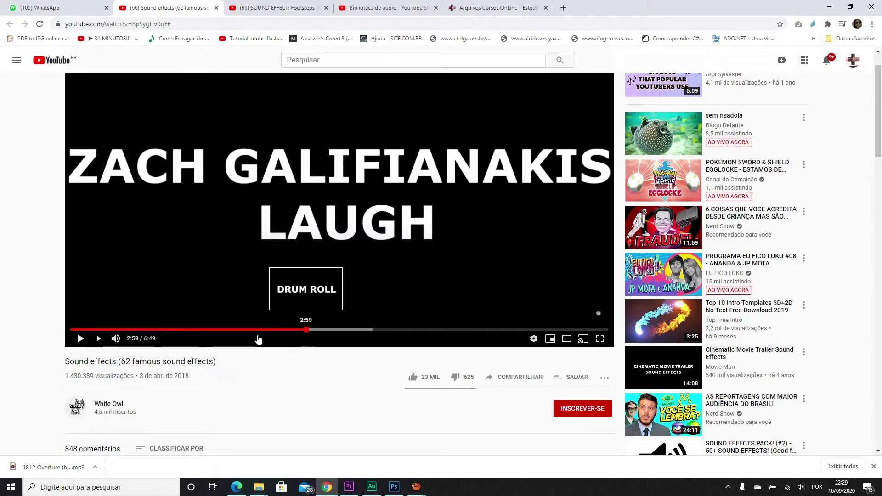
{"action": "left_click", "coordinate": [305, 330]}
{"action": "scroll", "coordinate": [194, 362], "scroll_direction": "up", "scroll_amount": 1}
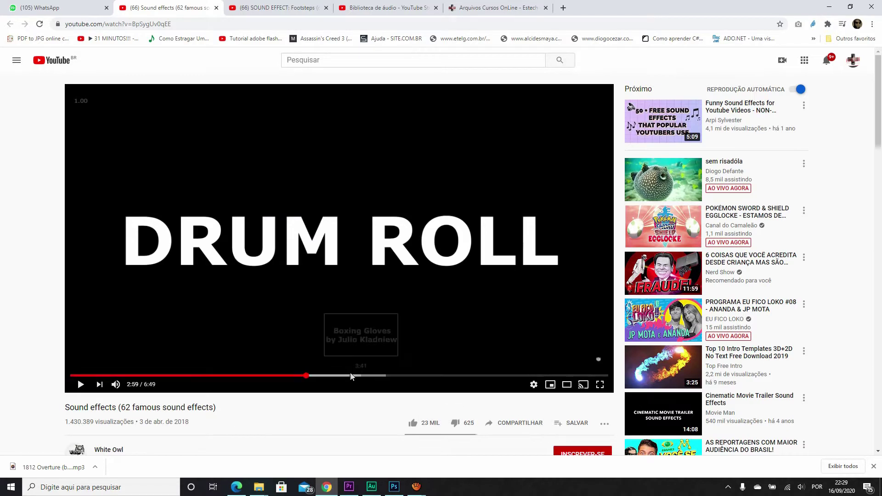
{"action": "left_click", "coordinate": [369, 375]}
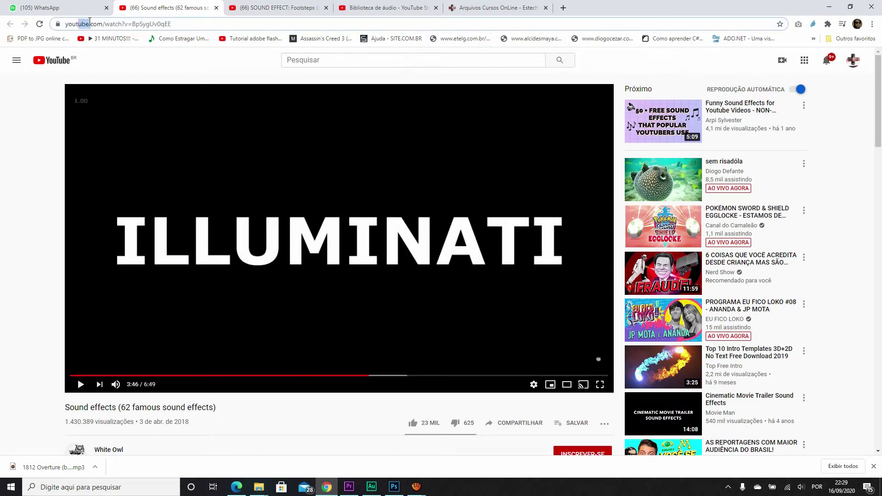
- Point out the video's web address and the aTube Catcher windows, and return to the video
{"action": "left_click_drag", "start_coordinate": [89, 22], "coordinate": [88, 23]}
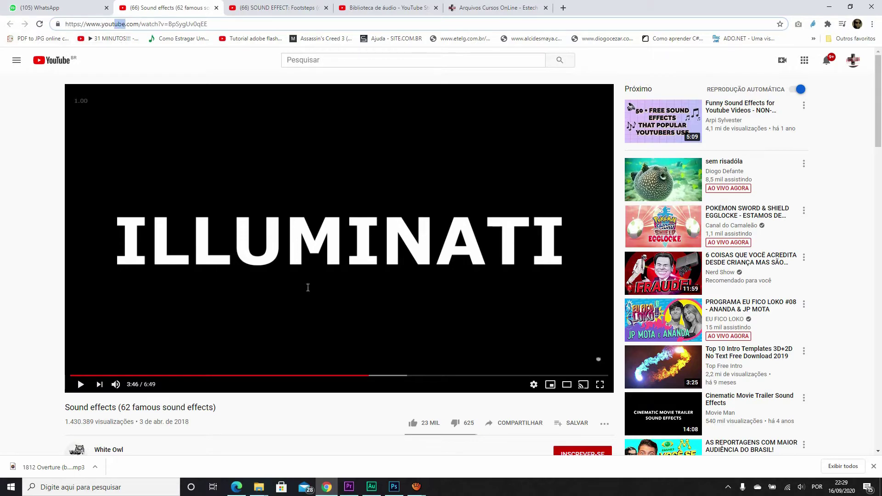
{"action": "left_click", "coordinate": [416, 487]}
{"action": "left_click", "coordinate": [457, 443]}
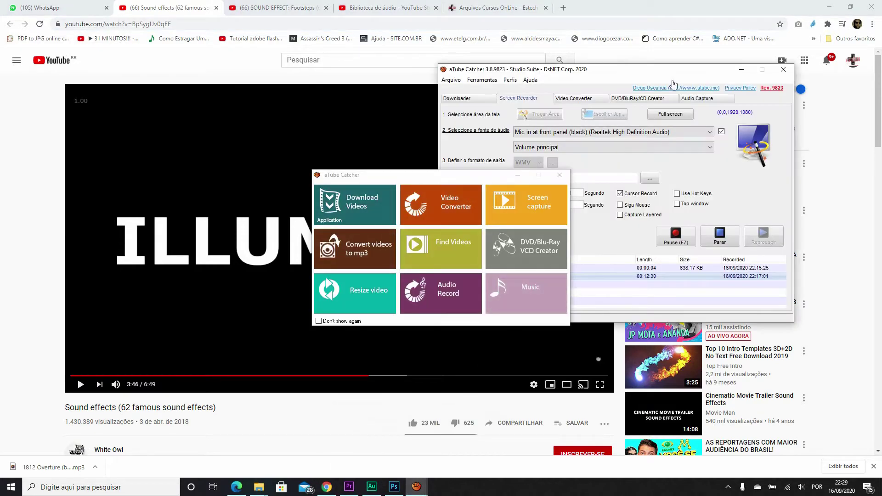
{"action": "left_click", "coordinate": [3, 170]}
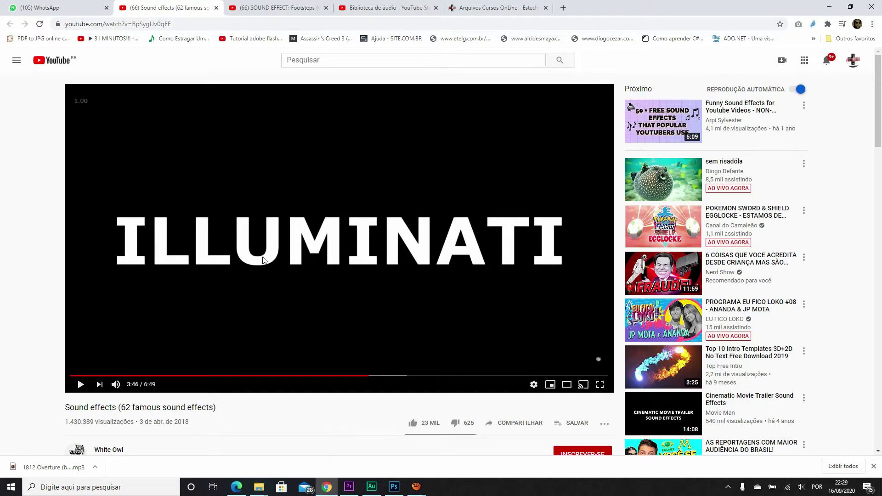
- Switch to the SOUND EFFECT: Footsteps (on tiles) video and browse the VARIOUS [Sound Effects] playlist from its end back up
{"action": "key", "text": "ctrl+Tab"}
{"action": "scroll", "coordinate": [127, 442], "scroll_direction": "down", "scroll_amount": 1}
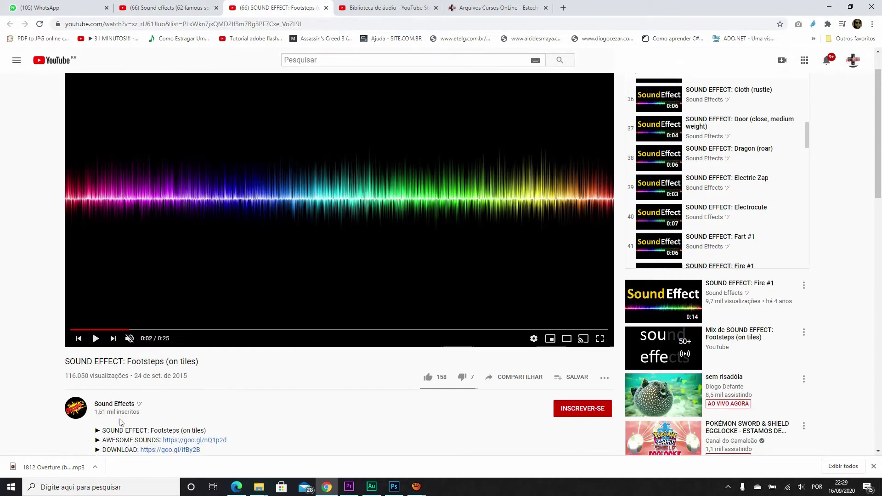
{"action": "left_click_drag", "start_coordinate": [806, 122], "coordinate": [830, 274]}
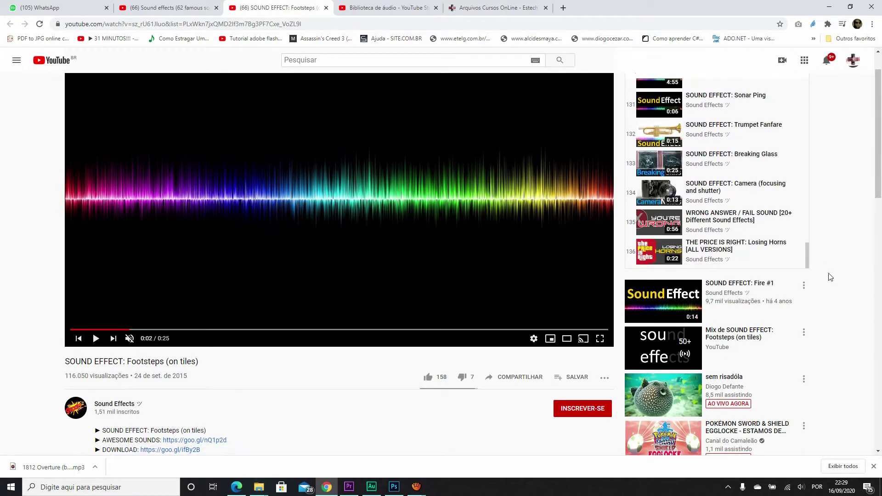
{"action": "scroll", "coordinate": [834, 271], "scroll_direction": "up", "scroll_amount": 1}
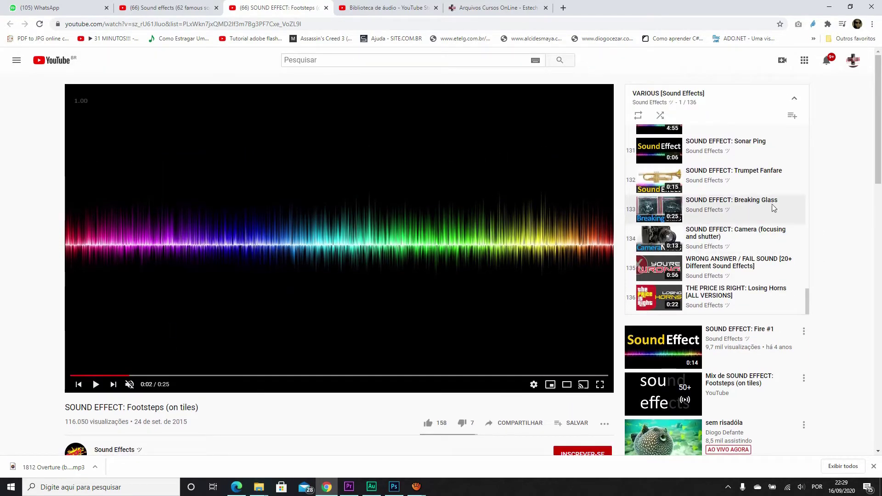
{"action": "scroll", "coordinate": [759, 193], "scroll_direction": "up", "scroll_amount": 10}
{"action": "scroll", "coordinate": [760, 193], "scroll_direction": "up", "scroll_amount": 6}
{"action": "scroll", "coordinate": [746, 225], "scroll_direction": "up", "scroll_amount": 5}
{"action": "scroll", "coordinate": [762, 189], "scroll_direction": "up", "scroll_amount": 20}
{"action": "scroll", "coordinate": [762, 188], "scroll_direction": "up", "scroll_amount": 6}
- Switch to Adobe Audition and place the playhead at about 0:47 in the Yellow Jello waveform
{"action": "left_click", "coordinate": [371, 486]}
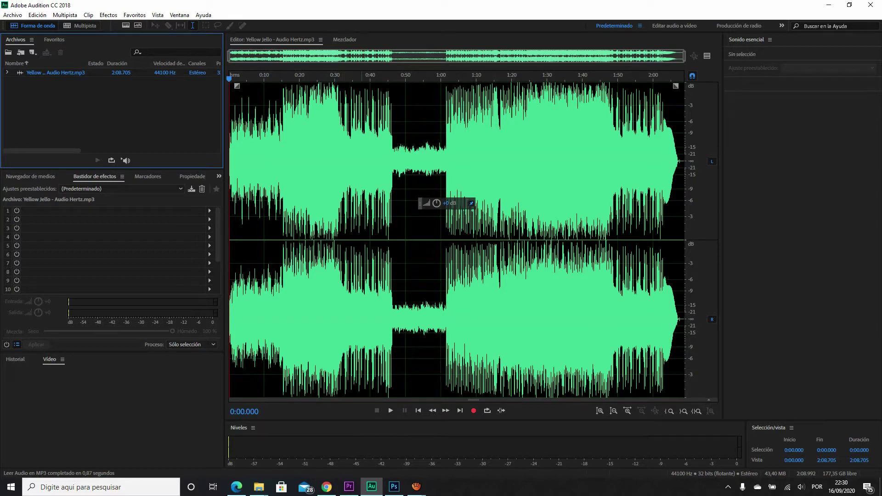
{"action": "left_click_drag", "start_coordinate": [320, 192], "coordinate": [365, 193]}
{"action": "left_click", "coordinate": [396, 193]}
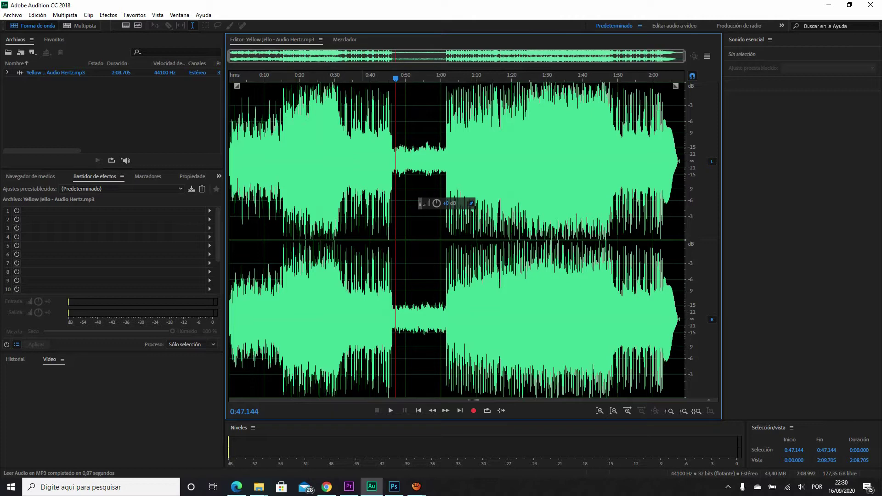
{"action": "left_click", "coordinate": [416, 486]}
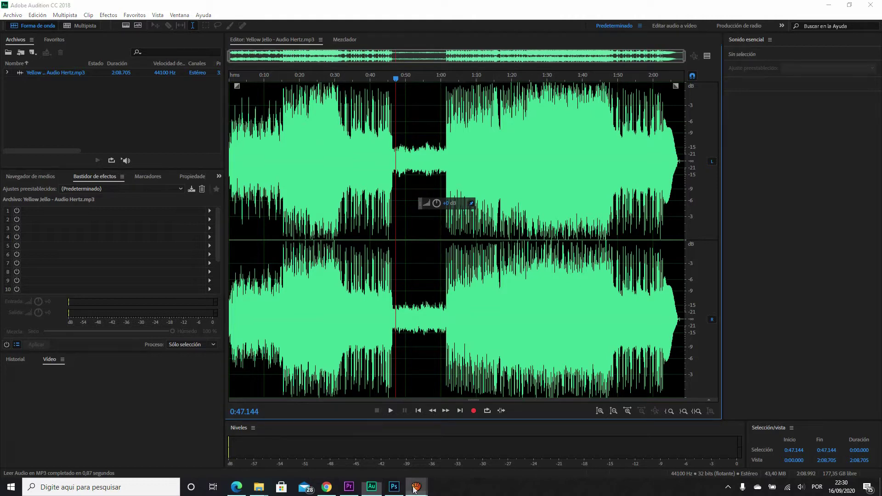
{"action": "left_click", "coordinate": [407, 123]}
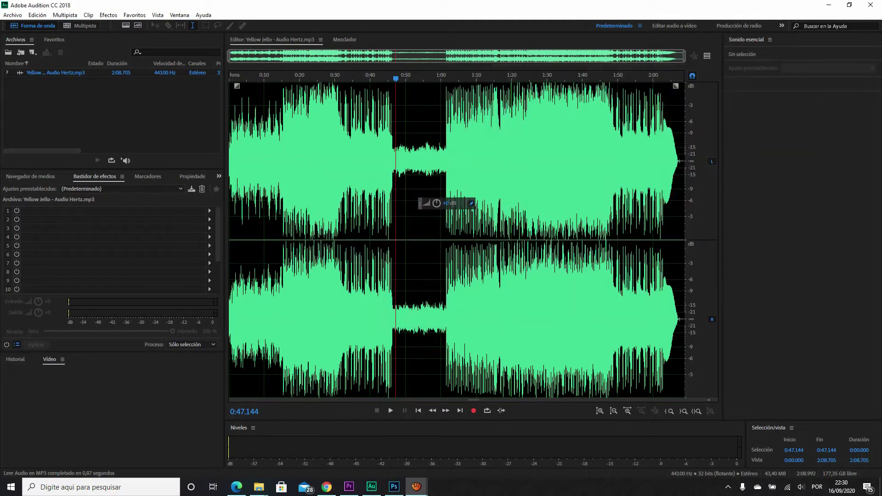
- Select the entire Yellow Jello waveform, and clear the selection by placing the playhead at 0:40.000
{"action": "left_click_drag", "start_coordinate": [313, 160], "coordinate": [368, 161]}
{"action": "double_click", "coordinate": [327, 161]}
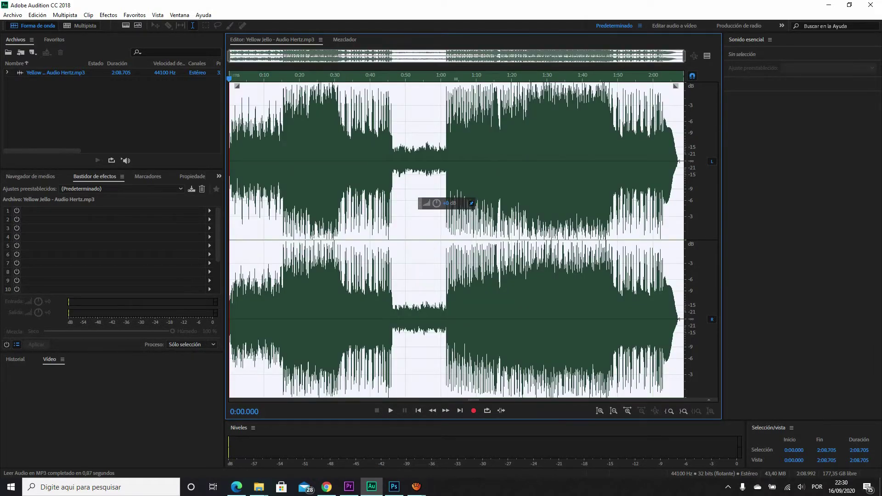
{"action": "left_click", "coordinate": [369, 352]}
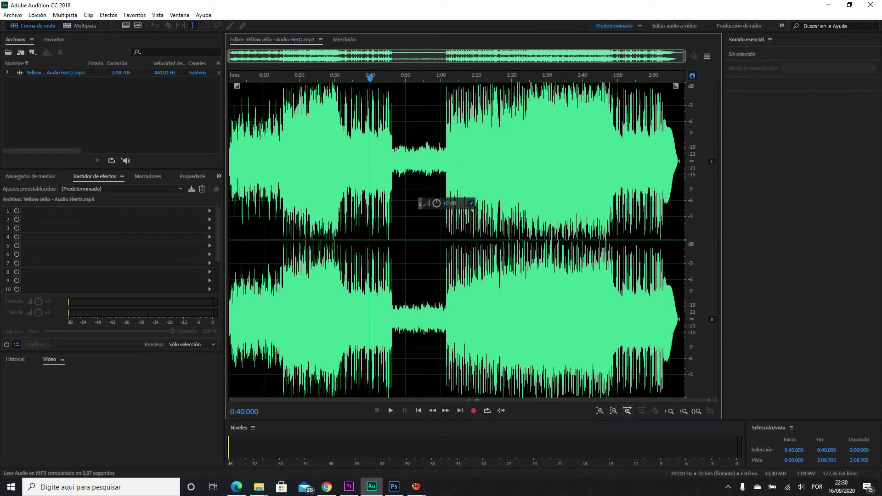
- Zoom in on the waveform near 0:39.73 down to its individual sample points, and zoom partly back out
{"action": "left_click", "coordinate": [627, 411]}
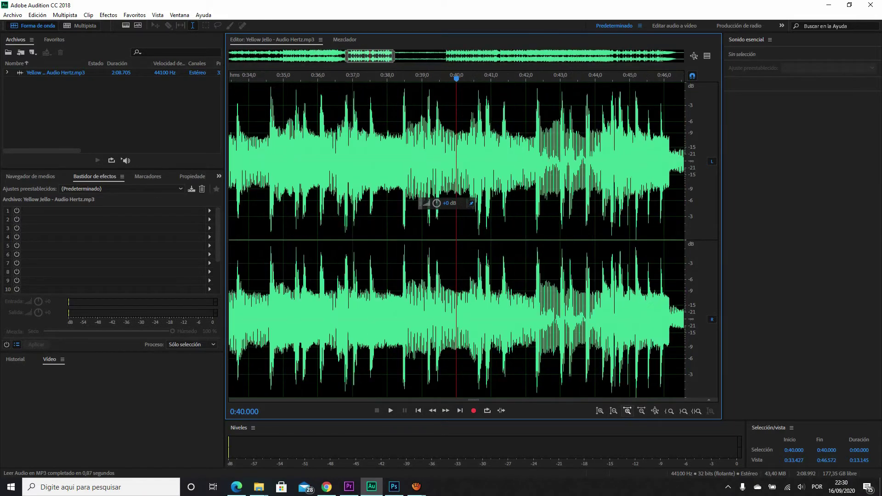
{"action": "scroll", "coordinate": [446, 161], "scroll_direction": "up", "scroll_amount": 10}
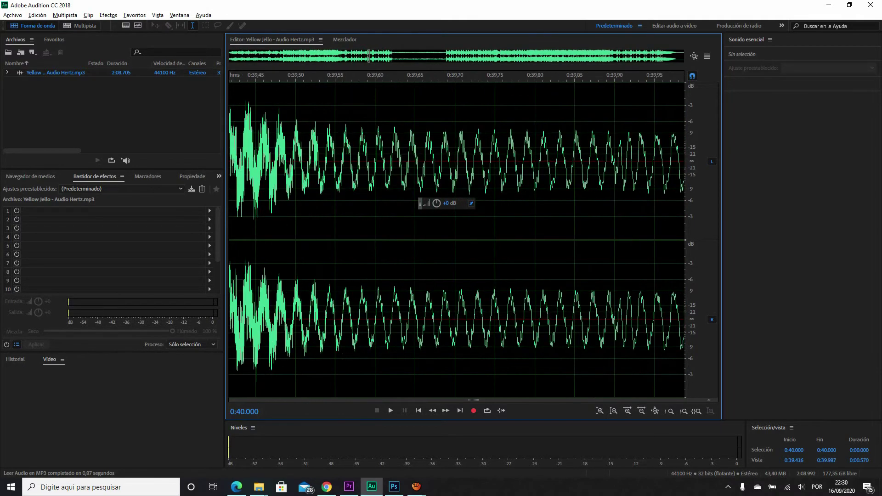
{"action": "left_click", "coordinate": [628, 411]}
{"action": "left_click", "coordinate": [627, 411]}
{"action": "left_click", "coordinate": [627, 410]}
{"action": "left_click", "coordinate": [628, 411]}
{"action": "left_click", "coordinate": [627, 411]}
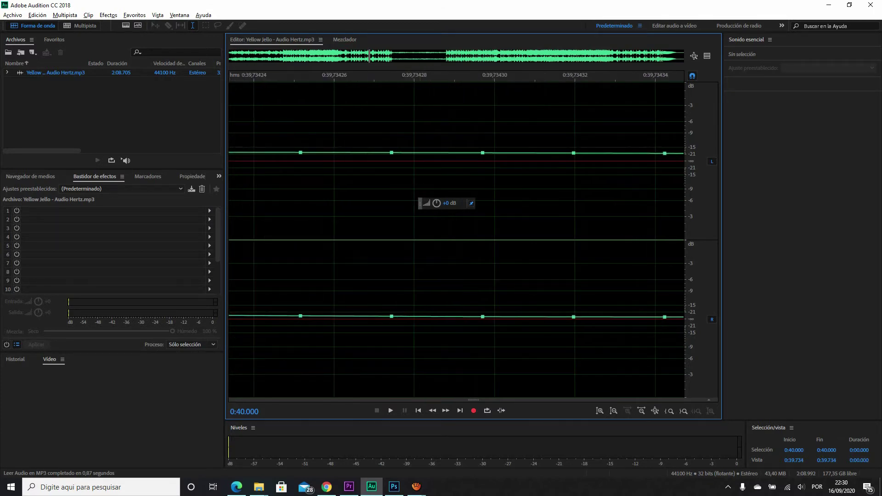
{"action": "scroll", "coordinate": [575, 239], "scroll_direction": "down", "scroll_amount": 11}
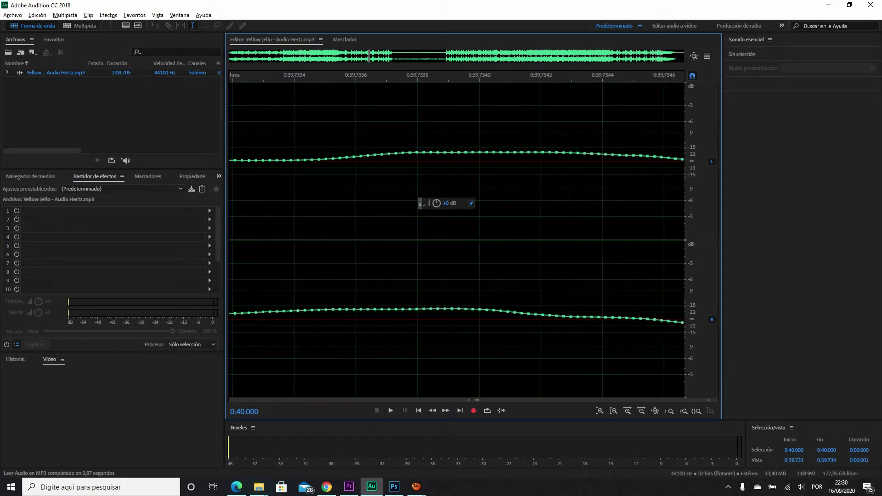
- Zoom the Yellow Jello waveform out, back in near 0:28.90, and out again to show the whole file
{"action": "scroll", "coordinate": [568, 239], "scroll_direction": "down", "scroll_amount": 11}
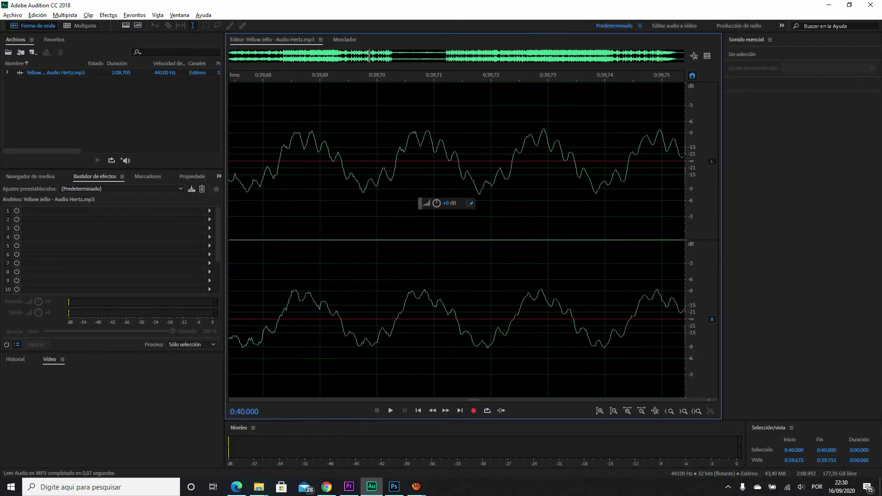
{"action": "scroll", "coordinate": [568, 239], "scroll_direction": "down", "scroll_amount": 4}
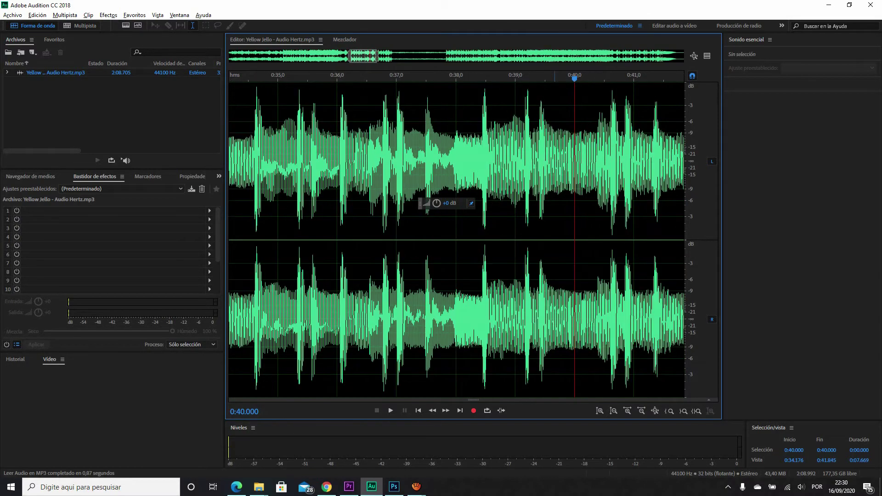
{"action": "scroll", "coordinate": [570, 239], "scroll_direction": "down", "scroll_amount": 8}
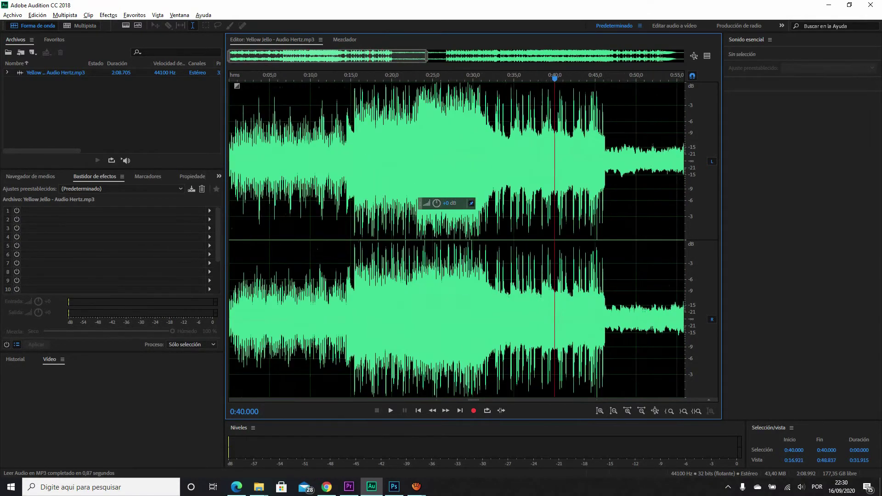
{"action": "scroll", "coordinate": [385, 239], "scroll_direction": "up", "scroll_amount": 18}
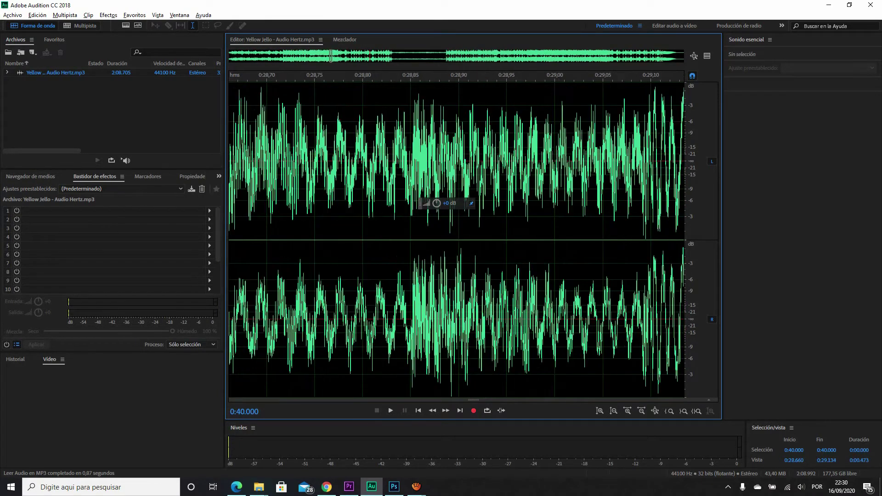
{"action": "scroll", "coordinate": [457, 239], "scroll_direction": "down", "scroll_amount": 20}
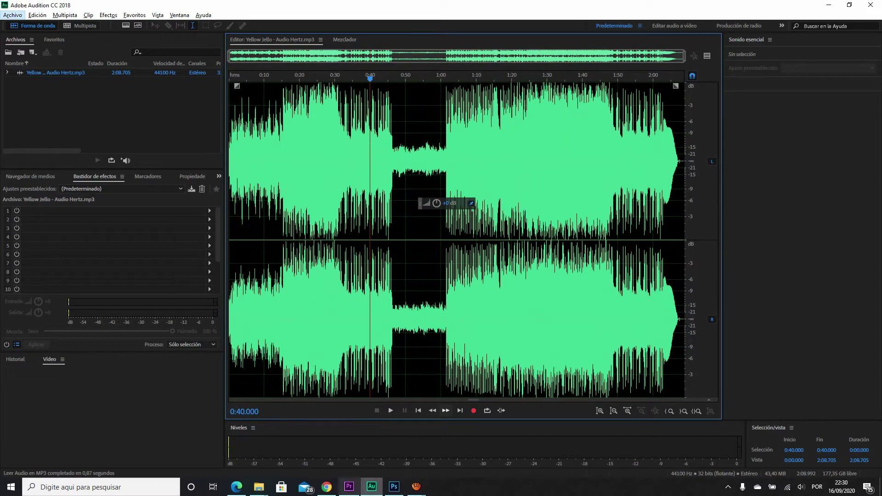
- Switch to Adobe Premiere Pro and zoom in on the Sequence 01 timeline around 00;15;40
{"action": "left_click", "coordinate": [349, 486]}
{"action": "left_click", "coordinate": [525, 309]}
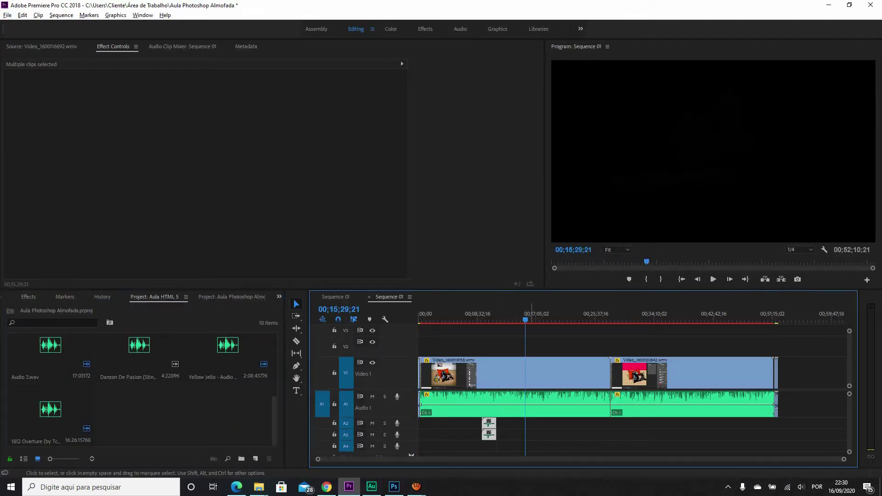
{"action": "scroll", "coordinate": [529, 309], "scroll_direction": "up", "scroll_amount": 10}
{"action": "key", "text": "="}
{"action": "key", "text": "="}
{"action": "key", "text": "="}
{"action": "key", "text": "="}
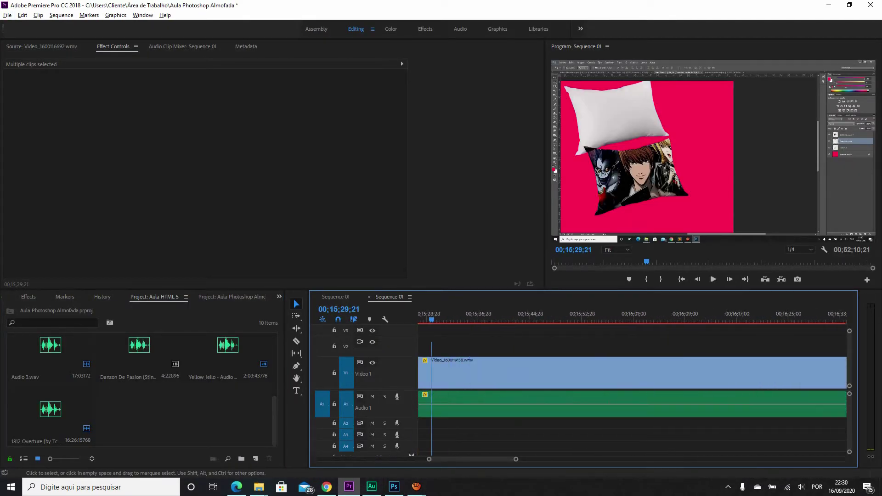
{"action": "key", "text": "="}
{"action": "key", "text": "="}
{"action": "key", "text": "="}
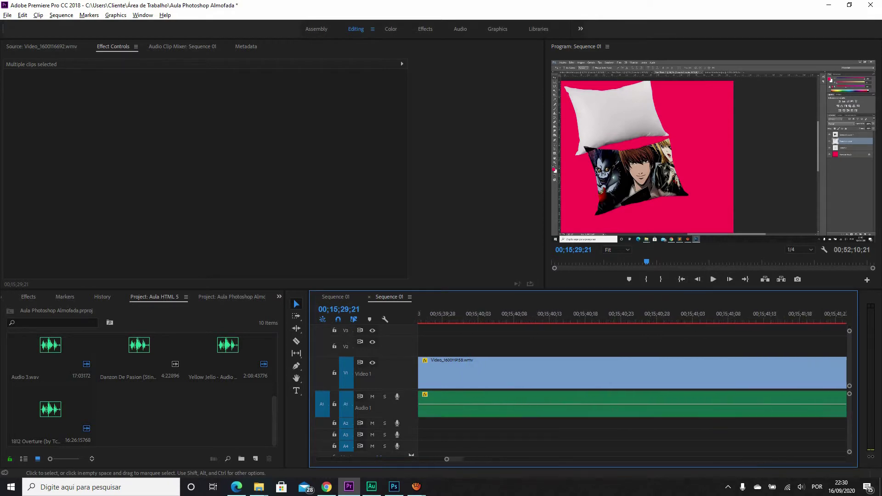
- Enlarge the Sequence 01 tracks, place the playhead at 00;15;40;14 and zoom the timeline out slightly to examine the audio
{"action": "scroll", "coordinate": [531, 340], "scroll_direction": "up", "scroll_amount": 1}
{"action": "left_click_drag", "start_coordinate": [577, 313], "coordinate": [689, 312]}
{"action": "left_click_drag", "start_coordinate": [563, 314], "coordinate": [605, 314]}
{"action": "key", "text": "-"}
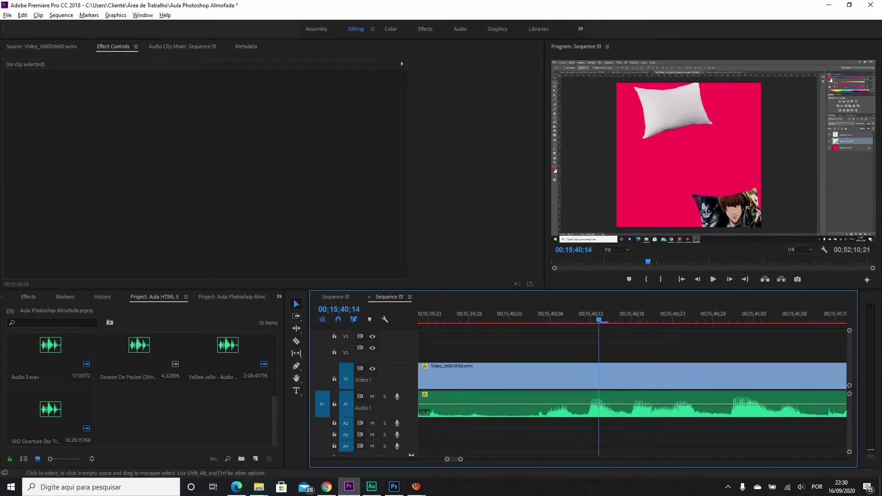
{"action": "key", "text": "-"}
{"action": "key", "text": "-"}
- Switch to Adobe Audition and zoom in on the waveform near 0:55.62 to examine its finer detail
{"action": "left_click", "coordinate": [372, 487]}
{"action": "scroll", "coordinate": [426, 240], "scroll_direction": "up", "scroll_amount": 20}
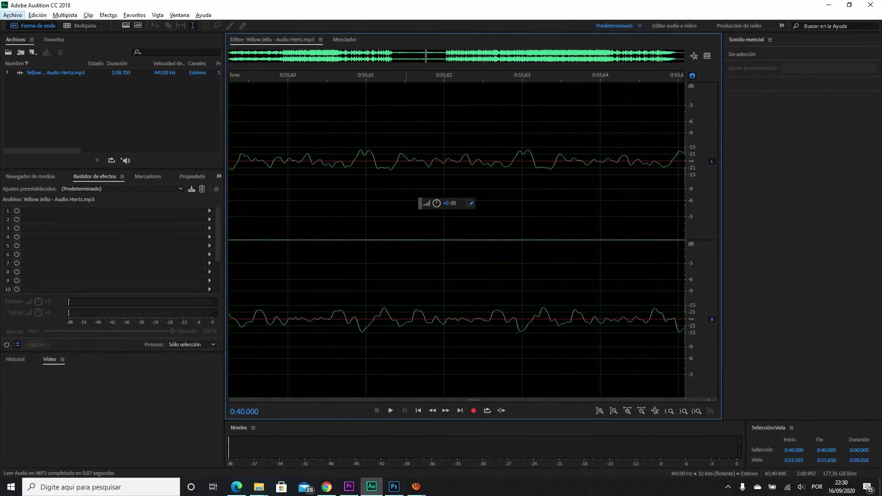
- Switch to Adobe Premiere Pro and zoom the Sequence 01 timeline out around the playhead to several minutes
{"action": "left_click", "coordinate": [349, 486]}
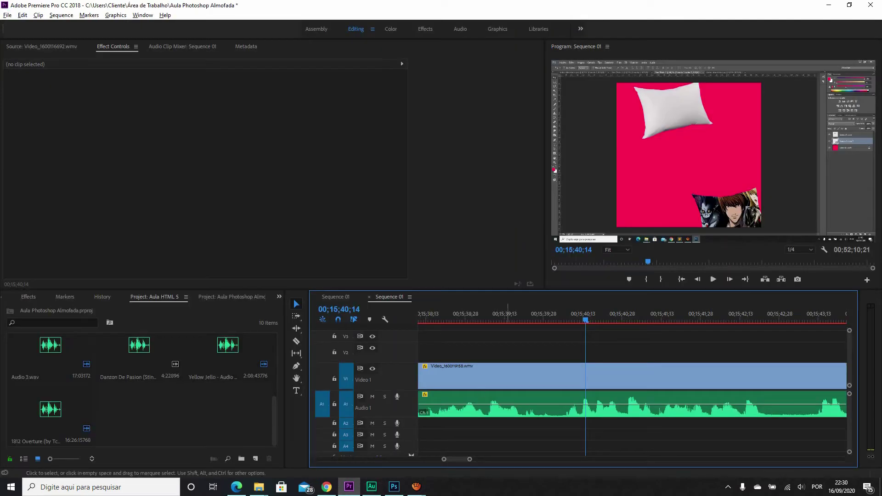
{"action": "key", "text": "minus"}
{"action": "key", "text": "minus"}
{"action": "key", "text": "minus"}
{"action": "key", "text": "minus"}
{"action": "key", "text": "minus"}
{"action": "key", "text": "minus"}
{"action": "key", "text": "minus"}
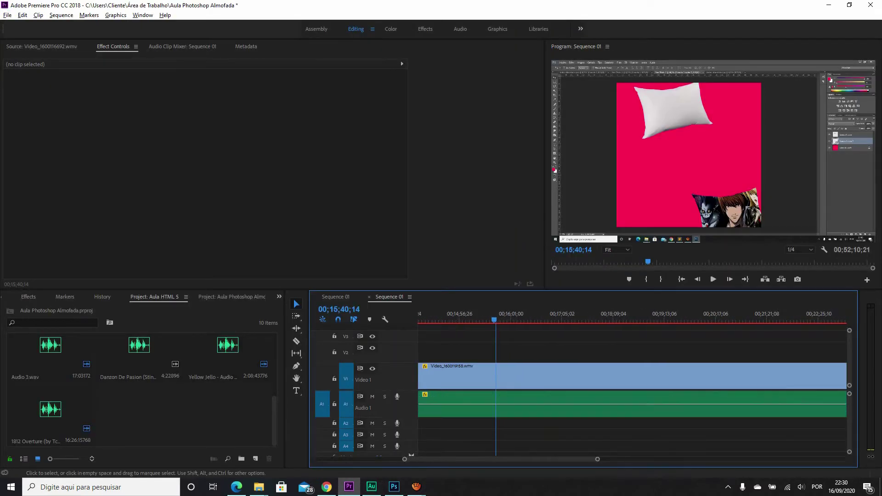
{"action": "key", "text": "minus"}
- Switch to Adobe Audition and zoom the waveform in and out around 0:55.60
{"action": "left_click", "coordinate": [372, 487]}
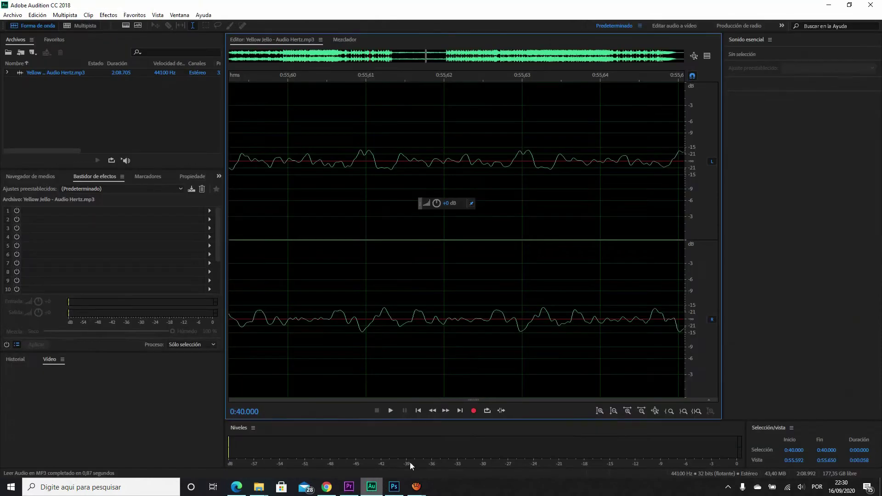
{"action": "key", "text": "backslash"}
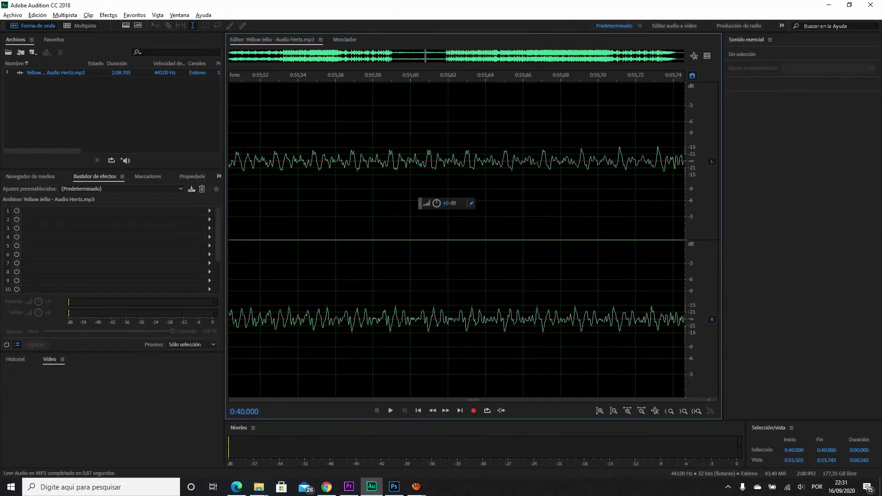
{"action": "scroll", "coordinate": [427, 161], "scroll_direction": "up", "scroll_amount": 3}
{"action": "scroll", "coordinate": [426, 160], "scroll_direction": "down", "scroll_amount": 2}
{"action": "scroll", "coordinate": [427, 161], "scroll_direction": "up", "scroll_amount": 15}
{"action": "scroll", "coordinate": [423, 203], "scroll_direction": "down", "scroll_amount": 12}
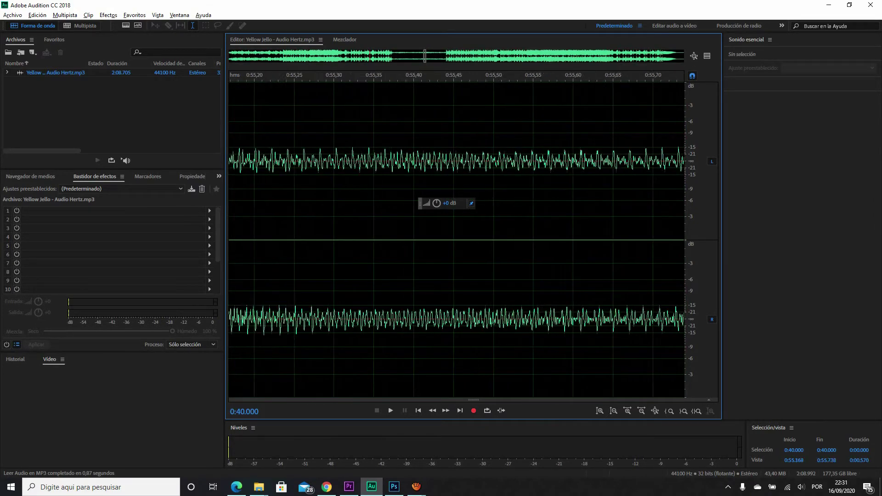
- Zoom the waveform's time scale in around the 0:40.000 playhead and back out
{"action": "key", "text": "="}
{"action": "key", "text": "="}
{"action": "key", "text": "="}
{"action": "key", "text": "="}
{"action": "key", "text": "="}
{"action": "key", "text": "="}
{"action": "key", "text": "="}
{"action": "key", "text": "="}
{"action": "key", "text": "="}
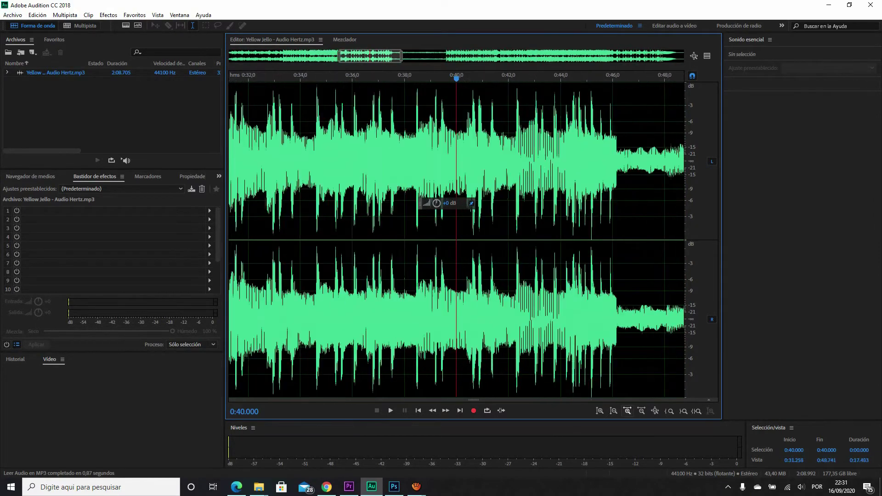
{"action": "key", "text": "-"}
{"action": "key", "text": "-"}
{"action": "key", "text": "minus"}
{"action": "key", "text": "minus"}
{"action": "key", "text": "minus"}
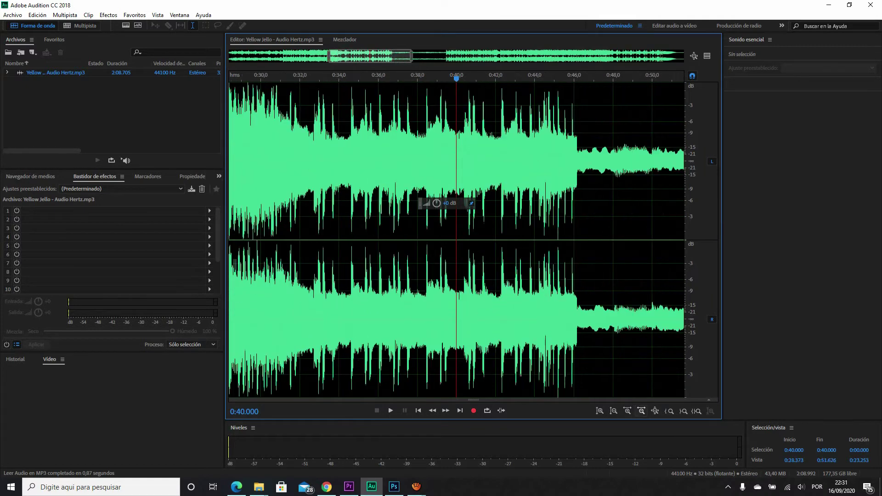
- Place the playhead at 0:49.846, show the waveform up to 1:22.229, and zoom its amplitude in and back out repeatedly
{"action": "left_click", "coordinate": [602, 161]}
{"action": "scroll", "coordinate": [602, 161], "scroll_direction": "down", "scroll_amount": 3}
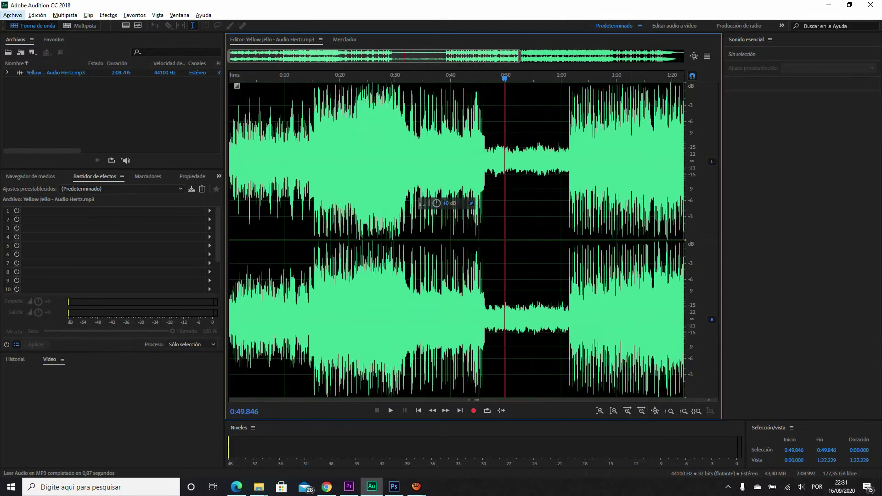
{"action": "key", "text": "alt+equal"}
{"action": "key", "text": "alt+equal"}
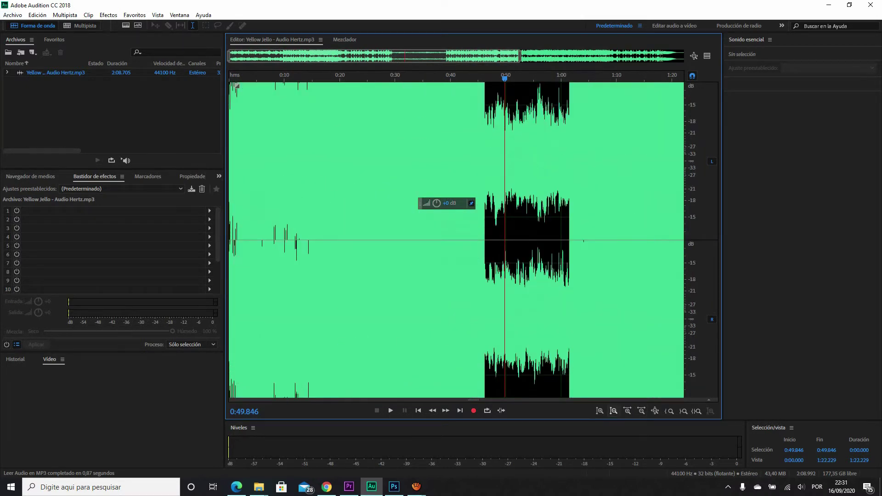
{"action": "key", "text": "alt+minus"}
{"action": "key", "text": "alt+minus"}
{"action": "key", "text": "alt+equal"}
{"action": "key", "text": "alt+equal"}
{"action": "key", "text": "alt+equal"}
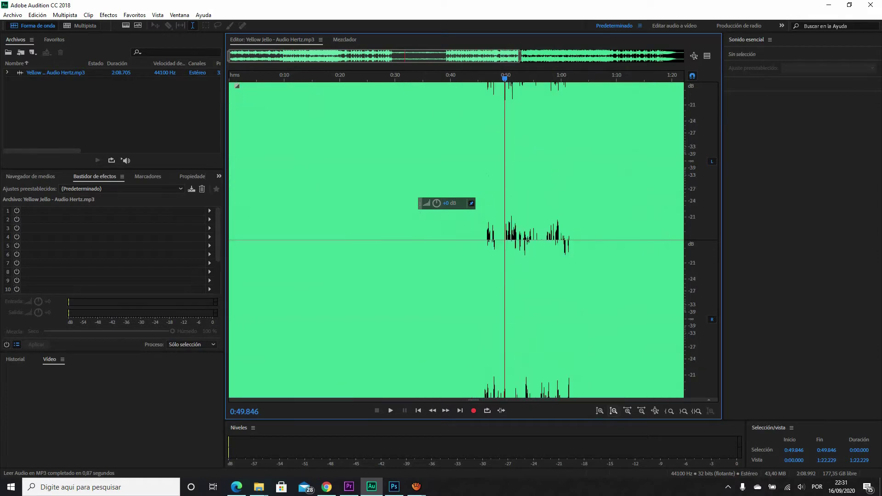
{"action": "key", "text": "alt+minus"}
{"action": "key", "text": "alt+minus"}
{"action": "key", "text": "alt+minus"}
- Zoom the waveform's amplitude in until it fills the view, and restore the normal amplitude scale
{"action": "left_click", "coordinate": [613, 411]}
{"action": "left_click", "coordinate": [600, 411]}
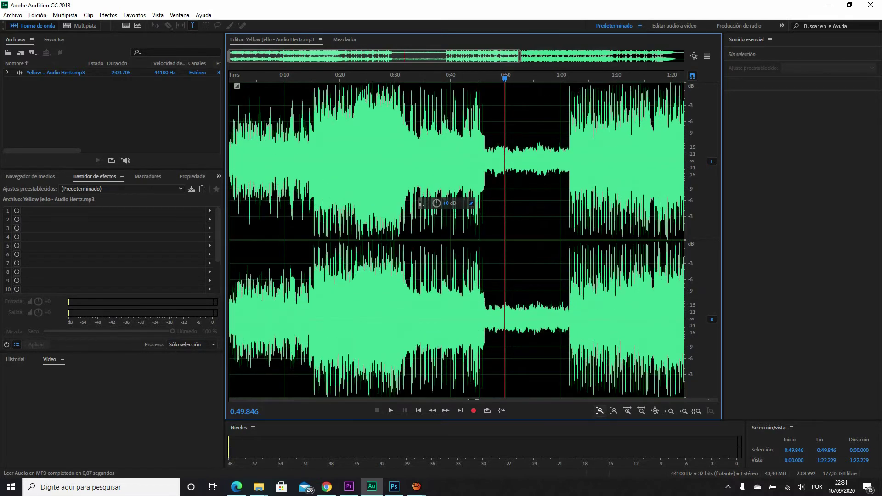
{"action": "left_click", "coordinate": [600, 411]}
{"action": "left_click", "coordinate": [599, 411]}
{"action": "left_click", "coordinate": [600, 411]}
{"action": "left_click", "coordinate": [600, 410]}
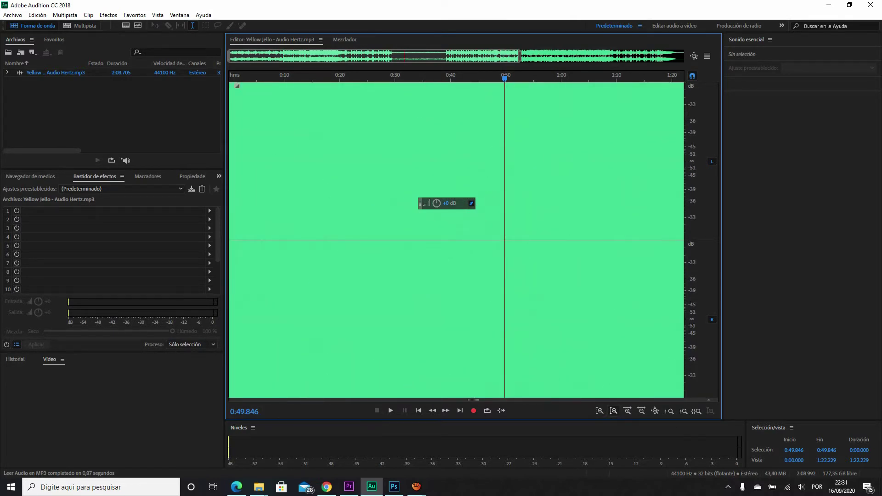
{"action": "left_click", "coordinate": [613, 410]}
{"action": "left_click", "coordinate": [613, 411]}
{"action": "left_click", "coordinate": [614, 410]}
- Play the audio from 0:58.249 in the quiet passage, replay it from 0:57.444, and stop playback
{"action": "left_click", "coordinate": [551, 161]}
{"action": "key", "text": "space"}
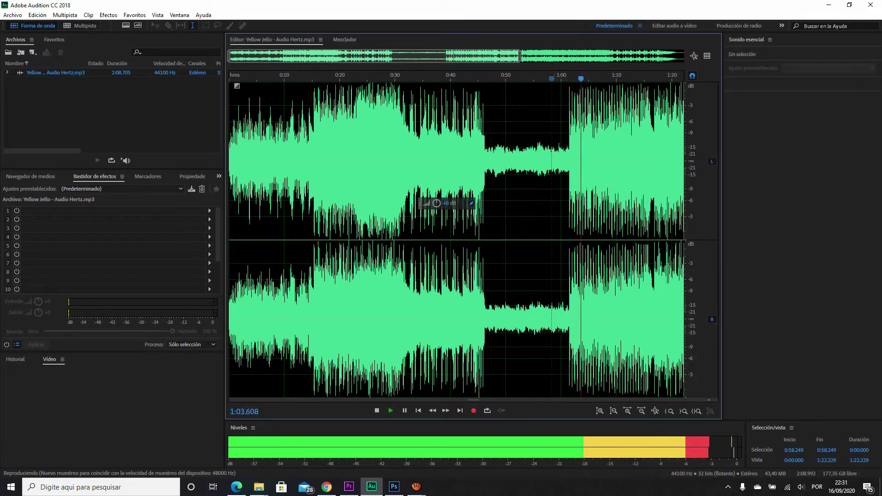
{"action": "left_click", "coordinate": [547, 161]}
{"action": "key", "text": "space"}
{"action": "key", "text": "space"}
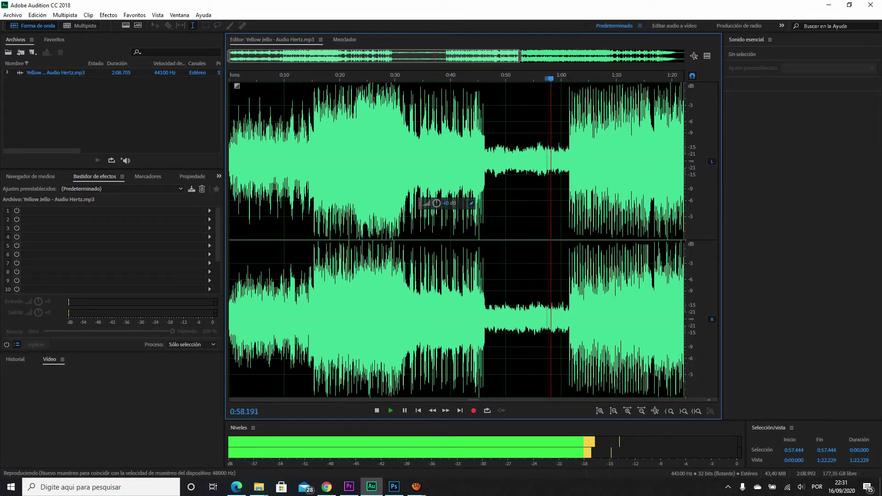
{"action": "key", "text": "space"}
- Magnify the waveform's amplitude, play briefly from 0:58.351 to compare the loudness, and reduce the amplitude zoom
{"action": "left_click", "coordinate": [600, 410]}
{"action": "left_click", "coordinate": [599, 411]}
{"action": "left_click", "coordinate": [599, 410]}
{"action": "left_click", "coordinate": [599, 411]}
{"action": "left_click", "coordinate": [600, 411]}
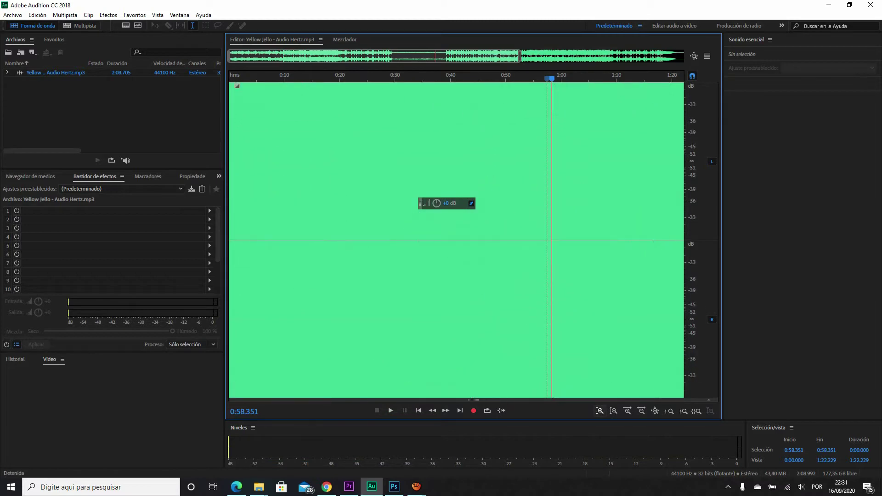
{"action": "key", "text": "space"}
{"action": "key", "text": "space"}
{"action": "left_click", "coordinate": [613, 411]}
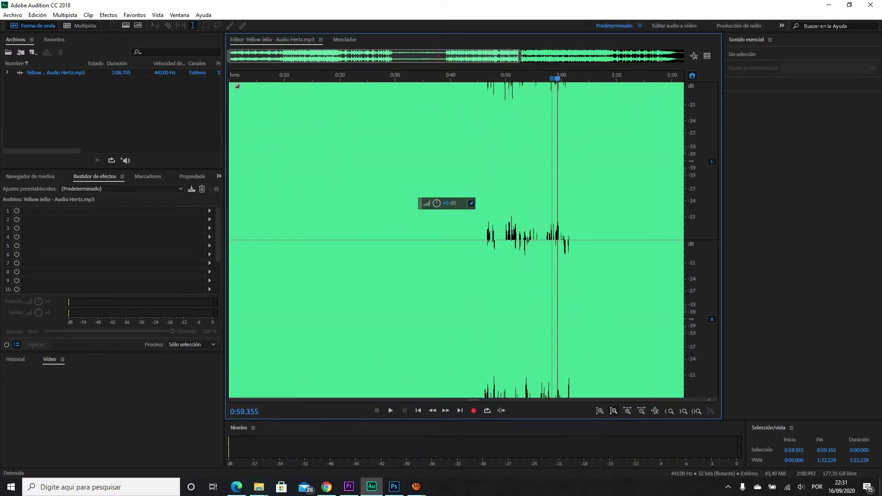
- Try boosting the whole file's volume, play the result briefly, and undo the volume change
{"action": "left_click_drag", "start_coordinate": [437, 203], "coordinate": [477, 203]}
{"action": "key", "text": "space"}
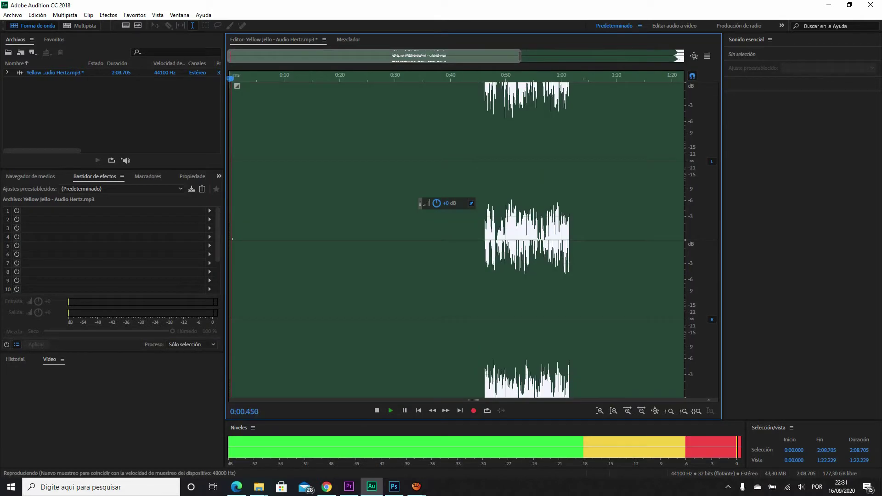
{"action": "key", "text": "space"}
{"action": "key", "text": "ctrl+z"}
- Place the playhead at 0:54.349, restore the normal amplitude scale, and play the quiet passage up to 0:58.874
{"action": "left_click", "coordinate": [530, 184]}
{"action": "left_click", "coordinate": [600, 411]}
{"action": "left_click", "coordinate": [600, 411]}
{"action": "left_click", "coordinate": [613, 411]}
{"action": "left_click", "coordinate": [614, 410]}
{"action": "left_click", "coordinate": [613, 410]}
{"action": "left_click", "coordinate": [600, 411]}
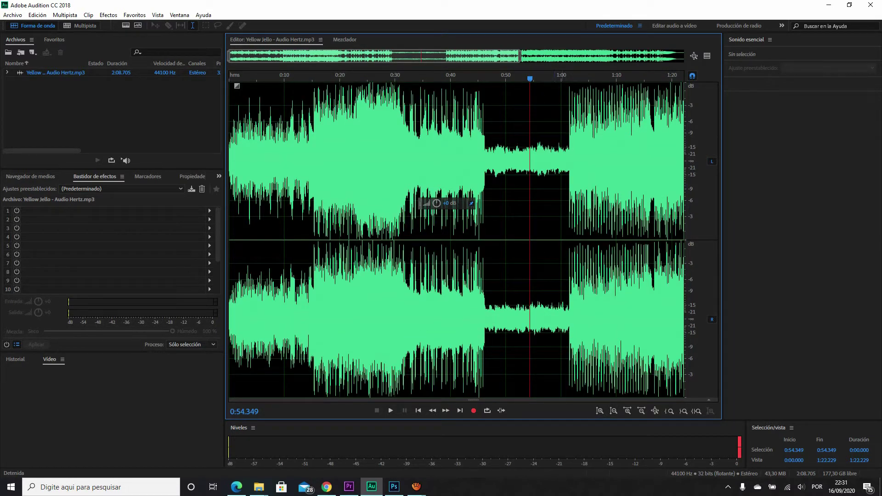
{"action": "key", "text": "space"}
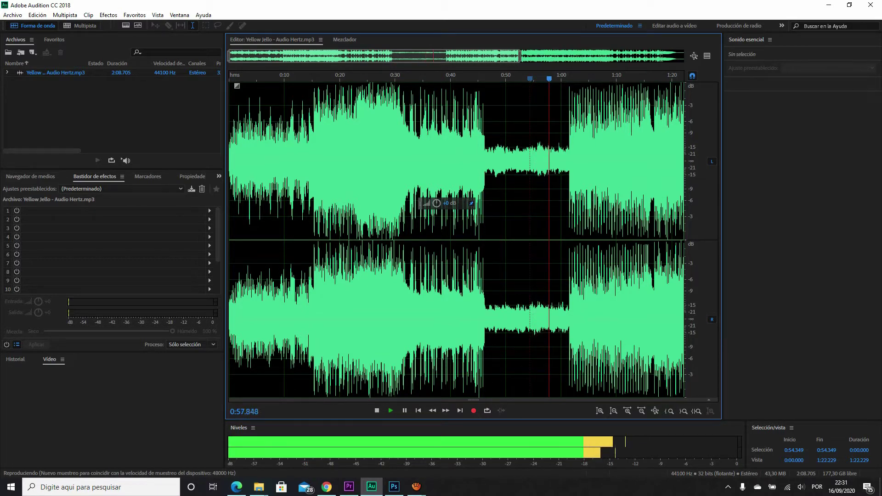
{"action": "key", "text": "space"}
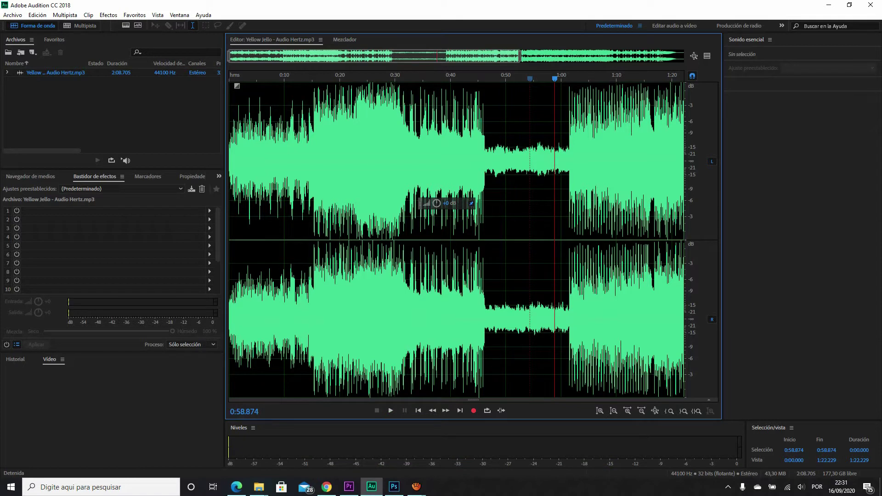
- Switch to aTube Catcher to check the screen recording, and return to Adobe Audition and play from 0:53.436
{"action": "left_click", "coordinate": [416, 486]}
{"action": "left_click", "coordinate": [367, 448]}
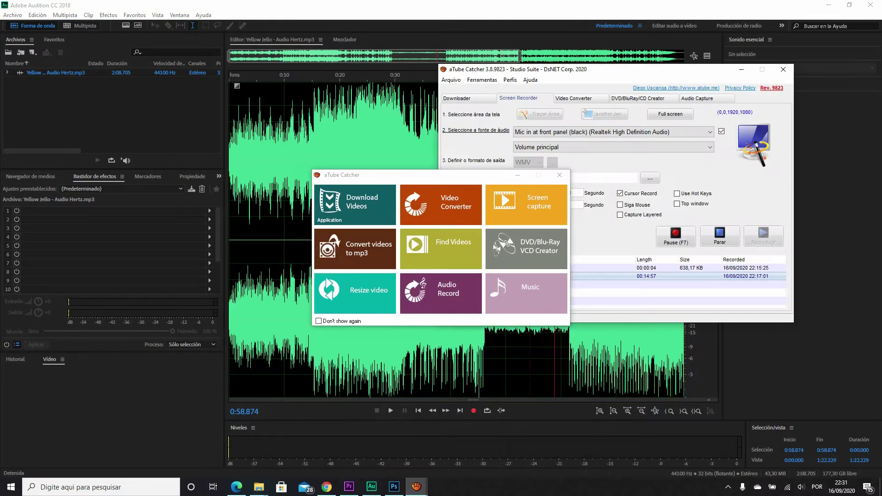
{"action": "left_click", "coordinate": [525, 363]}
{"action": "key", "text": "space"}
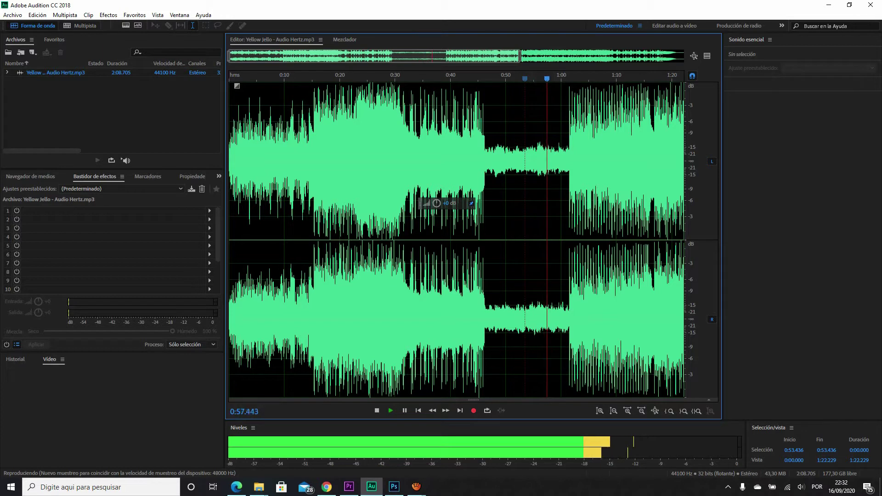
- Replay the quiet passage from about 0:50, and play again from 0:54.100 into the louder section
{"action": "left_click", "coordinate": [505, 363]}
{"action": "key", "text": "space"}
{"action": "key", "text": "space"}
{"action": "left_click", "coordinate": [528, 363]}
{"action": "key", "text": "space"}
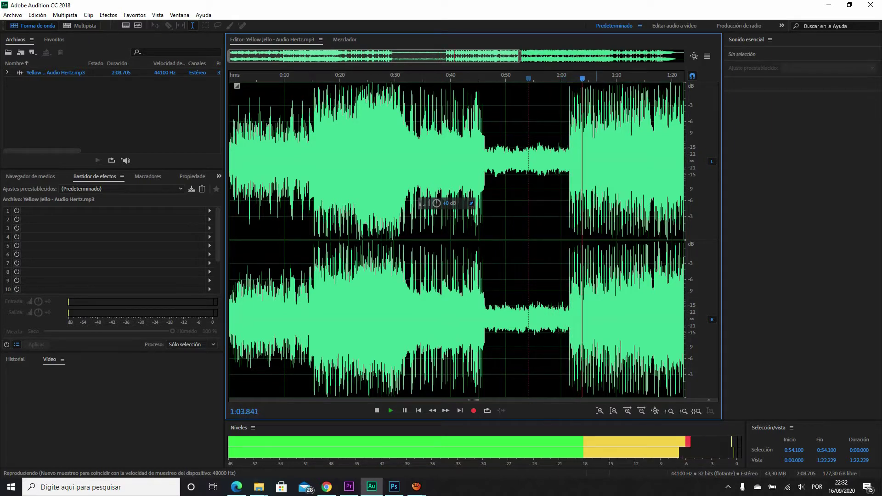
- Play from about 0:48, stop at 1:06.520 in the louder section, and place the playhead at 0:54.183
{"action": "left_click", "coordinate": [496, 188]}
{"action": "key", "text": "space"}
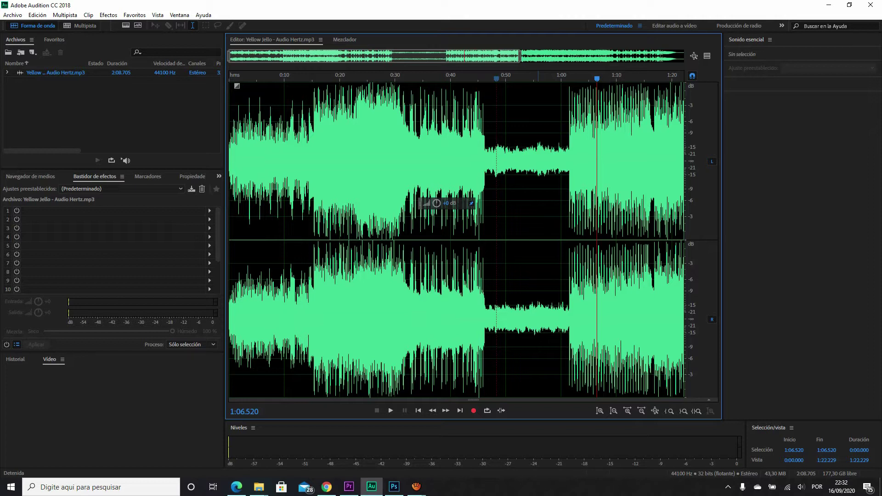
{"action": "left_click", "coordinate": [529, 165]}
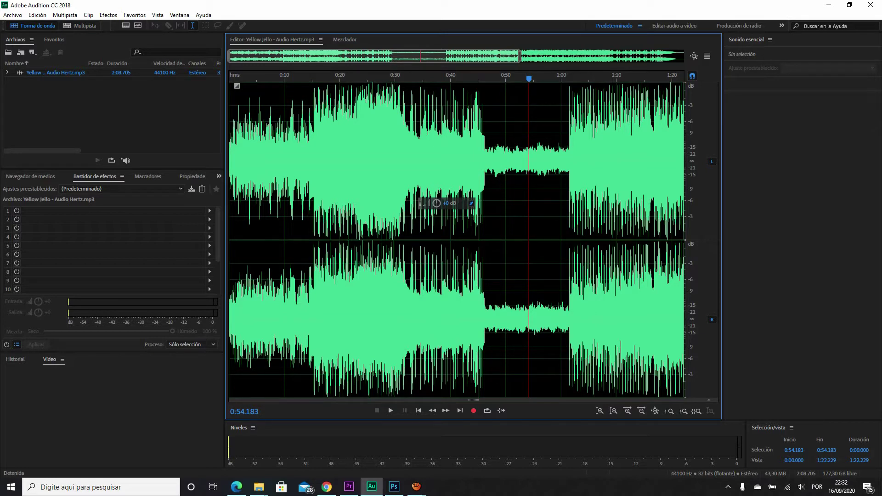
- Place the playhead at 0:57.336, move it back to 0:54.273, and play the quiet passage up to 0:55.184
{"action": "left_click", "coordinate": [546, 165]}
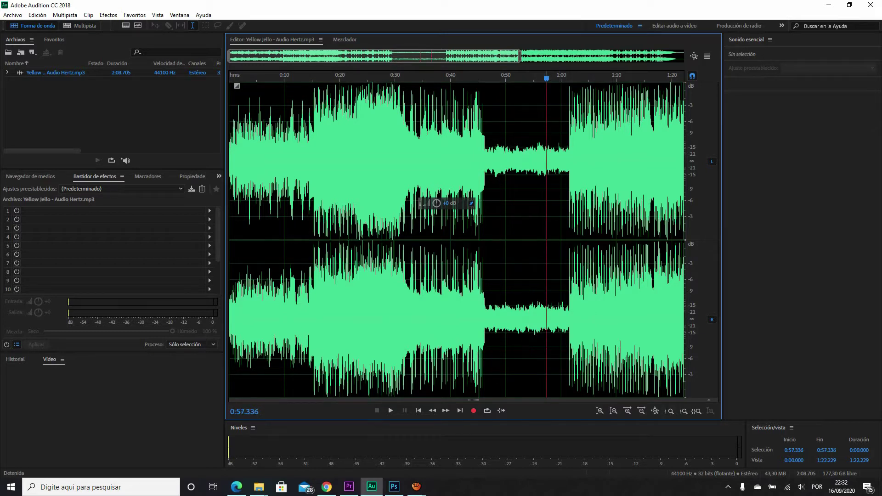
{"action": "left_click", "coordinate": [524, 165]}
{"action": "key", "text": "space"}
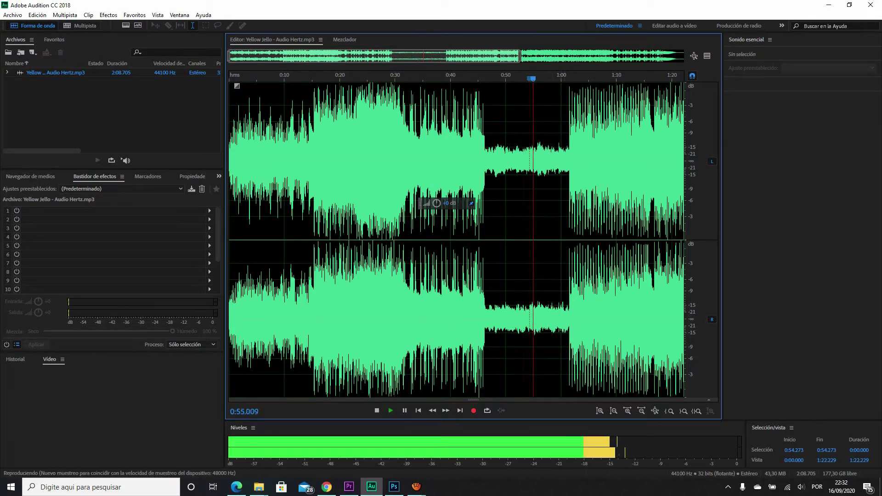
{"action": "key", "text": "space"}
- Switch to Premiere Pro, raise the first Audio 1 clip's volume to 6.0 dB, and play the sequence up to 00;15;57;00
{"action": "left_click", "coordinate": [356, 490]}
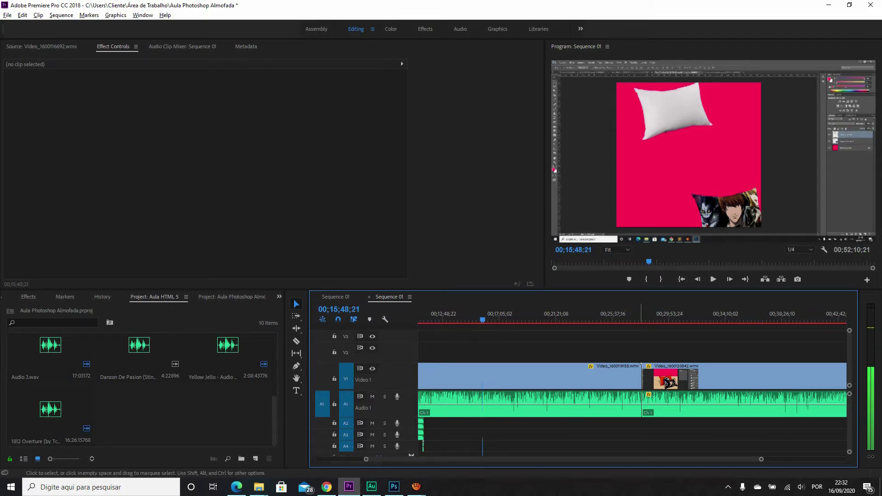
{"action": "key", "text": "space"}
{"action": "left_click_drag", "start_coordinate": [576, 405], "coordinate": [575, 394]}
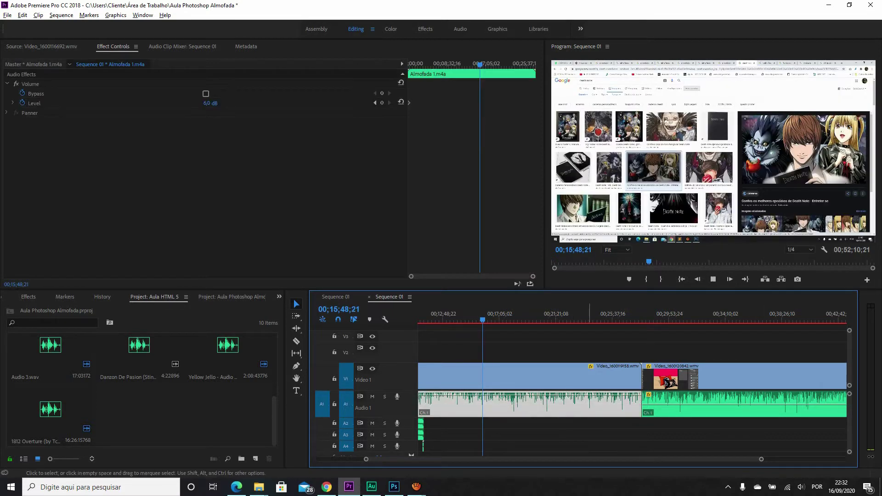
{"action": "key", "text": "space"}
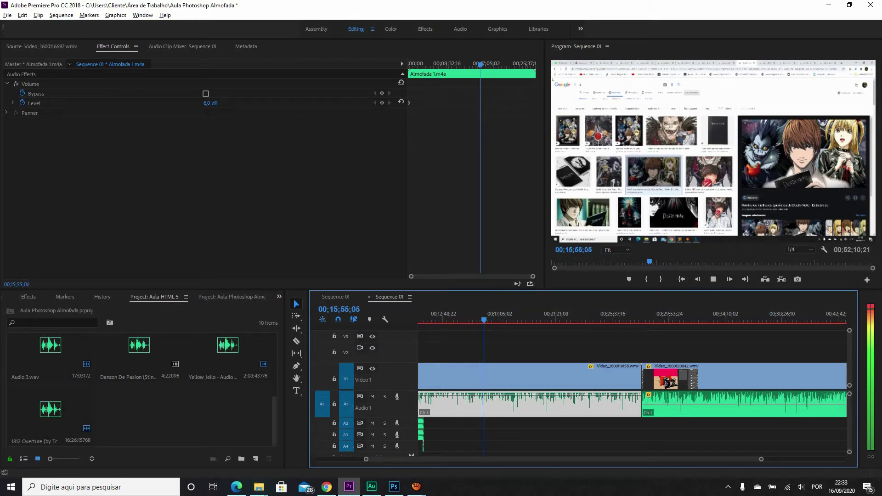
{"action": "key", "text": "space"}
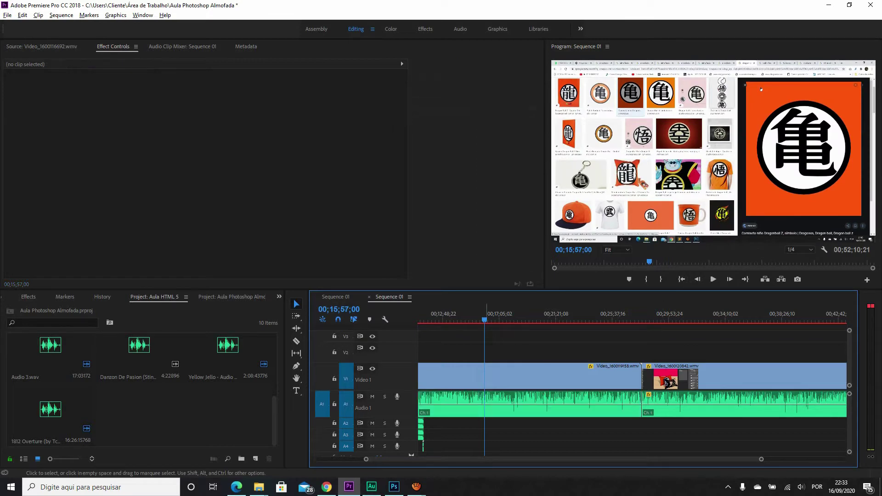
- Return to Adobe Audition, play from 0:55.184 to 0:57.718, and resume playback up to 0:59.285
{"action": "left_click", "coordinate": [371, 487]}
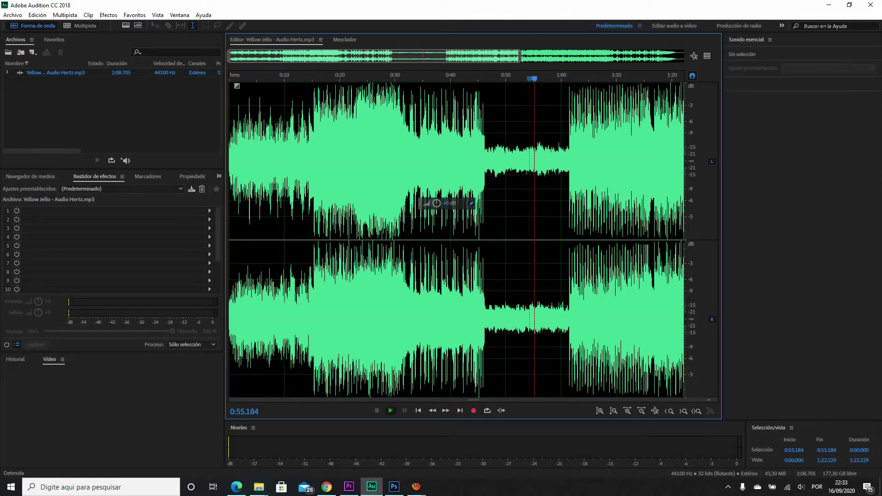
{"action": "left_click", "coordinate": [391, 410]}
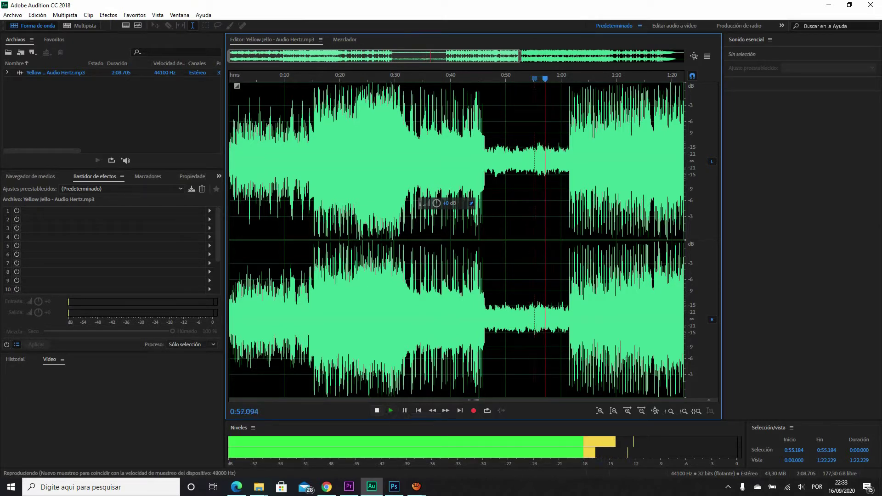
{"action": "left_click", "coordinate": [377, 411]}
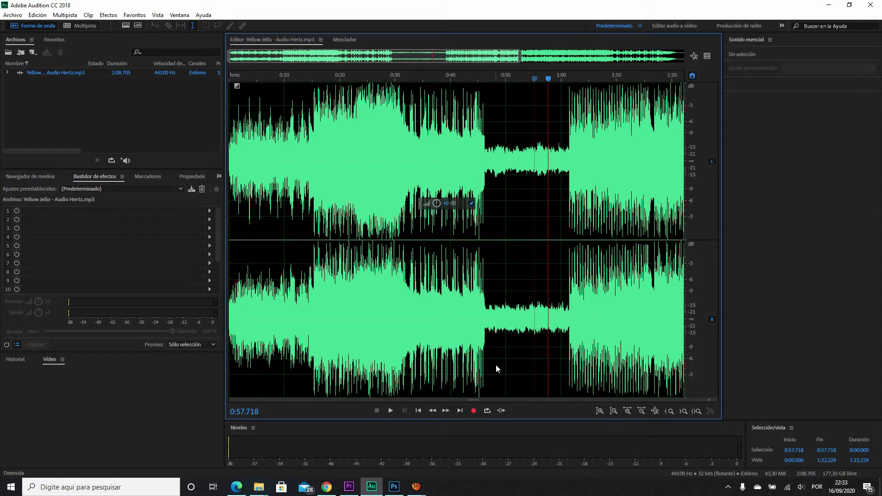
{"action": "key", "text": "space"}
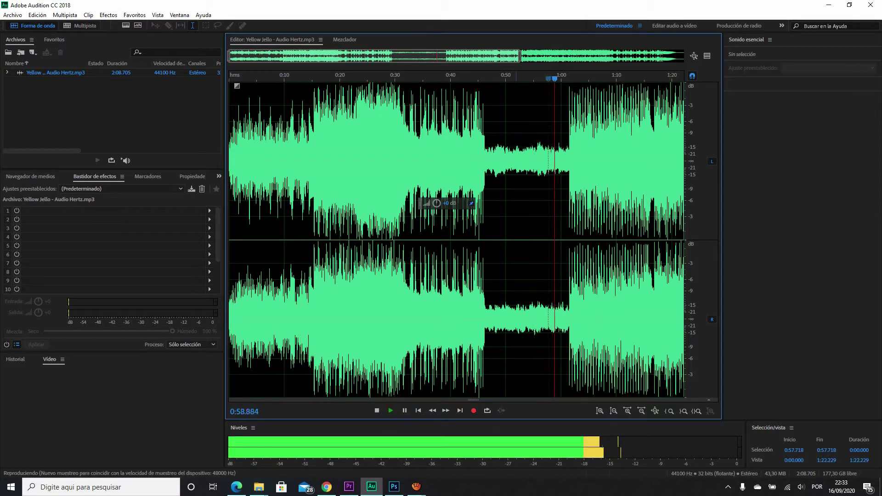
{"action": "key", "text": "space"}
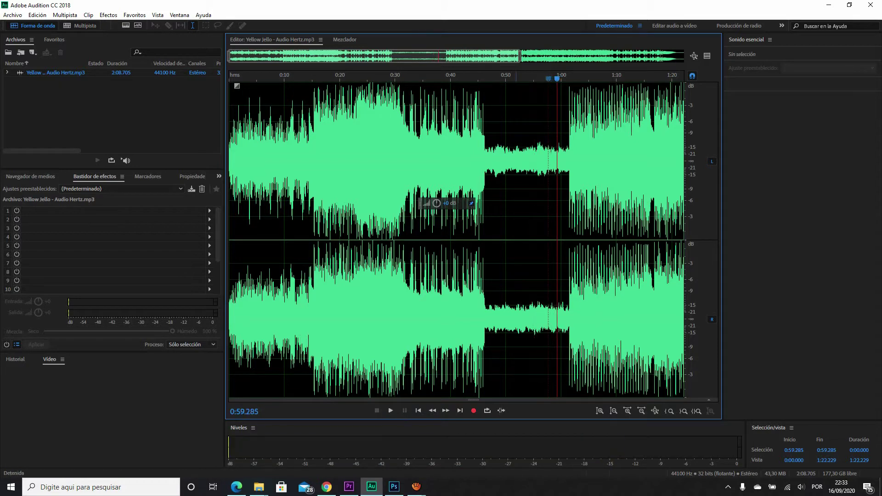
- Switch to Premiere Pro and move the playhead to various points along the sequence, finishing at 00;36;11;26
{"action": "left_click", "coordinate": [350, 487]}
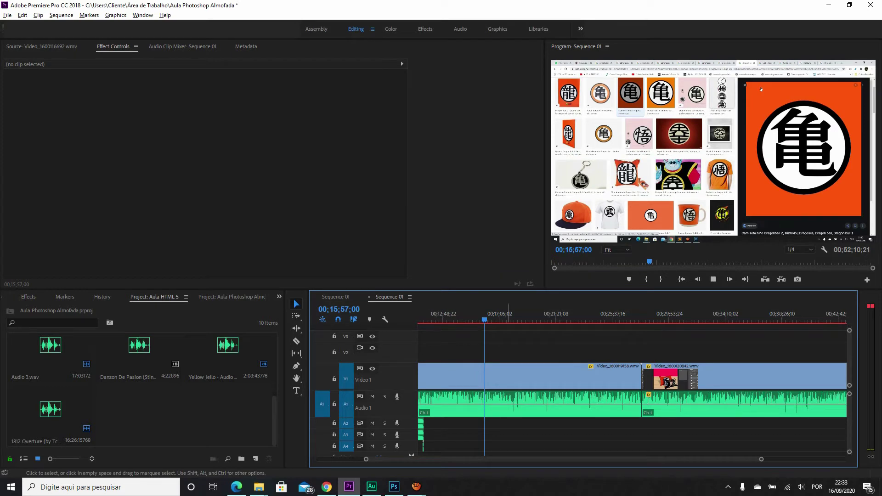
{"action": "left_click_drag", "start_coordinate": [489, 311], "coordinate": [495, 311]}
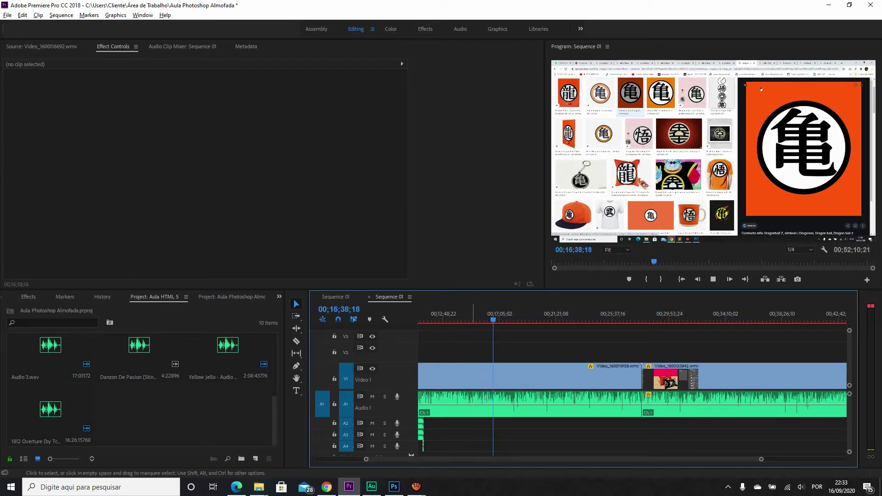
{"action": "left_click", "coordinate": [547, 311]}
{"action": "left_click", "coordinate": [610, 312]}
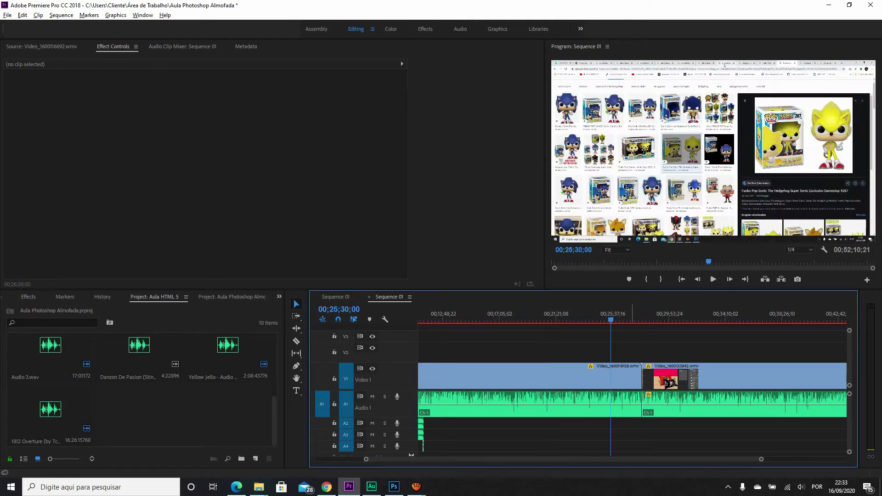
{"action": "left_click", "coordinate": [695, 313]}
{"action": "left_click", "coordinate": [454, 313]}
{"action": "left_click_drag", "start_coordinate": [606, 312], "coordinate": [752, 313]}
- Return to Adobe Audition and place the playhead at successive points across the waveform and back, ending at 0:09.127
{"action": "left_click", "coordinate": [371, 486]}
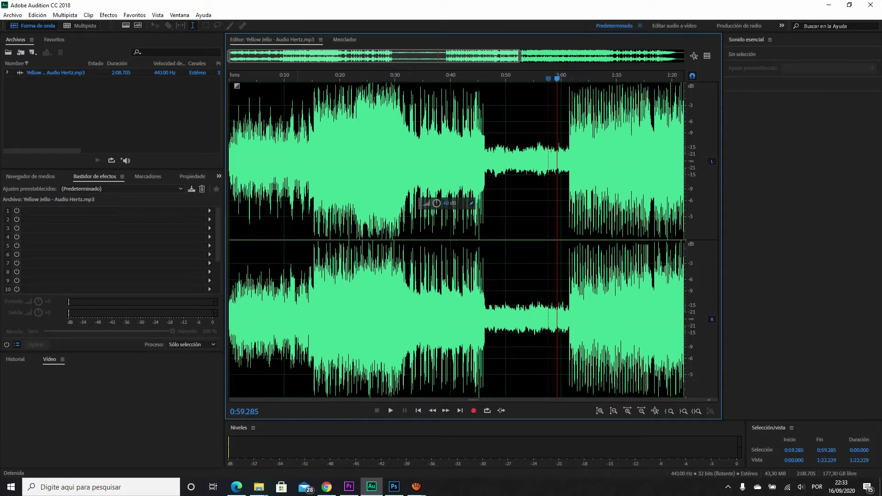
{"action": "left_click", "coordinate": [277, 239]}
{"action": "left_click", "coordinate": [337, 239]}
{"action": "left_click", "coordinate": [388, 239]}
{"action": "left_click", "coordinate": [456, 239]}
{"action": "left_click", "coordinate": [496, 239]}
{"action": "left_click", "coordinate": [549, 238]}
{"action": "left_click", "coordinate": [496, 239]}
{"action": "left_click", "coordinate": [413, 239]}
{"action": "left_click", "coordinate": [363, 239]}
{"action": "left_click", "coordinate": [315, 239]}
{"action": "left_click", "coordinate": [279, 238]}
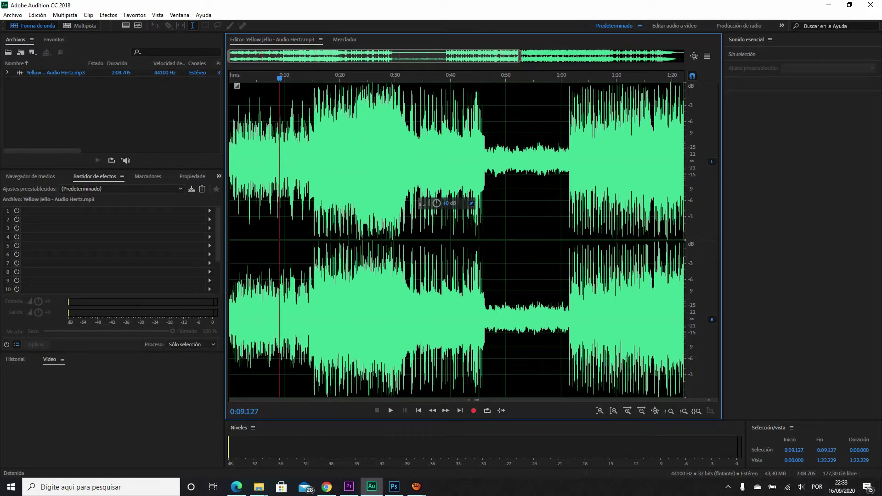
- Play the track, set the playhead to 0:30.867, and switch to Premiere Pro to move its playhead to 00;17;55;21
{"action": "key", "text": "space"}
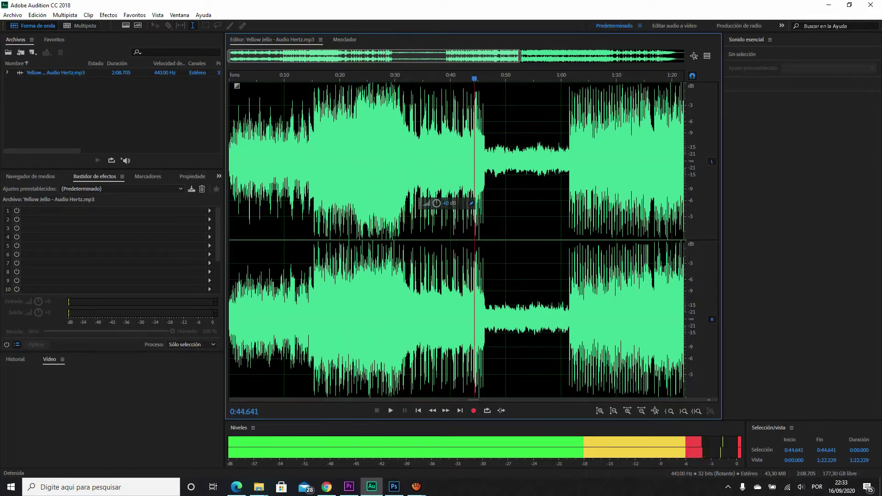
{"action": "mouse_move", "coordinate": [413, 78]}
{"action": "left_mouse_down"}
{"action": "mouse_move", "coordinate": [492, 79]}
{"action": "mouse_move", "coordinate": [243, 79]}
{"action": "mouse_move", "coordinate": [620, 78]}
{"action": "mouse_move", "coordinate": [355, 78]}
{"action": "mouse_move", "coordinate": [476, 78]}
{"action": "mouse_move", "coordinate": [400, 79]}
{"action": "left_mouse_up"}
{"action": "left_click", "coordinate": [354, 486]}
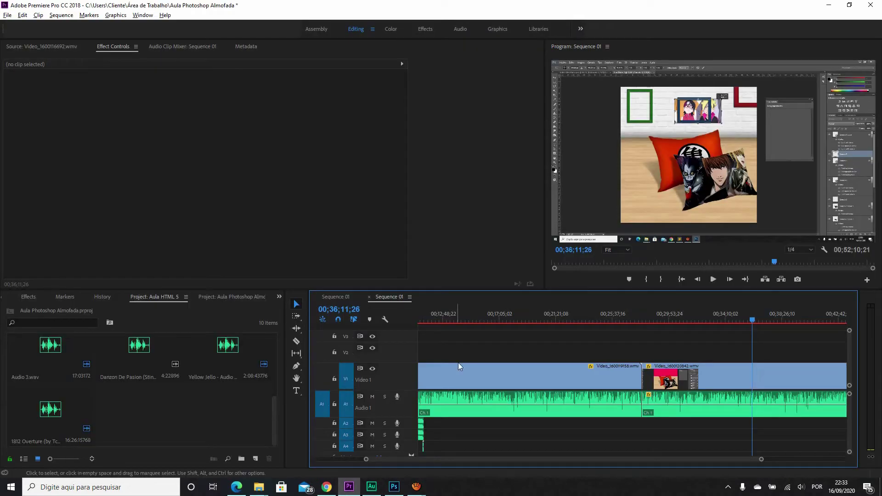
{"action": "left_click_drag", "start_coordinate": [540, 317], "coordinate": [509, 317]}
- Return to Adobe Audition, move the playhead to 0:45.885 and back to 0:28.709, and switch to Premiere Pro
{"action": "left_click", "coordinate": [371, 487]}
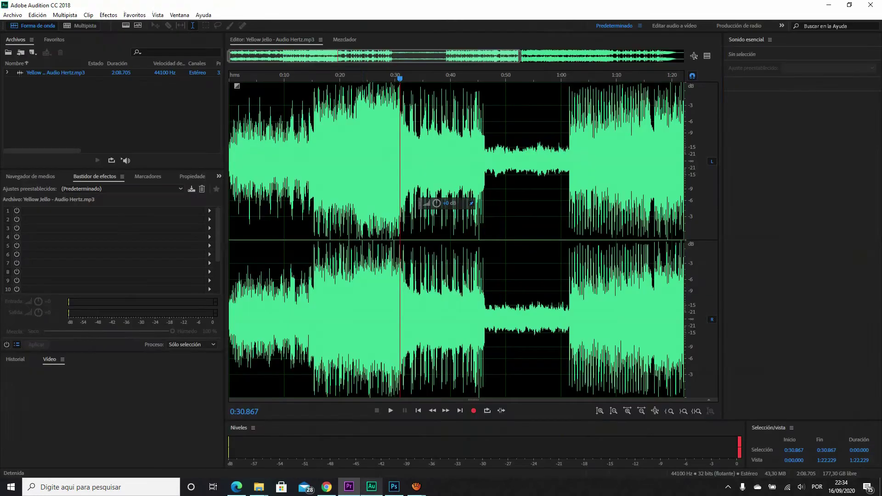
{"action": "mouse_move", "coordinate": [400, 78]}
{"action": "left_mouse_down"}
{"action": "mouse_move", "coordinate": [452, 78]}
{"action": "mouse_move", "coordinate": [347, 79]}
{"action": "mouse_move", "coordinate": [483, 79]}
{"action": "left_mouse_up"}
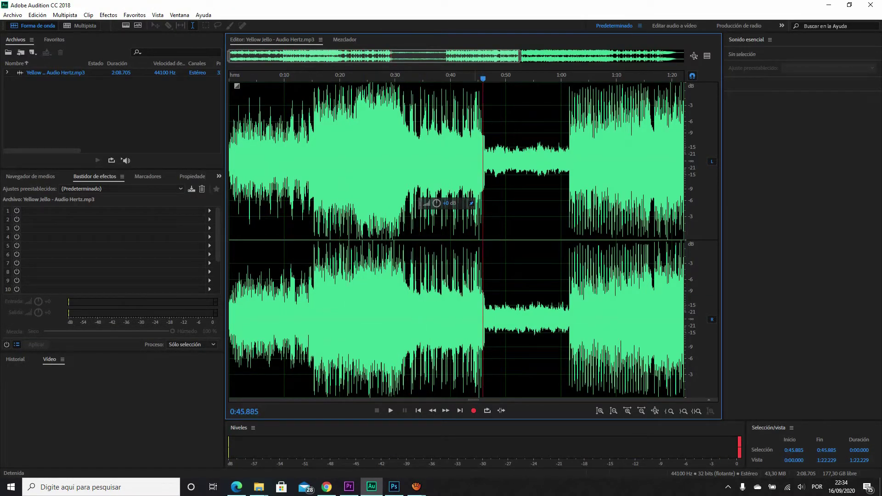
{"action": "mouse_move", "coordinate": [483, 78]}
{"action": "left_mouse_down"}
{"action": "mouse_move", "coordinate": [341, 78]}
{"action": "mouse_move", "coordinate": [388, 79]}
{"action": "left_mouse_up"}
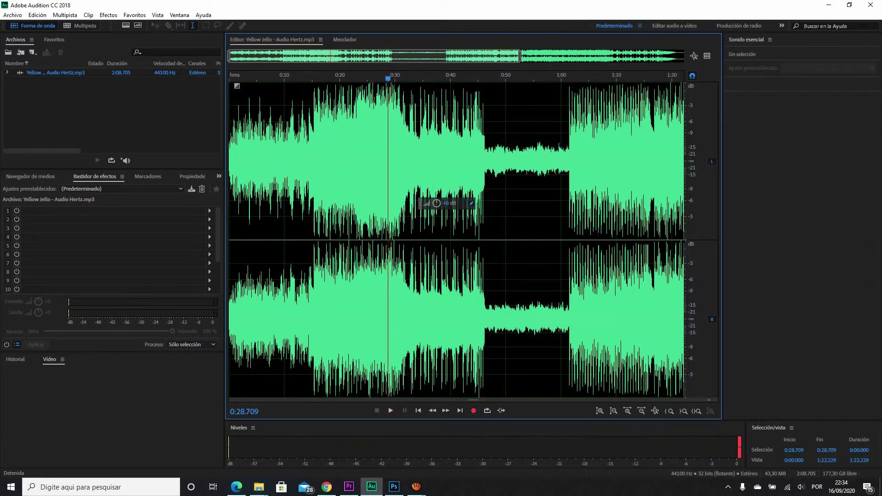
{"action": "left_click", "coordinate": [349, 486]}
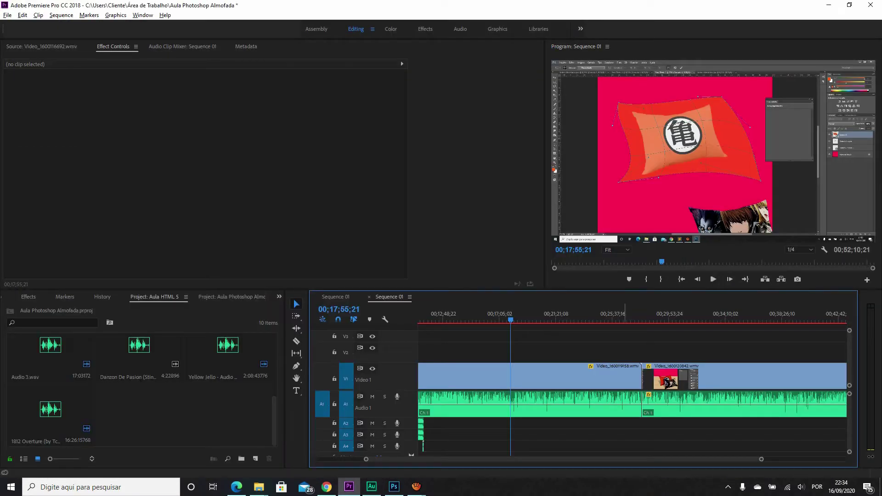
- Mark an in point at 00;16;32;11 and an out point at 00;23;06;07 in the sequence
{"action": "left_click_drag", "start_coordinate": [539, 313], "coordinate": [492, 314]}
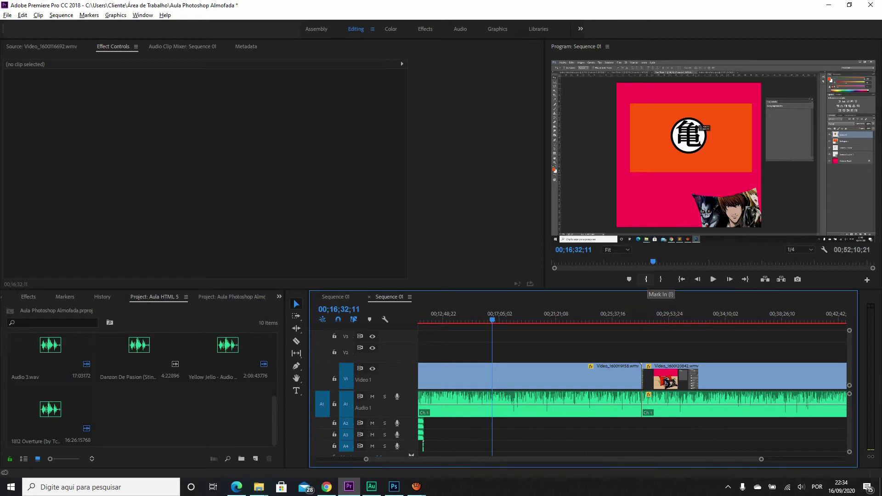
{"action": "left_click", "coordinate": [647, 279]}
{"action": "left_click_drag", "start_coordinate": [561, 313], "coordinate": [578, 314]}
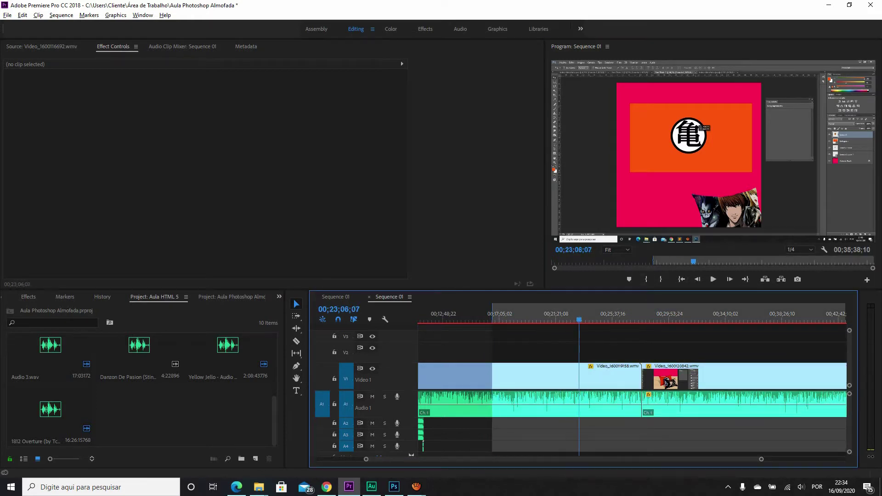
{"action": "left_click", "coordinate": [661, 279]}
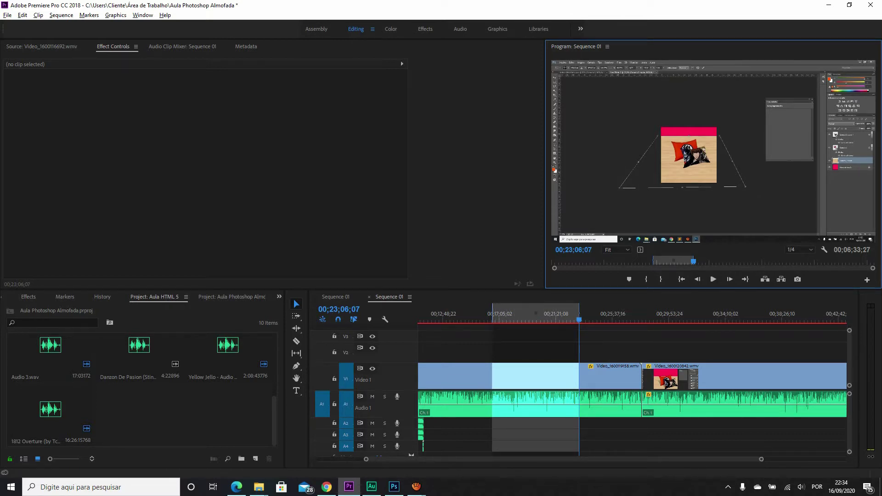
- Widen the marked range at both ends to a duration of 00;11;50;16, and undo all in and out point changes
{"action": "left_click_drag", "start_coordinate": [492, 313], "coordinate": [464, 313]}
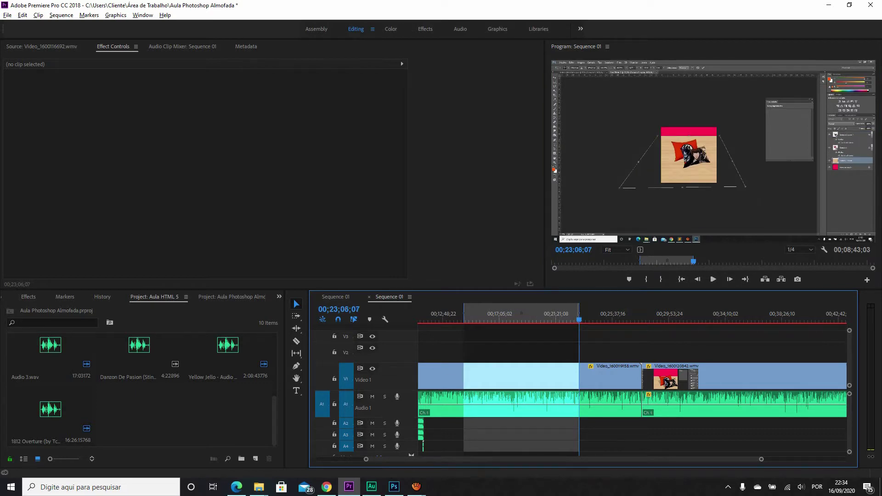
{"action": "left_click_drag", "start_coordinate": [579, 316], "coordinate": [620, 316]}
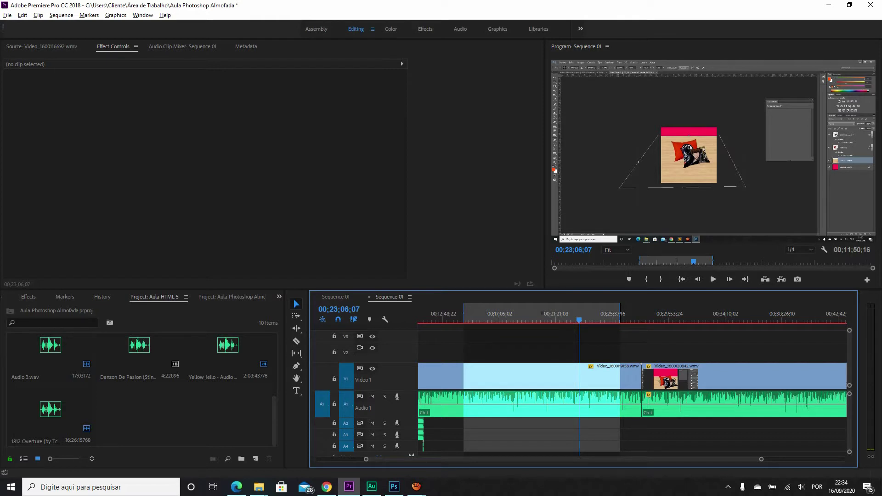
{"action": "key", "text": "ctrl+z"}
{"action": "key", "text": "ctrl+z"}
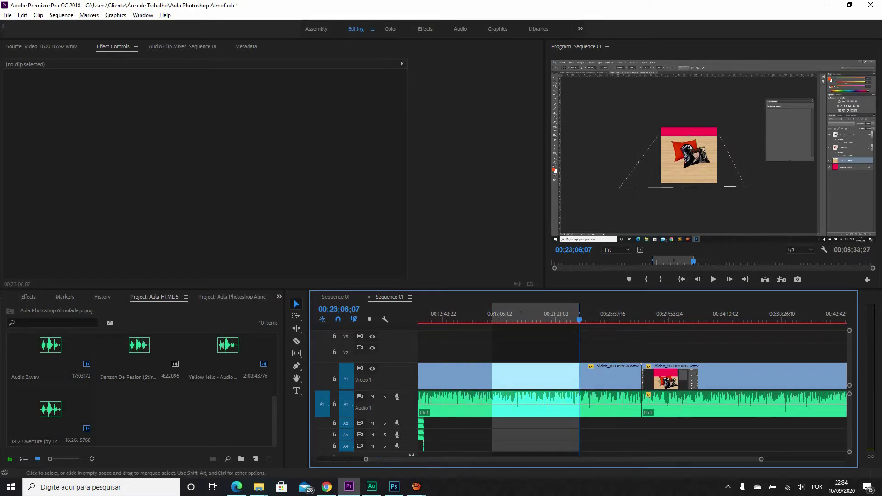
{"action": "key", "text": "ctrl+z"}
{"action": "key", "text": "ctrl+z"}
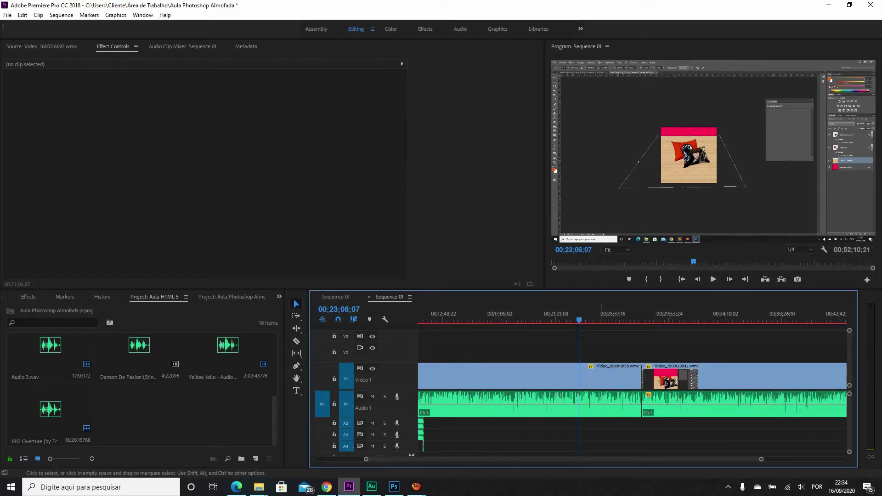
- Add three sequence markers: one just before 00;17;05;02, one at 00;20;21;17 and one at 00;24;21;07
{"action": "left_click", "coordinate": [483, 315]}
{"action": "left_click", "coordinate": [629, 279]}
{"action": "left_click", "coordinate": [543, 315]}
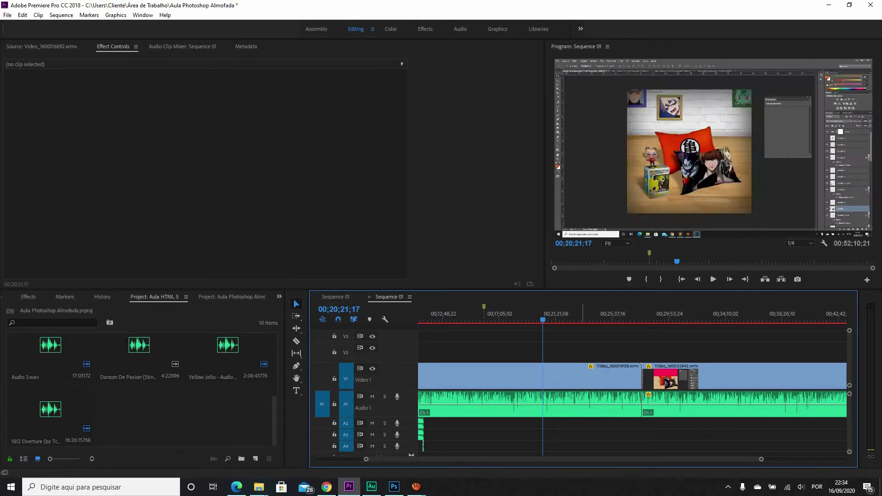
{"action": "left_click", "coordinate": [629, 279]}
{"action": "left_click", "coordinate": [595, 315]}
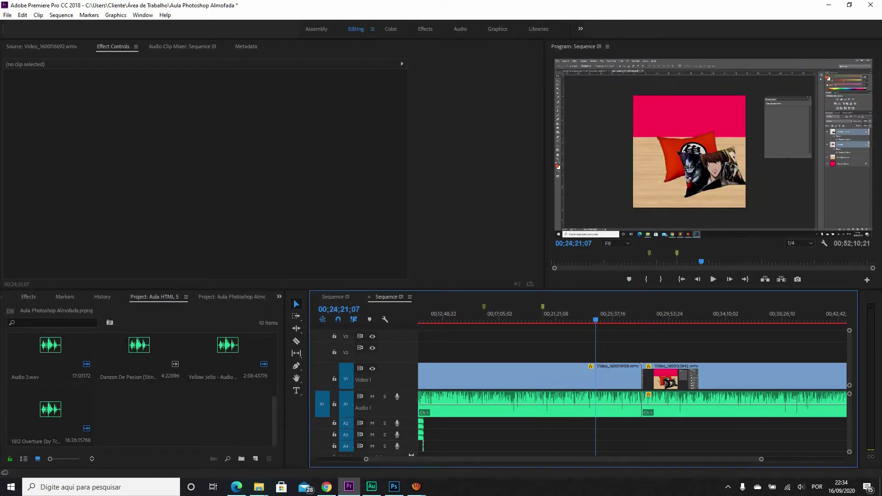
{"action": "left_click", "coordinate": [628, 278]}
- Add sequence markers at 00;36;53;15 and 00;22;16;06, keeping the default marker settings
{"action": "left_click_drag", "start_coordinate": [564, 314], "coordinate": [761, 317]}
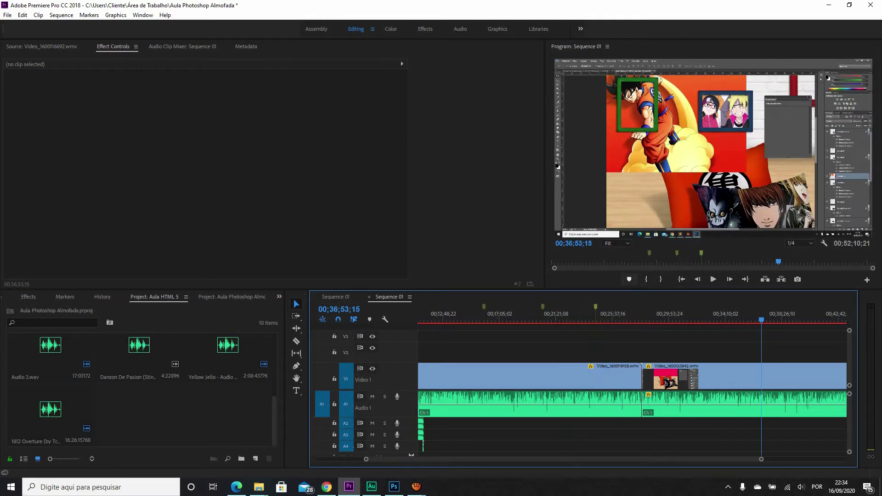
{"action": "key", "text": "m"}
{"action": "key", "text": "m"}
{"action": "key", "text": "Return"}
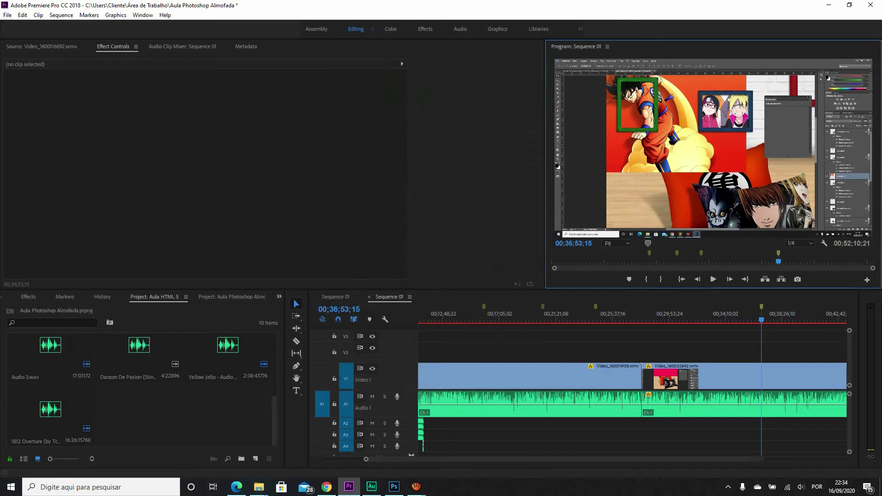
{"action": "left_click_drag", "start_coordinate": [559, 317], "coordinate": [568, 317]}
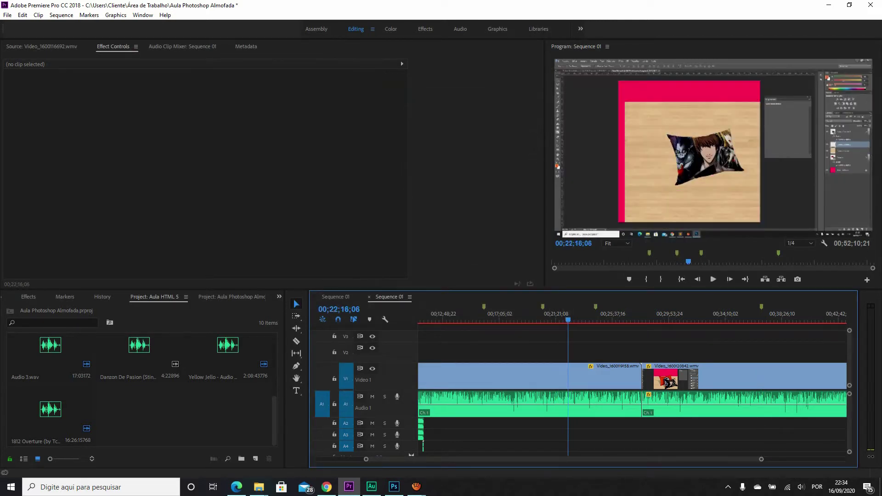
{"action": "left_click", "coordinate": [629, 279]}
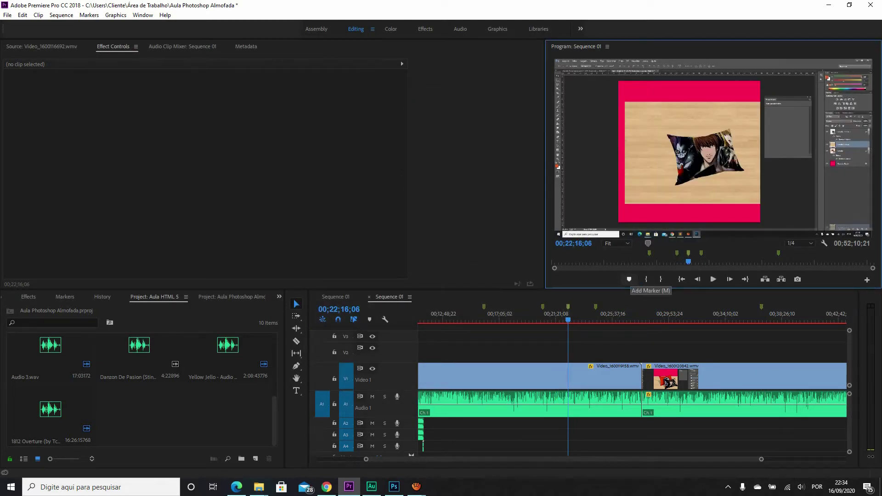
- Colour the sequence marker at 00;22;16;06 red and give it a comment ending in "dB"
{"action": "left_click", "coordinate": [568, 327]}
{"action": "double_click", "coordinate": [567, 307]}
{"action": "left_click", "coordinate": [414, 194]}
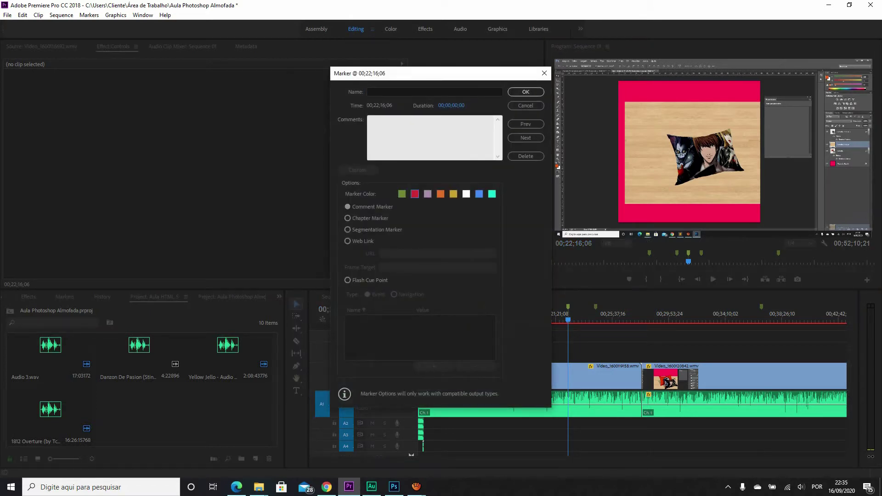
{"action": "left_click", "coordinate": [369, 119]}
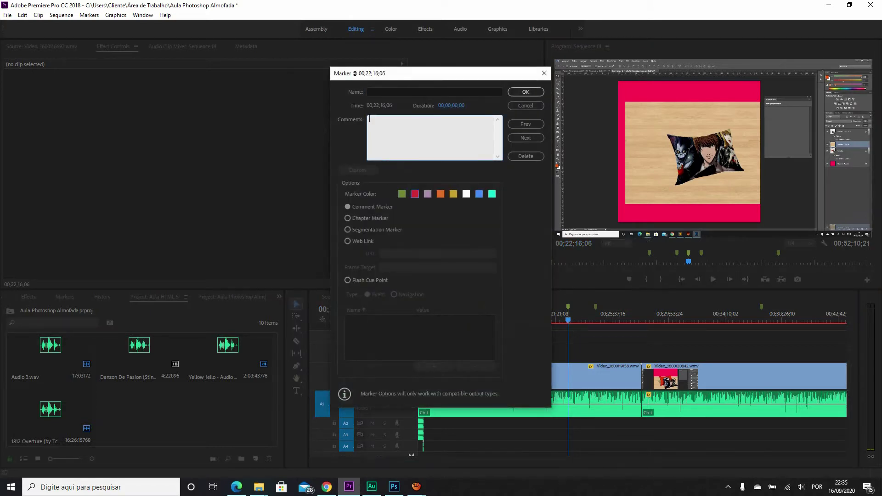
{"action": "type", "text": "Aument"}
{"action": "key", "text": "BackSpace"}
{"action": "key", "text": "BackSpace"}
{"action": "type", "text": "dB"}
{"action": "left_click", "coordinate": [525, 92]}
- Reopen the red marker to check its settings, and leave the playhead at 00;18;33;07
{"action": "left_click", "coordinate": [532, 316]}
{"action": "double_click", "coordinate": [568, 307]}
{"action": "key", "text": "Tab"}
{"action": "key", "text": "Return"}
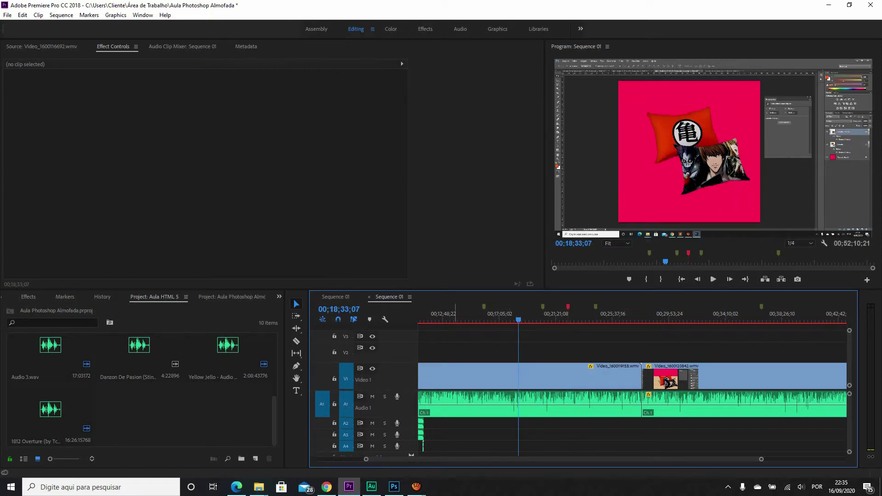
- Switch to Adobe Audition, play the waveform from 0:21.739, fast-forward and rewind during playback, and stop it
{"action": "left_click", "coordinate": [378, 487]}
{"action": "left_click", "coordinate": [349, 152]}
{"action": "key", "text": "space"}
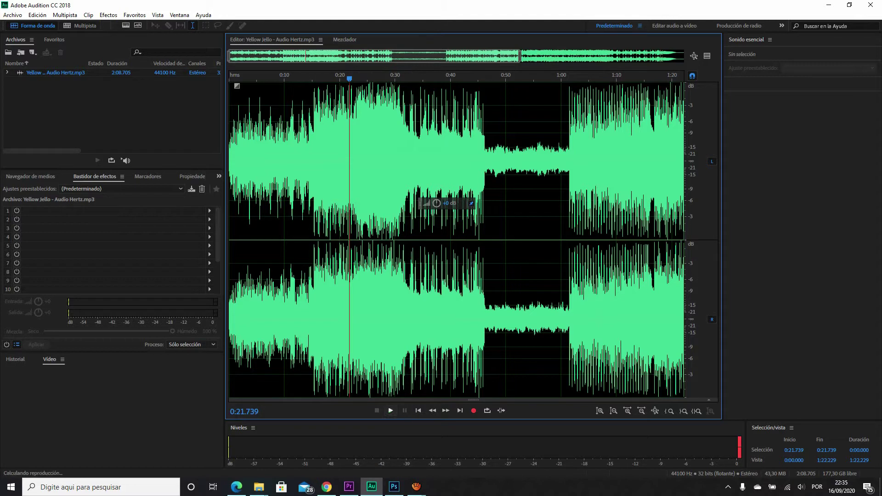
{"action": "key", "text": "space"}
{"action": "key", "text": "l"}
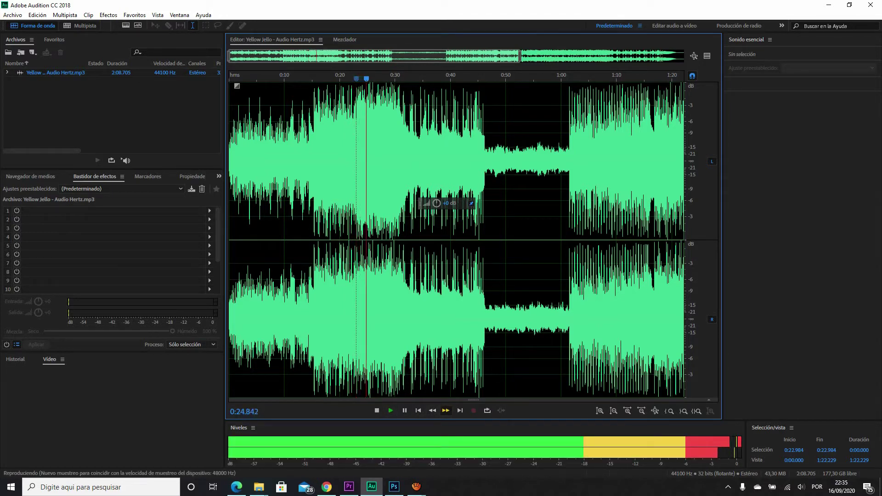
{"action": "key", "text": "alt+Left"}
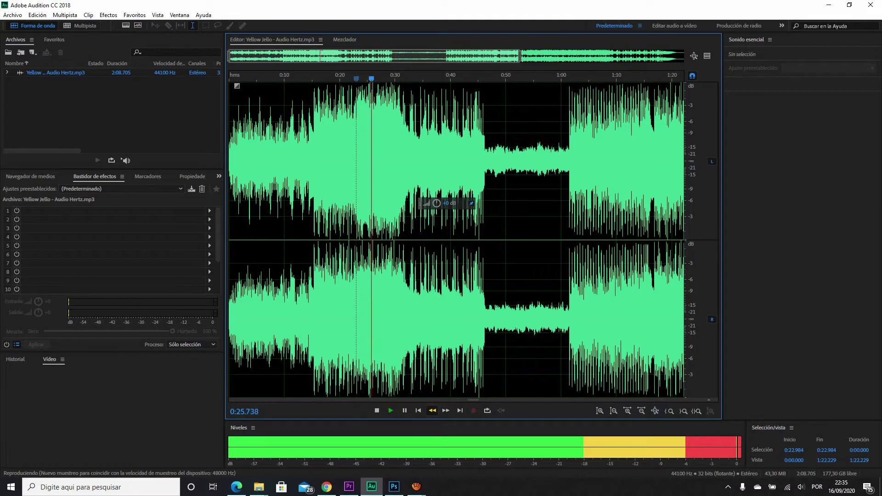
{"action": "left_click", "coordinate": [377, 410]}
- Move the playhead to the file's start, its end and 1:32.195, and jump to both ends again with the whole waveform shown
{"action": "key", "text": "Home"}
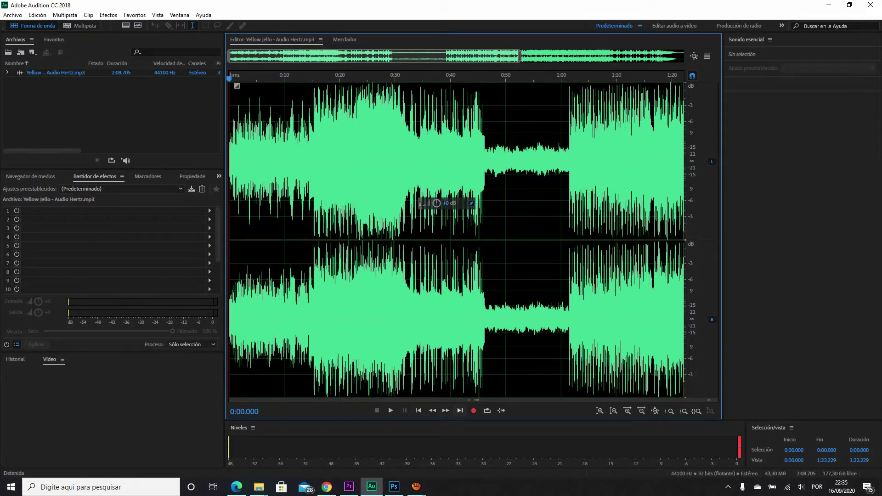
{"action": "left_click", "coordinate": [460, 410]}
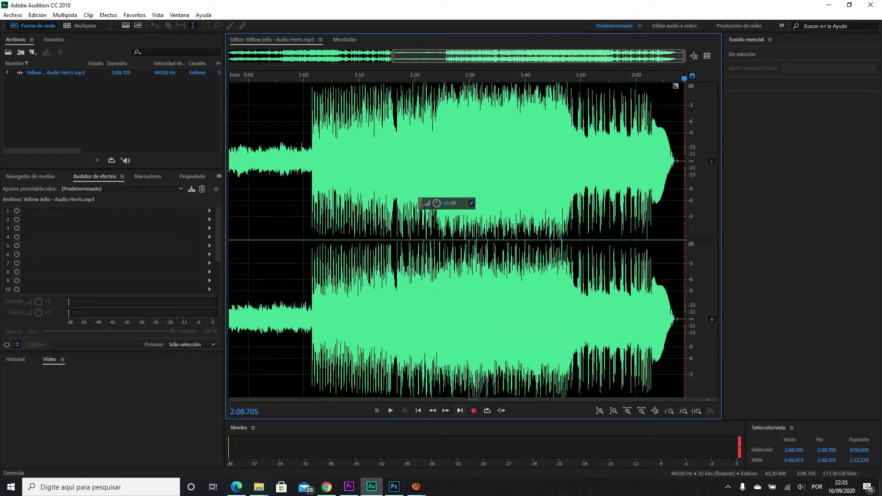
{"action": "left_click", "coordinate": [482, 239]}
{"action": "scroll", "coordinate": [482, 239], "scroll_direction": "down", "scroll_amount": 2}
{"action": "key", "text": "alt"}
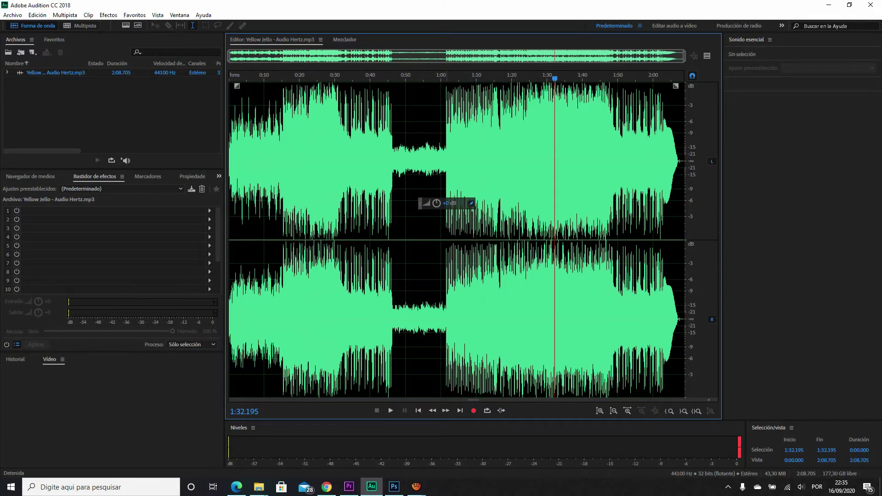
{"action": "key", "text": "Home"}
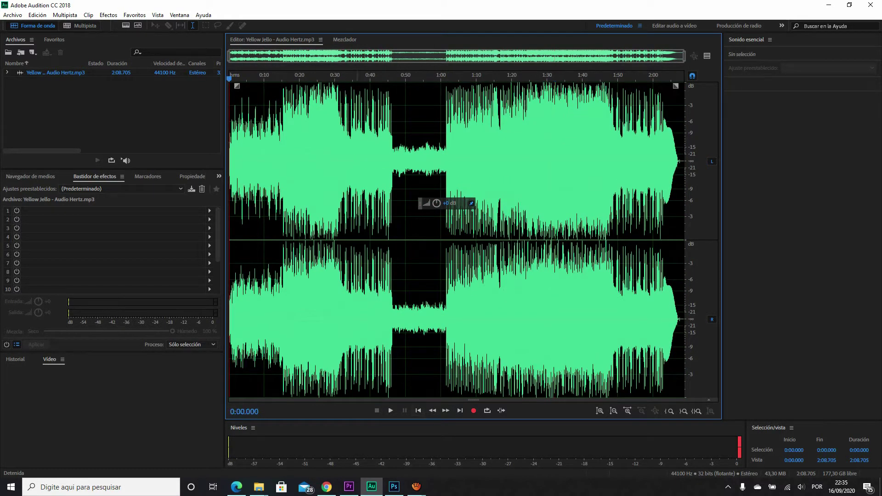
{"action": "key", "text": "End"}
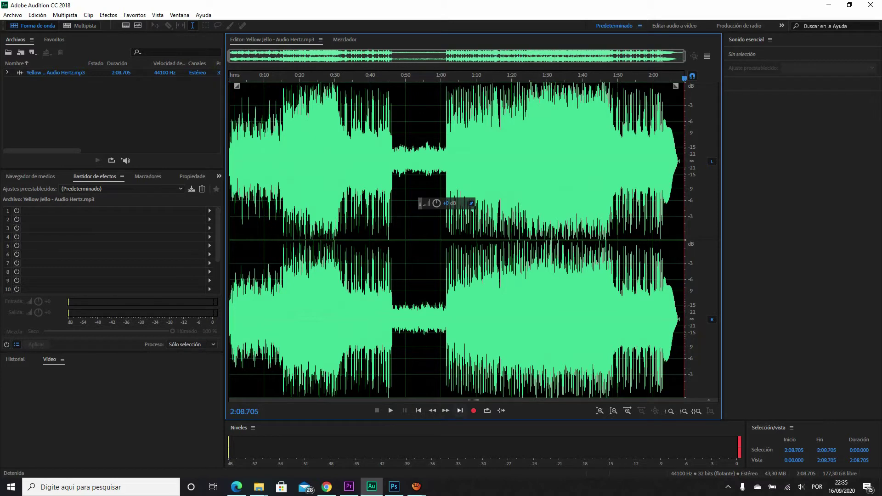
- Return the playhead to the start of the zoomed-in waveform, and turn the spectral frequency display on and off again
{"action": "scroll", "coordinate": [554, 239], "scroll_direction": "up", "scroll_amount": 5}
{"action": "key", "text": "alt"}
{"action": "key", "text": "Home"}
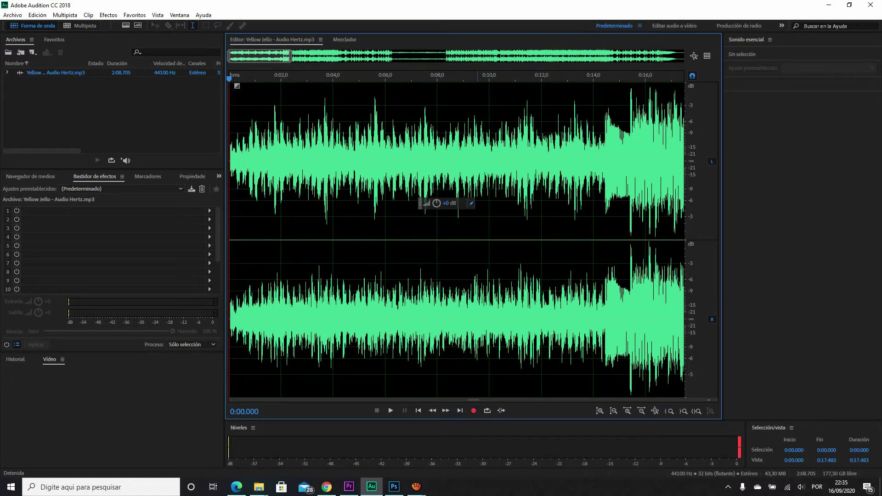
{"action": "key", "text": "shift+d"}
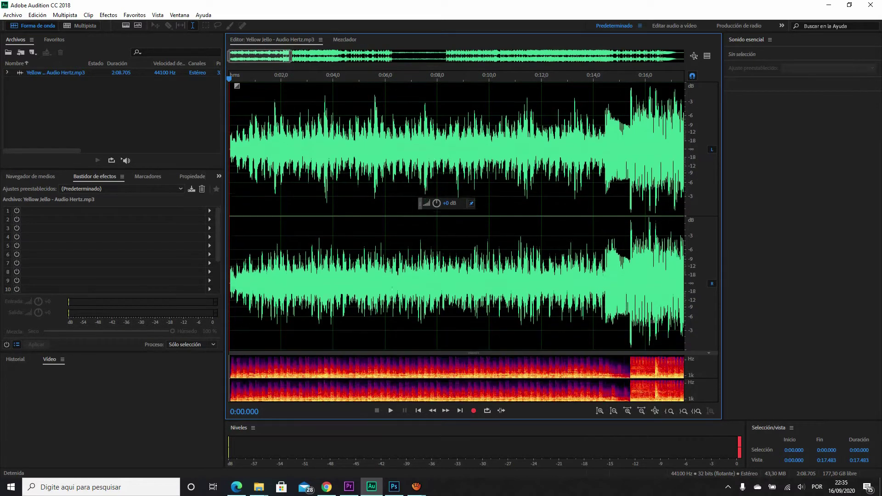
{"action": "key", "text": "shift+d"}
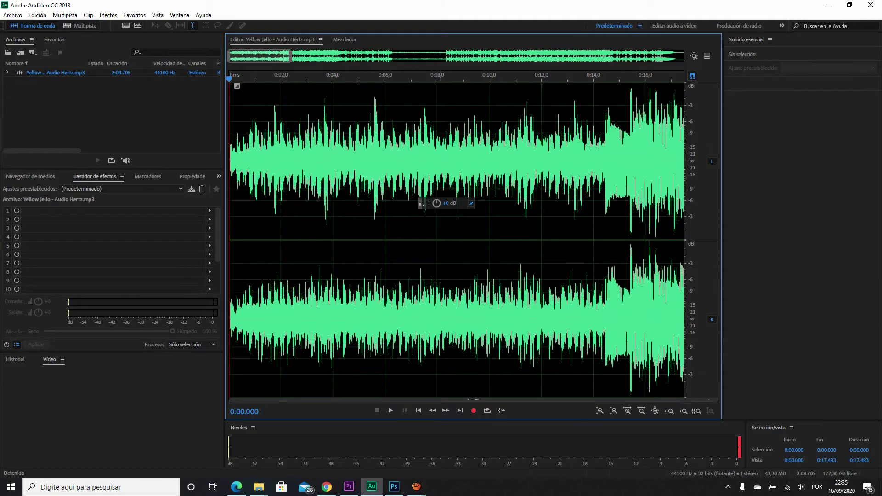
- Demonstrate zooming the waveform's time scale out and back in to a 17.483-second view
{"action": "scroll", "coordinate": [405, 124], "scroll_direction": "down", "scroll_amount": 8}
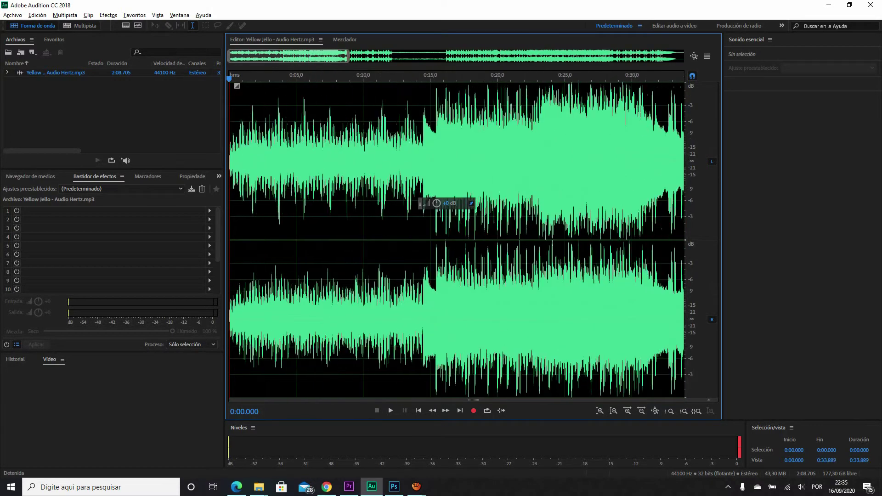
{"action": "key", "text": "minus"}
{"action": "key", "text": "minus"}
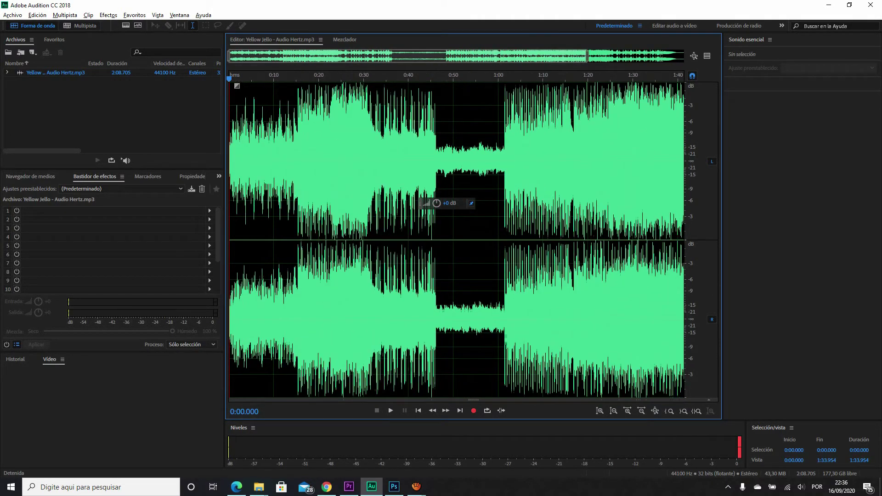
{"action": "key", "text": "equal"}
{"action": "key", "text": "equal"}
{"action": "key", "text": "equal"}
{"action": "key", "text": "equal"}
{"action": "key", "text": "equal"}
{"action": "key", "text": "equal"}
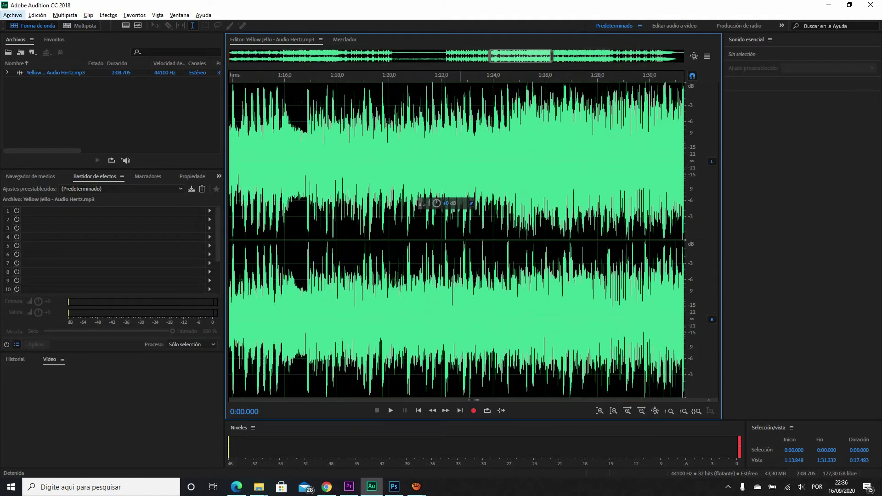
- Move the visible range through the file with the overview navigator, and zoom out to the entire waveform
{"action": "left_click_drag", "start_coordinate": [464, 59], "coordinate": [565, 59]}
{"action": "scroll", "coordinate": [457, 239], "scroll_direction": "left", "scroll_amount": 15}
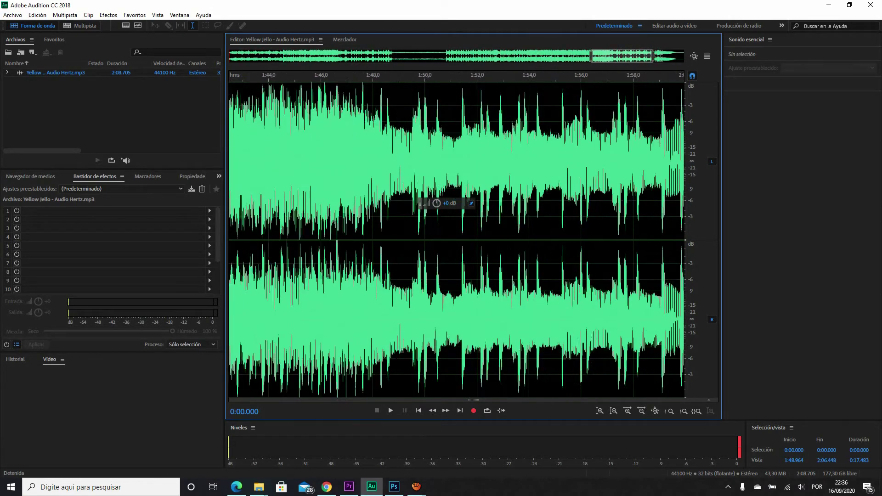
{"action": "left_click_drag", "start_coordinate": [314, 56], "coordinate": [416, 56]}
{"action": "scroll", "coordinate": [417, 56], "scroll_direction": "down", "scroll_amount": 7}
{"action": "scroll", "coordinate": [417, 56], "scroll_direction": "down", "scroll_amount": 3}
{"action": "key", "text": "alt"}
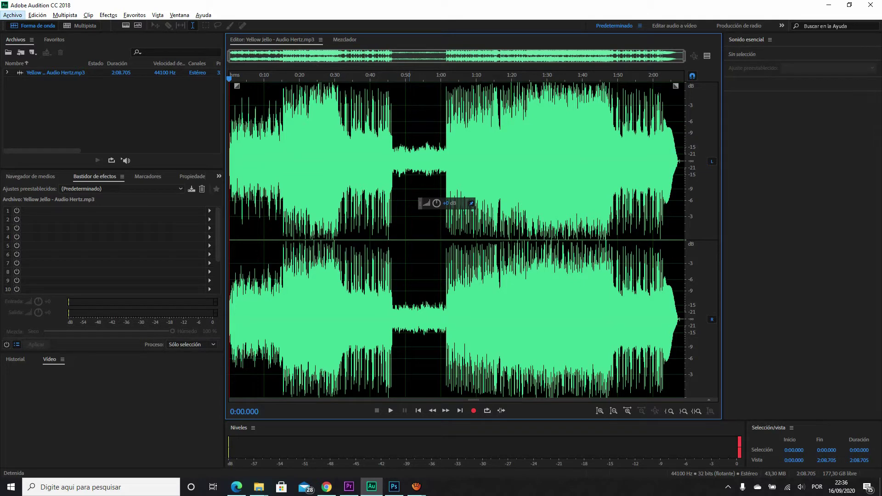
- Place the playhead at 1:26.366, zoom in around it, and widen and shift the visible range in the overview navigator
{"action": "left_click", "coordinate": [534, 160]}
{"action": "scroll", "coordinate": [535, 161], "scroll_direction": "up", "scroll_amount": 12}
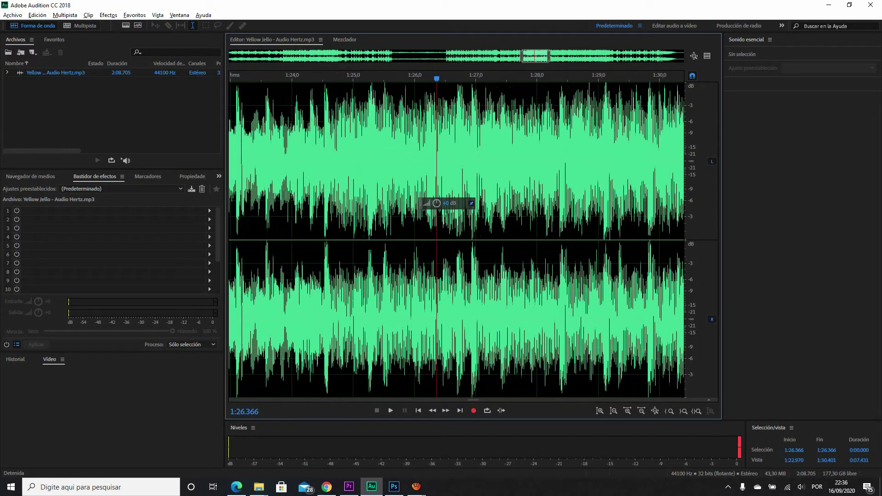
{"action": "key", "text": "alt"}
{"action": "left_click_drag", "start_coordinate": [543, 56], "coordinate": [642, 55]}
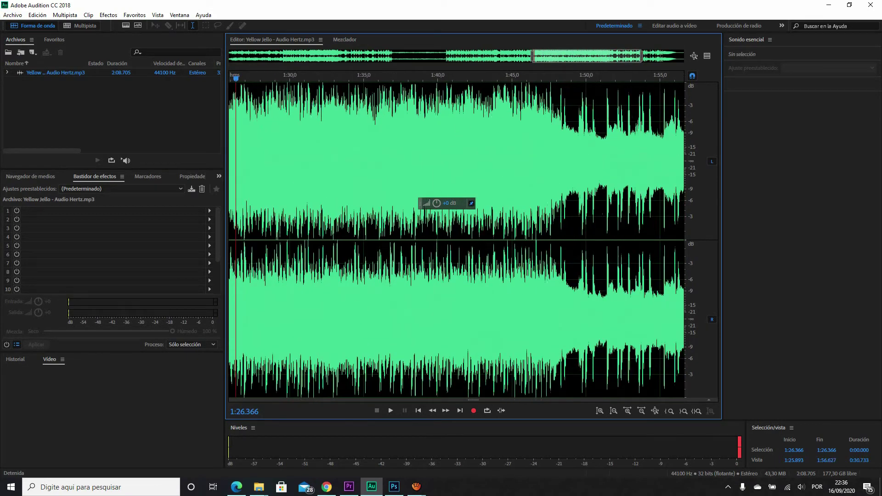
{"action": "scroll", "coordinate": [457, 239], "scroll_direction": "up", "scroll_amount": 1}
{"action": "scroll", "coordinate": [456, 238], "scroll_direction": "down", "scroll_amount": 3}
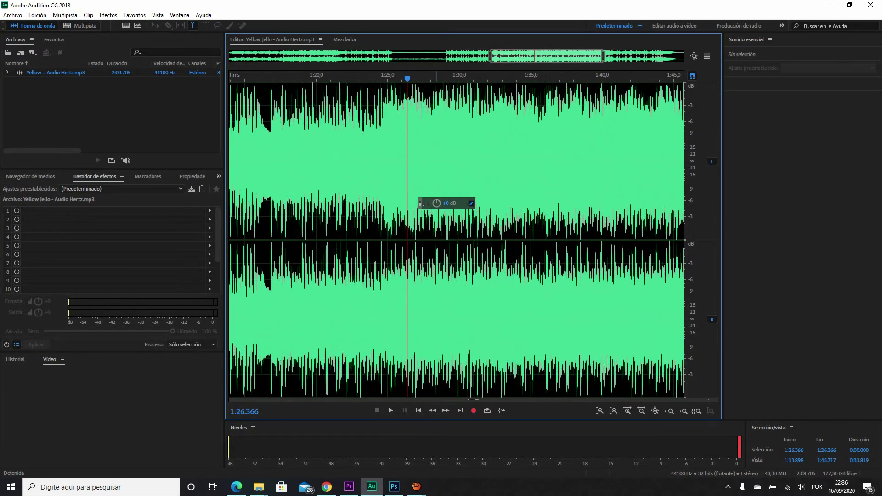
- Switch to Premiere Pro and compare how its sequence timeline zooms in, zooms out and scrolls
{"action": "left_click", "coordinate": [349, 486]}
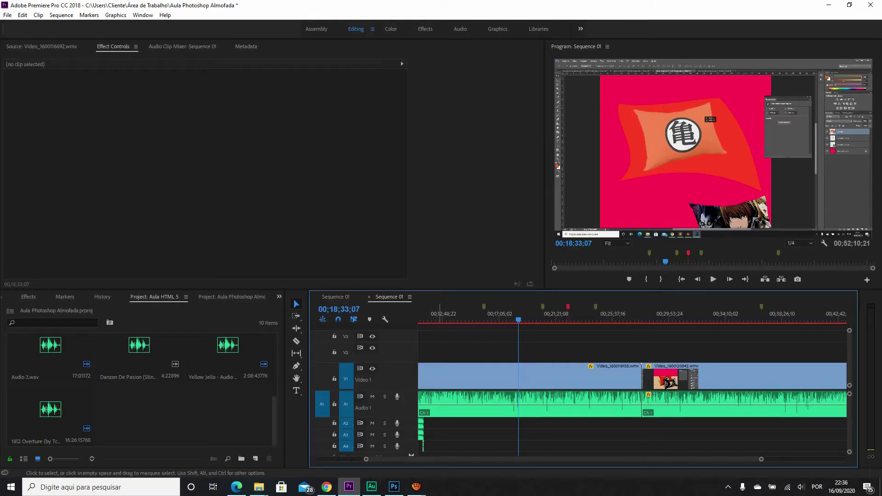
{"action": "key", "text": "minus"}
{"action": "key", "text": "equal"}
{"action": "key", "text": "equal"}
{"action": "key", "text": "equal"}
{"action": "key", "text": "equal"}
{"action": "key", "text": "equal"}
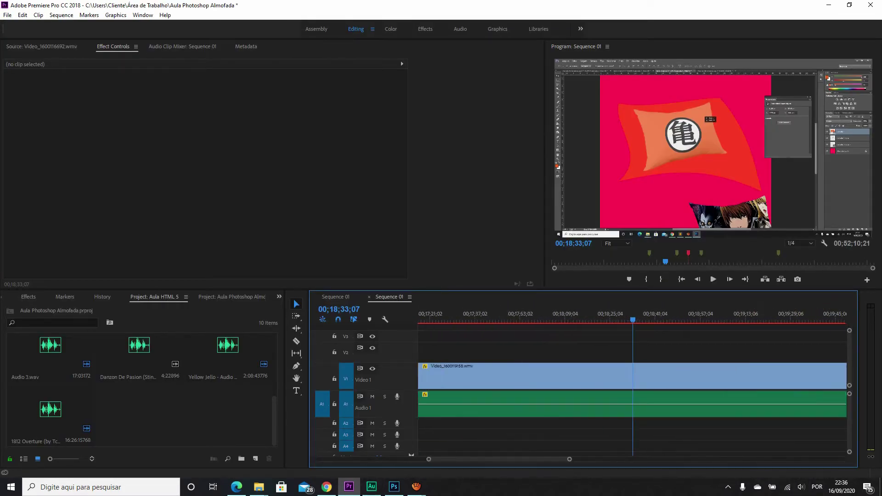
{"action": "key", "text": "minus"}
{"action": "key", "text": "minus"}
{"action": "key", "text": "minus"}
{"action": "key", "text": "minus"}
{"action": "key", "text": "minus"}
{"action": "key", "text": "equal"}
{"action": "key", "text": "equal"}
{"action": "key", "text": "equal"}
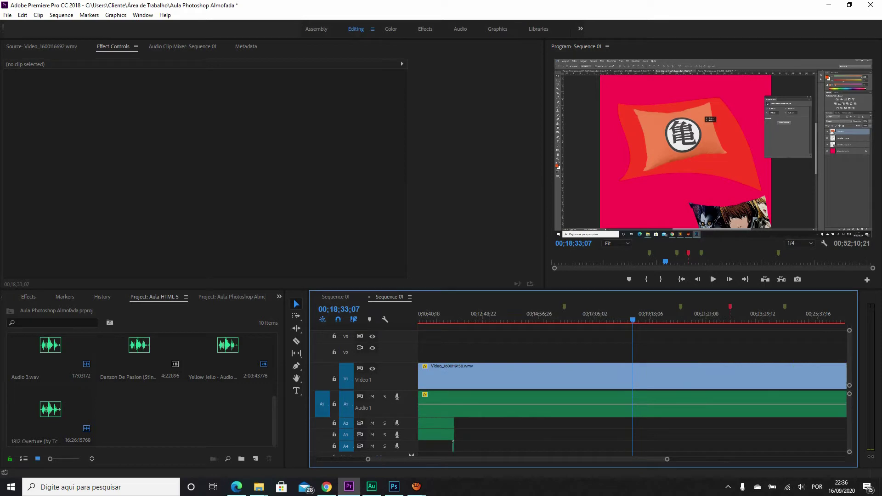
{"action": "scroll", "coordinate": [632, 391], "scroll_direction": "down", "scroll_amount": 4}
{"action": "scroll", "coordinate": [632, 390], "scroll_direction": "down", "scroll_amount": 3}
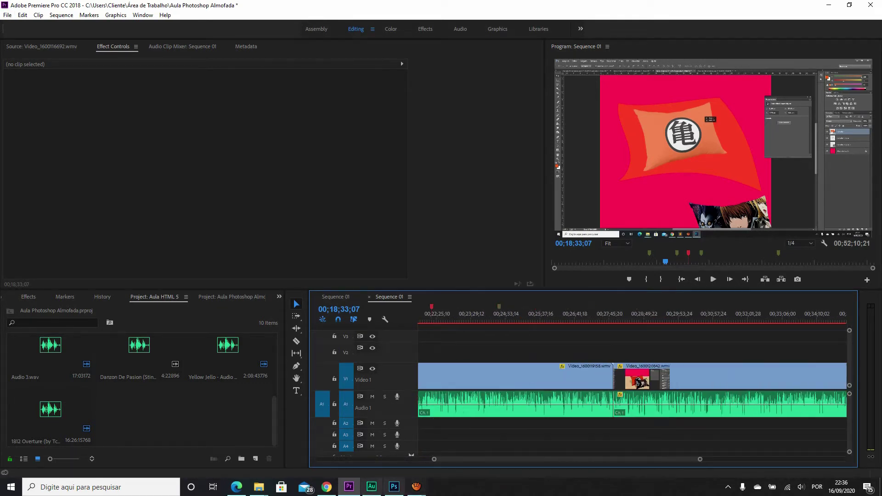
{"action": "left_click", "coordinate": [372, 486]}
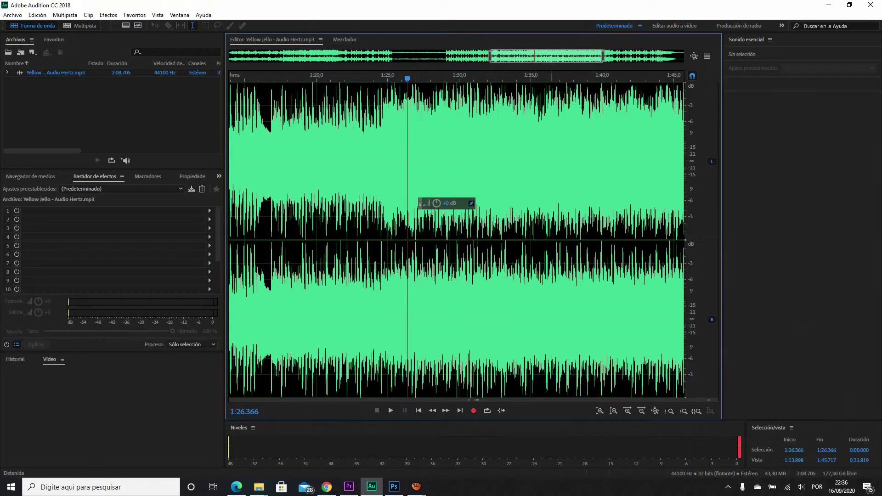
{"action": "left_click", "coordinate": [395, 486]}
{"action": "left_click", "coordinate": [349, 486]}
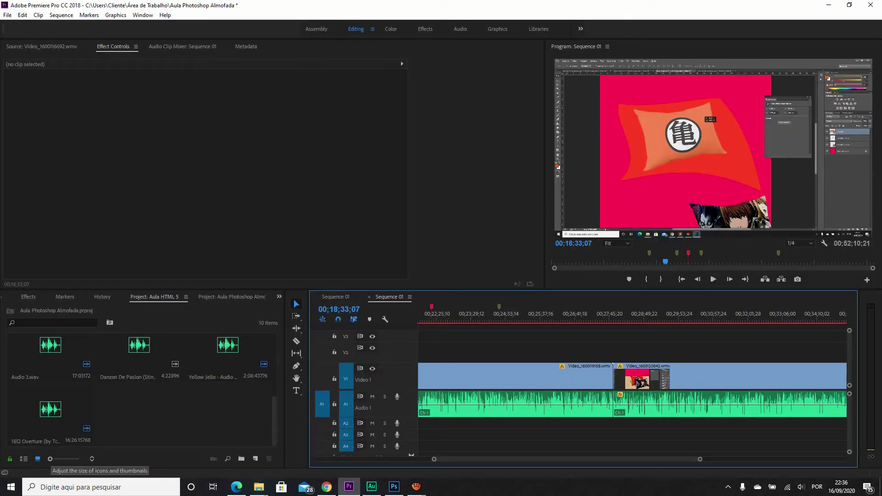
{"action": "left_click", "coordinate": [227, 458]}
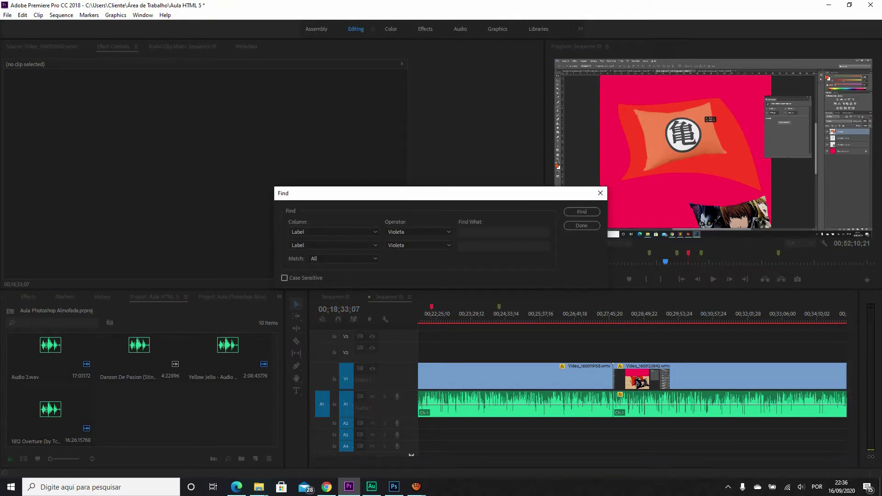
{"action": "left_click", "coordinate": [600, 193]}
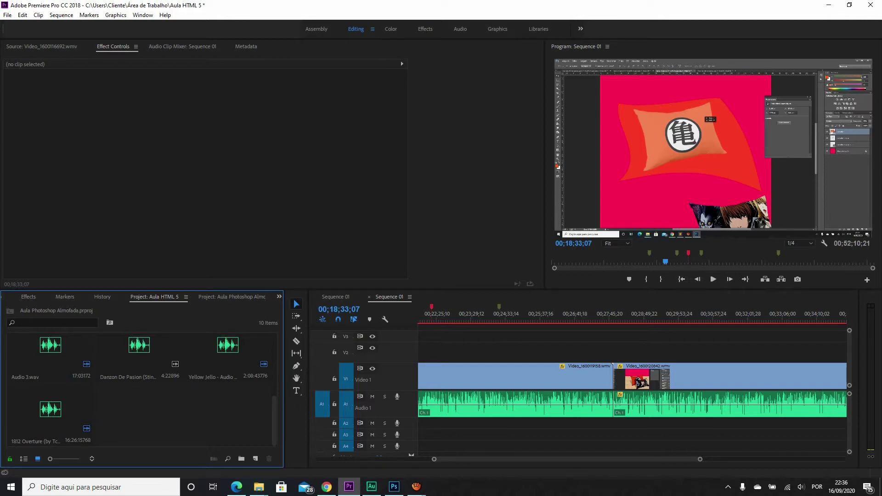
- Fit the whole sequence in the timeline, and zoom in one level around the playhead
{"action": "key", "text": "backslash"}
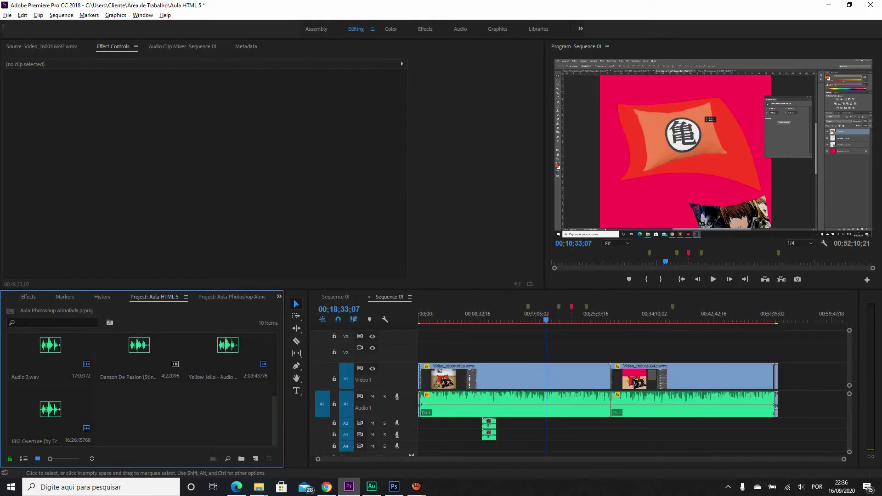
{"action": "key", "text": "equal"}
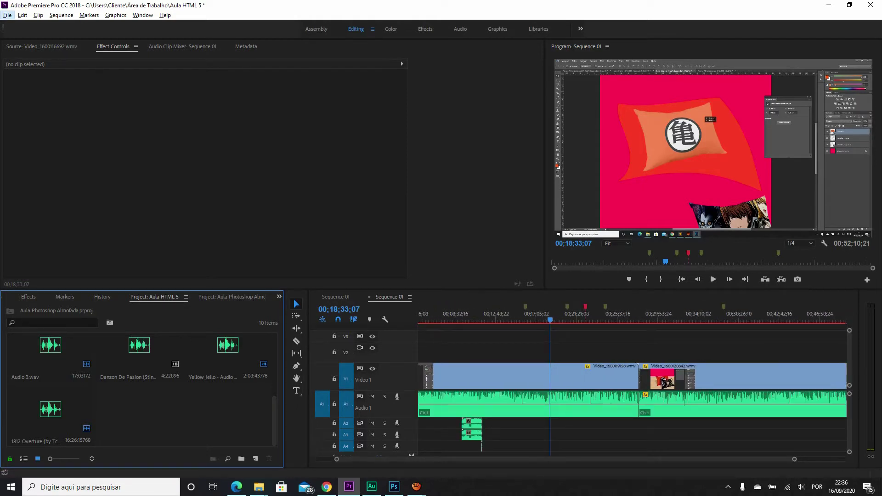
{"action": "left_click", "coordinate": [416, 487]}
{"action": "left_click", "coordinate": [382, 462]}
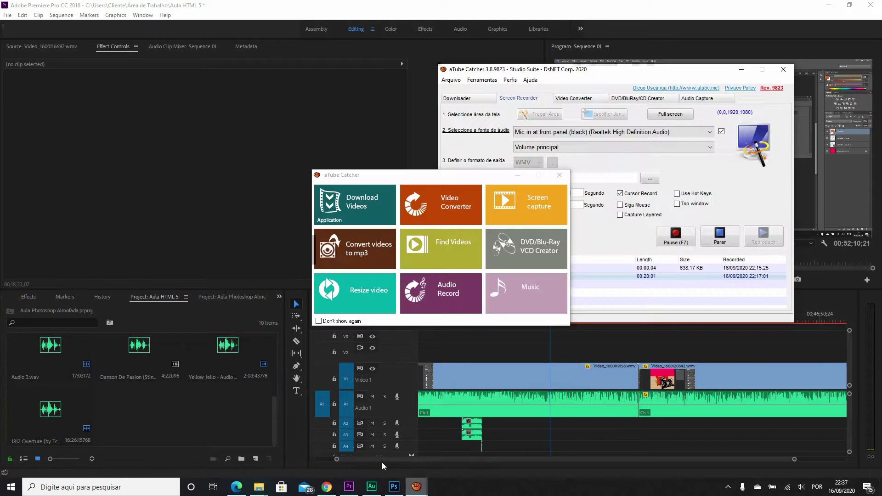
{"action": "left_click", "coordinate": [720, 236]}
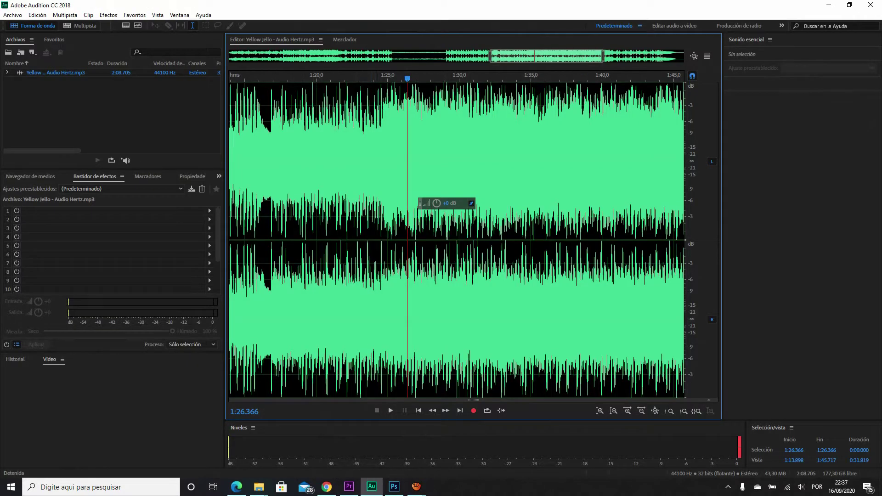
- Place the playhead at 1:26.035 in Audition's waveform and zoom out to show the full 2:08.705 file
{"action": "left_click", "coordinate": [402, 240]}
{"action": "scroll", "coordinate": [436, 240], "scroll_direction": "down", "scroll_amount": 4}
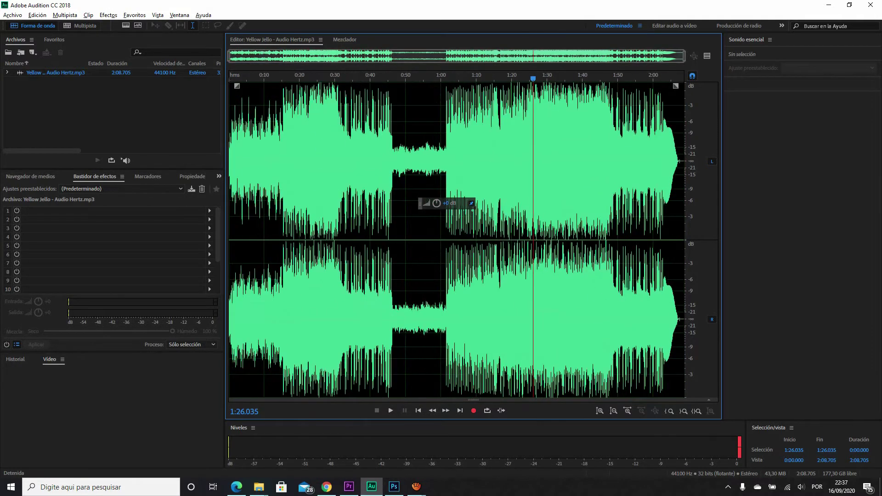
- Move the floating volume control over the upper channel's loud section near 1:45, and place the playhead at 0:50.910
{"action": "left_click", "coordinate": [433, 239]}
{"action": "left_click_drag", "start_coordinate": [420, 204], "coordinate": [585, 125]}
{"action": "left_click", "coordinate": [436, 206]}
{"action": "left_click", "coordinate": [423, 207]}
{"action": "left_click", "coordinate": [338, 207]}
{"action": "left_click", "coordinate": [409, 207]}
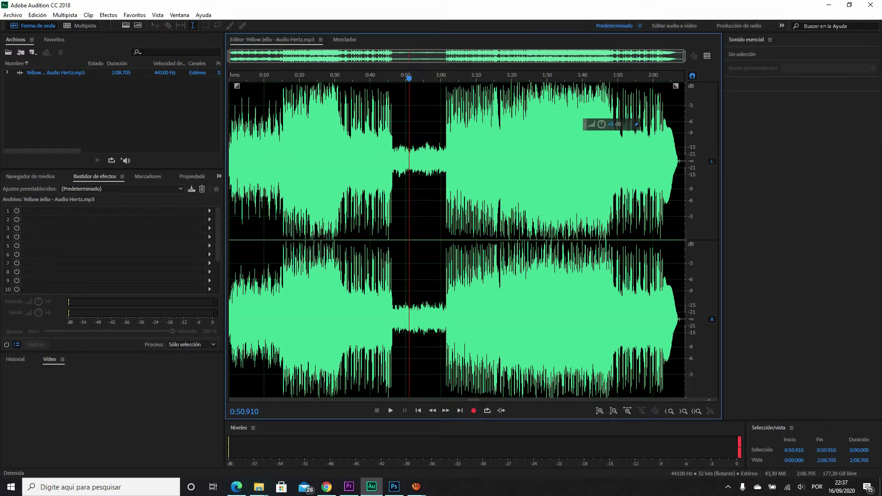
- Select part of the waveform from 0:50.910, extend the selection to the whole file, and clear it with the playhead at 0:53.378
{"action": "left_click_drag", "start_coordinate": [409, 236], "coordinate": [515, 236]}
{"action": "double_click", "coordinate": [460, 236]}
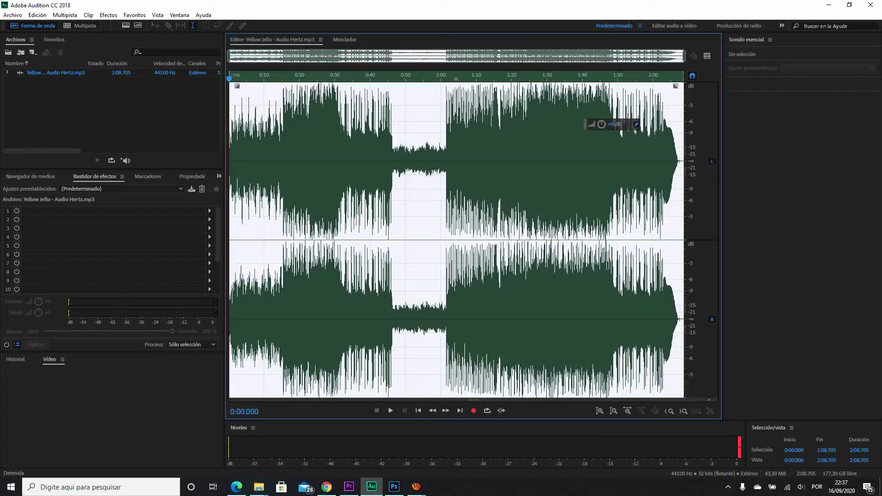
{"action": "left_click", "coordinate": [423, 207]}
{"action": "key", "text": "ctrl+a"}
{"action": "left_click", "coordinate": [418, 236]}
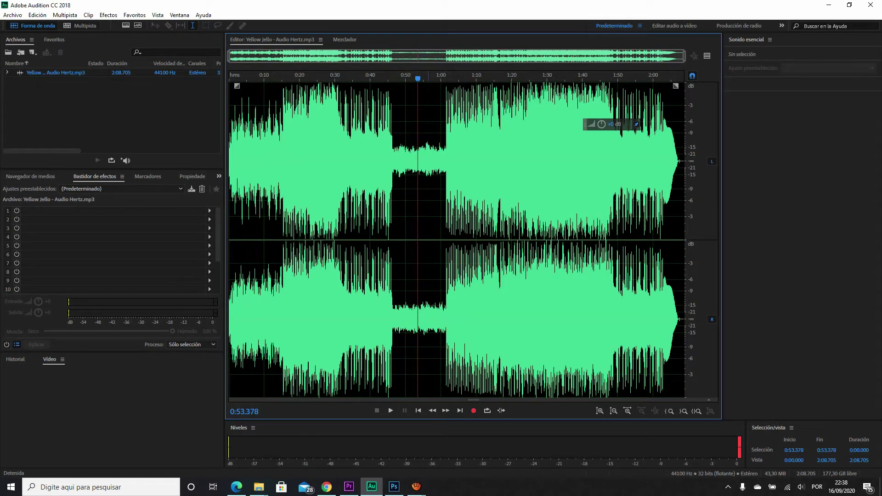
- Try lowering the whole file's volume with the floating gain knob, undo it, and place the playhead at 0:56.495
{"action": "mouse_move", "coordinate": [602, 124]}
{"action": "left_mouse_down"}
{"action": "mouse_move", "coordinate": [618, 125]}
{"action": "mouse_move", "coordinate": [598, 124]}
{"action": "left_mouse_up"}
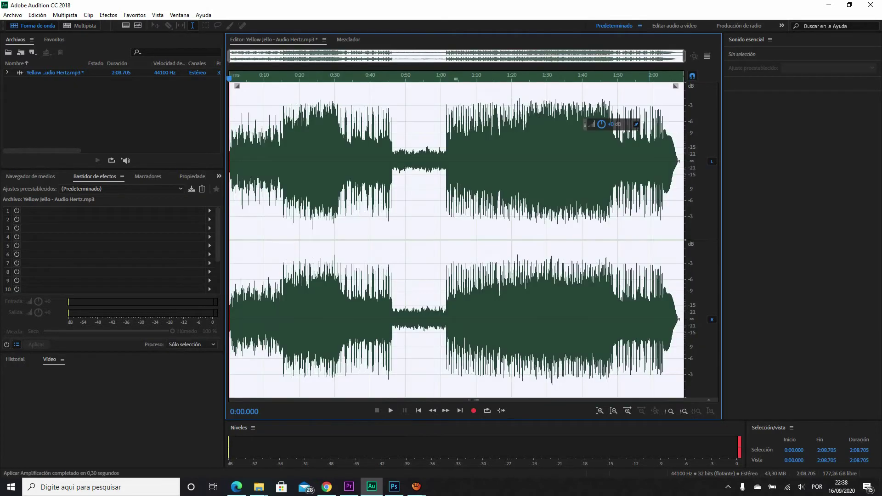
{"action": "left_click", "coordinate": [458, 236]}
{"action": "left_click", "coordinate": [428, 237]}
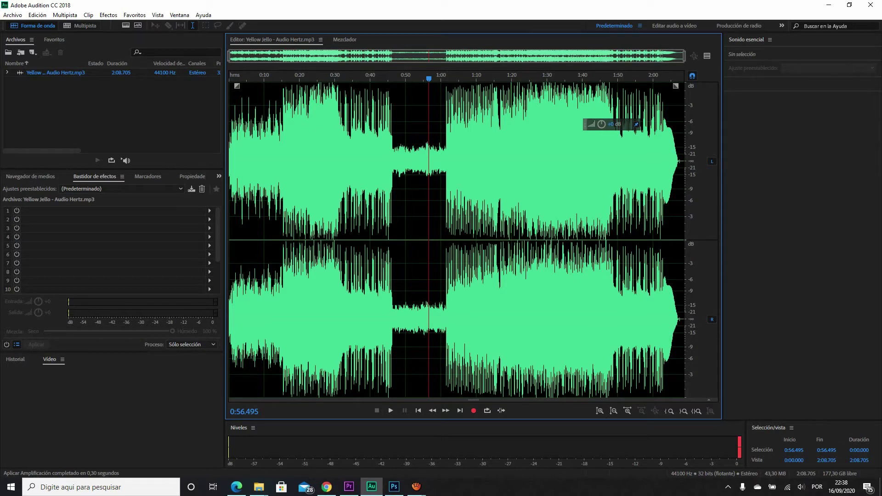
- Try time selections across the waveform, including 0:07.662 to 1:37.405, and clear them with the playhead at 0:30.000
{"action": "left_click", "coordinate": [335, 161]}
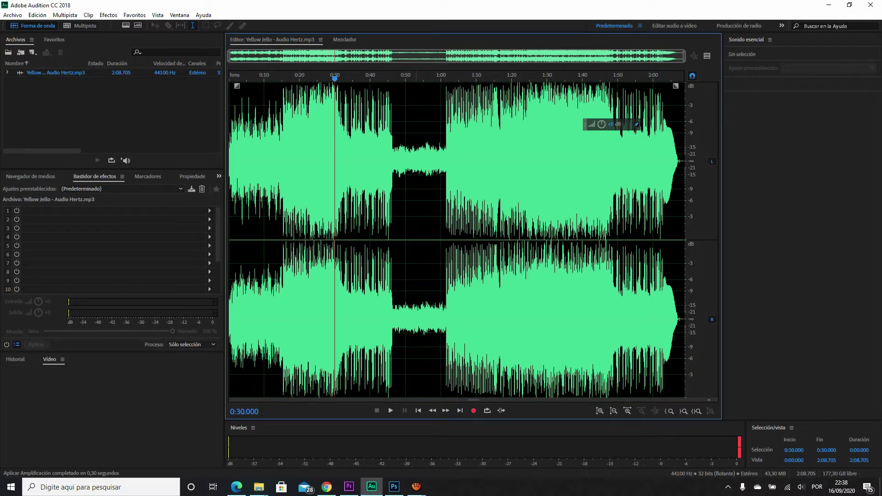
{"action": "left_click_drag", "start_coordinate": [256, 207], "coordinate": [573, 207]}
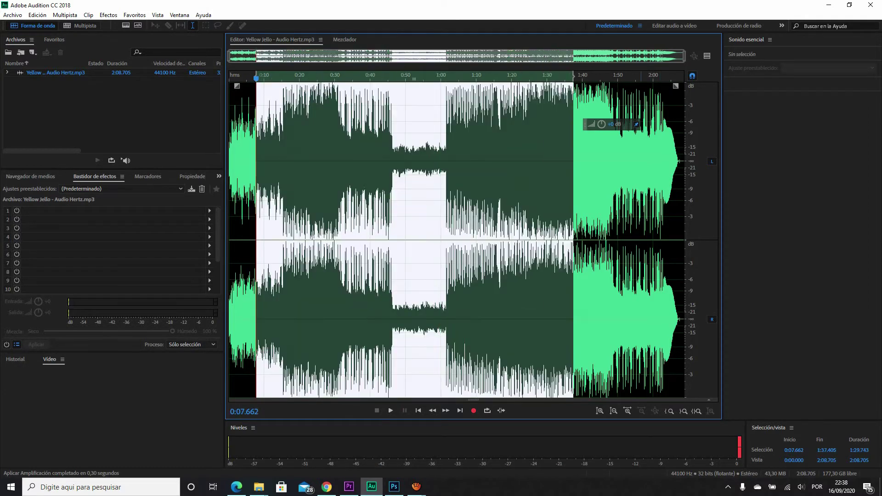
{"action": "left_click", "coordinate": [641, 161]}
{"action": "left_click_drag", "start_coordinate": [270, 202], "coordinate": [573, 203]}
{"action": "left_click", "coordinate": [334, 203]}
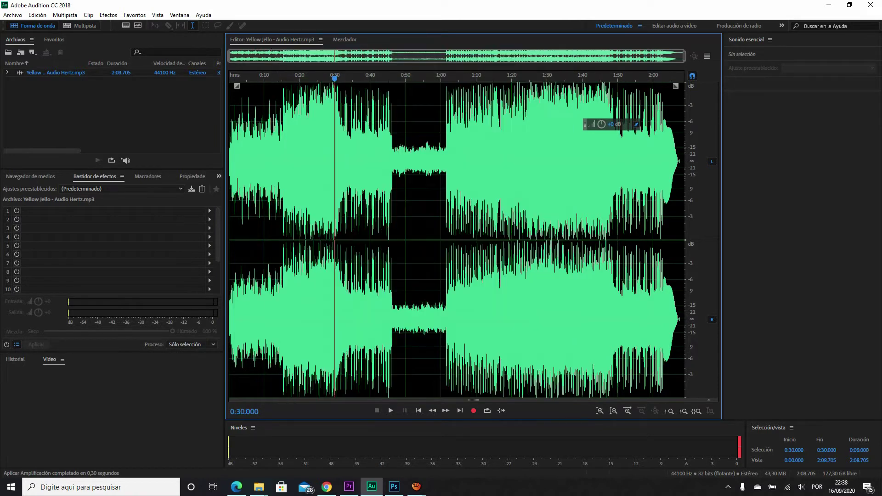
- Select the range from about 0:03.6 to 1:54.0, and replace it with a selection of the entire waveform
{"action": "left_click_drag", "start_coordinate": [242, 207], "coordinate": [633, 207]}
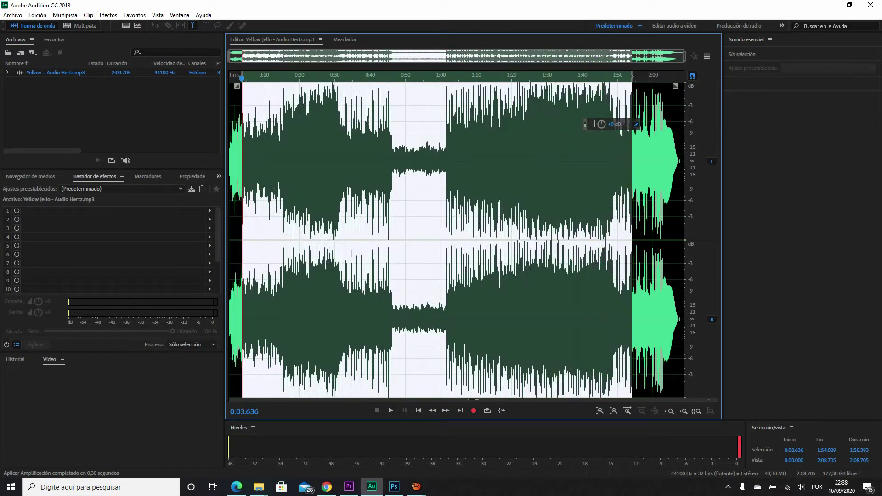
{"action": "left_click", "coordinate": [529, 275]}
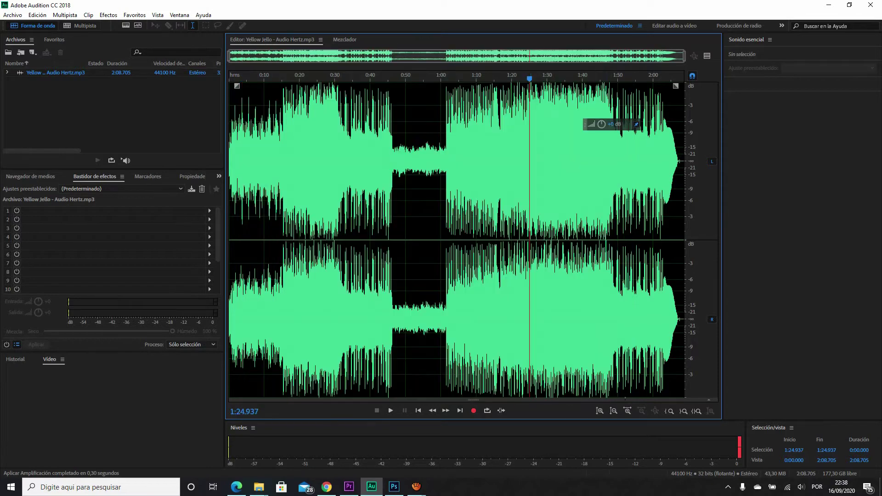
{"action": "key", "text": "ctrl+a"}
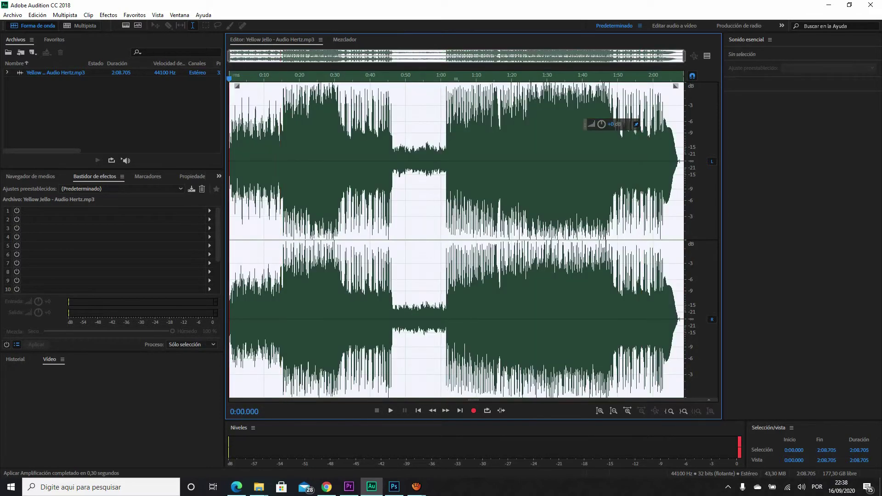
{"action": "left_click", "coordinate": [552, 207]}
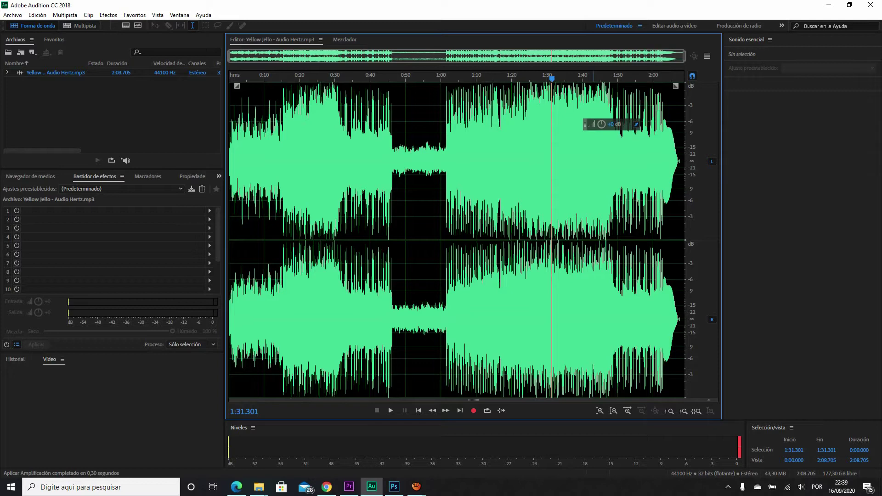
- Try selecting different ranges around the quiet middle section of the waveform, clearing each selection
{"action": "left_click_drag", "start_coordinate": [329, 161], "coordinate": [492, 161]}
{"action": "left_click", "coordinate": [442, 161]}
{"action": "left_click", "coordinate": [462, 160]}
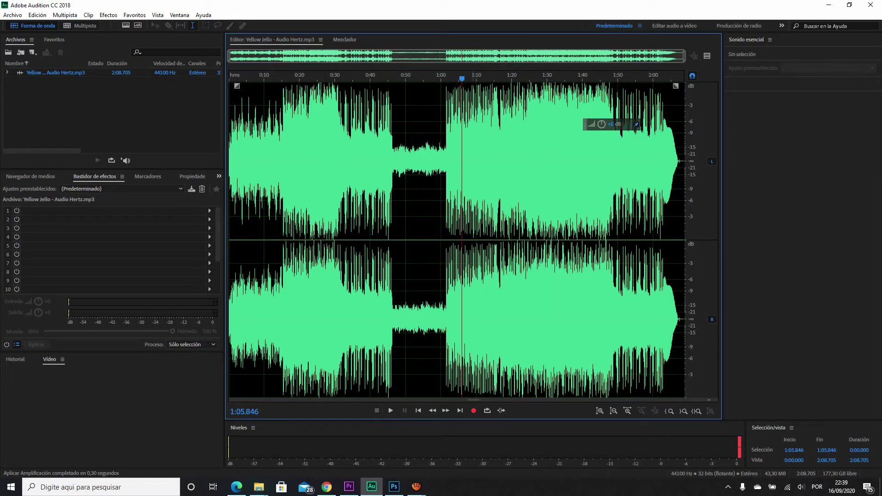
{"action": "left_click", "coordinate": [416, 207]}
{"action": "left_click_drag", "start_coordinate": [345, 206], "coordinate": [495, 206]}
{"action": "left_click", "coordinate": [507, 206]}
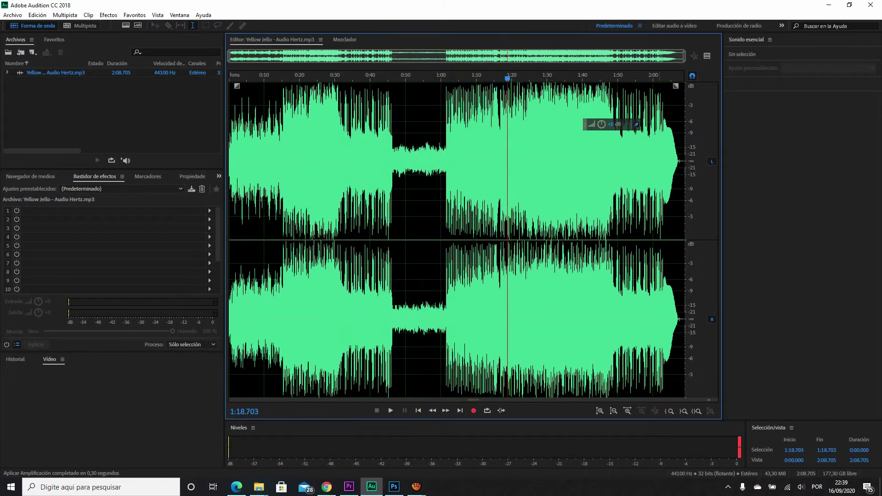
{"action": "left_click_drag", "start_coordinate": [570, 207], "coordinate": [530, 207]}
{"action": "left_click", "coordinate": [465, 207]}
- Try lowering the volume of the whole file with no range selected and the playhead at about 0:53.6
{"action": "left_click", "coordinate": [419, 207]}
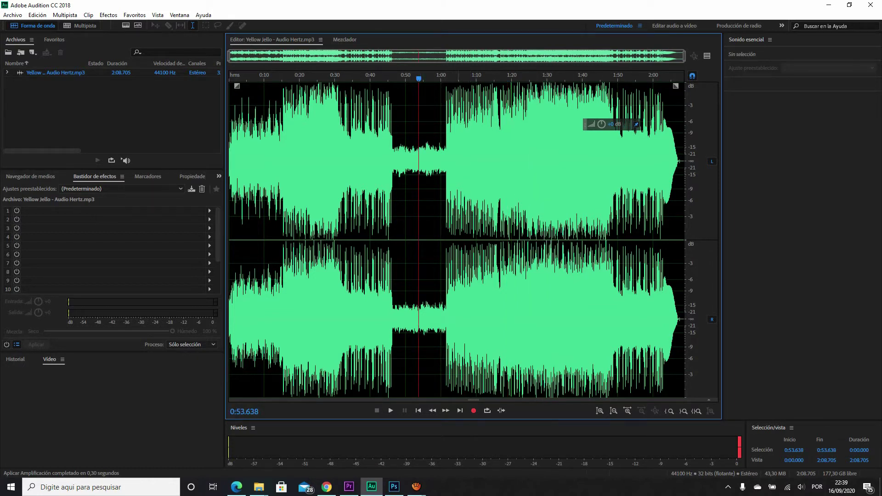
{"action": "mouse_move", "coordinate": [601, 124]}
{"action": "left_mouse_down"}
{"action": "mouse_move", "coordinate": [602, 101]}
{"action": "mouse_move", "coordinate": [602, 134]}
{"action": "mouse_move", "coordinate": [602, 122]}
{"action": "left_mouse_up"}
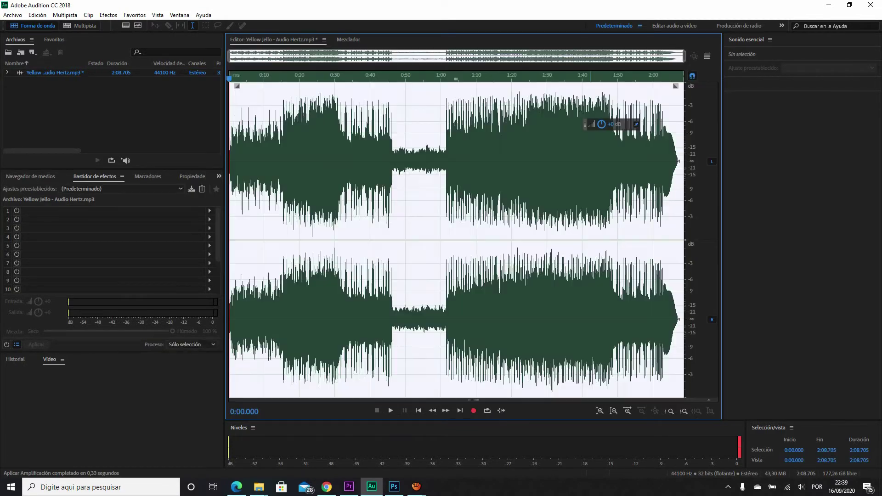
{"action": "left_click", "coordinate": [440, 193]}
- Try boosting the volume of the range from about 0:55.7 to 1:11.0 and play the result
{"action": "left_click_drag", "start_coordinate": [426, 207], "coordinate": [480, 206]}
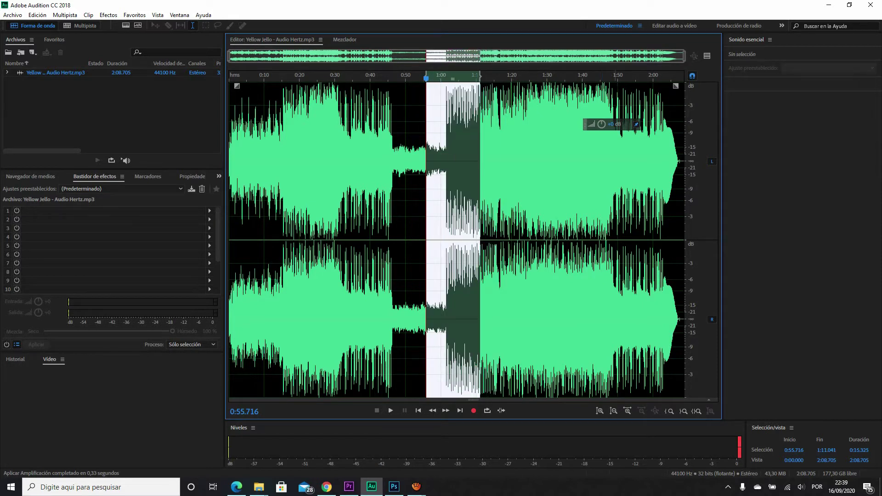
{"action": "left_click_drag", "start_coordinate": [602, 124], "coordinate": [601, 106]}
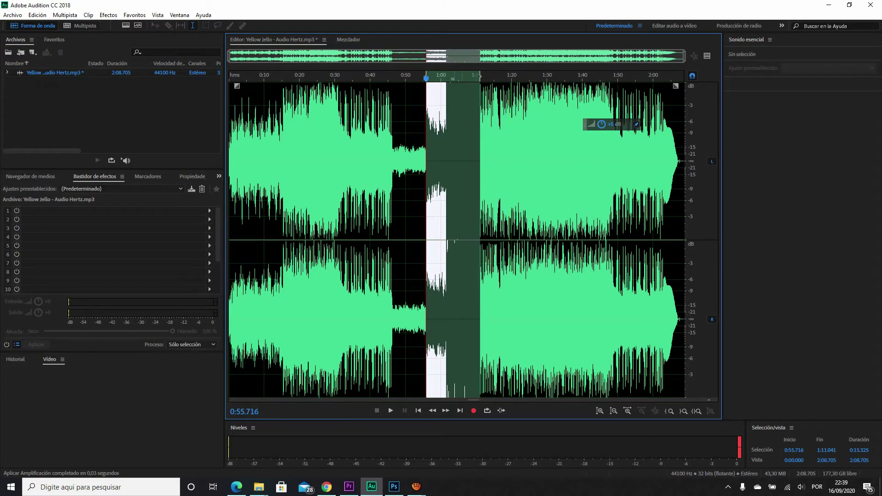
{"action": "key", "text": "space"}
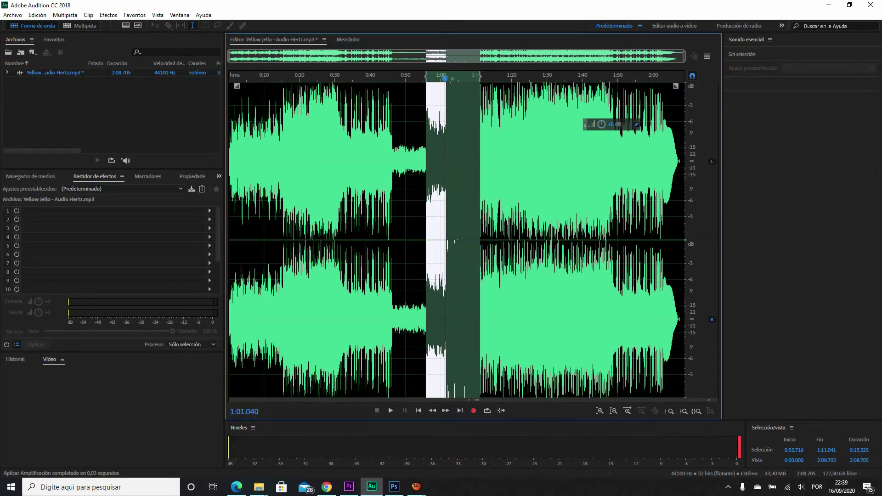
{"action": "key", "text": "ctrl+z"}
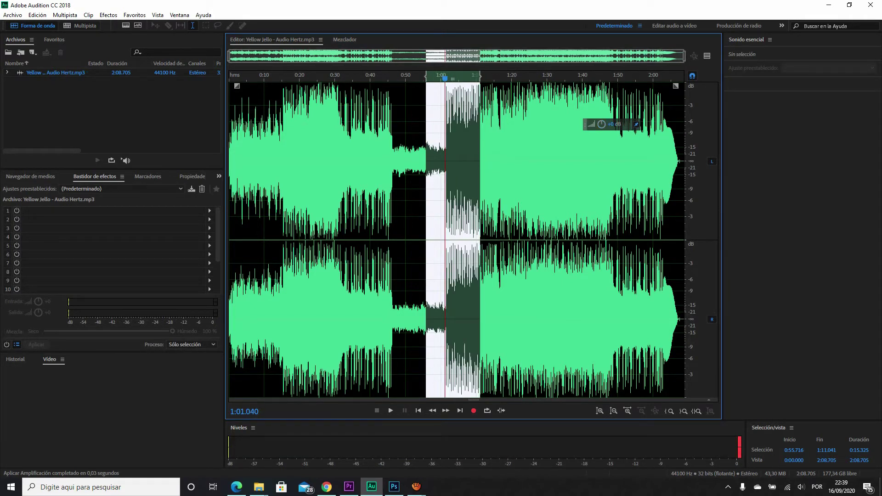
- Select from about 0:45.2 to 1:12.0 and extend the selection's edges to 0:40.0 and about 1:17.4
{"action": "left_click", "coordinate": [423, 239]}
{"action": "left_click_drag", "start_coordinate": [389, 240], "coordinate": [483, 239]}
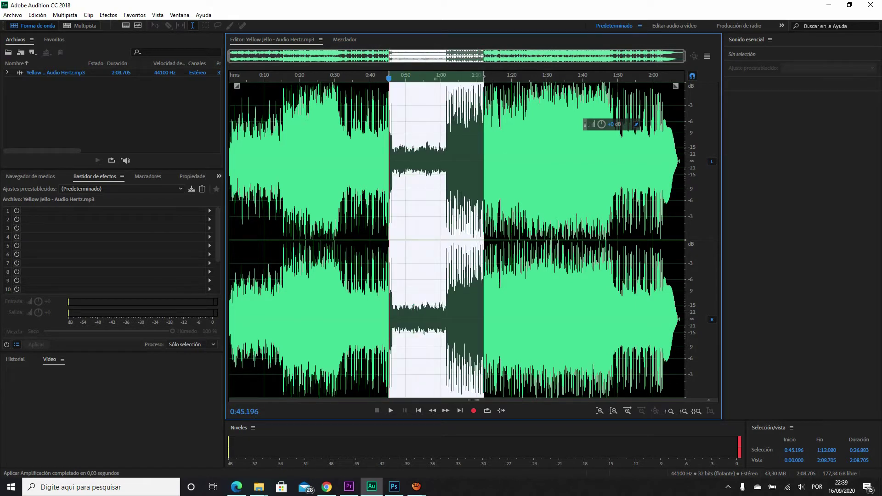
{"action": "left_click_drag", "start_coordinate": [389, 75], "coordinate": [370, 75]}
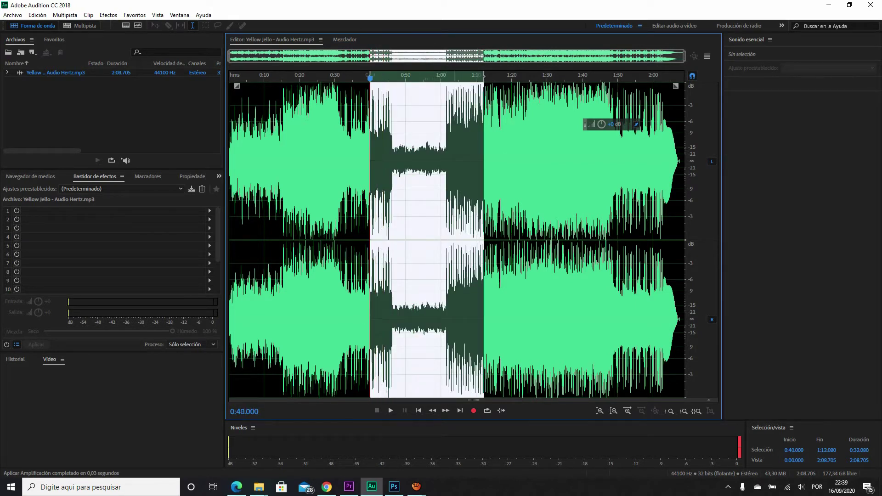
{"action": "left_click_drag", "start_coordinate": [483, 230], "coordinate": [502, 230]}
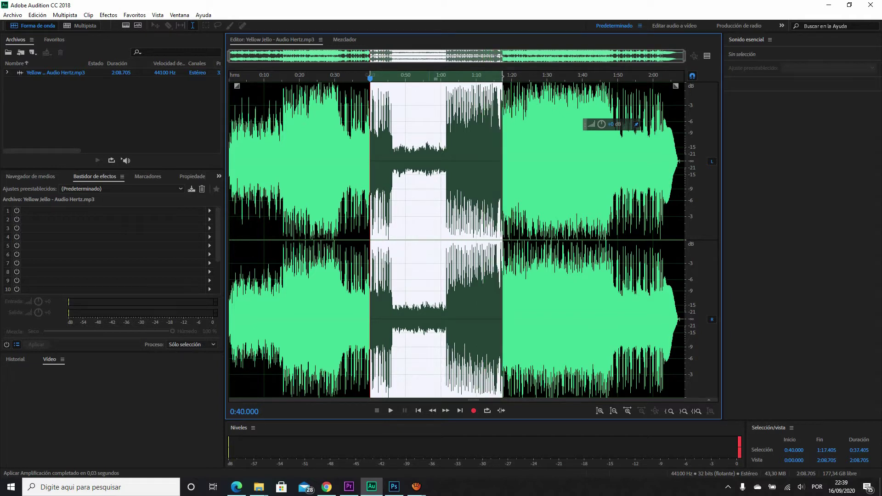
- Shift the selected range further along the waveform, shorten it to about 1:16.8–1:31.9, and clear the selection
{"action": "left_click_drag", "start_coordinate": [436, 78], "coordinate": [569, 74]}
{"action": "left_click_drag", "start_coordinate": [632, 75], "coordinate": [554, 75]}
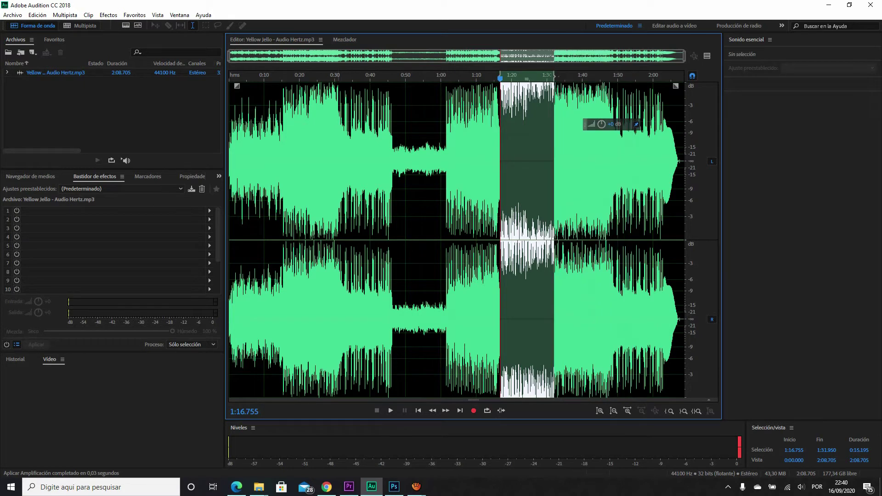
{"action": "left_click", "coordinate": [341, 161]}
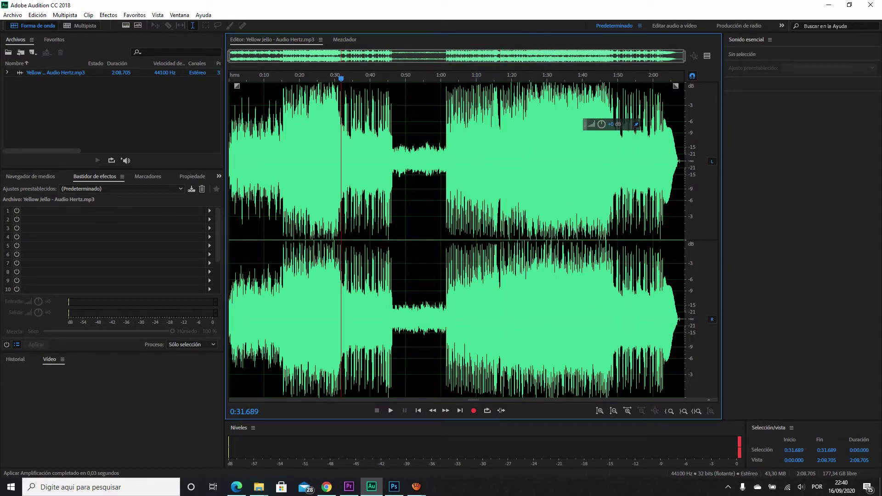
- Move the playhead within the quiet middle section to about 0:54.3
{"action": "left_click", "coordinate": [428, 161]}
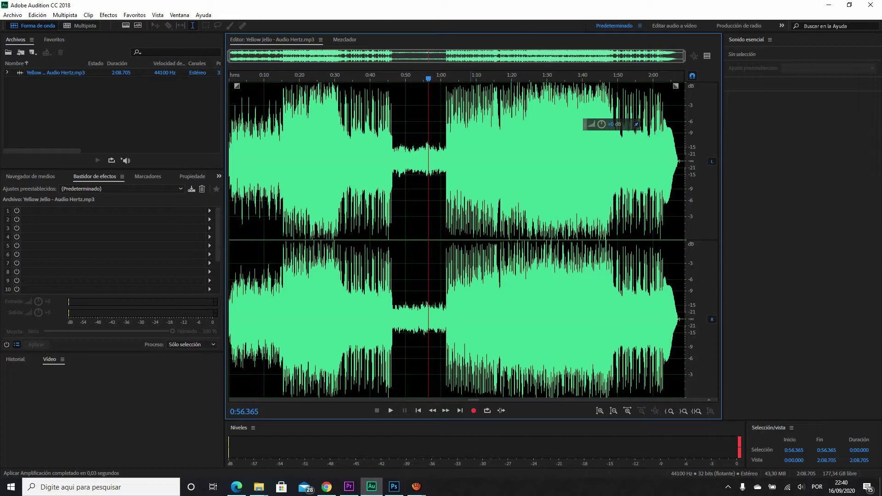
{"action": "left_click", "coordinate": [441, 79]}
{"action": "left_click", "coordinate": [421, 78]}
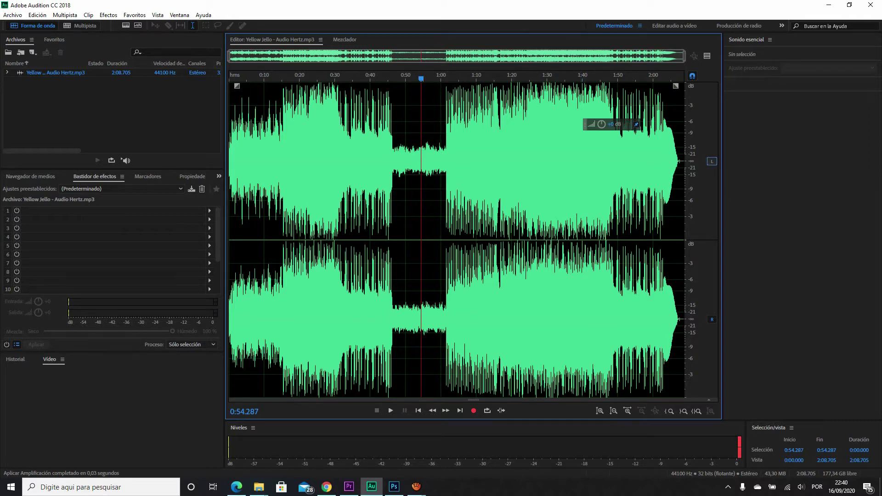
- Disable the left and right channels, selecting the range from 0:50.0 to about 1:43.9 in between
{"action": "left_click", "coordinate": [712, 161]}
{"action": "left_click_drag", "start_coordinate": [597, 321], "coordinate": [405, 322]}
{"action": "left_click", "coordinate": [712, 319]}
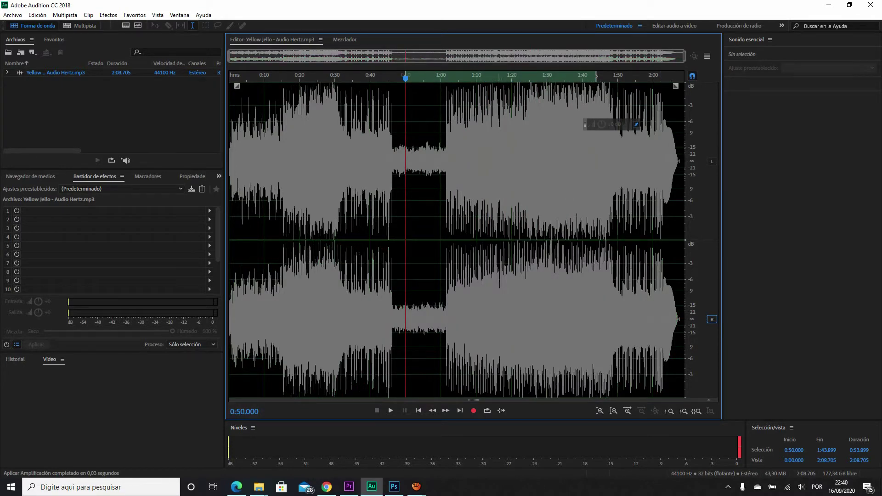
- Toggle the left channel several times and try a short selection in the waveform
{"action": "left_click", "coordinate": [712, 161]}
{"action": "left_click", "coordinate": [712, 161]}
{"action": "left_click", "coordinate": [711, 161]}
{"action": "left_click_drag", "start_coordinate": [464, 161], "coordinate": [478, 161]}
{"action": "left_click", "coordinate": [527, 161]}
- Switch to Premiere Pro and add Video_1600116692.wmv to the Video 1 track beyond the existing clips, leaving a gap
{"action": "left_click", "coordinate": [349, 486]}
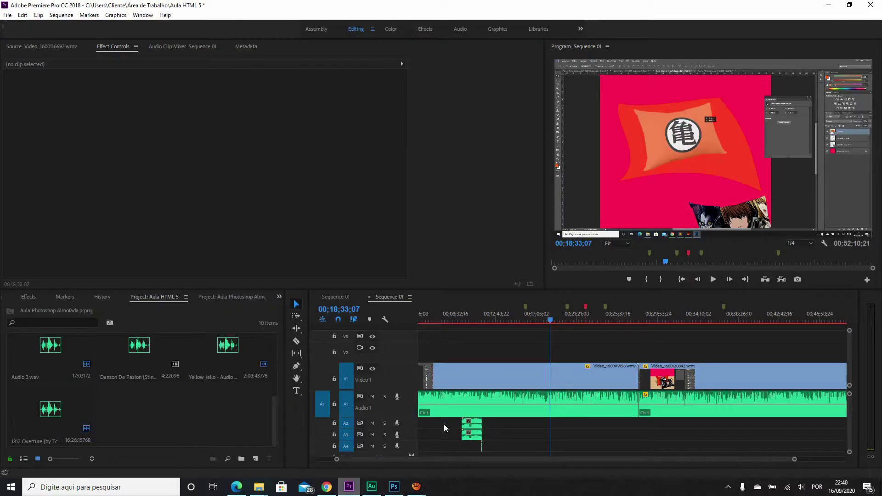
{"action": "key", "text": "backslash"}
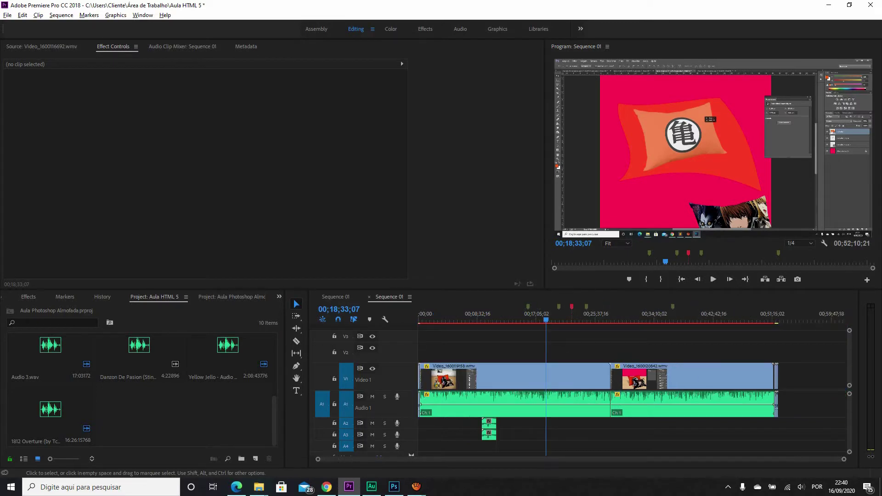
{"action": "left_click_drag", "start_coordinate": [274, 420], "coordinate": [274, 385]}
{"action": "left_click_drag", "start_coordinate": [139, 363], "coordinate": [810, 382]}
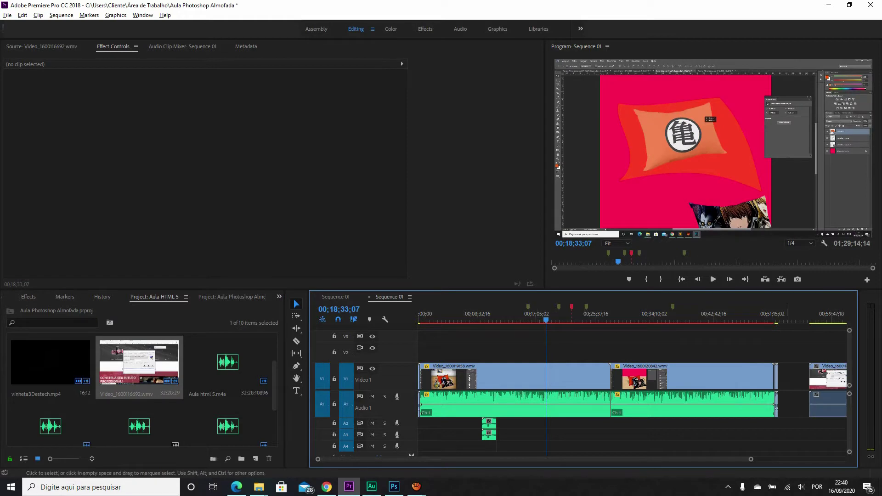
{"action": "scroll", "coordinate": [752, 381], "scroll_direction": "down", "scroll_amount": 2}
{"action": "scroll", "coordinate": [752, 382], "scroll_direction": "up", "scroll_amount": 3}
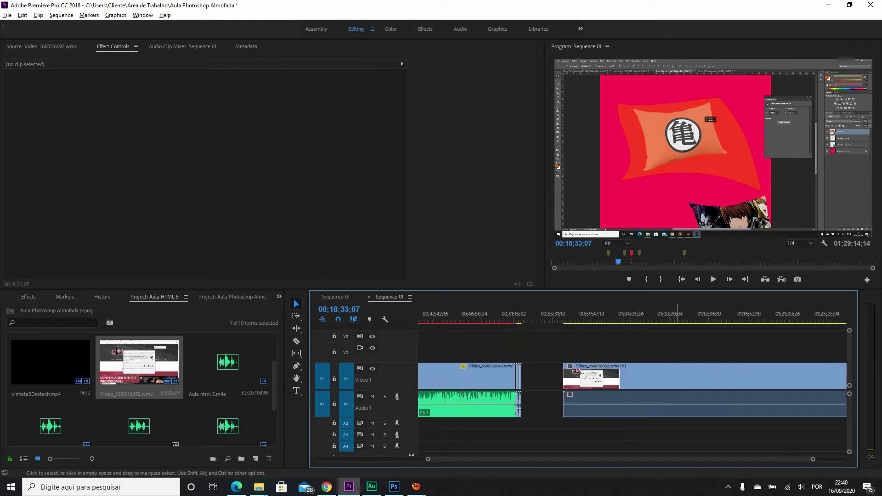
- Select and deselect the added Video_1600116692.wmv clip to check that its video and audio are linked
{"action": "left_click", "coordinate": [637, 381]}
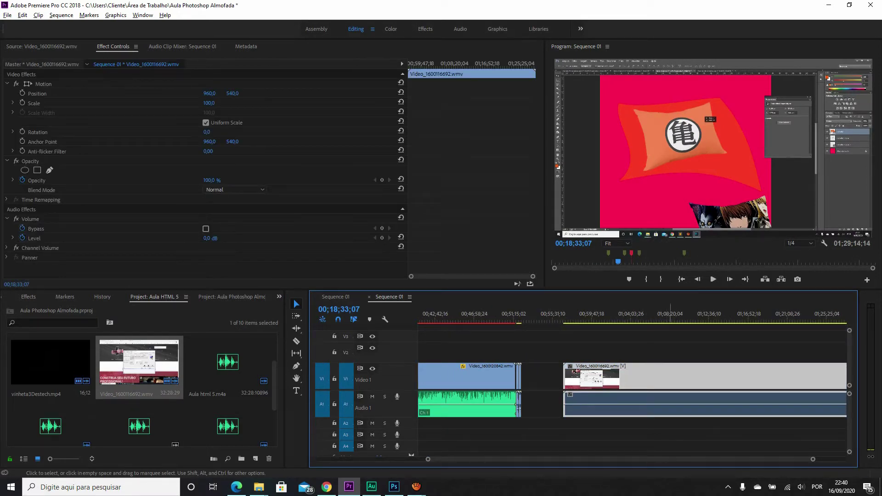
{"action": "left_click", "coordinate": [672, 433]}
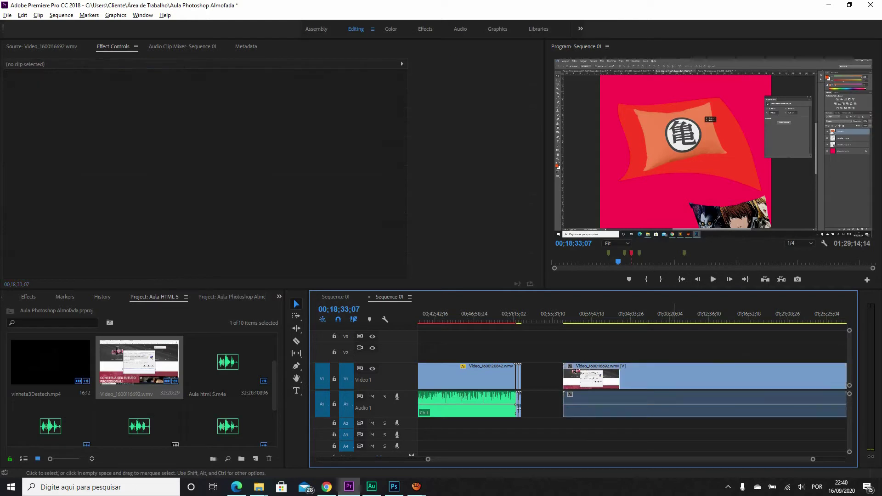
{"action": "left_click", "coordinate": [674, 379]}
{"action": "left_click", "coordinate": [675, 433]}
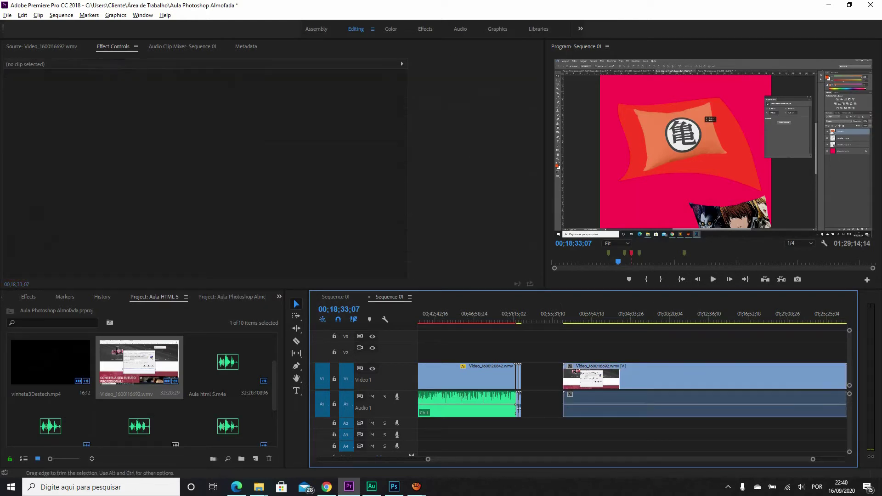
- Lock the Video 1 track and try shifting the added clip's audio on Audio 1 independently of its video
{"action": "left_click", "coordinate": [334, 379]}
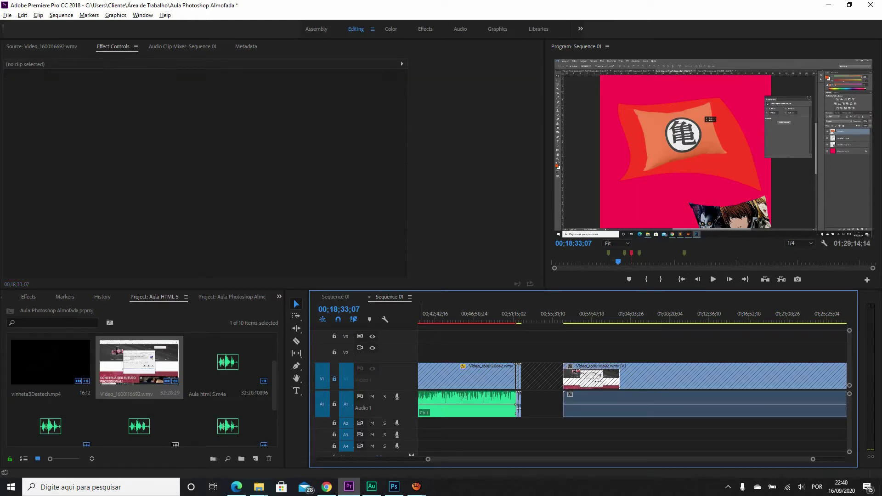
{"action": "left_click_drag", "start_coordinate": [591, 404], "coordinate": [624, 406]}
{"action": "double_click", "coordinate": [625, 406]}
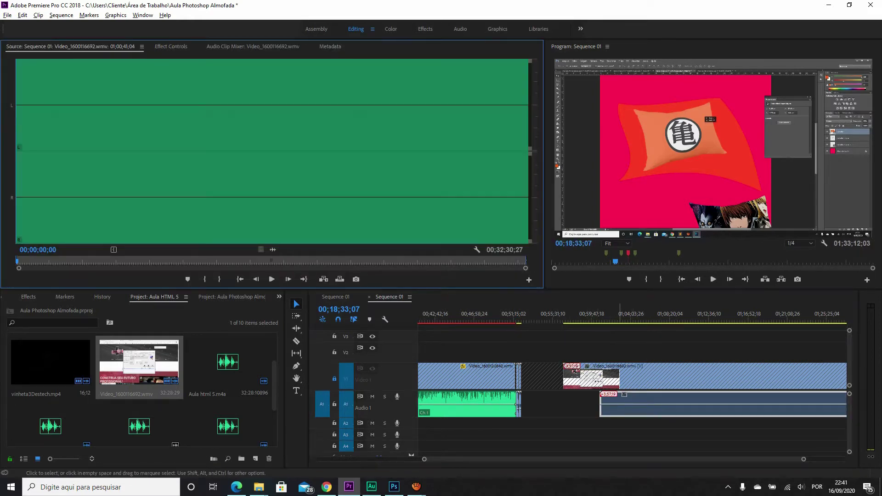
{"action": "left_click_drag", "start_coordinate": [679, 407], "coordinate": [667, 406]}
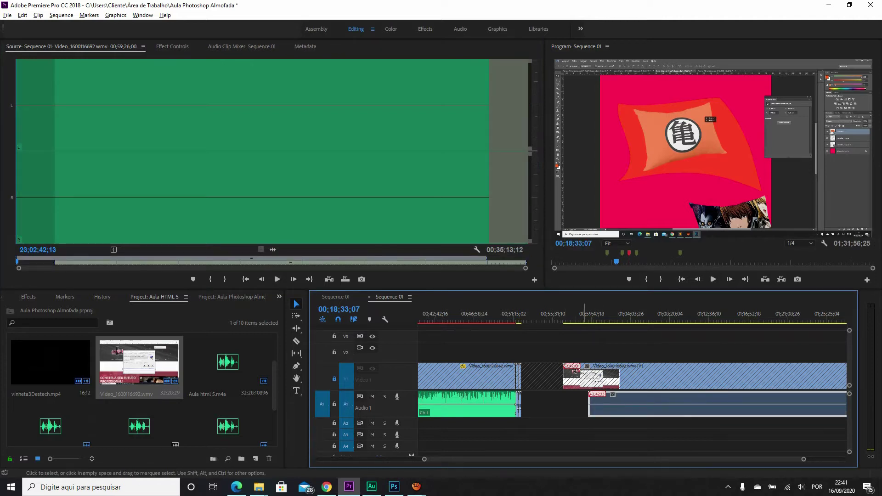
{"action": "mouse_move", "coordinate": [645, 406]}
{"action": "left_mouse_down"}
{"action": "mouse_move", "coordinate": [628, 407]}
{"action": "mouse_move", "coordinate": [655, 407]}
{"action": "left_mouse_up"}
- Delete the added clip's audio, and undo the deletion, the audio shifts and the Video 1 lock
{"action": "key", "text": "Delete"}
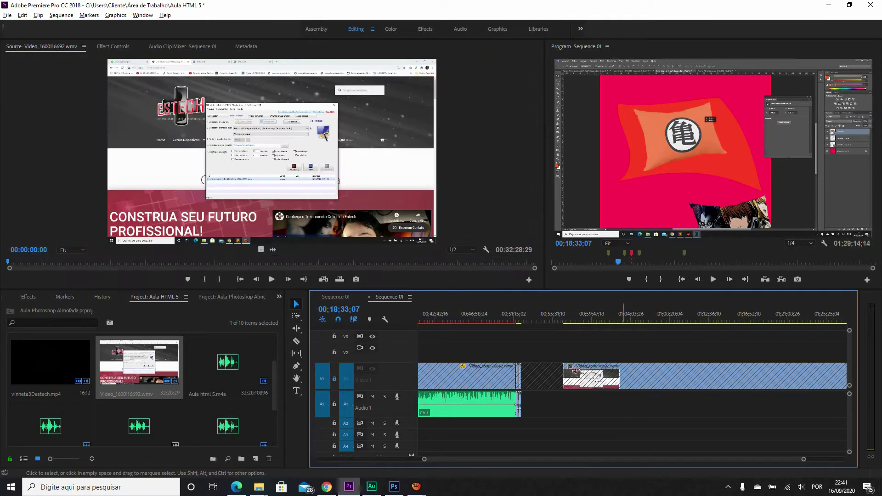
{"action": "key", "text": "ctrl+z"}
{"action": "key", "text": "ctrl+z"}
{"action": "key", "text": "ctrl+z"}
{"action": "key", "text": "ctrl+z"}
{"action": "key", "text": "ctrl+z"}
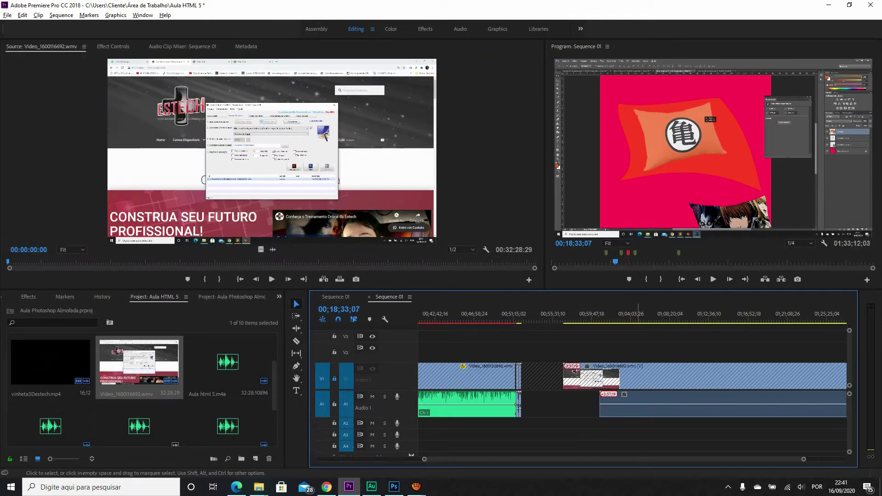
- Try deleting the whole added Video_1600116692.wmv clip with its linked audio from the timeline
{"action": "left_click", "coordinate": [638, 382]}
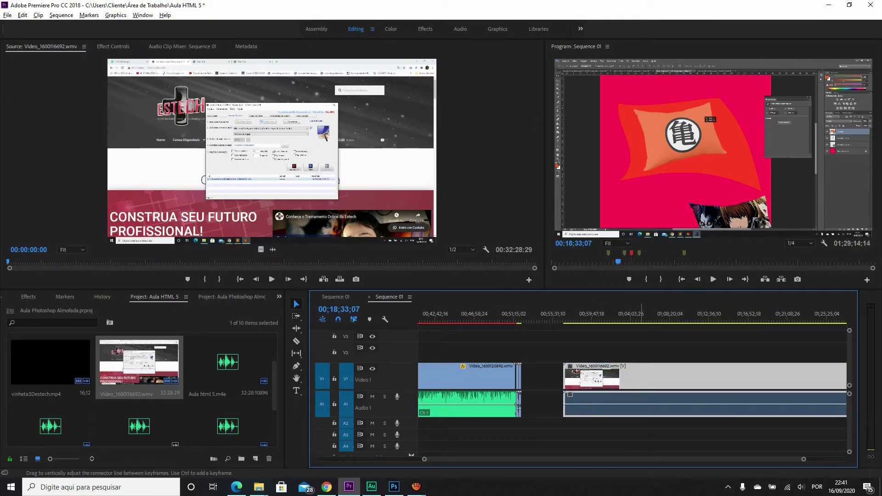
{"action": "key", "text": "Delete"}
{"action": "key", "text": "ctrl+z"}
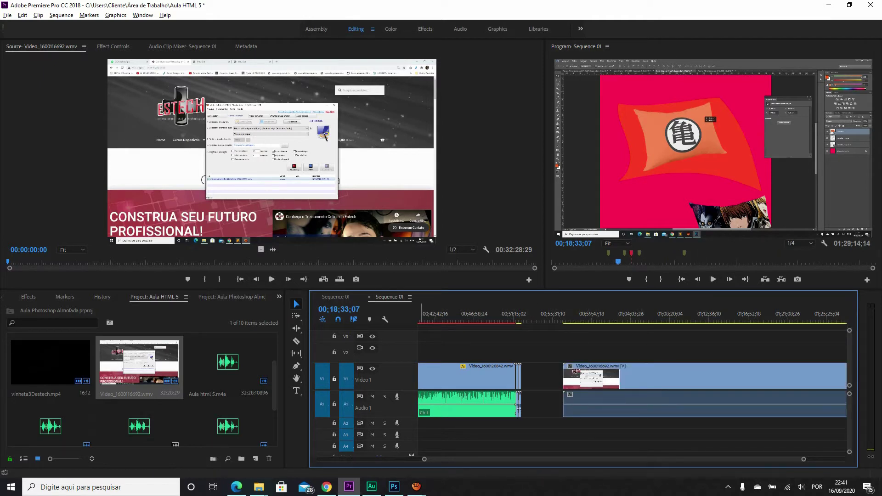
- Lock the Video 1 track
{"action": "left_click", "coordinate": [334, 379]}
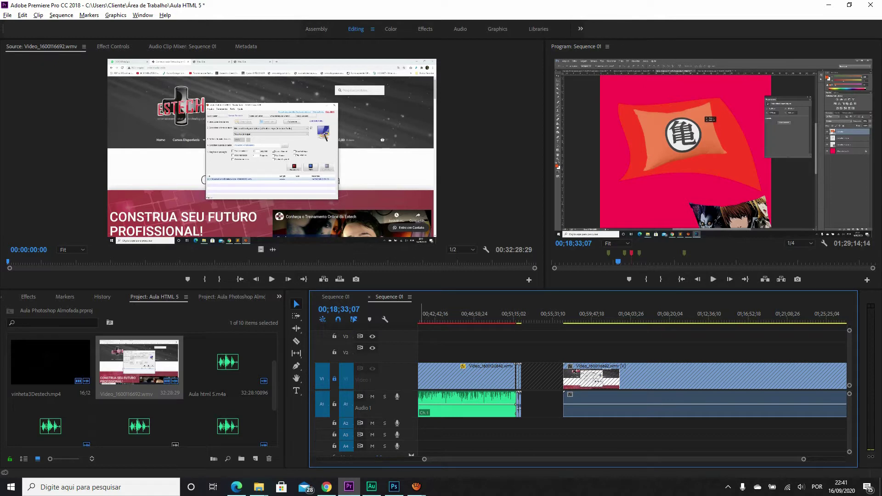
- Unlock the Video 1 track and lock the Audio 1 track
{"action": "left_click", "coordinate": [334, 403]}
{"action": "left_click", "coordinate": [334, 379]}
{"action": "left_click", "coordinate": [334, 404]}
{"action": "left_click", "coordinate": [334, 404]}
- Try shifting the added Video_1600116692.wmv clip's video forward on Video 1 independently of its audio, and delete that video
{"action": "double_click", "coordinate": [654, 376]}
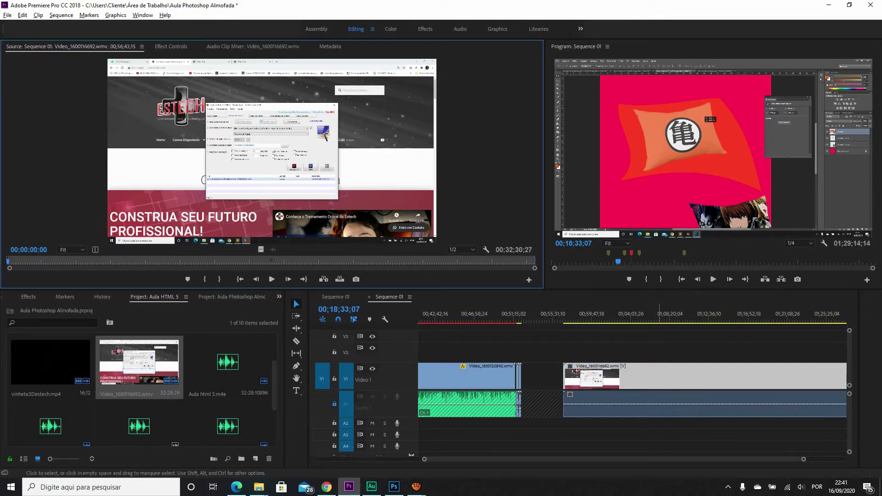
{"action": "left_click_drag", "start_coordinate": [612, 378], "coordinate": [677, 378]}
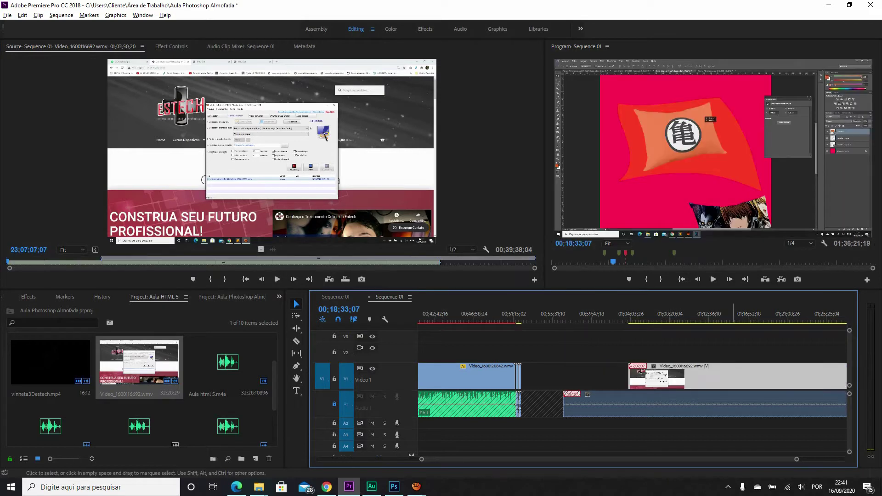
{"action": "key", "text": "Delete"}
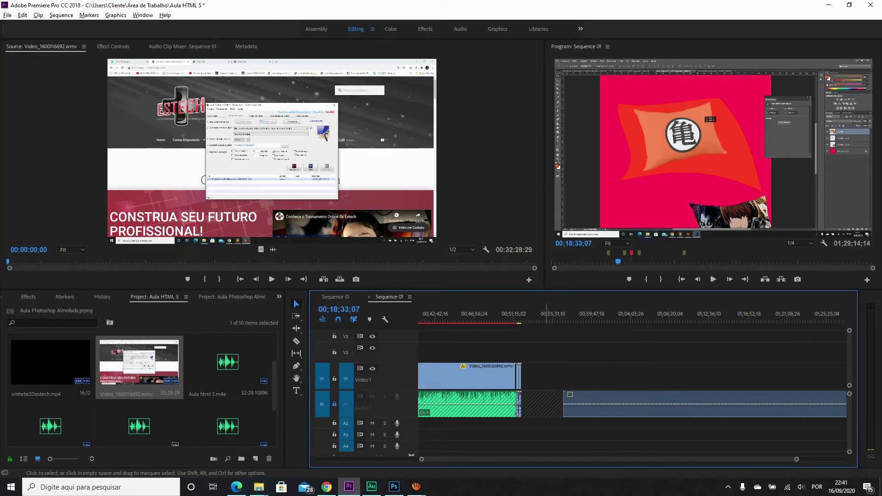
- Undo the deletion and shift of the added clip's video, and unlock the Audio 1 track
{"action": "left_click", "coordinate": [334, 404]}
{"action": "left_click", "coordinate": [334, 403]}
{"action": "key", "text": "ctrl+z"}
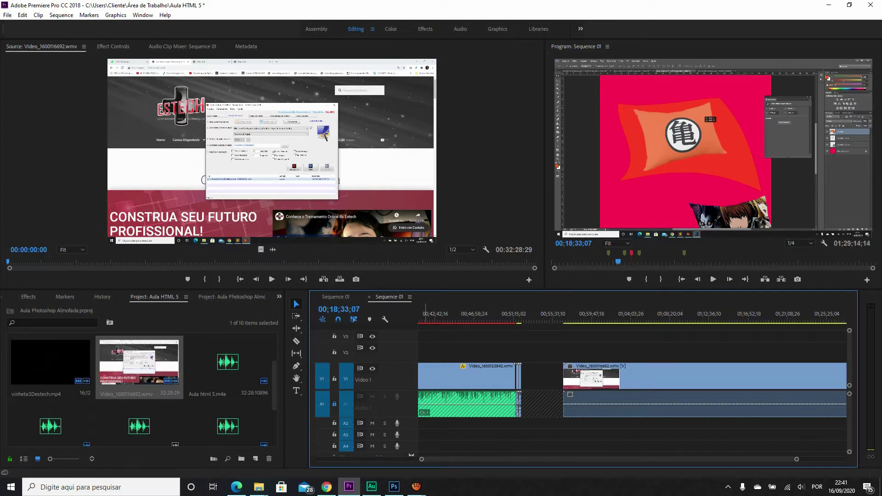
{"action": "left_click", "coordinate": [334, 403]}
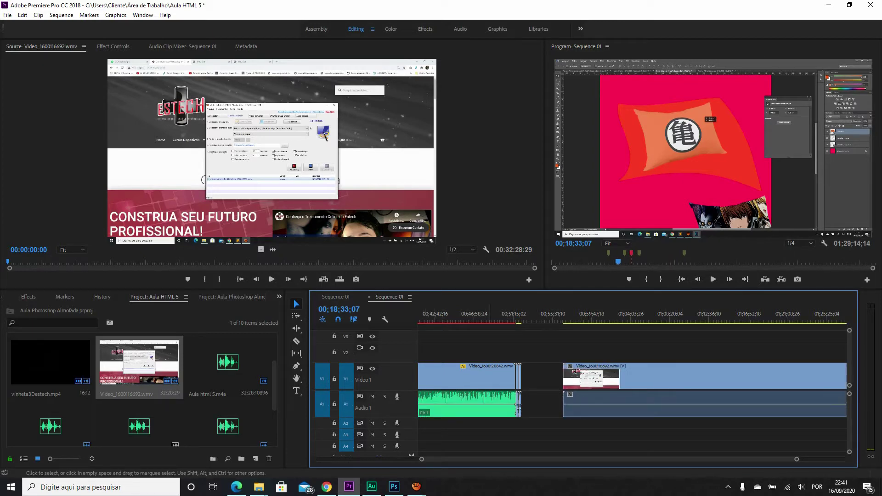
- Switch to Audition and re-enable the right channel of Yellow Jello - Audio Hertz.mp3
{"action": "left_click", "coordinate": [372, 486]}
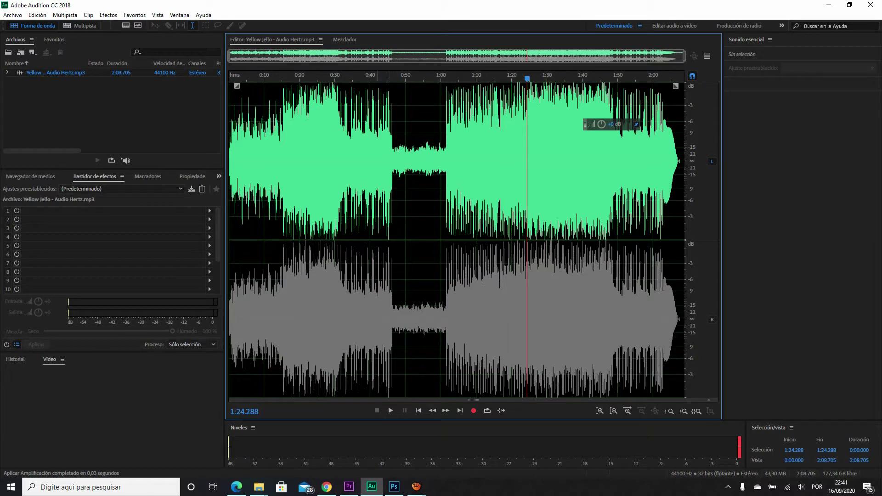
{"action": "left_click", "coordinate": [394, 160]}
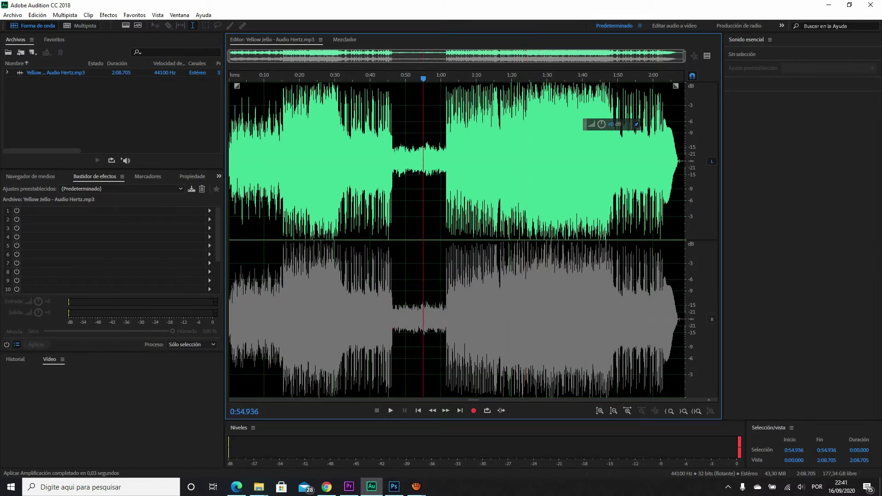
{"action": "left_click", "coordinate": [711, 319]}
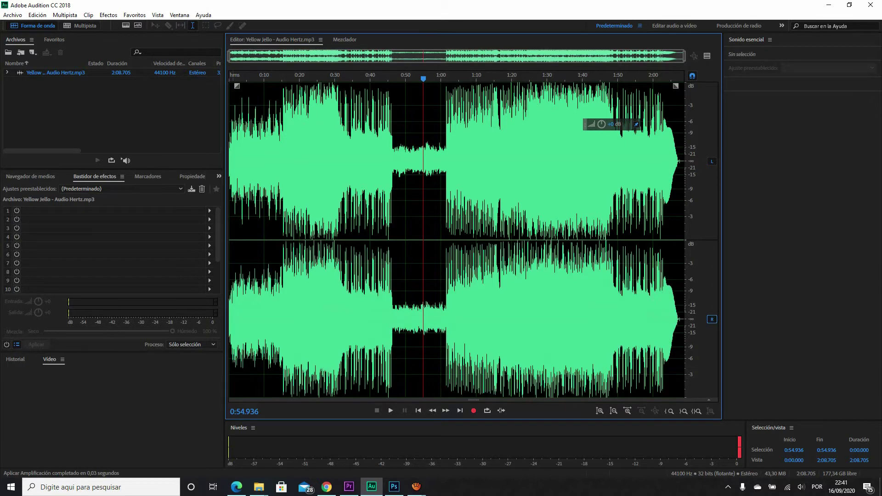
- Apply a linear fade-in with value 0 over the track's opening section, and move the playhead to 0:53.638
{"action": "left_click_drag", "start_coordinate": [236, 86], "coordinate": [235, 161]}
{"action": "mouse_move", "coordinate": [676, 85]}
{"action": "left_mouse_down"}
{"action": "mouse_move", "coordinate": [672, 97]}
{"action": "mouse_move", "coordinate": [643, 107]}
{"action": "mouse_move", "coordinate": [664, 108]}
{"action": "mouse_move", "coordinate": [675, 87]}
{"action": "left_mouse_up"}
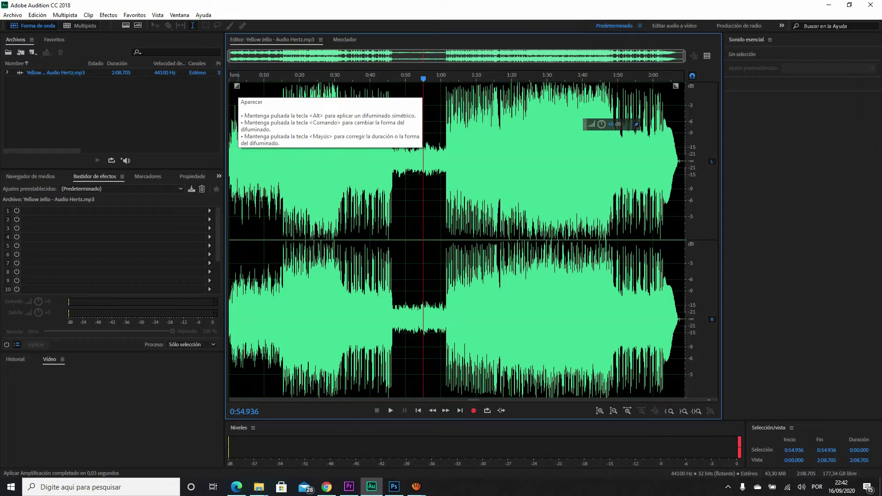
{"action": "left_click_drag", "start_coordinate": [237, 85], "coordinate": [276, 86]}
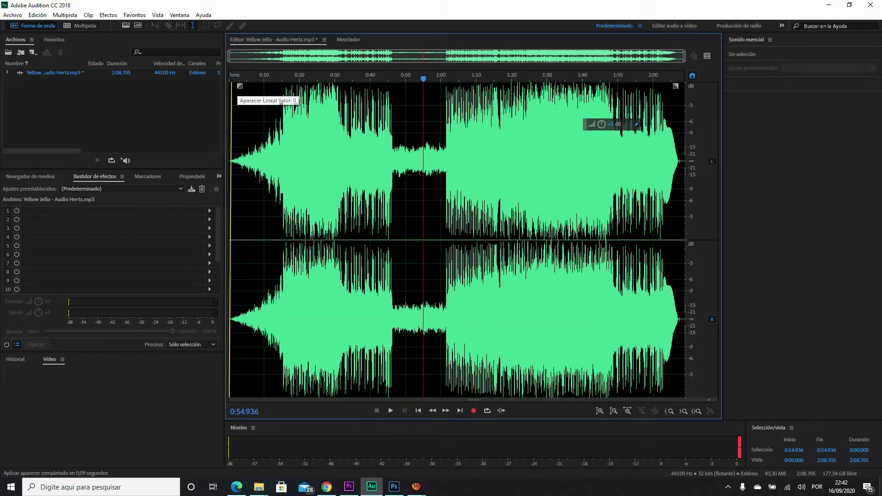
{"action": "mouse_move", "coordinate": [423, 78]}
{"action": "left_mouse_down"}
{"action": "mouse_move", "coordinate": [401, 78]}
{"action": "mouse_move", "coordinate": [418, 78]}
{"action": "left_mouse_up"}
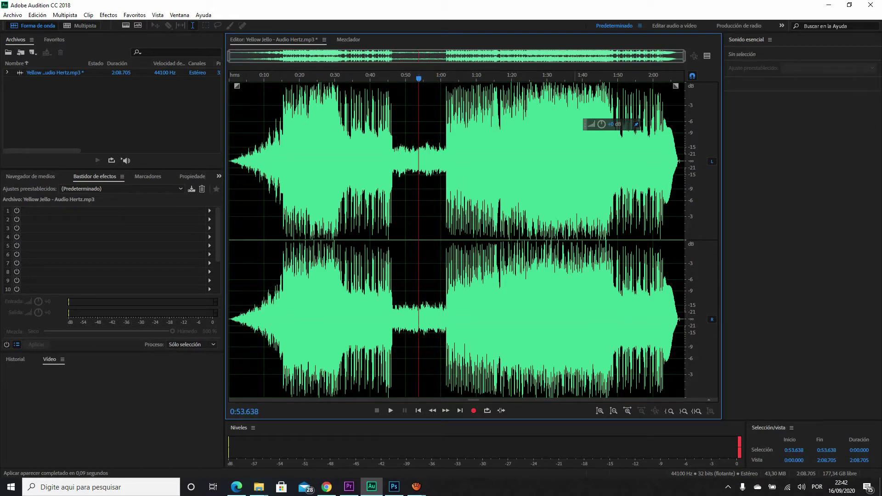
- Move the volume HUD below the quiet passage, and lower the volume of the whole selected waveform in stages
{"action": "left_click_drag", "start_coordinate": [586, 124], "coordinate": [408, 204]}
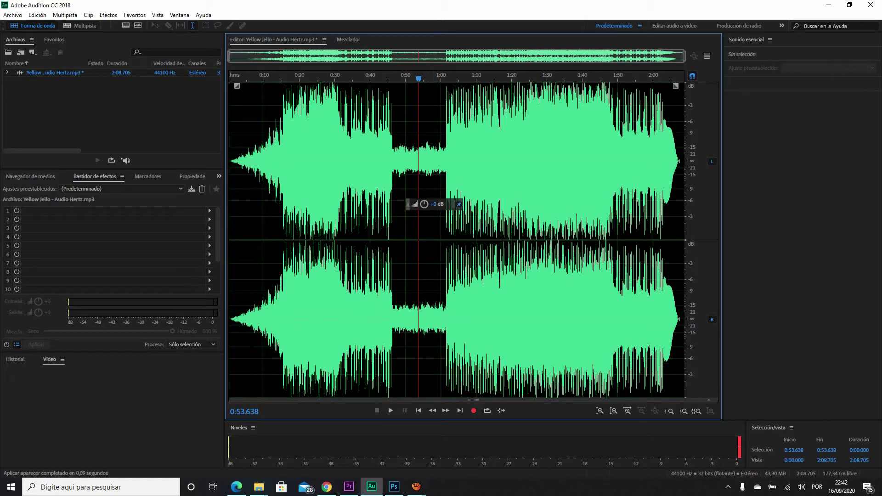
{"action": "left_click_drag", "start_coordinate": [424, 203], "coordinate": [437, 229]}
{"action": "key", "text": "ctrl+a"}
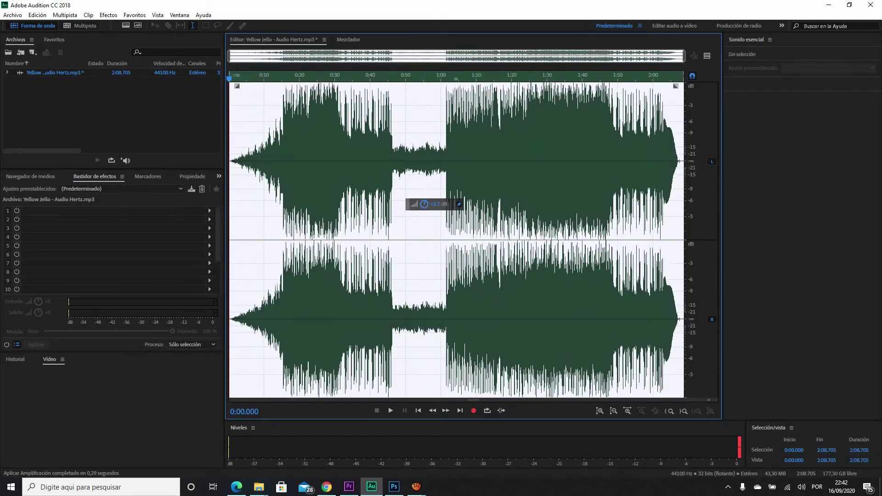
{"action": "mouse_move", "coordinate": [424, 204]}
{"action": "left_mouse_down"}
{"action": "mouse_move", "coordinate": [424, 237]}
{"action": "mouse_move", "coordinate": [423, 204]}
{"action": "mouse_move", "coordinate": [411, 204]}
{"action": "mouse_move", "coordinate": [444, 204]}
{"action": "mouse_move", "coordinate": [417, 204]}
{"action": "left_mouse_up"}
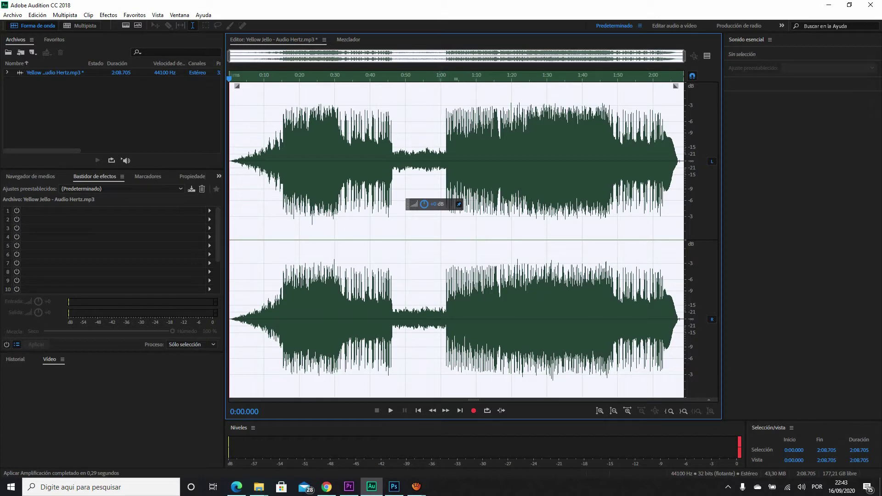
{"action": "mouse_move", "coordinate": [433, 204]}
{"action": "left_mouse_down"}
{"action": "mouse_move", "coordinate": [448, 204]}
{"action": "mouse_move", "coordinate": [429, 204]}
{"action": "left_mouse_up"}
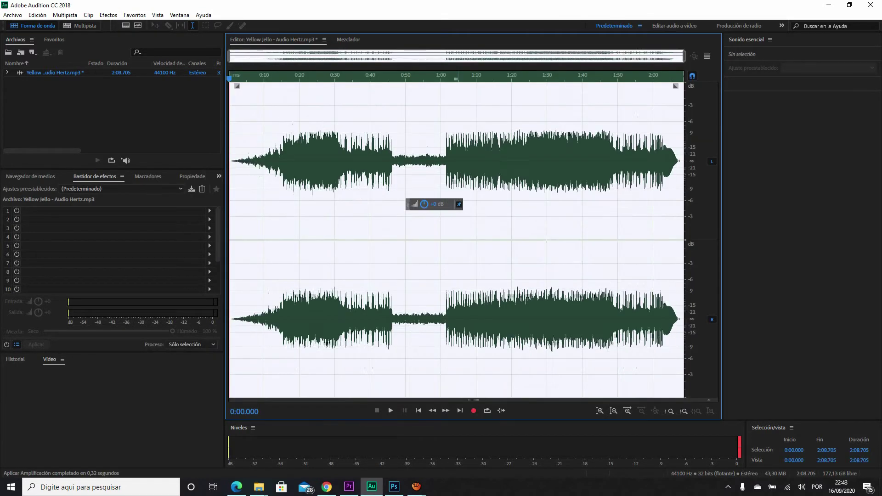
- Raise the whole waveform's volume sharply, and undo all the volume changes and the fade-in
{"action": "left_click", "coordinate": [423, 213]}
{"action": "left_click_drag", "start_coordinate": [433, 204], "coordinate": [455, 204]}
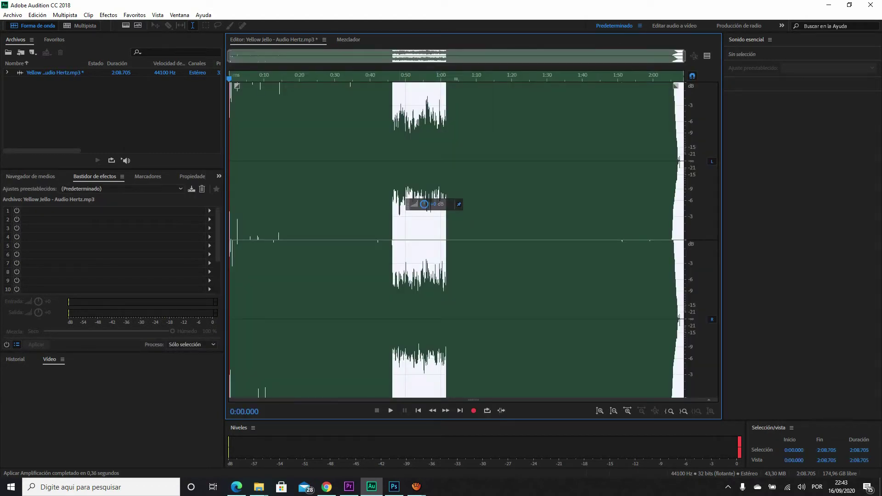
{"action": "key", "text": "ctrl+z"}
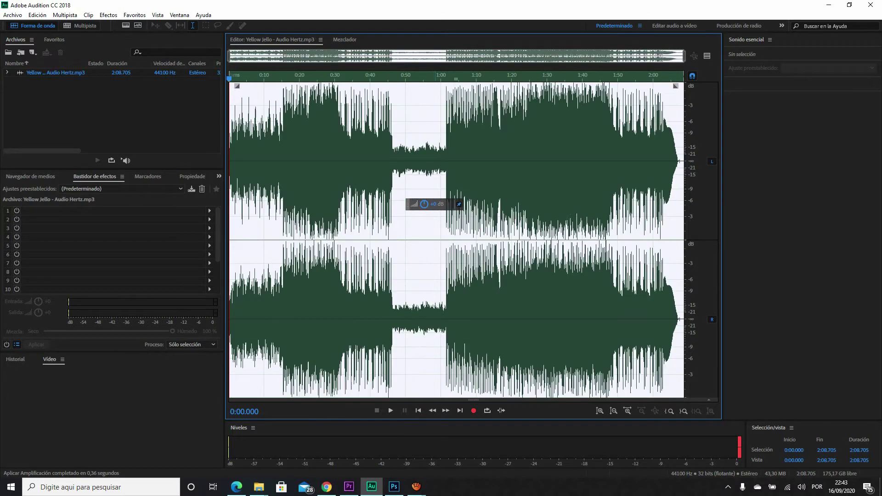
- Amplify the whole waveform by 12 dB and by a further 2 dB
{"action": "left_click", "coordinate": [435, 204]}
{"action": "type", "text": "12"}
{"action": "key", "text": "Return"}
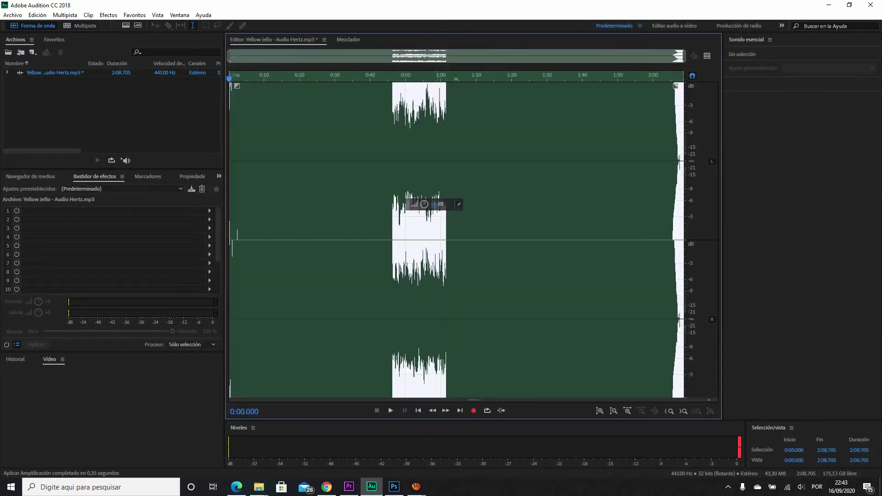
{"action": "left_click", "coordinate": [469, 193]}
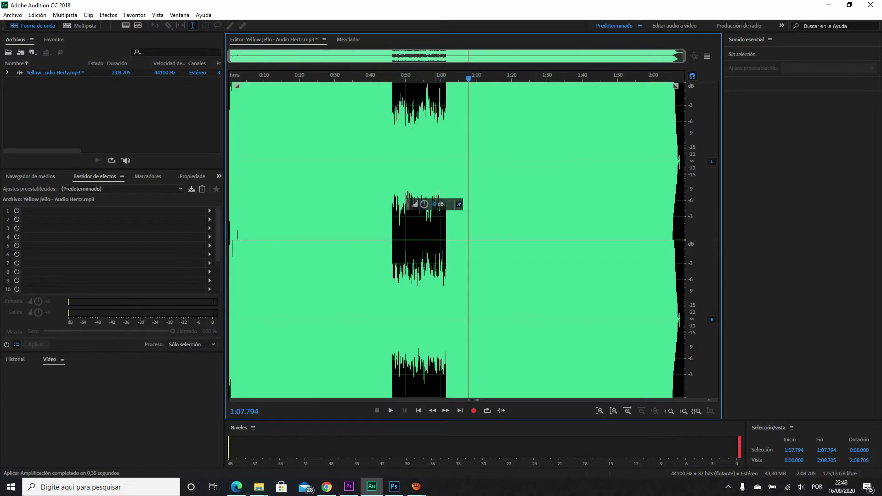
{"action": "left_click", "coordinate": [436, 204]}
{"action": "type", "text": "2"}
{"action": "key", "text": "Return"}
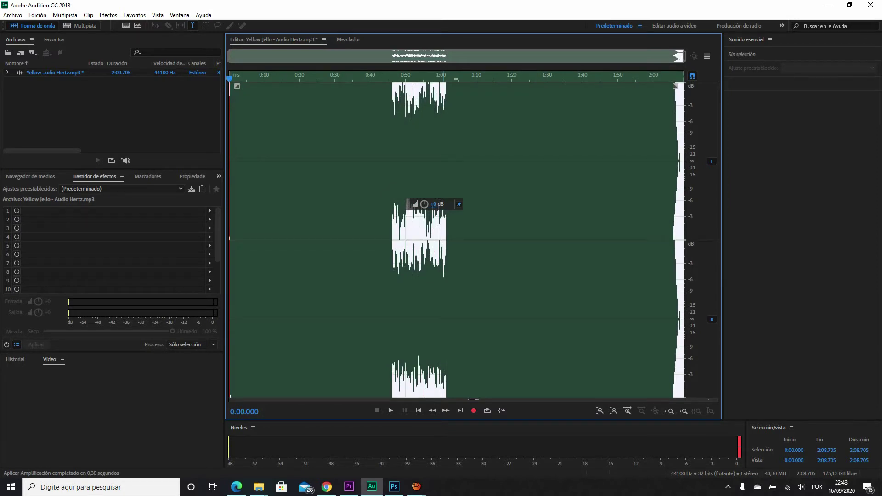
- Lower the whole waveform's volume by 10 dB, and undo all the amplification changes
{"action": "left_click", "coordinate": [433, 204]}
{"action": "type", "text": "-10"}
{"action": "key", "text": "Return"}
{"action": "left_click", "coordinate": [402, 225]}
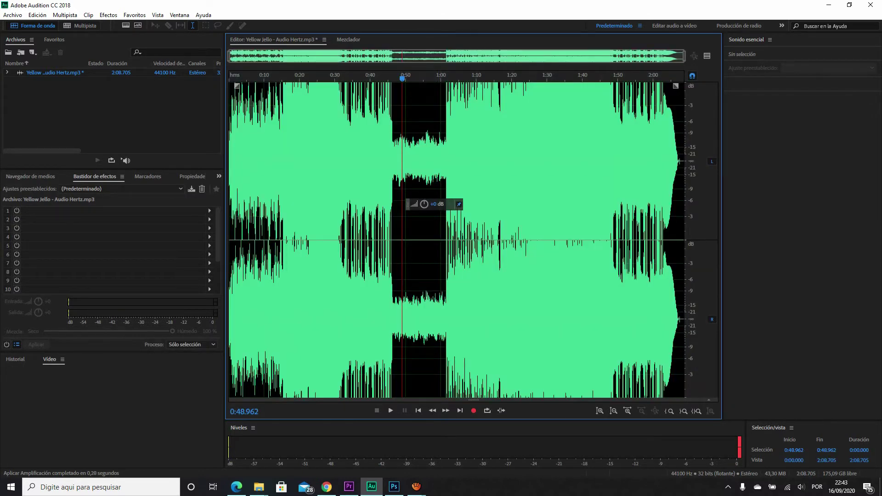
{"action": "key", "text": "ctrl+z"}
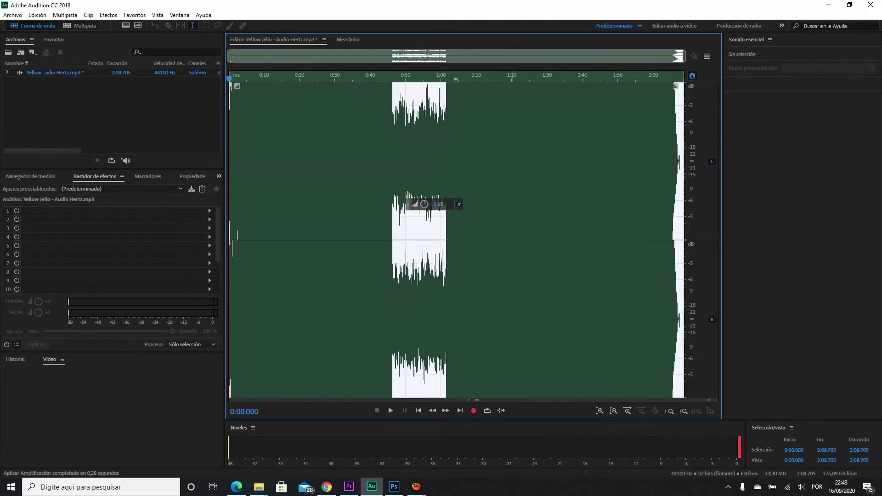
{"action": "left_click", "coordinate": [441, 248]}
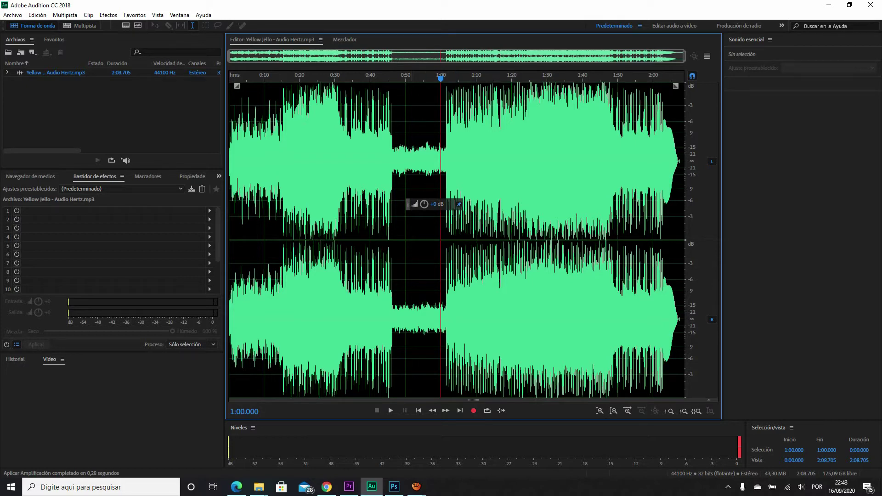
{"action": "left_click", "coordinate": [416, 486]}
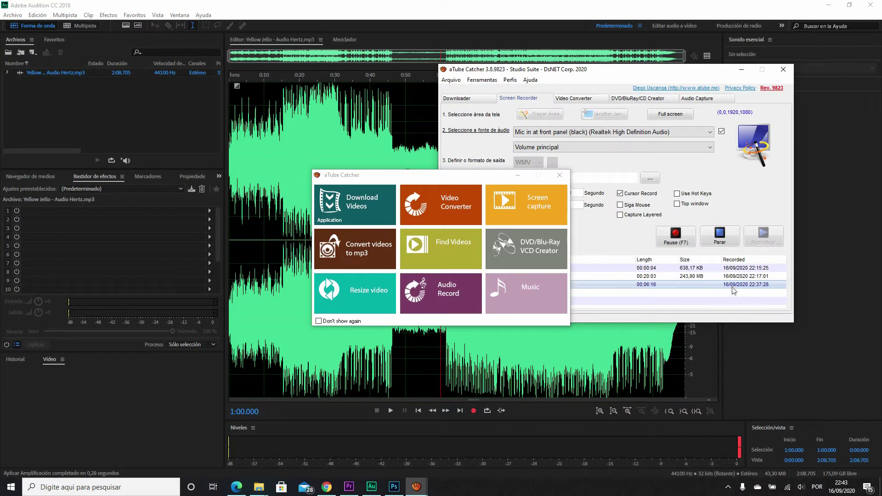
{"action": "left_click", "coordinate": [385, 129]}
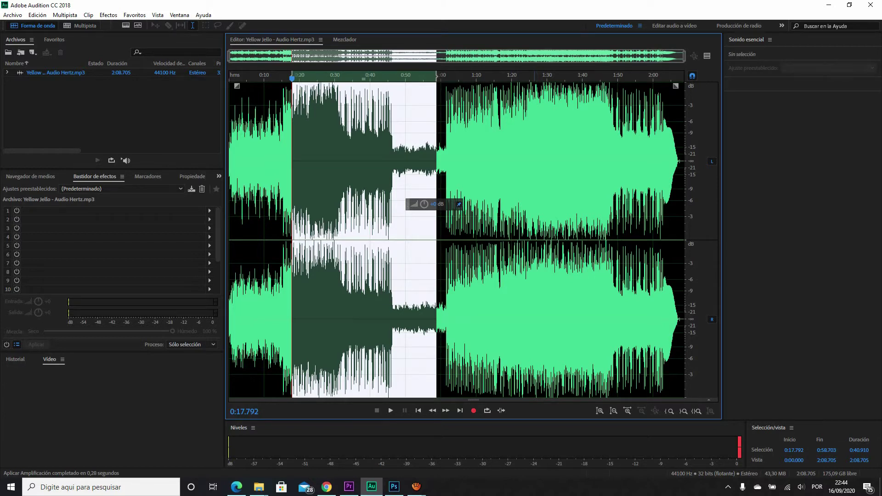
- Extend the end of the selected range starting at 0:17.792 to 1:02.339, and clear the selection
{"action": "left_click_drag", "start_coordinate": [291, 78], "coordinate": [446, 76]}
{"action": "mouse_move", "coordinate": [446, 184]}
{"action": "left_mouse_down"}
{"action": "mouse_move", "coordinate": [488, 183]}
{"action": "mouse_move", "coordinate": [449, 184]}
{"action": "left_mouse_up"}
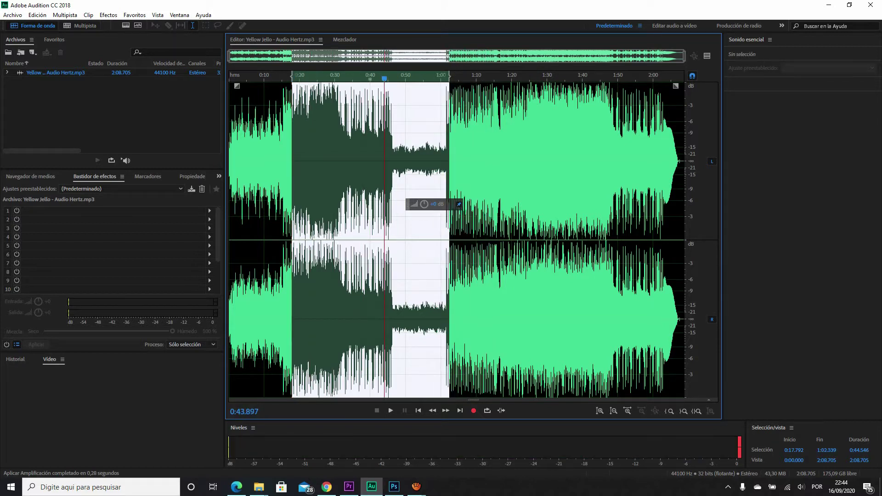
{"action": "left_click", "coordinate": [540, 184]}
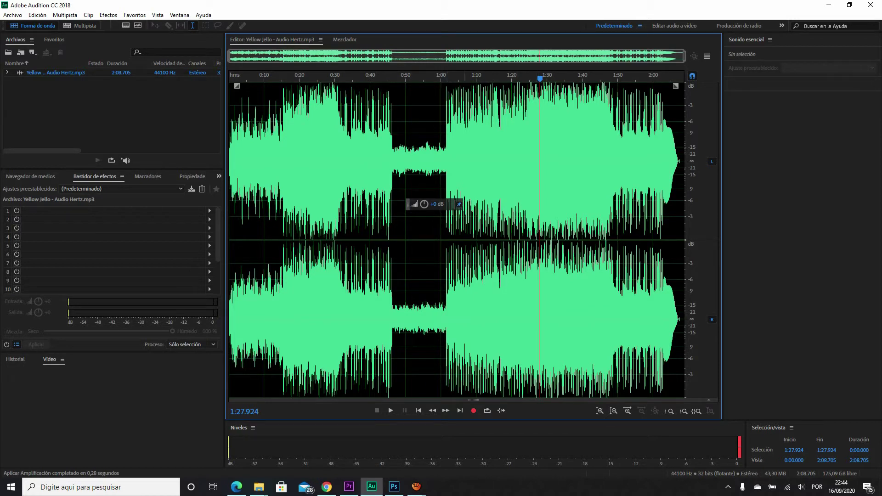
- Delete the range from 1:08.313 to 1:47.925 in both channels, and undo the deletion
{"action": "left_click", "coordinate": [494, 184]}
{"action": "left_click_drag", "start_coordinate": [470, 184], "coordinate": [610, 184]}
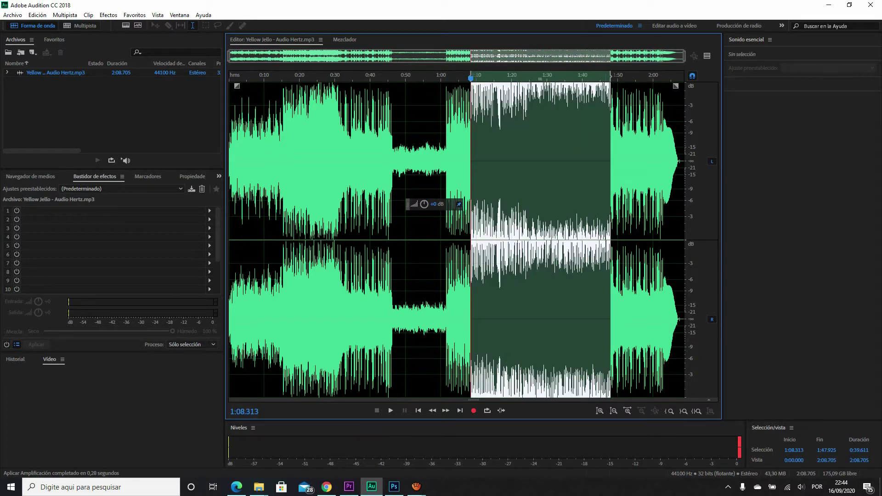
{"action": "key", "text": "Delete"}
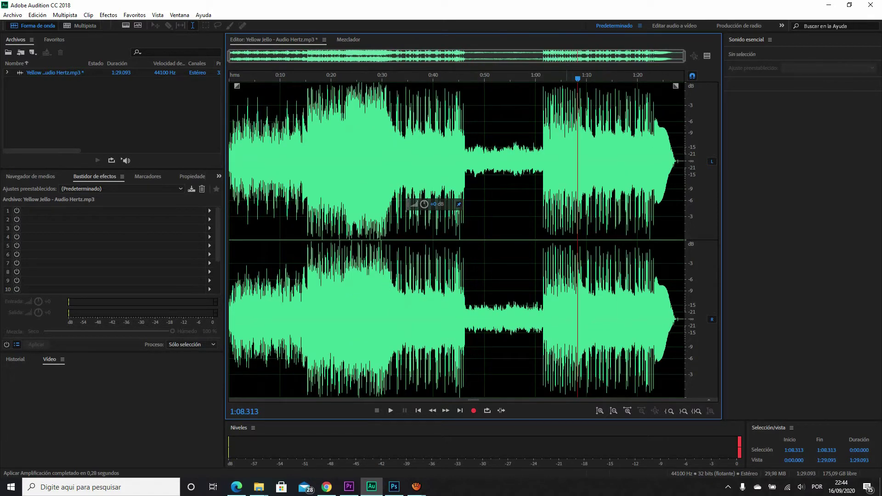
{"action": "key", "text": "ctrl+z"}
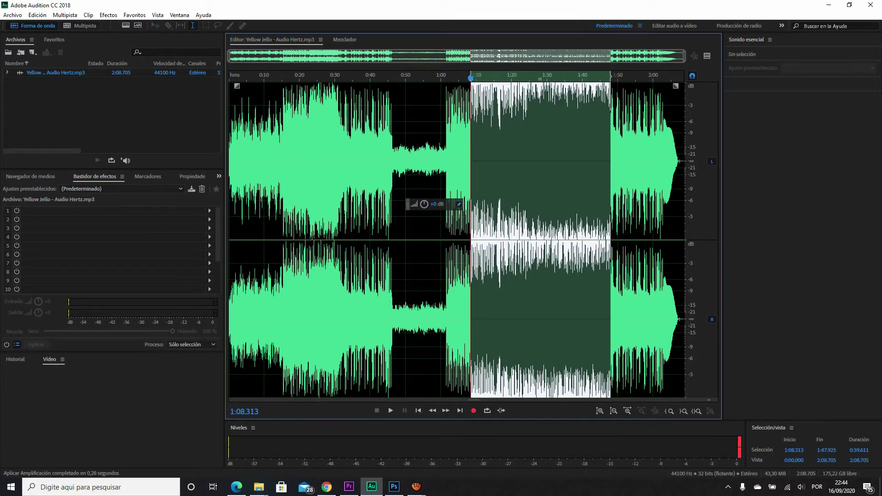
- Delete most of the quiet passage, from 0:48.053 to 1:01.430 in both channels, and undo the deletion
{"action": "left_click", "coordinate": [463, 235]}
{"action": "left_click_drag", "start_coordinate": [398, 184], "coordinate": [446, 183]}
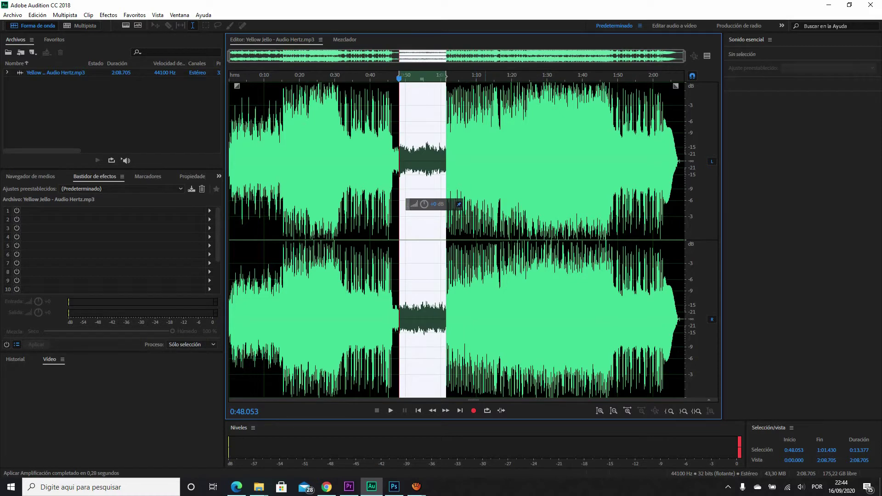
{"action": "key", "text": "Delete"}
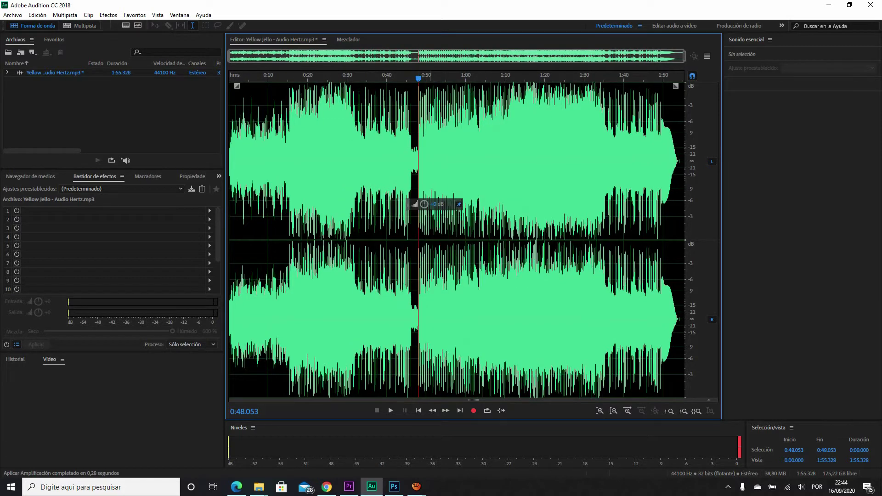
{"action": "key", "text": "ctrl+z"}
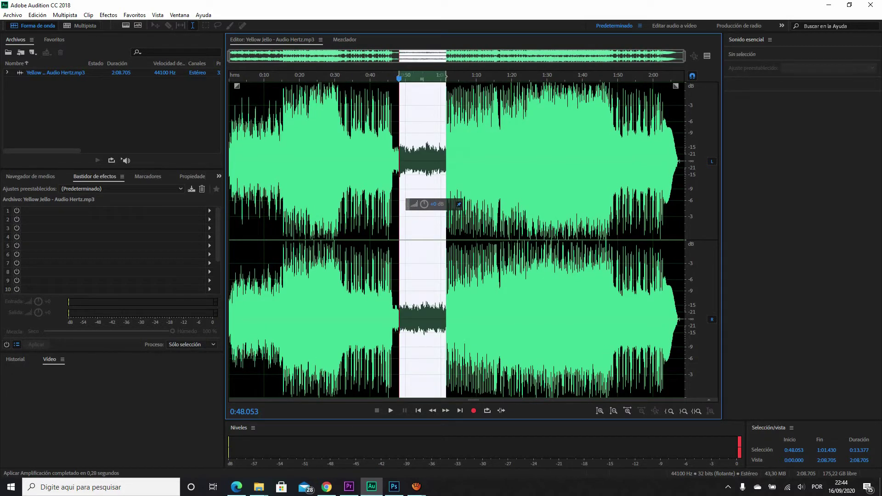
- With the left channel disabled, delete about 0:53 to 1:33 from the right channel, and select 1:00.000 to 1:23.638 within the gap
{"action": "left_click", "coordinate": [712, 161]}
{"action": "left_click_drag", "start_coordinate": [416, 321], "coordinate": [559, 322]}
{"action": "key", "text": "Delete"}
{"action": "left_click", "coordinate": [570, 322]}
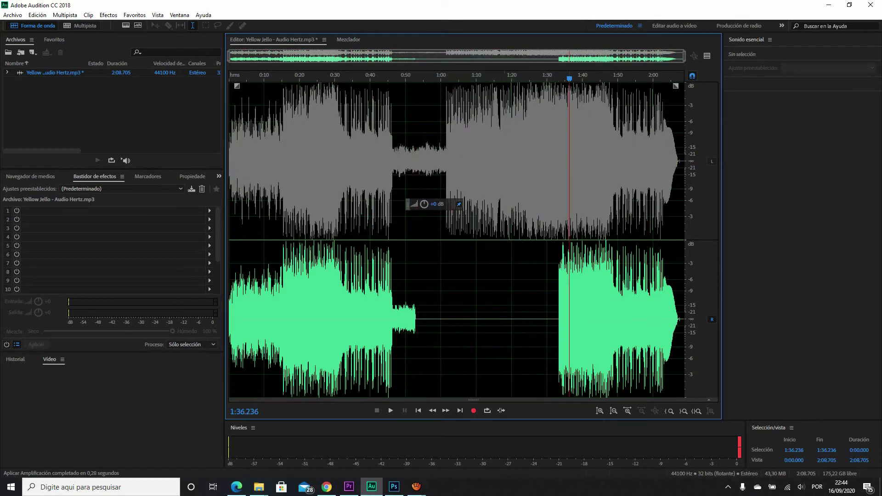
{"action": "left_click_drag", "start_coordinate": [441, 321], "coordinate": [525, 322]}
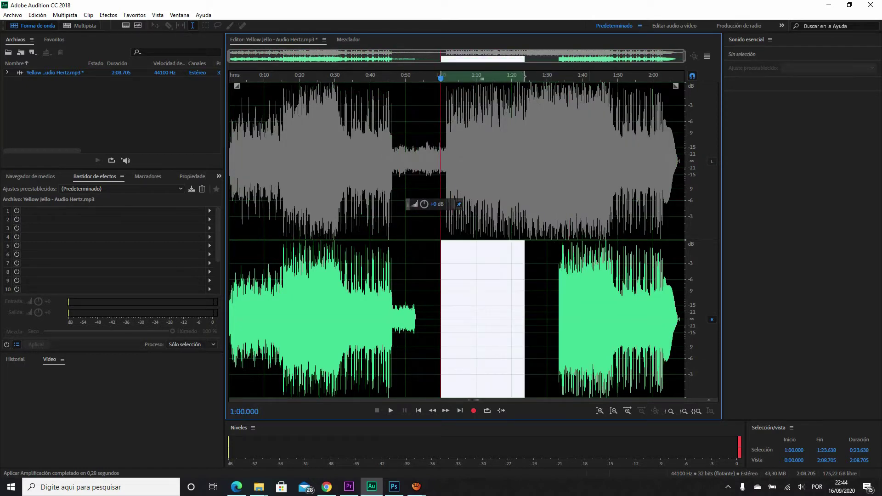
- Undo the right-channel deletion, clear the selection, and re-enable the left channel
{"action": "key", "text": "ctrl+z"}
{"action": "left_click", "coordinate": [537, 322]}
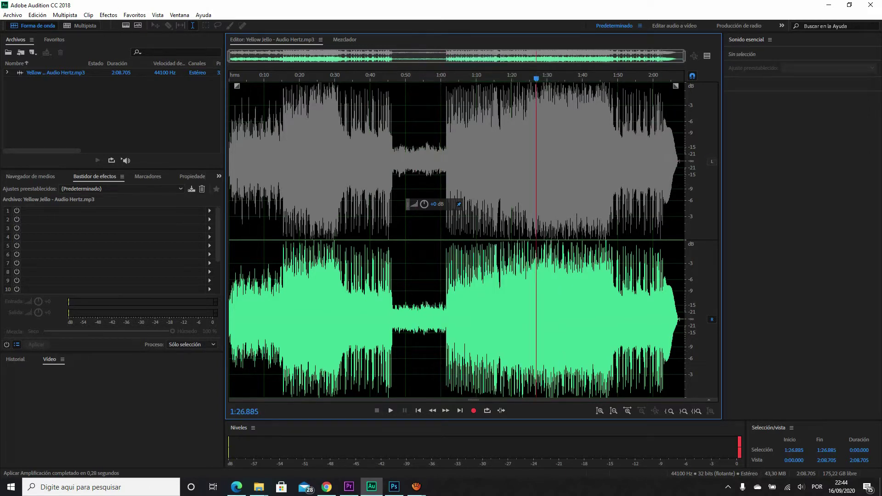
{"action": "left_click", "coordinate": [713, 161]}
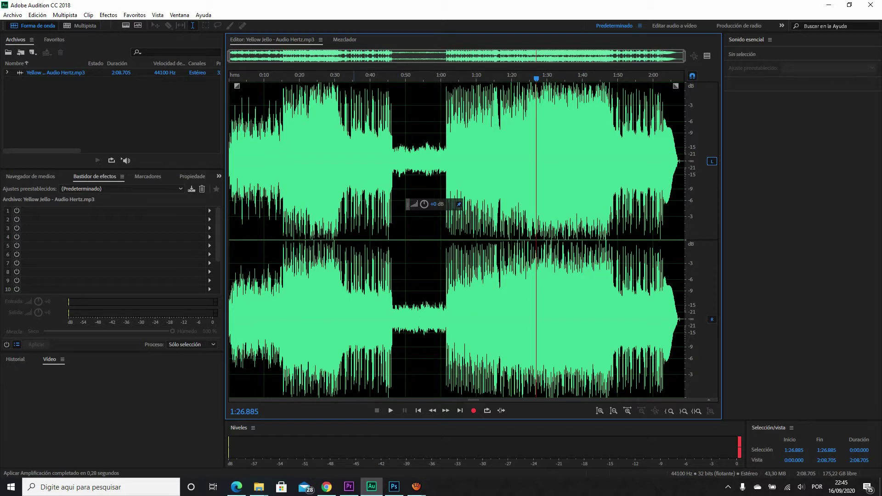
- Switch to Premiere Pro and then to aTube Catcher, and stop the running screen recording
{"action": "left_click", "coordinate": [349, 486]}
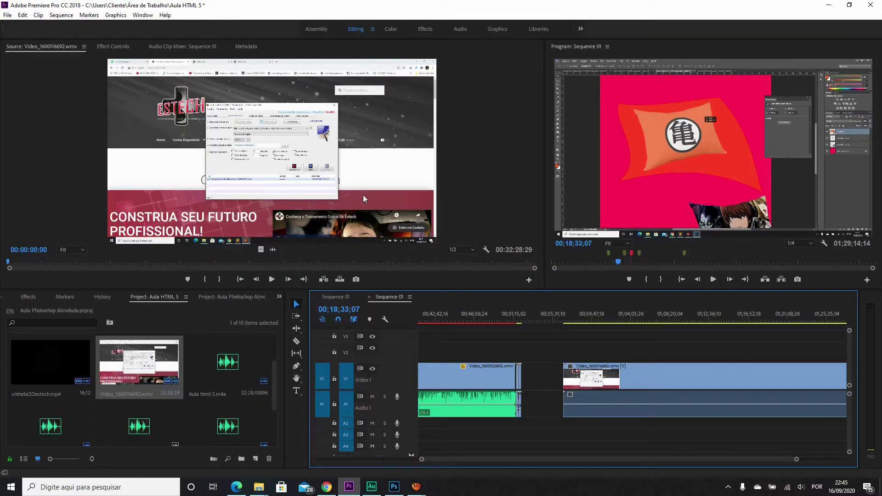
{"action": "left_click", "coordinate": [416, 486]}
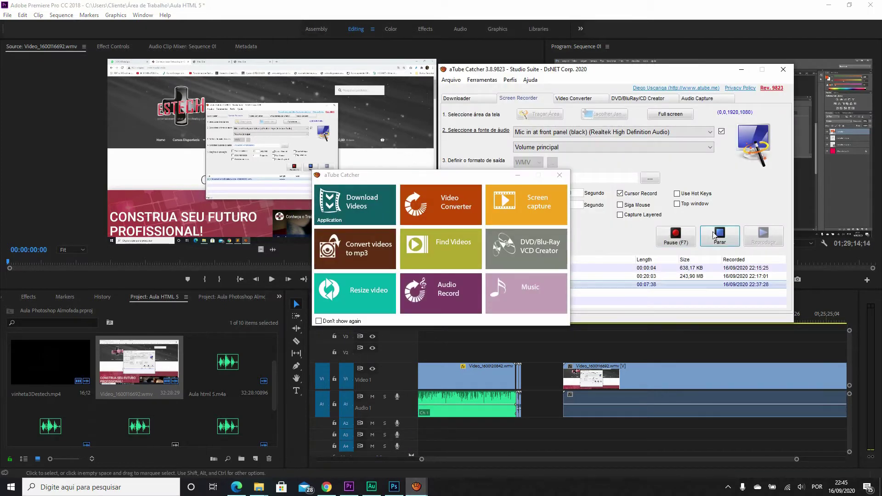
{"action": "left_click", "coordinate": [720, 235]}
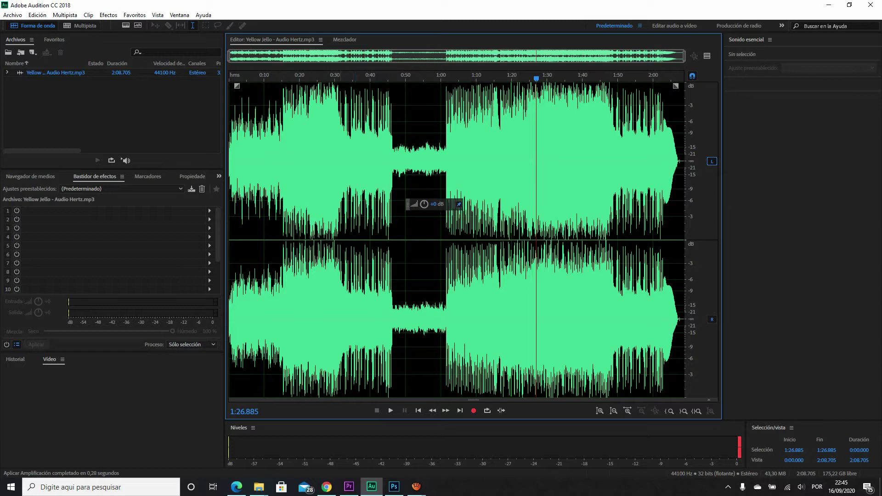
- Record microphone audio over both channels from 0:46.754 to 1:19.912, and clear the resulting selection
{"action": "left_click", "coordinate": [400, 176]}
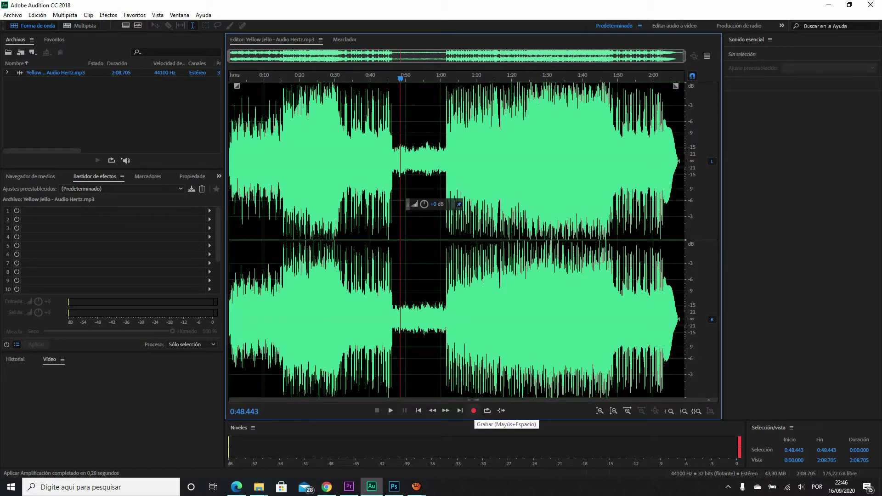
{"action": "left_click", "coordinate": [433, 411]}
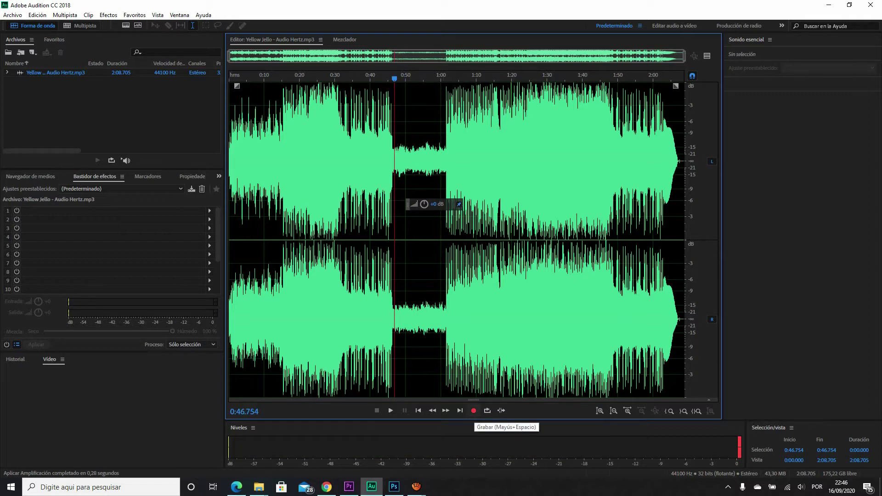
{"action": "left_click", "coordinate": [474, 411]}
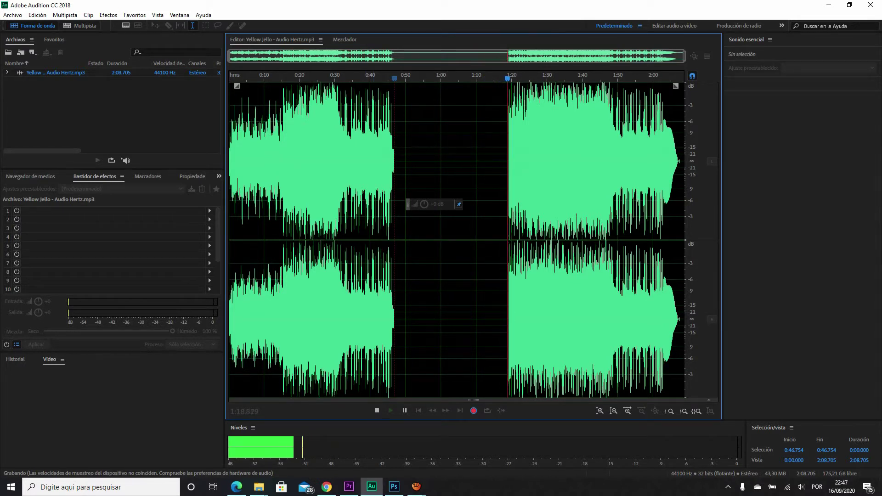
{"action": "left_click", "coordinate": [377, 410]}
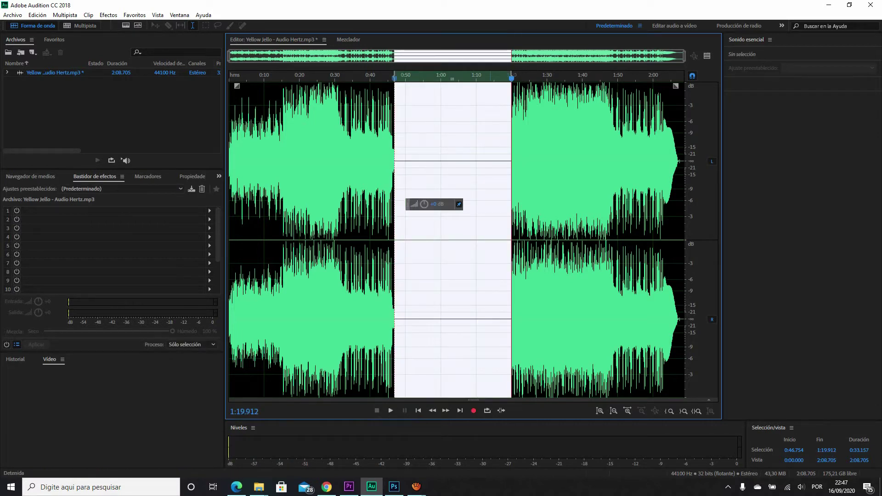
{"action": "left_click", "coordinate": [449, 276]}
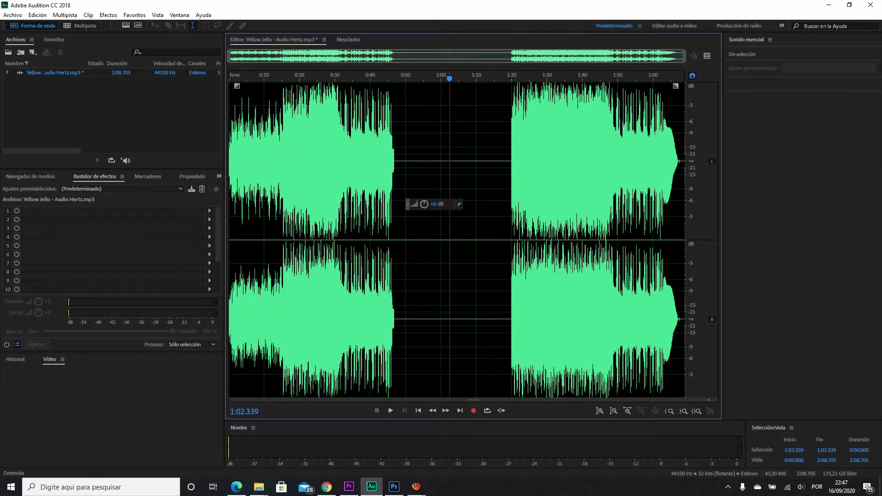
- Check the running screen recording in aTube Catcher, and return to Audition with the playhead at 0:50.000
{"action": "left_click", "coordinate": [417, 486]}
{"action": "left_click", "coordinate": [367, 455]}
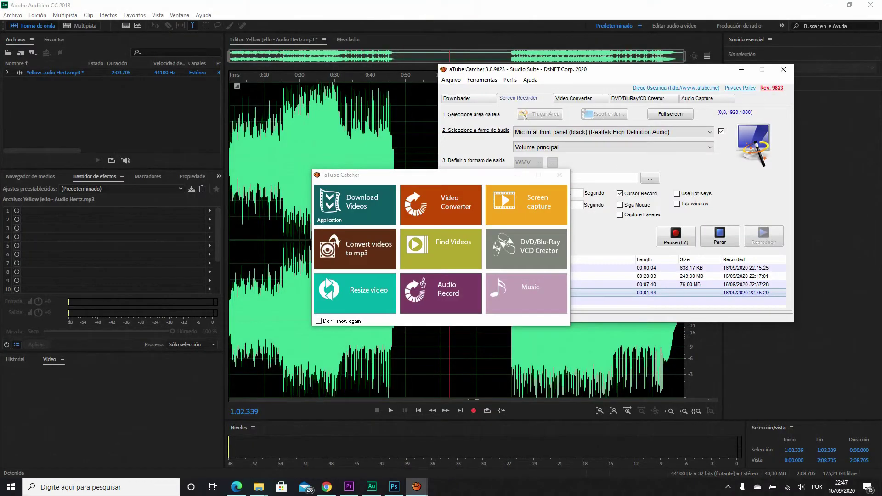
{"action": "left_click", "coordinate": [405, 107]}
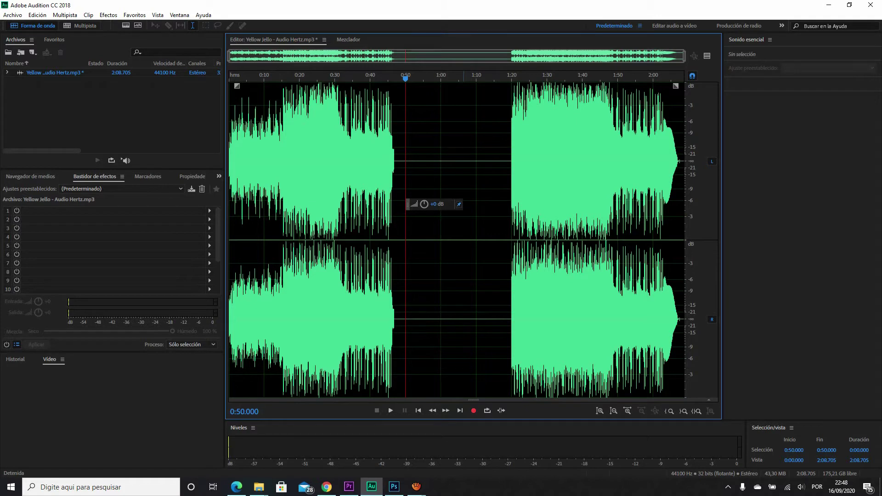
- Select several ranges of the recorded passage in both channels, ending with 0:50.000 to 1:13.119
{"action": "left_click_drag", "start_coordinate": [413, 248], "coordinate": [476, 248]}
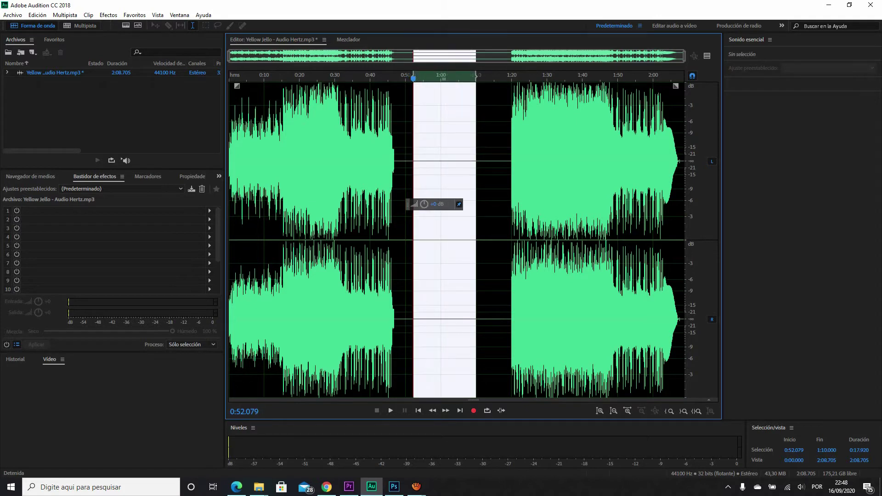
{"action": "left_click", "coordinate": [418, 248]}
{"action": "left_click", "coordinate": [401, 248]}
{"action": "left_click_drag", "start_coordinate": [401, 248], "coordinate": [484, 248]}
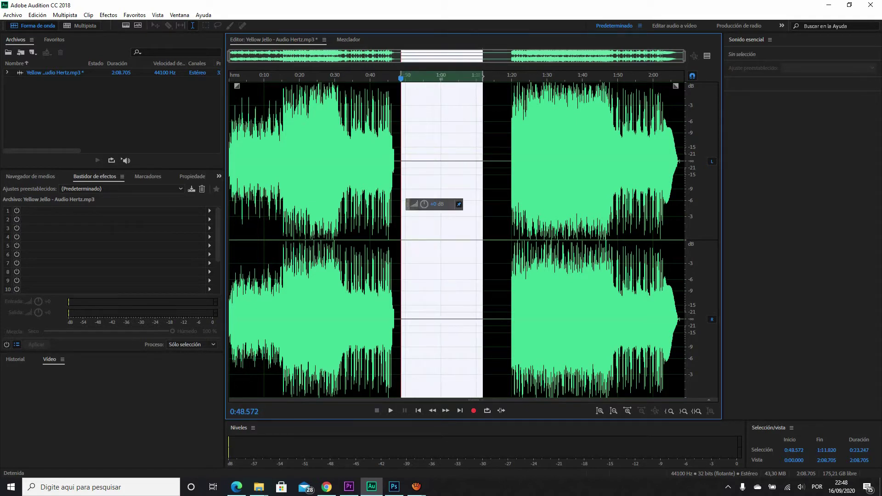
{"action": "left_click", "coordinate": [434, 248]}
{"action": "left_click_drag", "start_coordinate": [402, 248], "coordinate": [511, 248]}
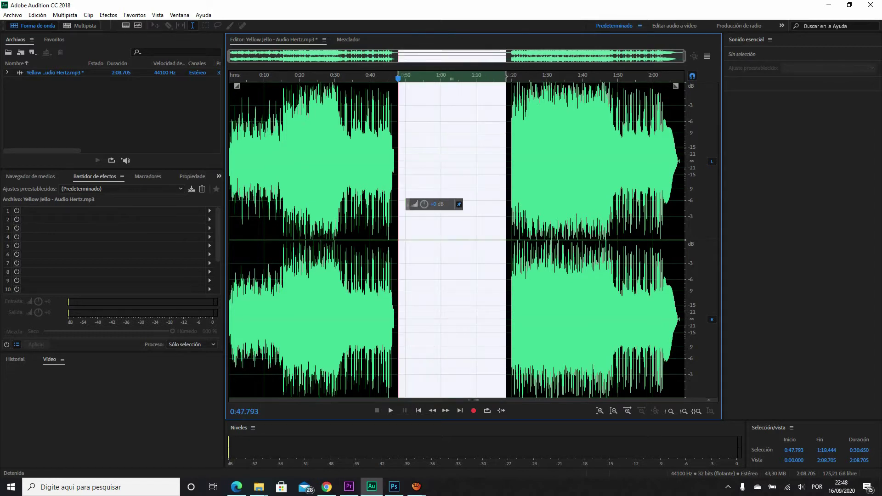
{"action": "left_click", "coordinate": [465, 248]}
{"action": "left_click_drag", "start_coordinate": [405, 248], "coordinate": [488, 248]}
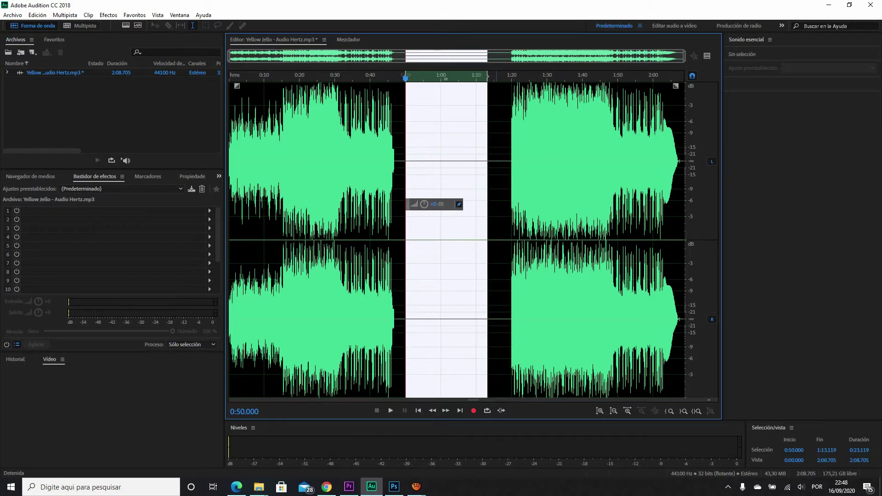
- Bring up aTube Catcher's screen recorder to check its progress, and switch back to Audition
{"action": "left_click", "coordinate": [416, 486]}
{"action": "left_click", "coordinate": [374, 456]}
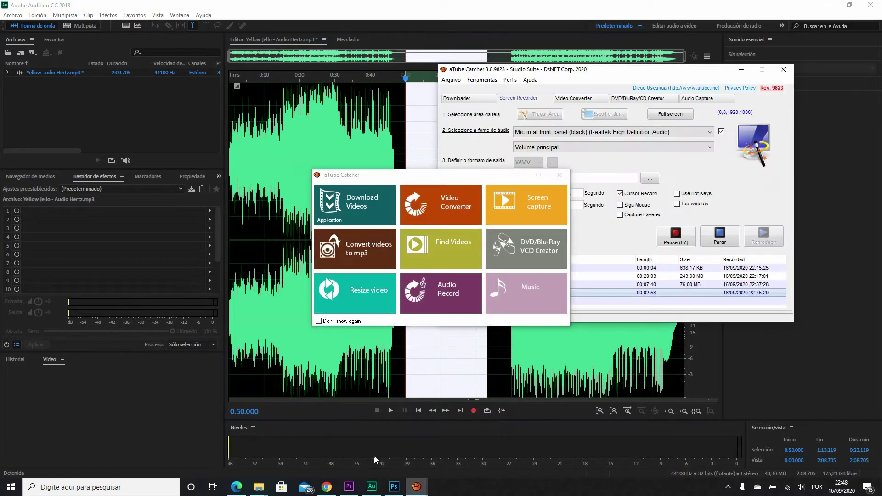
{"action": "left_click", "coordinate": [637, 4]}
- Select about 0:50 to 1:12 of the recorded passage and clear the selection
{"action": "left_click", "coordinate": [461, 276]}
{"action": "left_click", "coordinate": [405, 276]}
{"action": "left_click_drag", "start_coordinate": [405, 276], "coordinate": [483, 275]}
{"action": "left_click", "coordinate": [472, 276]}
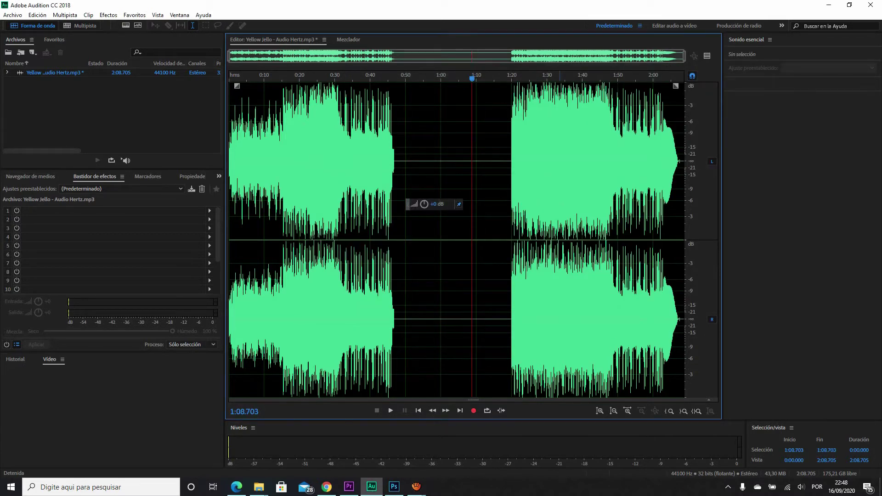
- Place the playhead at 0:57.923 and magnify the waveform's amplitude to examine the quiet recorded passage
{"action": "left_click", "coordinate": [434, 239]}
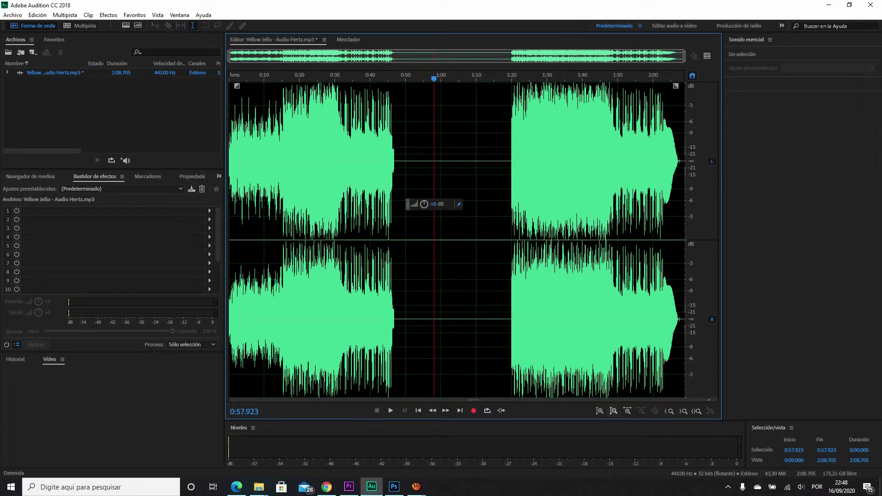
{"action": "left_click", "coordinate": [600, 410]}
{"action": "left_click", "coordinate": [599, 411]}
{"action": "left_click", "coordinate": [599, 411]}
{"action": "left_click", "coordinate": [600, 411]}
{"action": "left_click", "coordinate": [599, 411]}
{"action": "left_click", "coordinate": [600, 411]}
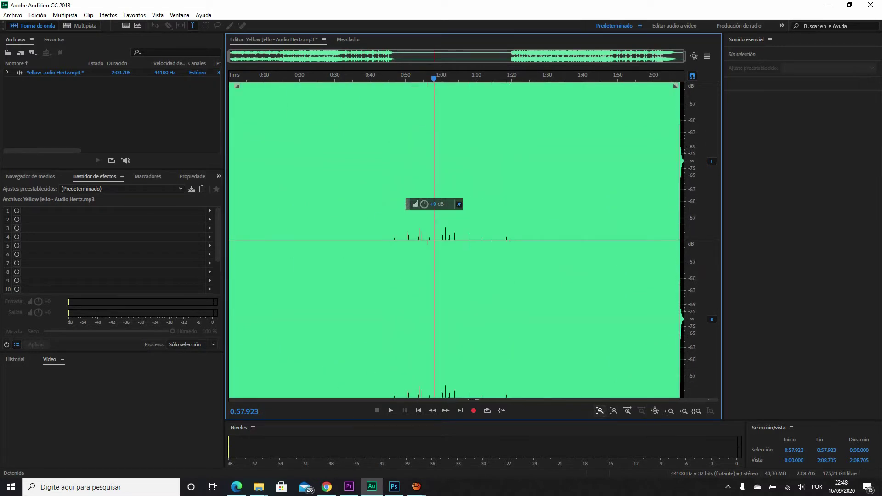
{"action": "left_click", "coordinate": [613, 410]}
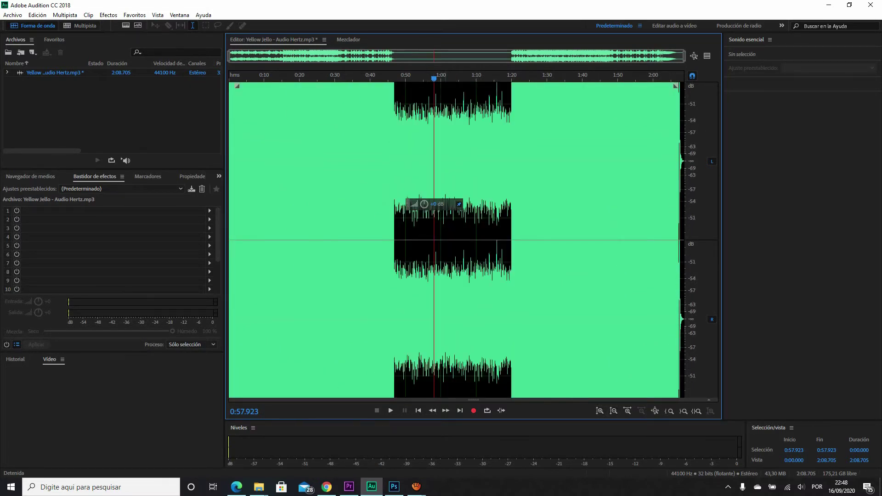
- Examine the recorded passage down to its individual samples, and restore the full-length view at a lower amplitude magnification
{"action": "scroll", "coordinate": [444, 239], "scroll_direction": "up", "scroll_amount": 8}
{"action": "scroll", "coordinate": [443, 239], "scroll_direction": "up", "scroll_amount": 15}
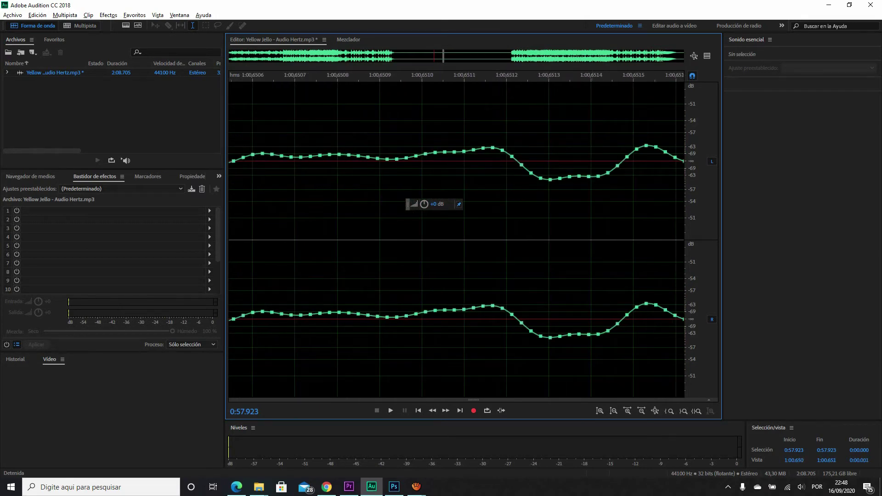
{"action": "scroll", "coordinate": [327, 239], "scroll_direction": "down", "scroll_amount": 15}
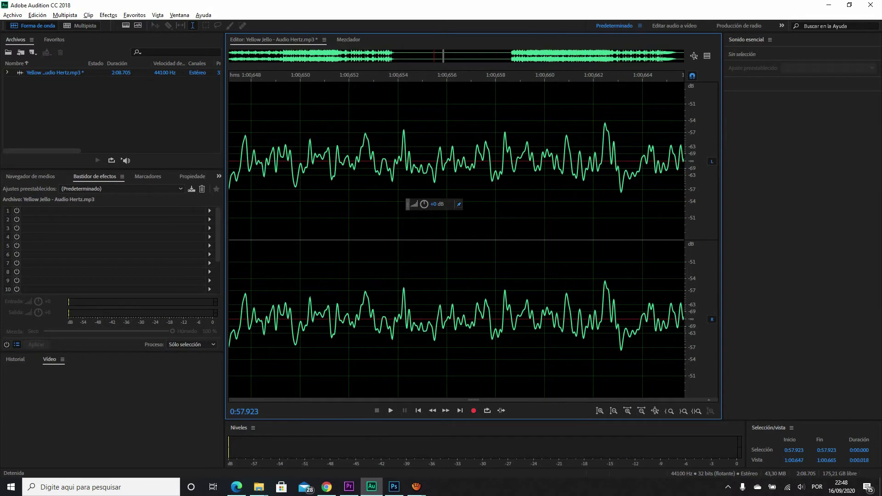
{"action": "scroll", "coordinate": [456, 235], "scroll_direction": "down", "scroll_amount": 15}
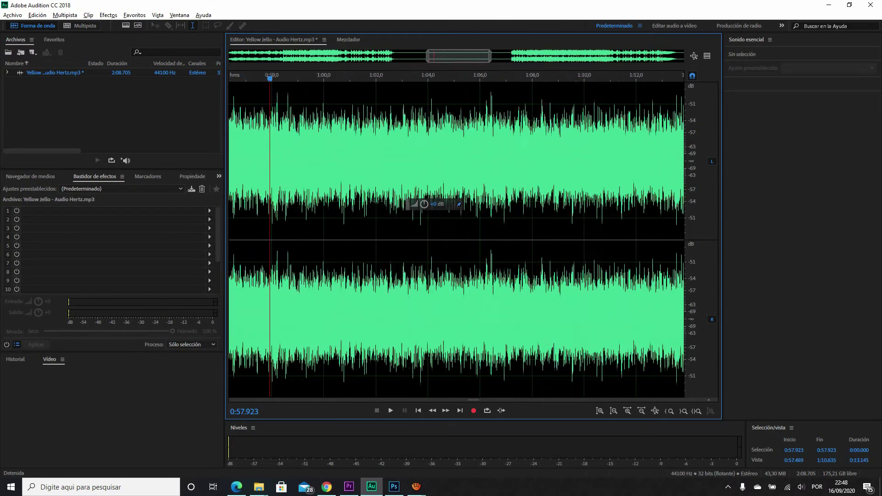
{"action": "key", "text": "alt"}
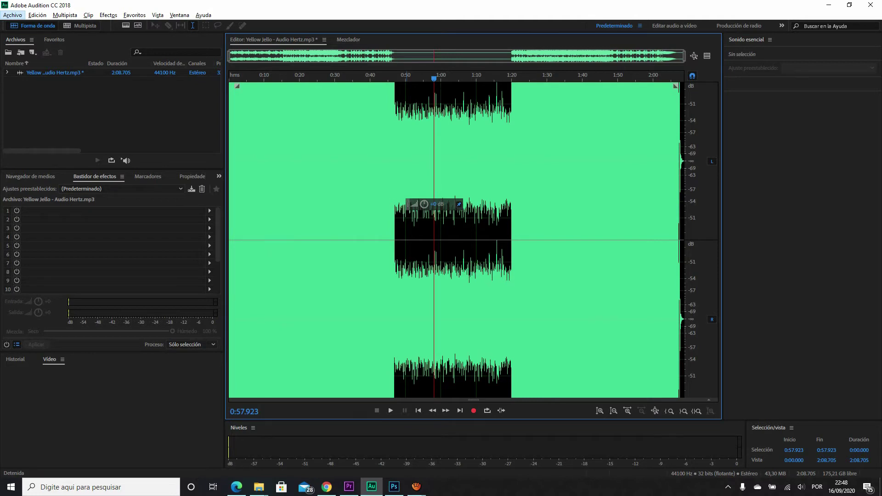
{"action": "left_click", "coordinate": [613, 410]}
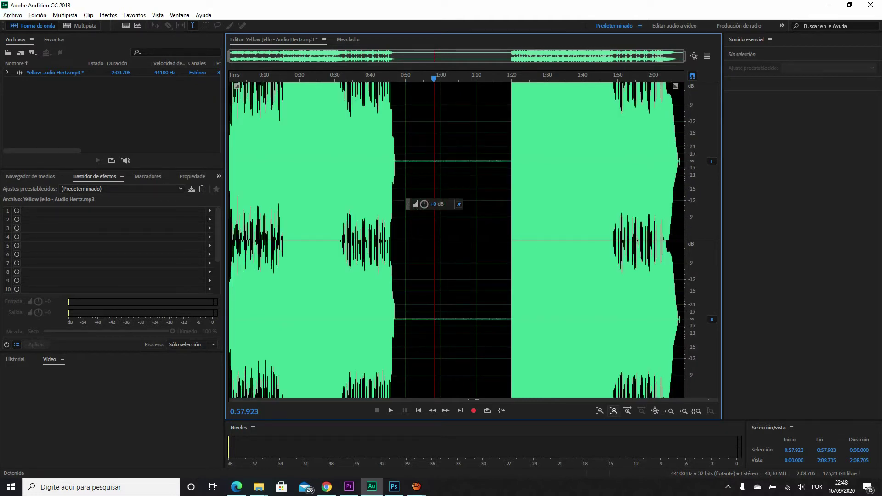
{"action": "scroll", "coordinate": [457, 239], "scroll_direction": "down", "scroll_amount": 2}
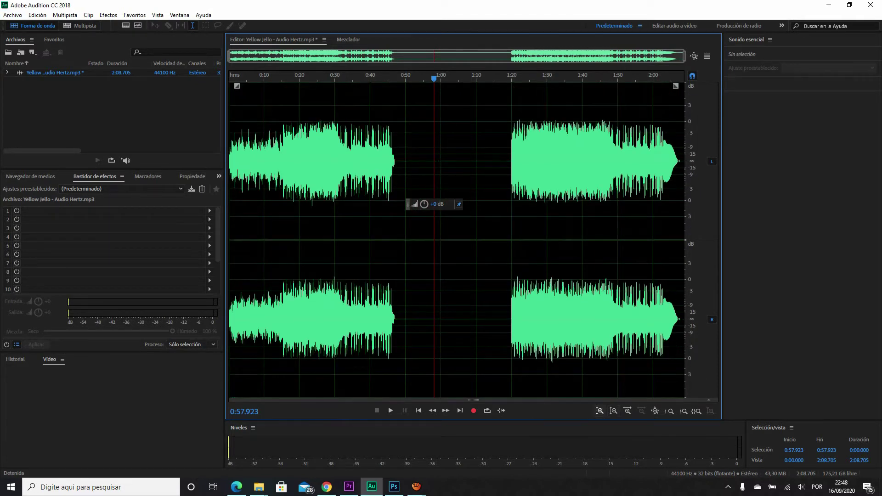
{"action": "left_click", "coordinate": [599, 411]}
{"action": "left_click", "coordinate": [614, 410]}
- Switch to Premiere Pro and record a voice-over onto audio track A3, starting from 00;50;35;23
{"action": "left_click", "coordinate": [349, 486]}
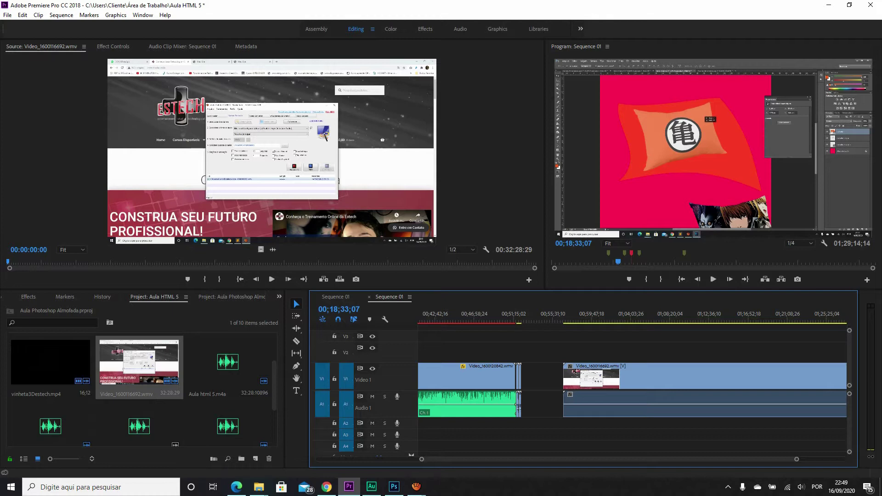
{"action": "scroll", "coordinate": [634, 413], "scroll_direction": "down", "scroll_amount": 2}
{"action": "scroll", "coordinate": [634, 414], "scroll_direction": "up", "scroll_amount": 2}
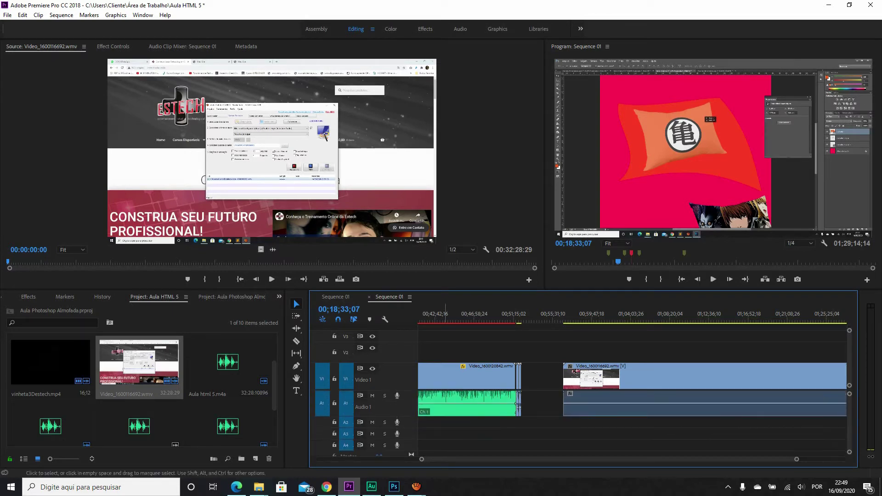
{"action": "left_click", "coordinate": [508, 316]}
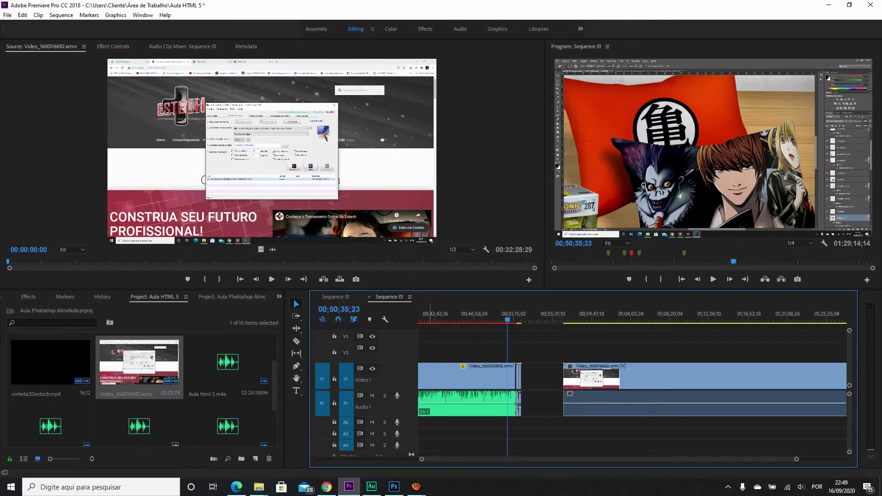
{"action": "left_click", "coordinate": [397, 434]}
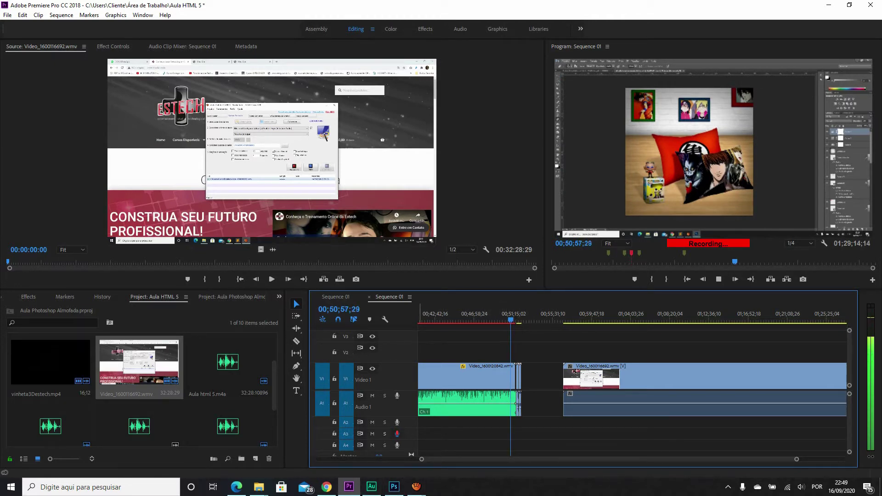
{"action": "key", "text": "space"}
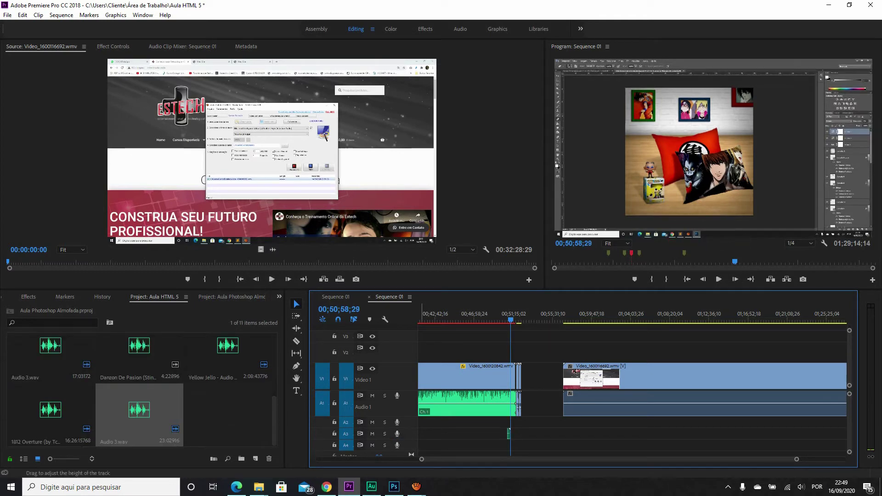
- Select the voice-over clip on track A3, make the track taller, and place the playhead at 00;50;52;02
{"action": "scroll", "coordinate": [506, 413], "scroll_direction": "up", "scroll_amount": 10}
{"action": "left_click", "coordinate": [551, 434]}
{"action": "left_click_drag", "start_coordinate": [390, 439], "coordinate": [390, 450]}
{"action": "left_click", "coordinate": [585, 317]}
{"action": "left_click_drag", "start_coordinate": [585, 319], "coordinate": [569, 320]}
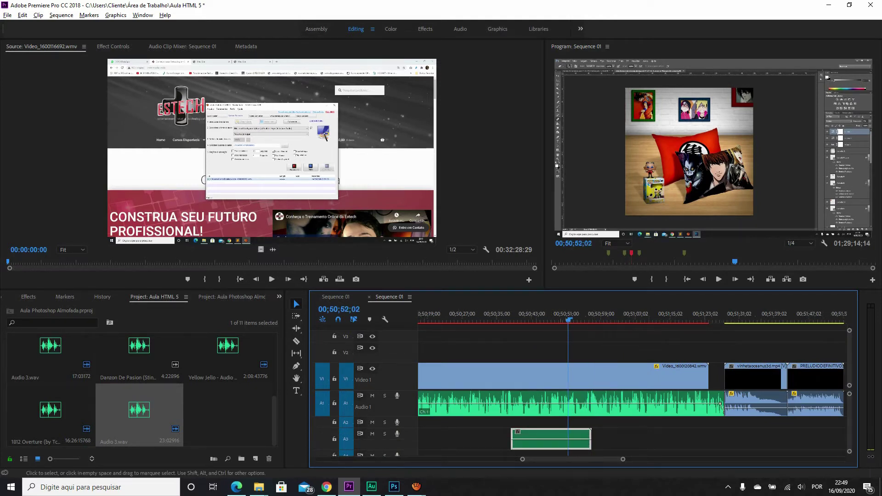
- Move the voice-over clip from track A3 to A2, into the gap after the short clips on V1 and A1
{"action": "scroll", "coordinate": [558, 354], "scroll_direction": "up", "scroll_amount": 5}
{"action": "scroll", "coordinate": [558, 354], "scroll_direction": "down", "scroll_amount": 8}
{"action": "scroll", "coordinate": [594, 354], "scroll_direction": "down", "scroll_amount": 2}
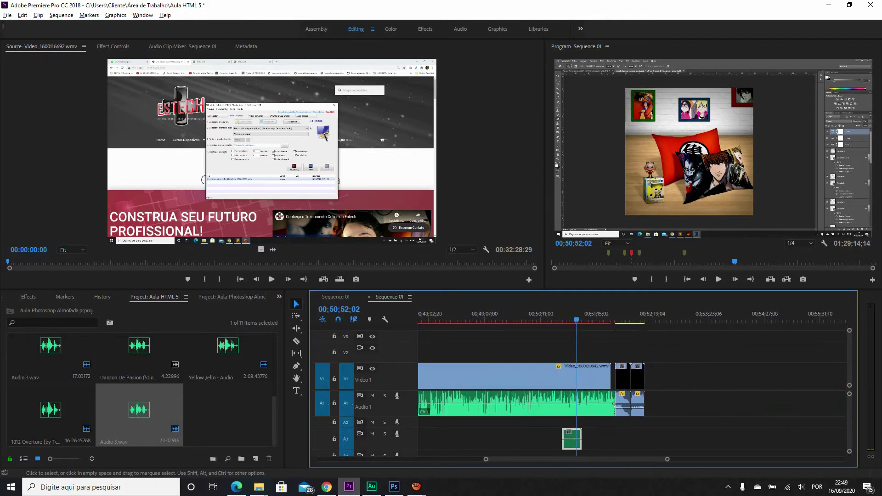
{"action": "left_click_drag", "start_coordinate": [572, 439], "coordinate": [667, 422]}
{"action": "scroll", "coordinate": [558, 354], "scroll_direction": "down", "scroll_amount": 5}
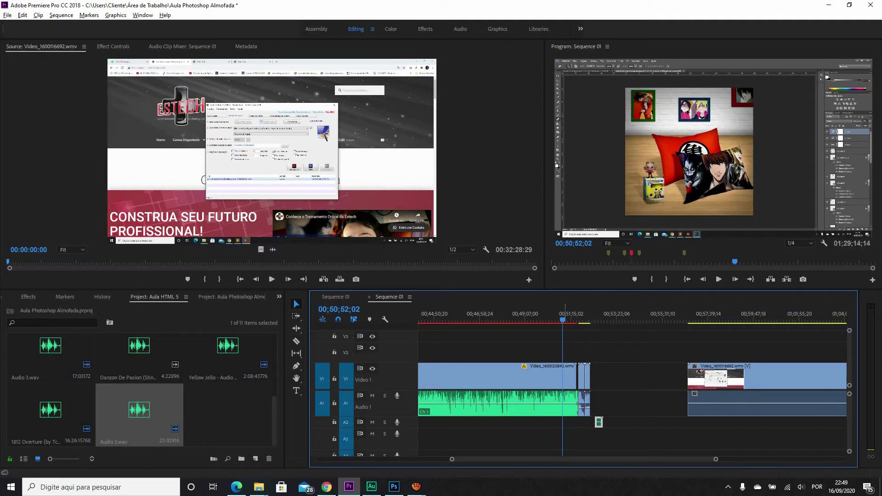
- Move the voice-over clip down to track A3, just before the playhead, and mute that track
{"action": "left_click_drag", "start_coordinate": [599, 422], "coordinate": [557, 440]}
{"action": "left_click", "coordinate": [372, 434]}
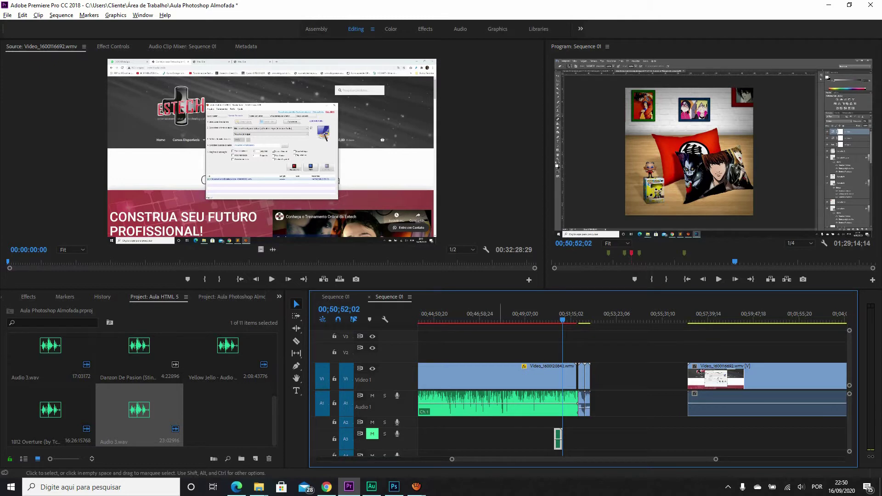
- Hide and show video track V1 repeatedly to demonstrate its output toggle
{"action": "left_click", "coordinate": [372, 368]}
{"action": "left_click", "coordinate": [372, 369]}
{"action": "left_click", "coordinate": [372, 369]}
{"action": "left_click", "coordinate": [372, 369]}
{"action": "left_click", "coordinate": [372, 368]}
{"action": "left_click", "coordinate": [372, 368]}
{"action": "left_click", "coordinate": [373, 368]}
{"action": "left_click", "coordinate": [372, 369]}
- Switch to Photoshop and create a new document with the default settings
{"action": "left_click", "coordinate": [395, 486]}
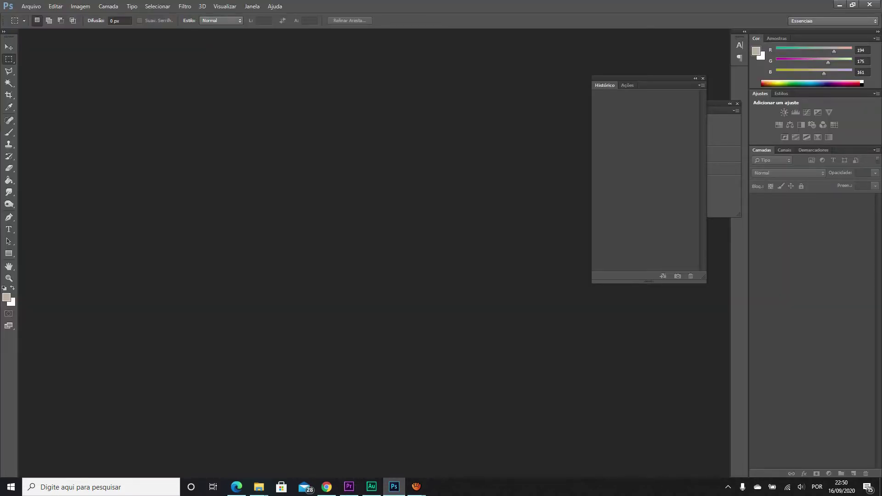
{"action": "left_click", "coordinate": [31, 6]}
{"action": "left_click", "coordinate": [39, 16]}
{"action": "left_click", "coordinate": [569, 124]}
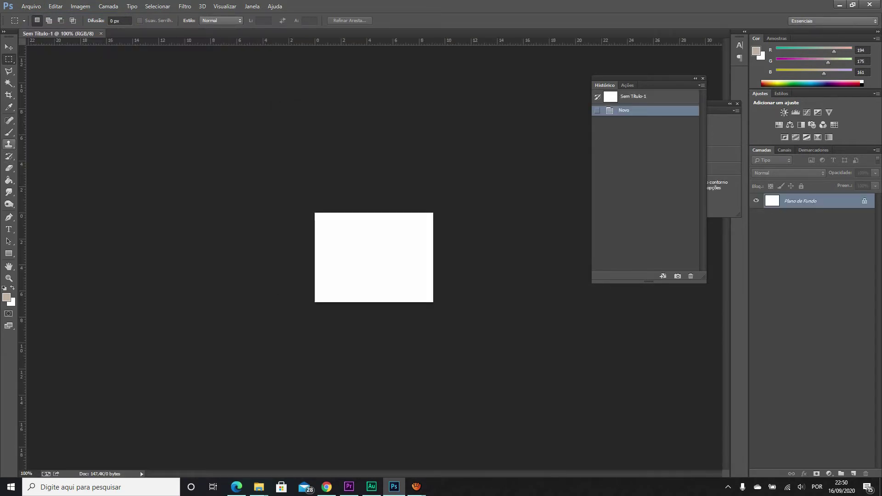
- Set the foreground colour to ff6c00 and paint a large brush stroke over most of the canvas on a new layer
{"action": "left_click", "coordinate": [8, 132]}
{"action": "left_click", "coordinate": [6, 297]}
{"action": "type", "text": "ff6c00"}
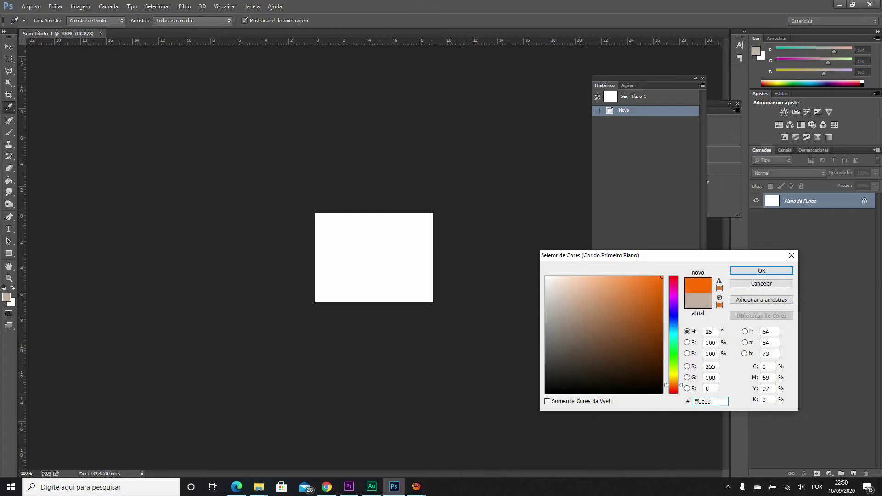
{"action": "key", "text": "Return"}
{"action": "key", "text": "b"}
{"action": "left_click", "coordinate": [854, 473]}
{"action": "left_click_drag", "start_coordinate": [339, 187], "coordinate": [316, 225]}
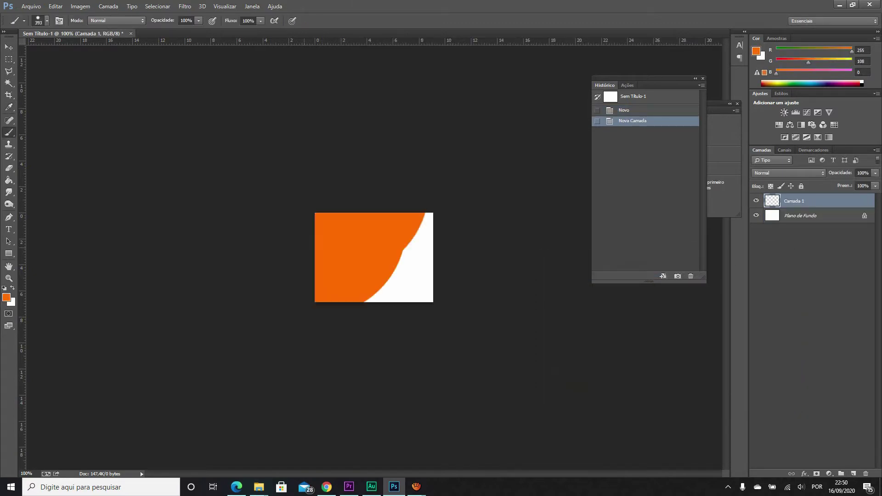
- Undo and redo the orange brush stroke twice, and hide the painted layer
{"action": "key", "text": "ctrl+z"}
{"action": "key", "text": "ctrl+z"}
{"action": "key", "text": "ctrl+z"}
{"action": "key", "text": "ctrl+z"}
{"action": "left_click", "coordinate": [756, 201]}
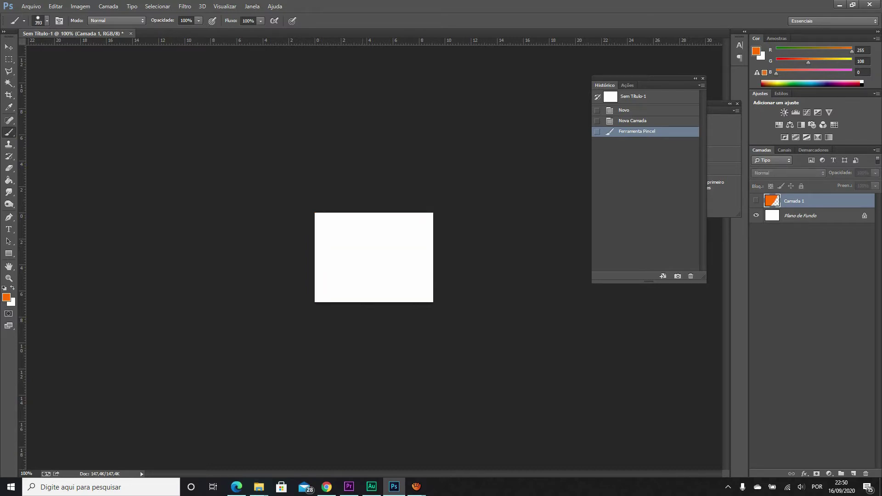
- Switch to Premiere Pro and mute audio track A2 and the track below A3 along with A3
{"action": "left_click", "coordinate": [350, 486]}
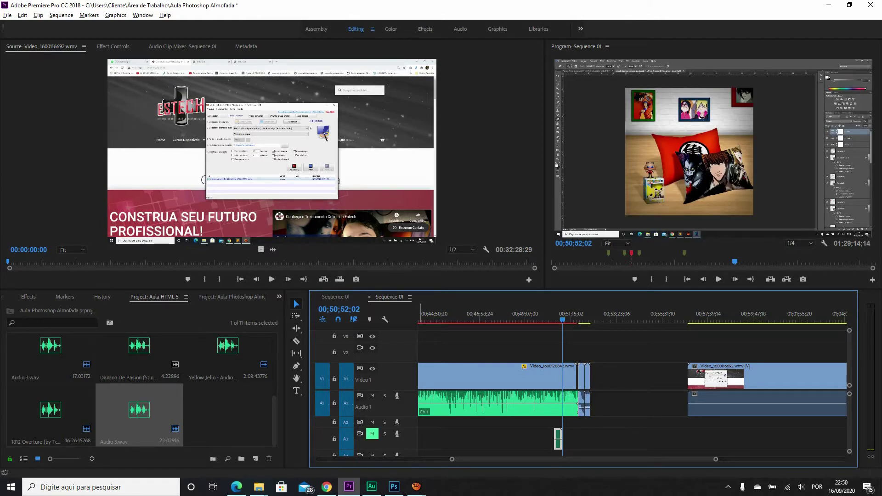
{"action": "left_click", "coordinate": [372, 434]}
{"action": "left_click", "coordinate": [372, 422]}
{"action": "scroll", "coordinate": [373, 441], "scroll_direction": "up", "scroll_amount": 5}
{"action": "left_click", "coordinate": [373, 455]}
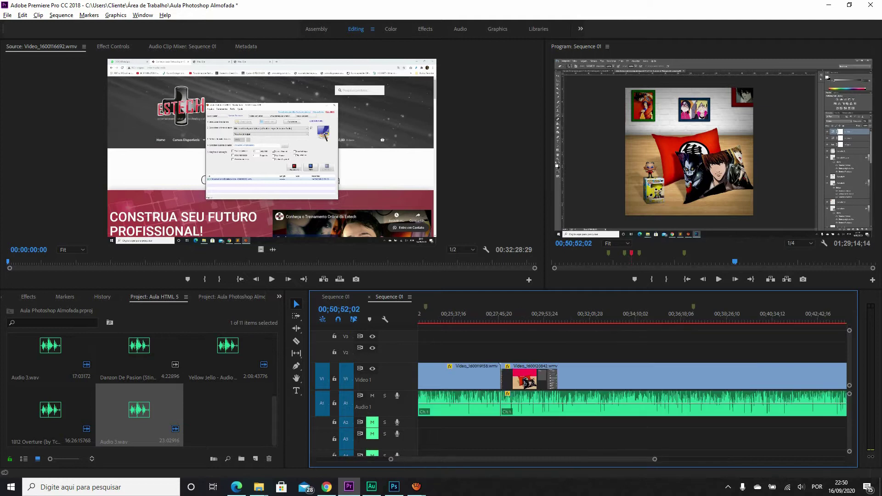
- Unmute audio tracks A2, A3 and the one below, and place the playhead at 00;25;04;00
{"action": "left_click", "coordinate": [372, 455]}
{"action": "left_click", "coordinate": [372, 433]}
{"action": "left_click", "coordinate": [372, 422]}
{"action": "left_click", "coordinate": [441, 317]}
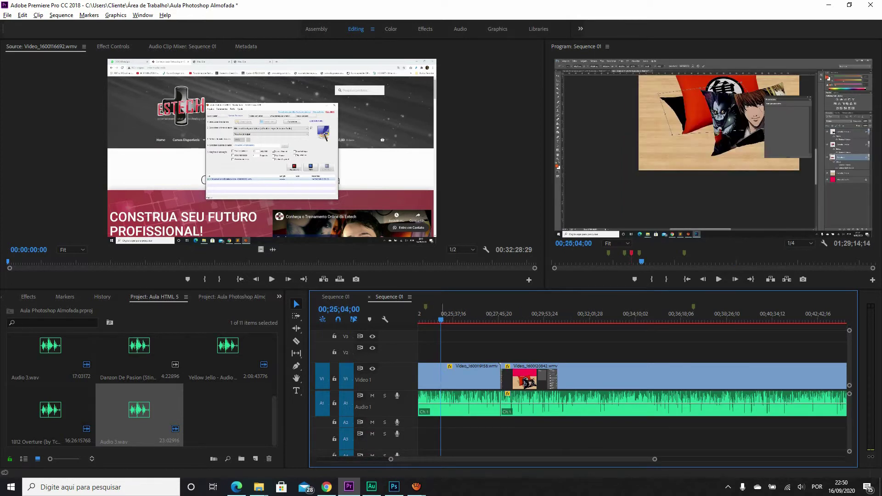
- Mute all the audio tracks below A1 one by one, and unmute them again
{"action": "left_click", "coordinate": [372, 422]}
{"action": "left_click", "coordinate": [372, 433]}
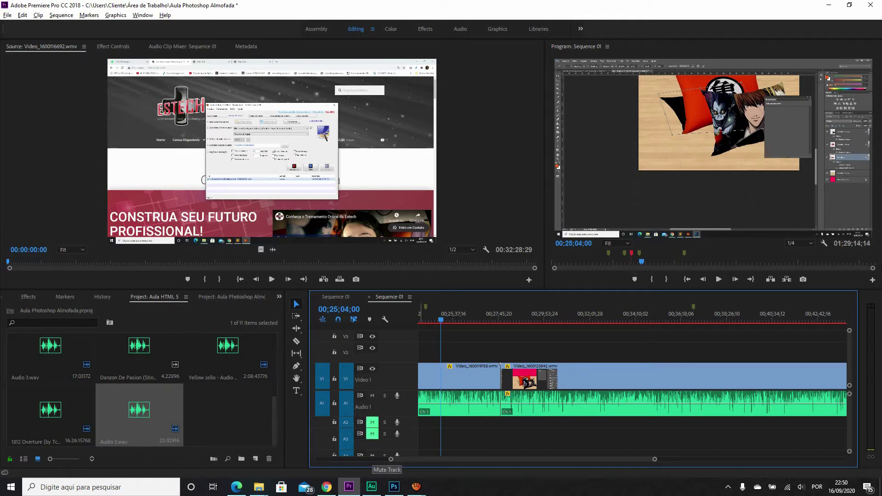
{"action": "left_click", "coordinate": [372, 454]}
{"action": "left_click", "coordinate": [372, 455]}
{"action": "left_click", "coordinate": [372, 433]}
{"action": "left_click", "coordinate": [372, 422]}
- Try a voice-over recording on audio track A1 while it is soloed, and turn the solo off again
{"action": "left_click", "coordinate": [385, 396]}
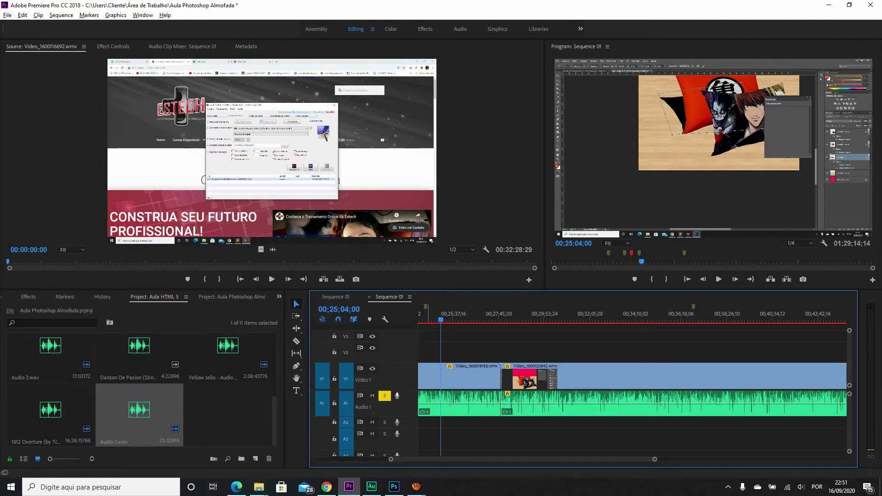
{"action": "left_click", "coordinate": [397, 395]}
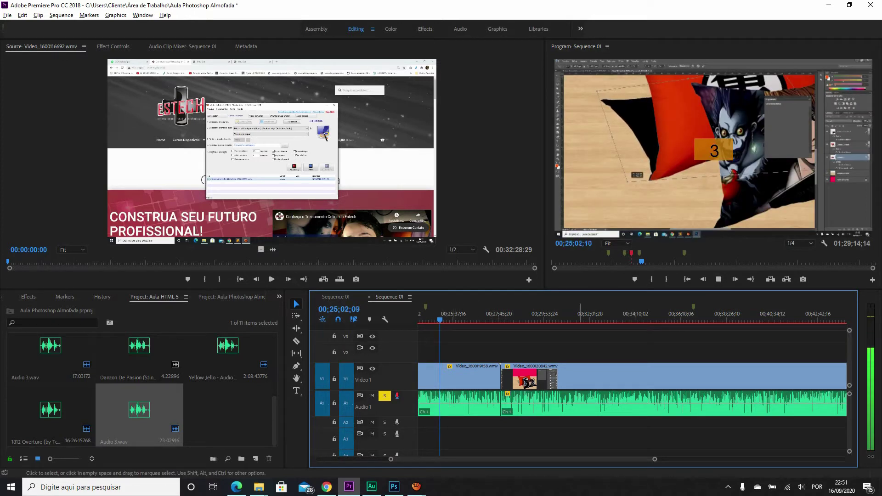
{"action": "key", "text": "space"}
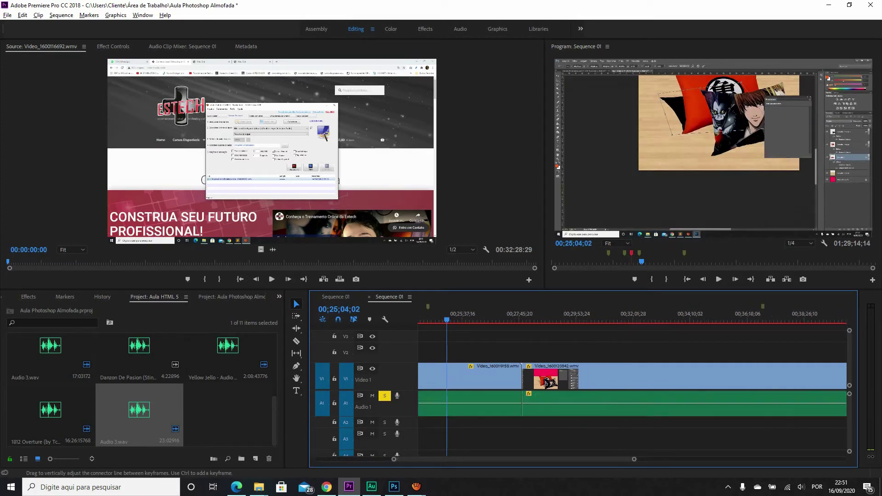
{"action": "left_click", "coordinate": [385, 396]}
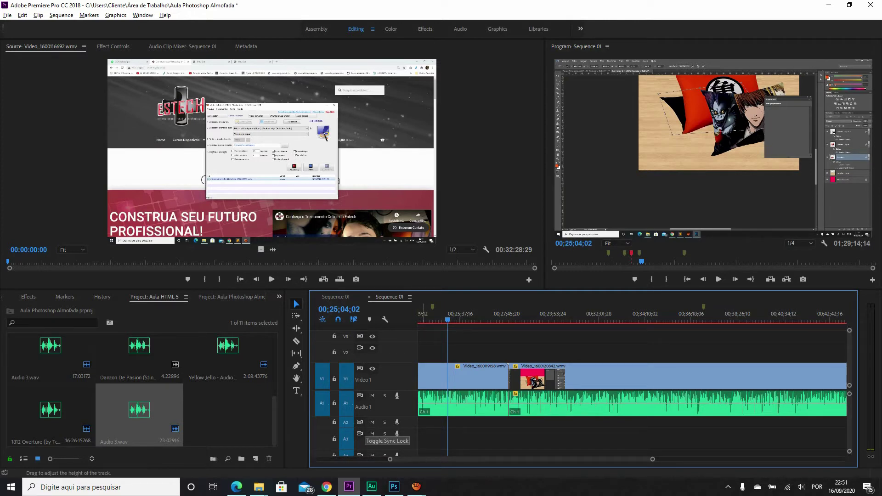
- Switch to Audition and undo the edits around the silent passage of Yellow Jello - Audio Hertz.mp3
{"action": "left_click", "coordinate": [372, 487]}
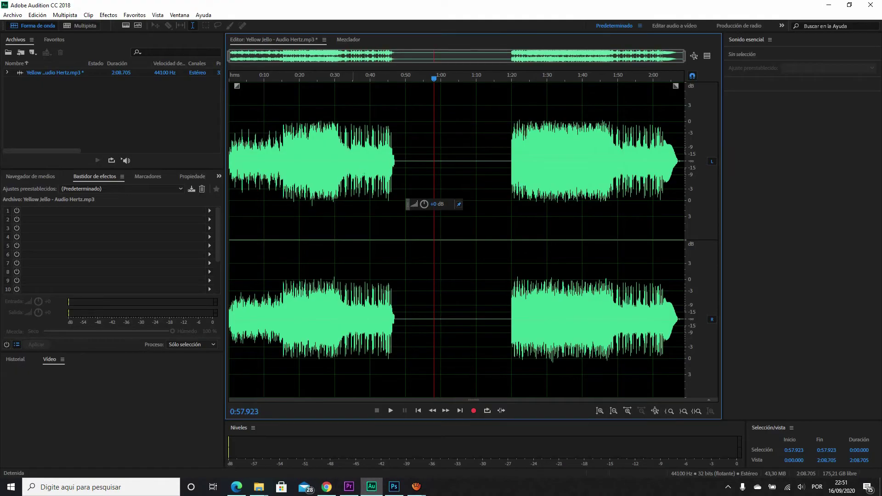
{"action": "left_click_drag", "start_coordinate": [433, 79], "coordinate": [440, 78]}
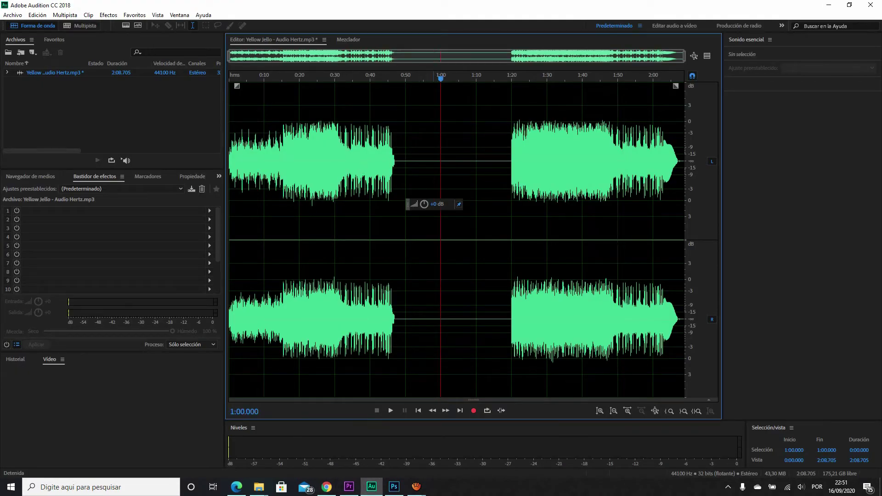
{"action": "key", "text": "ctrl+z"}
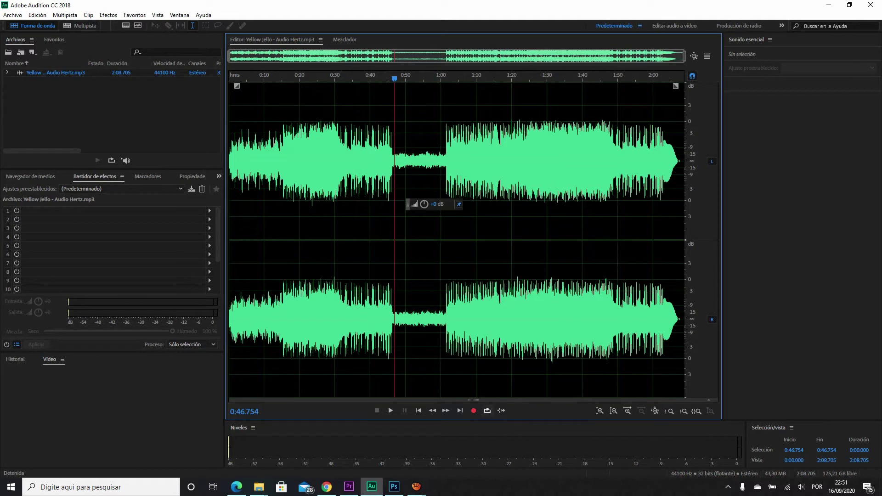
- Place the playhead at 1:03.119, just after the quiet passage of the waveform
{"action": "left_click", "coordinate": [432, 161]}
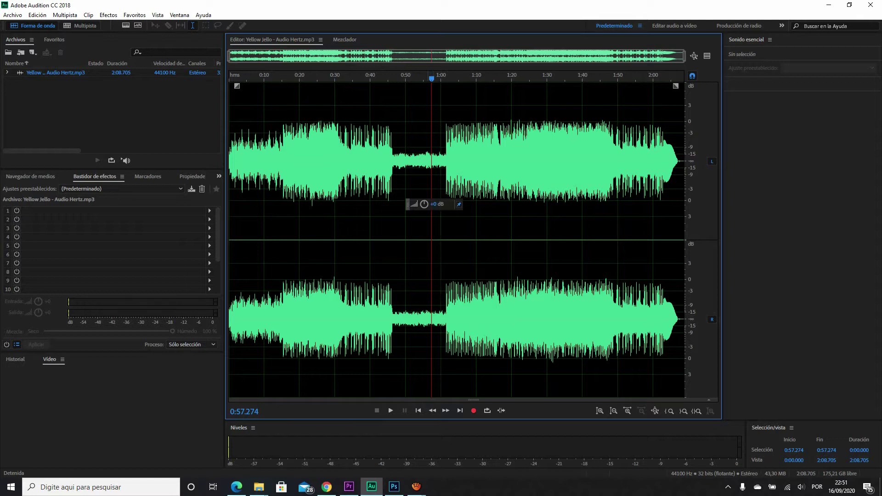
{"action": "left_click", "coordinate": [423, 162]}
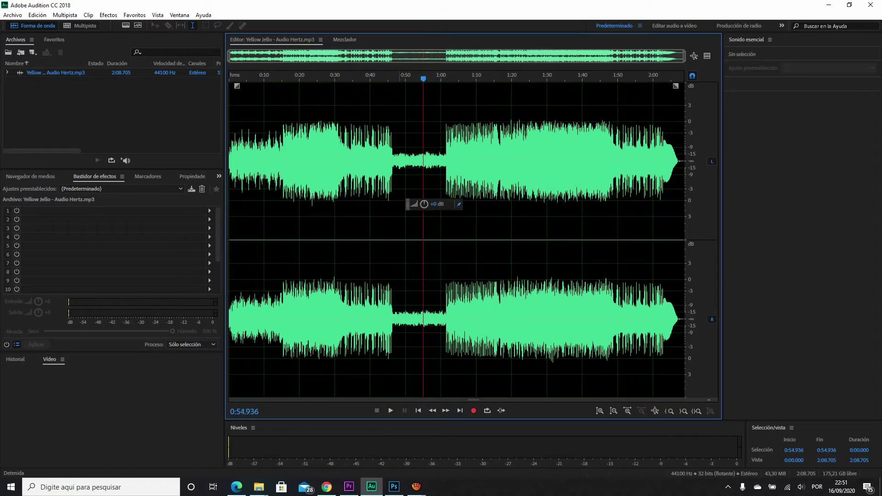
{"action": "scroll", "coordinate": [446, 161], "scroll_direction": "up", "scroll_amount": 2}
{"action": "key", "text": "alt"}
{"action": "left_click", "coordinate": [456, 161]}
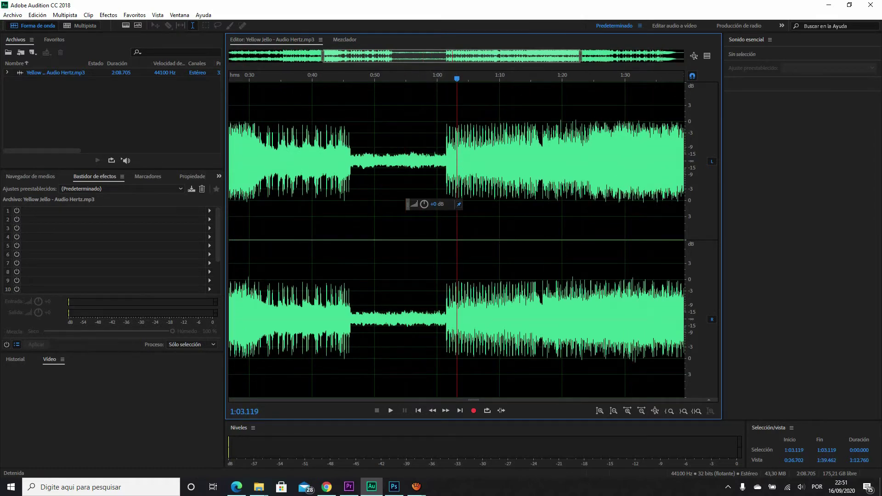
- Open the Nivelador de volumen de voz effect for the file and choose the (Predeterminado) preset
{"action": "left_click", "coordinate": [109, 15]}
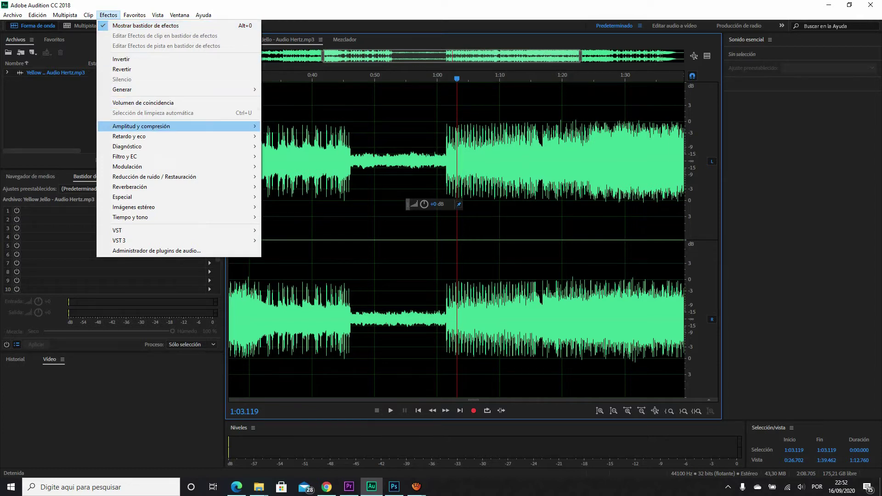
{"action": "mouse_move", "coordinate": [142, 126]}
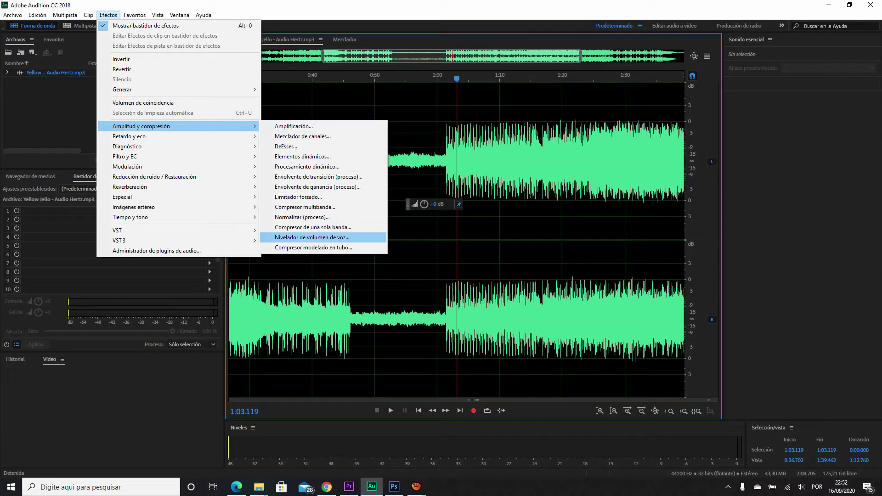
{"action": "key", "text": "Return"}
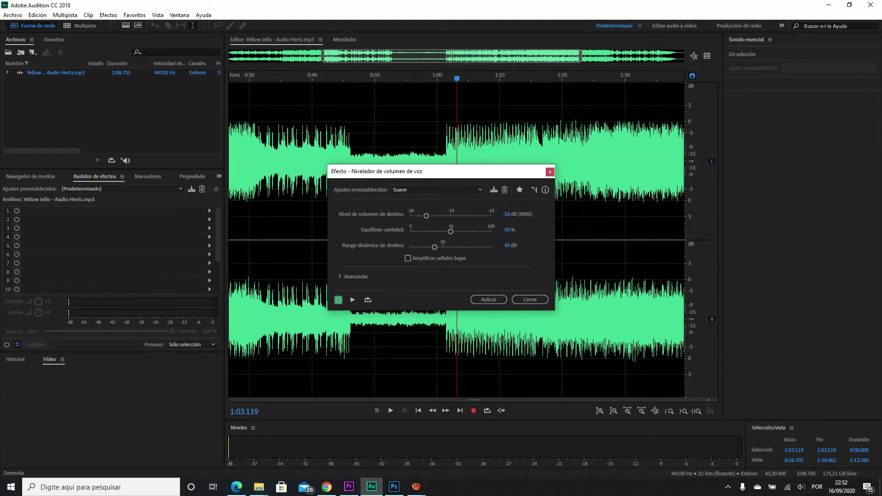
{"action": "left_click", "coordinate": [437, 190]}
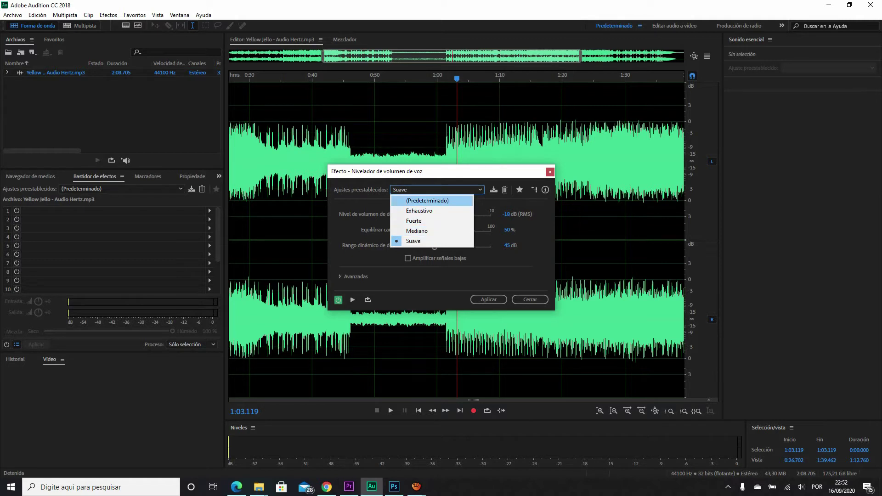
{"action": "key", "text": "Return"}
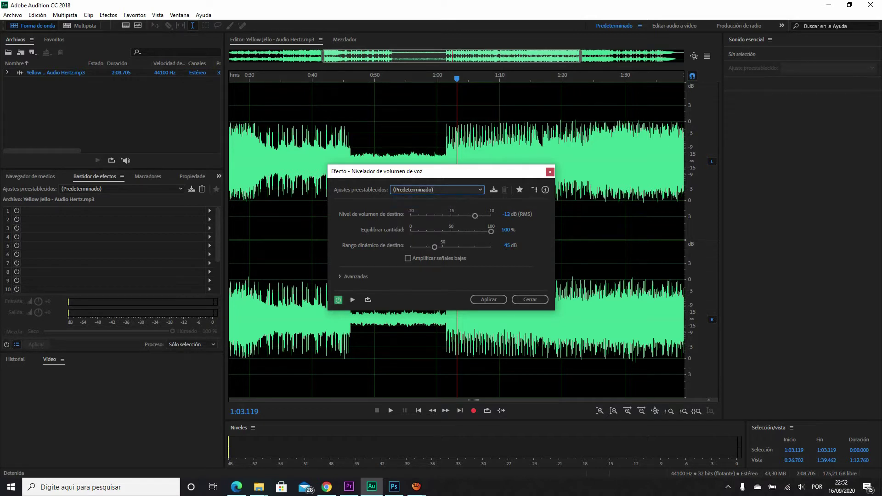
- Browse the volume leveler's presets, choose Suave and apply the effect to the whole file
{"action": "key", "text": "space"}
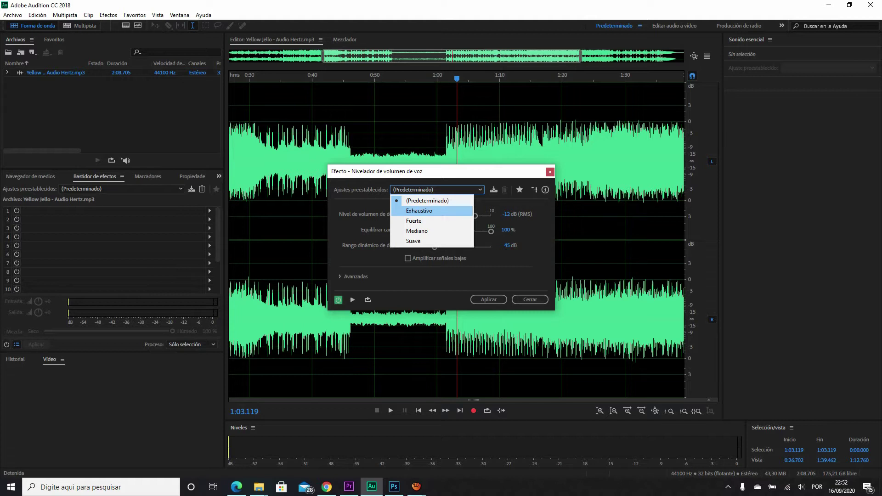
{"action": "key", "text": "Down"}
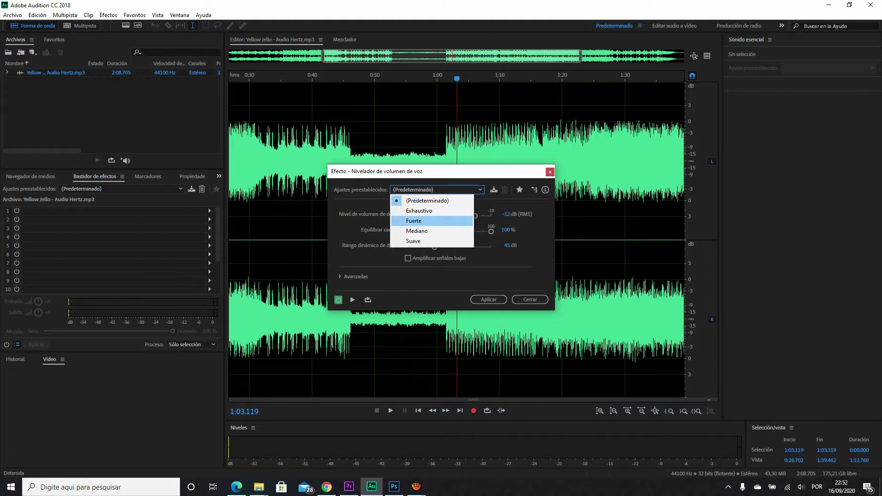
{"action": "key", "text": "Down"}
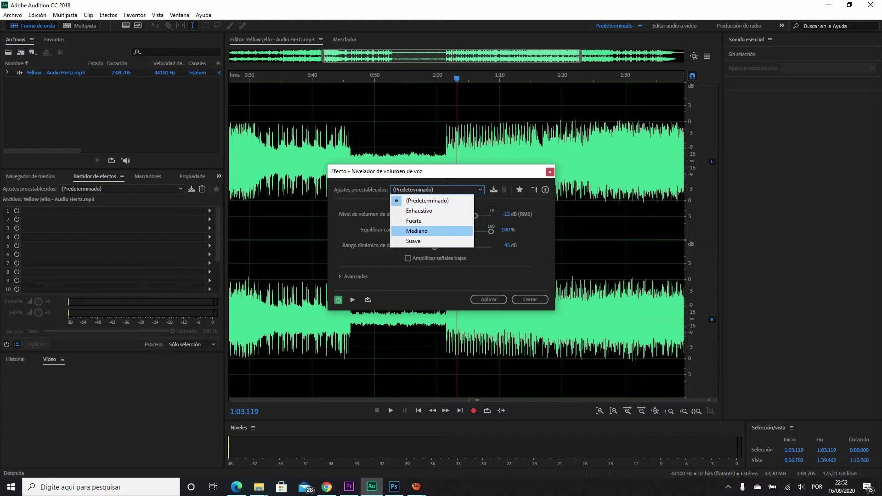
{"action": "key", "text": "Down"}
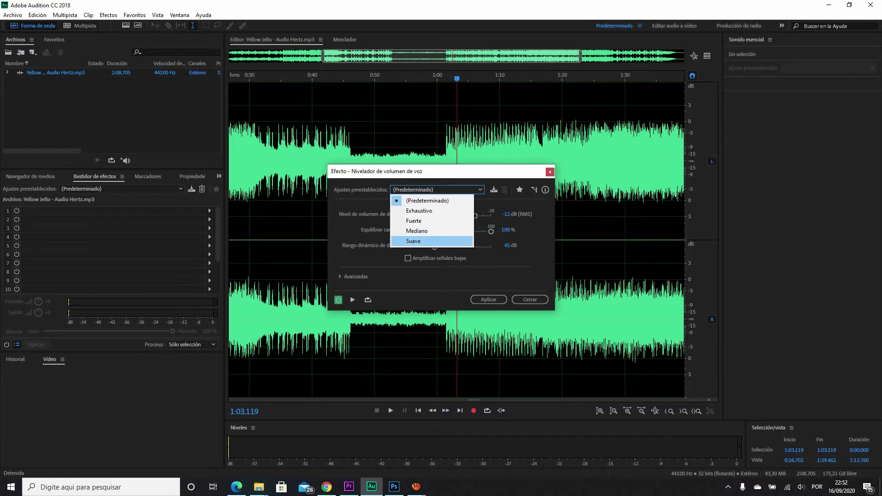
{"action": "key", "text": "Down"}
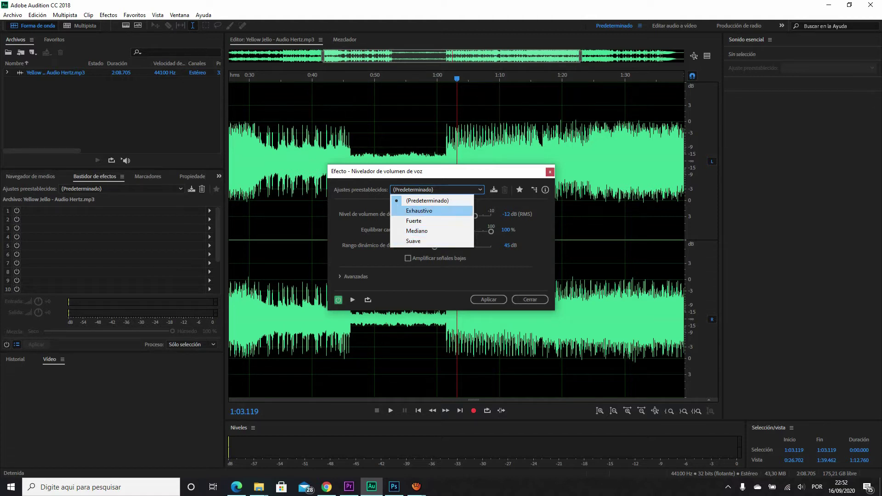
{"action": "key", "text": "Down"}
{"action": "key", "text": "Down"}
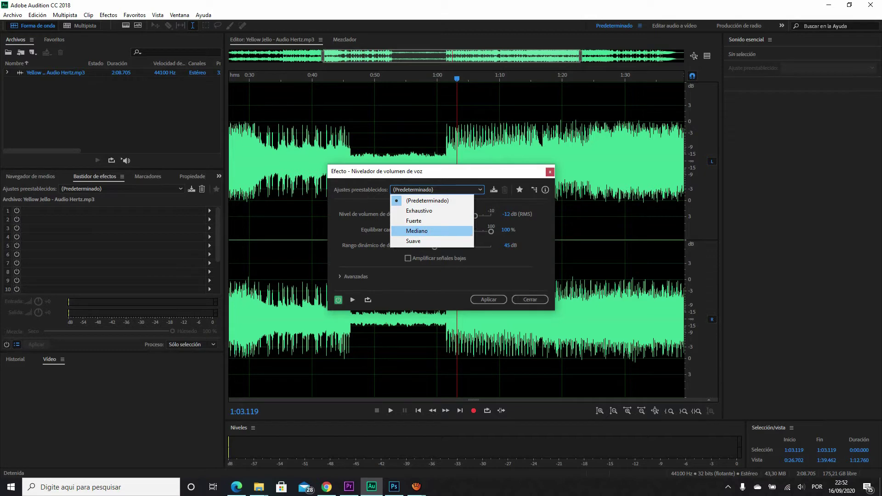
{"action": "key", "text": "Down"}
{"action": "key", "text": "Down"}
{"action": "key", "text": "Down"}
{"action": "key", "text": "Down"}
{"action": "key", "text": "Down"}
{"action": "key", "text": "Down"}
{"action": "key", "text": "Down"}
{"action": "key", "text": "Down"}
{"action": "key", "text": "Down"}
{"action": "key", "text": "Down"}
{"action": "key", "text": "Down"}
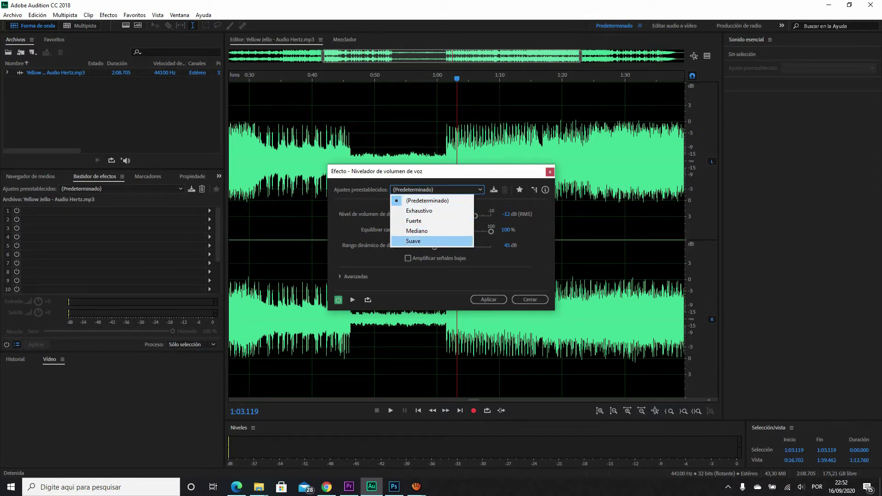
{"action": "key", "text": "Return"}
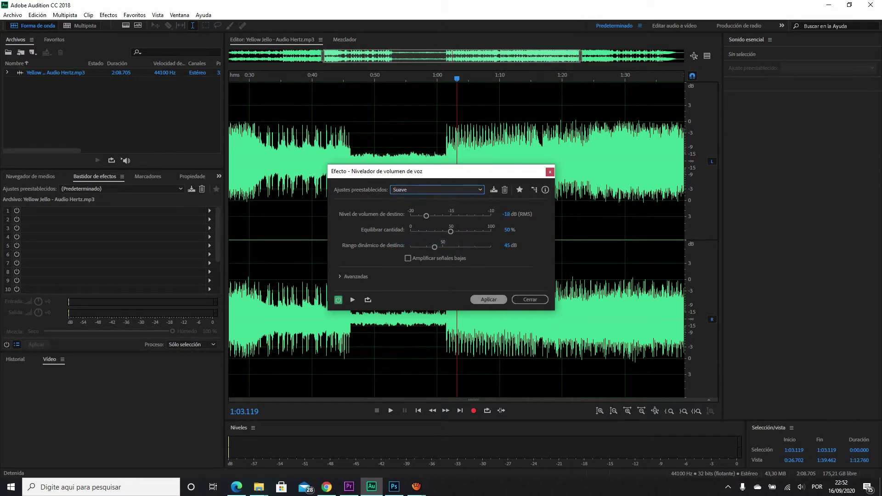
{"action": "key", "text": "Return"}
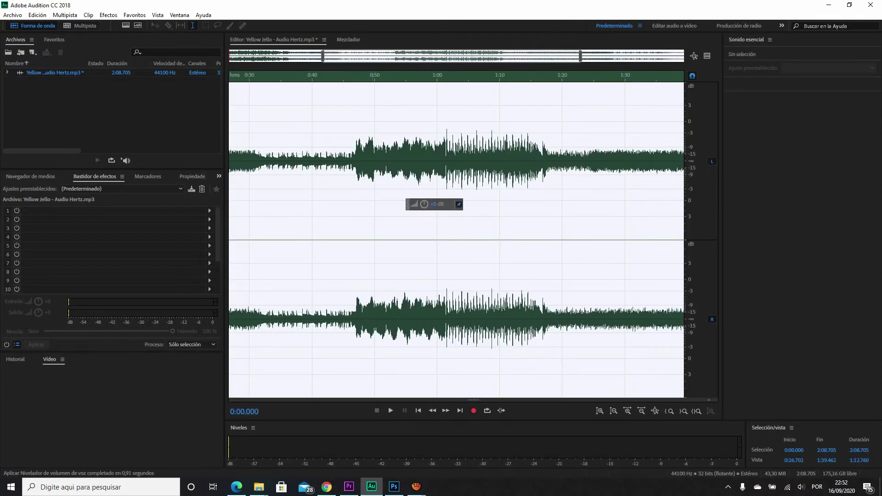
- Undo the volume leveling and select the range from 0:55.116 to 1:04.073 across the end of the quiet passage
{"action": "key", "text": "ctrl+z"}
{"action": "left_click_drag", "start_coordinate": [406, 328], "coordinate": [462, 329]}
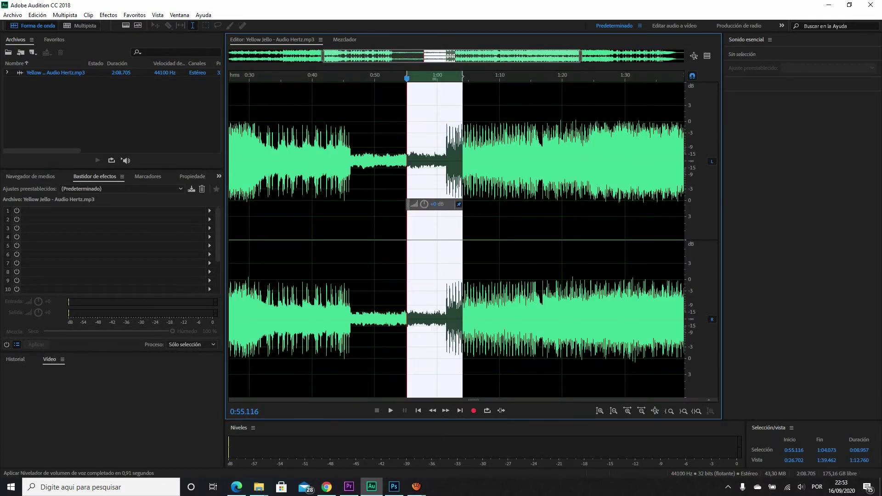
- Try the Nivelador de volumen de voz effect with another preset on the whole file and undo it
{"action": "left_click", "coordinate": [448, 329]}
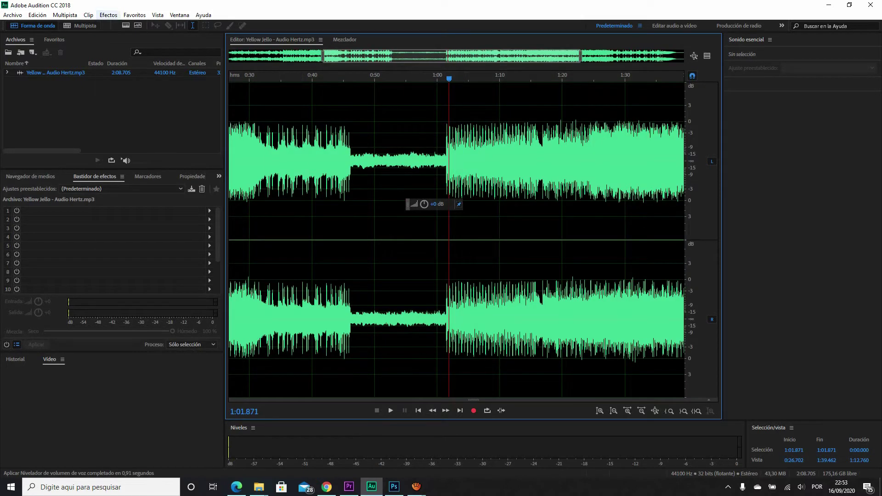
{"action": "left_click", "coordinate": [108, 15]}
{"action": "mouse_move", "coordinate": [178, 126]}
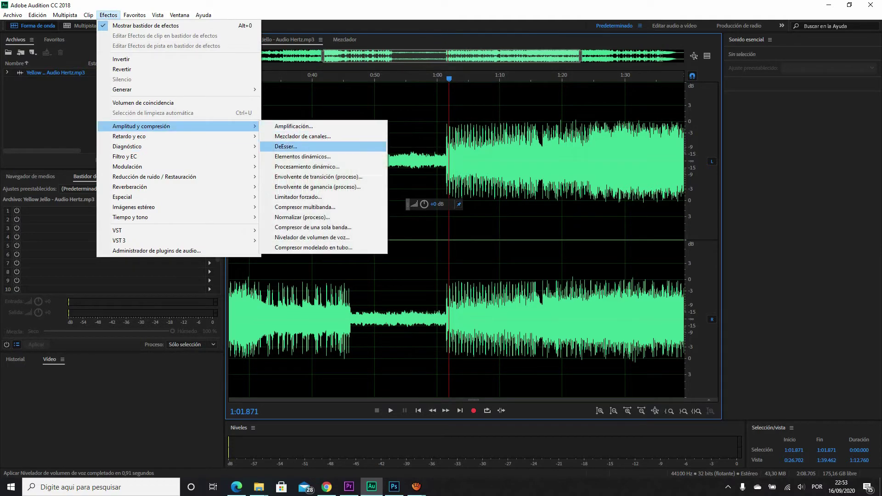
{"action": "left_click", "coordinate": [312, 237]}
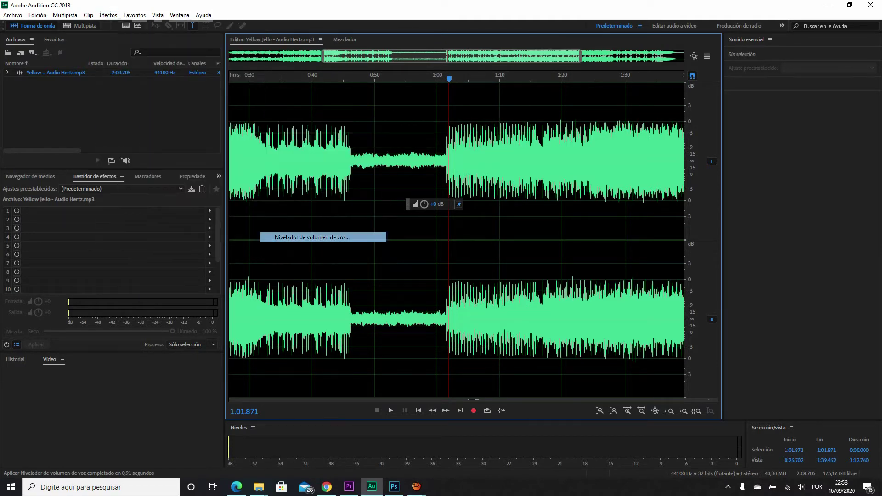
{"action": "left_click", "coordinate": [437, 189]}
{"action": "left_click", "coordinate": [432, 241]}
{"action": "left_click", "coordinate": [488, 299]}
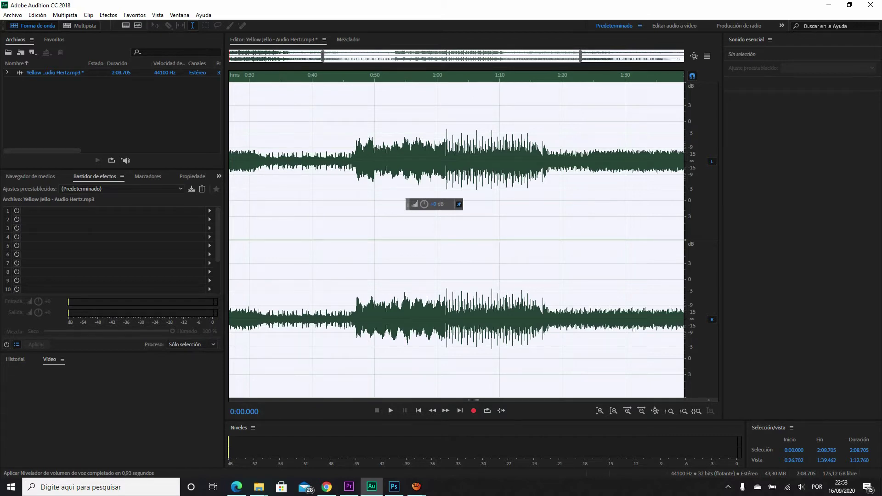
{"action": "key", "text": "ctrl+z"}
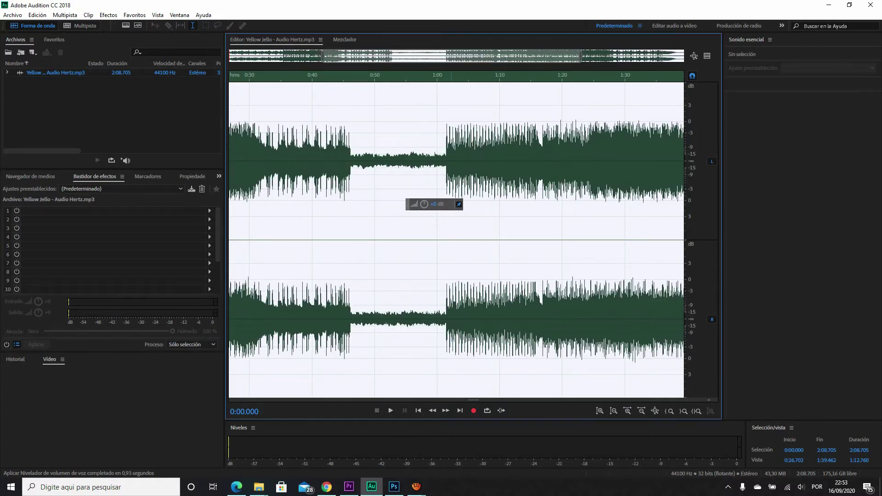
- Place the playhead at 0:54.528 in the quiet passage and switch to aTube Catcher to check the screen recording
{"action": "left_click", "coordinate": [451, 177]}
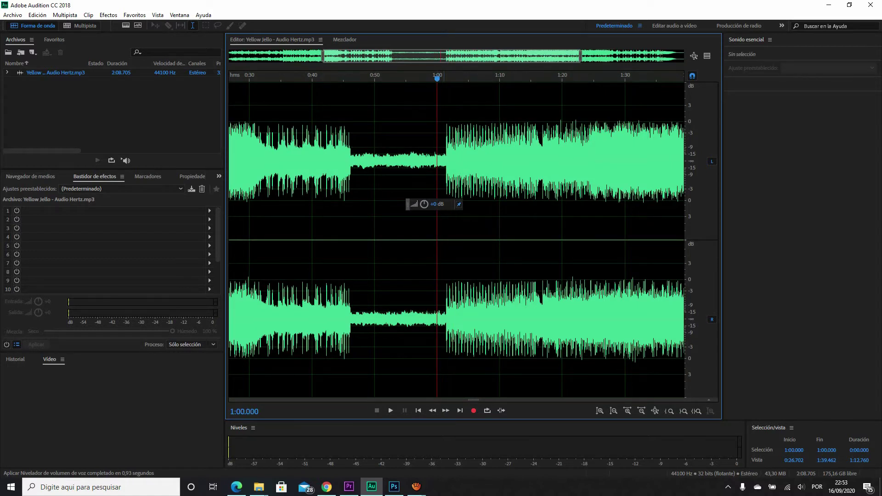
{"action": "left_click", "coordinate": [403, 176]}
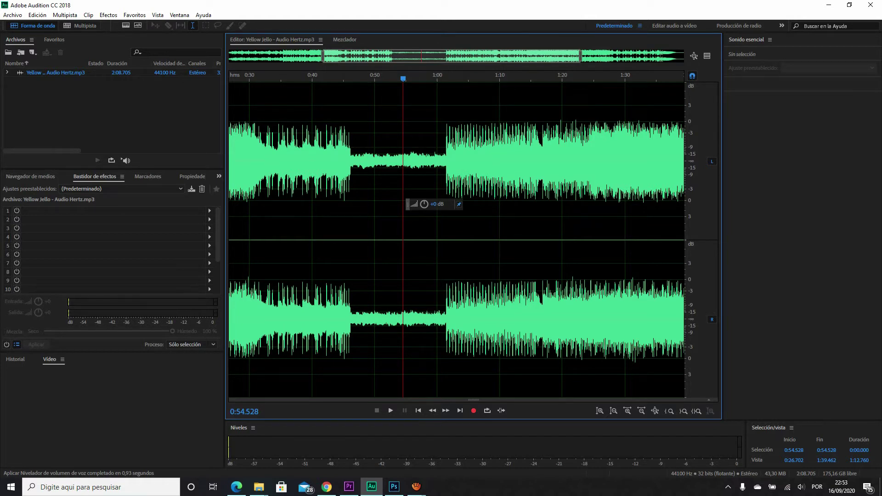
{"action": "left_click", "coordinate": [394, 487]}
{"action": "left_click", "coordinate": [373, 487]}
{"action": "left_click", "coordinate": [416, 487]}
{"action": "left_click", "coordinate": [372, 446]}
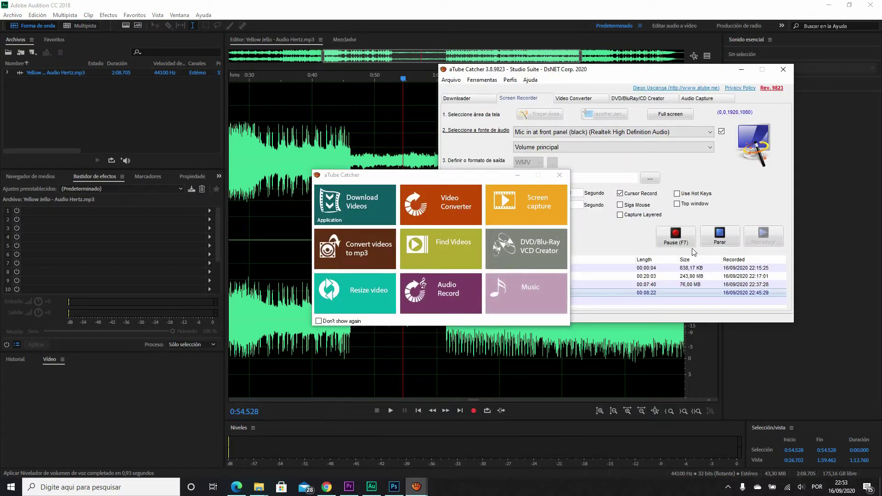
- Return to Audition, place the playhead at 0:58.346 and open the Ecualizador paramétrico effect
{"action": "left_click", "coordinate": [375, 92]}
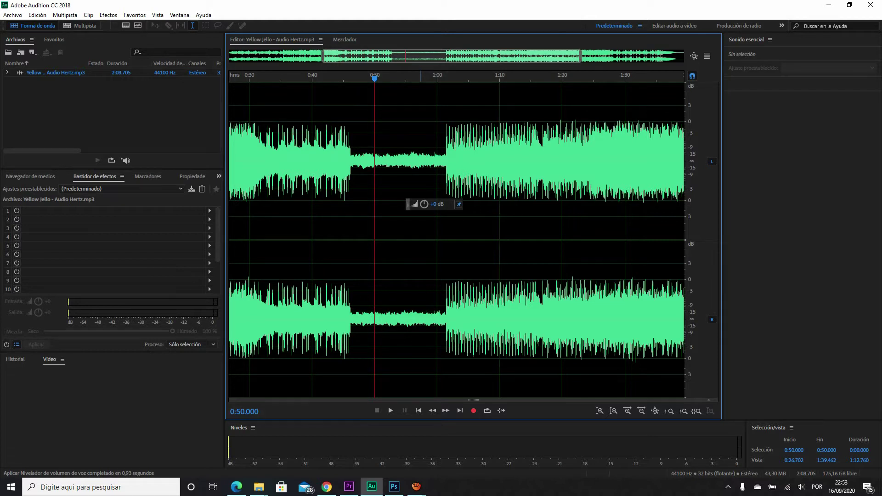
{"action": "left_click", "coordinate": [427, 77]}
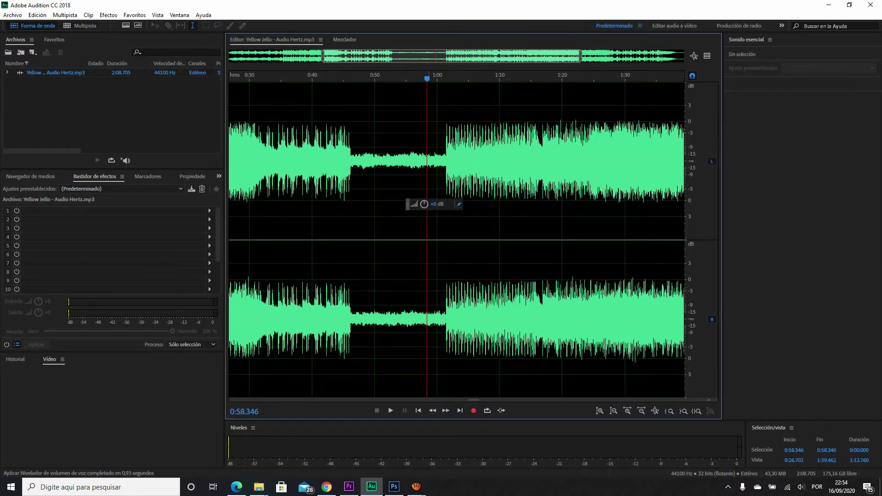
{"action": "left_click", "coordinate": [108, 15]}
{"action": "mouse_move", "coordinate": [178, 125]}
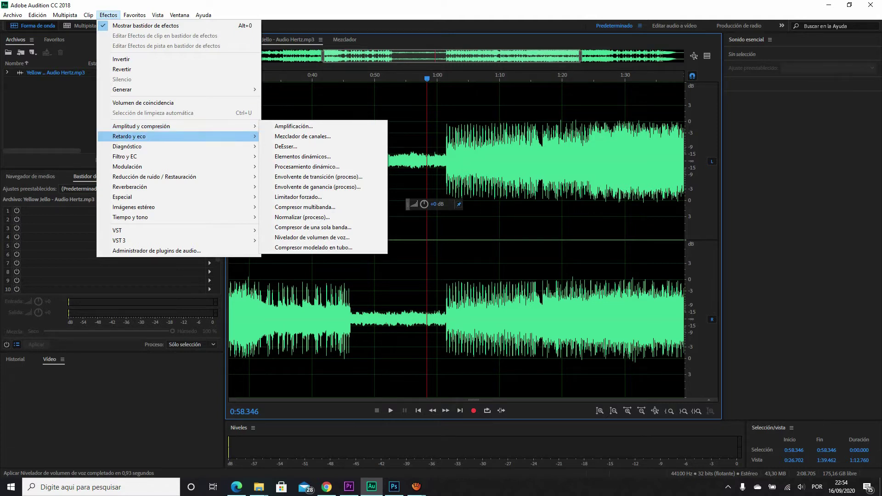
{"action": "mouse_move", "coordinate": [138, 156]}
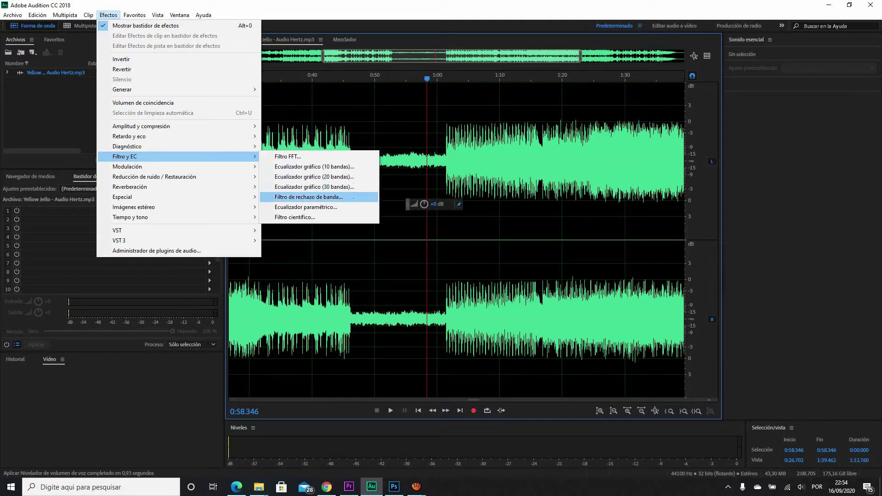
{"action": "left_click", "coordinate": [306, 208]}
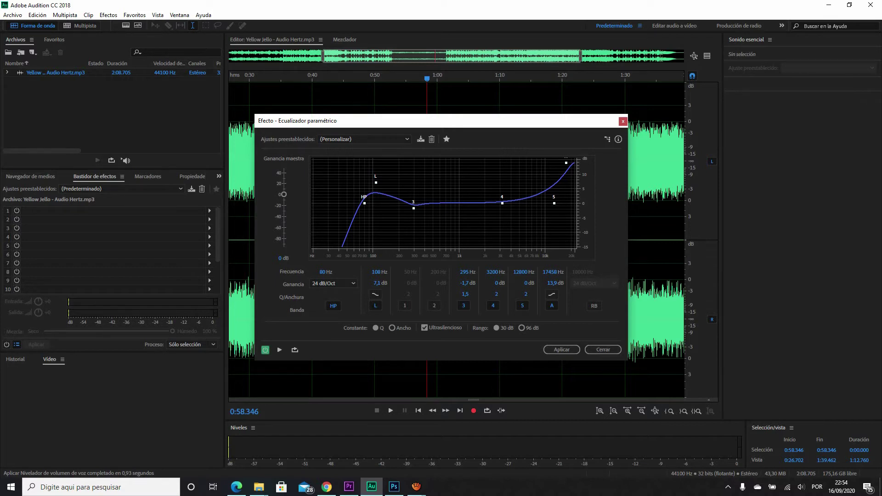
- Choose the Amplificador vocal preset for the parametric equalizer
{"action": "left_click", "coordinate": [363, 138]}
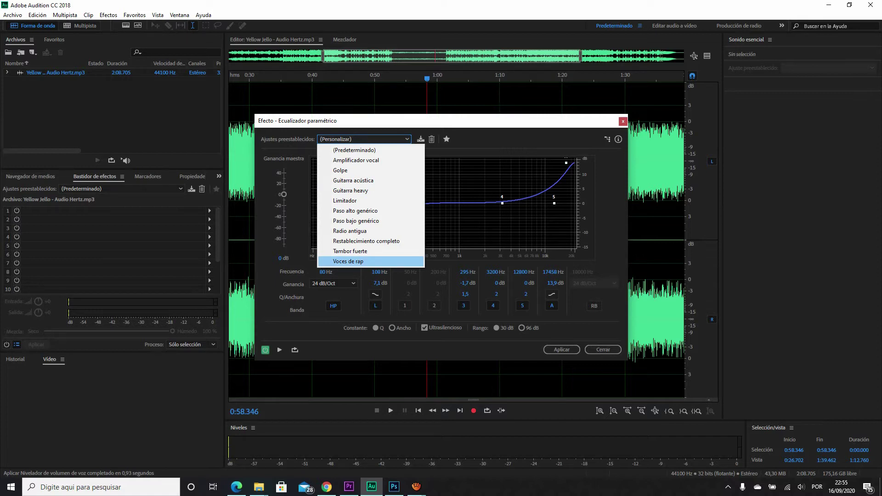
{"action": "key", "text": "Up"}
{"action": "key", "text": "Up"}
{"action": "key", "text": "Up"}
{"action": "key", "text": "Up"}
{"action": "key", "text": "Up"}
{"action": "key", "text": "Up"}
{"action": "key", "text": "Up"}
{"action": "key", "text": "Up"}
{"action": "key", "text": "Up"}
{"action": "key", "text": "Up"}
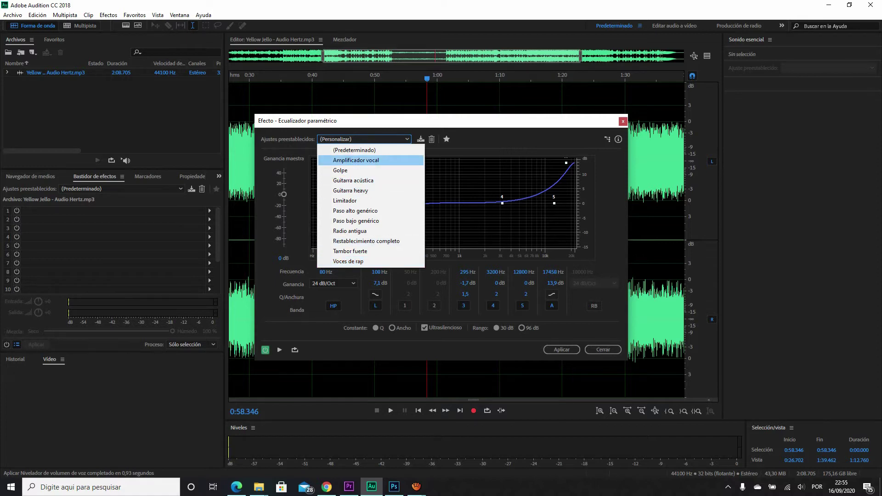
{"action": "key", "text": "Return"}
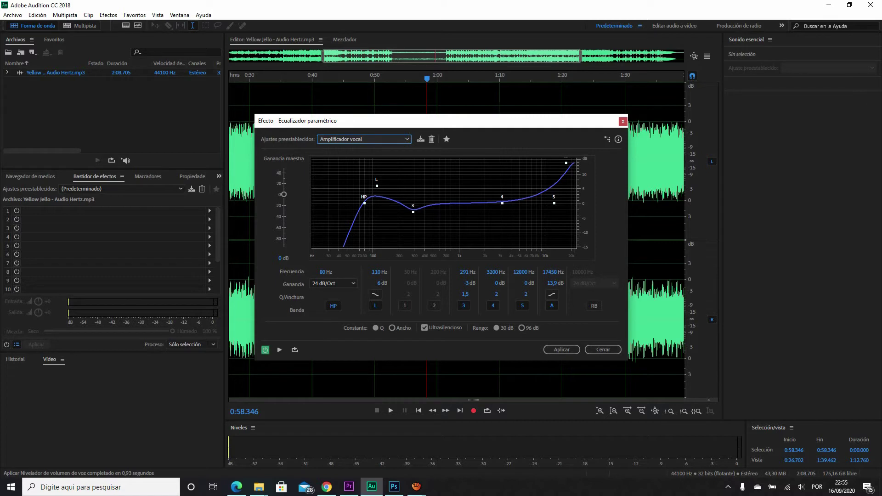
- Raise band L to about 7.4 dB and band 3 to -1.7 dB at 284 Hz, and apply the equalizer to the whole file
{"action": "left_click_drag", "start_coordinate": [377, 186], "coordinate": [377, 181]}
{"action": "left_click_drag", "start_coordinate": [413, 212], "coordinate": [412, 208]}
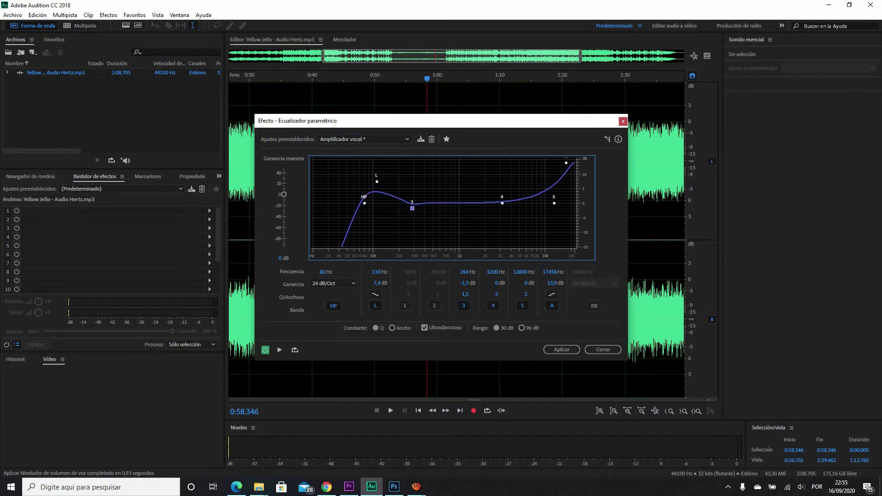
{"action": "left_click_drag", "start_coordinate": [377, 182], "coordinate": [377, 181]}
{"action": "left_click", "coordinate": [561, 350]}
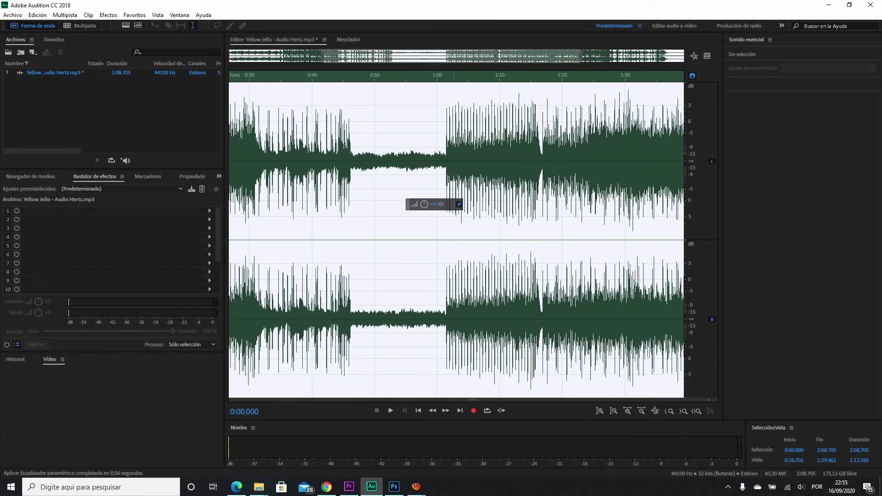
- Undo the parametric equalization and switch to aTube Catcher to check the screen recording
{"action": "left_click", "coordinate": [454, 161]}
{"action": "key", "text": "ctrl+z"}
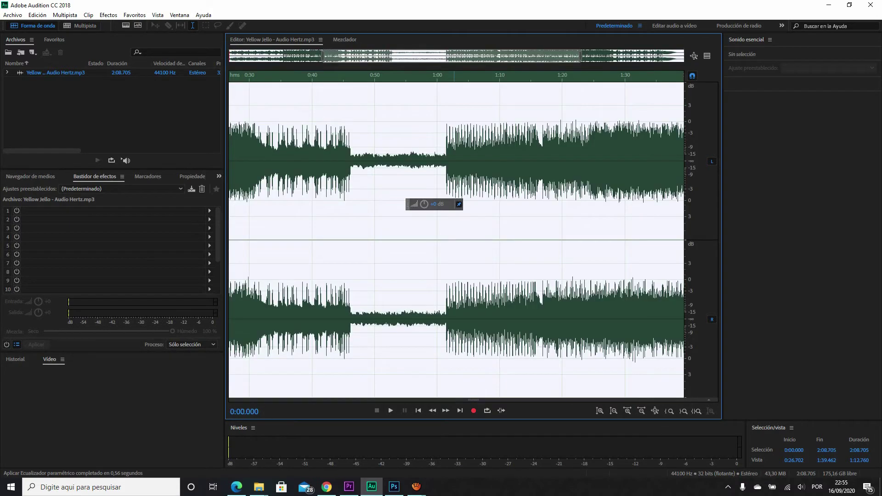
{"action": "left_click", "coordinate": [416, 487]}
{"action": "left_click", "coordinate": [354, 454]}
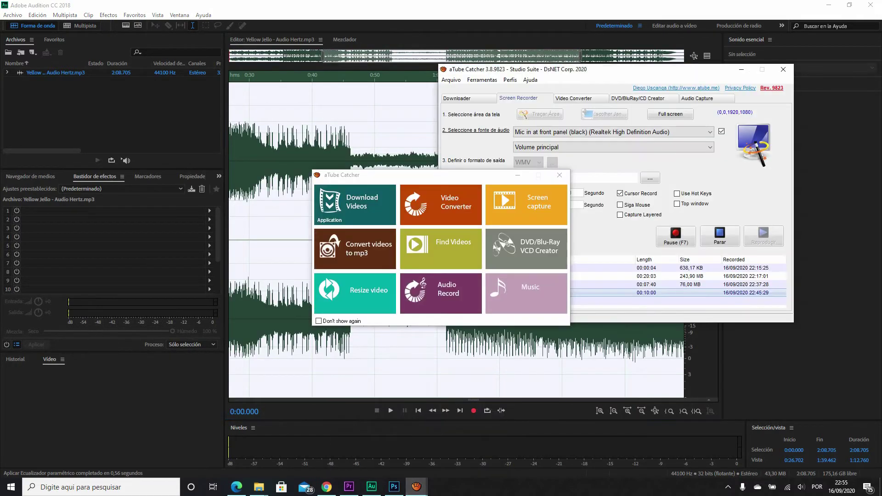
- Switch to Premiere Pro and examine the options of the second Audio 1 clip, including Edit Clip In Adobe Audition
{"action": "left_click", "coordinate": [349, 486]}
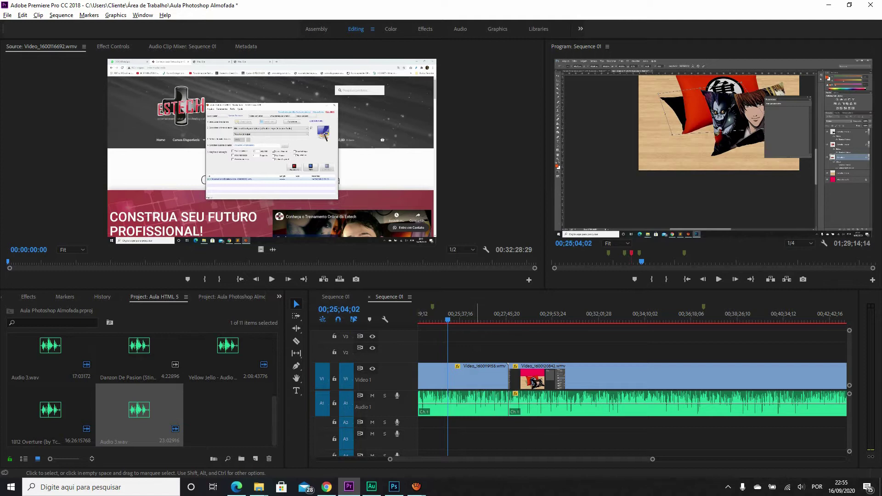
{"action": "left_click", "coordinate": [586, 403]}
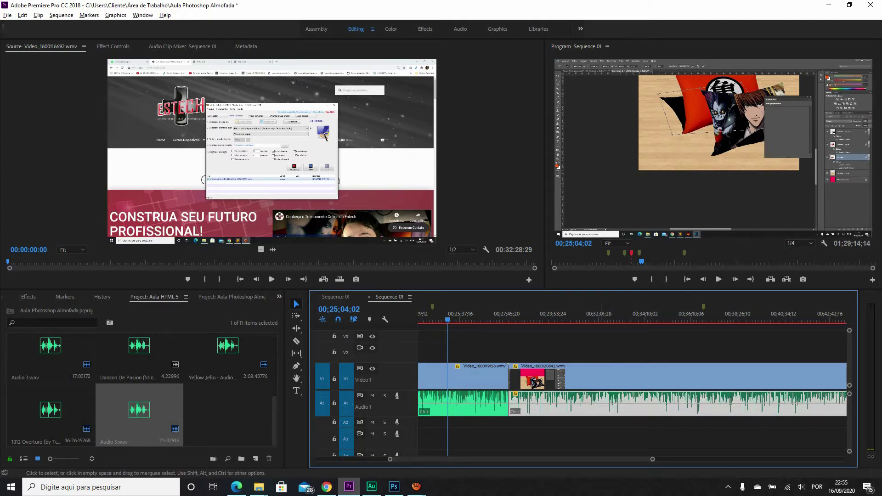
{"action": "right_click", "coordinate": [579, 405]}
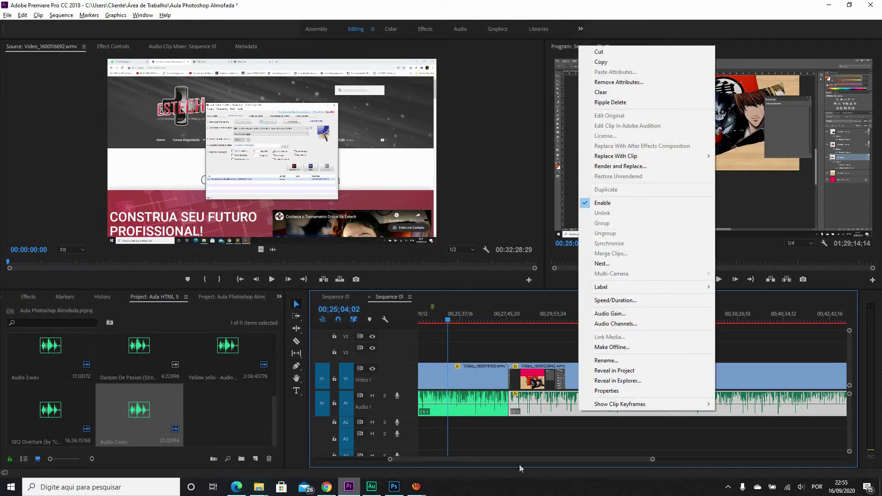
{"action": "right_click", "coordinate": [535, 411]}
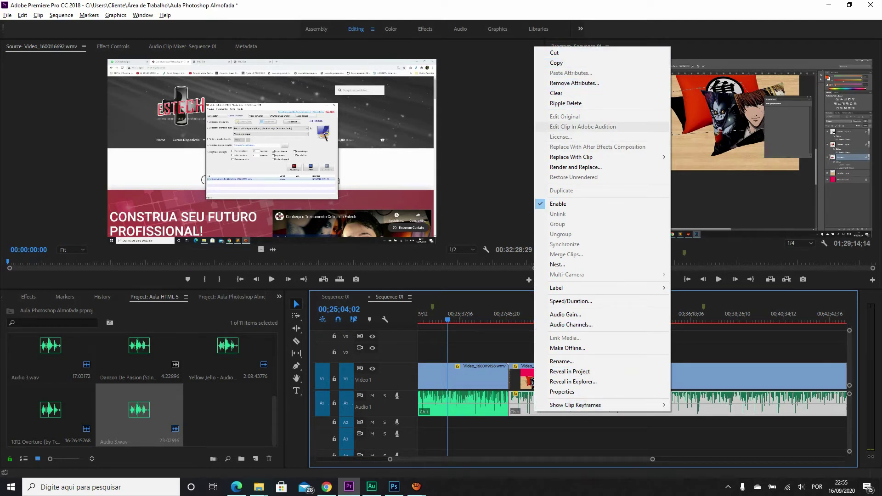
- Switch to Audition and look through the media browser, the open files and the clip commands
{"action": "left_click", "coordinate": [371, 486]}
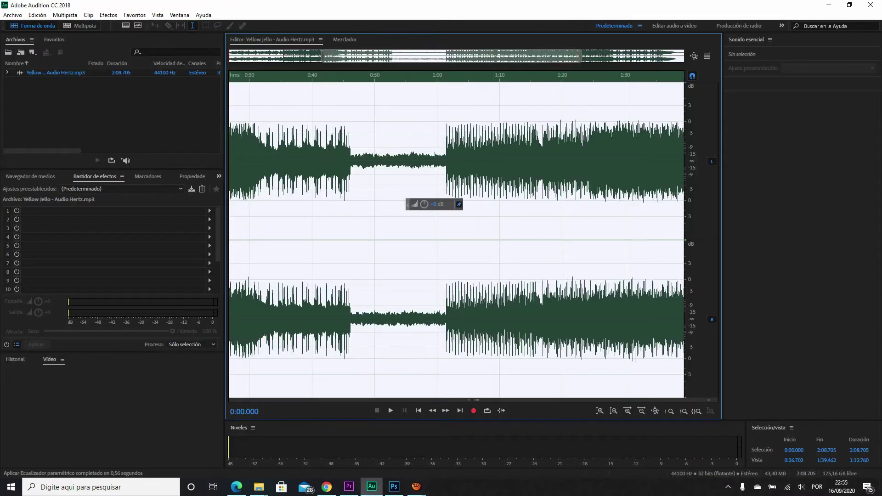
{"action": "left_click", "coordinate": [30, 176]}
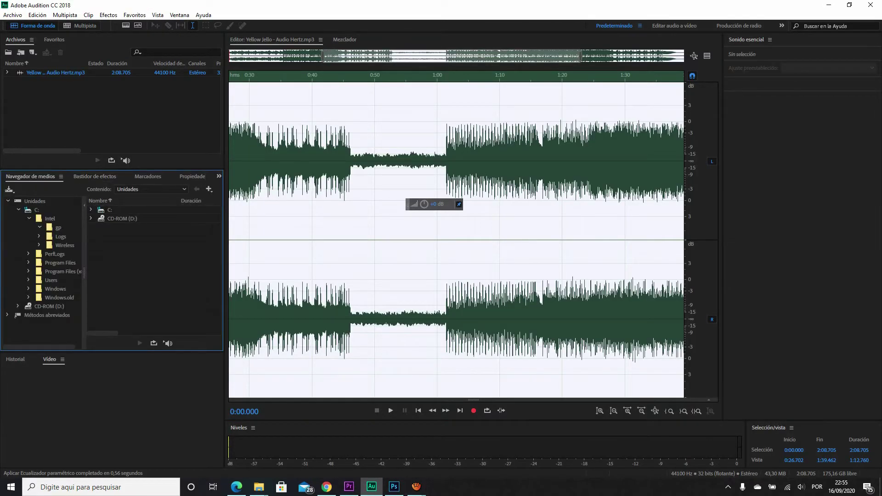
{"action": "left_click", "coordinate": [16, 40]}
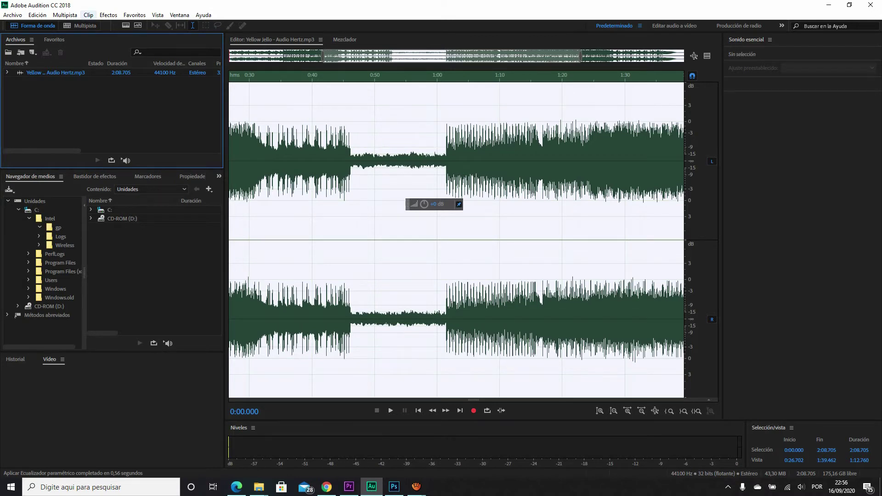
{"action": "left_click", "coordinate": [88, 14]}
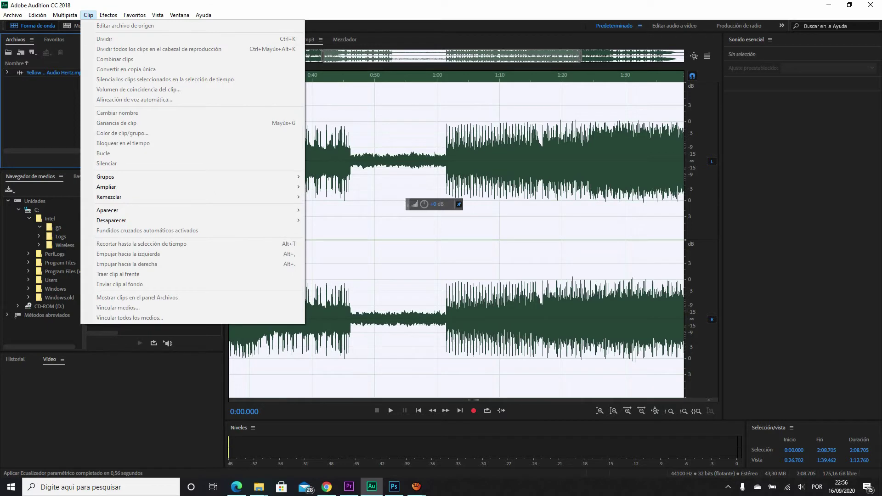
- Compare Premiere Pro with Audition, review the second Audio 1 clip's options in Premiere Pro again and deselect the clip
{"action": "left_click", "coordinate": [349, 486]}
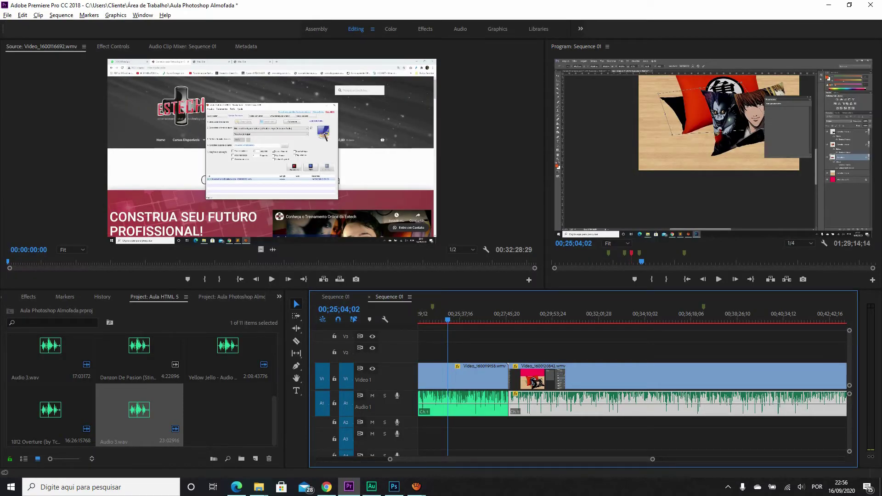
{"action": "left_click", "coordinate": [368, 488]}
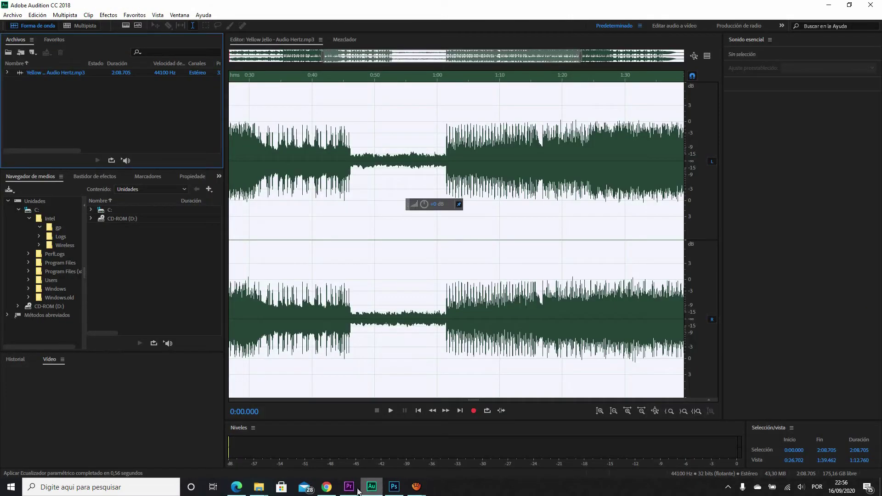
{"action": "left_click", "coordinate": [349, 487]}
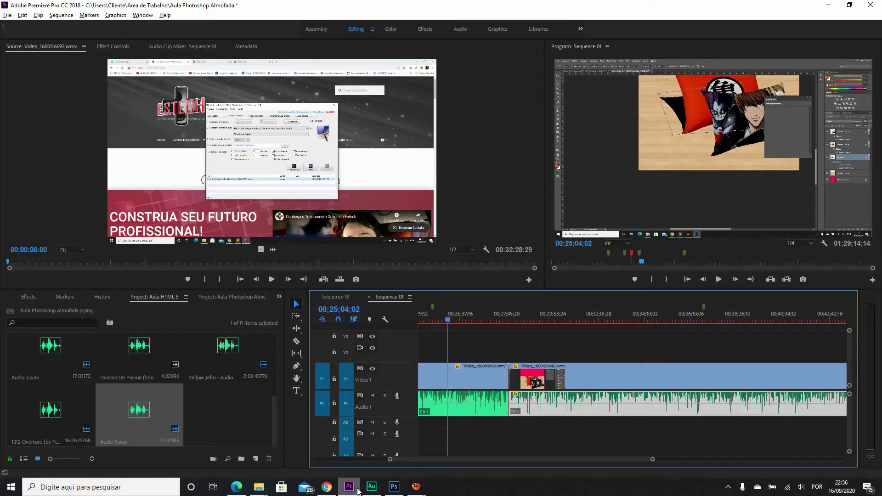
{"action": "left_click", "coordinate": [349, 487]}
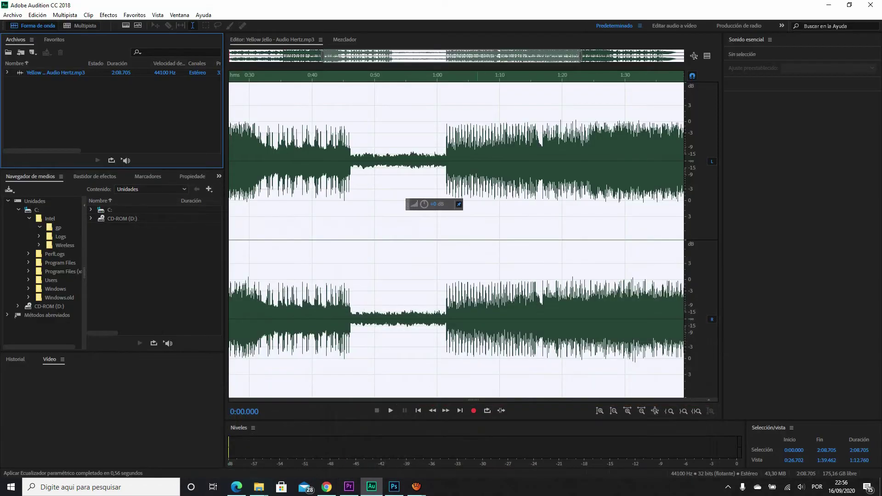
{"action": "left_click", "coordinate": [349, 487]}
{"action": "right_click", "coordinate": [541, 405]}
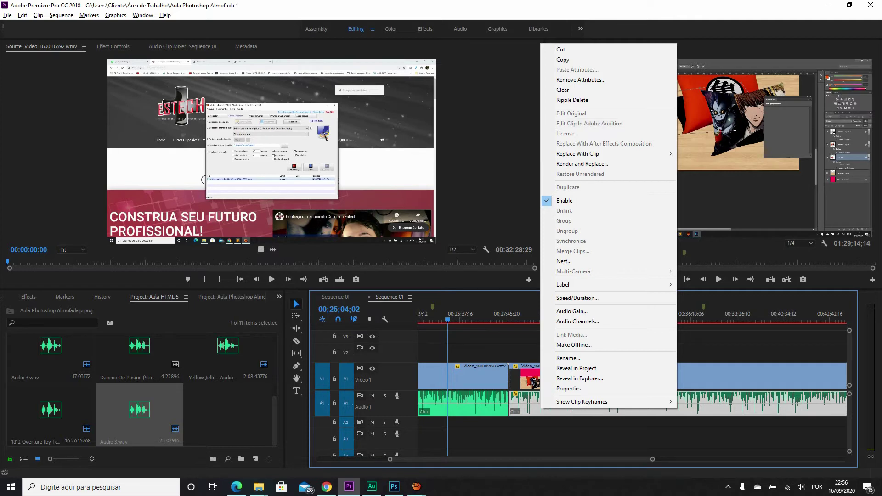
{"action": "left_click", "coordinate": [501, 437]}
- Switch to aTube Catcher and stop the screen recording
{"action": "left_click", "coordinate": [416, 487]}
{"action": "left_click", "coordinate": [393, 454]}
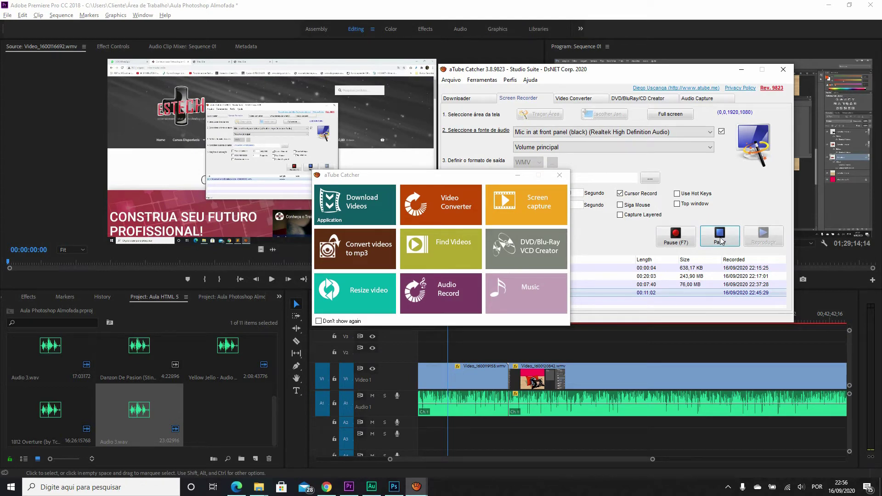
{"action": "left_click", "coordinate": [721, 241]}
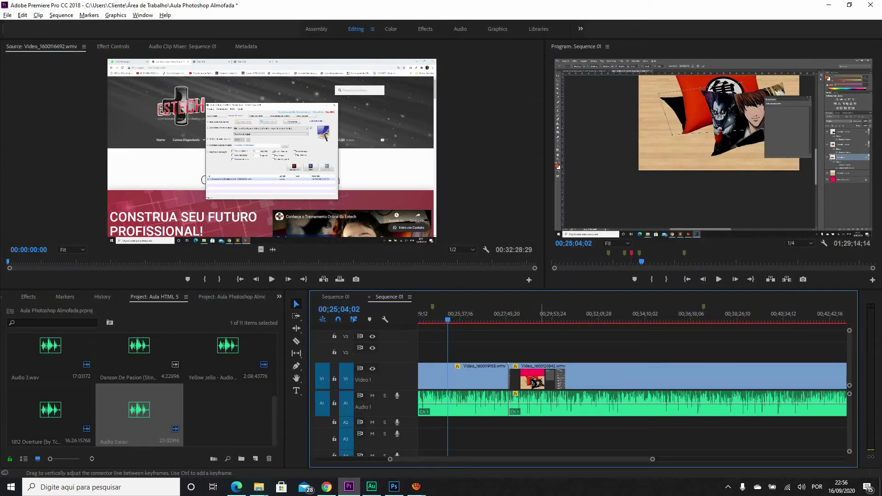
- Delete only the audio of the last clip in the Premiere Pro timeline, locking Video 1 for the deletion and unlocking it again
{"action": "key", "text": "backslash"}
{"action": "key", "text": "alt"}
{"action": "scroll", "coordinate": [676, 390], "scroll_direction": "down", "scroll_amount": 1}
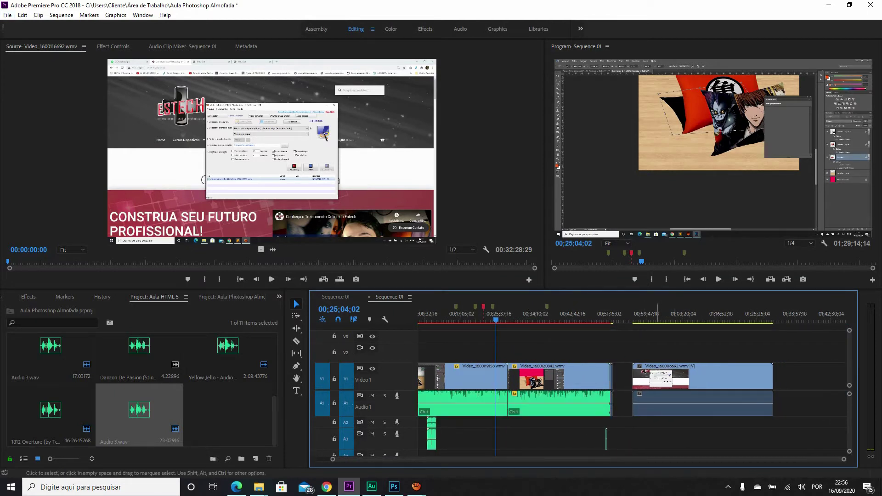
{"action": "left_click", "coordinate": [690, 377]}
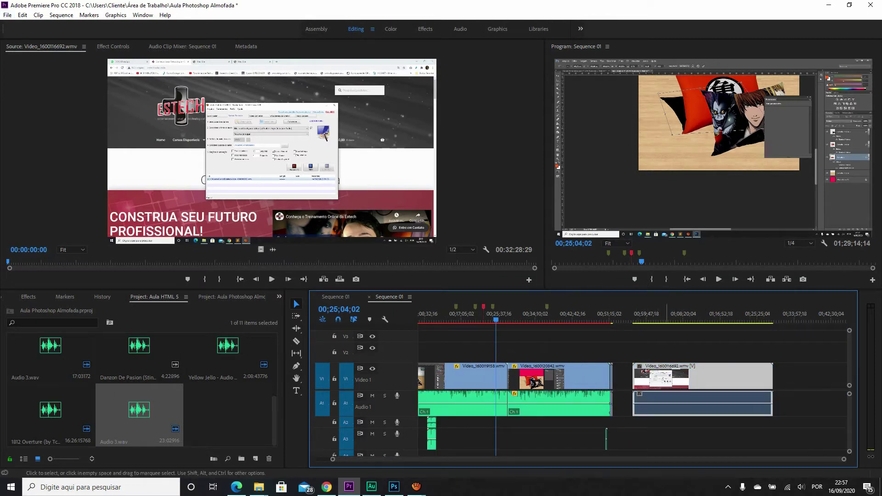
{"action": "left_click", "coordinate": [335, 379]}
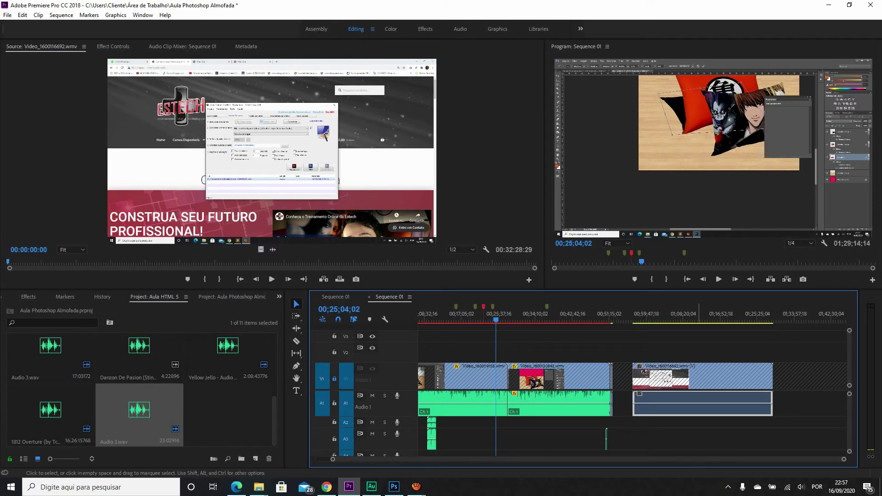
{"action": "key", "text": "Delete"}
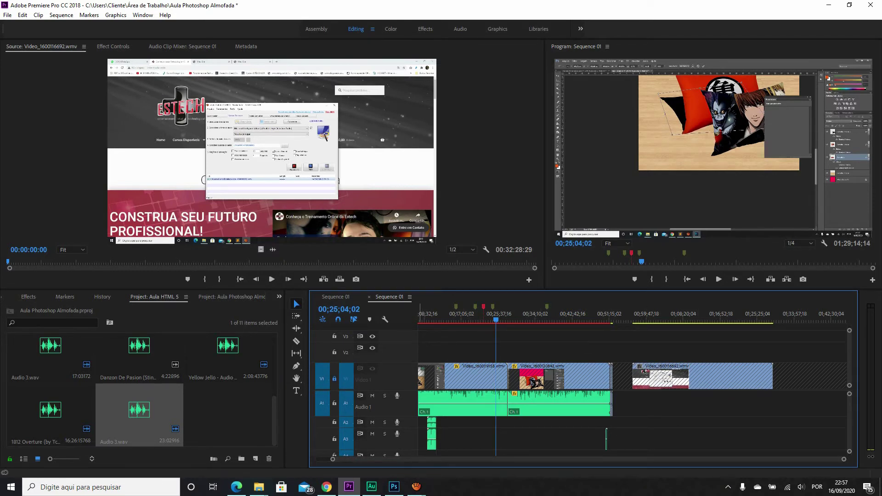
{"action": "left_click", "coordinate": [335, 379]}
- Place the 1812 Overture audio from the project on Audio 1, starting at the same point as the last video clip
{"action": "left_click", "coordinate": [228, 413]}
{"action": "left_click", "coordinate": [228, 356]}
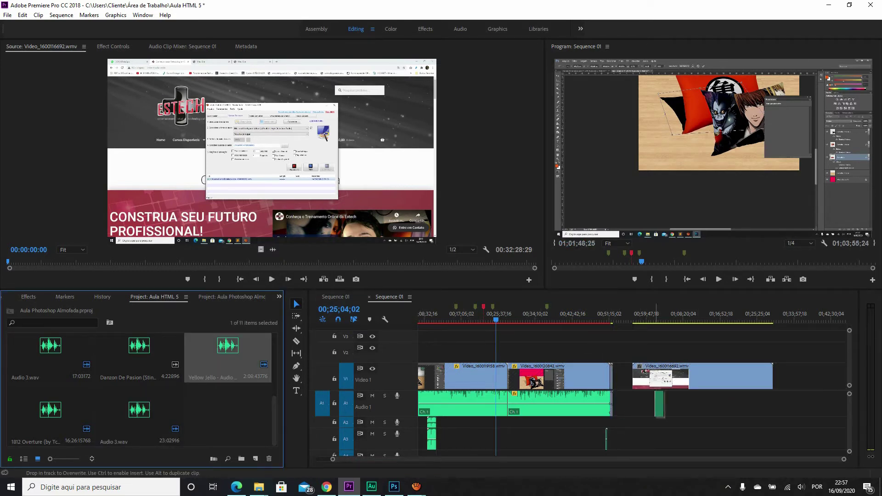
{"action": "key", "text": "ctrl+s"}
{"action": "left_click_drag", "start_coordinate": [50, 411], "coordinate": [633, 403]}
{"action": "scroll", "coordinate": [645, 403], "scroll_direction": "up", "scroll_amount": 4}
{"action": "scroll", "coordinate": [677, 404], "scroll_direction": "down", "scroll_amount": 3}
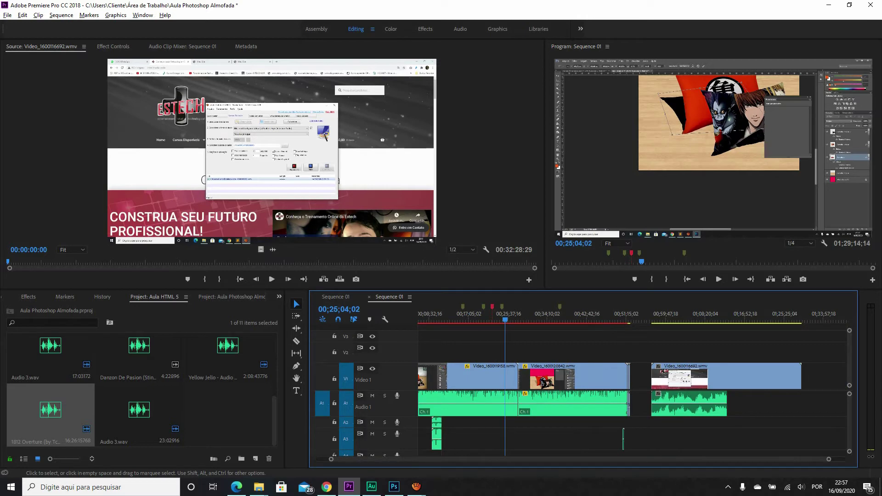
- Trim the end of the last video clip so that it finishes well before the 1812 Overture audio
{"action": "left_click_drag", "start_coordinate": [801, 385], "coordinate": [676, 385]}
{"action": "scroll", "coordinate": [689, 386], "scroll_direction": "up", "scroll_amount": 3}
{"action": "scroll", "coordinate": [675, 386], "scroll_direction": "down", "scroll_amount": 4}
{"action": "scroll", "coordinate": [675, 386], "scroll_direction": "up", "scroll_amount": 2}
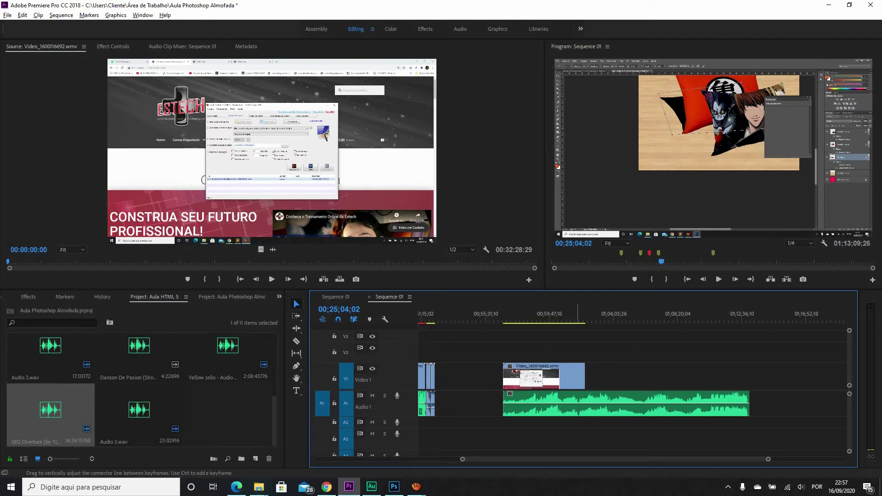
- Open the 1812 Overture clip in the Source monitor, try lowering its volume line in the timeline and undo the change
{"action": "double_click", "coordinate": [575, 403]}
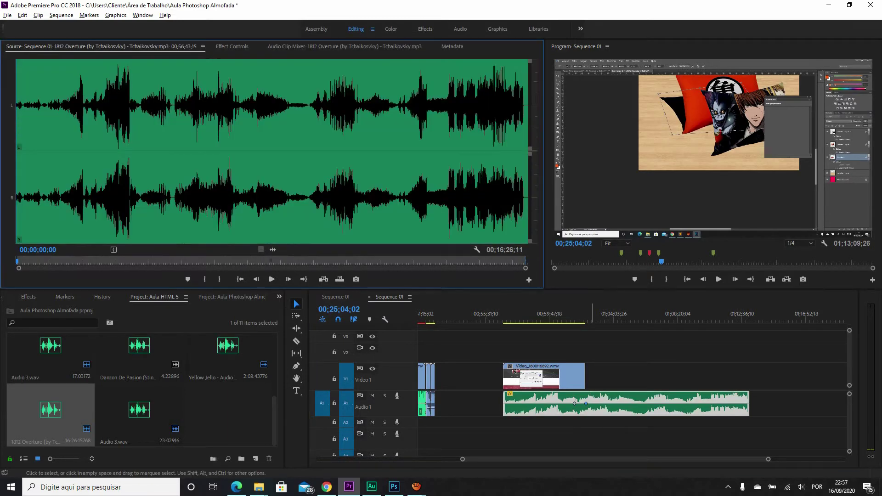
{"action": "left_click_drag", "start_coordinate": [586, 403], "coordinate": [588, 413]}
{"action": "key", "text": "ctrl+z"}
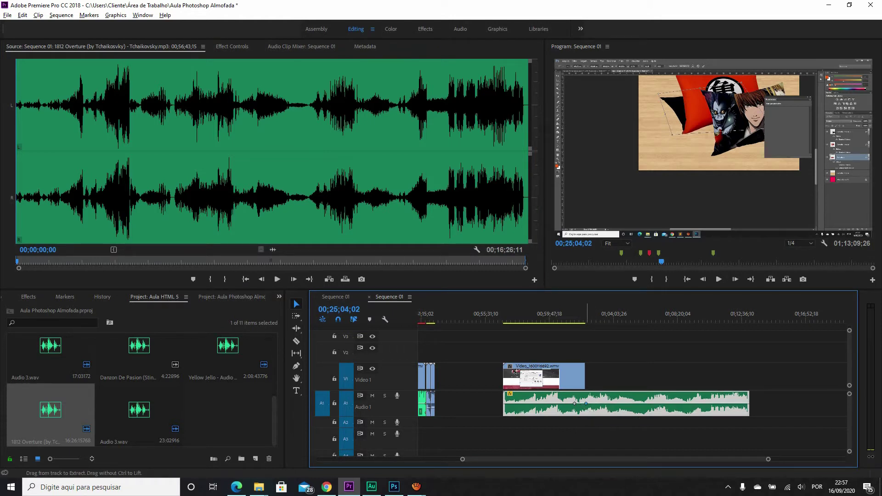
{"action": "key", "text": "ctrl+z"}
{"action": "key", "text": "ctrl+z"}
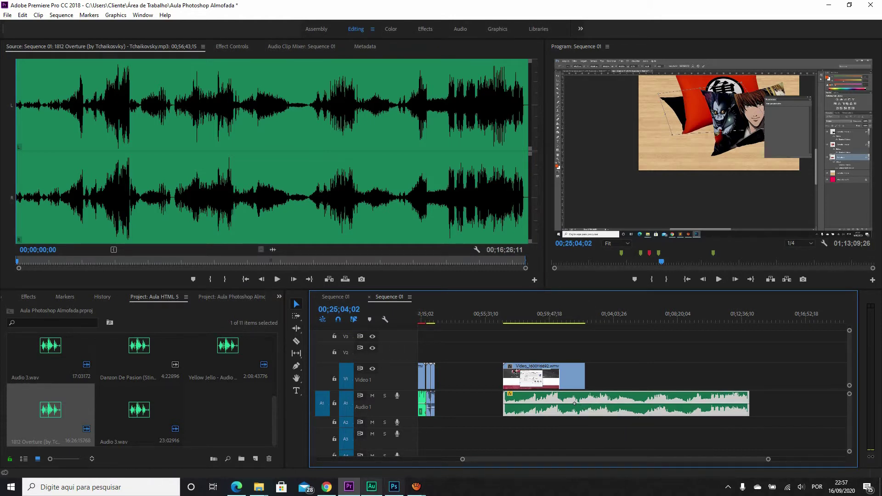
- Set the sequence playhead to 01;03;30;12 and the source playhead to 00;06;46;27, examine the clip's volume effect controls and deselect it
{"action": "left_click", "coordinate": [604, 320]}
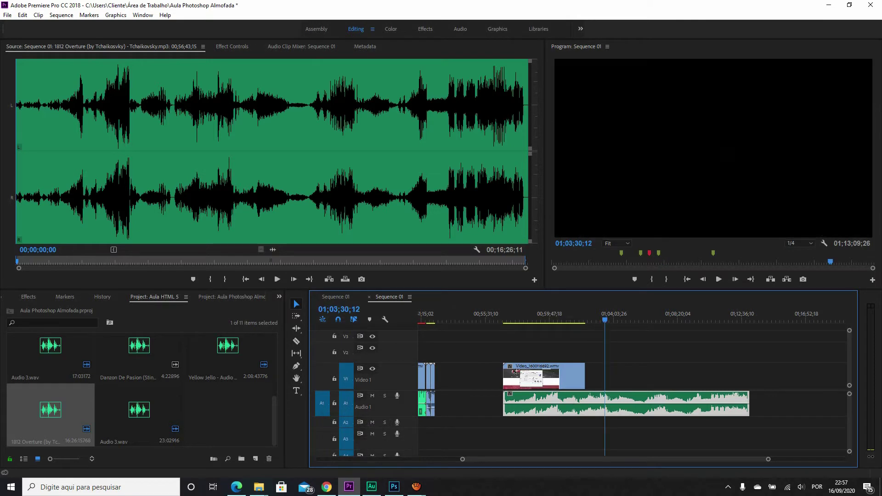
{"action": "left_click", "coordinate": [225, 262]}
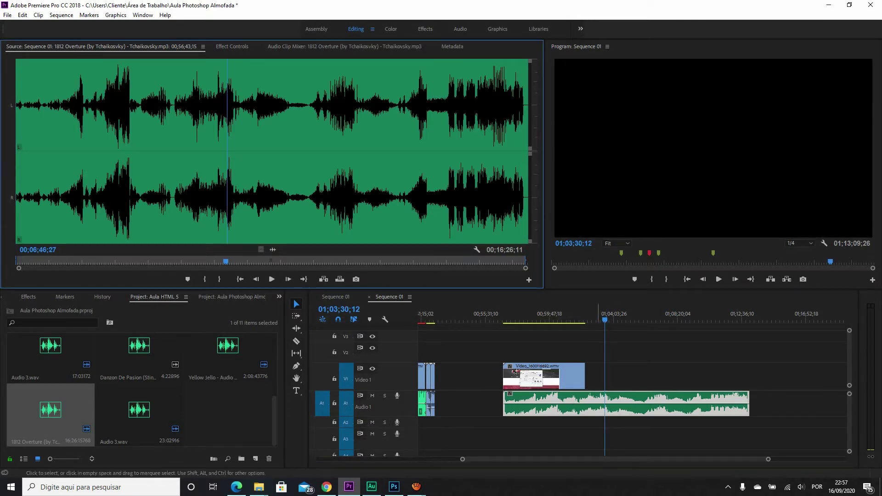
{"action": "left_click", "coordinate": [232, 47]}
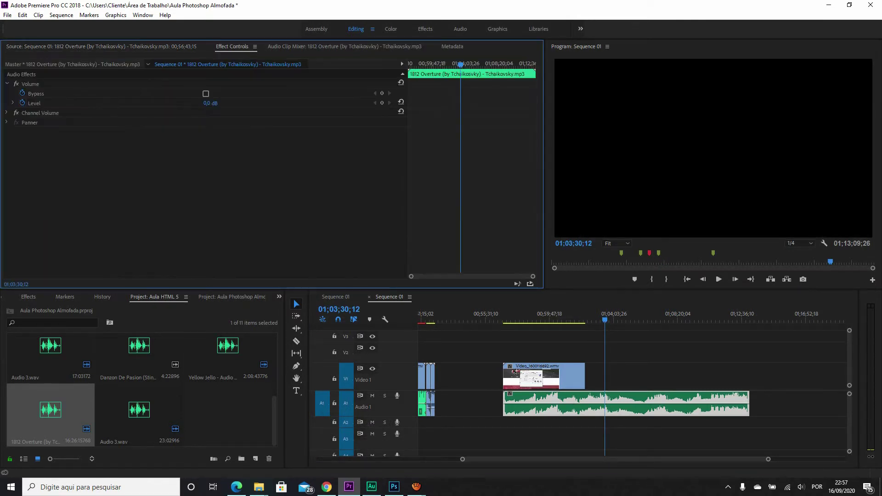
{"action": "left_click", "coordinate": [620, 359]}
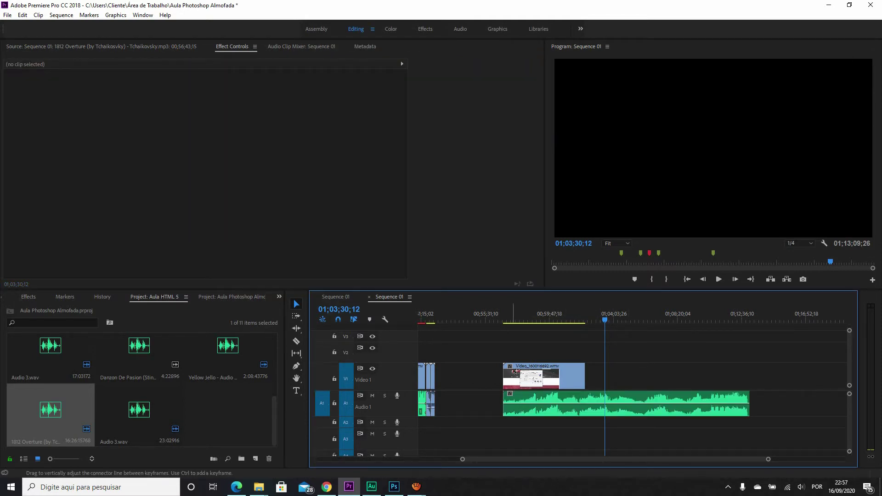
- Switch to Audition and select the Yellow Jello waveform from 1:11.122 to 1:22.061
{"action": "left_click", "coordinate": [371, 486]}
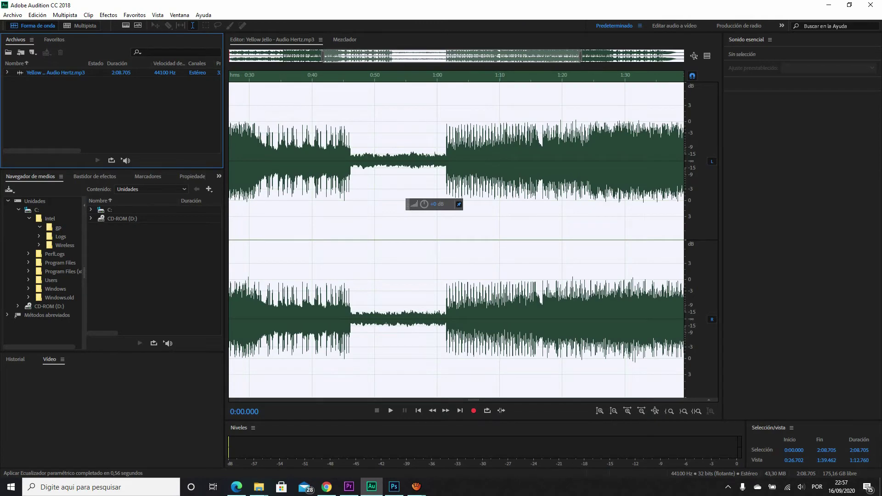
{"action": "left_click_drag", "start_coordinate": [507, 196], "coordinate": [575, 197]}
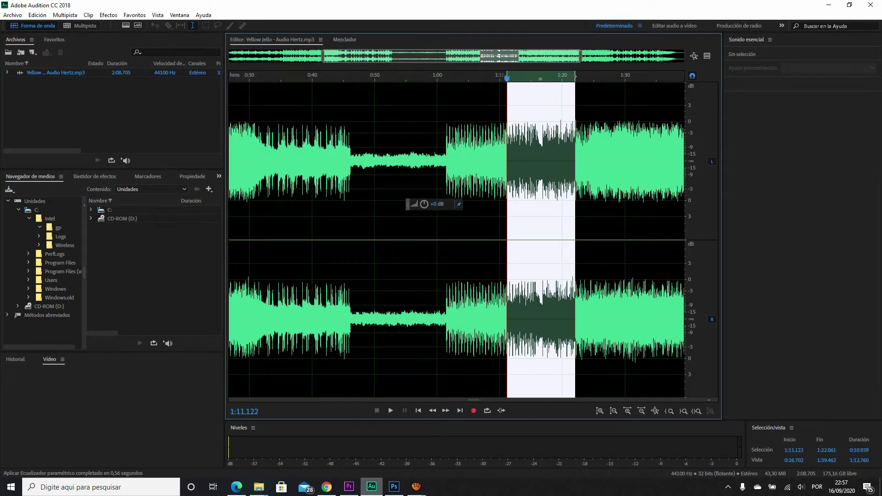
- Switch to Premiere Pro, try volume levels of 3.8 dB and -39.0 dB on the 1812 Overture clip and undo them
{"action": "left_click", "coordinate": [349, 486]}
{"action": "left_click_drag", "start_coordinate": [642, 404], "coordinate": [673, 411]}
{"action": "key", "text": "ctrl+z"}
{"action": "scroll", "coordinate": [661, 398], "scroll_direction": "up", "scroll_amount": 2}
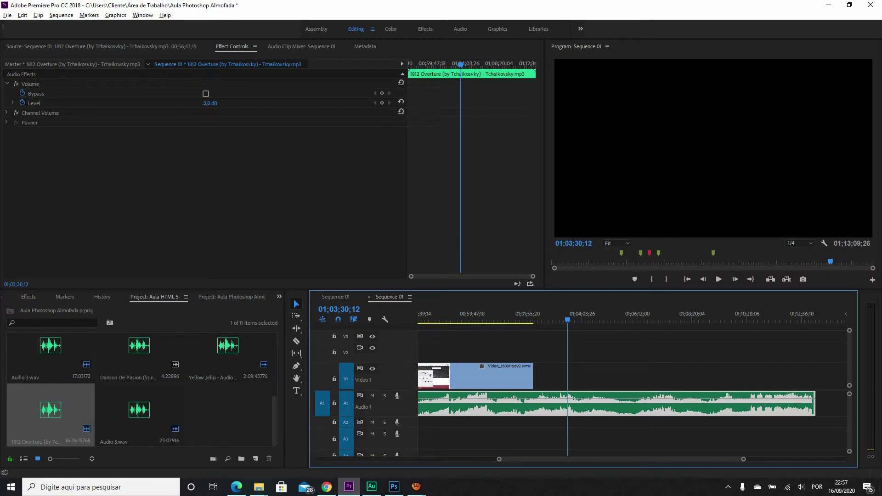
{"action": "left_click_drag", "start_coordinate": [210, 103], "coordinate": [34, 104]}
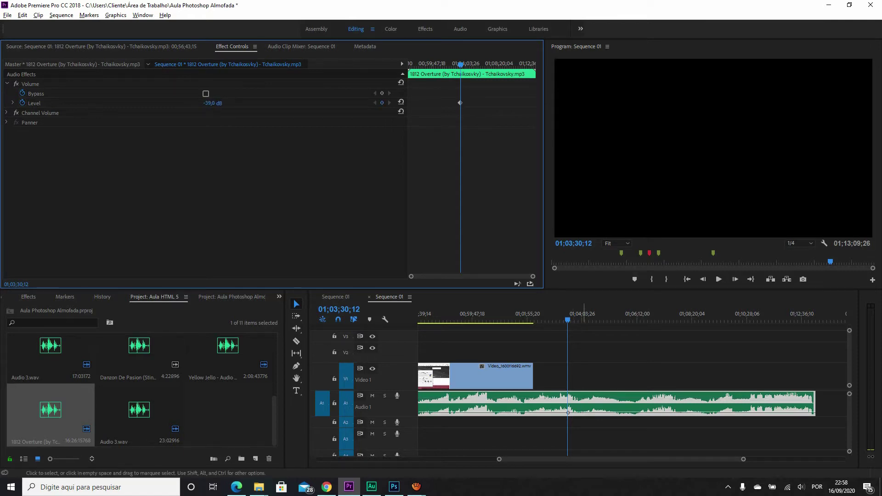
{"action": "key", "text": "ctrl+z"}
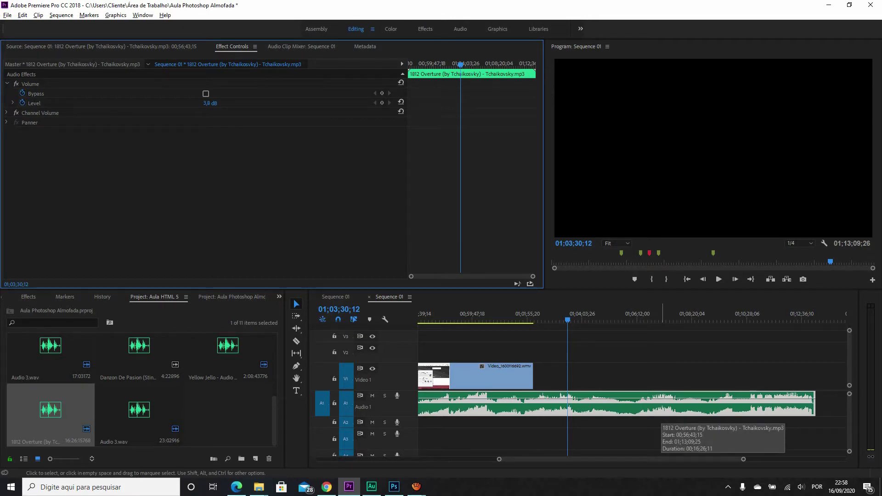
{"action": "key", "text": "ctrl+z"}
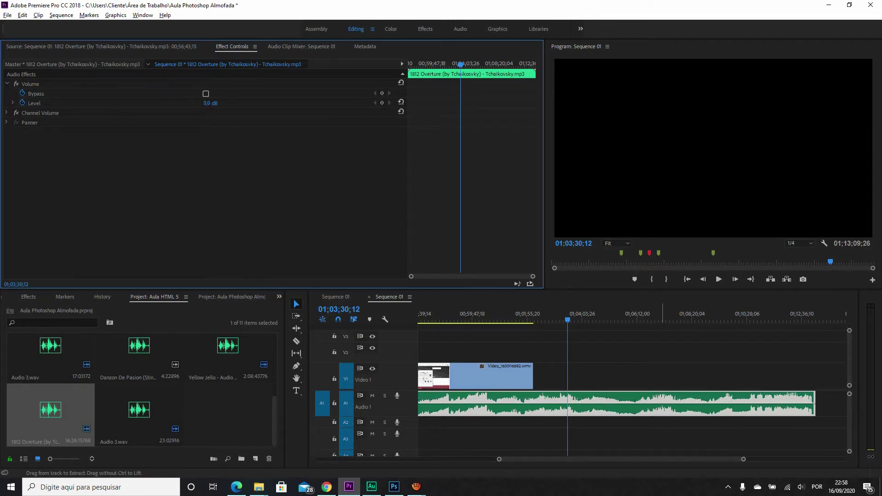
- Add five volume keyframes to the 1812 Overture clip after the playhead, raising the second keyframe and lowering the fourth
{"action": "left_click", "coordinate": [610, 403], "text": "ctrl"}
{"action": "left_click", "coordinate": [637, 404], "text": "ctrl"}
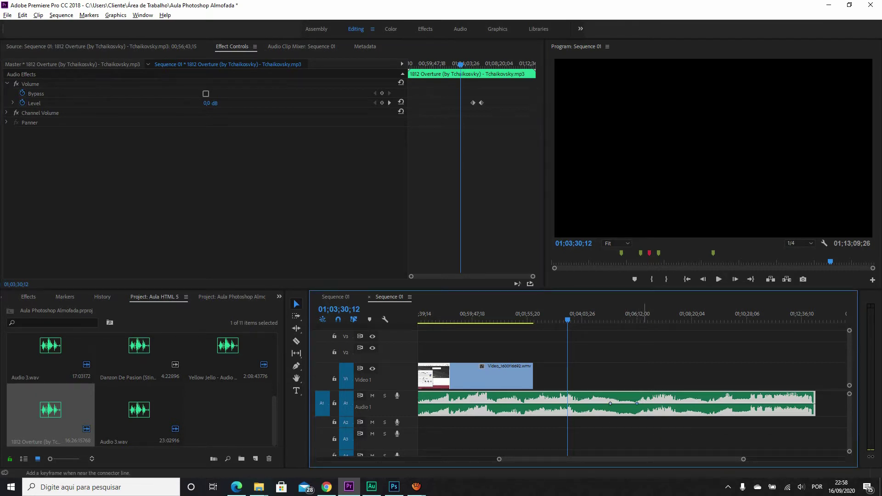
{"action": "left_click", "coordinate": [664, 403], "text": "ctrl"}
{"action": "left_click", "coordinate": [684, 404], "text": "ctrl"}
{"action": "left_click", "coordinate": [709, 403], "text": "ctrl"}
{"action": "left_click_drag", "start_coordinate": [637, 404], "coordinate": [684, 412]}
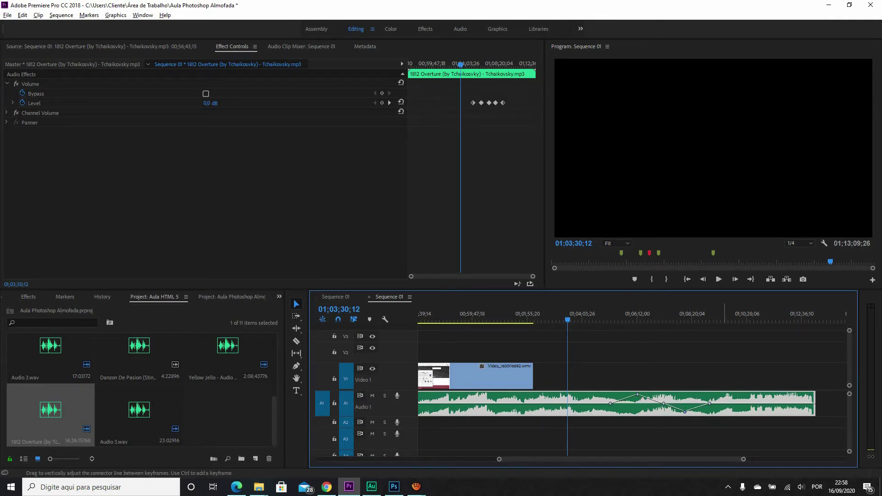
- Add two more volume keyframes towards the end of the 1812 Overture clip, lowering the first and slightly raising the second
{"action": "double_click", "coordinate": [731, 404], "text": "ctrl"}
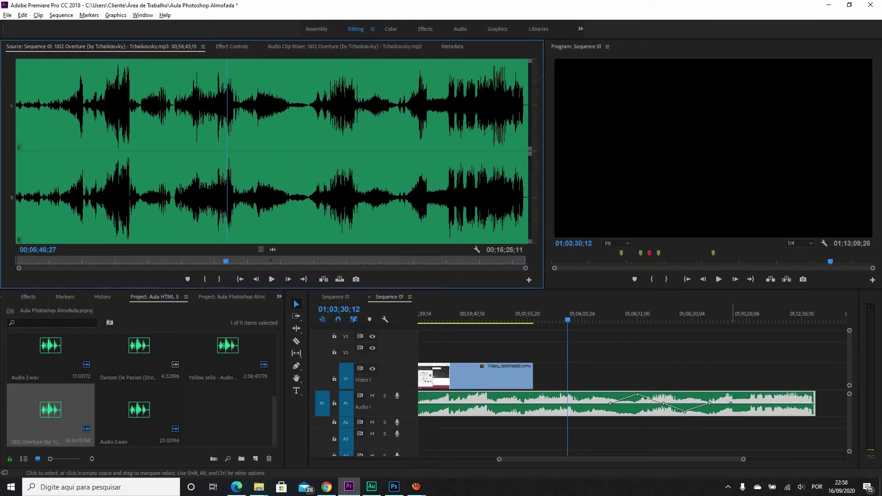
{"action": "left_click", "coordinate": [730, 404]}
{"action": "left_click_drag", "start_coordinate": [730, 403], "coordinate": [747, 401]}
{"action": "left_click", "coordinate": [748, 408], "text": "ctrl"}
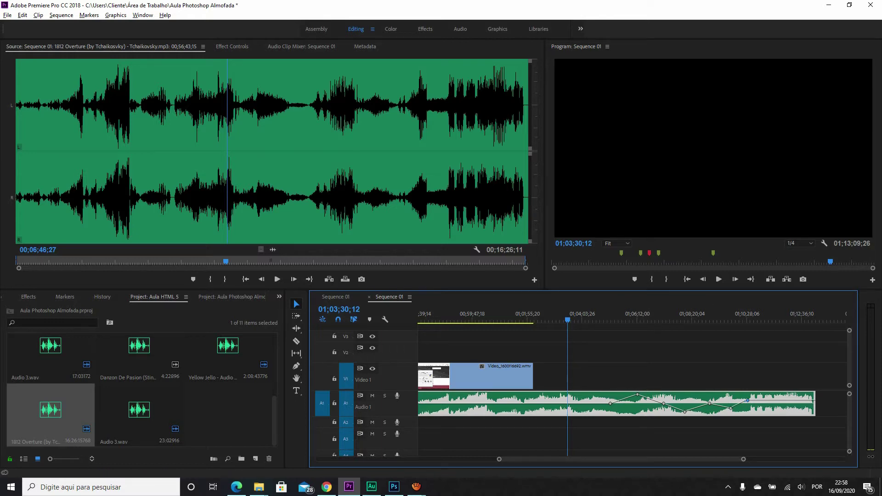
- Raise the third volume keyframe to about 6 dB and play the sequence from 01;06;07;20 and from around that keyframe
{"action": "left_click", "coordinate": [232, 47]}
{"action": "left_click_drag", "start_coordinate": [461, 64], "coordinate": [481, 65]}
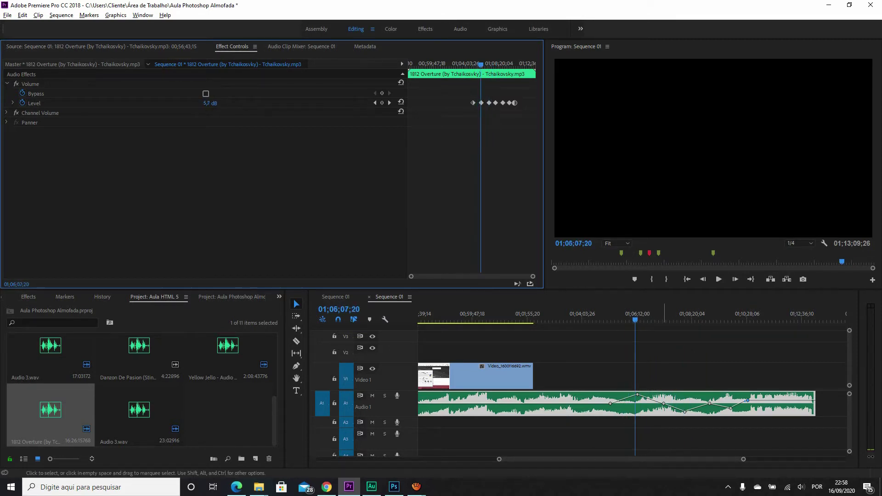
{"action": "left_click_drag", "start_coordinate": [663, 403], "coordinate": [661, 395]}
{"action": "key", "text": "space"}
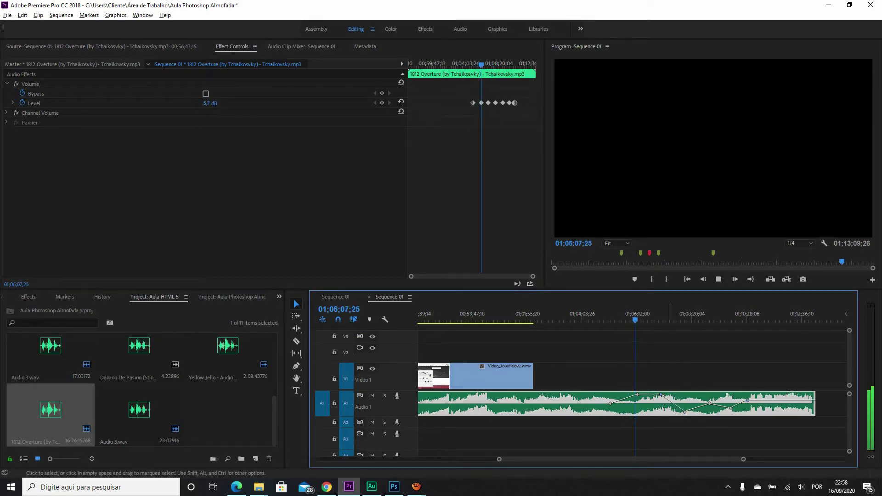
{"action": "left_click", "coordinate": [659, 319]}
{"action": "key", "text": "space"}
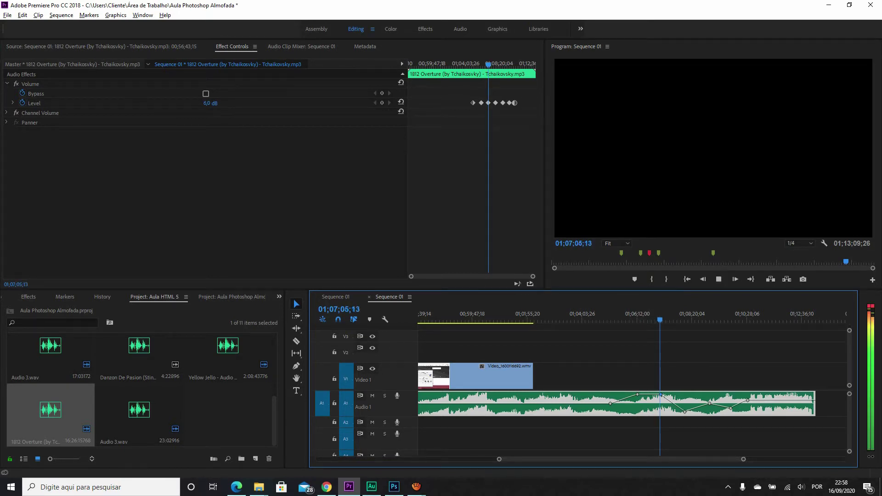
- Lower the third volume keyframe to about -7.4 dB and further to -oo dB, playing the clip around it to compare
{"action": "key", "text": "space"}
{"action": "left_click_drag", "start_coordinate": [660, 395], "coordinate": [662, 410]}
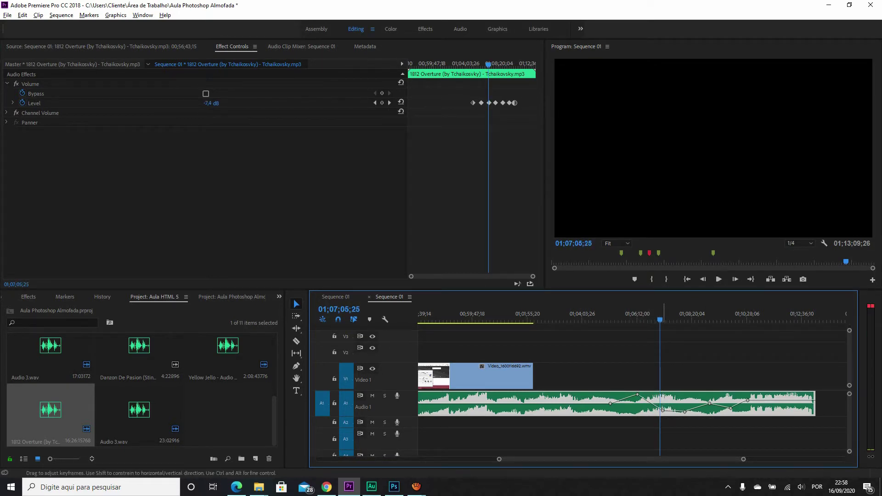
{"action": "key", "text": "space"}
{"action": "key", "text": "space"}
{"action": "left_click_drag", "start_coordinate": [662, 409], "coordinate": [662, 412]}
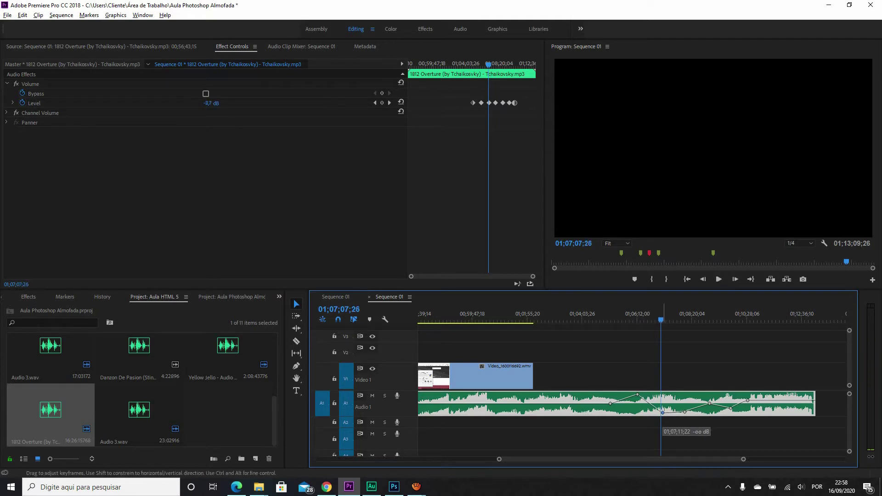
{"action": "key", "text": "space"}
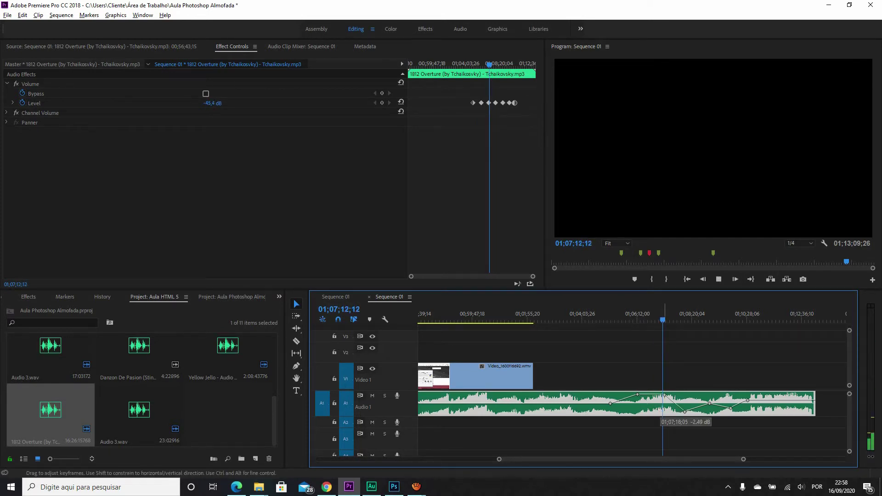
{"action": "key", "text": "space"}
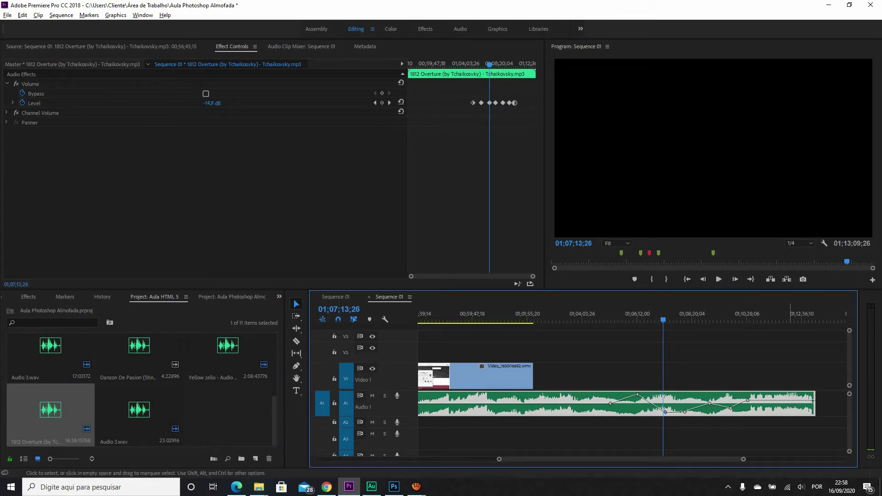
- Try shaping a curved fade-out with extra volume keyframes at the end of the 1812 Overture clip
{"action": "left_click", "coordinate": [798, 401], "text": "ctrl"}
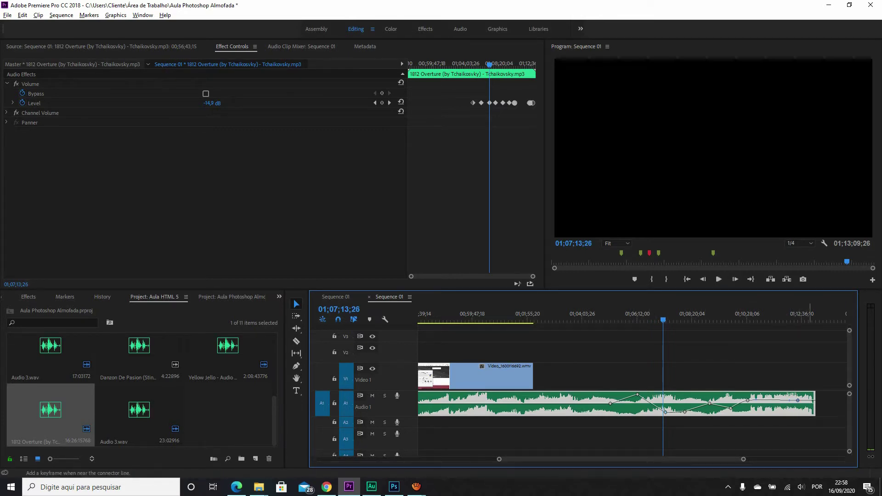
{"action": "left_click_drag", "start_coordinate": [806, 400], "coordinate": [815, 412]}
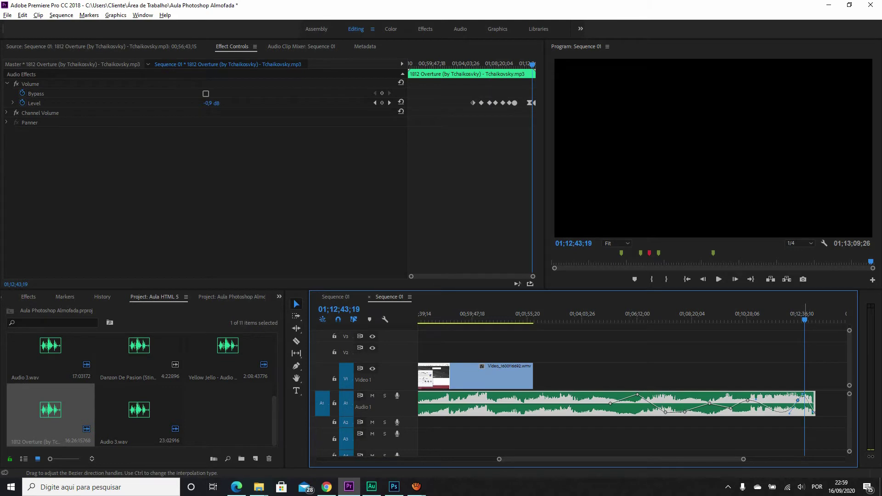
{"action": "left_click_drag", "start_coordinate": [815, 367], "coordinate": [820, 368]}
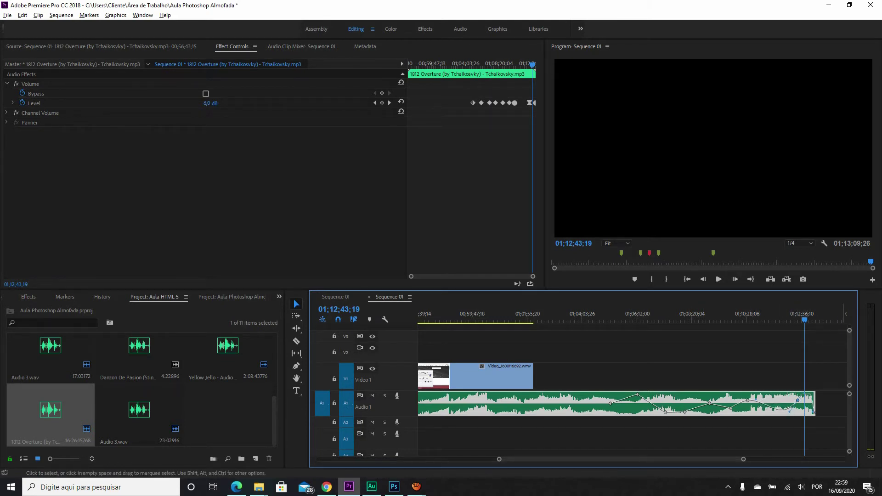
{"action": "left_click_drag", "start_coordinate": [804, 320], "coordinate": [792, 320]}
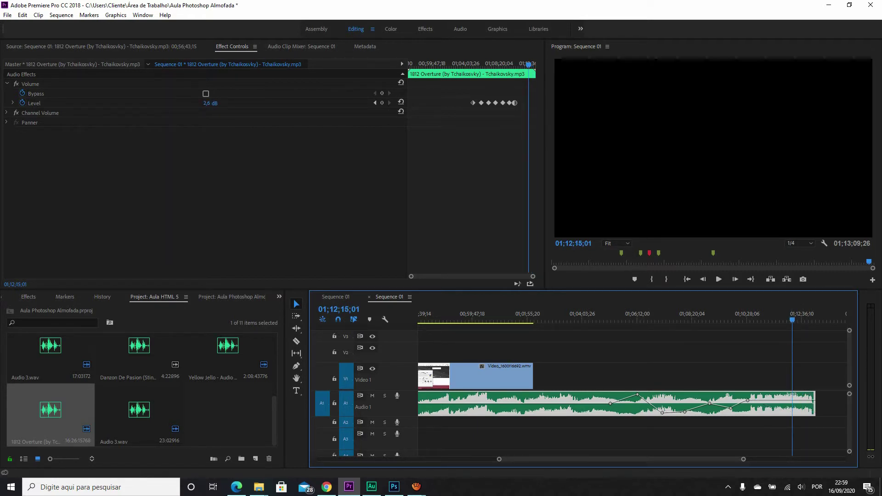
- Remove all volume keyframes from the 1812 Overture clip and set its level to 0 dB
{"action": "left_click", "coordinate": [22, 103]}
{"action": "key", "text": "Return"}
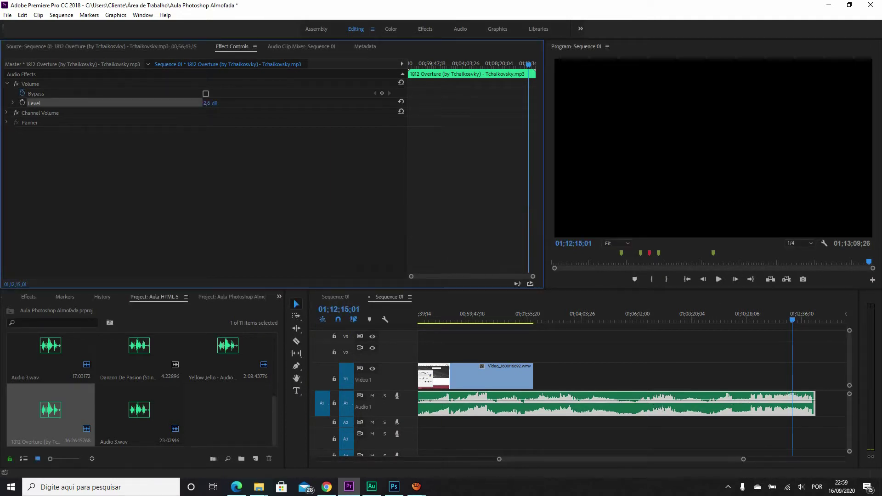
{"action": "left_click", "coordinate": [210, 103]}
{"action": "key", "text": "Return"}
{"action": "left_click_drag", "start_coordinate": [690, 403], "coordinate": [691, 399]}
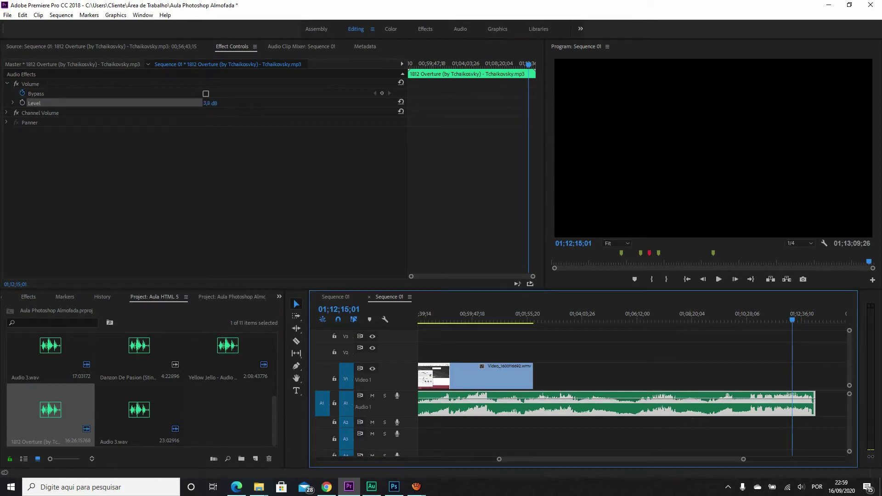
{"action": "key", "text": "ctrl+z"}
- Split the 1812 Overture clip near its end at 01;11;47;01
{"action": "left_click", "coordinate": [749, 317]}
{"action": "scroll", "coordinate": [714, 350], "scroll_direction": "down", "scroll_amount": 3}
{"action": "scroll", "coordinate": [624, 350], "scroll_direction": "up", "scroll_amount": 2}
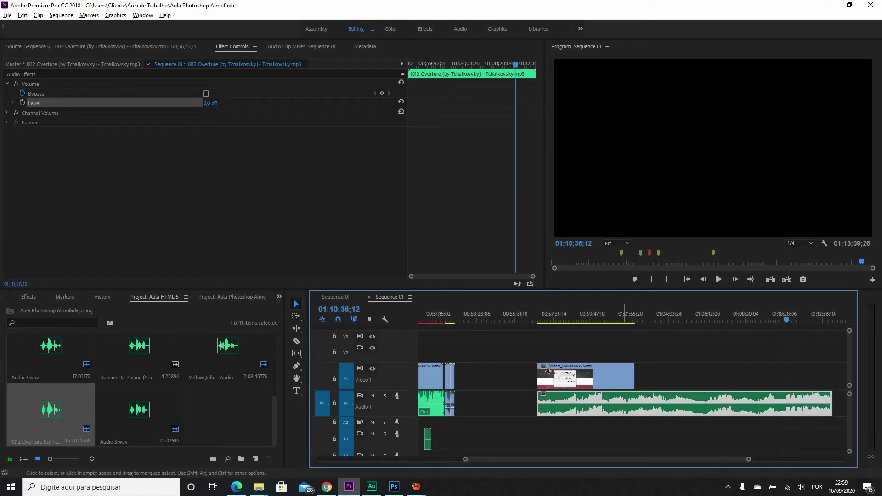
{"action": "left_click_drag", "start_coordinate": [786, 318], "coordinate": [807, 317]}
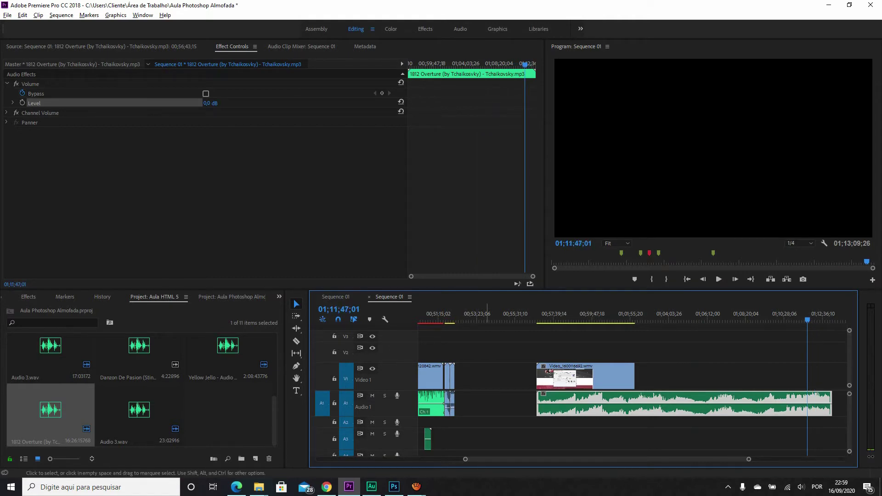
{"action": "key", "text": "ctrl+k"}
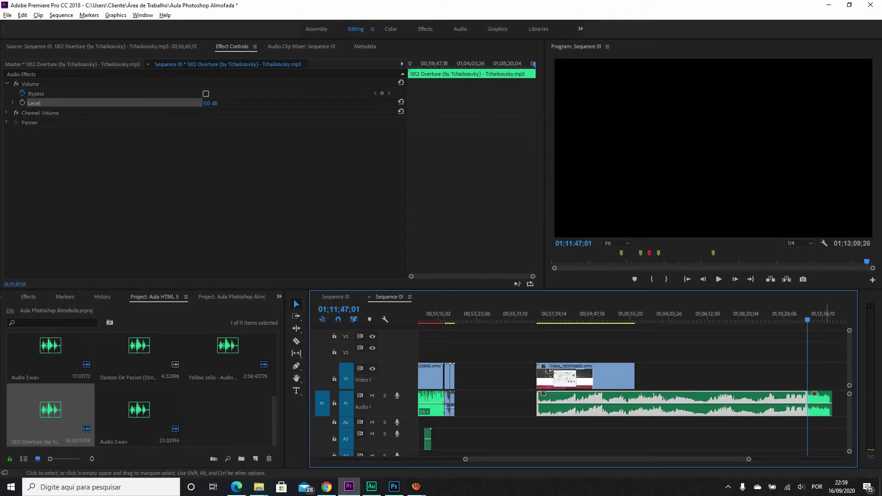
- Move the split-off end piece to track A2 beneath the video's end and trim the A1 clip back to where it begins
{"action": "left_click", "coordinate": [828, 408]}
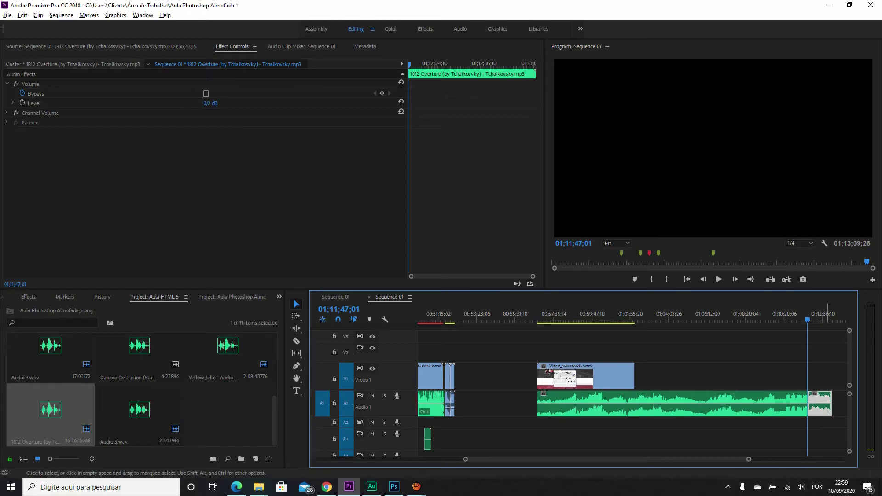
{"action": "left_click_drag", "start_coordinate": [827, 408], "coordinate": [632, 422]}
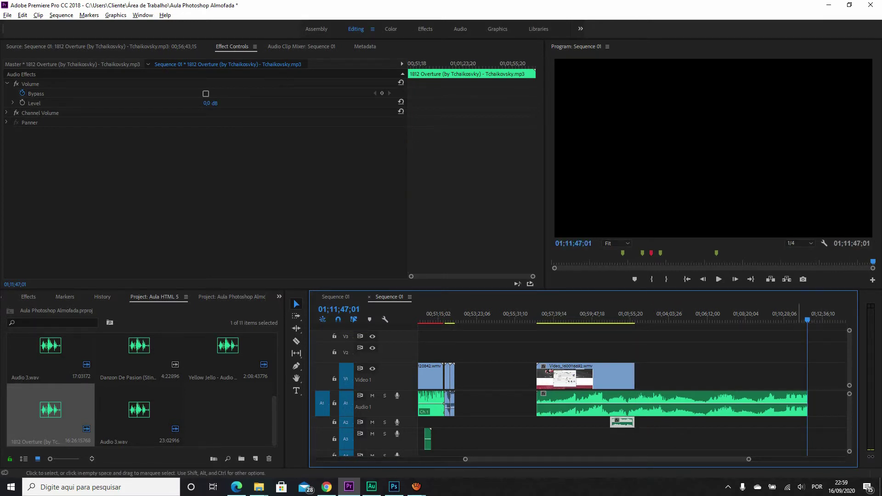
{"action": "left_click_drag", "start_coordinate": [806, 406], "coordinate": [610, 407]}
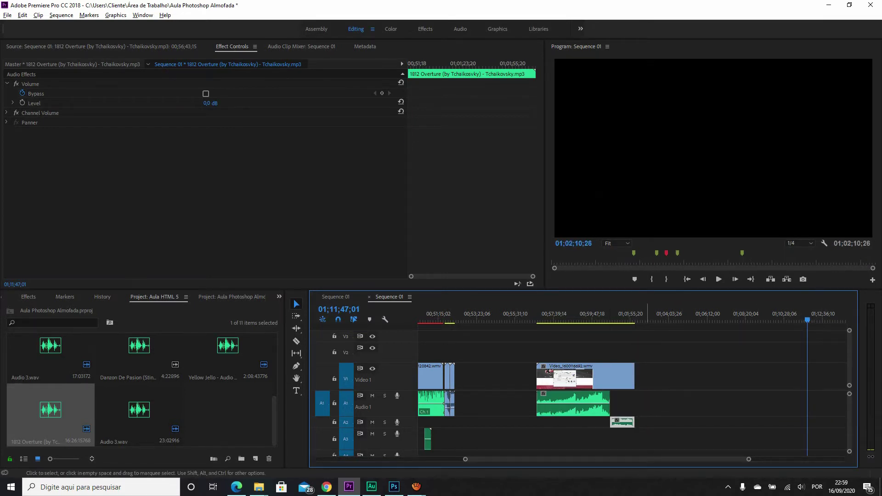
- Trim the ends of the last video clip and the music piece on A2 to 01;02;01;12
{"action": "scroll", "coordinate": [630, 377], "scroll_direction": "up", "scroll_amount": 6}
{"action": "scroll", "coordinate": [634, 404], "scroll_direction": "down", "scroll_amount": 3}
{"action": "left_click_drag", "start_coordinate": [651, 388], "coordinate": [651, 388]}
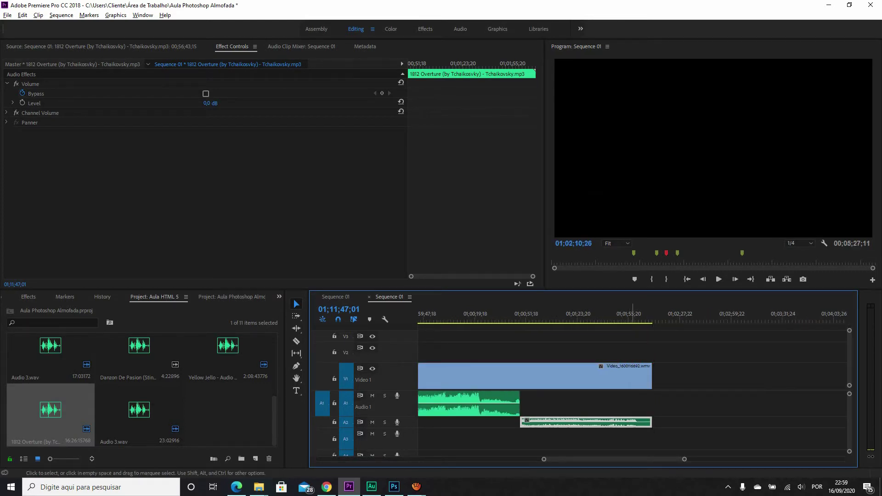
{"action": "left_click_drag", "start_coordinate": [652, 388], "coordinate": [637, 381]}
{"action": "left_click_drag", "start_coordinate": [651, 422], "coordinate": [637, 422]}
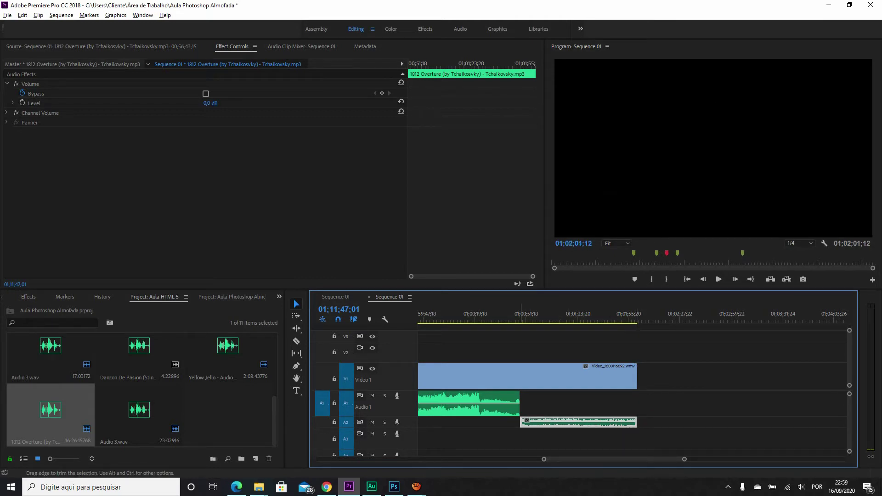
- Enlarge track A2 and extend the start of its music piece so it overlaps the end of the A1 clip
{"action": "left_click", "coordinate": [519, 404]}
{"action": "left_click", "coordinate": [523, 421]}
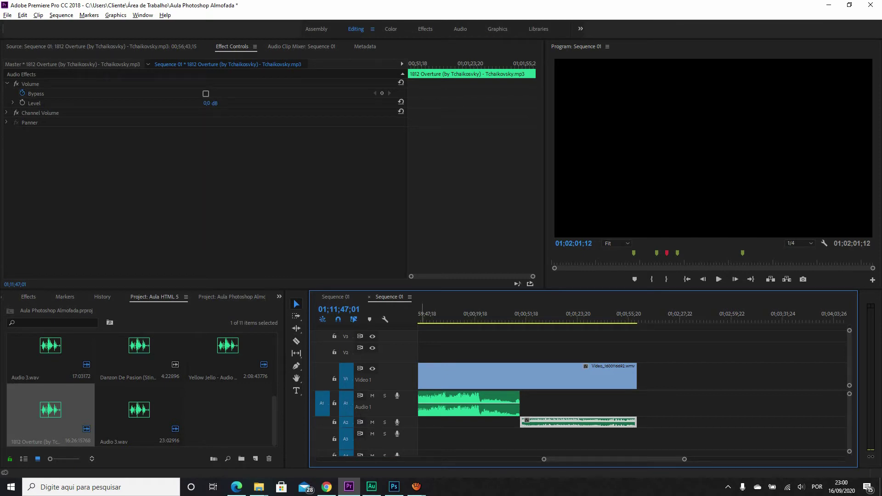
{"action": "left_click_drag", "start_coordinate": [422, 428], "coordinate": [423, 443]}
{"action": "left_click_drag", "start_coordinate": [538, 430], "coordinate": [505, 446]}
- Add volume keyframes in the overlap to fade out the A1 clip and fade in the A2 clip
{"action": "left_click", "coordinate": [509, 402], "text": "ctrl"}
{"action": "left_click", "coordinate": [517, 403], "text": "ctrl"}
{"action": "left_click", "coordinate": [519, 430], "text": "ctrl"}
{"action": "left_click", "coordinate": [513, 430], "text": "ctrl"}
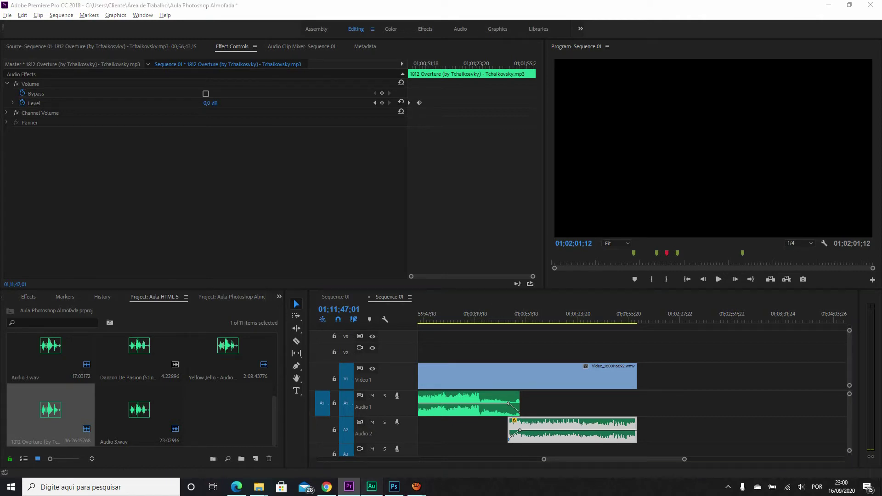
- Switch to Audition, show the whole Yellow Jello waveform and examine its fade handle, and return to Premiere Pro
{"action": "left_click", "coordinate": [372, 486]}
{"action": "left_click", "coordinate": [246, 161]}
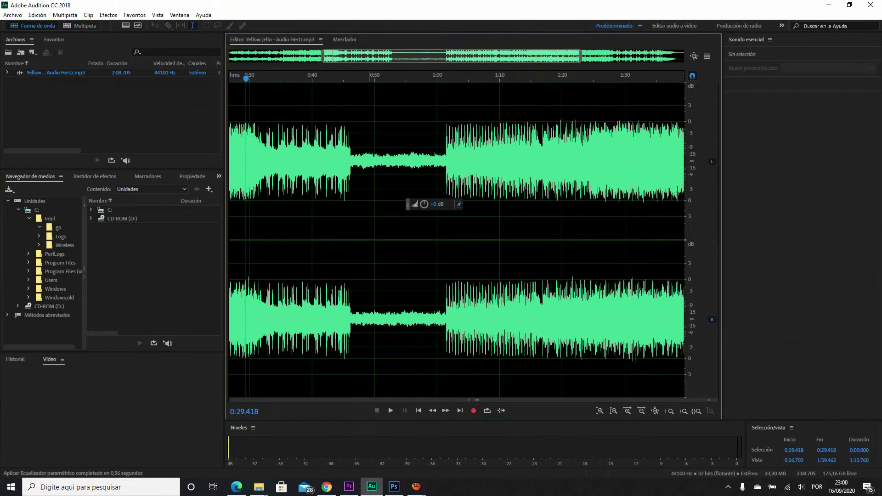
{"action": "key", "text": "backslash"}
{"action": "mouse_move", "coordinate": [237, 86]}
{"action": "left_mouse_down"}
{"action": "mouse_move", "coordinate": [255, 86]}
{"action": "mouse_move", "coordinate": [237, 85]}
{"action": "left_mouse_up"}
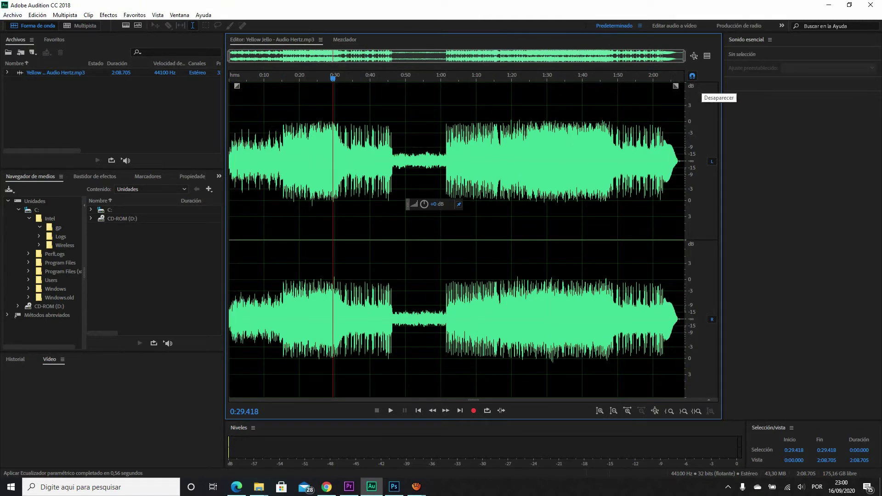
{"action": "left_click", "coordinate": [349, 487]}
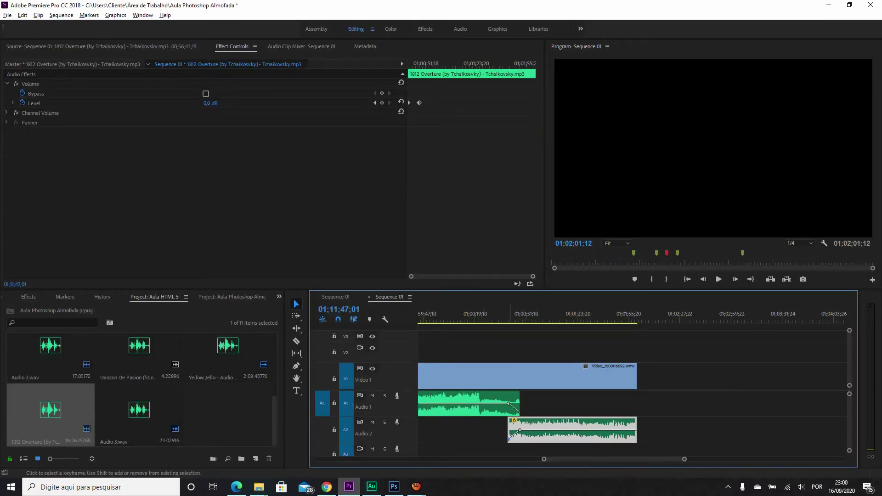
- Undo the crossfade volume keyframes and move the A2 music piece to A1 directly after the first 1812 Overture clip
{"action": "key", "text": "ctrl+z"}
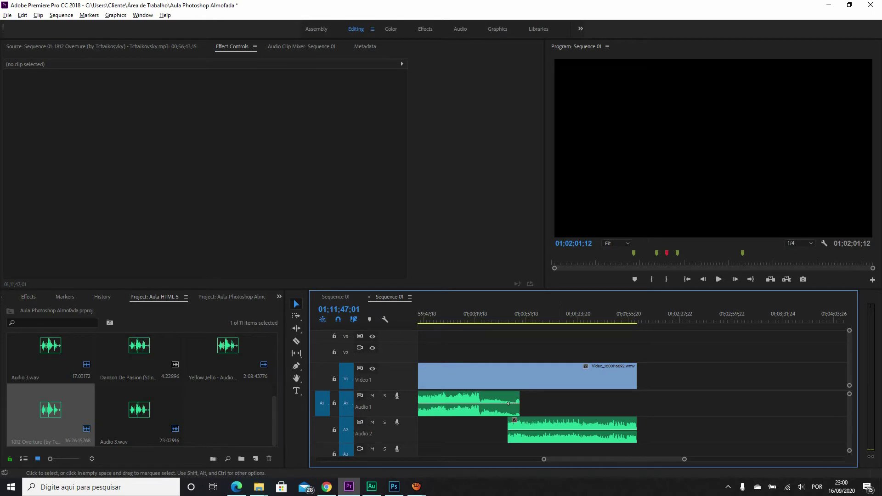
{"action": "left_click_drag", "start_coordinate": [533, 431], "coordinate": [559, 404]}
{"action": "left_click", "coordinate": [682, 406]}
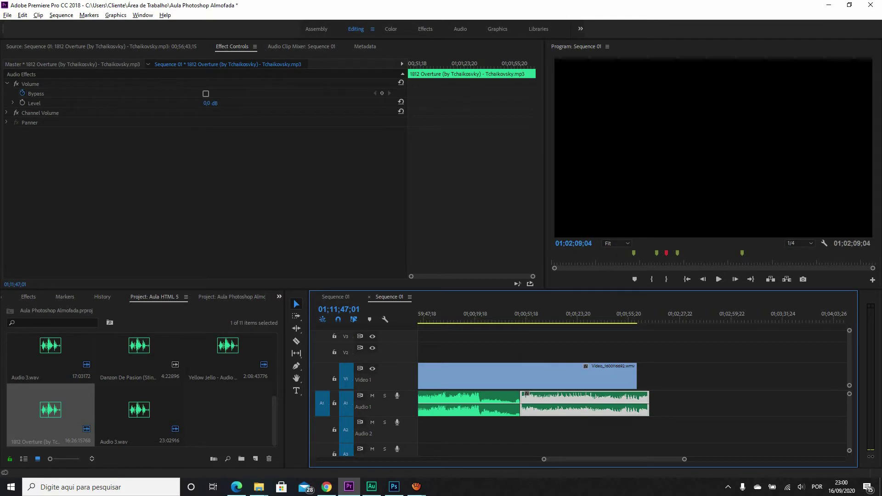
- Apply the Constant Power audio crossfade to the cut between the two 1812 Overture clips
{"action": "left_click", "coordinate": [278, 297]}
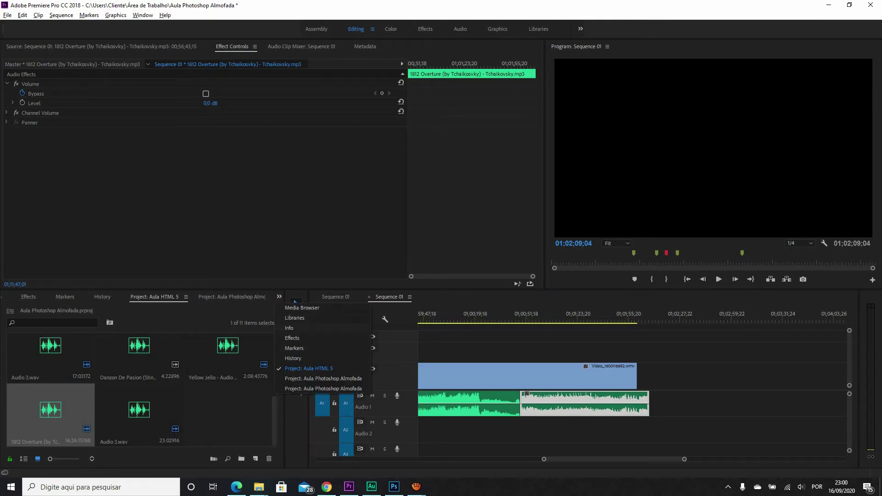
{"action": "left_click", "coordinate": [292, 338]}
{"action": "left_click", "coordinate": [7, 322]}
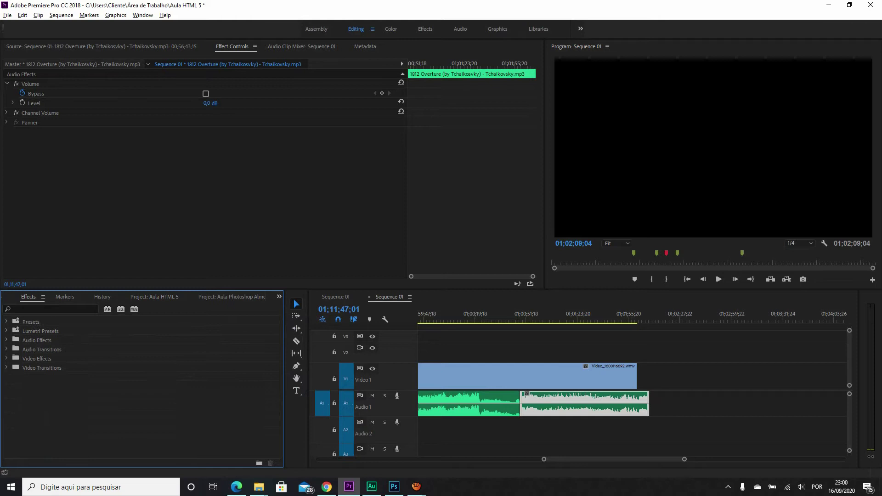
{"action": "left_click", "coordinate": [7, 349]}
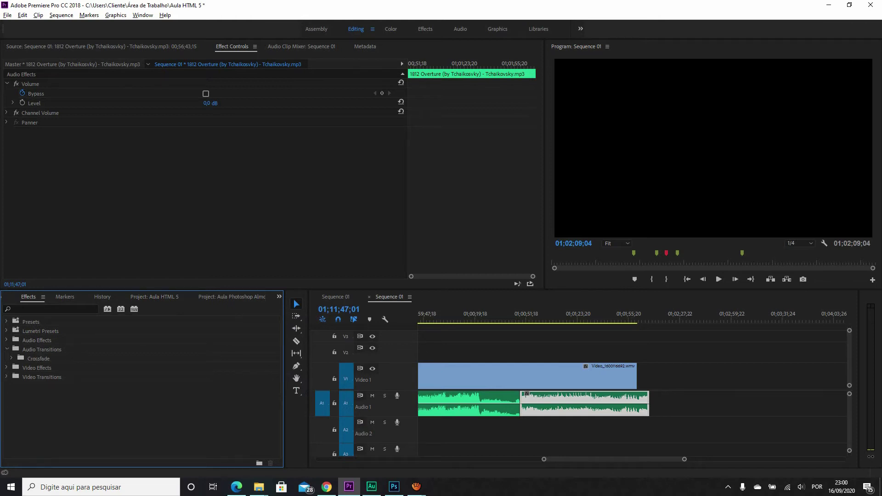
{"action": "left_click", "coordinate": [11, 359]}
{"action": "left_click_drag", "start_coordinate": [50, 376], "coordinate": [435, 312]}
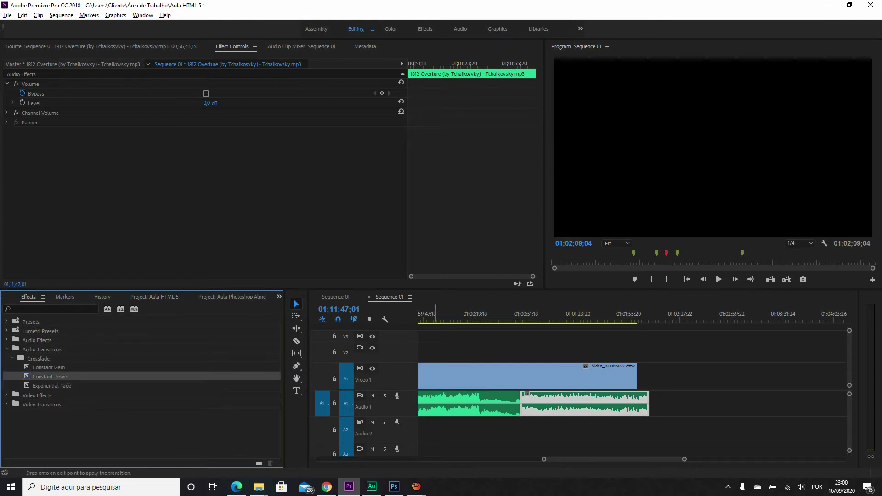
{"action": "left_click_drag", "start_coordinate": [514, 403], "coordinate": [519, 403]}
{"action": "scroll", "coordinate": [520, 403], "scroll_direction": "up", "scroll_amount": 5}
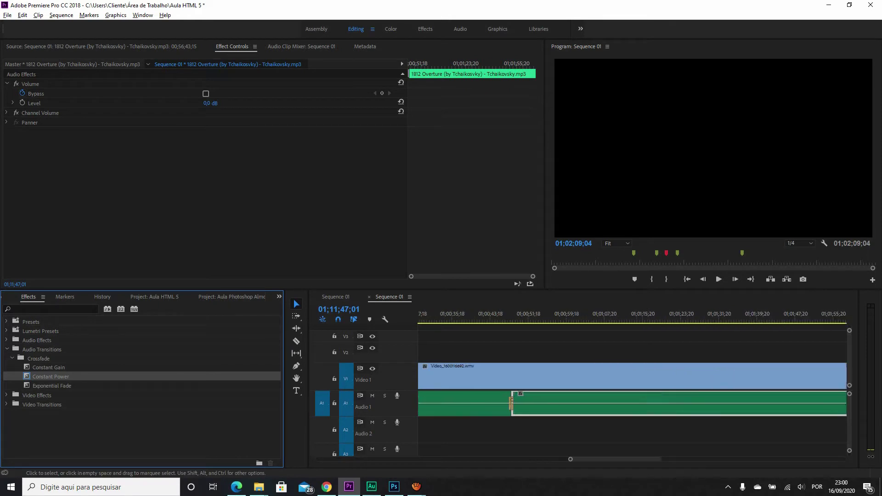
{"action": "scroll", "coordinate": [505, 403], "scroll_direction": "up", "scroll_amount": 2}
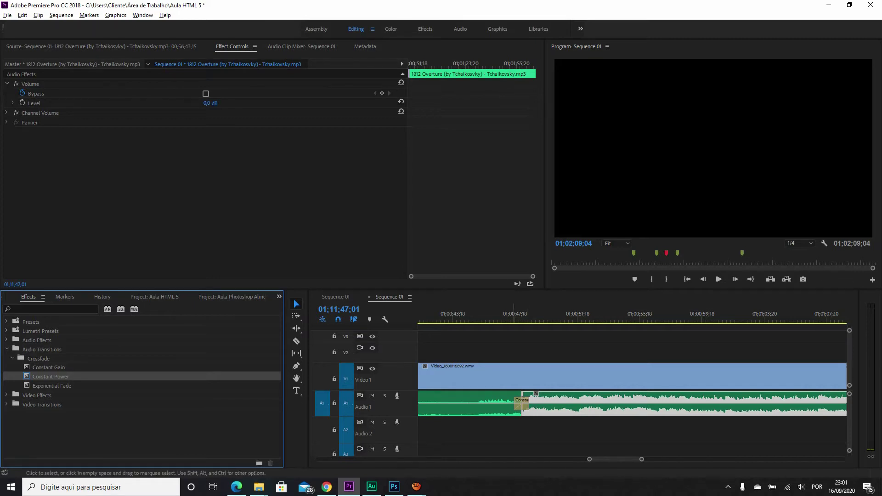
- Try to apply the Constant Power crossfade elsewhere on the first 1812 Overture clip
{"action": "scroll", "coordinate": [483, 403], "scroll_direction": "down", "scroll_amount": 1}
{"action": "key", "text": "minus"}
{"action": "key", "text": "minus"}
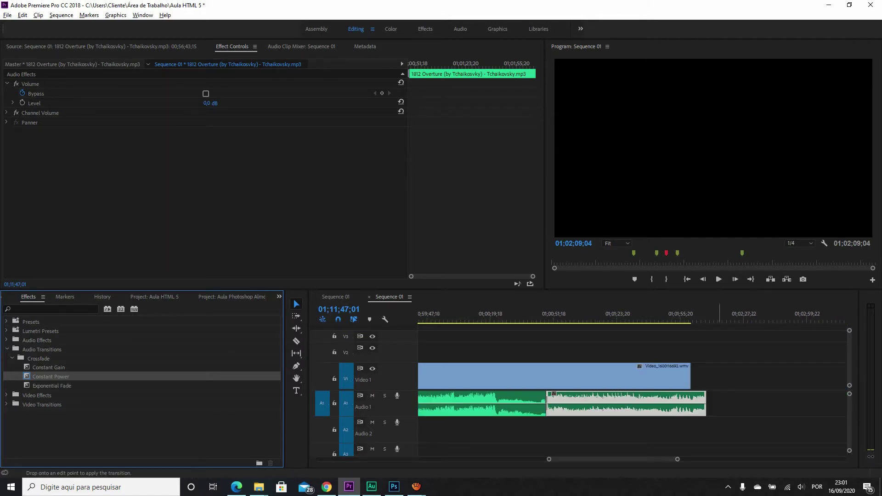
{"action": "key", "text": "minus"}
{"action": "key", "text": "minus"}
{"action": "key", "text": "minus"}
{"action": "key", "text": "minus"}
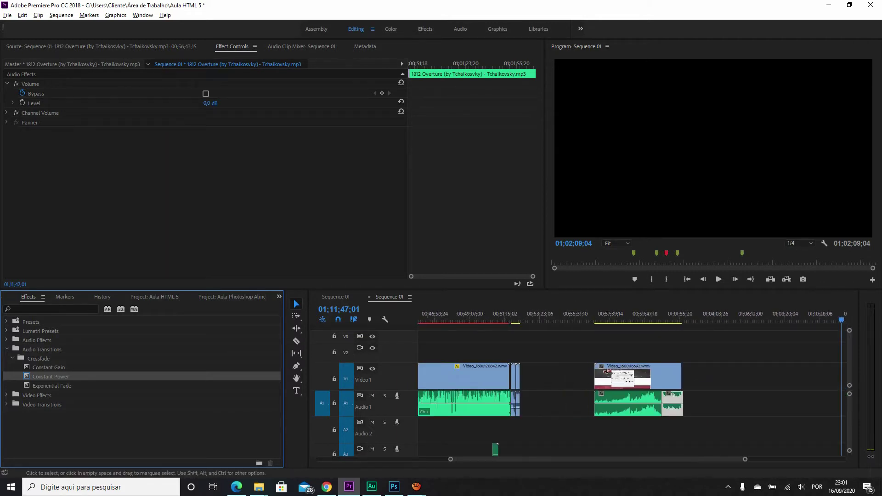
{"action": "left_click_drag", "start_coordinate": [50, 377], "coordinate": [622, 403]}
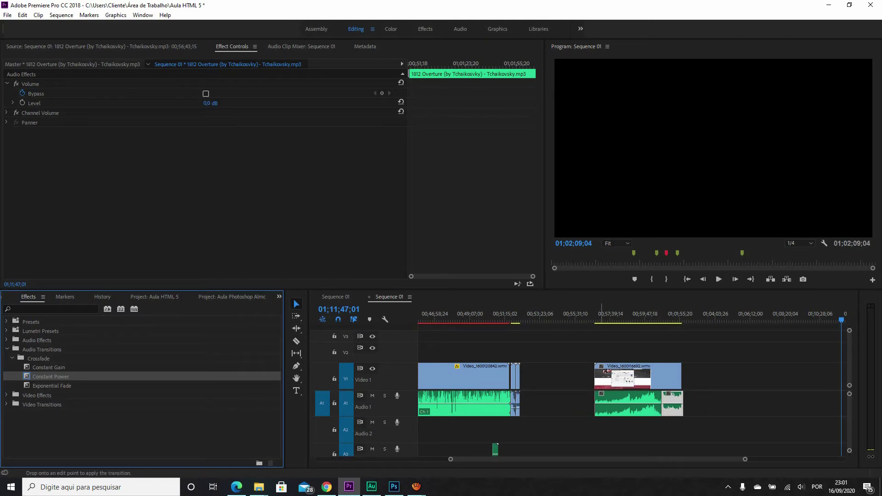
{"action": "scroll", "coordinate": [614, 390], "scroll_direction": "up", "scroll_amount": 5}
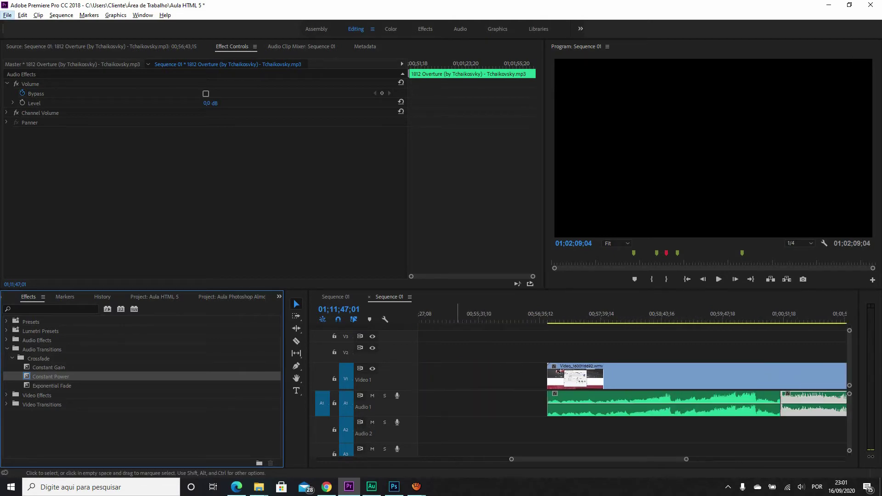
- Split Video_1600120842.wmv on V1 at 00;48;35;18 and cut it twice more further along
{"action": "scroll", "coordinate": [589, 381], "scroll_direction": "down", "scroll_amount": 4}
{"action": "scroll", "coordinate": [443, 382], "scroll_direction": "up", "scroll_amount": 2}
{"action": "left_click", "coordinate": [462, 317]}
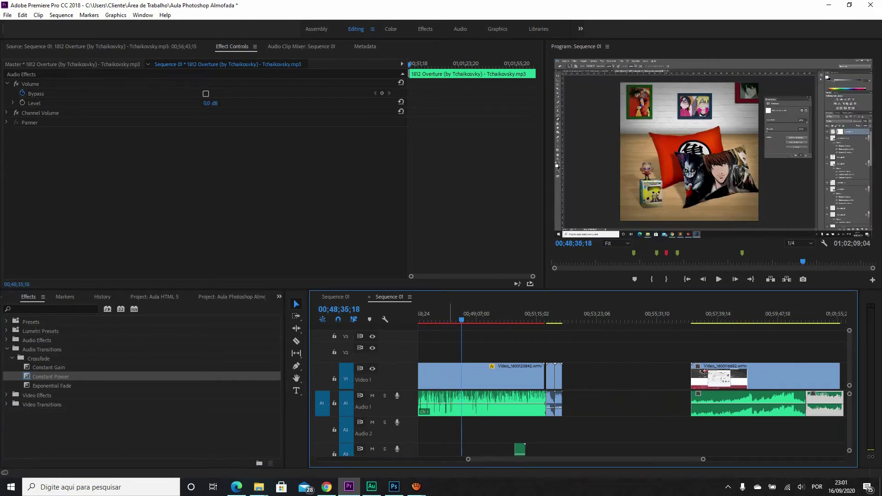
{"action": "key", "text": "d"}
{"action": "key", "text": "ctrl+k"}
{"action": "left_click", "coordinate": [296, 341]}
{"action": "left_click", "coordinate": [482, 378]}
{"action": "left_click", "coordinate": [514, 377]}
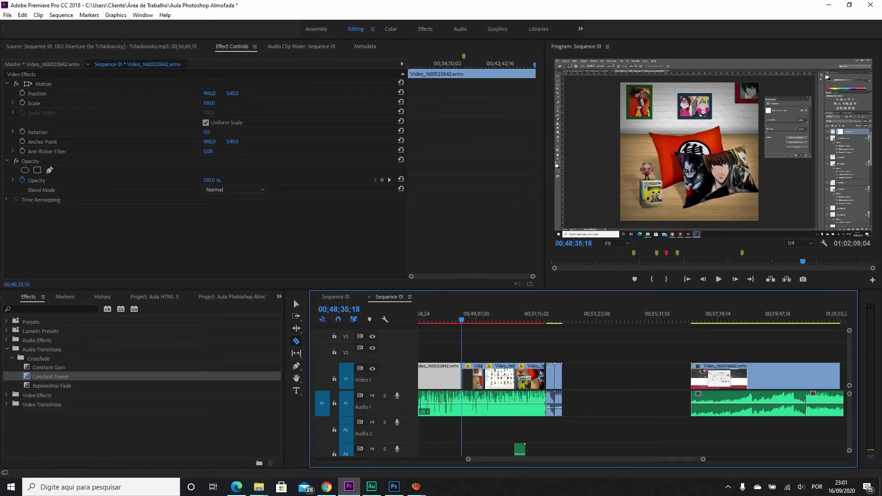
- Delete the video segment after 00;48;35;18 and move the following segment back to close the gap
{"action": "left_click", "coordinate": [296, 304]}
{"action": "key", "text": "="}
{"action": "key", "text": "="}
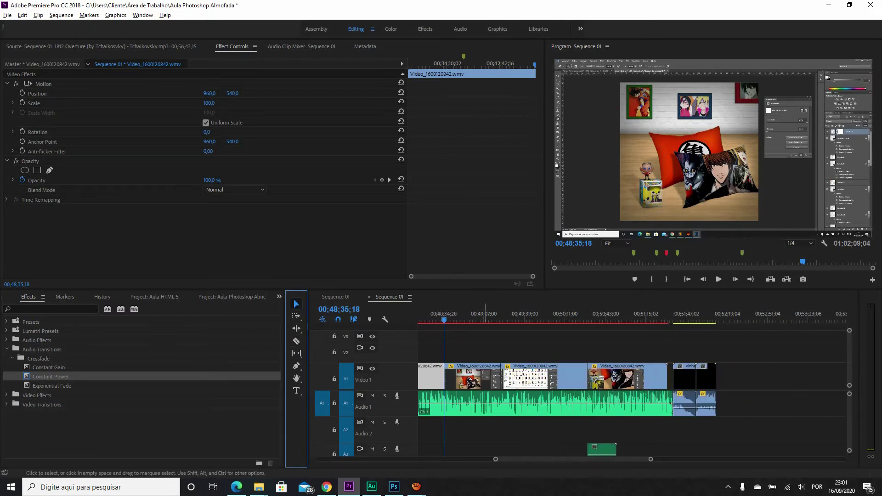
{"action": "left_click", "coordinate": [485, 377]}
{"action": "key", "text": "Delete"}
{"action": "mouse_move", "coordinate": [538, 378]}
{"action": "left_mouse_down"}
{"action": "mouse_move", "coordinate": [482, 377]}
{"action": "mouse_move", "coordinate": [528, 388]}
{"action": "left_mouse_up"}
- Search the effects for "cross", apply Cross Dissolve to the cut between the joined video segments, and play from 00;48;33;07
{"action": "left_click", "coordinate": [442, 315]}
{"action": "key", "text": "="}
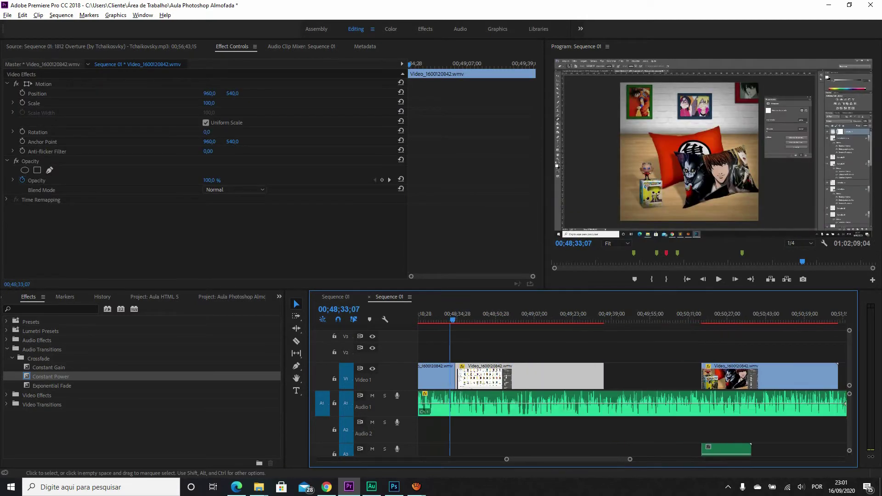
{"action": "key", "text": "="}
{"action": "key", "text": "shift+7"}
{"action": "type", "text": "cross"}
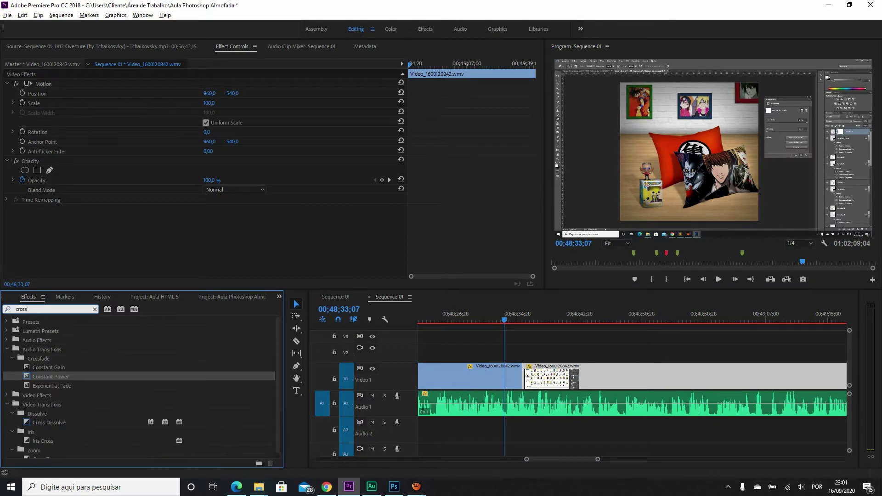
{"action": "left_click", "coordinate": [48, 423]}
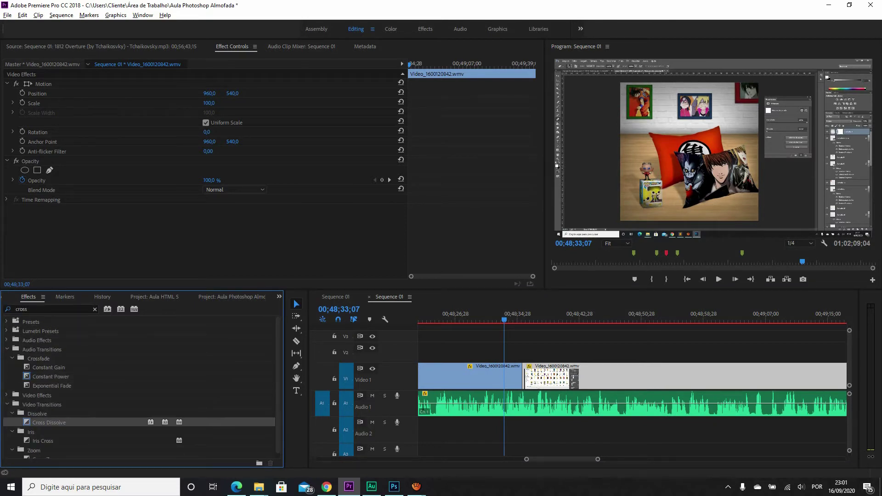
{"action": "left_click_drag", "start_coordinate": [528, 367], "coordinate": [524, 374]}
{"action": "scroll", "coordinate": [527, 375], "scroll_direction": "up", "scroll_amount": 4}
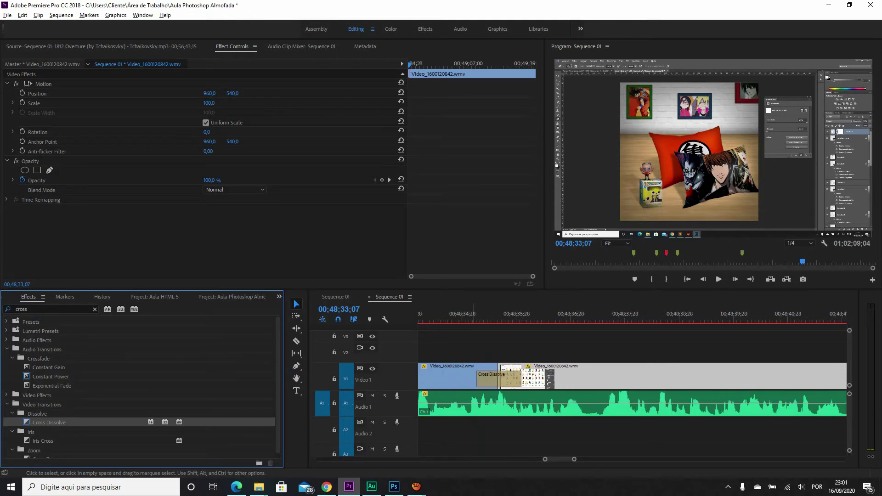
{"action": "key", "text": "space"}
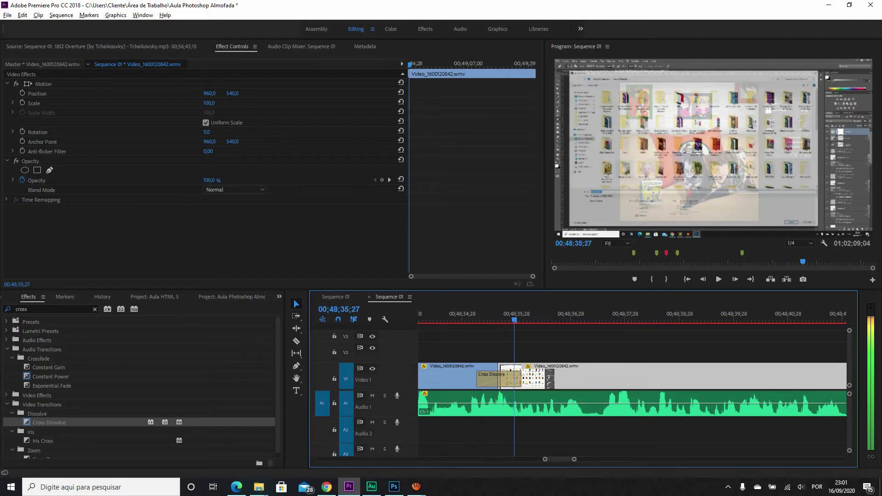
- Delete the Cross Dissolve between the joined video segments on V1 and play across the bare cut
{"action": "left_click_drag", "start_coordinate": [514, 320], "coordinate": [485, 320]}
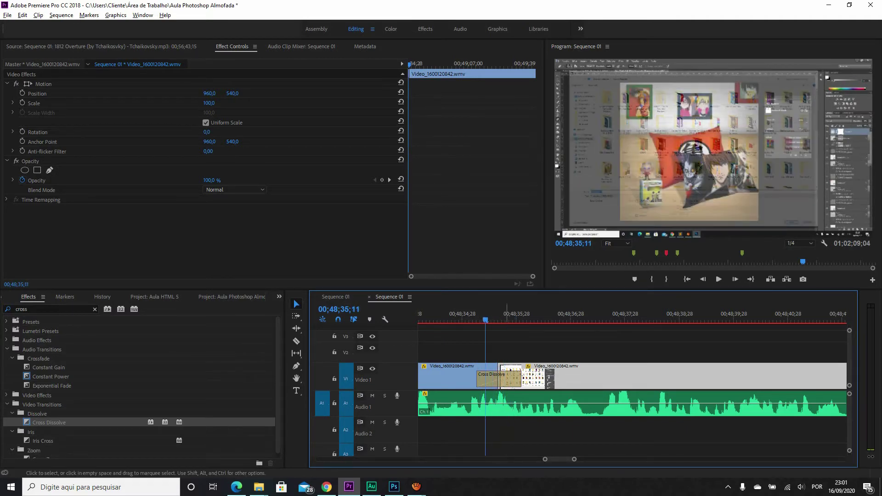
{"action": "left_click", "coordinate": [499, 379]}
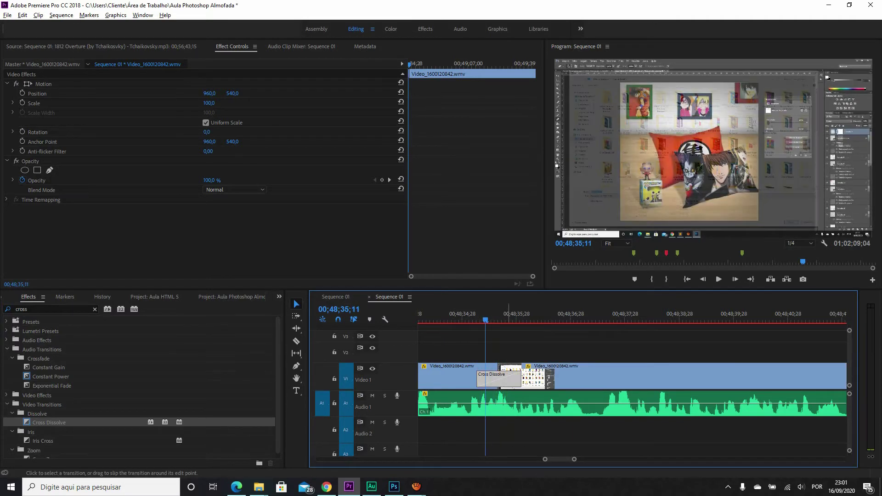
{"action": "key", "text": "Delete"}
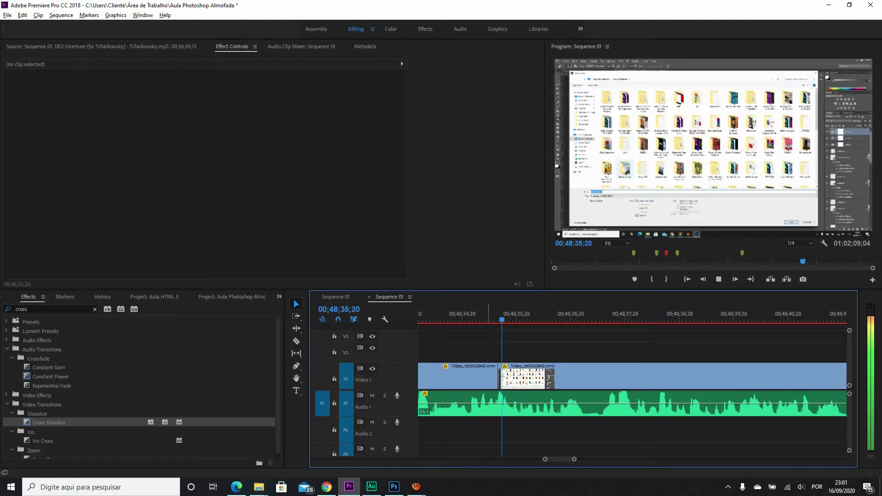
{"action": "key", "text": "space"}
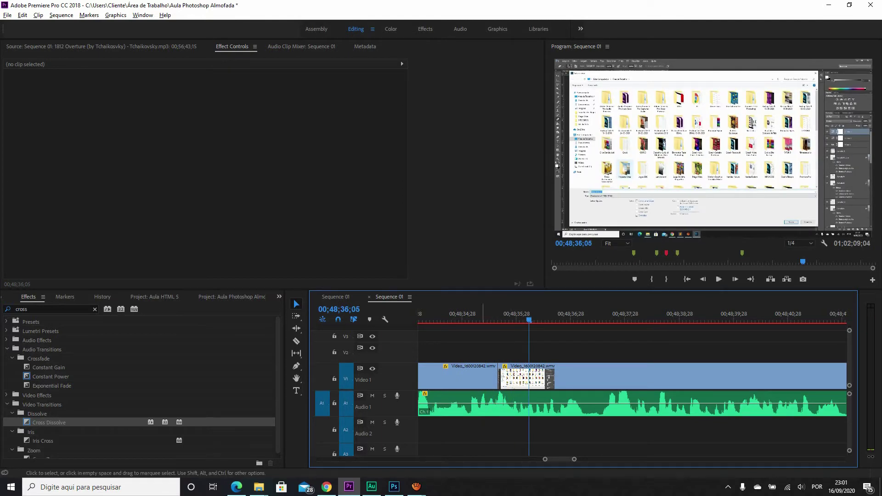
- Reapply Cross Dissolve to the cut between the video segments, lengthen it to 00;00;02;29 and preview it at 00;48;34;23
{"action": "left_click", "coordinate": [478, 318]}
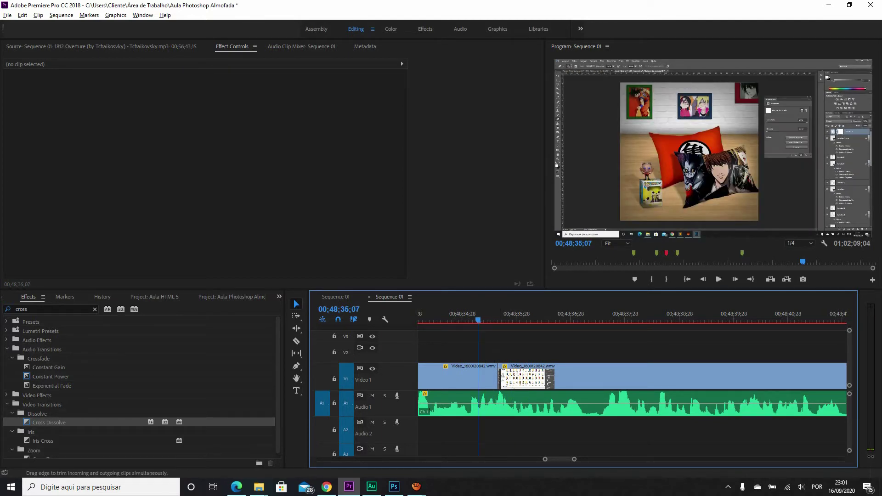
{"action": "left_click_drag", "start_coordinate": [49, 422], "coordinate": [580, 381]}
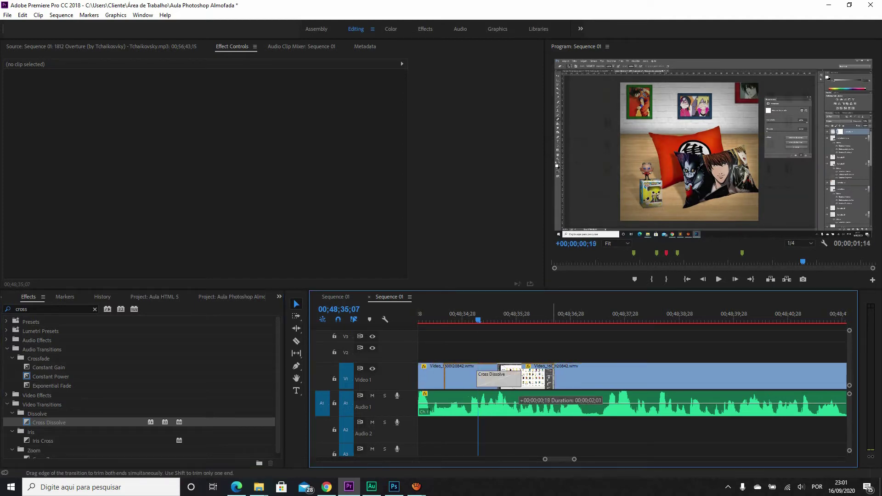
{"action": "scroll", "coordinate": [565, 379], "scroll_direction": "down", "scroll_amount": 3}
{"action": "left_click", "coordinate": [496, 317]}
{"action": "left_click_drag", "start_coordinate": [495, 319], "coordinate": [505, 319]}
- Lengthen the Constant Power fade at the end of the last 1812 Overture clip to 00;00;08;11 and open its duration setting
{"action": "scroll", "coordinate": [450, 377], "scroll_direction": "down", "scroll_amount": 10}
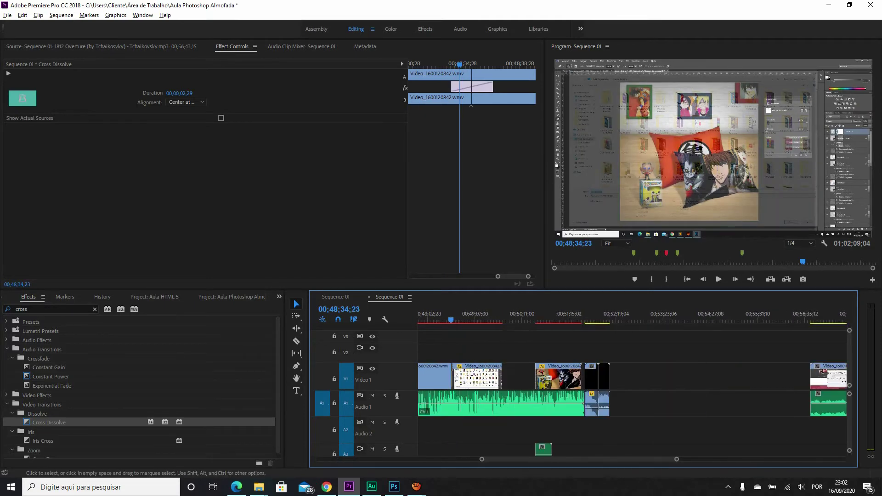
{"action": "scroll", "coordinate": [635, 377], "scroll_direction": "down", "scroll_amount": 5}
{"action": "scroll", "coordinate": [666, 377], "scroll_direction": "up", "scroll_amount": 4}
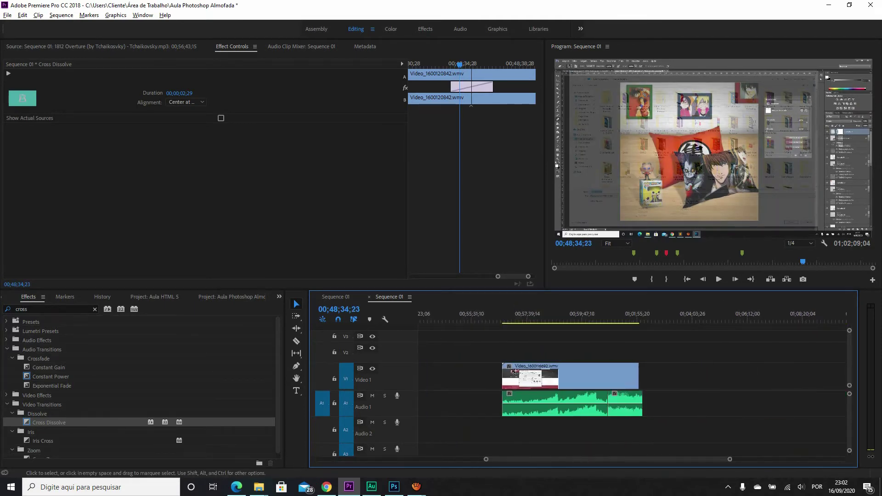
{"action": "left_click", "coordinate": [646, 319]}
{"action": "scroll", "coordinate": [643, 399], "scroll_direction": "up", "scroll_amount": 8}
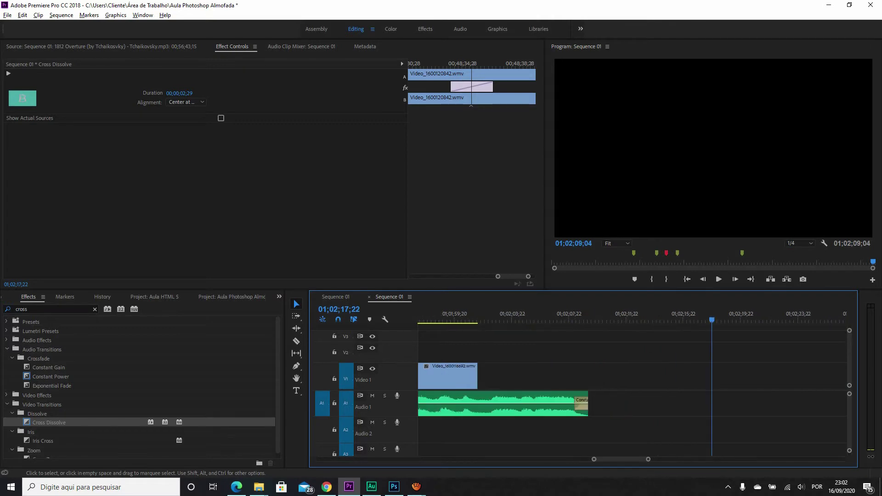
{"action": "left_click", "coordinate": [582, 402]}
{"action": "left_click_drag", "start_coordinate": [576, 402], "coordinate": [468, 402]}
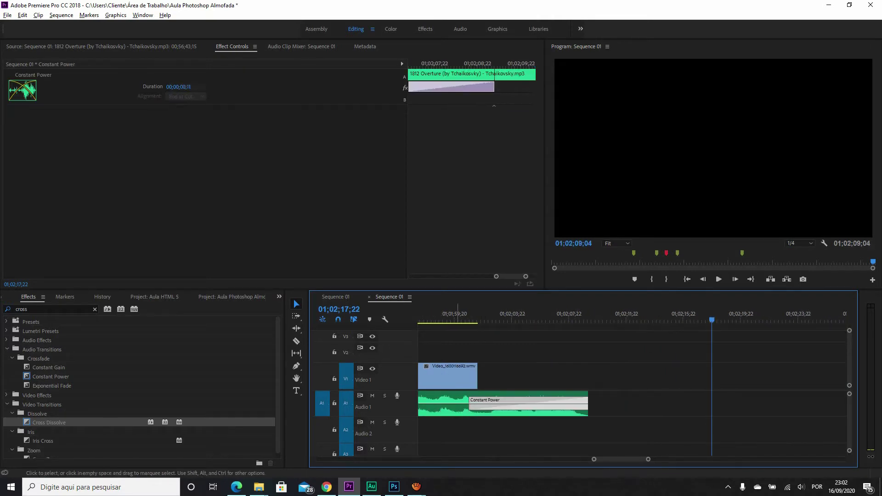
{"action": "left_click_drag", "start_coordinate": [469, 318], "coordinate": [520, 318]}
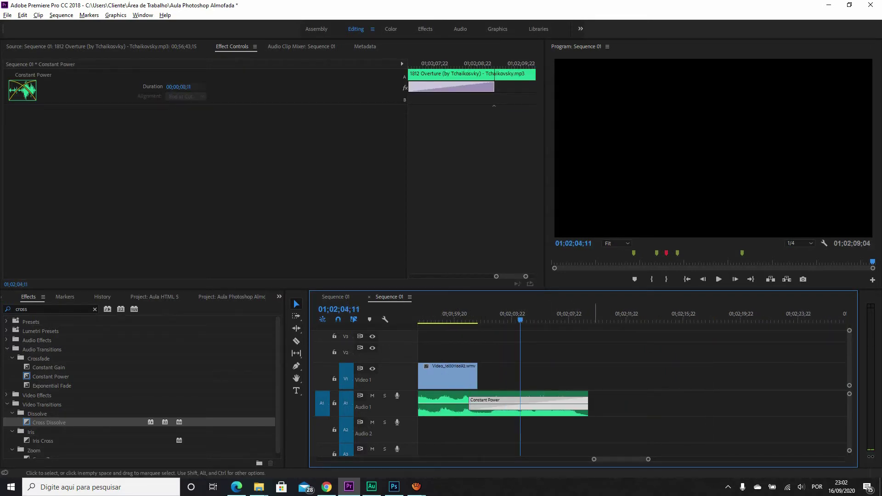
{"action": "double_click", "coordinate": [524, 404]}
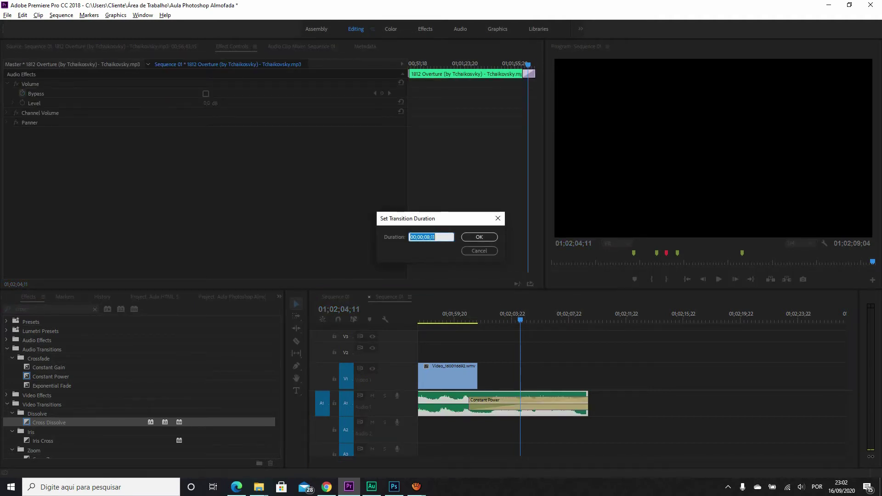
{"action": "left_click", "coordinate": [478, 251]}
- Return to the Cross Dissolve between the video segments and view its transition duration setting
{"action": "scroll", "coordinate": [523, 404], "scroll_direction": "down", "scroll_amount": 8}
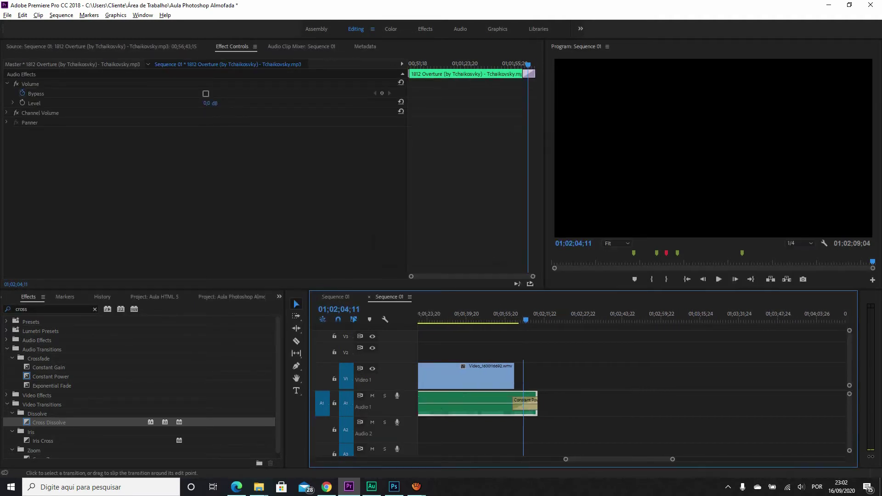
{"action": "scroll", "coordinate": [586, 403], "scroll_direction": "up", "scroll_amount": 10}
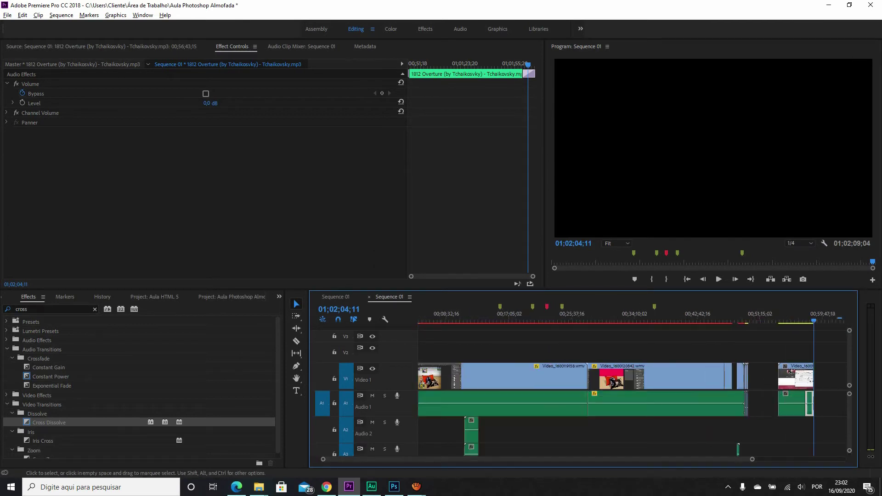
{"action": "scroll", "coordinate": [587, 381], "scroll_direction": "down", "scroll_amount": 4}
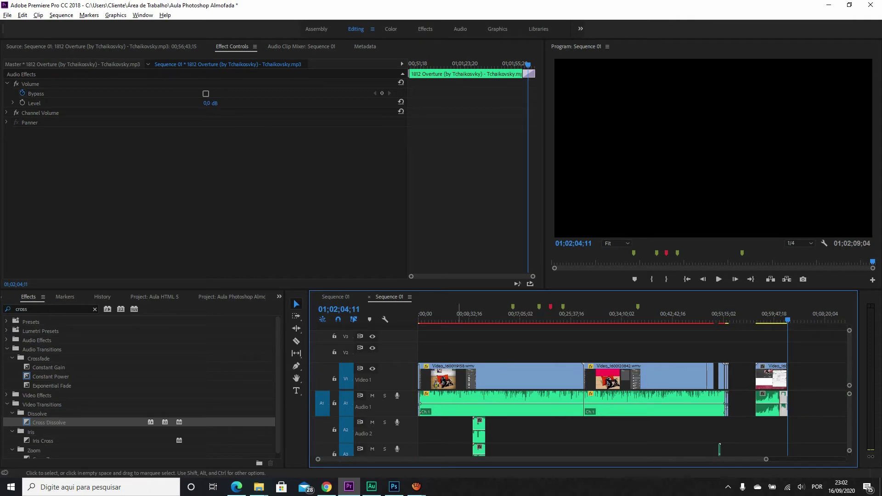
{"action": "left_click", "coordinate": [581, 316]}
{"action": "scroll", "coordinate": [588, 335], "scroll_direction": "up", "scroll_amount": 3}
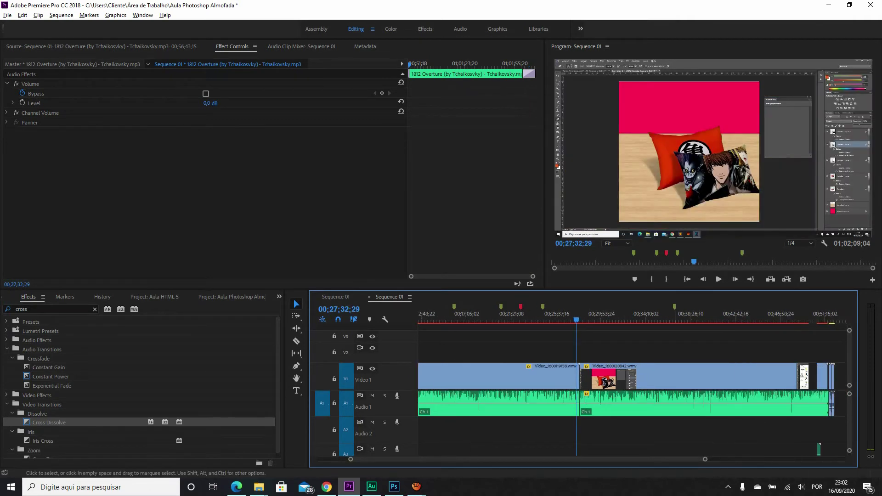
{"action": "scroll", "coordinate": [798, 368], "scroll_direction": "up", "scroll_amount": 4}
{"action": "scroll", "coordinate": [755, 369], "scroll_direction": "up", "scroll_amount": 5}
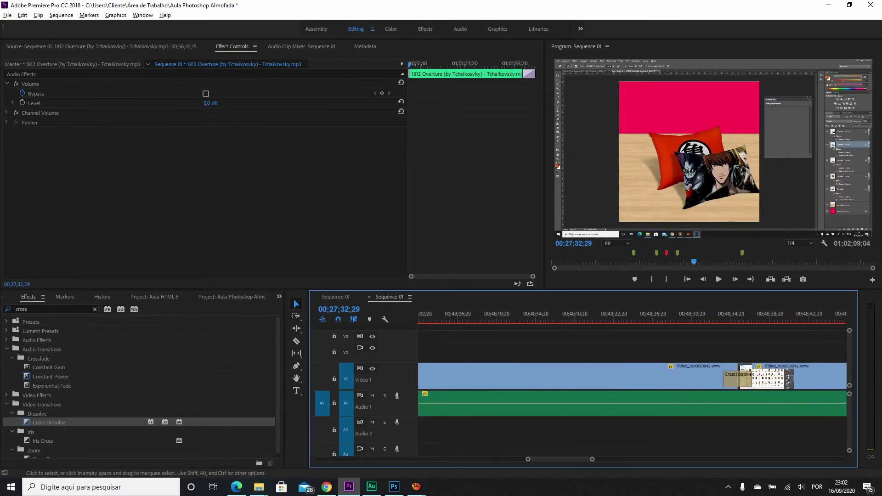
{"action": "scroll", "coordinate": [752, 373], "scroll_direction": "up", "scroll_amount": 1}
{"action": "double_click", "coordinate": [737, 377]}
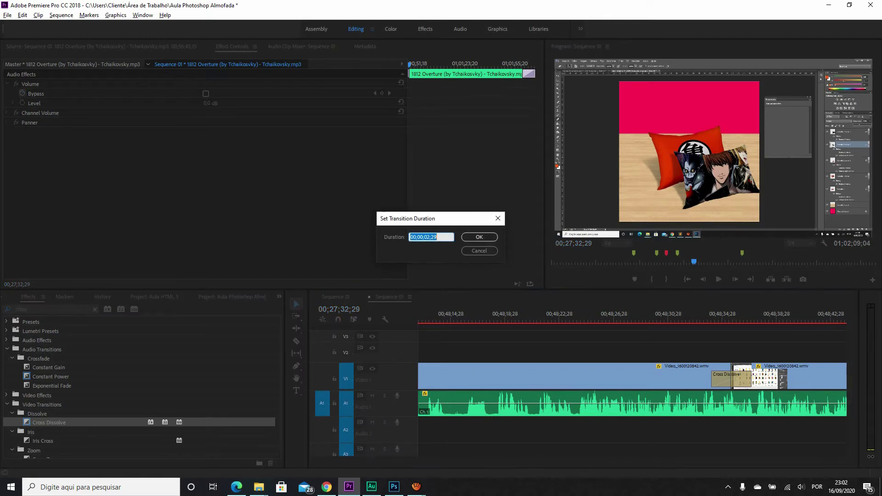
{"action": "left_click", "coordinate": [479, 250]}
- Search the effects for "cross zoo", replace the Cross Dissolve with Cross Zoom and preview it at 00;48;35;11
{"action": "left_click", "coordinate": [51, 309]}
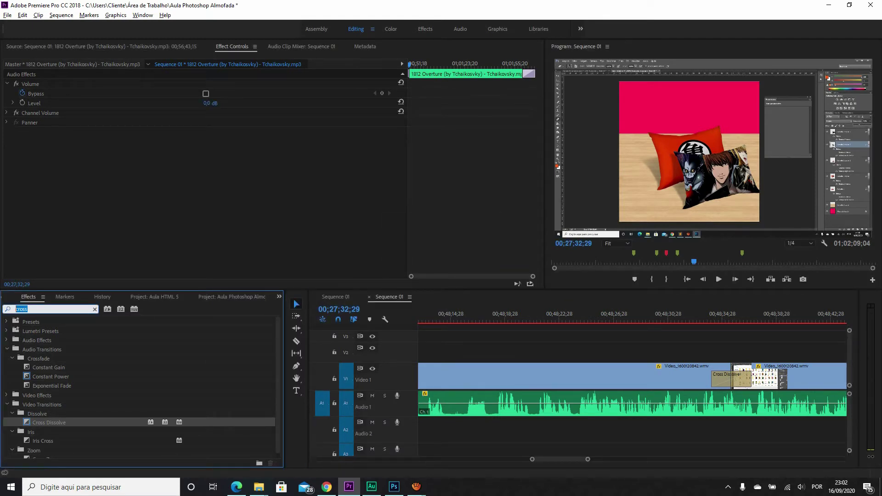
{"action": "type", "text": "cross zoo"}
{"action": "left_click_drag", "start_coordinate": [45, 386], "coordinate": [732, 375]}
{"action": "left_click", "coordinate": [727, 315]}
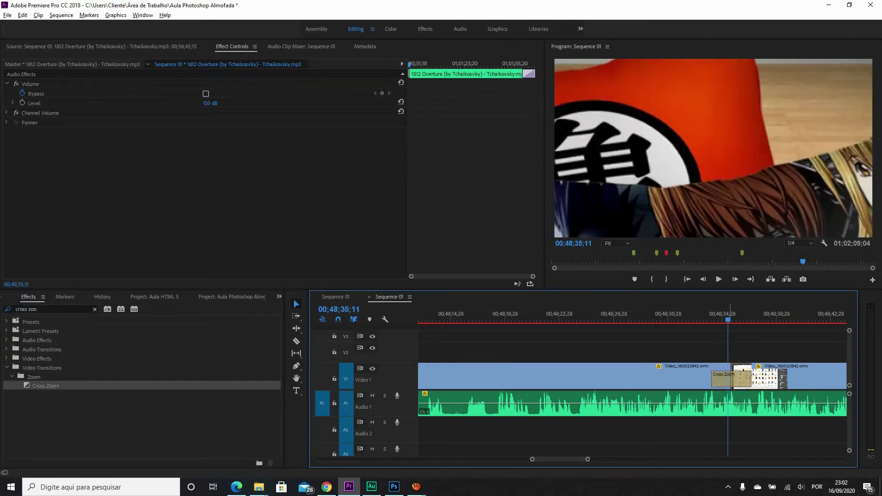
- Shift the Cross Zoom's end zoom centre to the right of image B's middle and play from 00;48;34;21
{"action": "double_click", "coordinate": [731, 375]}
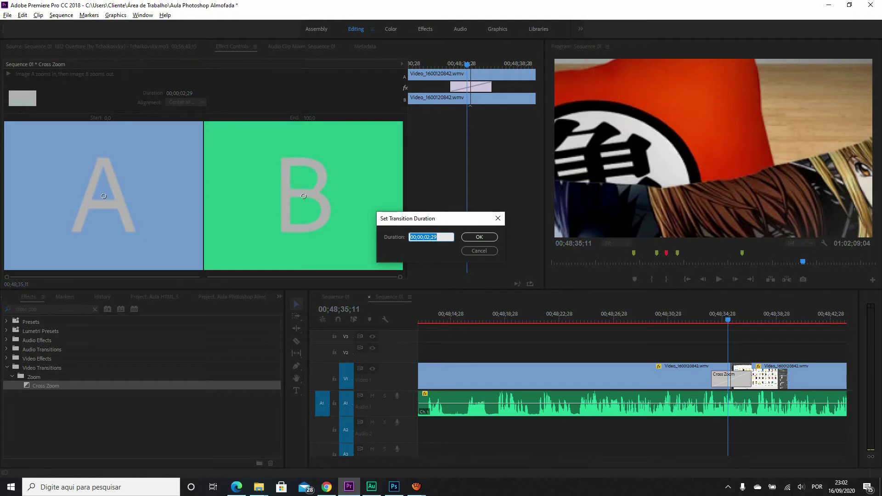
{"action": "key", "text": "Escape"}
{"action": "left_click_drag", "start_coordinate": [303, 196], "coordinate": [356, 200]}
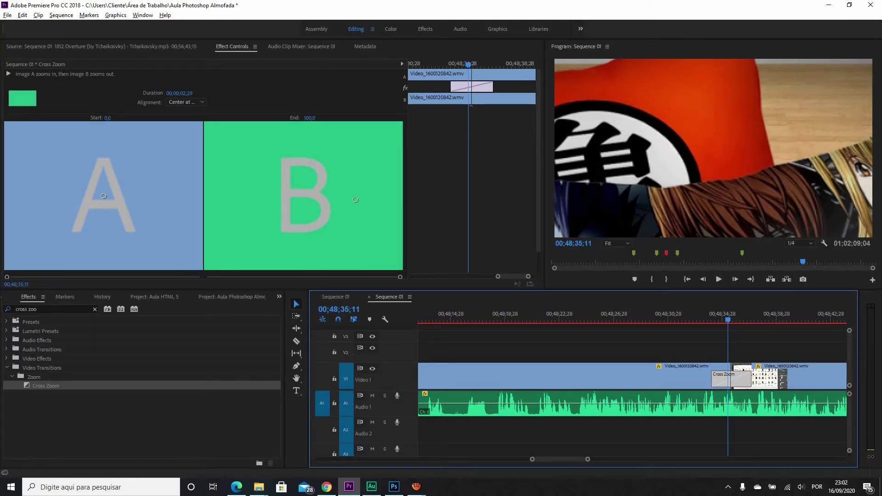
{"action": "mouse_move", "coordinate": [728, 320]}
{"action": "left_mouse_down"}
{"action": "mouse_move", "coordinate": [706, 320]}
{"action": "mouse_move", "coordinate": [719, 320]}
{"action": "left_mouse_up"}
{"action": "key", "text": "space"}
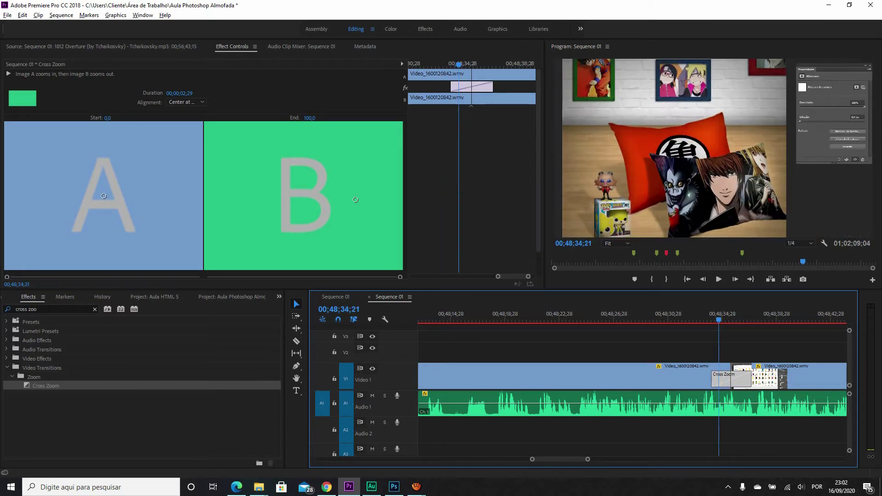
{"action": "key", "text": "space"}
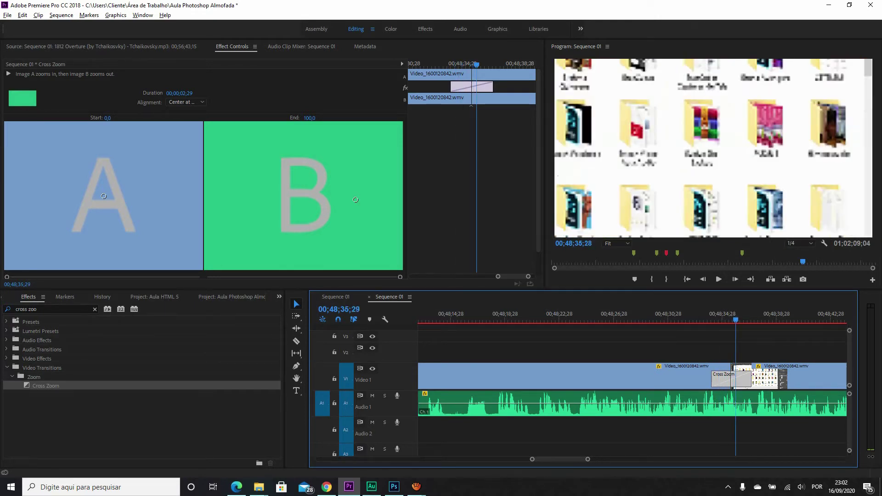
- Move the Cross Zoom centres to image B's lower-left area and image A's upper-left corner, and play from 00;48;34;01
{"action": "left_click", "coordinate": [356, 199]}
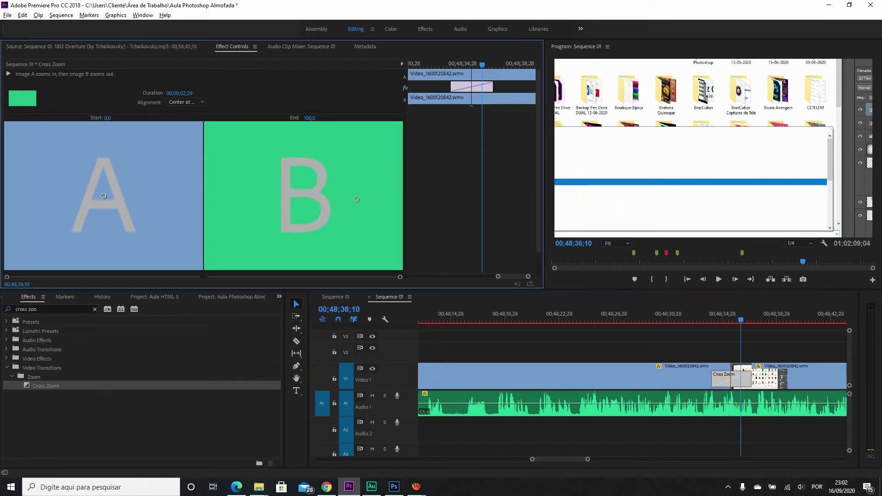
{"action": "mouse_move", "coordinate": [300, 219]}
{"action": "left_mouse_down"}
{"action": "mouse_move", "coordinate": [265, 224]}
{"action": "mouse_move", "coordinate": [230, 249]}
{"action": "left_mouse_up"}
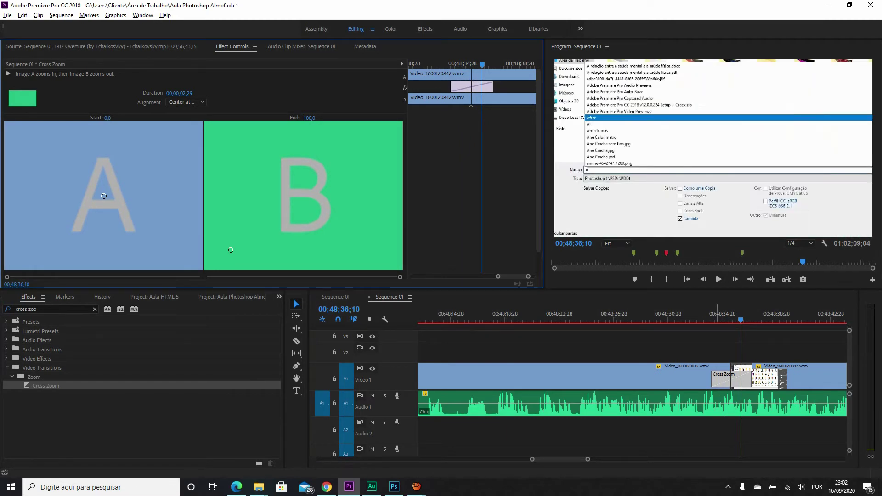
{"action": "left_click_drag", "start_coordinate": [740, 319], "coordinate": [727, 320]}
{"action": "left_click_drag", "start_coordinate": [104, 196], "coordinate": [14, 136]}
{"action": "left_click", "coordinate": [710, 319]}
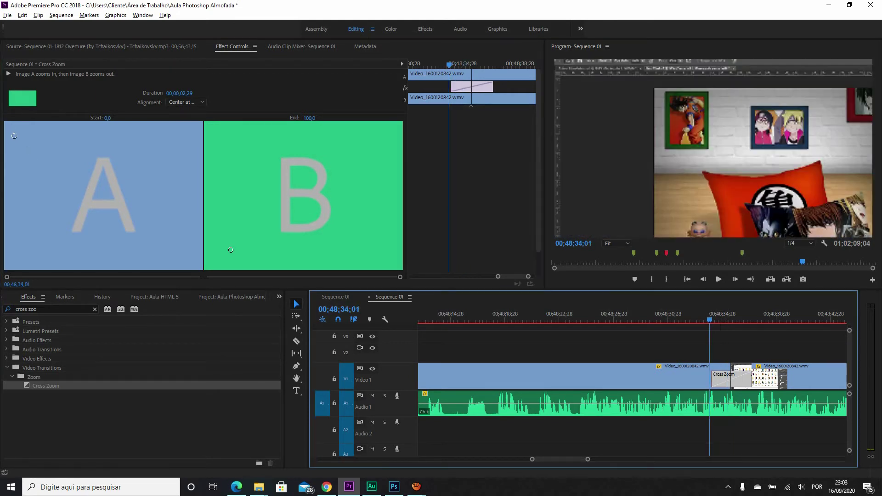
{"action": "key", "text": "space"}
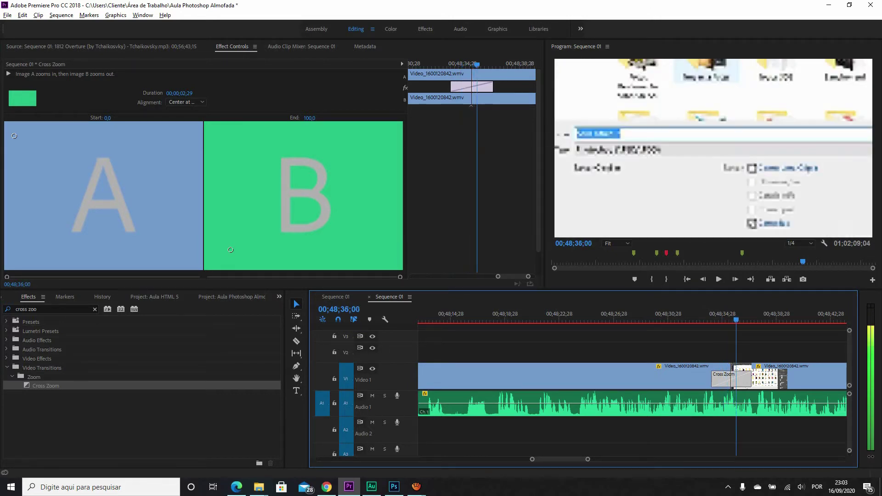
- Move both Cross Zoom centre points back near the middle of images A and B
{"action": "left_click_drag", "start_coordinate": [744, 320], "coordinate": [723, 319]}
{"action": "left_click_drag", "start_coordinate": [230, 249], "coordinate": [293, 213]}
{"action": "left_click_drag", "start_coordinate": [14, 136], "coordinate": [107, 204]}
- Examine the end of the last 1812 Overture clip and its Constant Power fade on Audio 1
{"action": "scroll", "coordinate": [523, 377], "scroll_direction": "down", "scroll_amount": 2}
{"action": "scroll", "coordinate": [632, 377], "scroll_direction": "down", "scroll_amount": 8}
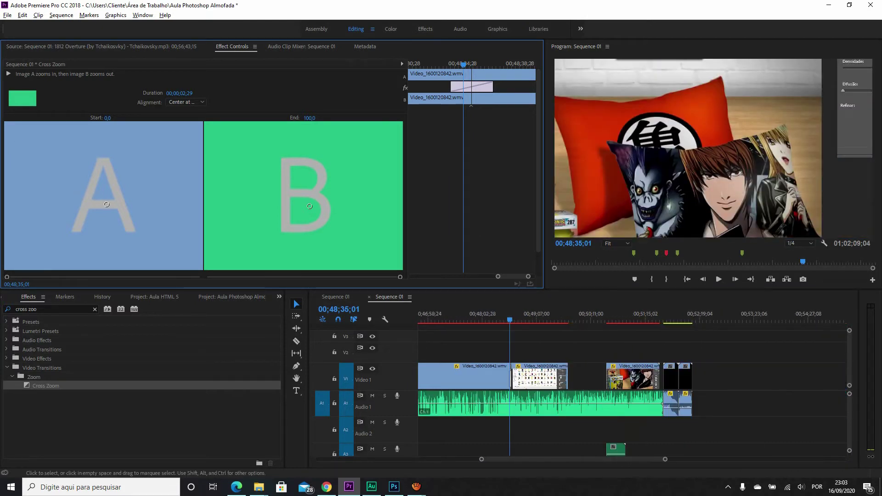
{"action": "key", "text": "equal"}
{"action": "key", "text": "equal"}
{"action": "key", "text": "equal"}
{"action": "key", "text": "equal"}
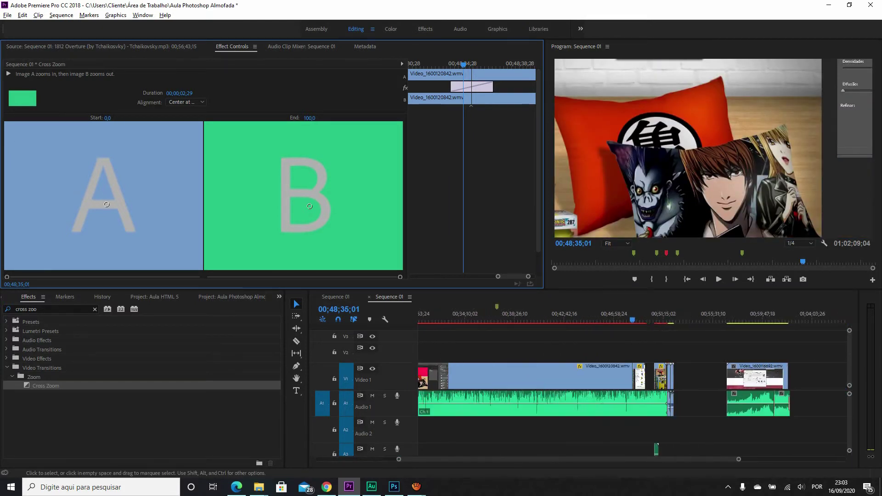
{"action": "left_click", "coordinate": [759, 403]}
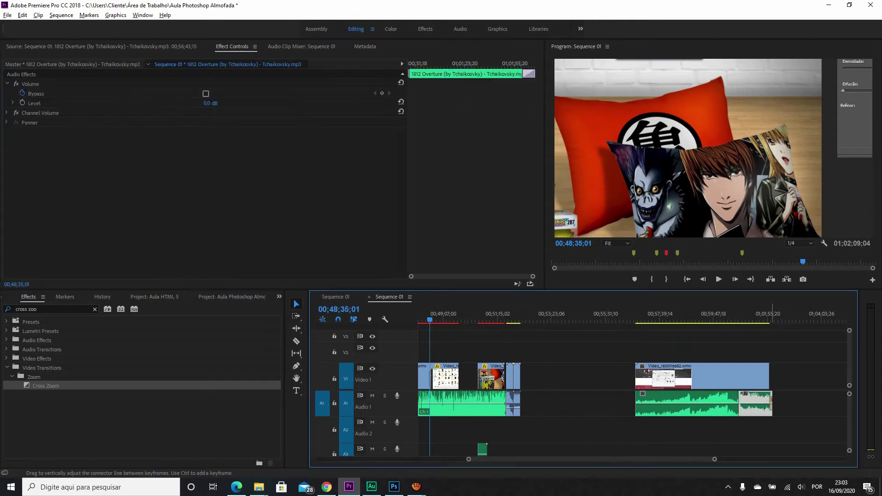
{"action": "left_click", "coordinate": [773, 404]}
{"action": "scroll", "coordinate": [774, 404], "scroll_direction": "up", "scroll_amount": 1}
{"action": "scroll", "coordinate": [775, 403], "scroll_direction": "up", "scroll_amount": 2}
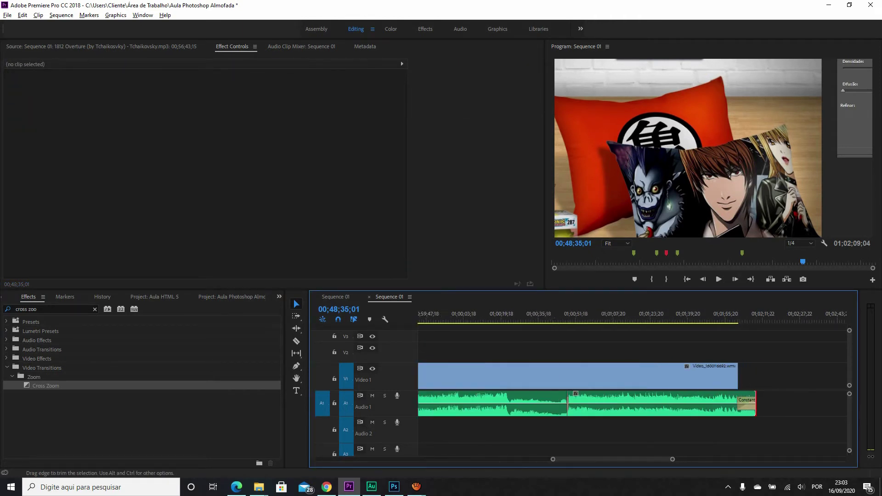
{"action": "left_click", "coordinate": [747, 404]}
{"action": "left_click", "coordinate": [793, 403]}
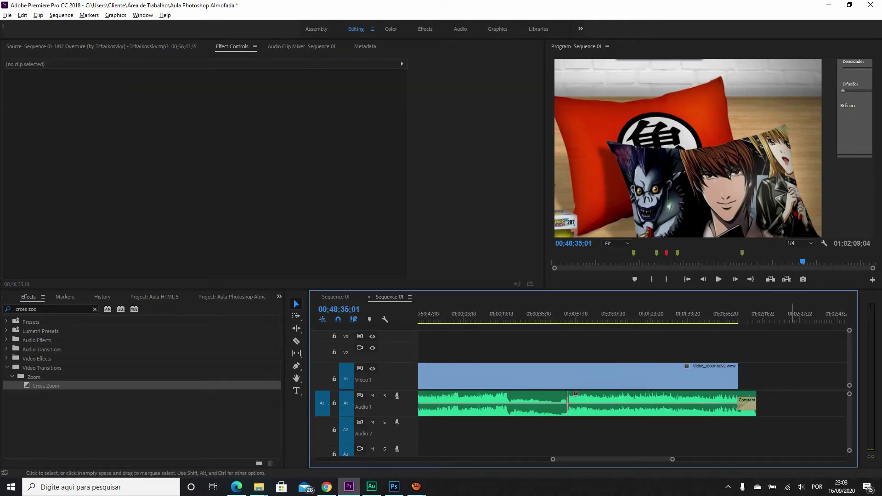
{"action": "scroll", "coordinate": [660, 403], "scroll_direction": "down", "scroll_amount": 4}
{"action": "scroll", "coordinate": [634, 391], "scroll_direction": "down", "scroll_amount": 2}
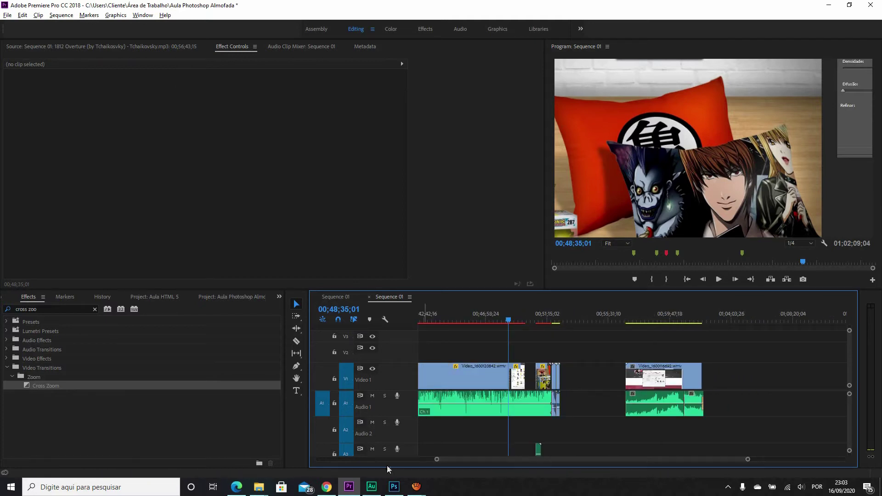
- Switch to the aTube Catcher 3.8.9823 screen recorder window
{"action": "mouse_move", "coordinate": [409, 482]}
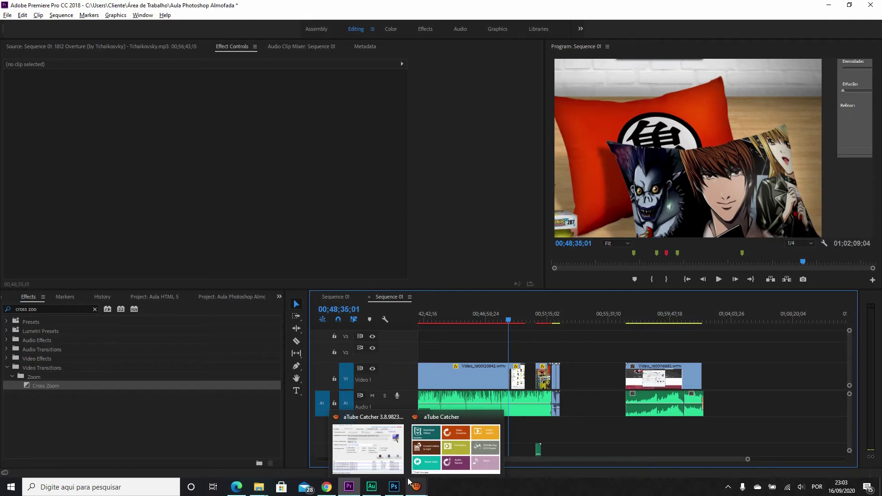
{"action": "left_click", "coordinate": [410, 489]}
{"action": "left_click", "coordinate": [367, 448]}
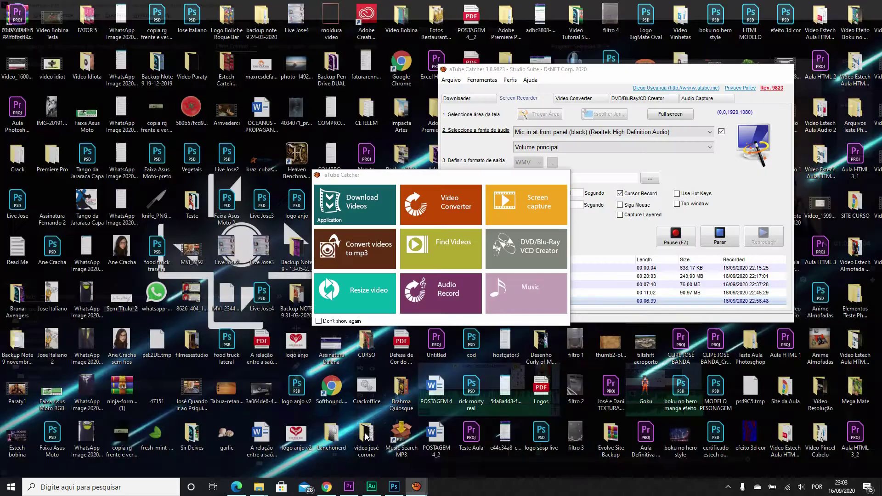
- Search the effects for denoise, apply it to the Almofada 2.m4a clip as Adaptive Noise Reduction, and review its custom setup
{"action": "left_click", "coordinate": [717, 237]}
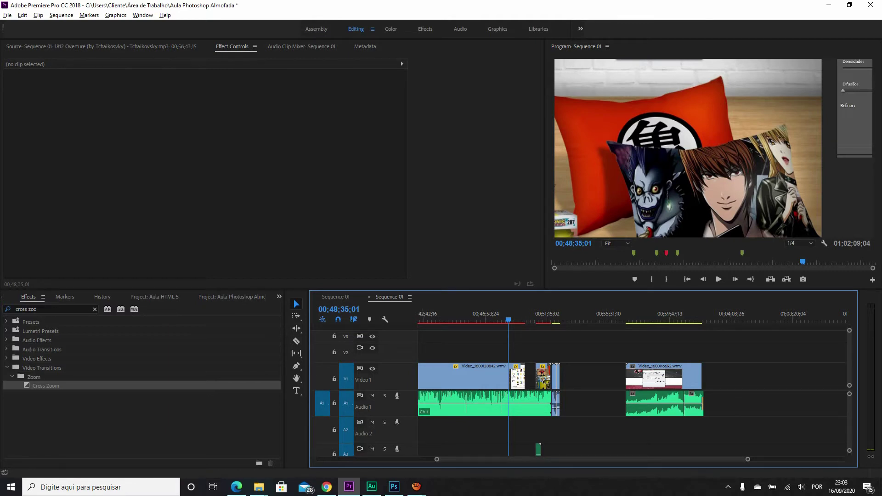
{"action": "left_click", "coordinate": [51, 310]}
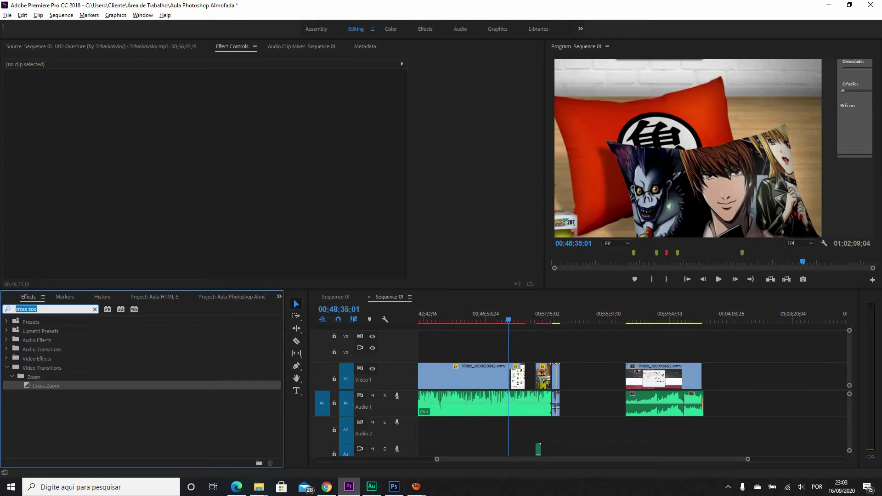
{"action": "type", "text": "denoise"}
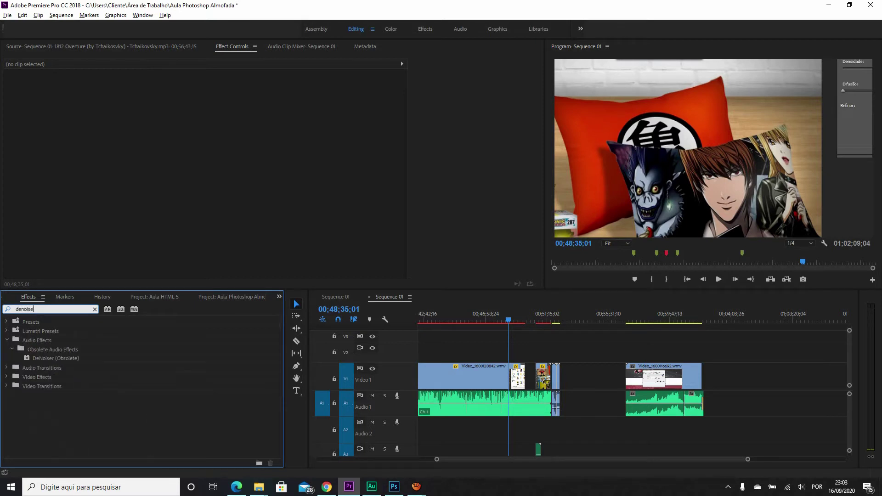
{"action": "left_click_drag", "start_coordinate": [56, 358], "coordinate": [487, 403]}
{"action": "key", "text": "Return"}
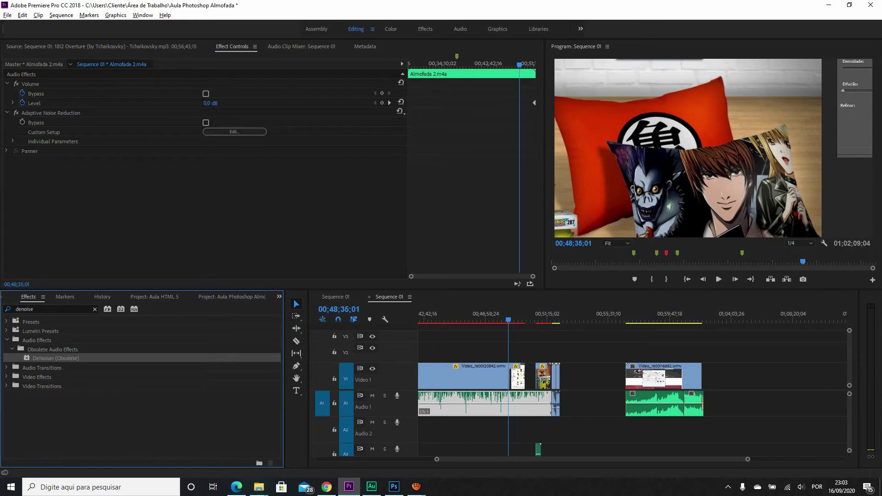
{"action": "left_click", "coordinate": [234, 132]}
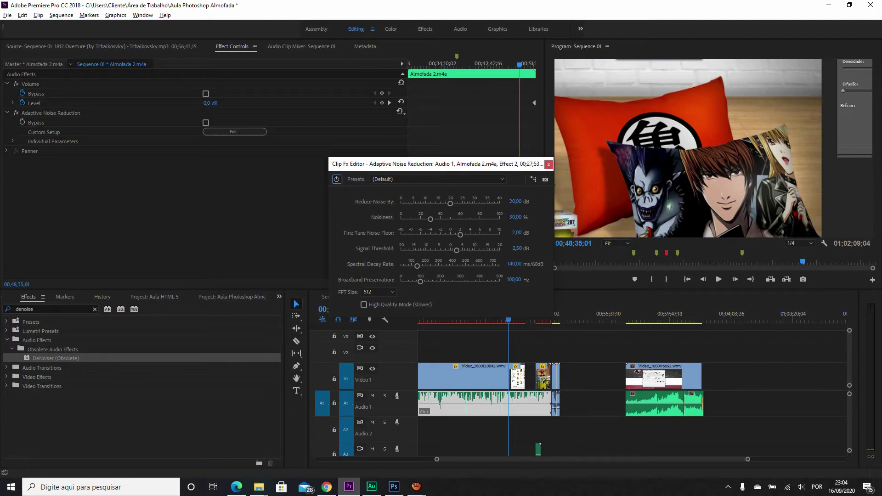
{"action": "left_click", "coordinate": [548, 164]}
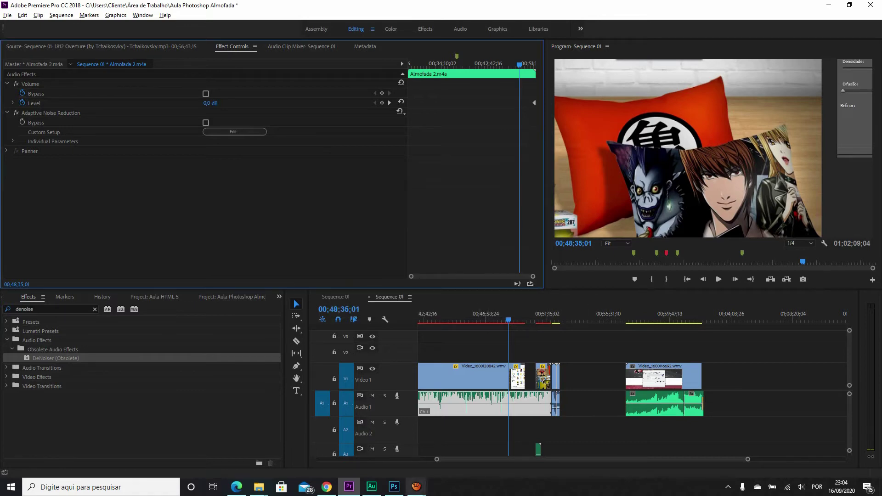
{"action": "left_click", "coordinate": [417, 486]}
{"action": "left_click", "coordinate": [384, 453]}
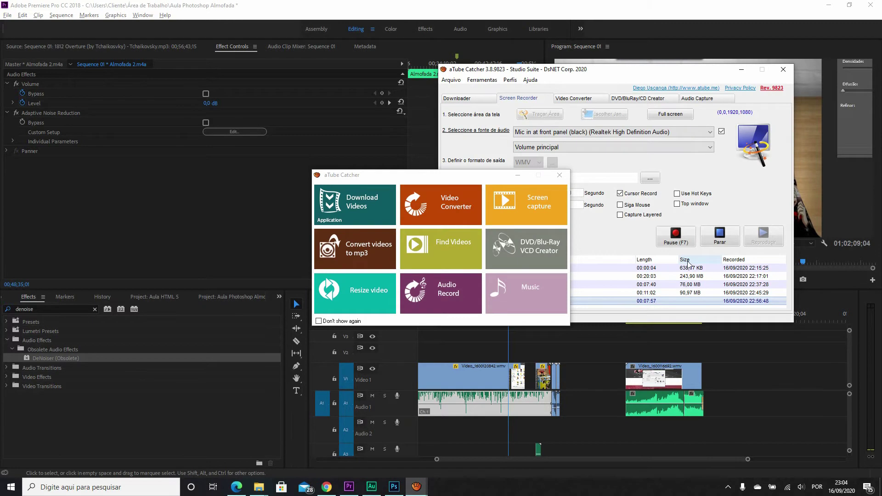
{"action": "left_click", "coordinate": [267, 202]}
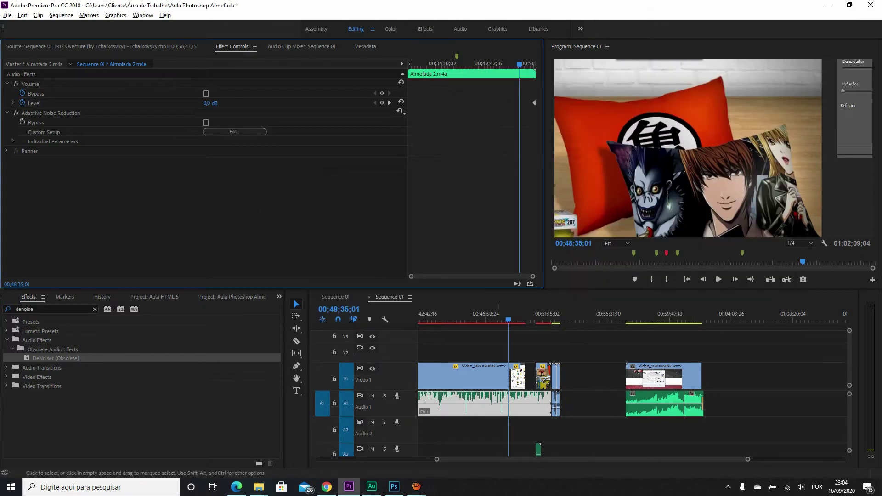
{"action": "scroll", "coordinate": [631, 391], "scroll_direction": "left", "scroll_amount": 1}
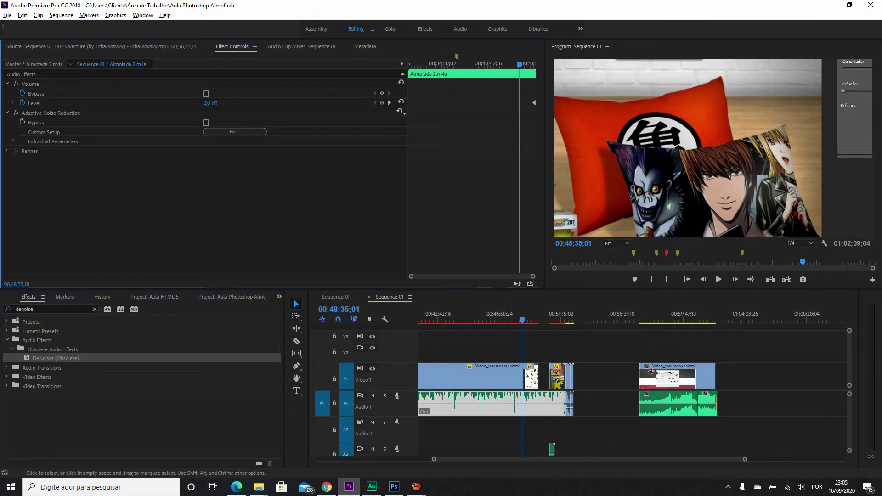
{"action": "left_click", "coordinate": [508, 317]}
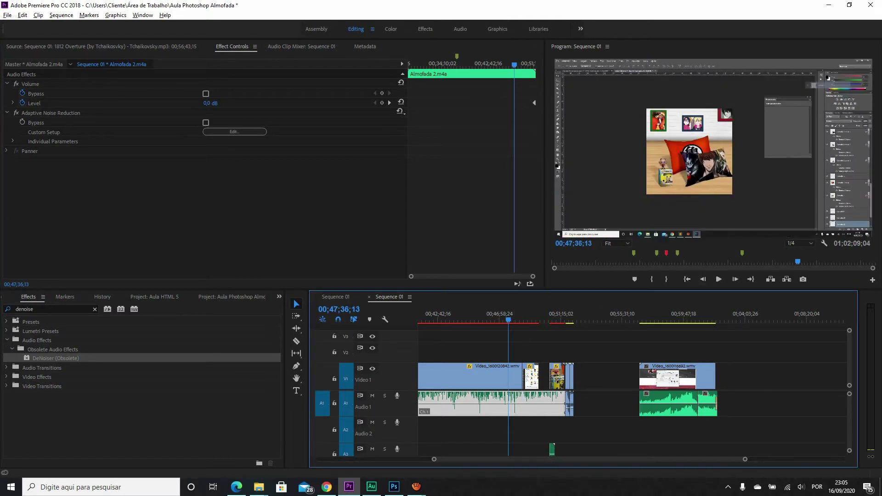
{"action": "left_click", "coordinate": [23, 309]}
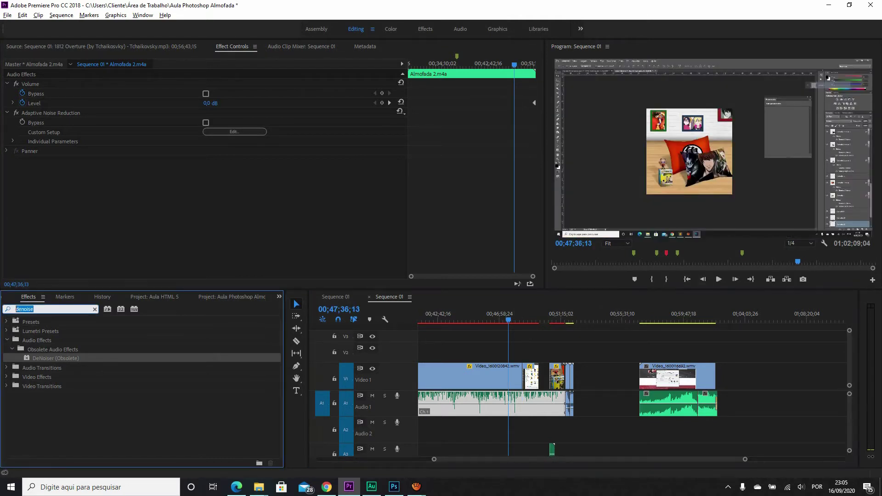
- Switch to Adobe Audition and open the parametric equalizer (Ecualizador paramétrico) for the Yellow Jello track
{"action": "left_click", "coordinate": [371, 486]}
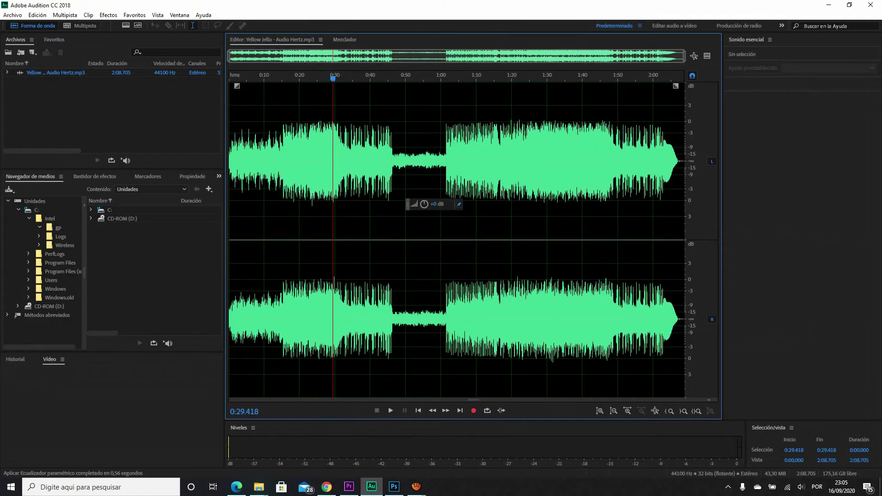
{"action": "left_click", "coordinate": [109, 15]}
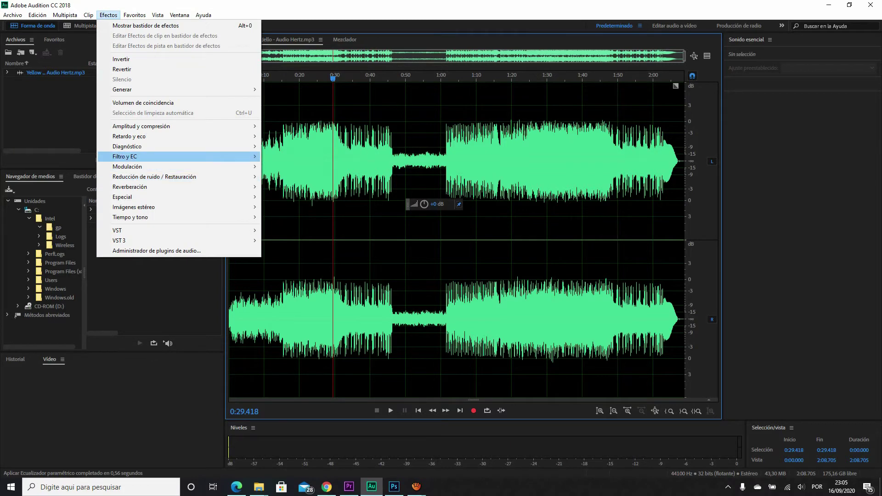
{"action": "mouse_move", "coordinate": [178, 156]}
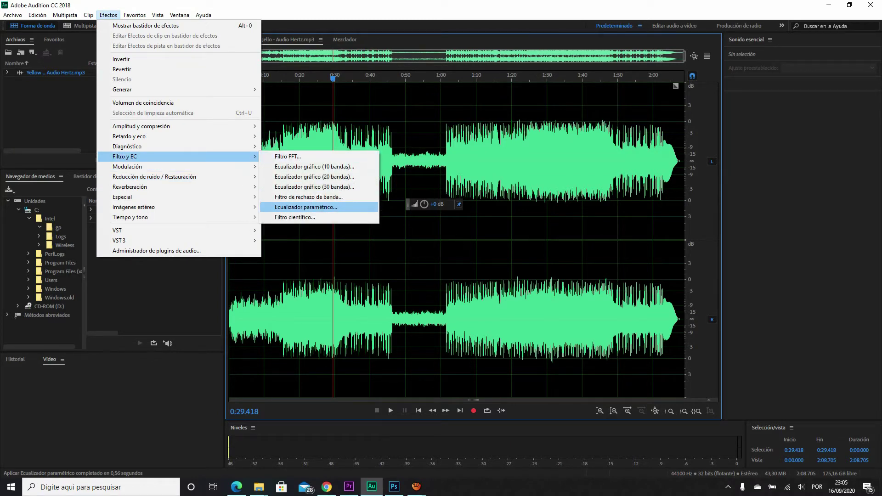
{"action": "key", "text": "Return"}
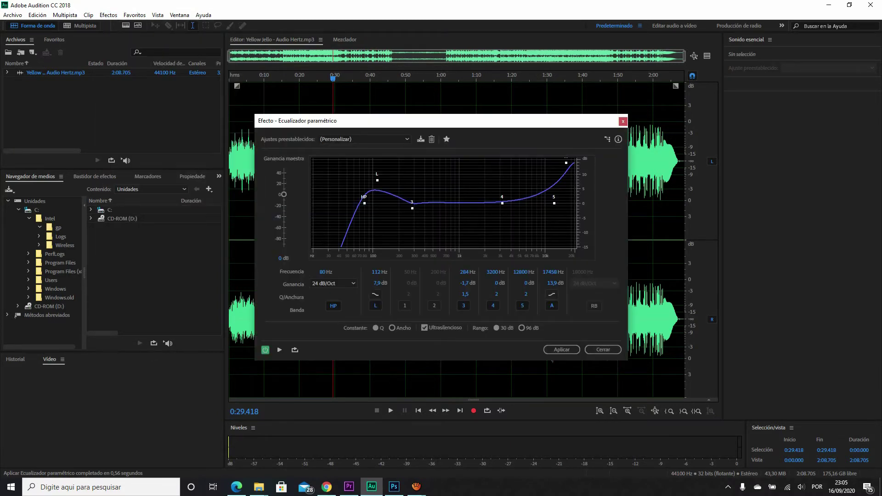
- Switch to Premiere Pro, apply the Parametric Equalizer to the Almofada 2.m4a clip, and preview its audio from 00;45;05;05 with the equalizer's custom setup open
{"action": "left_click", "coordinate": [349, 486]}
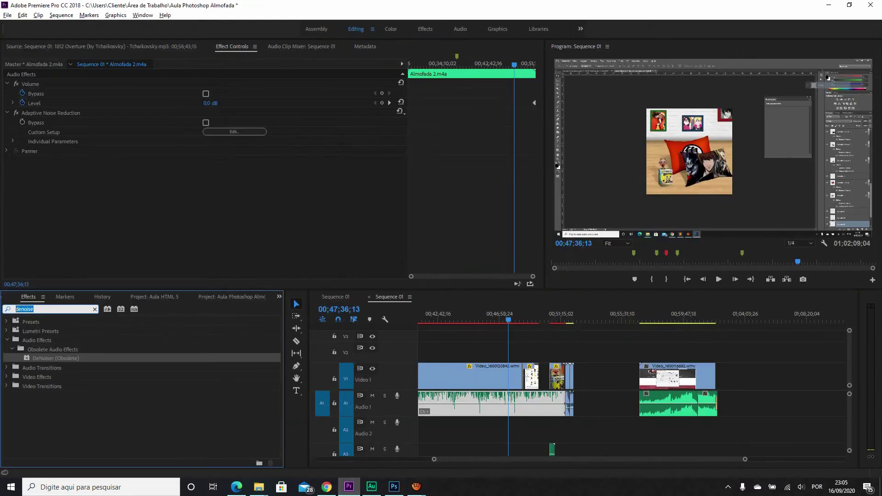
{"action": "left_click", "coordinate": [472, 314]}
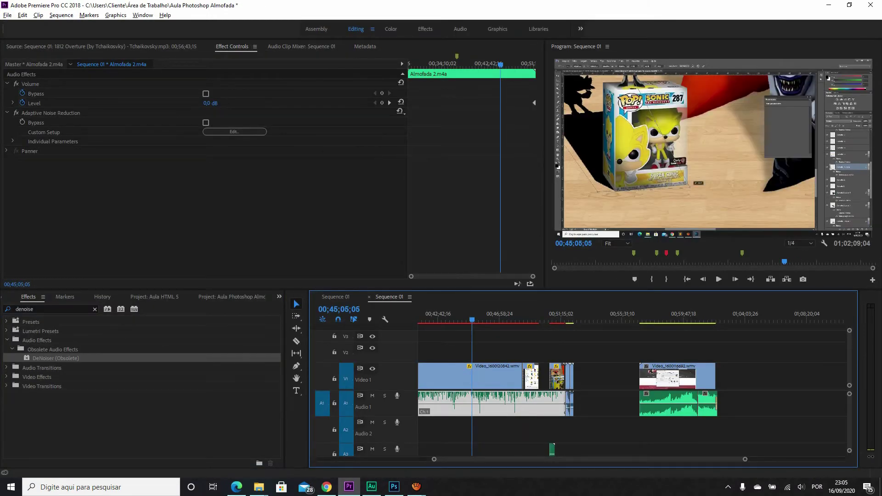
{"action": "left_click", "coordinate": [50, 309]}
{"action": "type", "text": "para"}
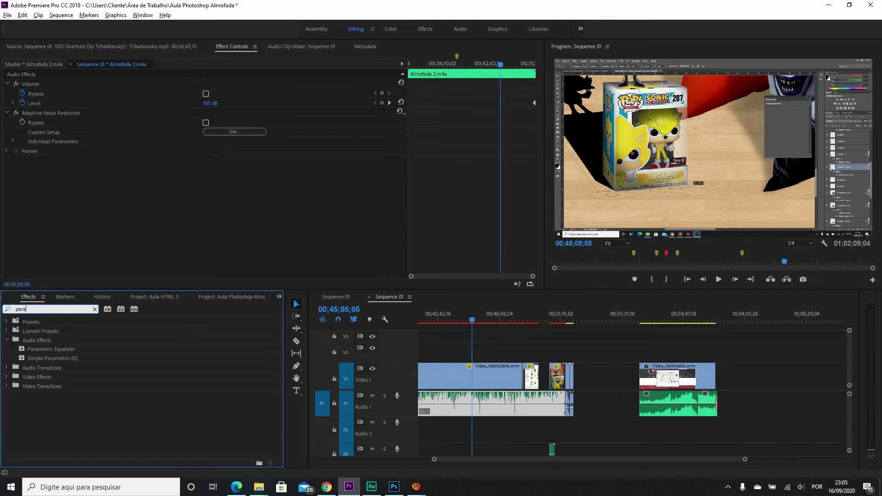
{"action": "left_click", "coordinate": [60, 350]}
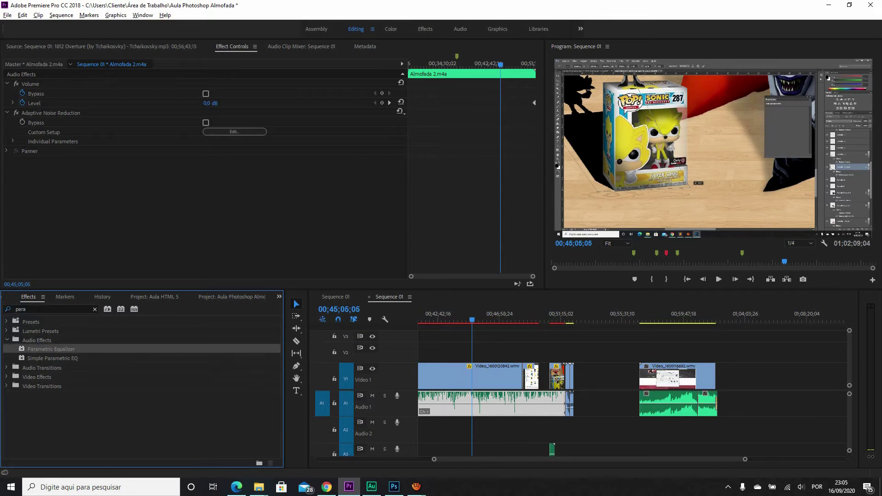
{"action": "left_click", "coordinate": [50, 309]}
{"action": "left_click", "coordinate": [51, 350]}
{"action": "left_click_drag", "start_coordinate": [51, 349], "coordinate": [460, 403]}
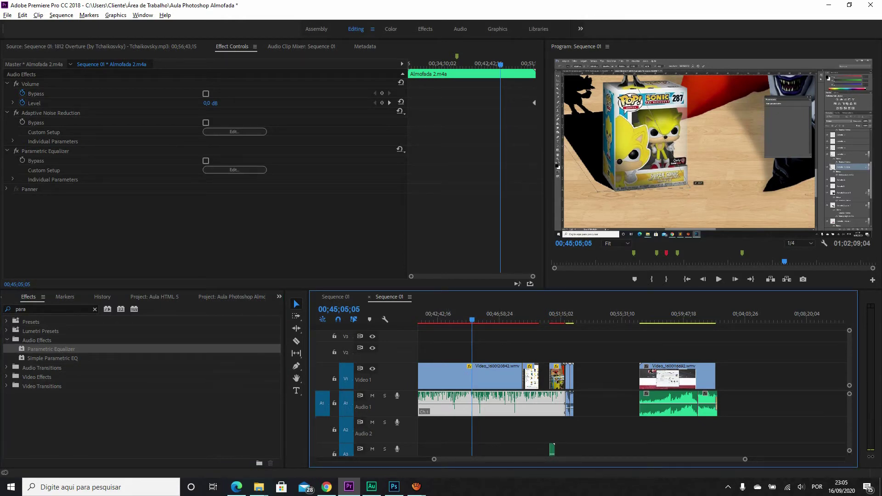
{"action": "left_click", "coordinate": [234, 170]}
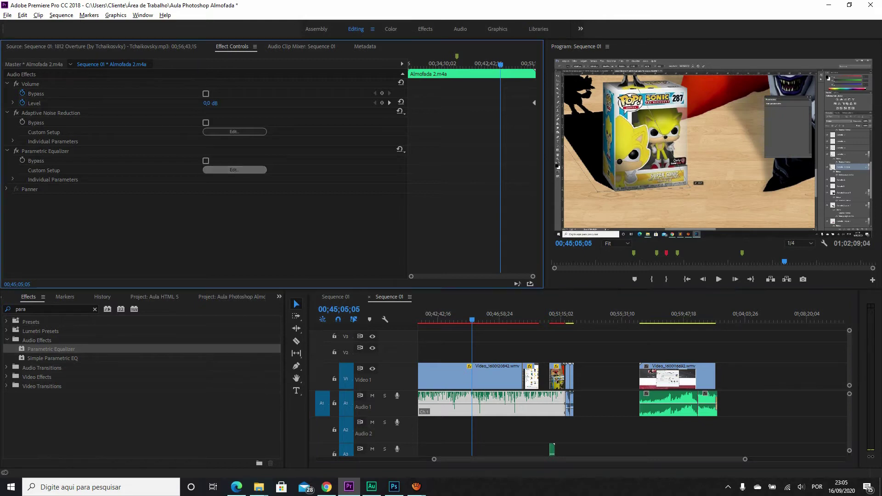
{"action": "key", "text": "space"}
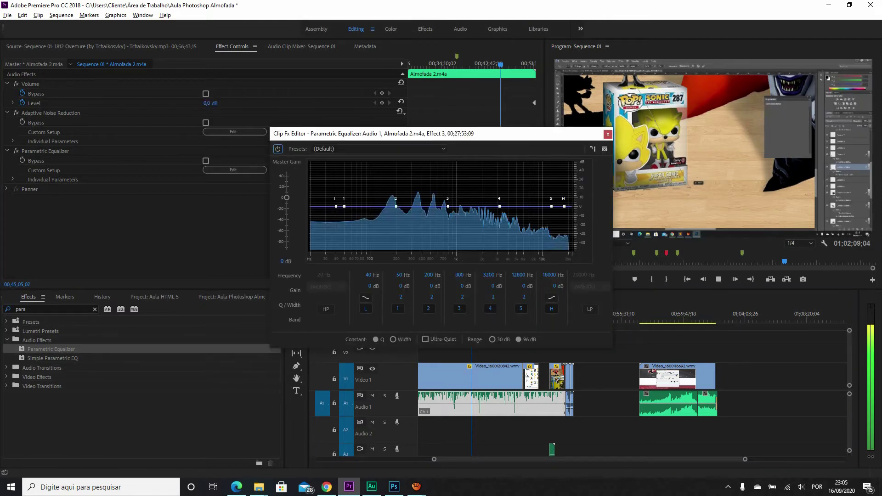
- Switch to Adobe Audition, preview the track through its parametric equalizer, and look through the available equalizer presets
{"action": "left_click", "coordinate": [372, 486]}
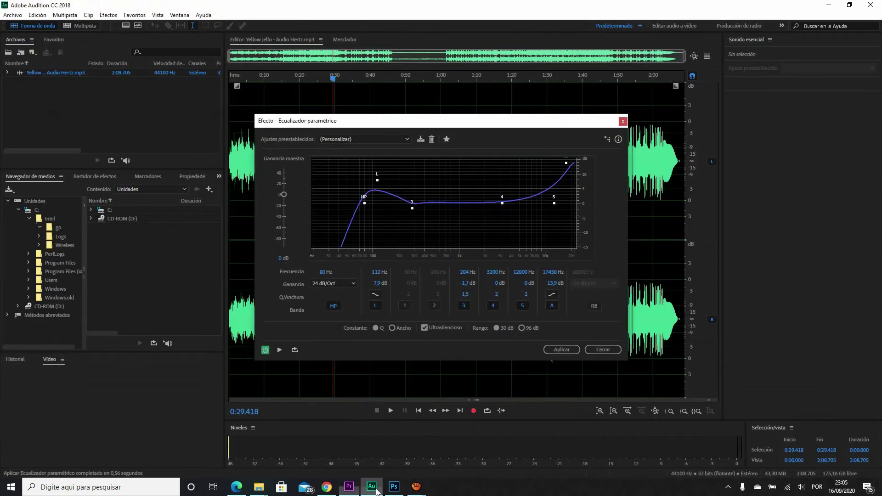
{"action": "key", "text": "space"}
{"action": "key", "text": "space"}
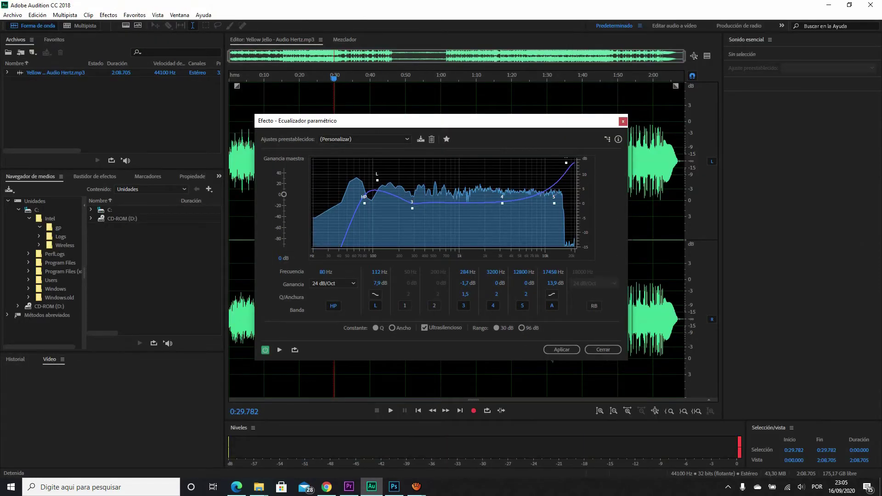
{"action": "left_click", "coordinate": [365, 139]}
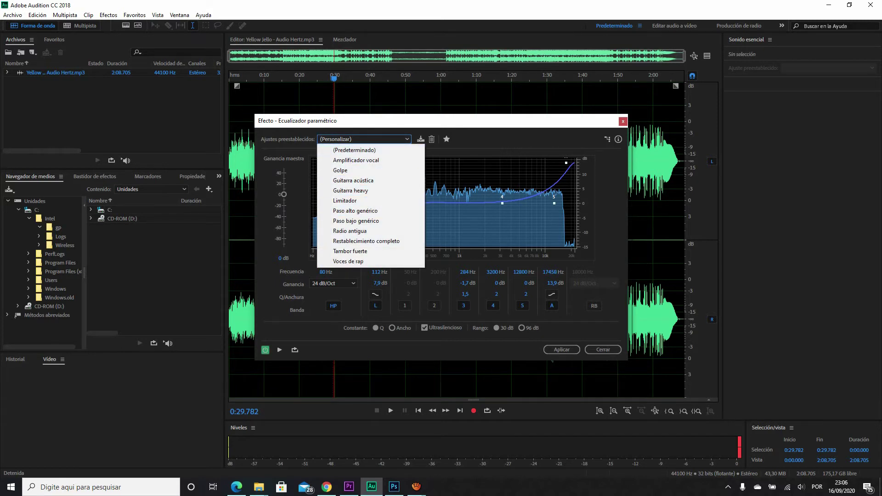
{"action": "key", "text": "Escape"}
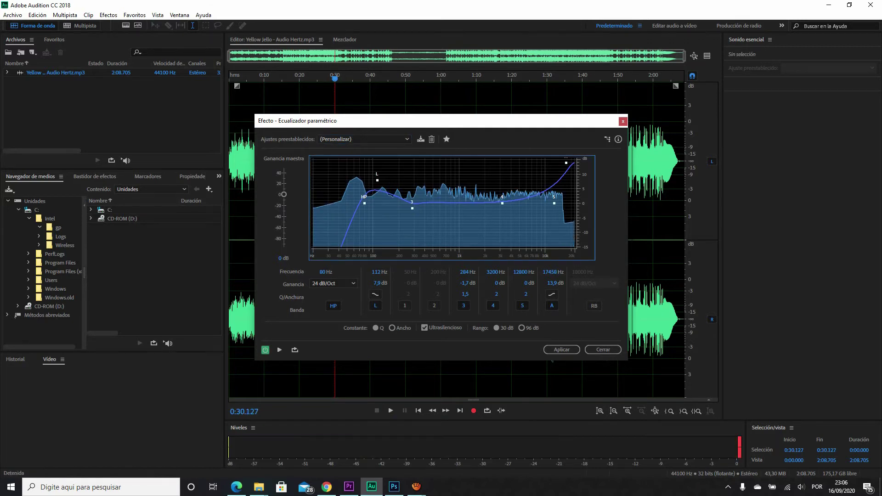
{"action": "left_click", "coordinate": [394, 487]}
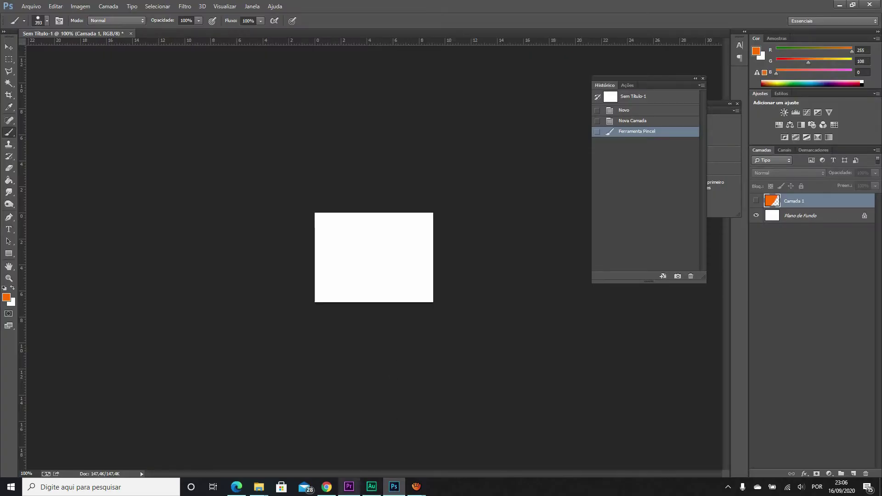
{"action": "left_click", "coordinate": [349, 487]}
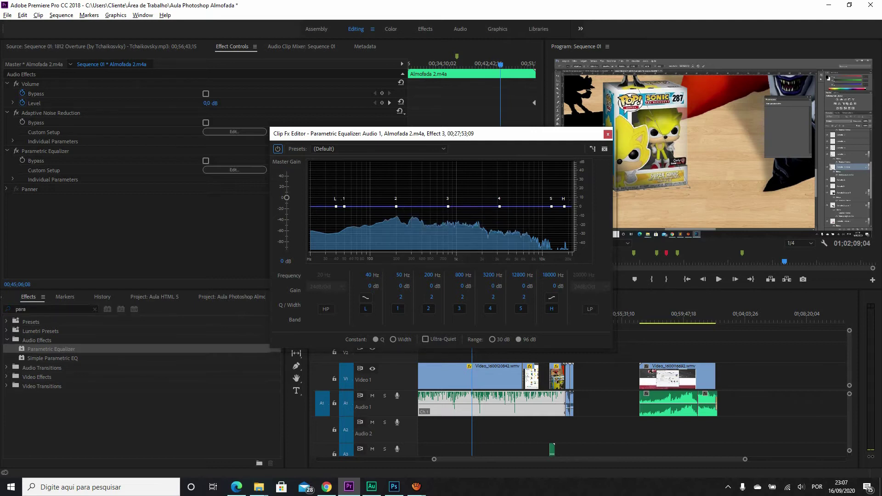
{"action": "mouse_move", "coordinate": [416, 487]}
{"action": "left_click", "coordinate": [389, 458]}
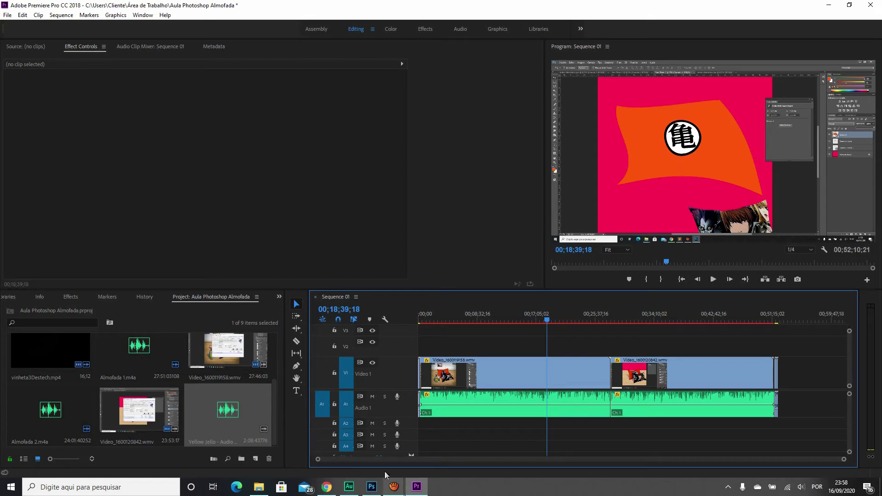
{"action": "left_click", "coordinate": [394, 486]}
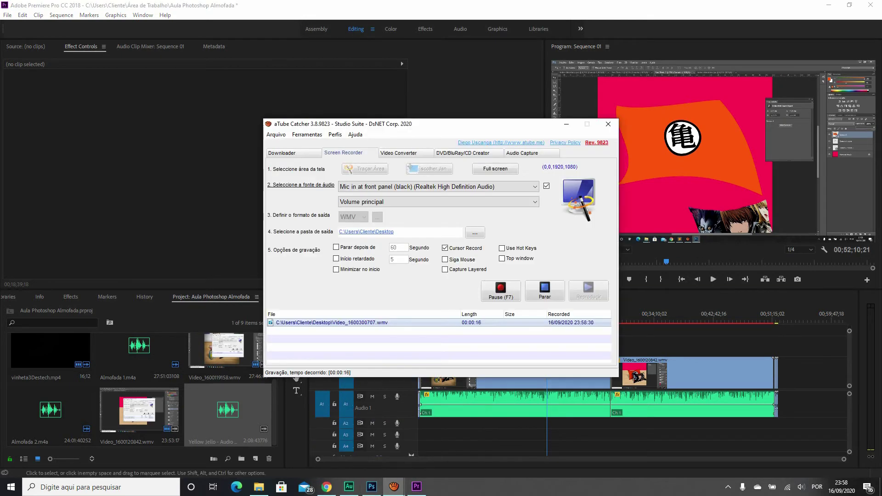
{"action": "left_click", "coordinate": [502, 12]}
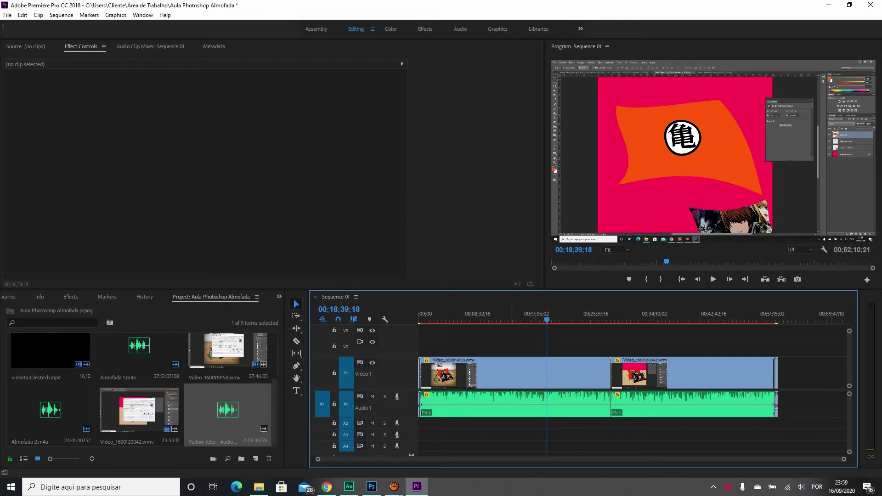
{"action": "left_click", "coordinate": [394, 487]}
{"action": "left_click", "coordinate": [346, 444]}
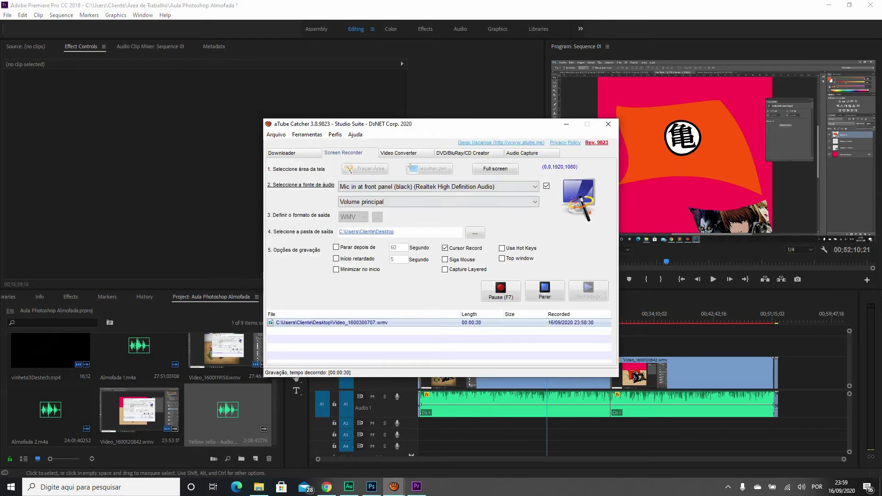
- Return to Premiere Pro, apply the Parametric Equalizer to the Almofada 1.m4a clip, and open the effect's custom setup
{"action": "key", "text": "alt+Tab"}
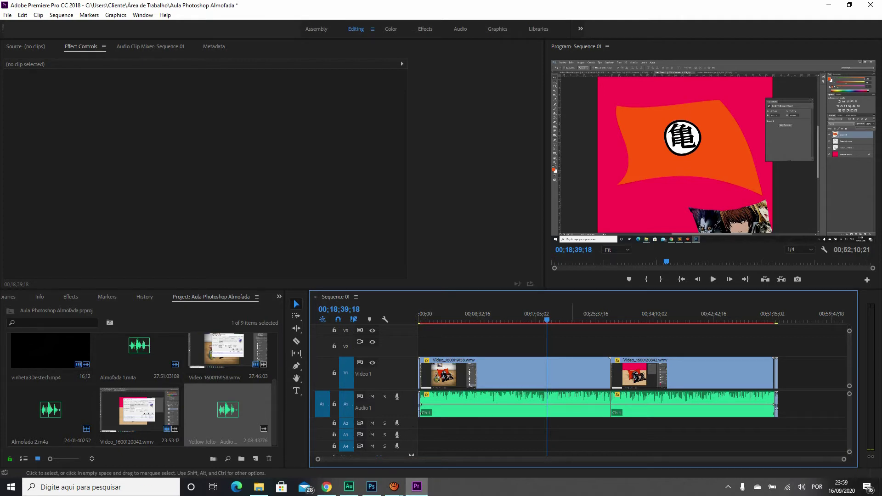
{"action": "left_click", "coordinate": [572, 402]}
{"action": "left_click", "coordinate": [70, 297]}
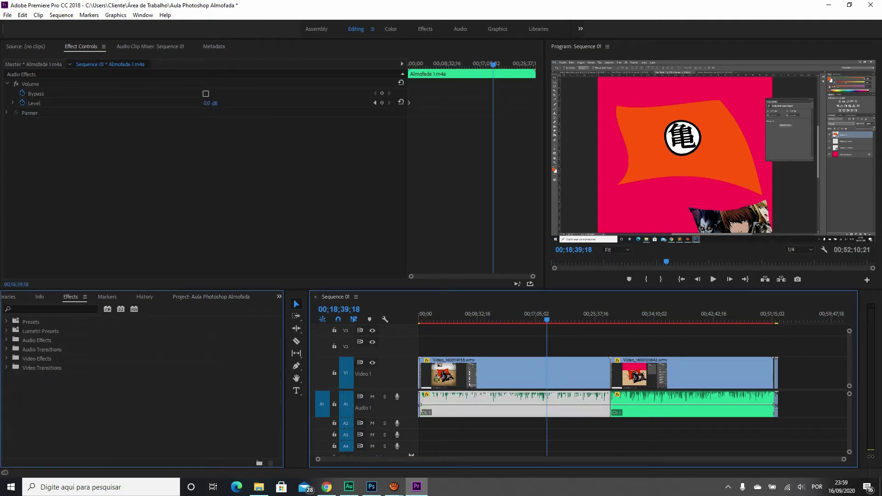
{"action": "left_click", "coordinate": [51, 310]}
{"action": "type", "text": "parametric"}
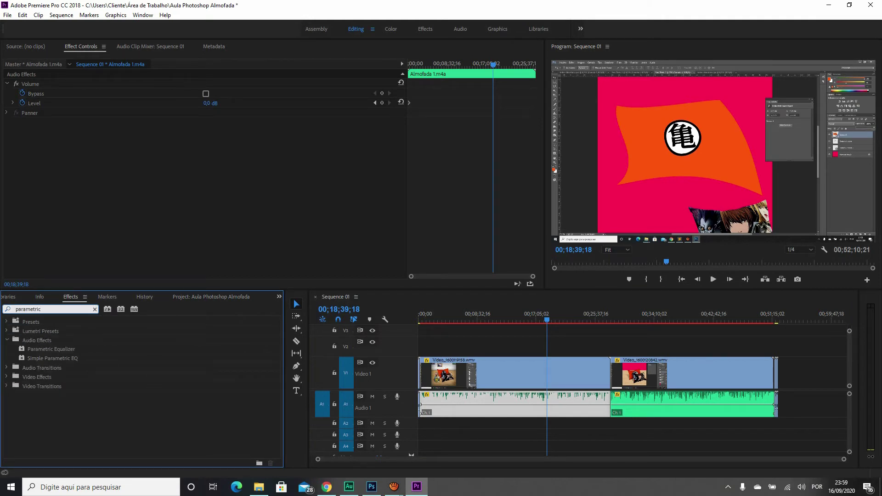
{"action": "left_click", "coordinate": [51, 349]}
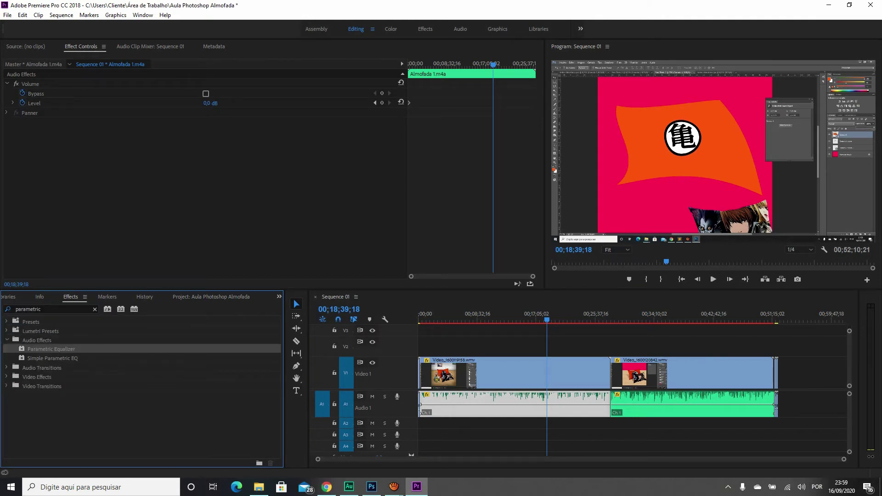
{"action": "left_click_drag", "start_coordinate": [50, 350], "coordinate": [514, 404]}
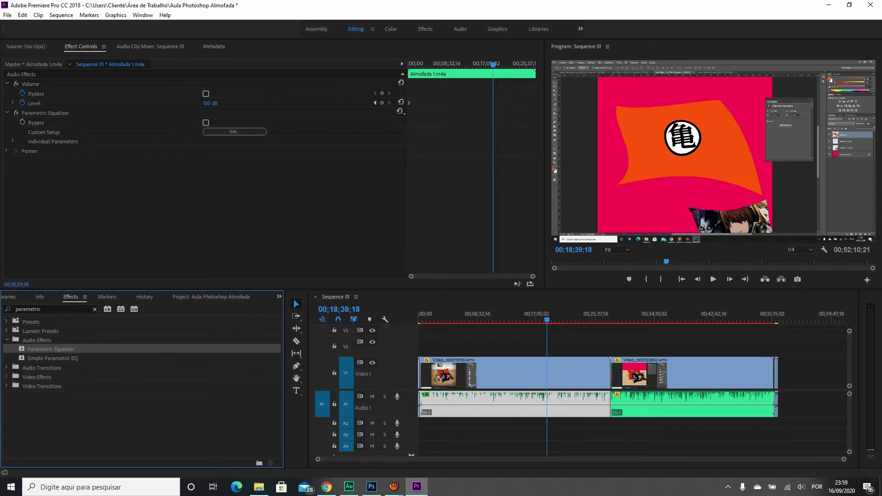
{"action": "left_click", "coordinate": [234, 132]}
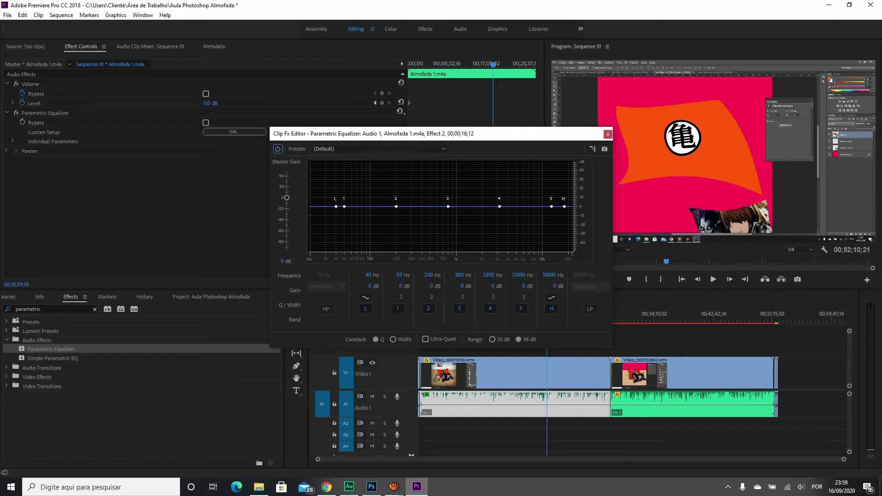
- Check the aTube Catcher window briefly, return to Premiere Pro, and set the Almofada 1.m4a equalizer preset to Vocal Enhancer
{"action": "mouse_move", "coordinate": [393, 487]}
{"action": "left_click", "coordinate": [345, 445]}
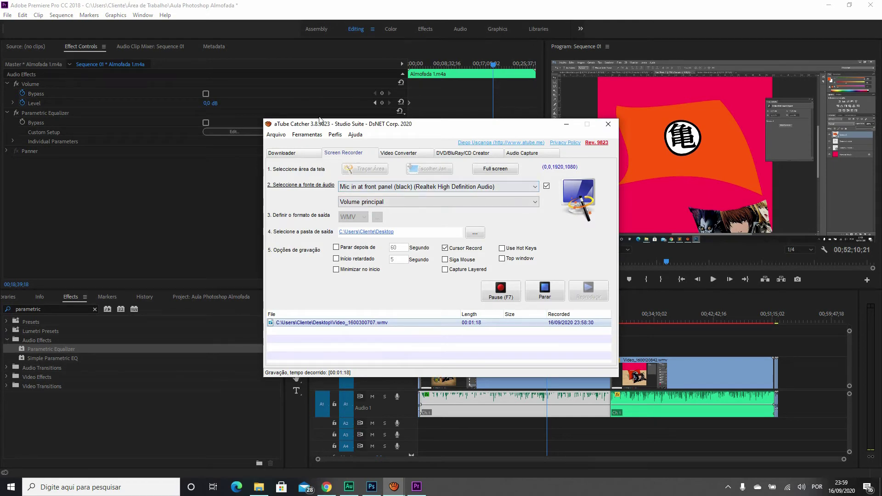
{"action": "key", "text": "alt+Tab"}
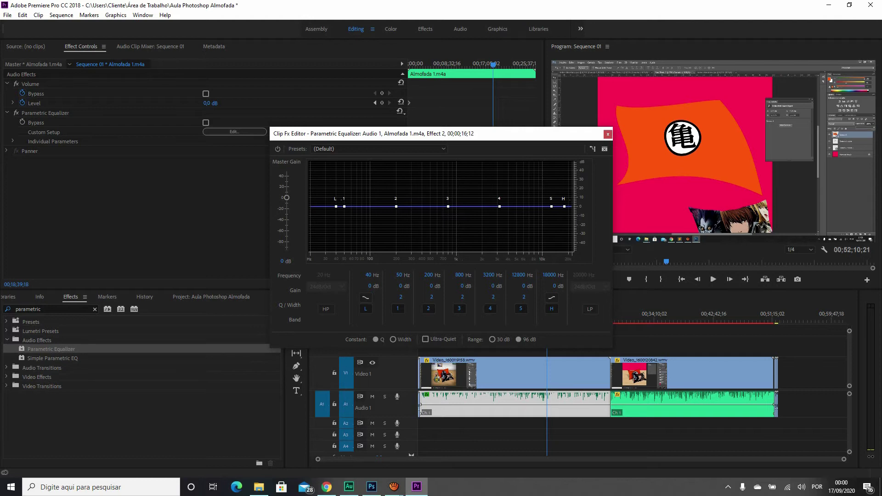
{"action": "left_click", "coordinate": [378, 149]}
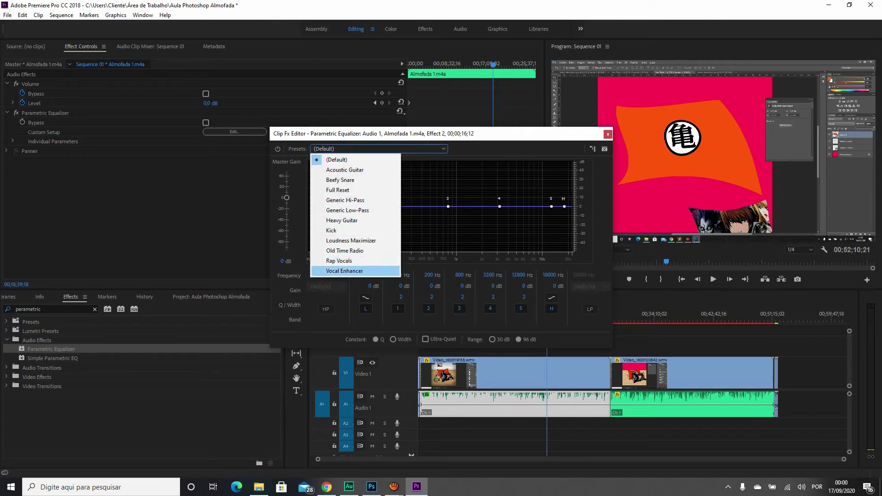
{"action": "left_click", "coordinate": [345, 271]}
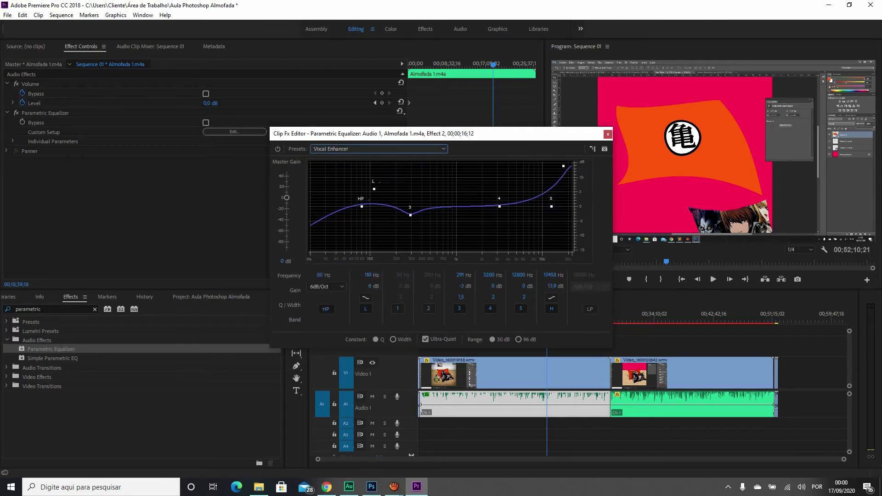
- Review the equalizer presets in Adobe Audition for comparison, return to Premiere Pro, and set the clip's equalizer preset to (Default)
{"action": "left_click", "coordinate": [349, 486]}
{"action": "left_click", "coordinate": [363, 139]}
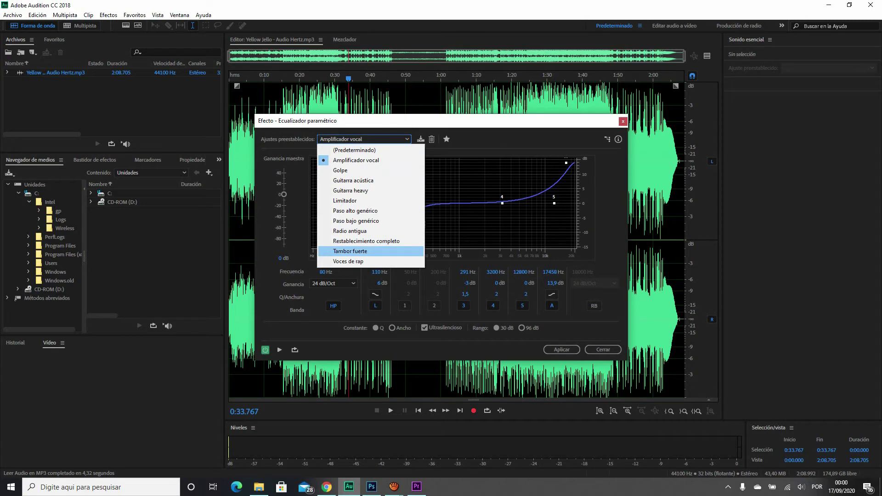
{"action": "left_click", "coordinate": [417, 487]}
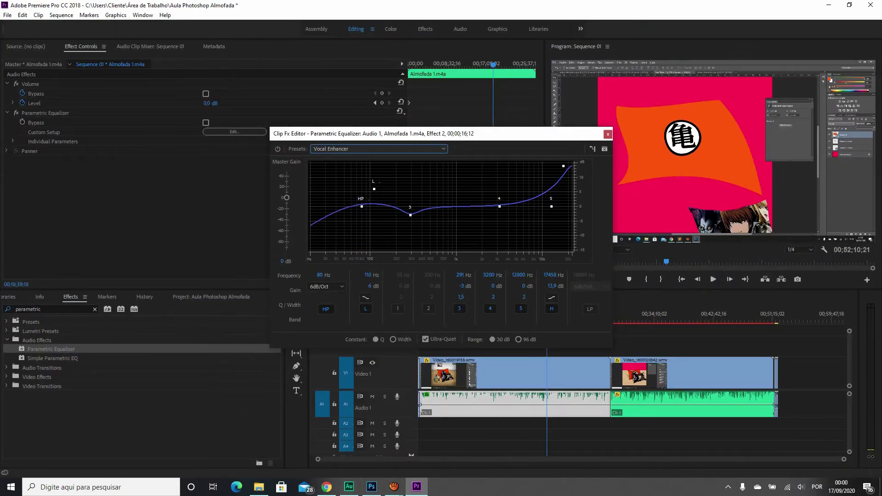
{"action": "left_click", "coordinate": [378, 148]}
{"action": "left_click", "coordinate": [355, 159]}
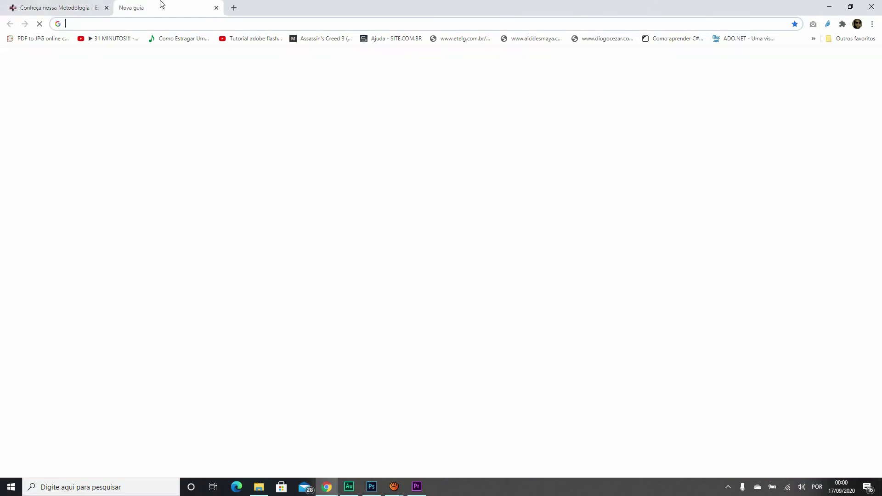
- Switch to Chrome and search Google for "low key" and, in a separate tab, for "high key"
{"action": "left_click", "coordinate": [124, 7]}
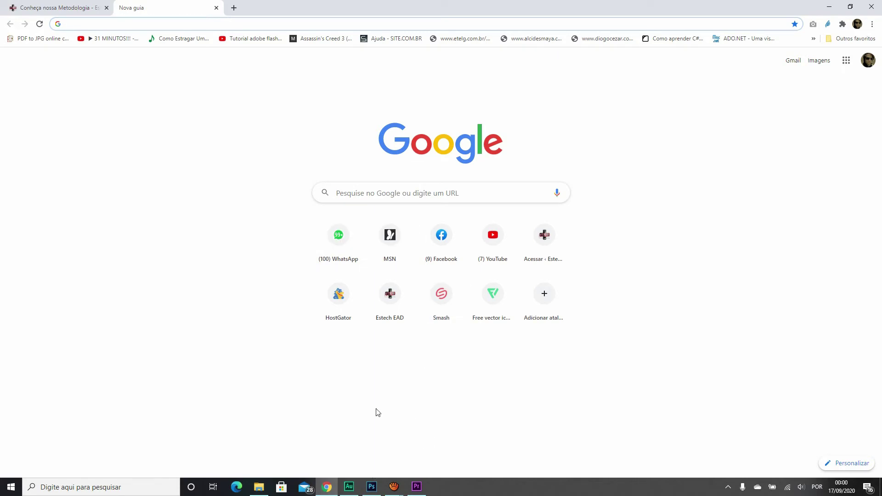
{"action": "left_click", "coordinate": [363, 202]}
{"action": "type", "text": "low key"}
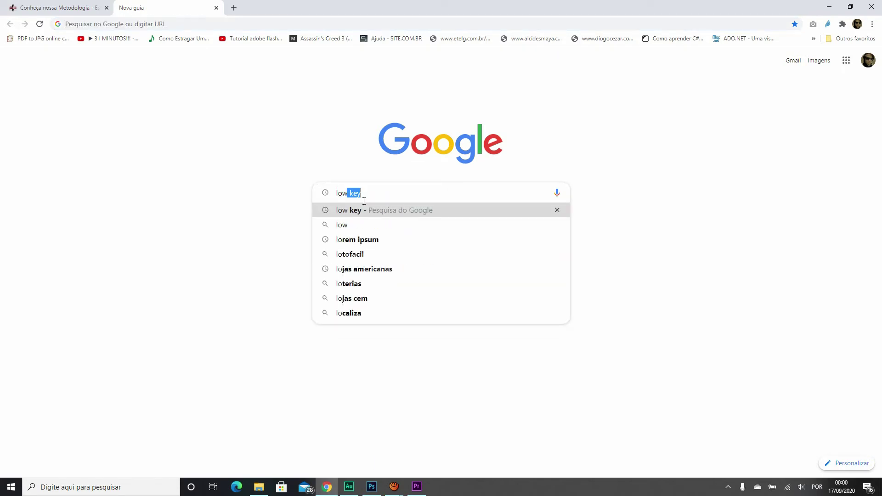
{"action": "left_click", "coordinate": [363, 215]}
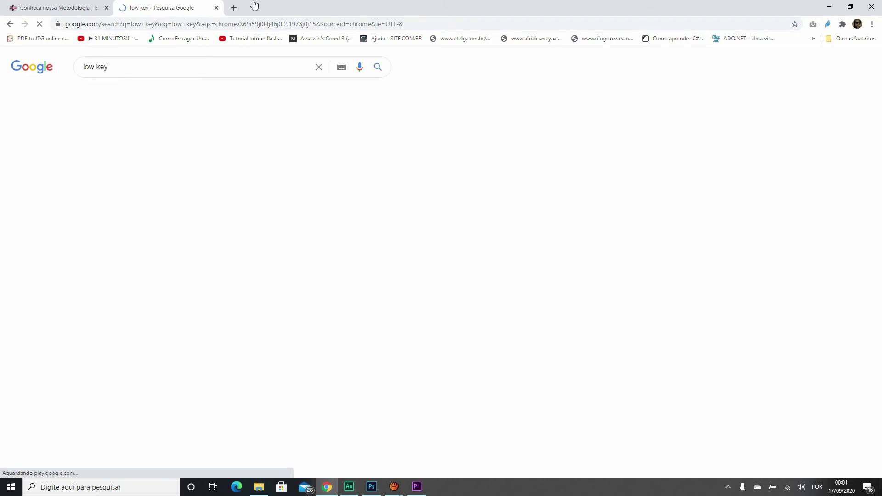
{"action": "left_click", "coordinate": [234, 8]}
{"action": "type", "text": "high key"}
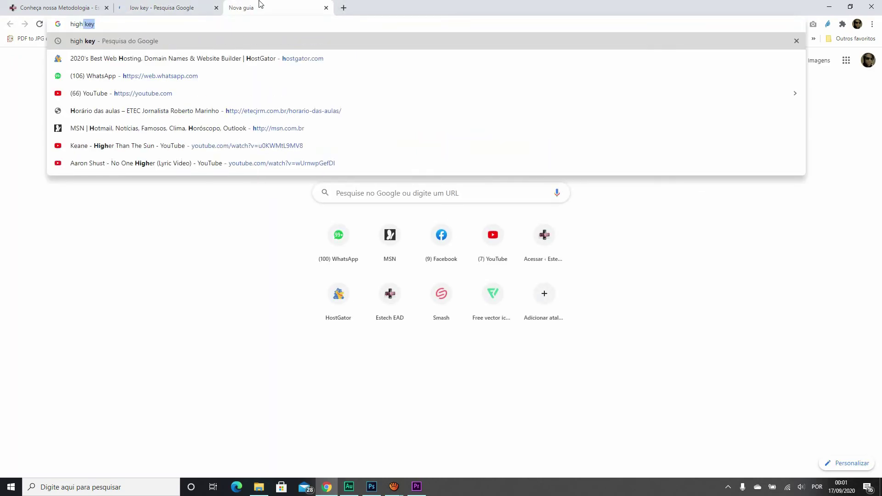
{"action": "key", "text": "Return"}
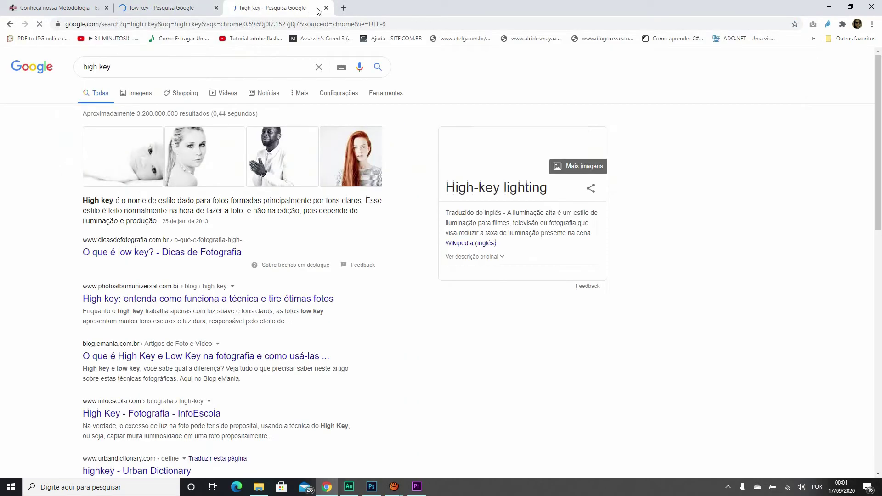
- Search Google for "foto sem conttraste" and "foto modelo", each in its own new tab
{"action": "left_click", "coordinate": [343, 8]}
{"action": "type", "text": "foto sem"}
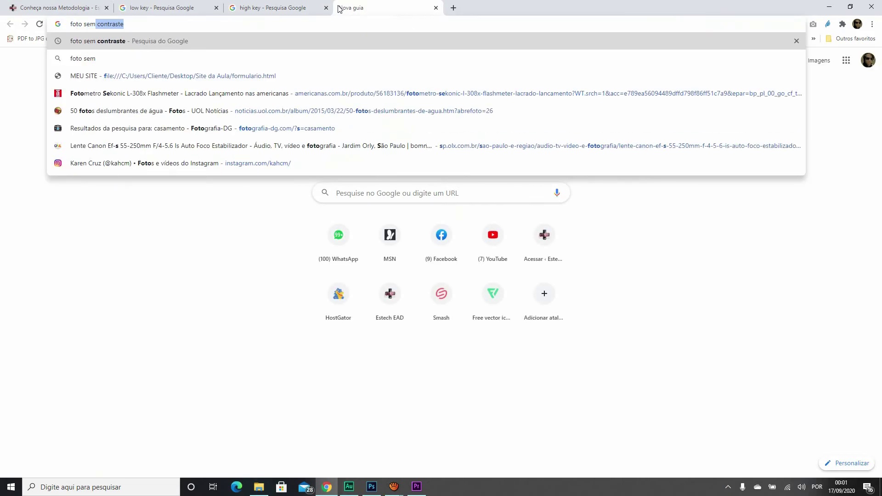
{"action": "type", "text": " conttraste"}
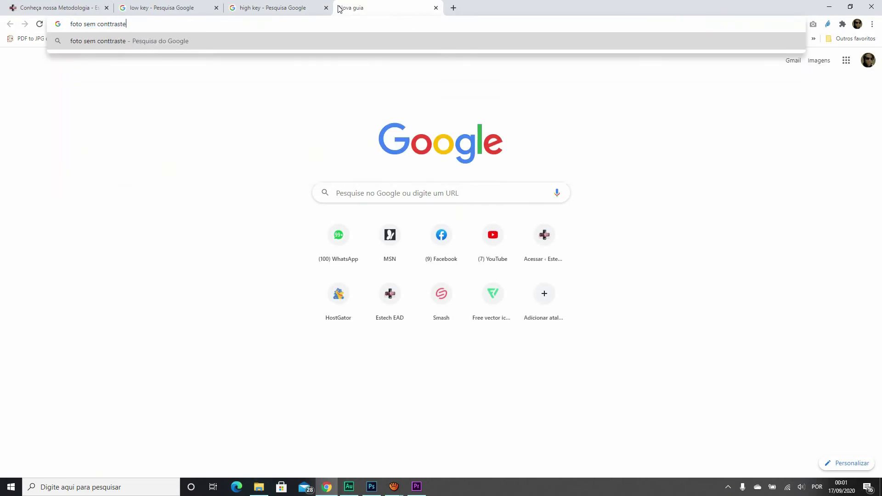
{"action": "key", "text": "Return"}
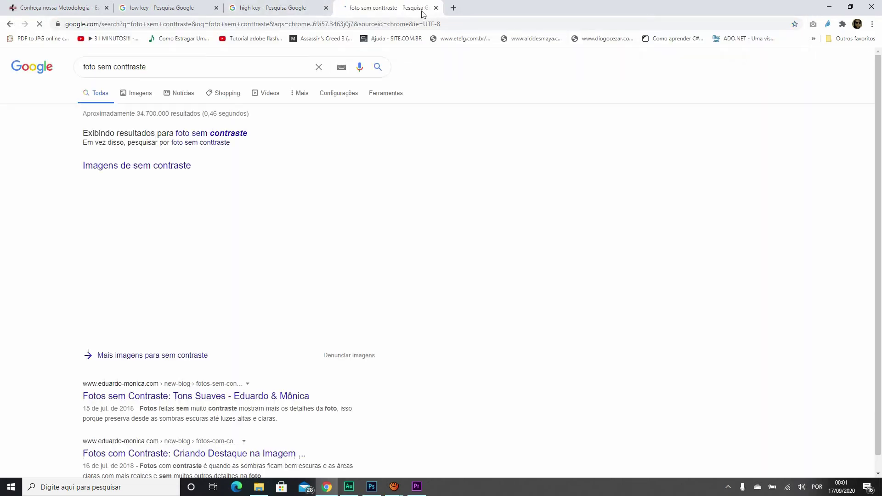
{"action": "left_click", "coordinate": [453, 8]}
{"action": "type", "text": "foto modelo"}
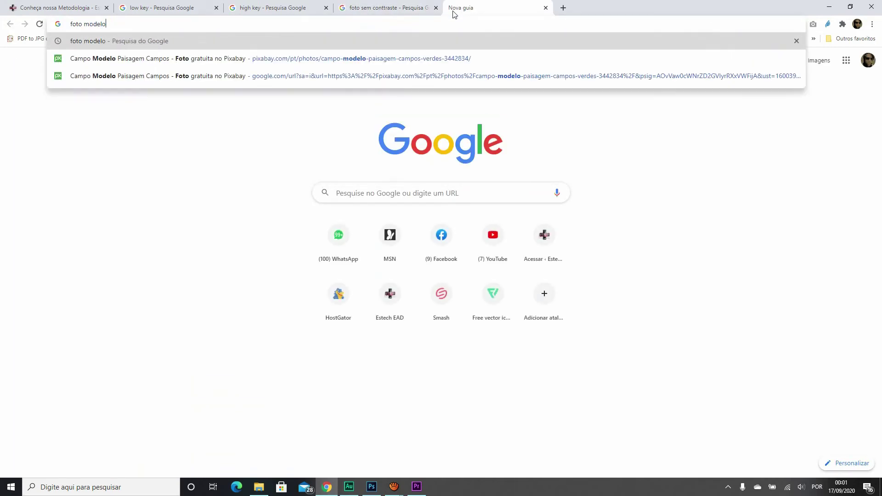
{"action": "key", "text": "Return"}
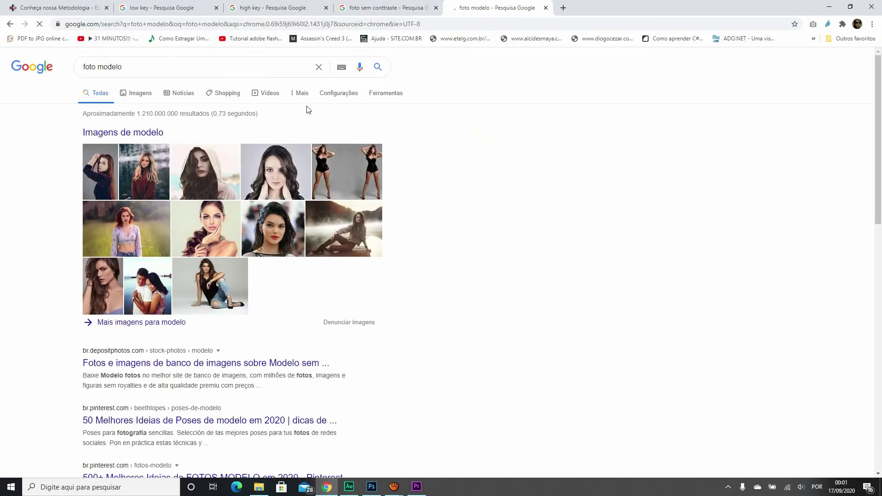
- View the image results for "low key" and examine the enlarged Low Key Lighting portrait from pinterest.com
{"action": "left_click", "coordinate": [163, 10]}
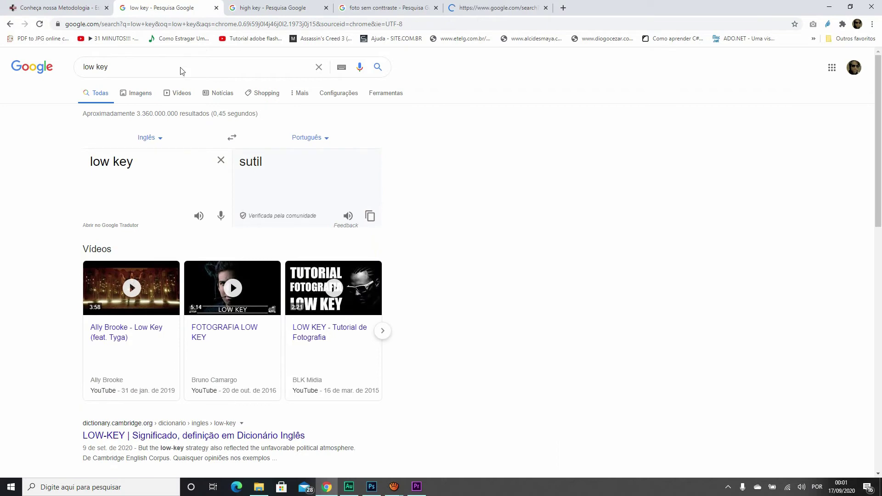
{"action": "left_click", "coordinate": [144, 93]}
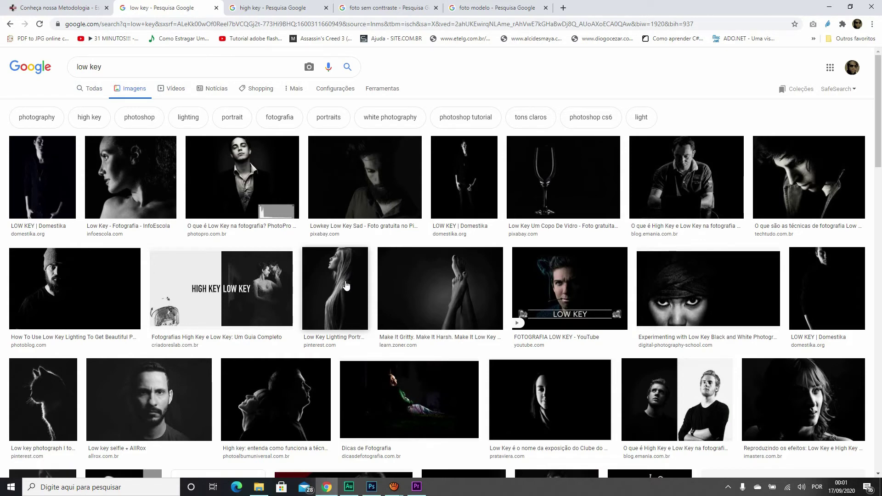
{"action": "left_click", "coordinate": [346, 286]}
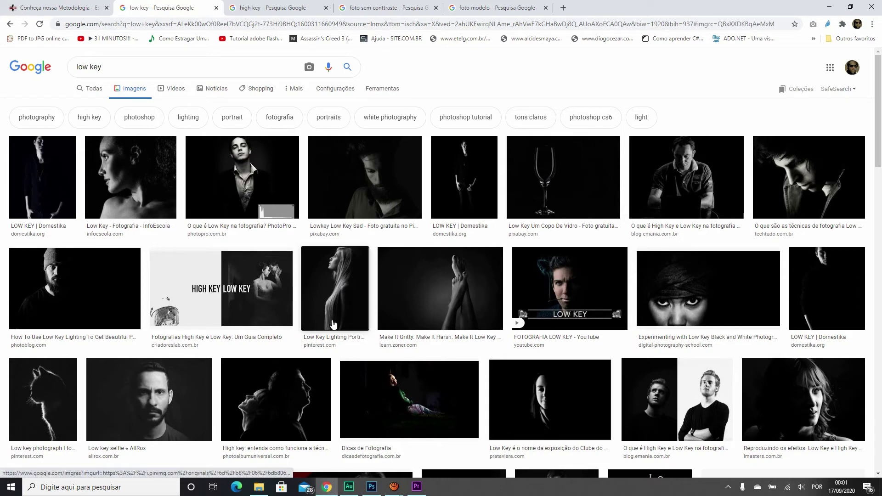
{"action": "scroll", "coordinate": [413, 92], "scroll_direction": "up", "scroll_amount": 2}
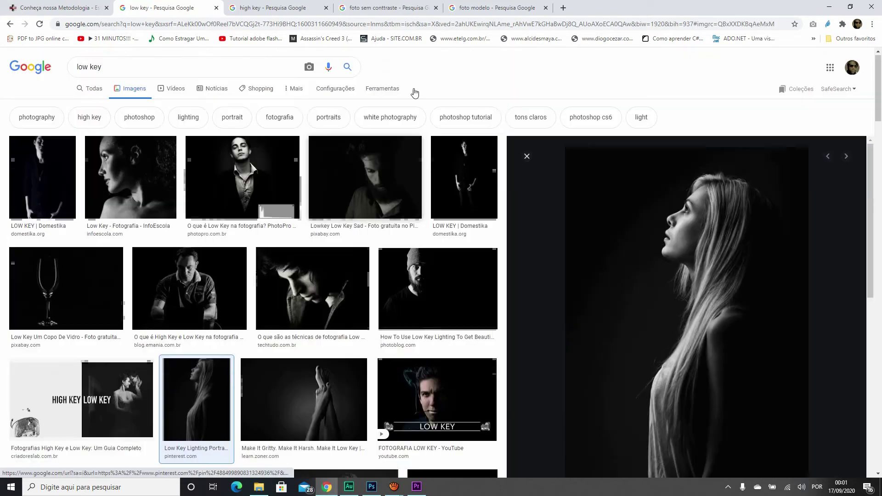
{"action": "scroll", "coordinate": [500, 371], "scroll_direction": "down", "scroll_amount": 2}
{"action": "scroll", "coordinate": [504, 335], "scroll_direction": "up", "scroll_amount": 1}
{"action": "scroll", "coordinate": [550, 279], "scroll_direction": "down", "scroll_amount": 1}
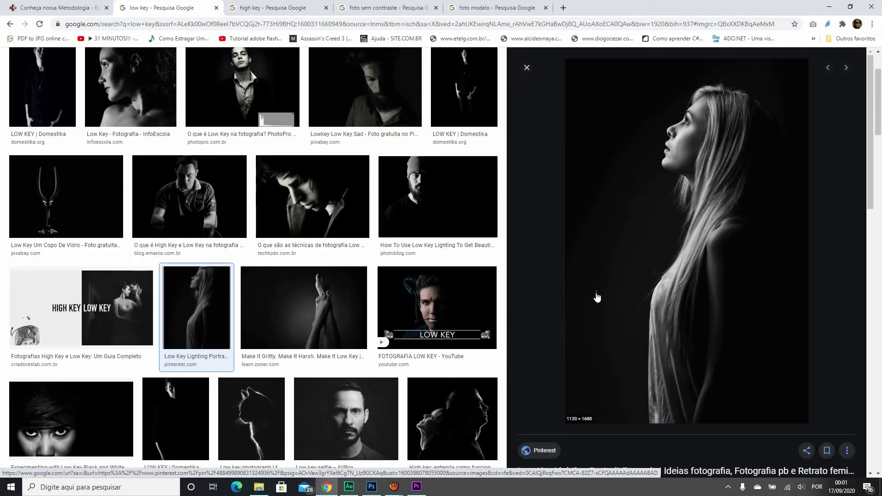
- Search Google for "histograma de foto" in a new tab and show its image results
{"action": "left_click", "coordinate": [563, 7]}
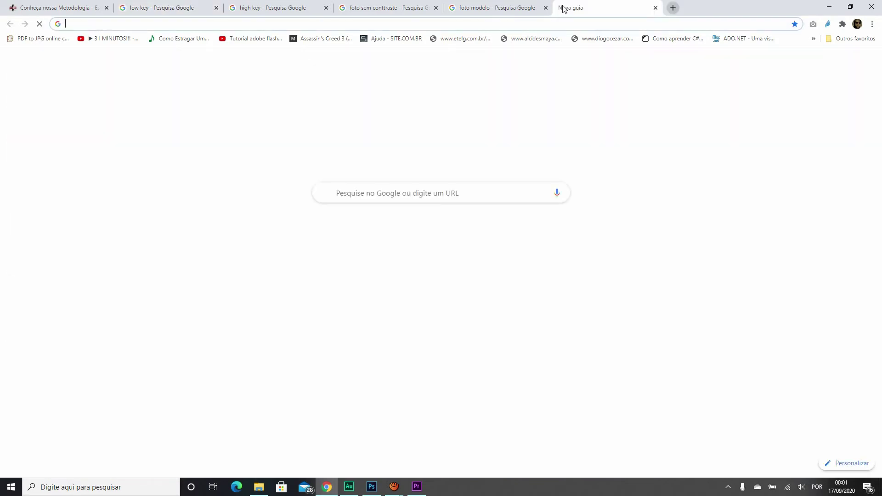
{"action": "type", "text": "histograma de foot"}
{"action": "key", "text": "BackSpace"}
{"action": "key", "text": "BackSpace"}
{"action": "key", "text": "F12"}
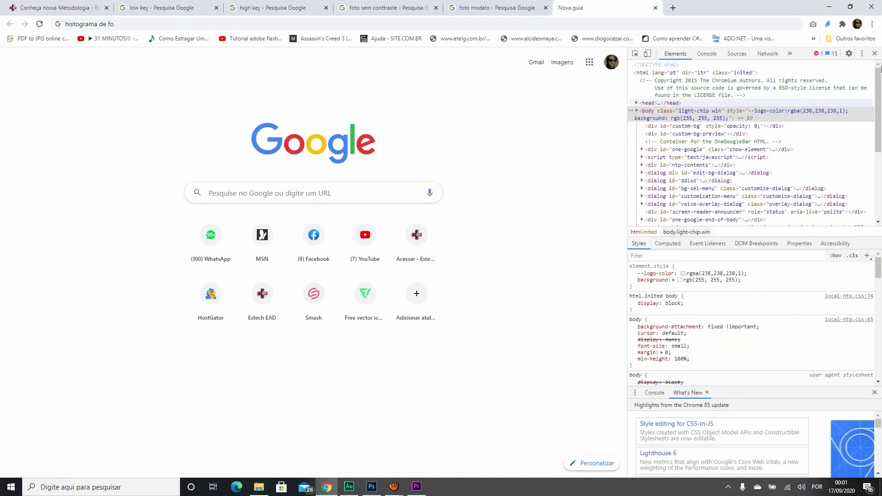
{"action": "left_click", "coordinate": [875, 54]}
{"action": "type", "text": "to"}
{"action": "key", "text": "Return"}
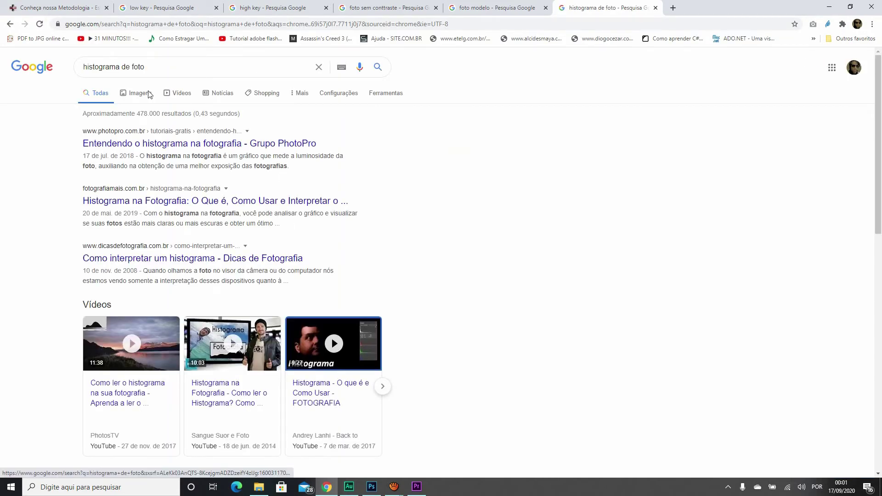
{"action": "left_click", "coordinate": [147, 94]}
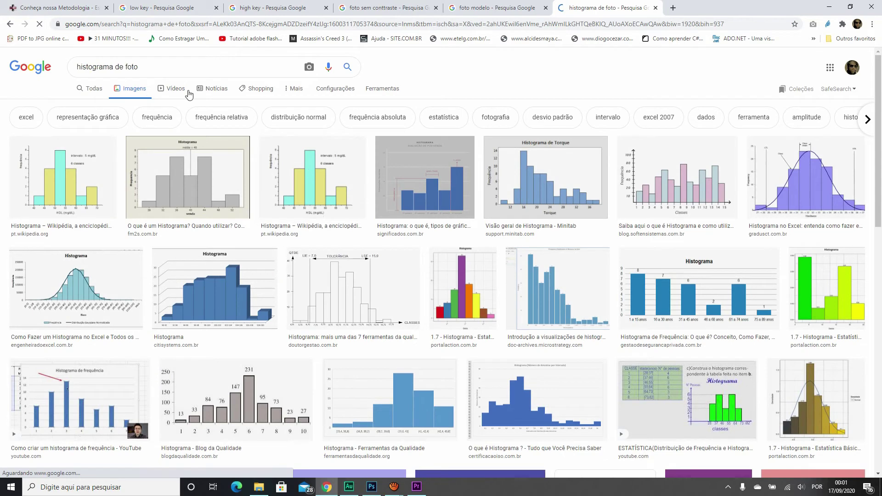
- Change the image search to "histograma fotografia" and switch back to the parametric equalizer in Adobe Audition
{"action": "left_click_drag", "start_coordinate": [170, 69], "coordinate": [118, 69]}
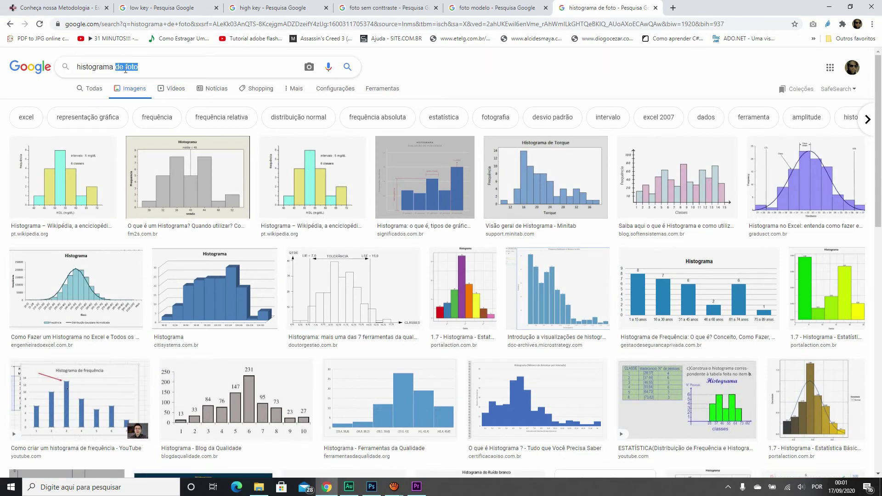
{"action": "type", "text": "fotografia"}
{"action": "key", "text": "Return"}
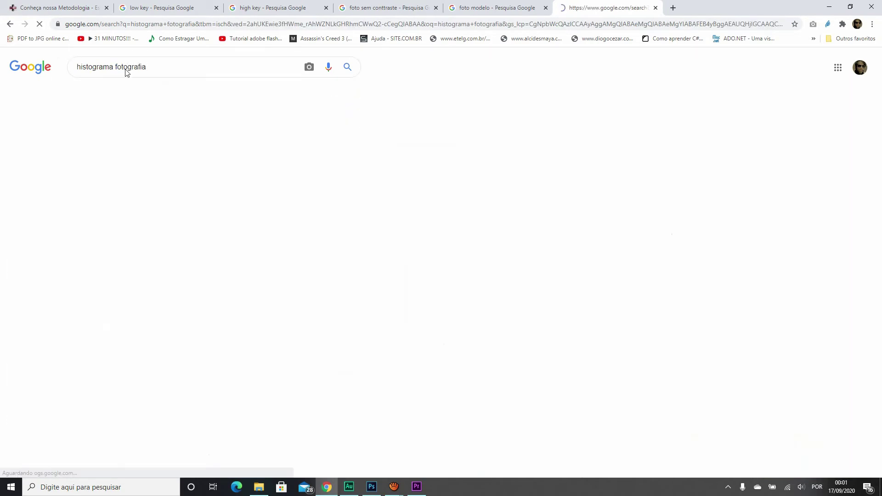
{"action": "left_click", "coordinate": [349, 486]}
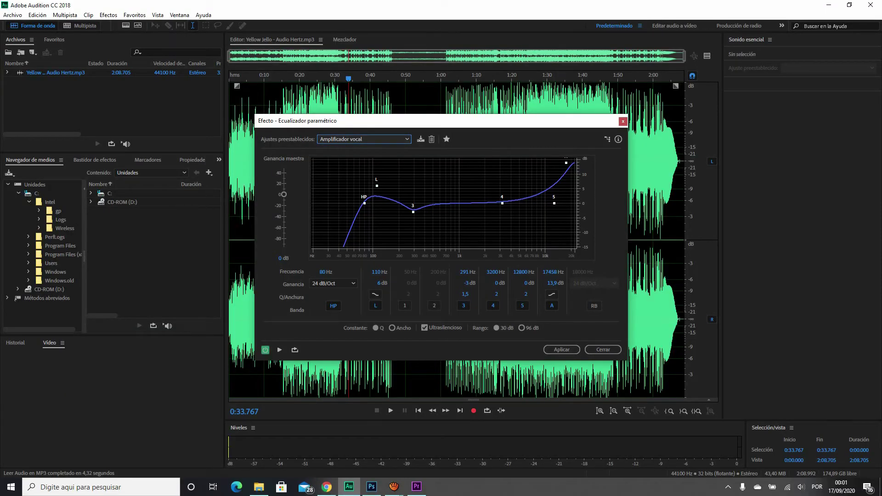
- Play a short stretch of the song in Audition's parametric equalizer, switch to Premiere Pro and play the narration for comparison
{"action": "key", "text": "space"}
{"action": "key", "text": "space"}
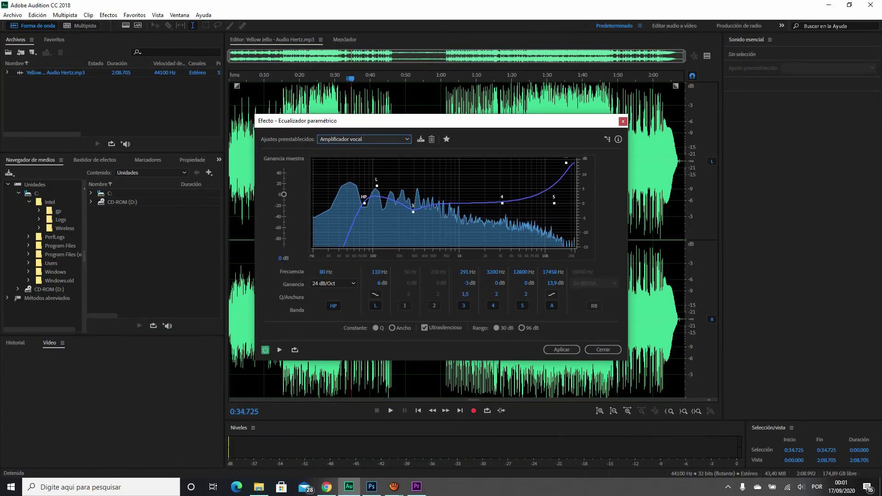
{"action": "left_click", "coordinate": [371, 488]}
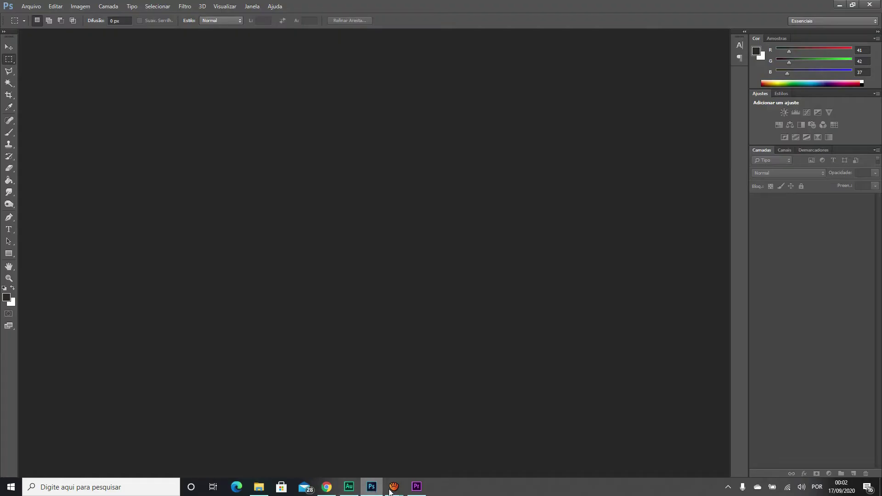
{"action": "left_click", "coordinate": [416, 487]}
{"action": "key", "text": "space"}
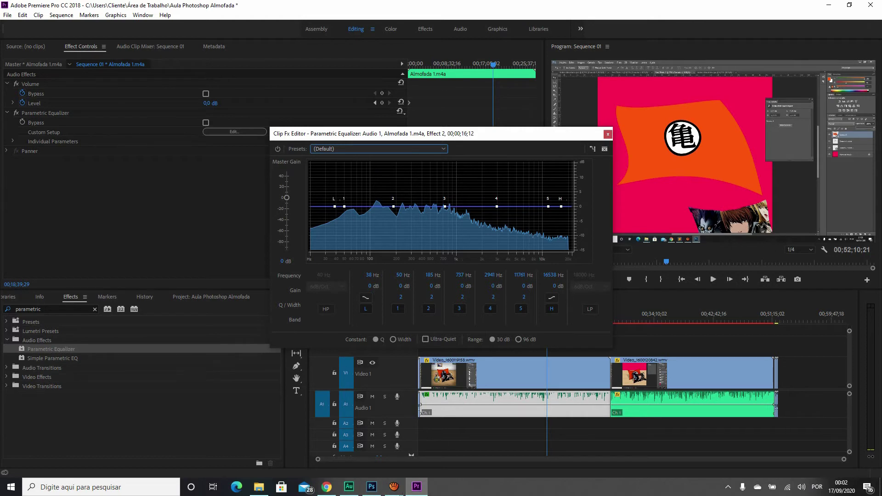
- Enlarge the drphotoshopblog.wordpress.com histogram in Chrome's image results and compare it with the parametric equalizer curve in Adobe Audition
{"action": "left_click", "coordinate": [327, 487]}
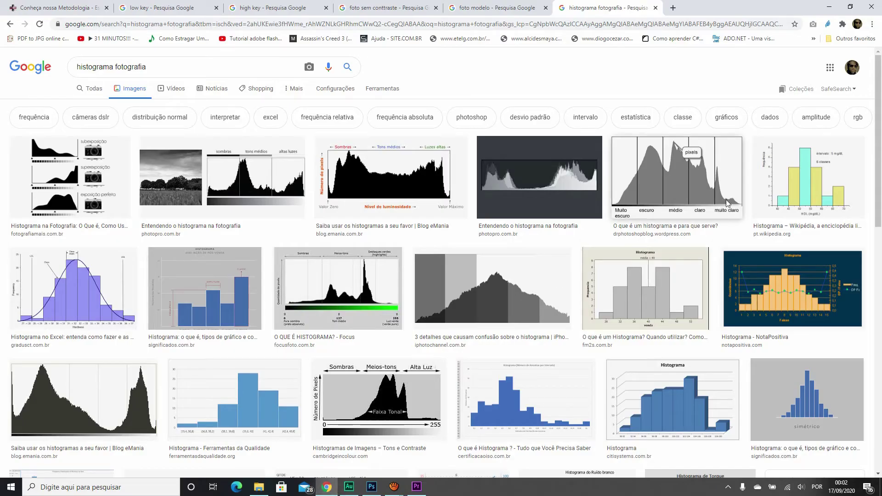
{"action": "left_click", "coordinate": [657, 179]}
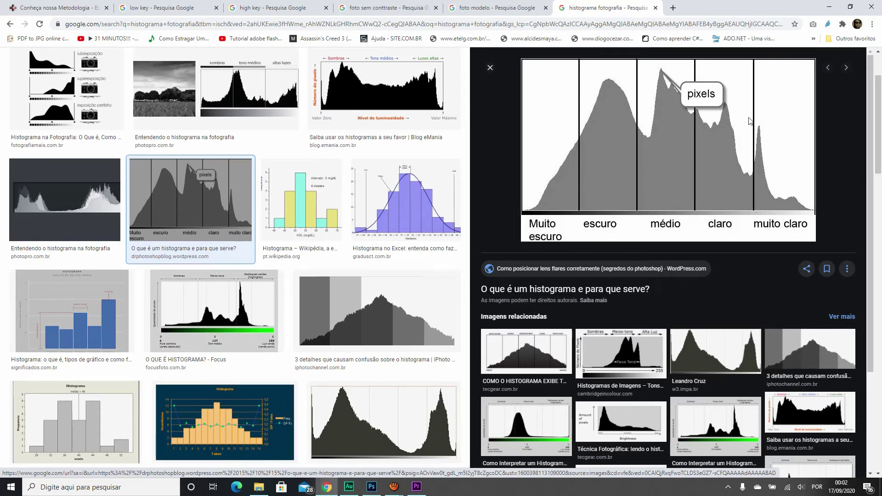
{"action": "left_click", "coordinate": [371, 486]}
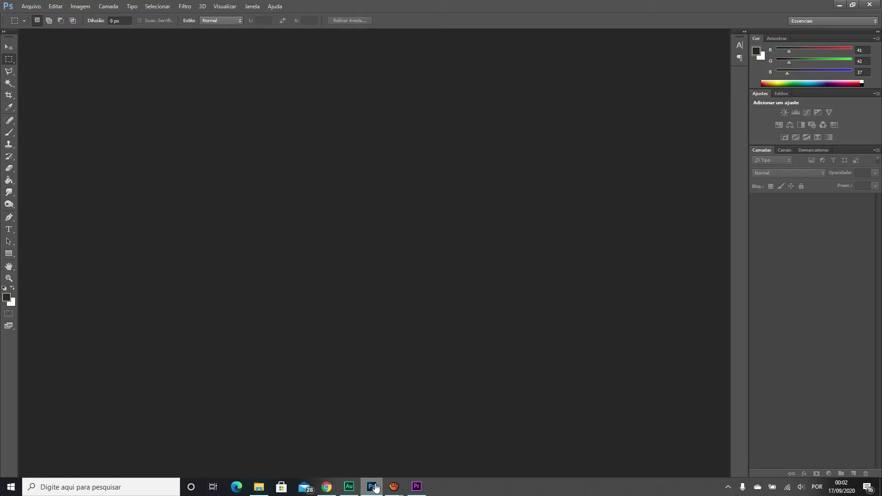
{"action": "left_click", "coordinate": [349, 486]}
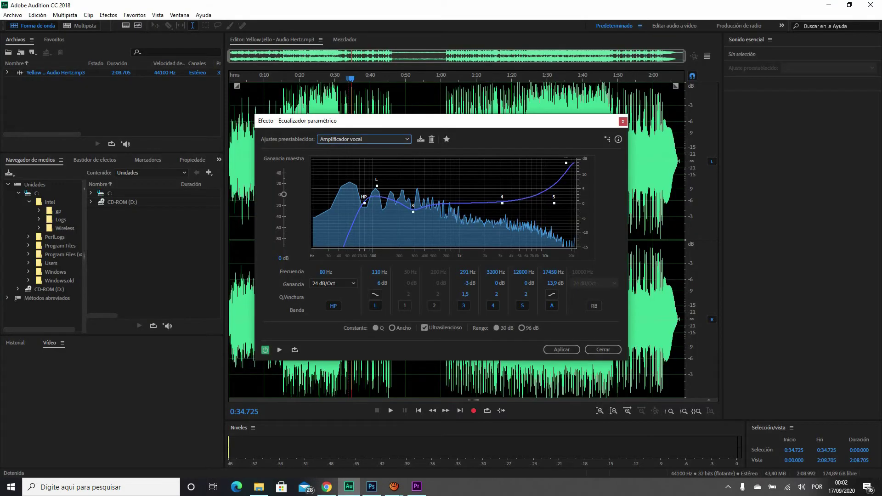
- Reorder the running apps so that Premiere Pro sits between Audition and Photoshop
{"action": "left_click", "coordinate": [377, 490]}
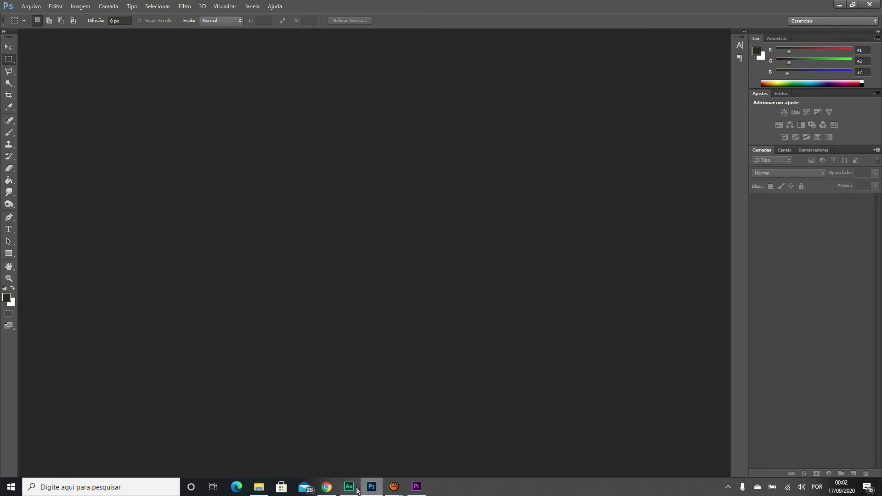
{"action": "left_click_drag", "start_coordinate": [417, 488], "coordinate": [366, 488]}
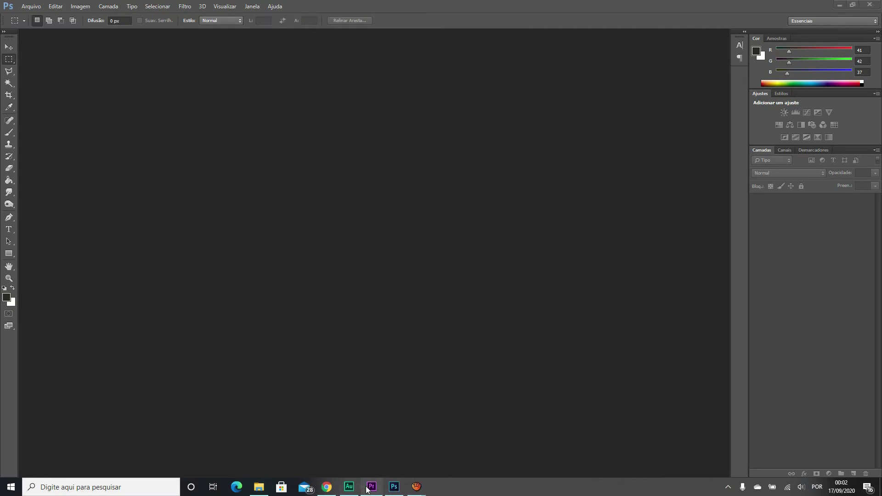
{"action": "left_click", "coordinate": [366, 488]}
- Switch to Chrome and copy the enlarged Low Key Lighting portrait from the low key image results
{"action": "left_click", "coordinate": [327, 487]}
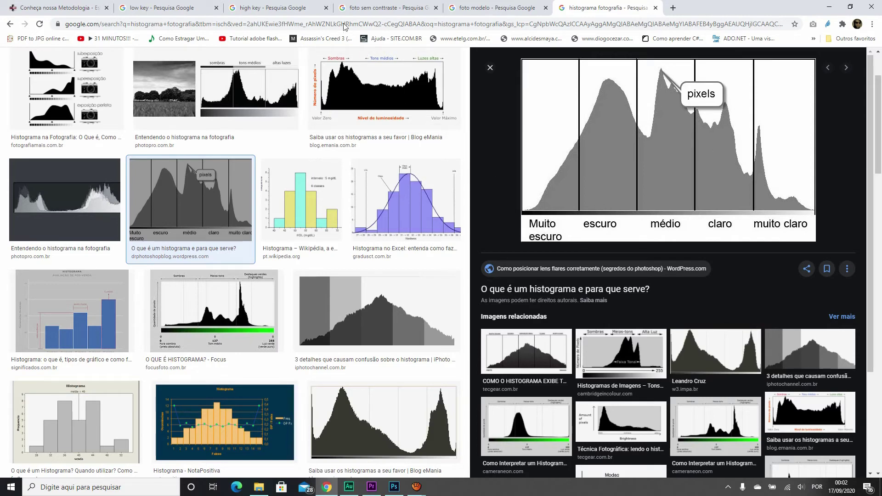
{"action": "left_click", "coordinate": [163, 8]}
{"action": "right_click", "coordinate": [672, 175]}
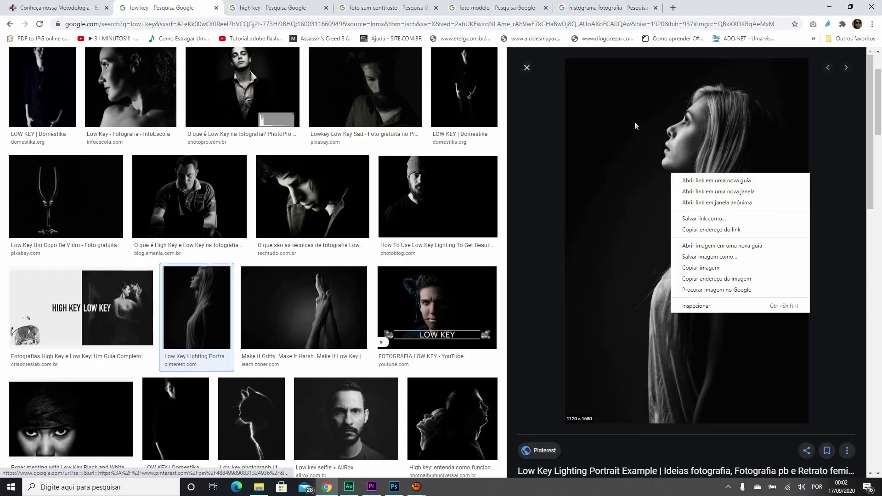
{"action": "left_click", "coordinate": [646, 139]}
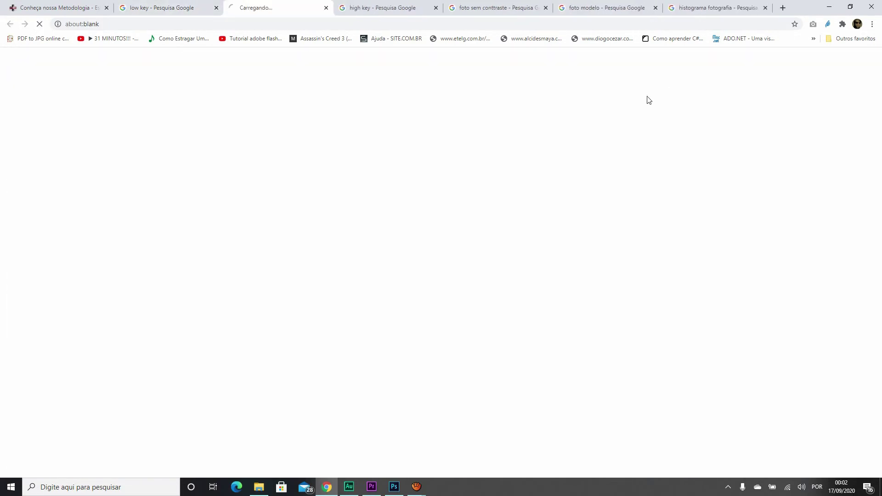
{"action": "left_click", "coordinate": [326, 8]}
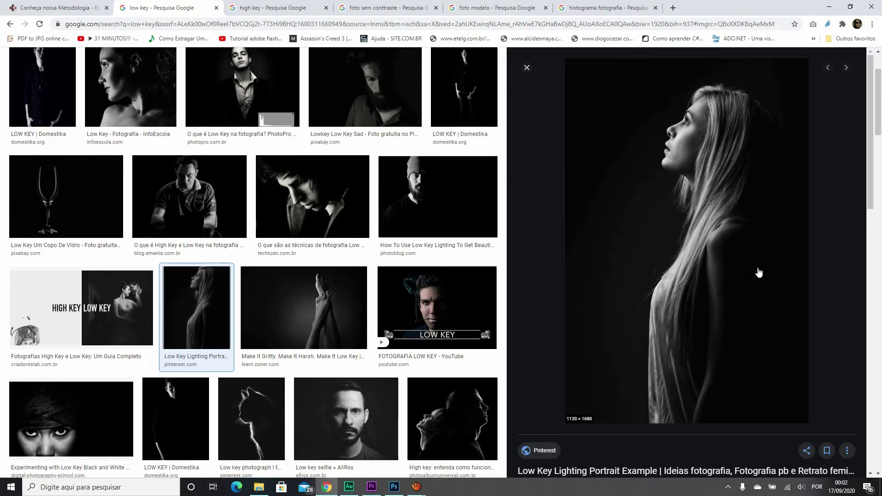
{"action": "right_click", "coordinate": [738, 245]}
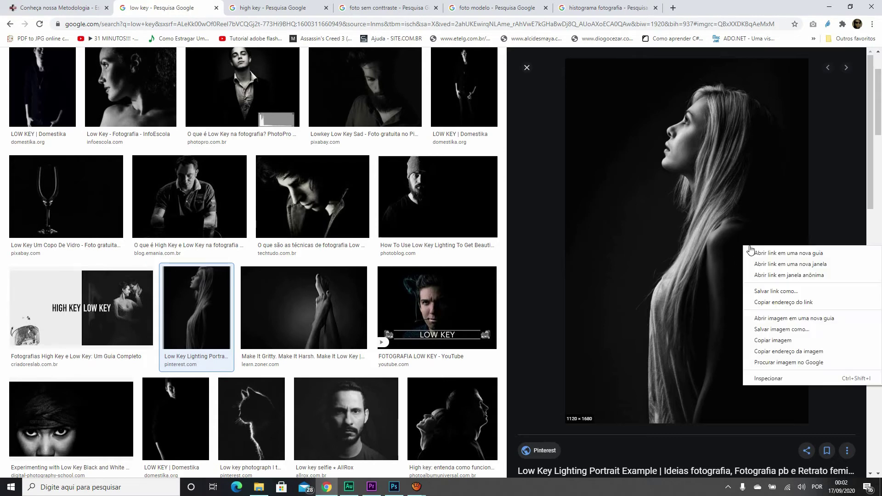
{"action": "left_click", "coordinate": [781, 344]}
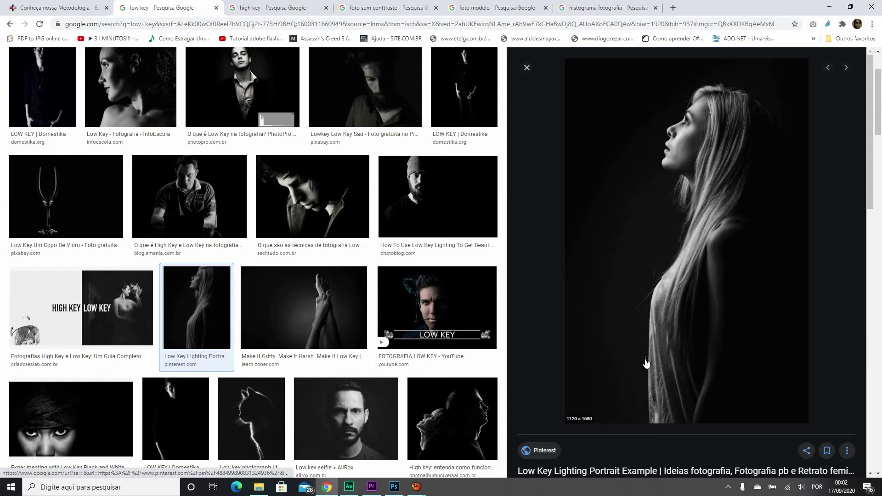
- Switch to Photoshop and create a new blank document with the offered settings
{"action": "left_click", "coordinate": [498, 7]}
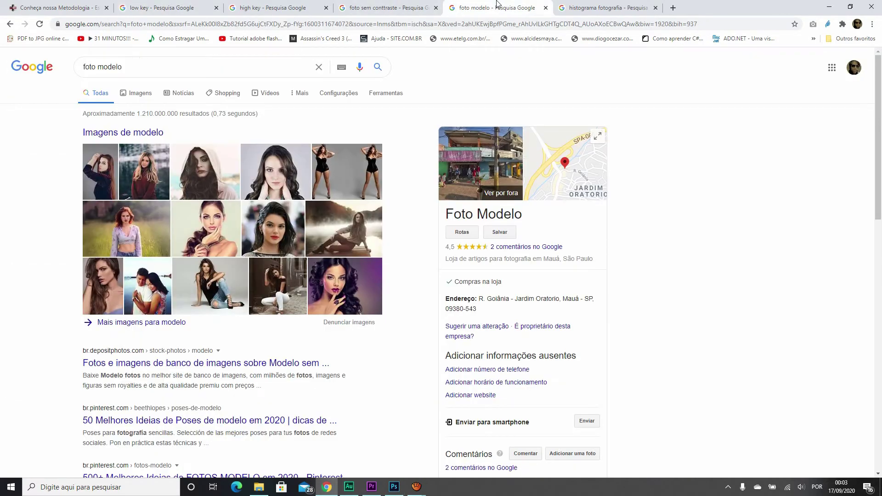
{"action": "left_click", "coordinate": [590, 4]}
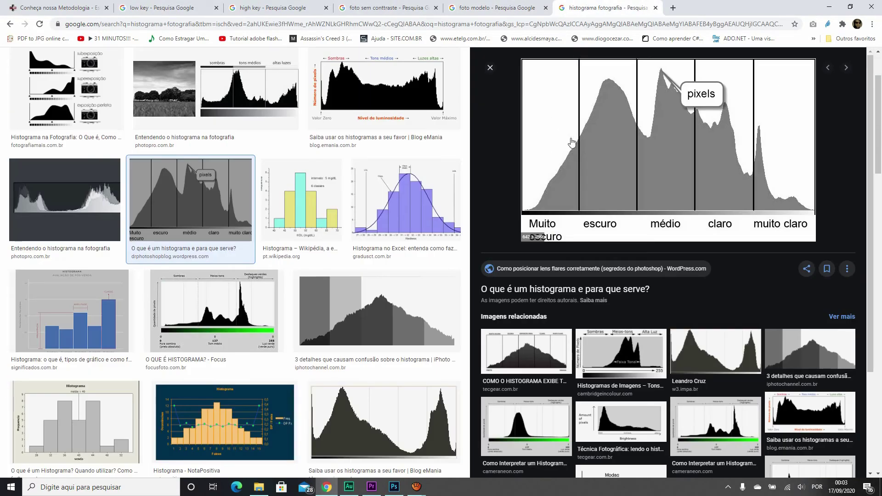
{"action": "left_click", "coordinate": [394, 487]}
{"action": "left_click", "coordinate": [31, 6]}
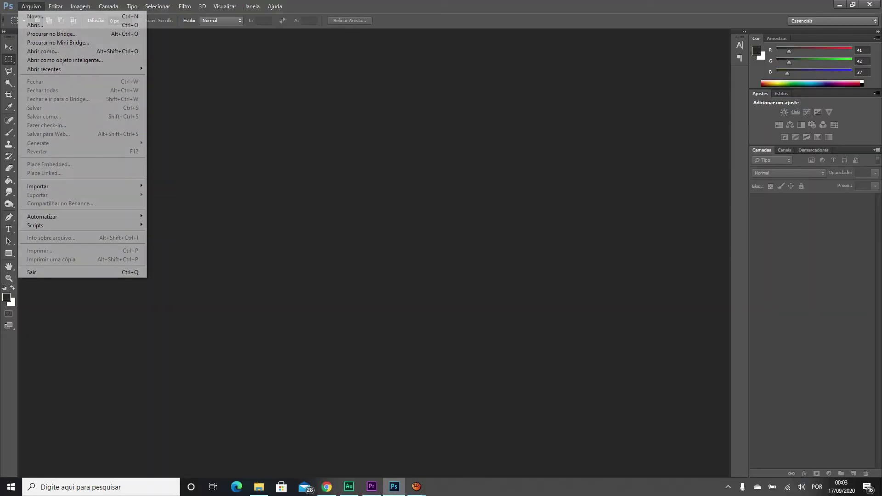
{"action": "left_click", "coordinate": [37, 16]}
{"action": "key", "text": "Return"}
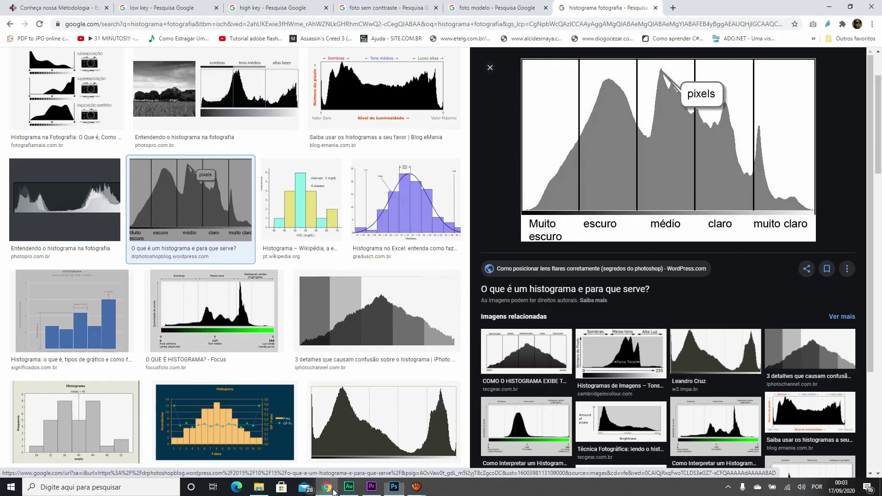
- Show the "high key" image results in Chrome and enlarge the FOTOGRAFIA HIGH-KEY portrait from focusfoto.com.br
{"action": "left_click", "coordinate": [327, 486]}
{"action": "left_click", "coordinate": [395, 492]}
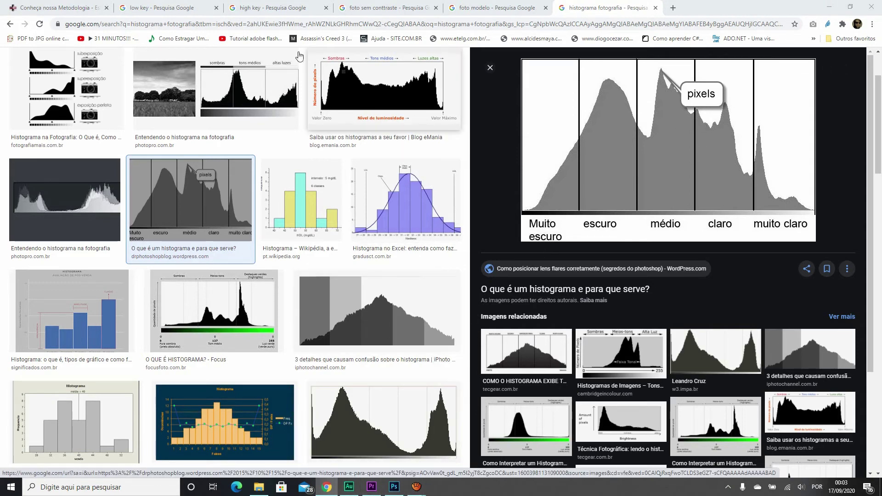
{"action": "left_click", "coordinate": [256, 14]}
{"action": "left_click", "coordinate": [143, 93]}
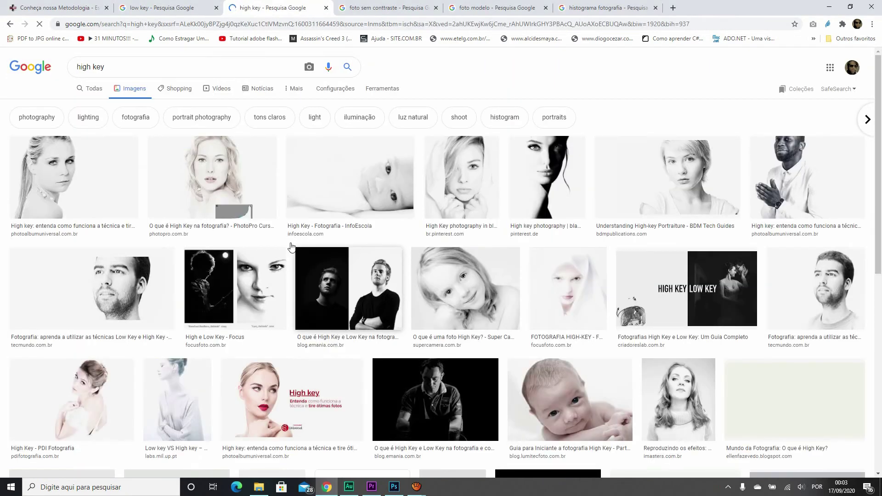
{"action": "scroll", "coordinate": [345, 276], "scroll_direction": "down", "scroll_amount": 5}
{"action": "scroll", "coordinate": [345, 277], "scroll_direction": "down", "scroll_amount": 3}
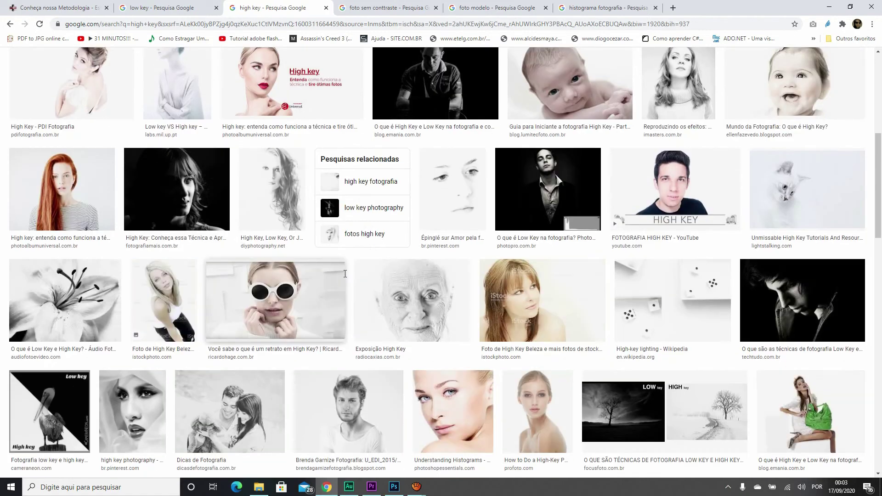
{"action": "scroll", "coordinate": [345, 278], "scroll_direction": "up", "scroll_amount": 4}
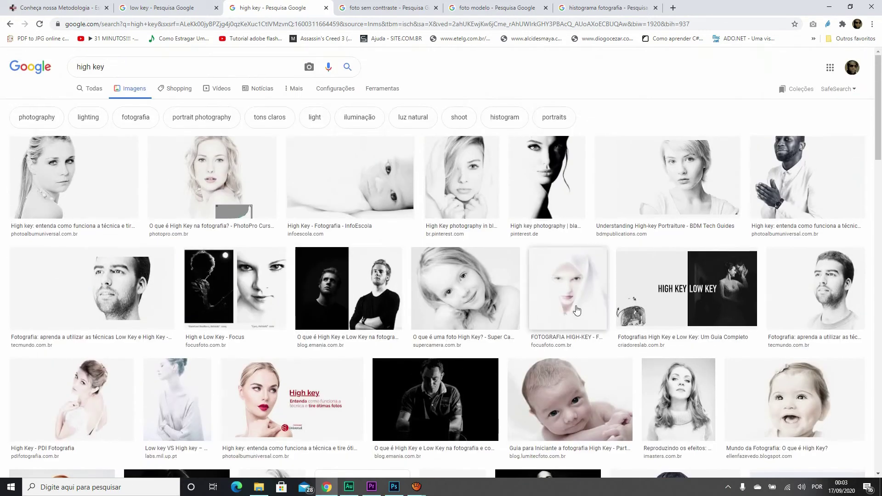
{"action": "left_click", "coordinate": [566, 297]}
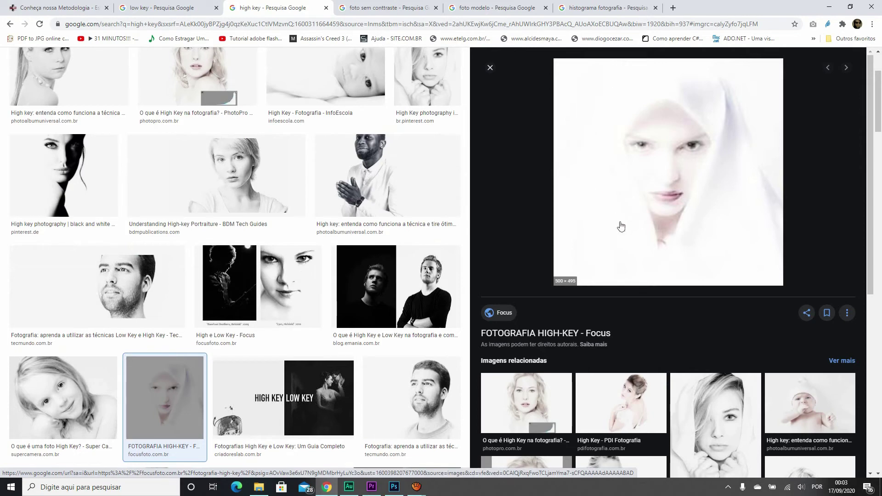
- Compare the enlarged high key portrait with the histogram image and the low key portrait in Chrome
{"action": "left_click", "coordinate": [394, 487]}
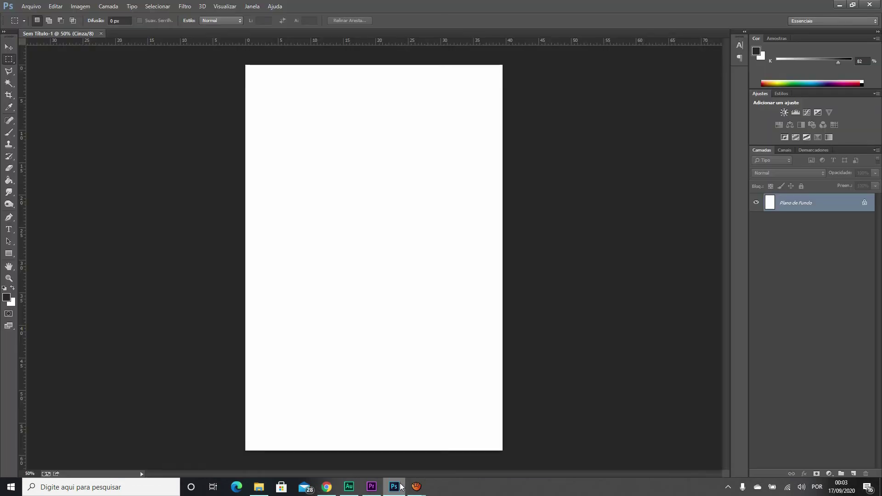
{"action": "left_click", "coordinate": [328, 487]}
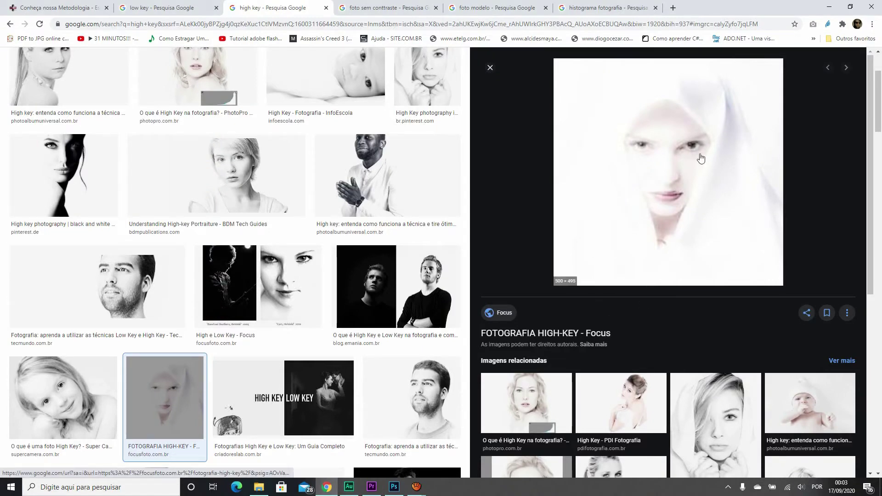
{"action": "left_click", "coordinate": [628, 9]}
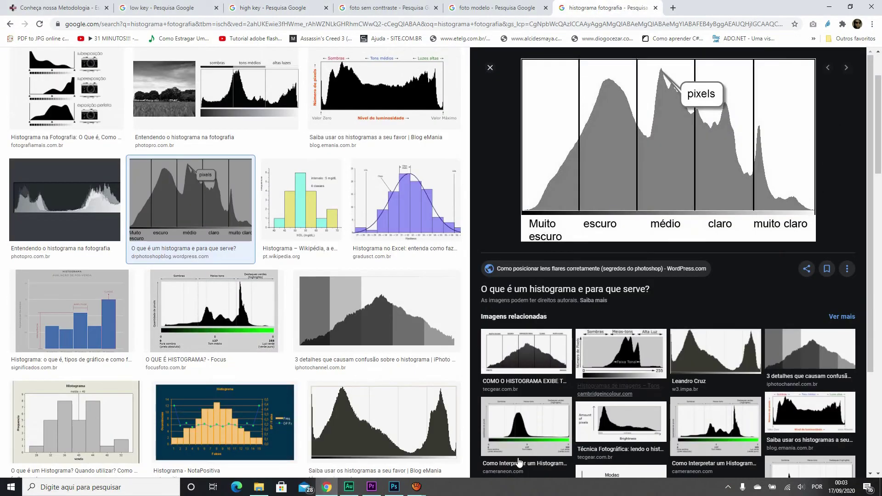
{"action": "left_click", "coordinate": [177, 8]}
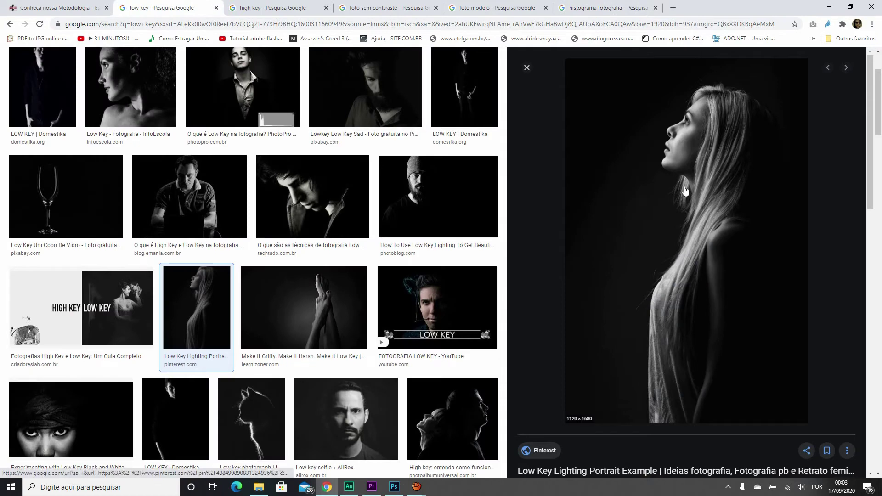
- Switch to Photoshop and paste the copied low key portrait into the new document
{"action": "left_click", "coordinate": [629, 8]}
{"action": "key", "text": "alt+Tab"}
{"action": "key", "text": "ctrl+v"}
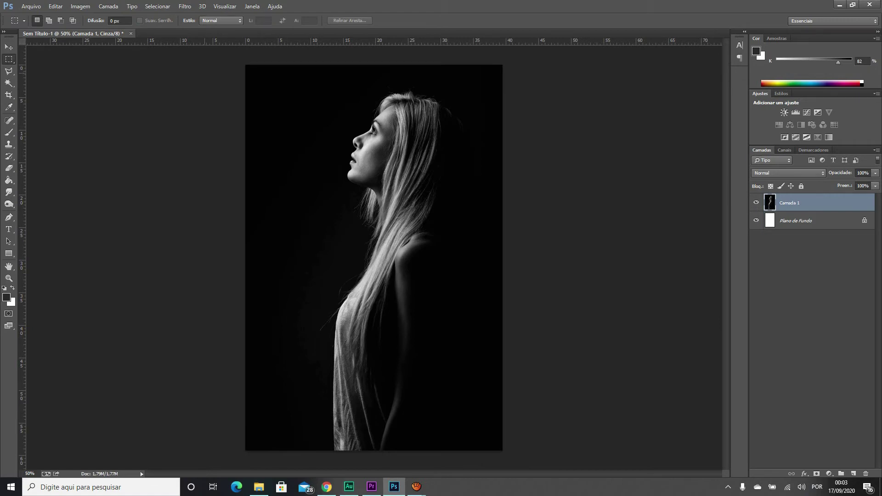
- Revisit Audition's equalizer spectrum, examine the low key portrait's histogram with Photoshop's Levels adjustment, and accept the default levels
{"action": "key", "text": "alt+Tab"}
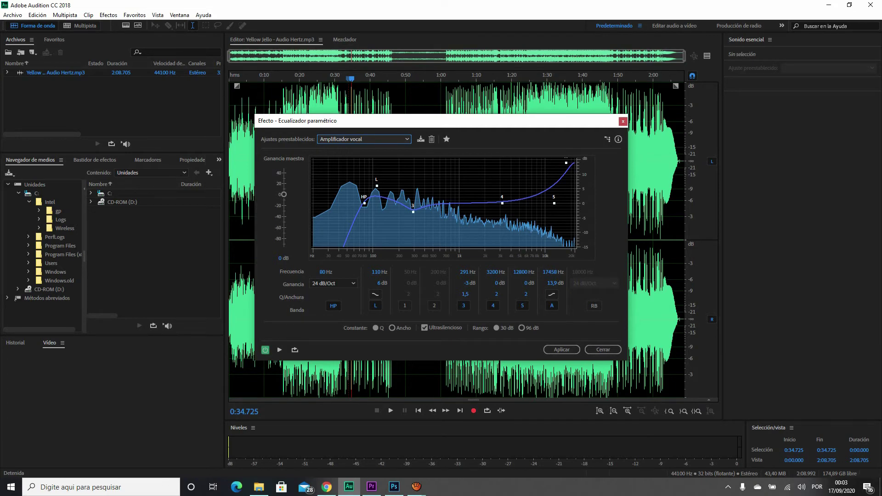
{"action": "left_click", "coordinate": [395, 487]}
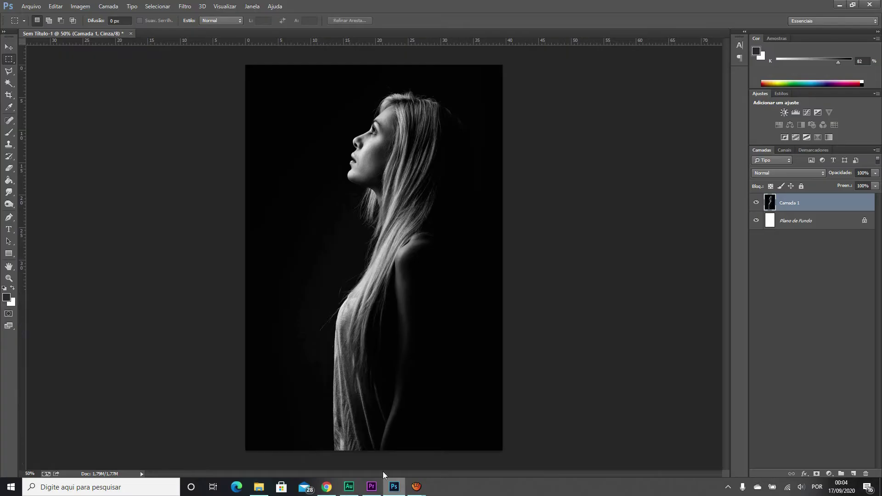
{"action": "left_click", "coordinate": [80, 6]}
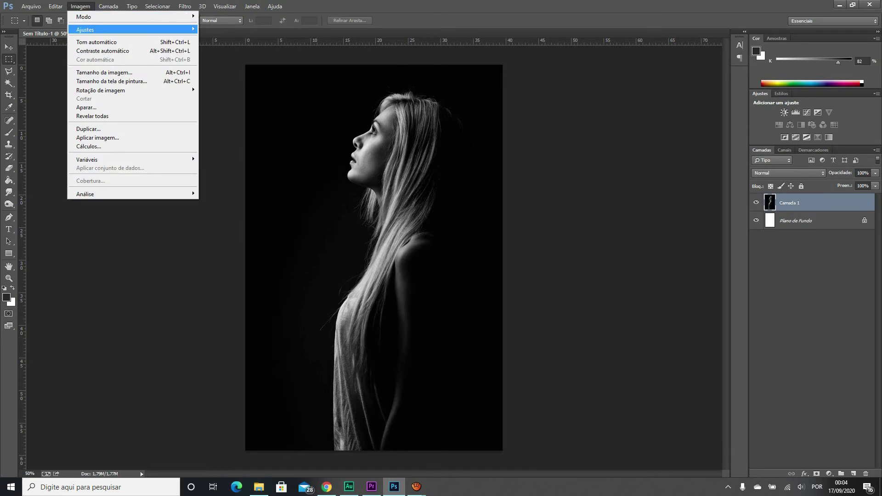
{"action": "mouse_move", "coordinate": [85, 29]}
{"action": "left_click", "coordinate": [215, 38]}
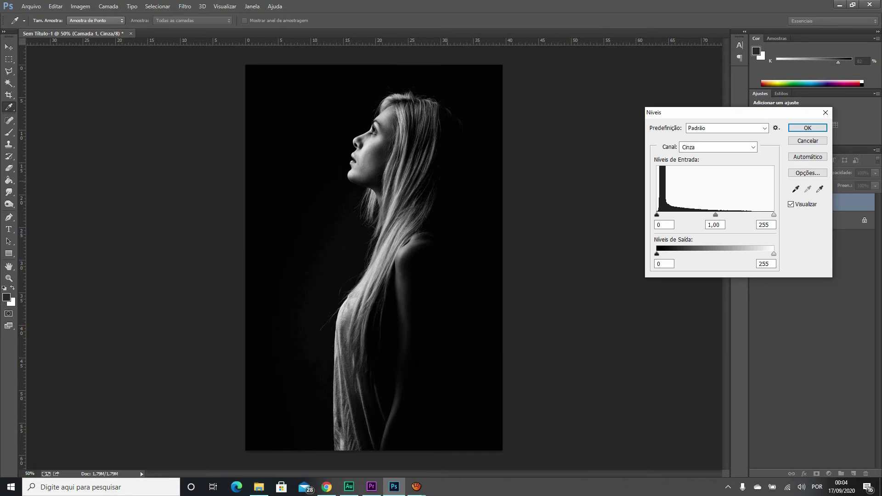
{"action": "left_click", "coordinate": [807, 128]}
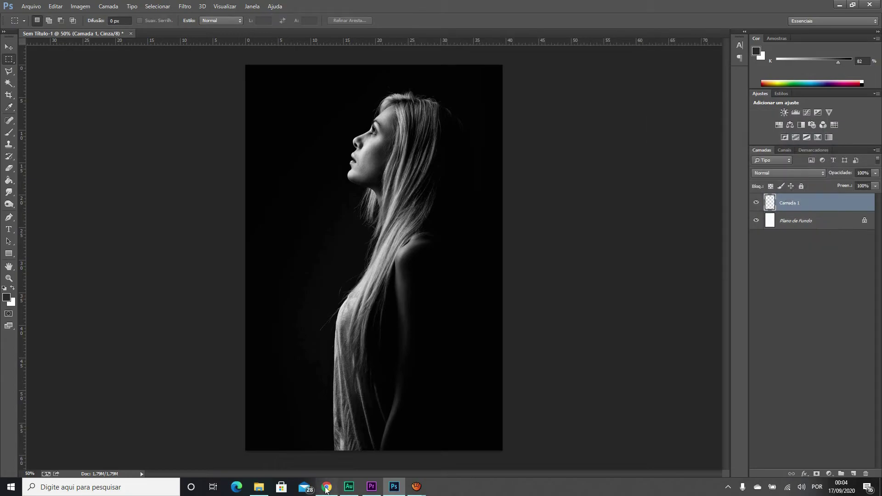
- Switch to Chrome and copy the enlarged FOTOGRAFIA HIGH-KEY portrait from the "high key" image results
{"action": "left_click", "coordinate": [326, 486]}
{"action": "left_click", "coordinate": [288, 7]}
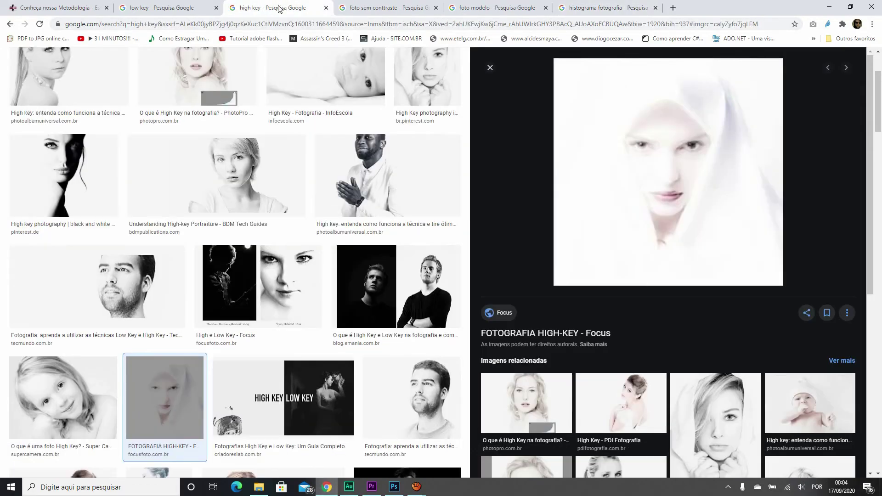
{"action": "left_click", "coordinate": [135, 4]}
{"action": "left_click", "coordinate": [269, 7]}
{"action": "right_click", "coordinate": [615, 171]}
{"action": "left_click", "coordinate": [727, 244]}
- Switch to Photoshop, create a 226 × 223 pixel RGB document from the clipboard preset, and paste the high key portrait into it
{"action": "left_click", "coordinate": [394, 487]}
{"action": "left_click", "coordinate": [32, 6]}
{"action": "left_click", "coordinate": [32, 16]}
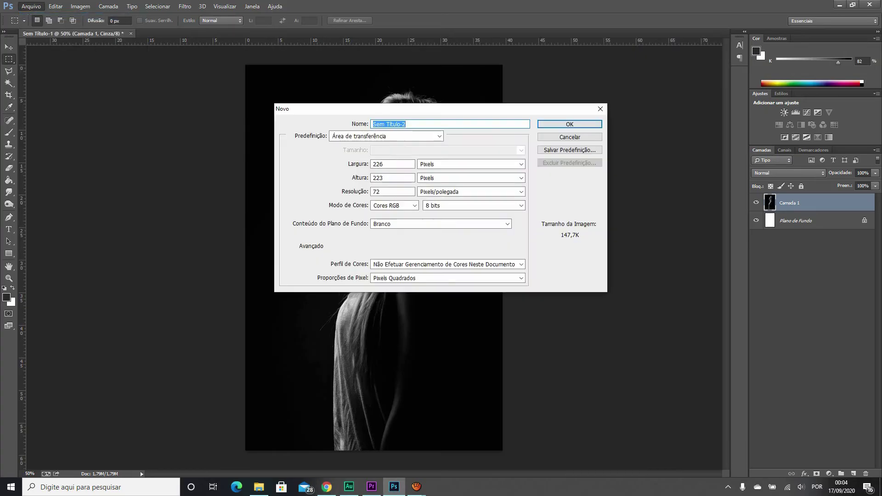
{"action": "key", "text": "Return"}
{"action": "key", "text": "ctrl+v"}
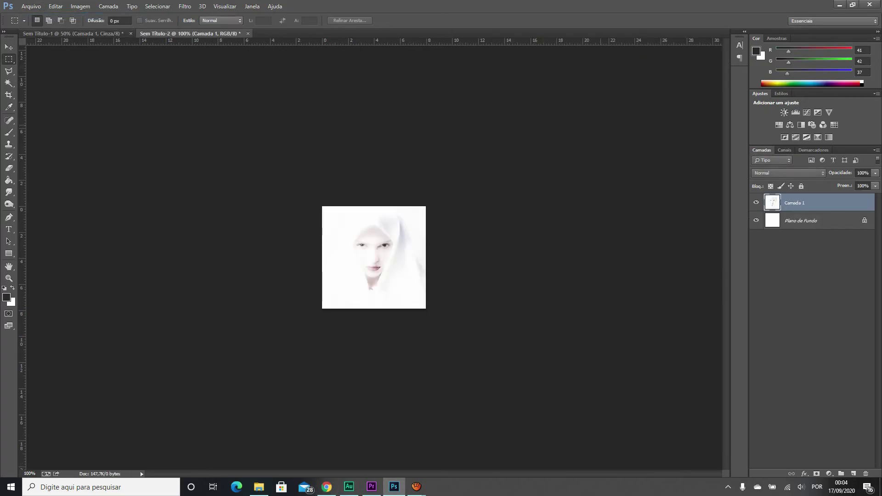
{"action": "scroll", "coordinate": [374, 257], "scroll_direction": "up", "scroll_amount": 5}
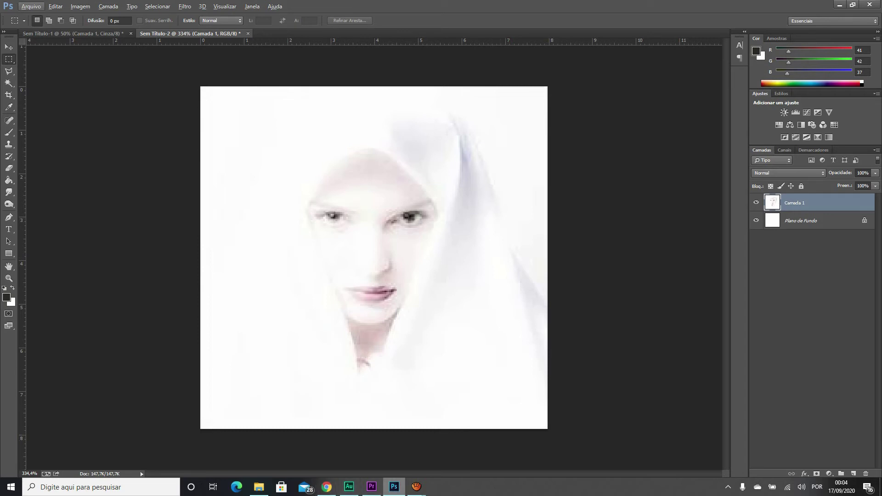
- Switch to Chrome and show the enlarged photography histogram image with its dark-to-light tonal ranges
{"action": "left_click", "coordinate": [416, 486]}
{"action": "left_click", "coordinate": [550, 298]}
{"action": "left_click", "coordinate": [327, 487]}
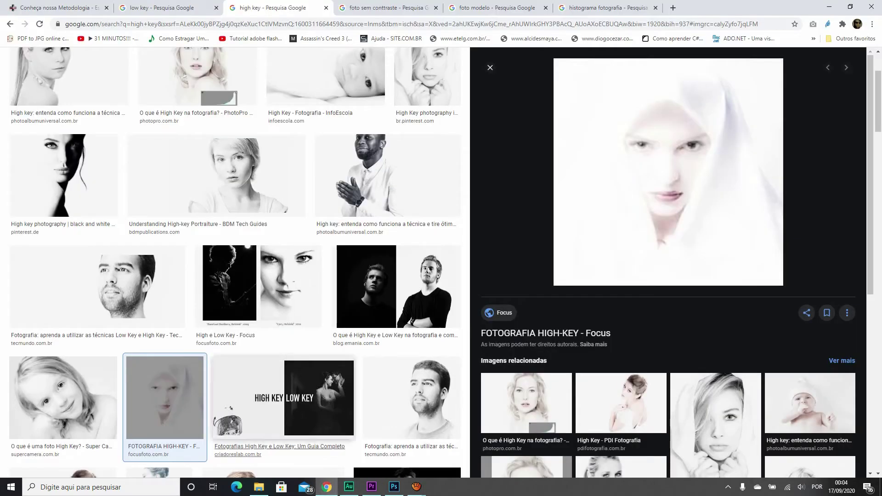
{"action": "left_click", "coordinate": [635, 9]}
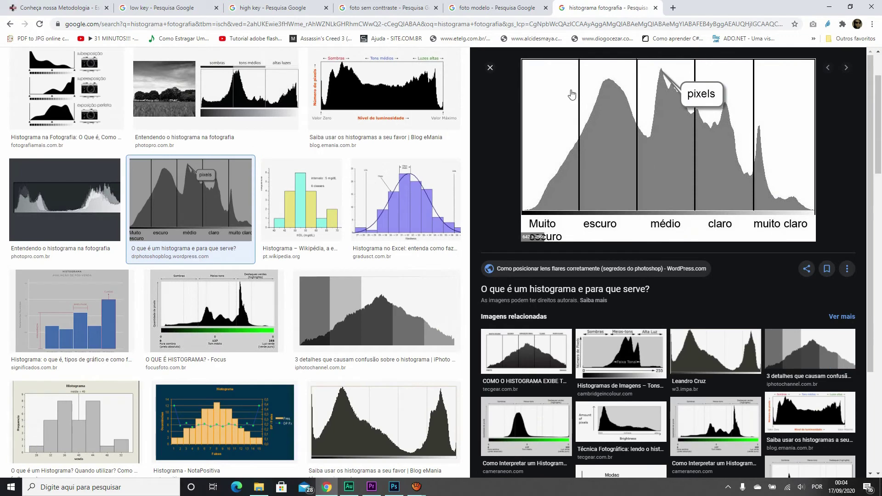
- Switch to Photoshop and examine the high key portrait's histogram with the Levels adjustment, accepting the default levels
{"action": "left_click", "coordinate": [393, 487]}
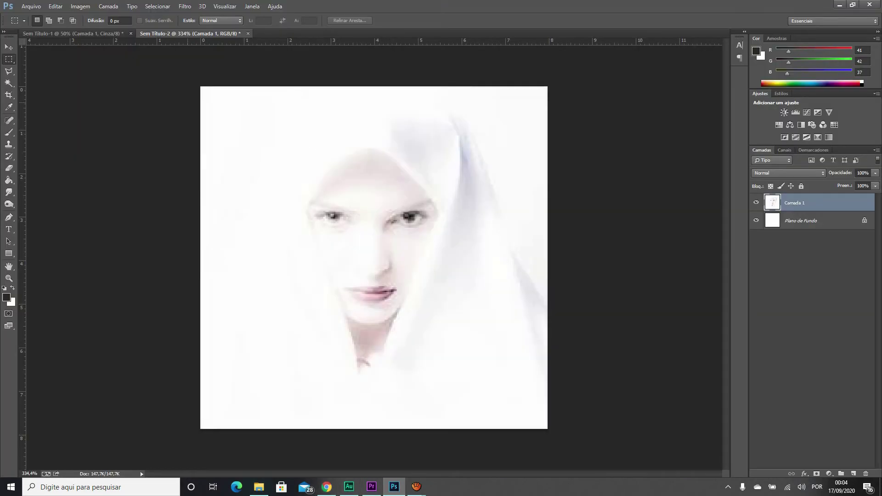
{"action": "left_click", "coordinate": [80, 6]}
{"action": "mouse_move", "coordinate": [131, 30]}
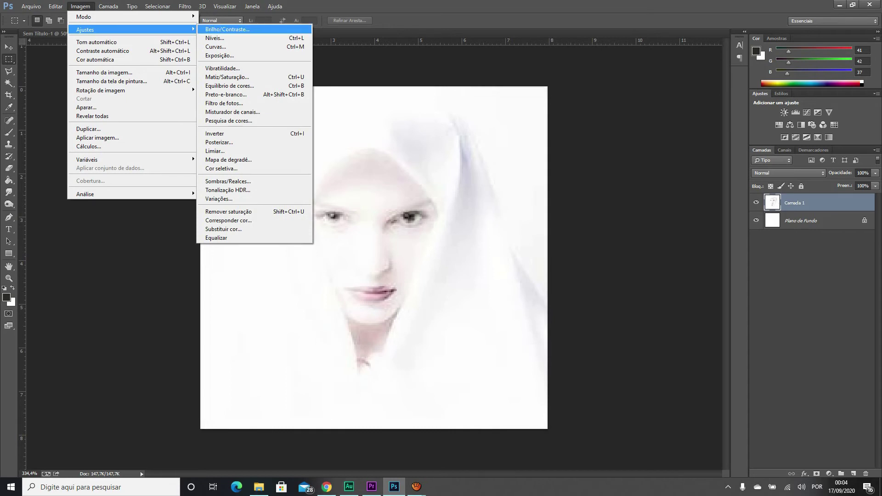
{"action": "left_click", "coordinate": [216, 38]}
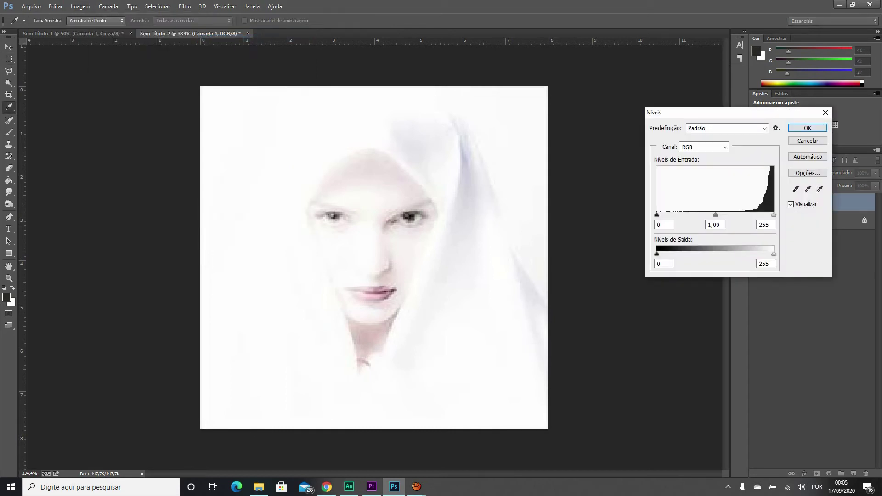
{"action": "left_click", "coordinate": [807, 128]}
{"action": "key", "text": "Escape"}
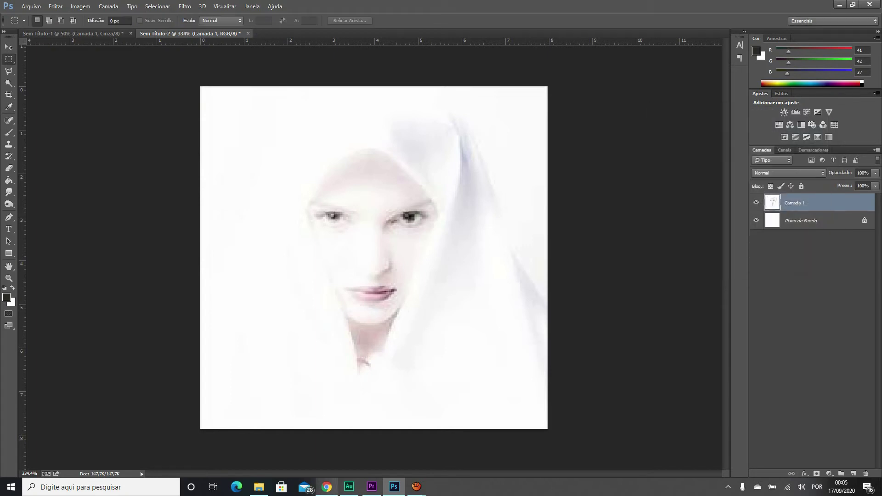
- Switch to Chrome, show the image results for "foto sem contraste", and copy the Domingo 11 | Wondercat! couple photo
{"action": "left_click", "coordinate": [327, 487]}
{"action": "left_click", "coordinate": [361, 4]}
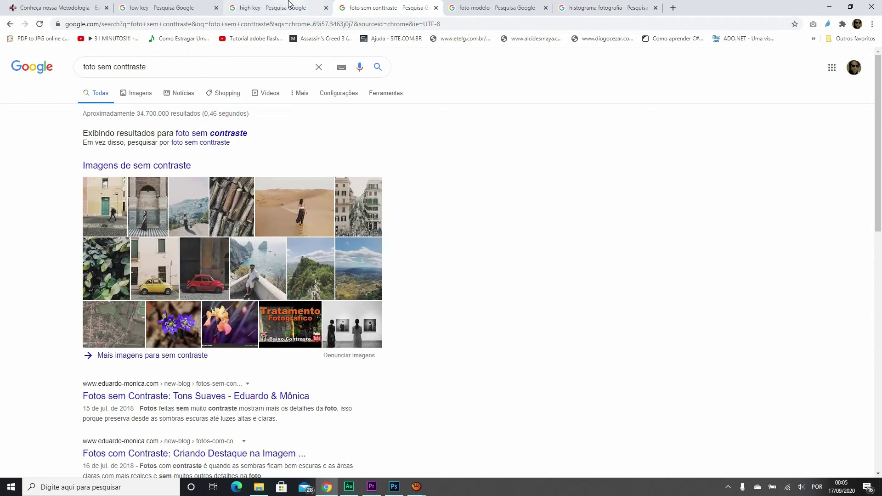
{"action": "left_click", "coordinate": [143, 91]}
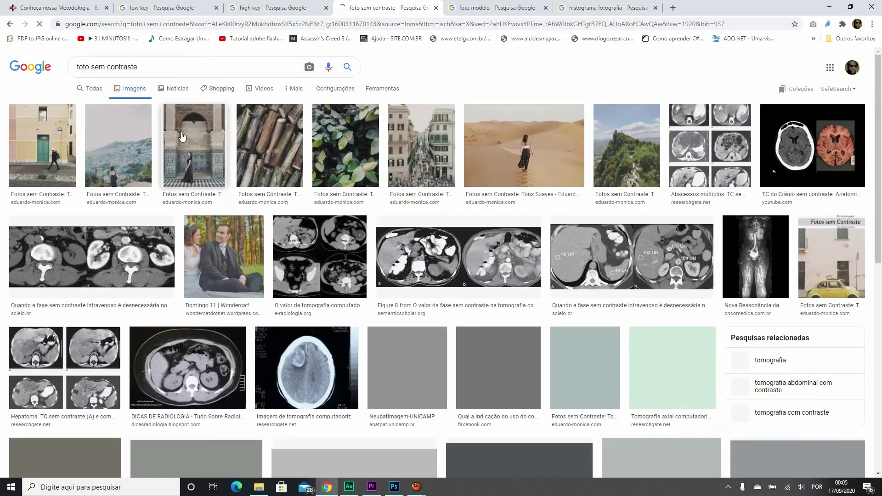
{"action": "left_click", "coordinate": [218, 283]}
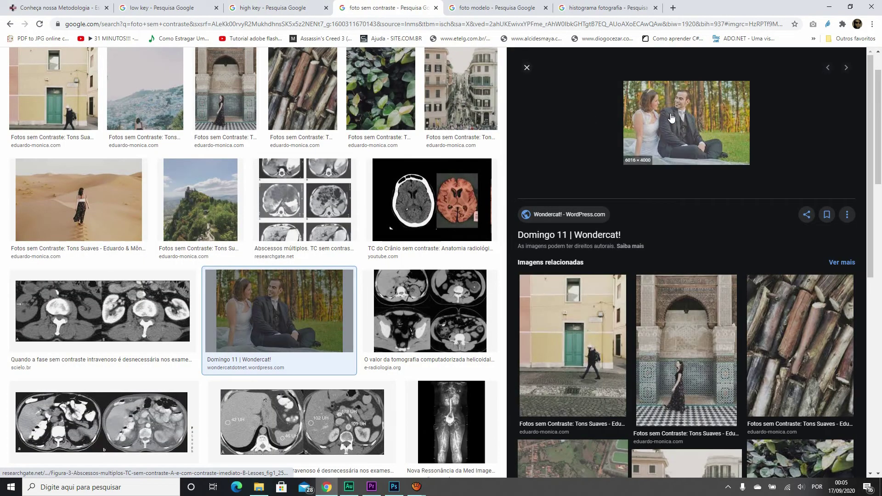
{"action": "right_click", "coordinate": [670, 113]}
{"action": "left_click", "coordinate": [699, 208]}
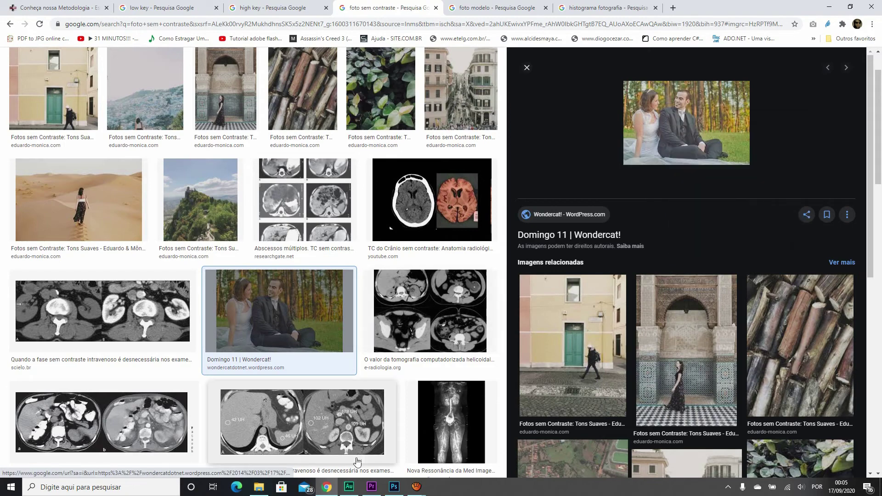
- Switch to Photoshop, create a 275 × 183 pixel RGB document from the clipboard preset, and paste the couple photo into it
{"action": "left_click", "coordinate": [394, 487]}
{"action": "left_click", "coordinate": [31, 6]}
{"action": "left_click", "coordinate": [36, 16]}
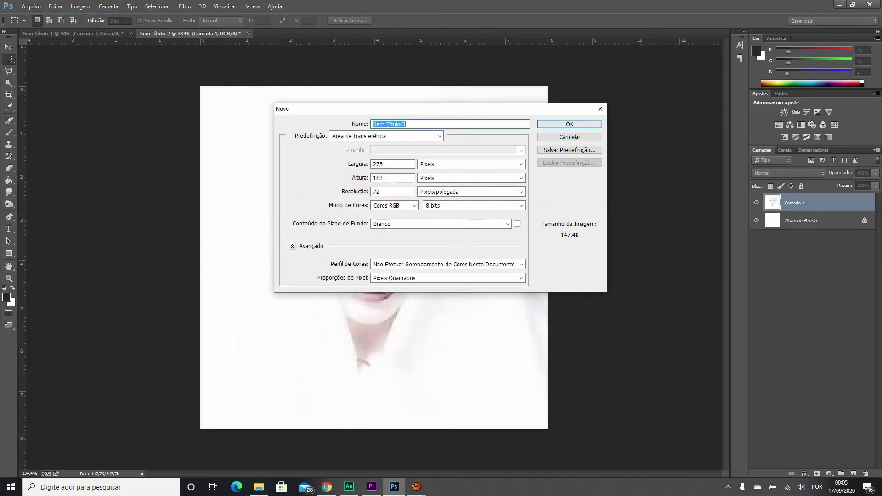
{"action": "left_click", "coordinate": [569, 124]}
{"action": "key", "text": "ctrl+v"}
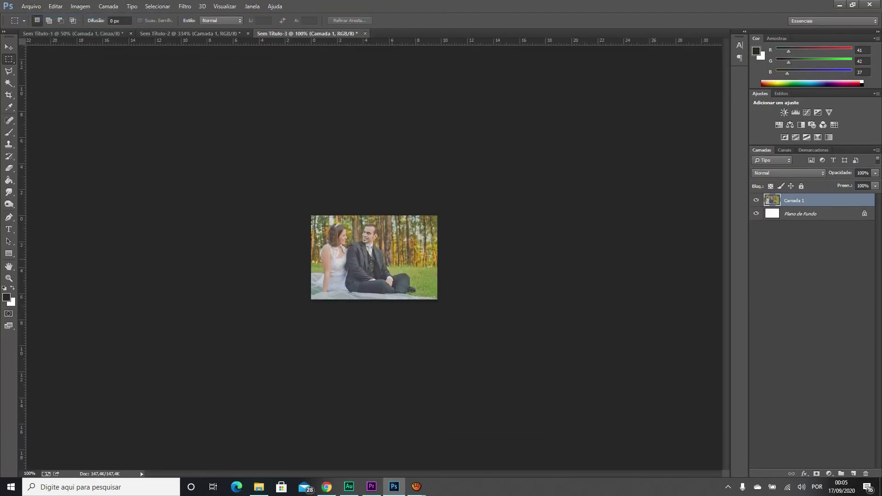
{"action": "scroll", "coordinate": [374, 257], "scroll_direction": "up", "scroll_amount": 5}
- Apply Levels to the couple photo with input black point 61, midtone 1,10 and white point 231
{"action": "left_click", "coordinate": [80, 6]}
{"action": "mouse_move", "coordinate": [85, 29]}
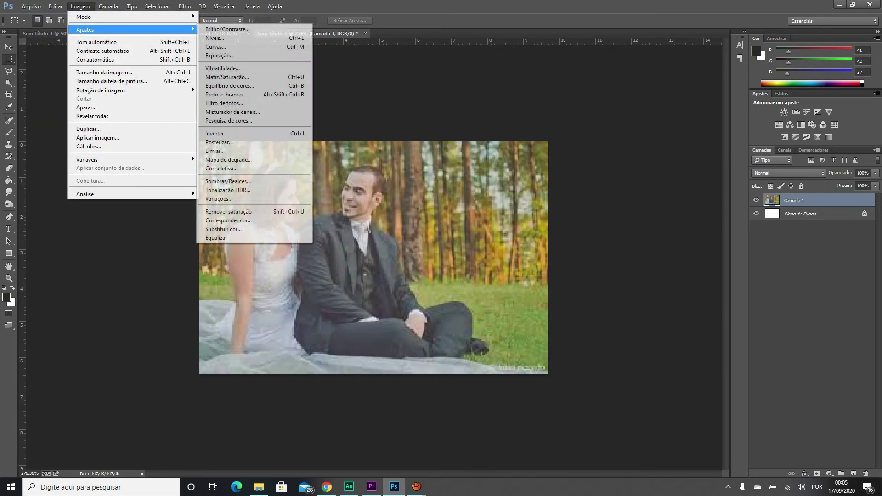
{"action": "left_click", "coordinate": [216, 38]}
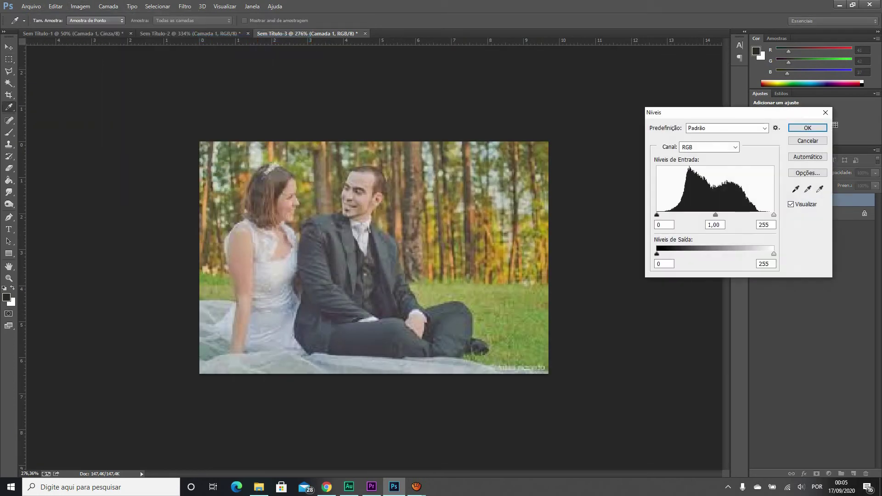
{"action": "left_click_drag", "start_coordinate": [657, 215], "coordinate": [676, 215]}
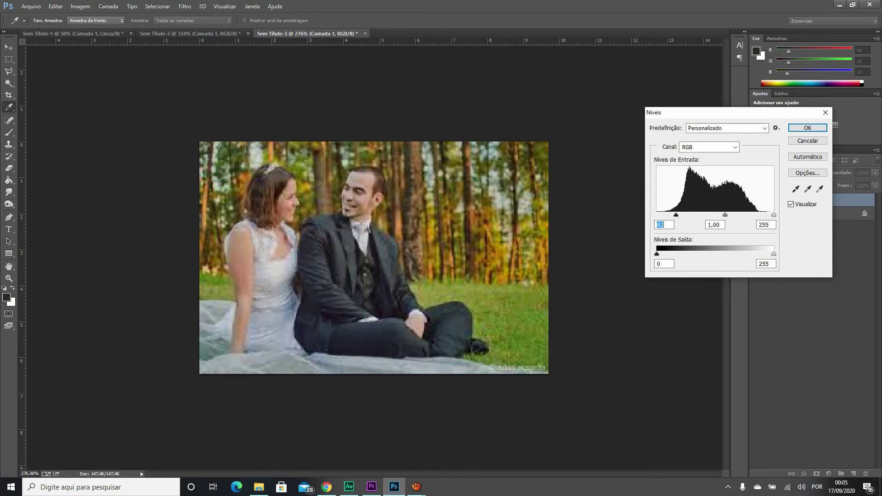
{"action": "left_click_drag", "start_coordinate": [774, 214], "coordinate": [763, 215]}
{"action": "left_click_drag", "start_coordinate": [676, 214], "coordinate": [718, 215]}
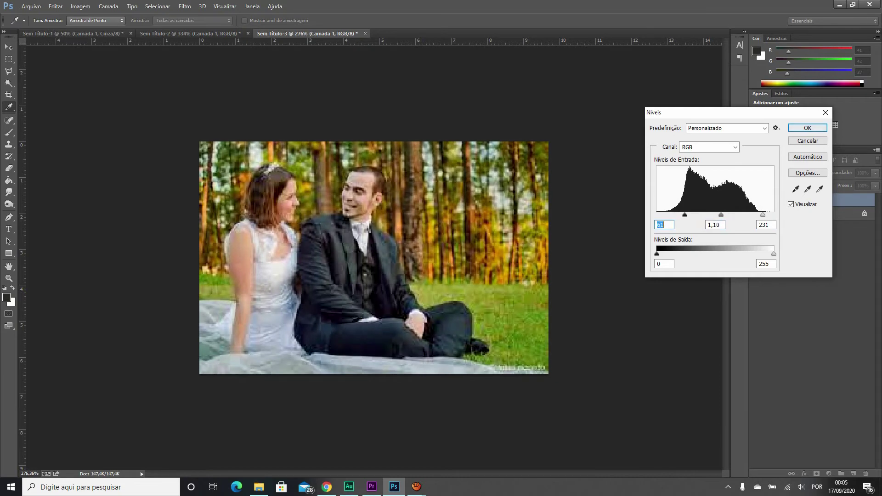
{"action": "key", "text": "Return"}
- Undo and redo the Levels adjustment repeatedly to compare the couple photo before and after it
{"action": "key", "text": "m"}
{"action": "key", "text": "ctrl+z"}
{"action": "key", "text": "ctrl+z"}
{"action": "key", "text": "ctrl+z"}
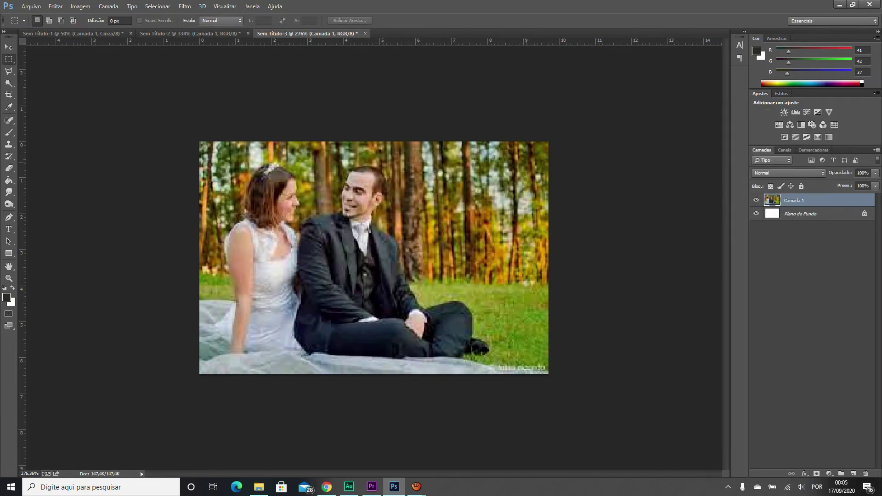
{"action": "key", "text": "ctrl+z"}
{"action": "key", "text": "ctrl+z"}
{"action": "key", "text": "ctrl+z"}
{"action": "scroll", "coordinate": [557, 139], "scroll_direction": "down", "scroll_amount": 5}
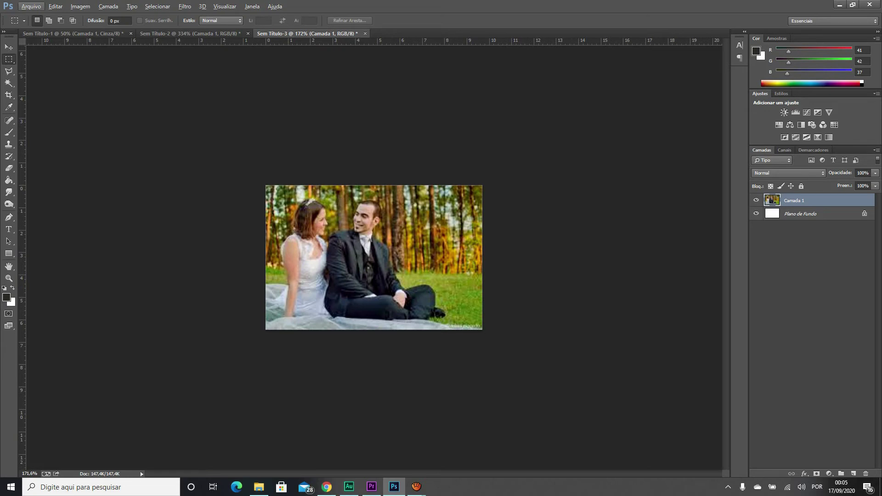
- Show the History panel to review the edits made to the couple photo document
{"action": "left_click", "coordinate": [252, 6]}
{"action": "mouse_move", "coordinate": [252, 6]}
{"action": "key", "text": "Down"}
{"action": "key", "text": "Down"}
{"action": "key", "text": "Down"}
{"action": "key", "text": "Down"}
{"action": "key", "text": "Down"}
{"action": "key", "text": "Down"}
{"action": "key", "text": "Down"}
{"action": "key", "text": "Down"}
{"action": "key", "text": "Down"}
{"action": "key", "text": "Down"}
{"action": "key", "text": "Down"}
{"action": "key", "text": "Down"}
{"action": "key", "text": "Down"}
{"action": "key", "text": "Down"}
{"action": "key", "text": "Down"}
{"action": "key", "text": "Return"}
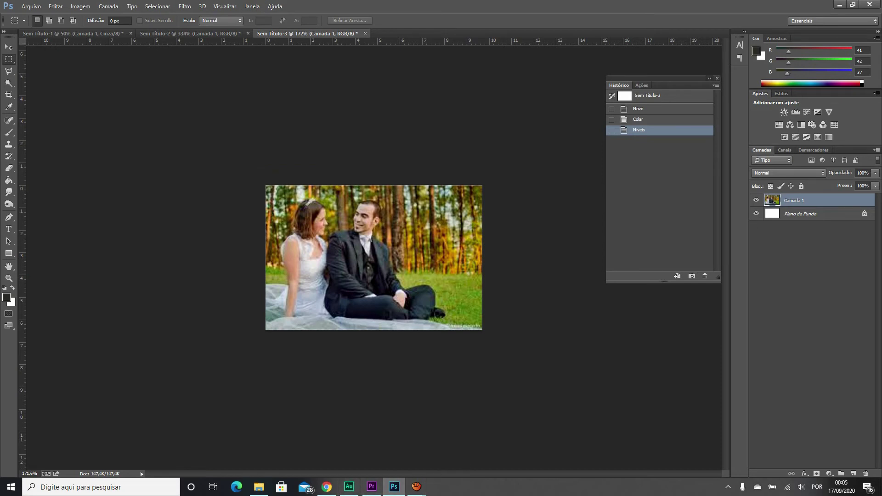
- Collapse the History panel and examine the adjusted couple photo's histogram with Levels, cancelling the dialog without changes
{"action": "left_click", "coordinate": [709, 79]}
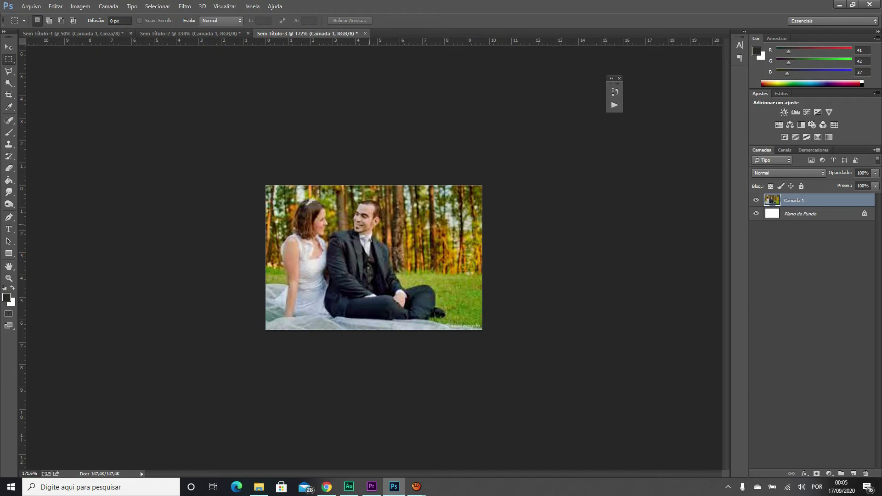
{"action": "key", "text": "ctrl+l"}
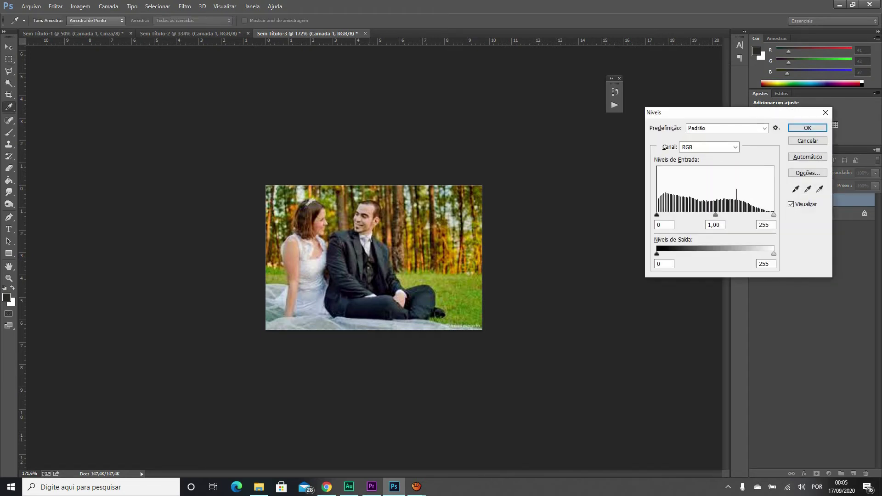
{"action": "key", "text": "Escape"}
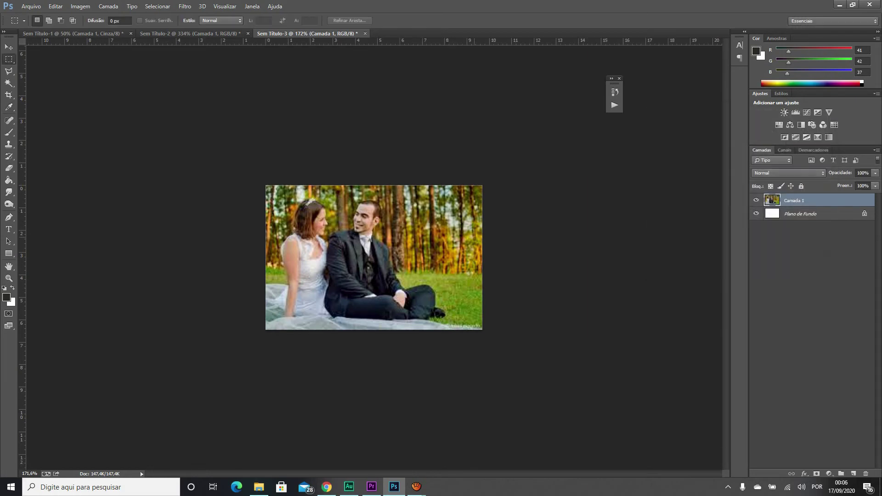
- Switch to Chrome, enlarge the Pixabay photo Campo Modelo Paisagem Campos in the "foto modelo" results, and copy it
{"action": "left_click", "coordinate": [327, 486]}
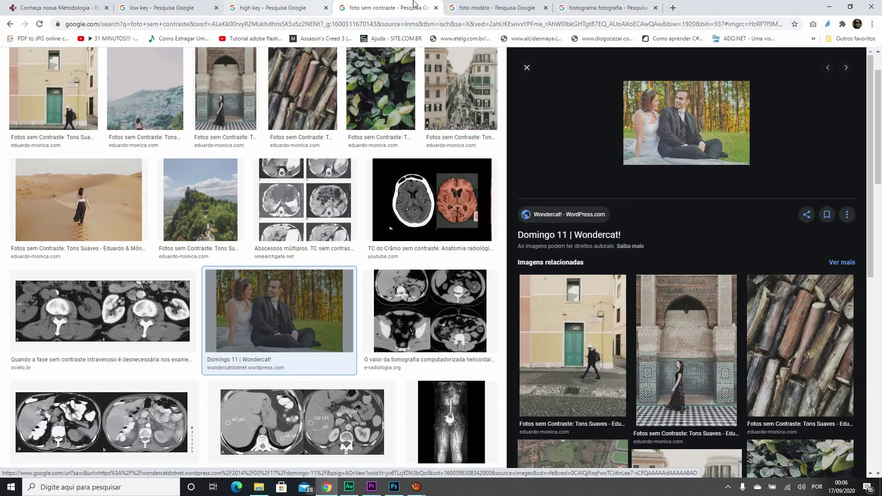
{"action": "left_click", "coordinate": [476, 4]}
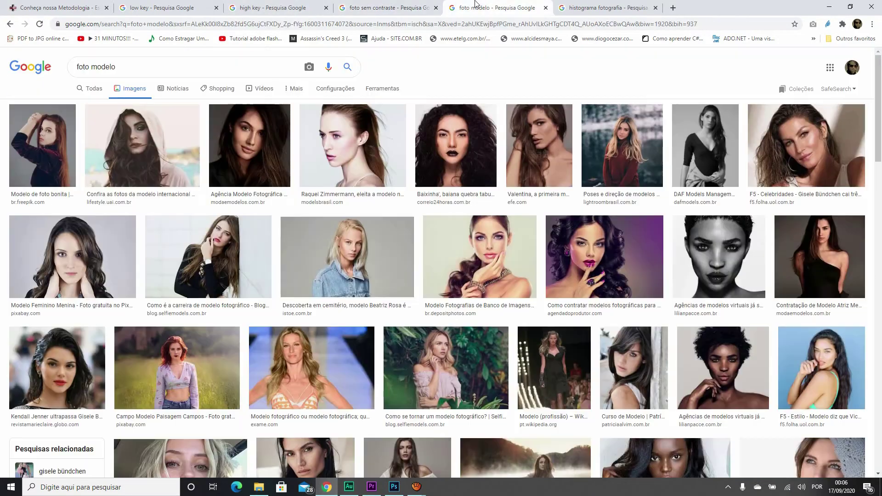
{"action": "left_click", "coordinate": [178, 366]}
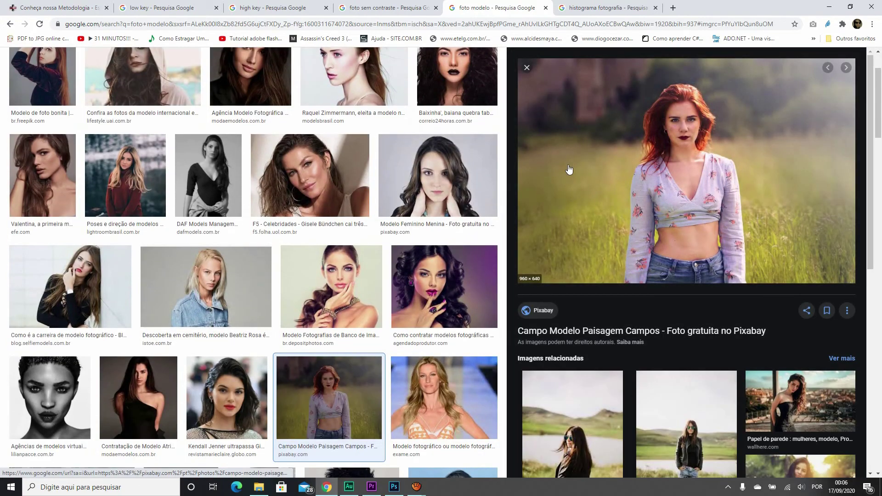
{"action": "right_click", "coordinate": [584, 159]}
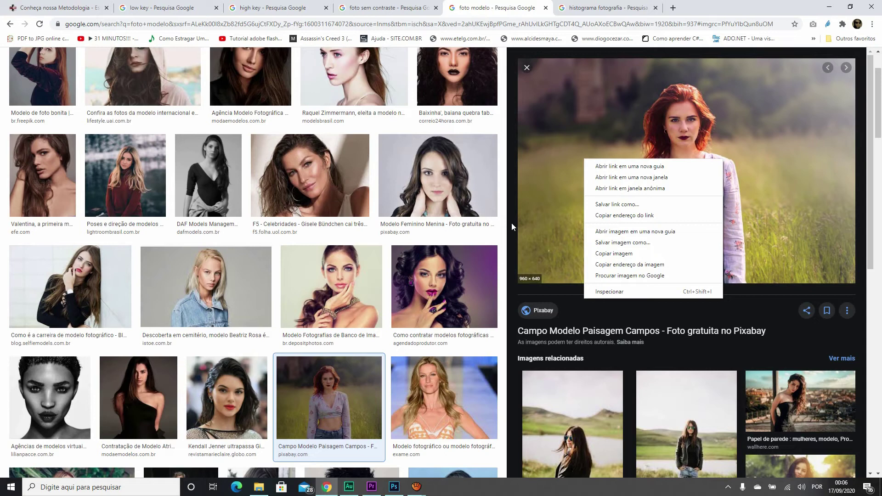
{"action": "left_click", "coordinate": [417, 487]}
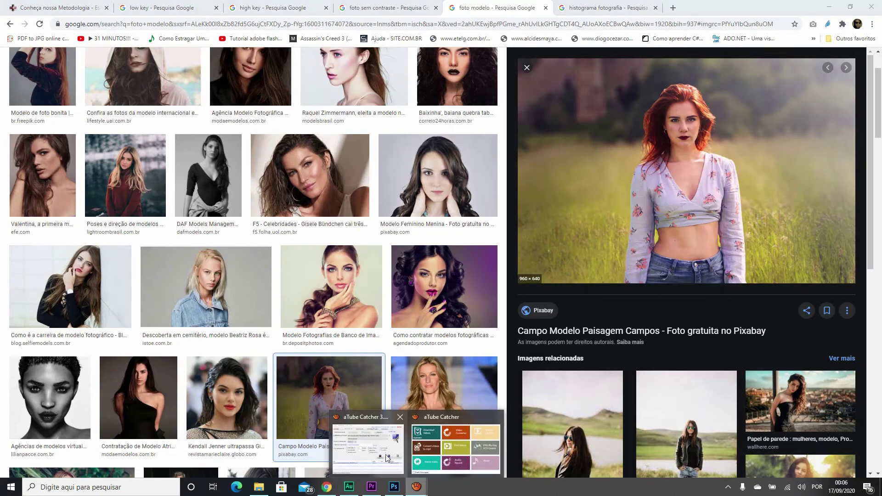
{"action": "mouse_move", "coordinate": [385, 458]}
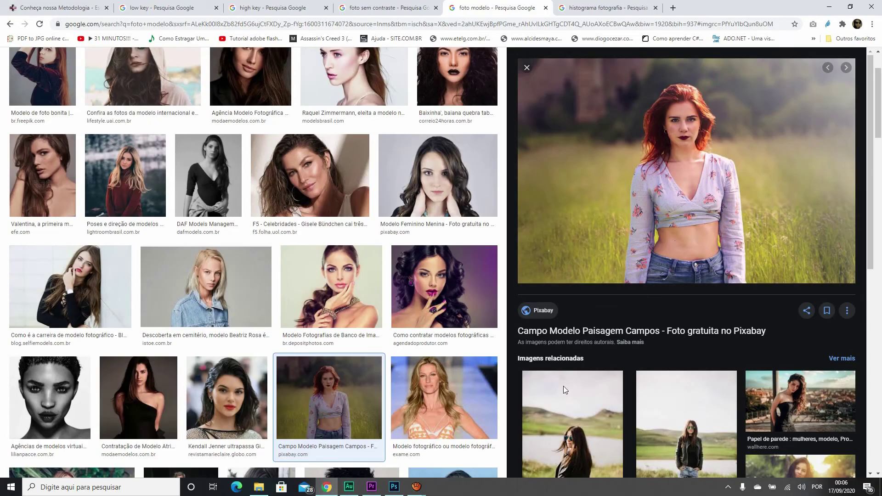
{"action": "right_click", "coordinate": [711, 173]}
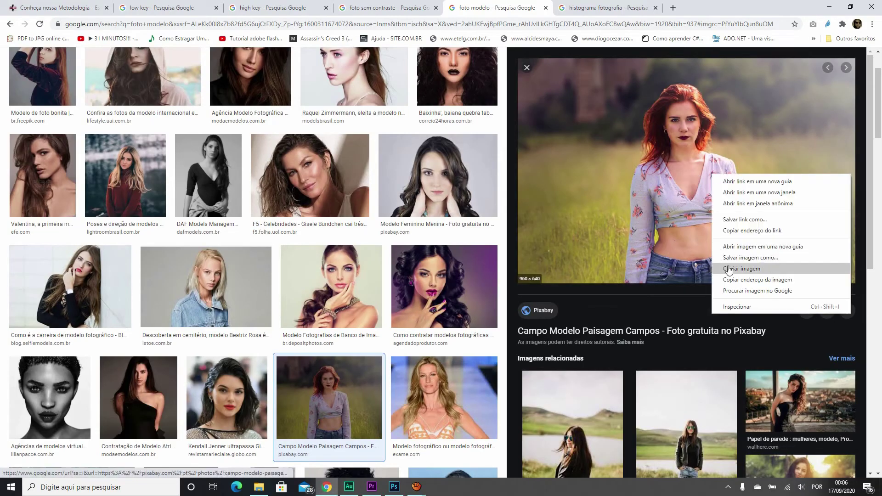
{"action": "left_click", "coordinate": [744, 269]}
- Switch to Photoshop, create a new document with the default clipboard settings, and paste the red-haired model photo into it
{"action": "left_click", "coordinate": [394, 486]}
{"action": "left_click", "coordinate": [39, 7]}
{"action": "left_click", "coordinate": [38, 17]}
{"action": "key", "text": "Return"}
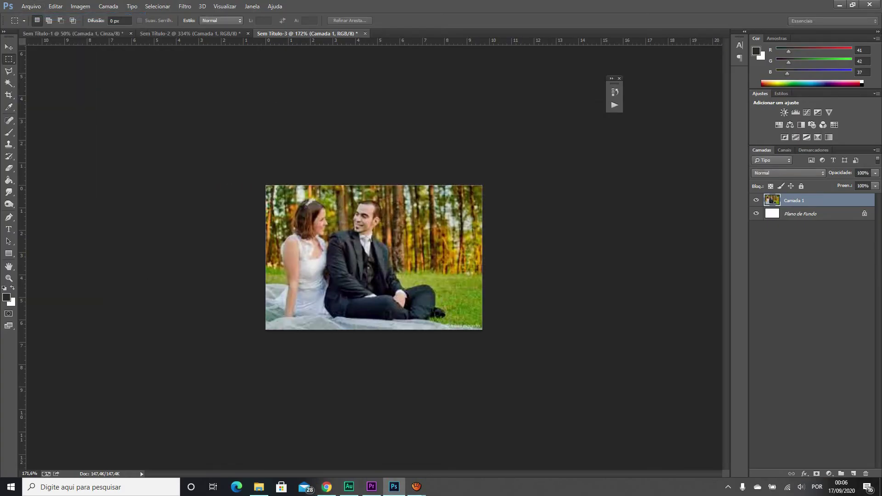
{"action": "key", "text": "ctrl+v"}
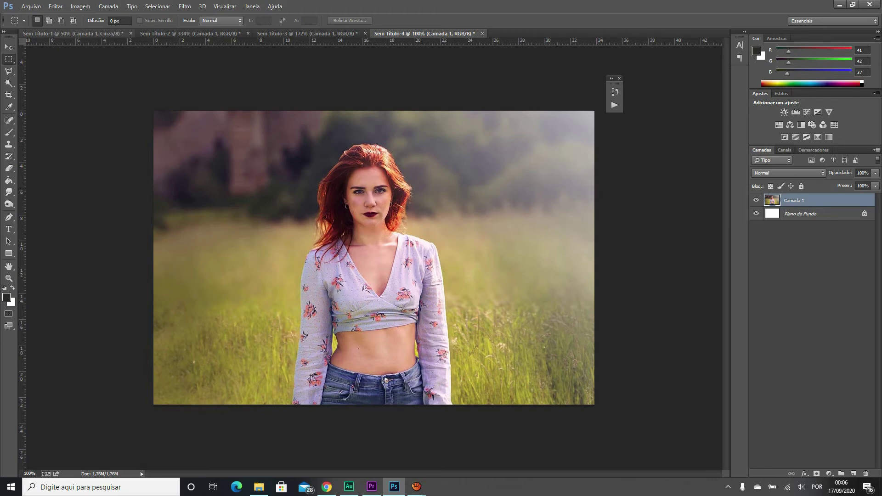
- Examine the red-haired model photo's histogram with Levels and cancel the dialog without changes
{"action": "key", "text": "ctrl+l"}
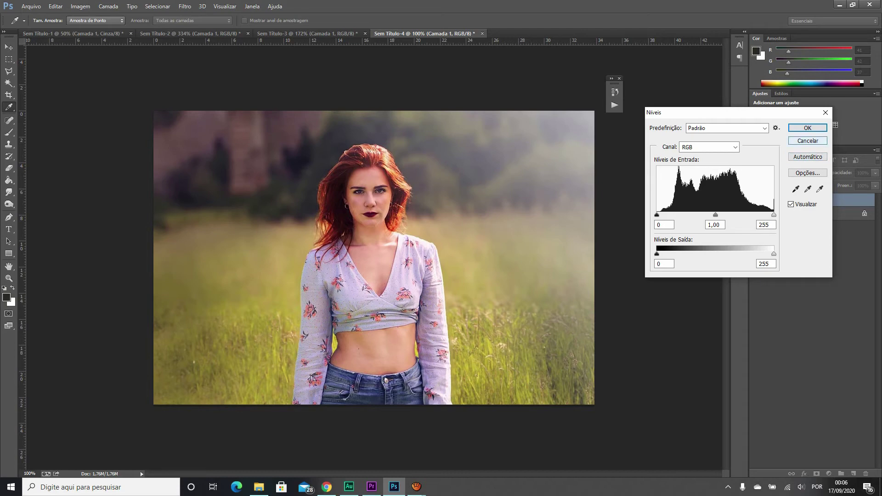
{"action": "left_click", "coordinate": [808, 141]}
- Switch to Chrome, enlarge the Blog Selfie Models Casting photo of the male model in a dark jacket, and copy it
{"action": "left_click", "coordinate": [326, 487]}
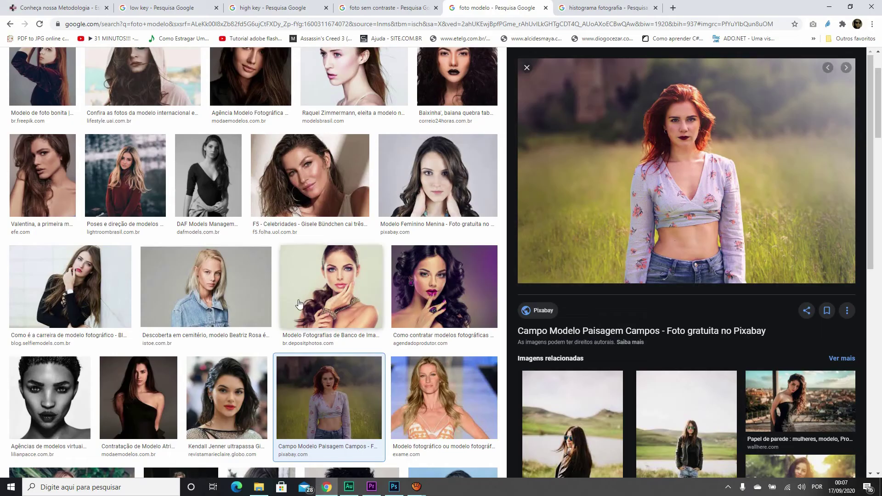
{"action": "scroll", "coordinate": [303, 310], "scroll_direction": "down", "scroll_amount": 1}
{"action": "scroll", "coordinate": [302, 311], "scroll_direction": "down", "scroll_amount": 6}
{"action": "left_click", "coordinate": [436, 271]}
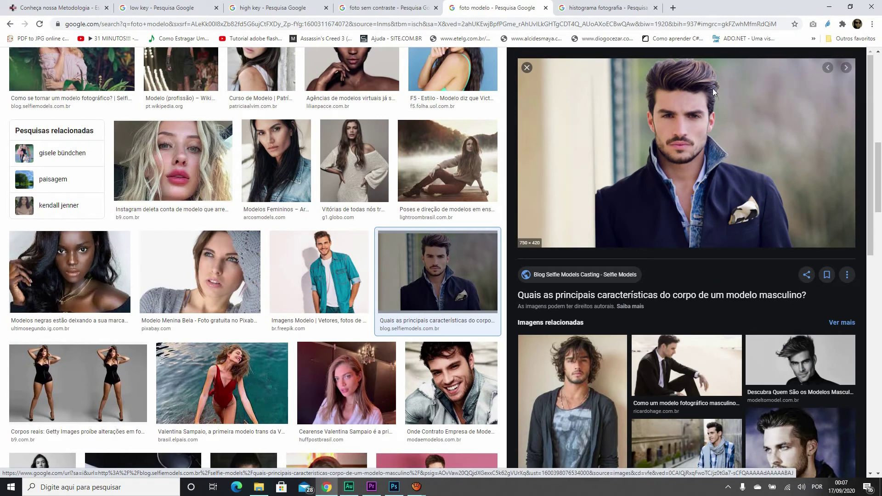
{"action": "right_click", "coordinate": [608, 100]}
{"action": "left_click", "coordinate": [644, 192]}
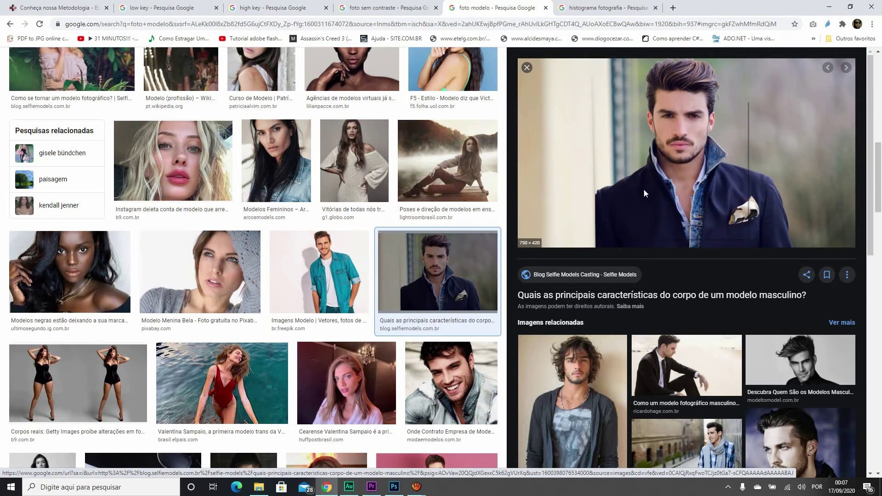
- Switch to Photoshop, create a new document with the default clipboard settings, and paste the male model photo into it
{"action": "left_click", "coordinate": [392, 487]}
{"action": "left_click", "coordinate": [31, 6]}
{"action": "left_click", "coordinate": [28, 16]}
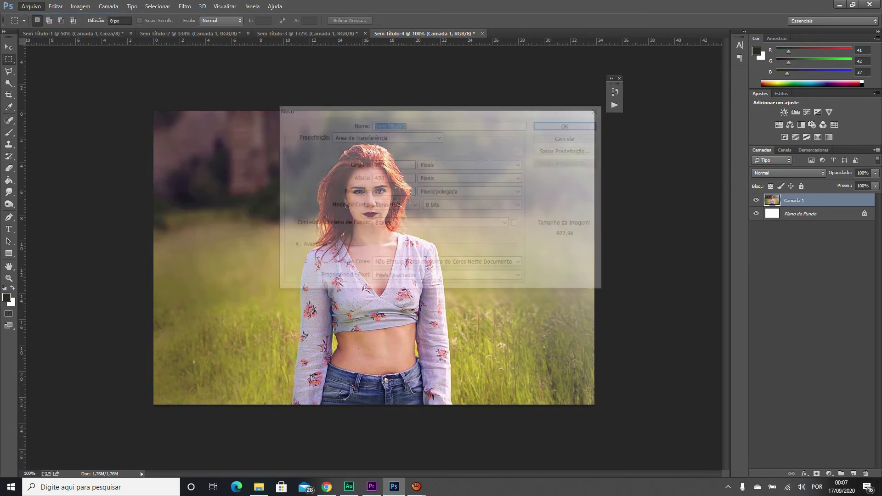
{"action": "key", "text": "Return"}
{"action": "key", "text": "ctrl+v"}
- Examine the male model's beard, lips and denim collar up close, finishing with the whole photo in view
{"action": "scroll", "coordinate": [312, 256], "scroll_direction": "up", "scroll_amount": 15}
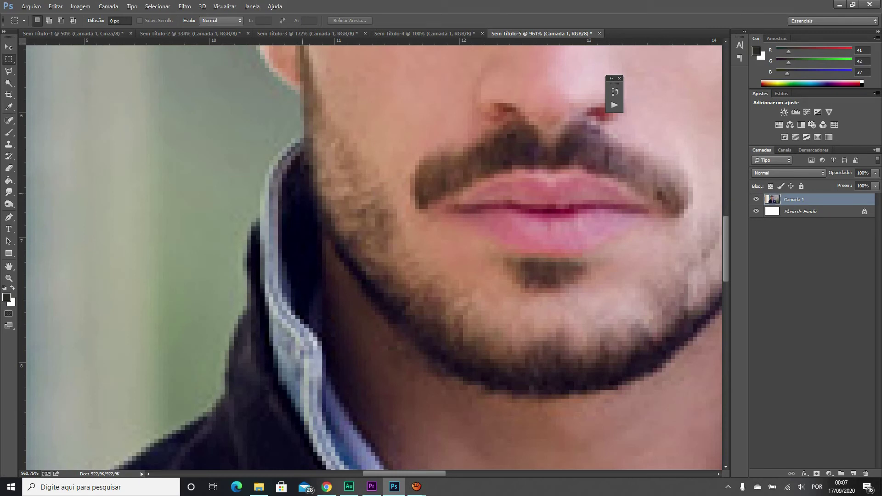
{"action": "scroll", "coordinate": [300, 251], "scroll_direction": "up", "scroll_amount": 3}
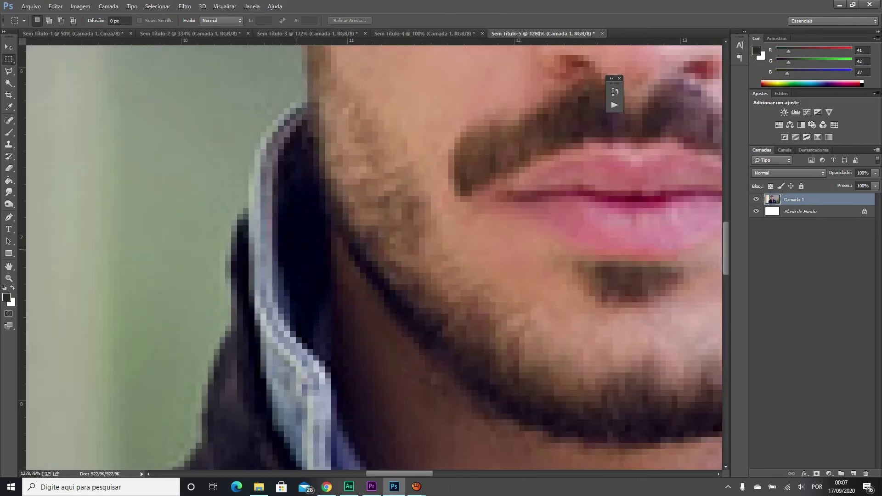
{"action": "scroll", "coordinate": [303, 248], "scroll_direction": "down", "scroll_amount": 5}
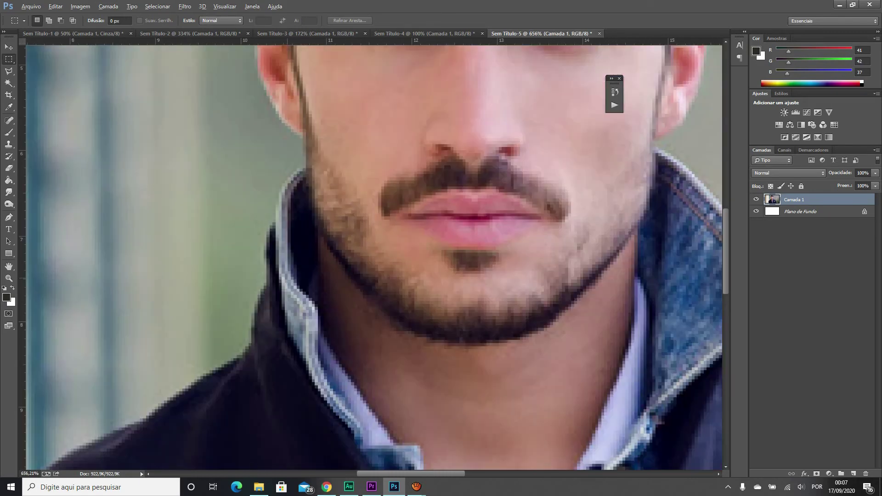
{"action": "scroll", "coordinate": [467, 255], "scroll_direction": "down", "scroll_amount": 3}
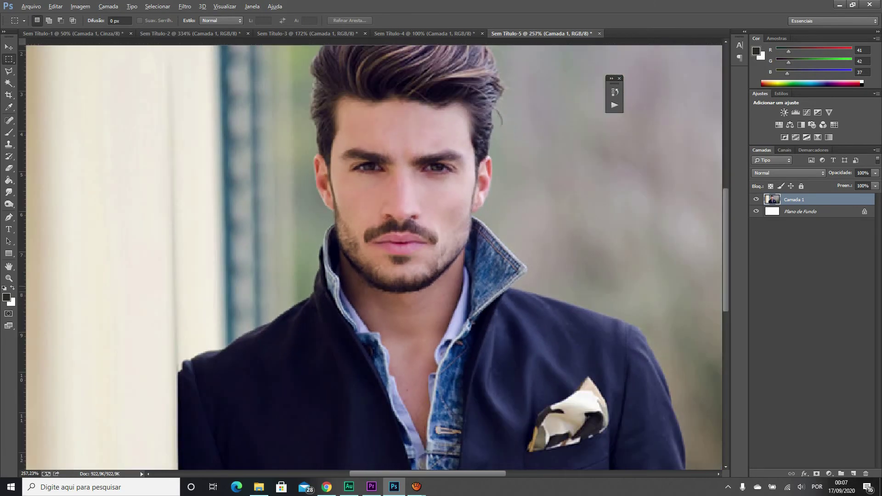
{"action": "scroll", "coordinate": [467, 248], "scroll_direction": "up", "scroll_amount": 8}
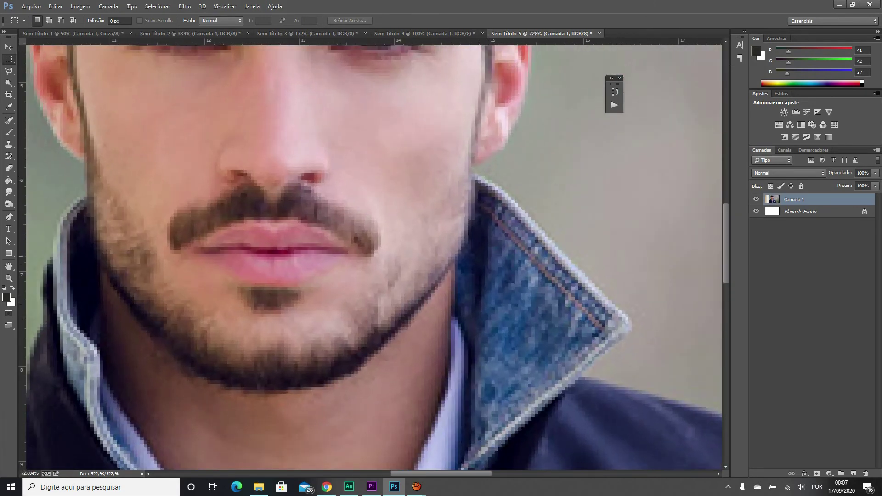
{"action": "scroll", "coordinate": [487, 241], "scroll_direction": "up", "scroll_amount": 2}
{"action": "scroll", "coordinate": [372, 258], "scroll_direction": "down", "scroll_amount": 7}
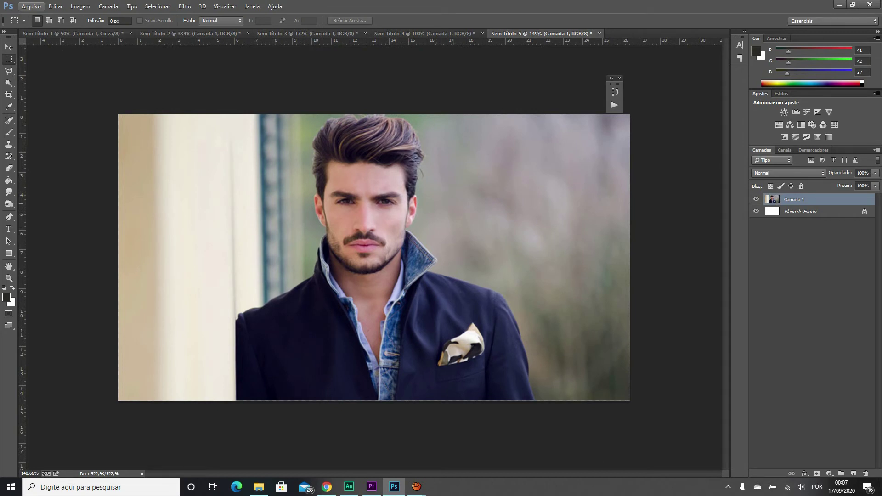
- Examine the male model photo's histogram with Levels against Audition's parametric equalizer curve, and cancel Levels in Photoshop without changes
{"action": "key", "text": "ctrl+l"}
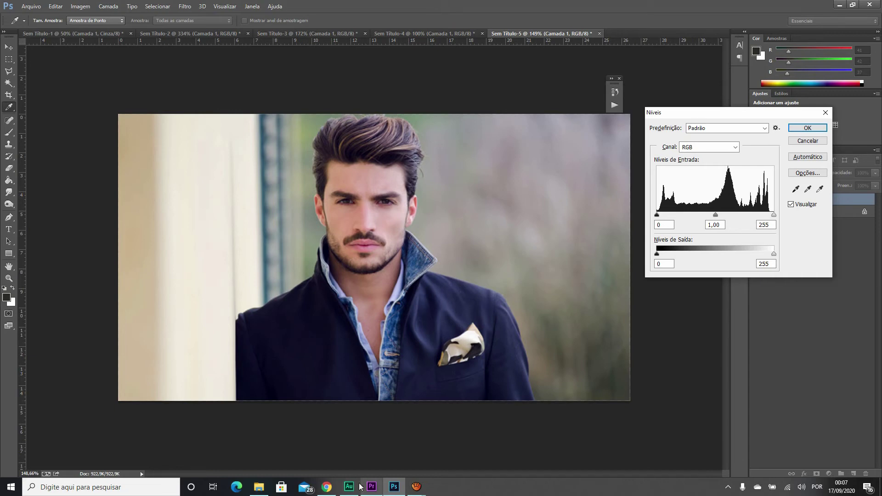
{"action": "left_click", "coordinate": [327, 486]}
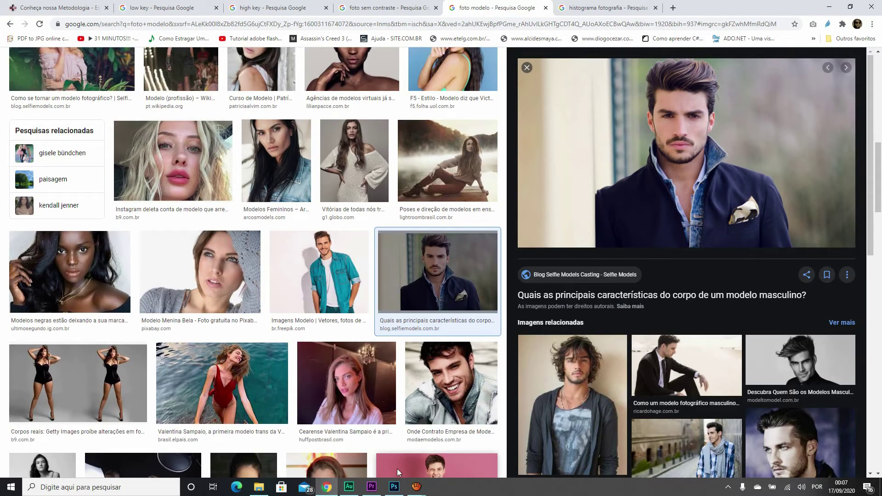
{"action": "left_click", "coordinate": [349, 486]}
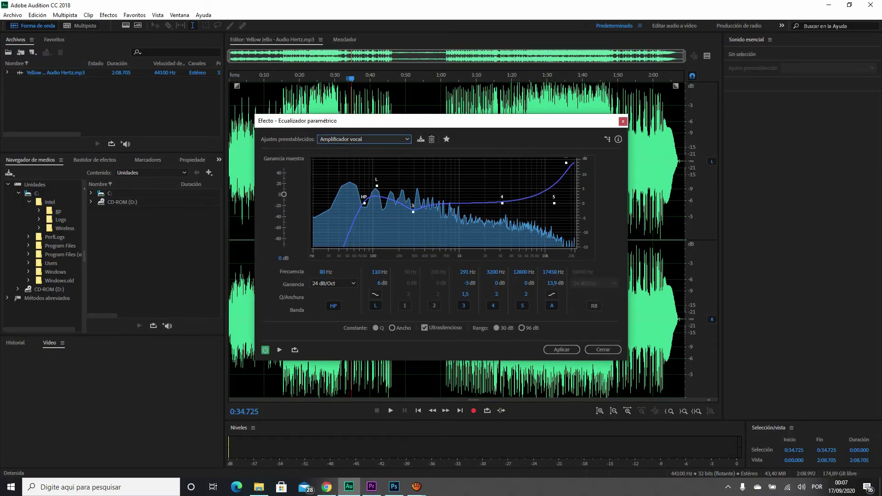
{"action": "left_click", "coordinate": [394, 487]}
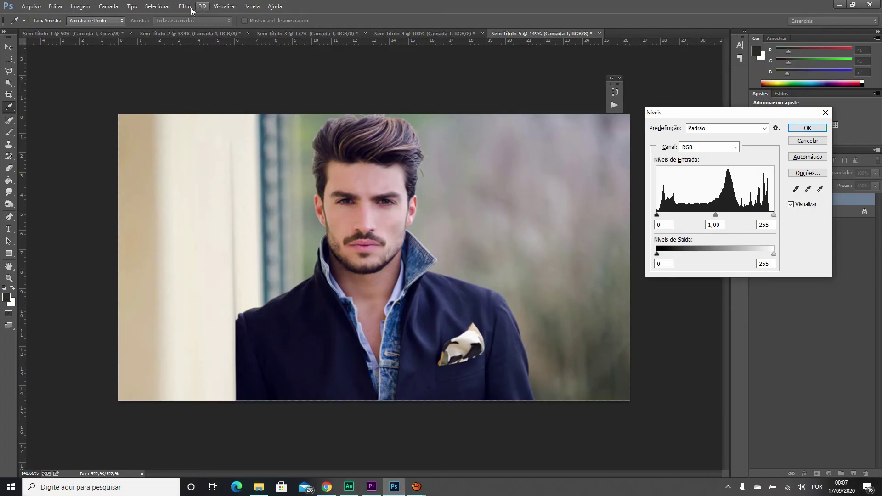
{"action": "left_click", "coordinate": [807, 141]}
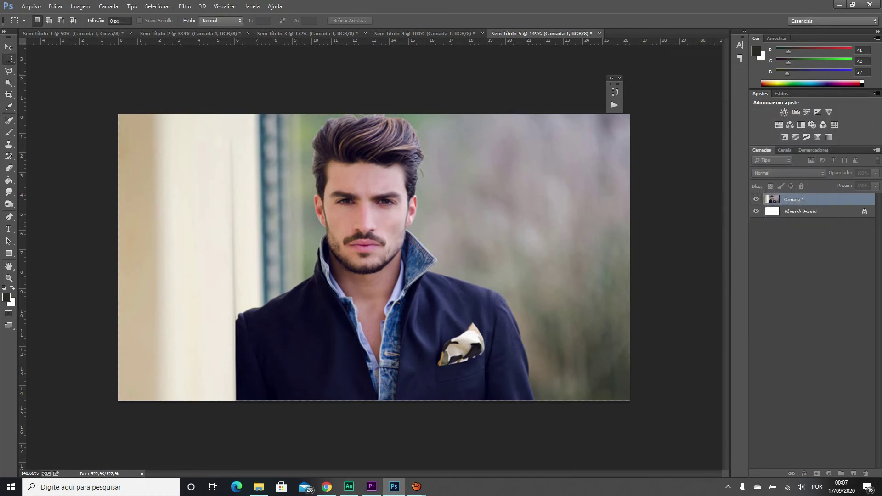
- Compare the low key, high key and male model documents, and switch to Audition to view the Amplificador vocal equalizer curve
{"action": "key", "text": "ctrl+Tab"}
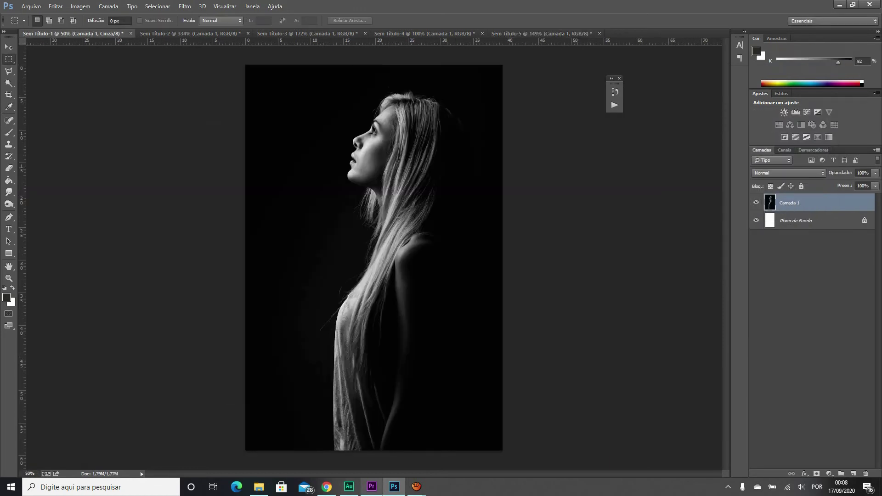
{"action": "key", "text": "ctrl+Tab"}
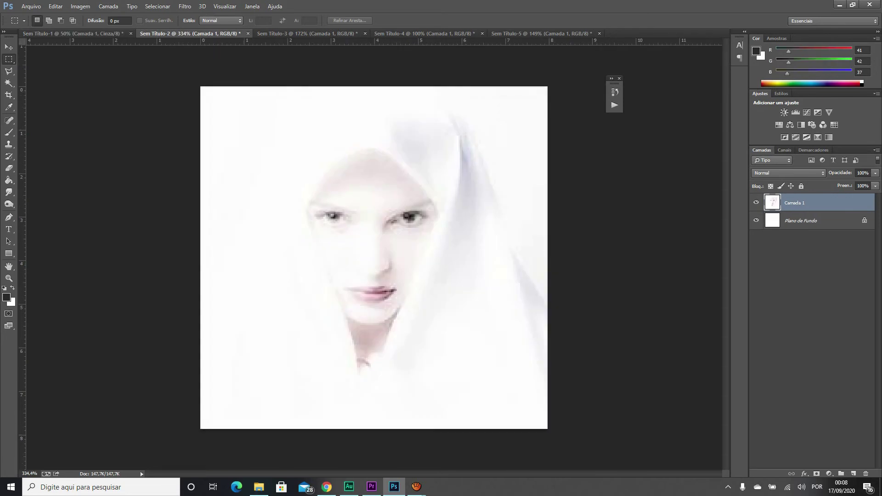
{"action": "left_click", "coordinate": [541, 34]}
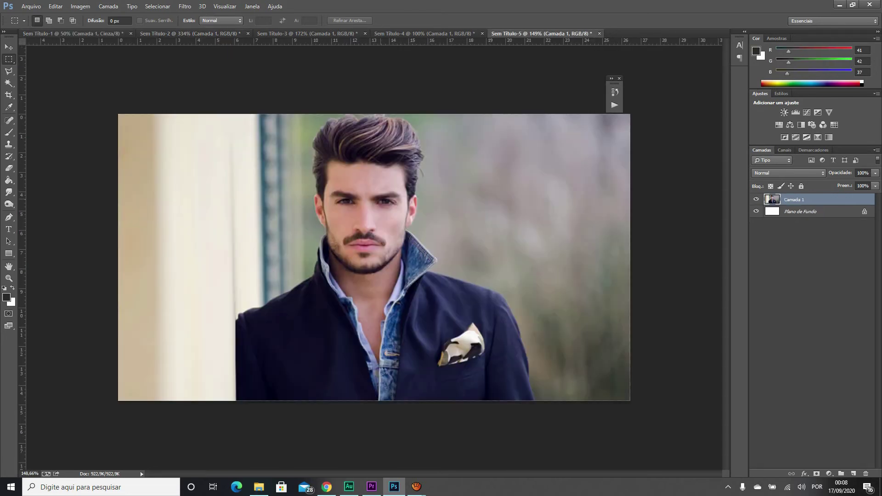
{"action": "left_click", "coordinate": [326, 487]}
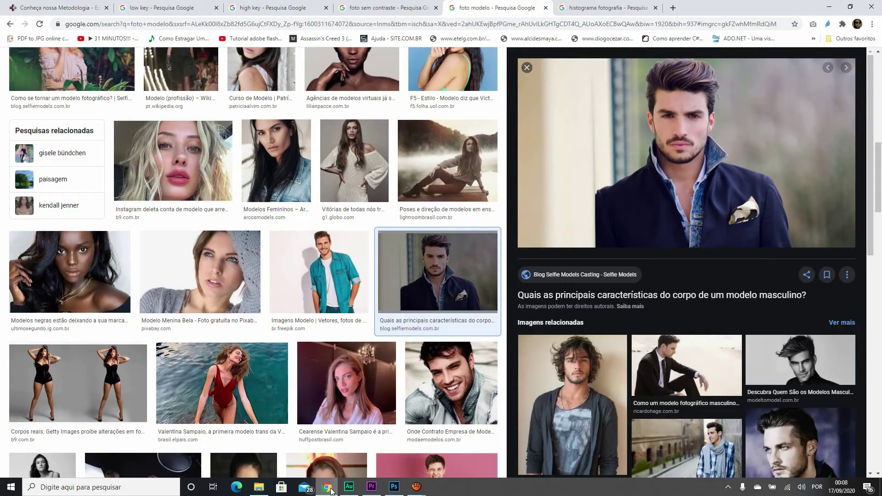
{"action": "left_click", "coordinate": [349, 487]}
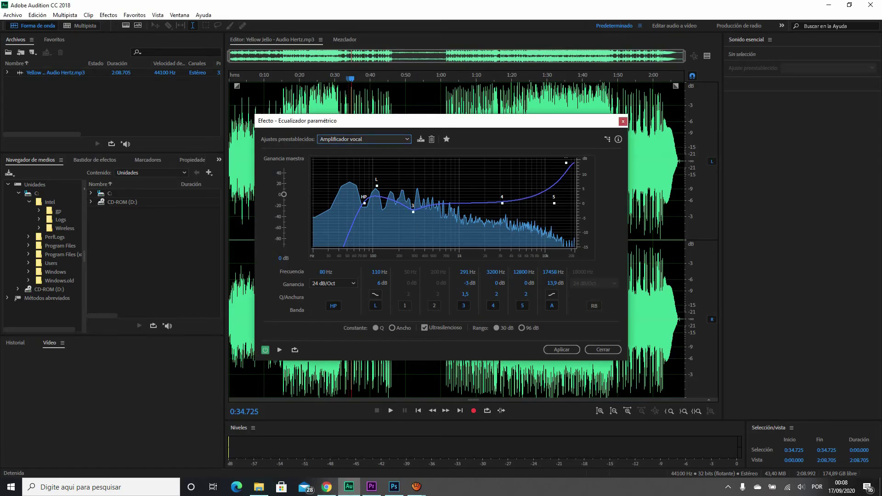
- Switch to Premiere Pro and shape the equalizer: band 1 about -4.3 dB, 2 about 0.6, 3 about 0.5, 4 about 2.1, 5 about 2.5 dB
{"action": "left_click", "coordinate": [372, 487]}
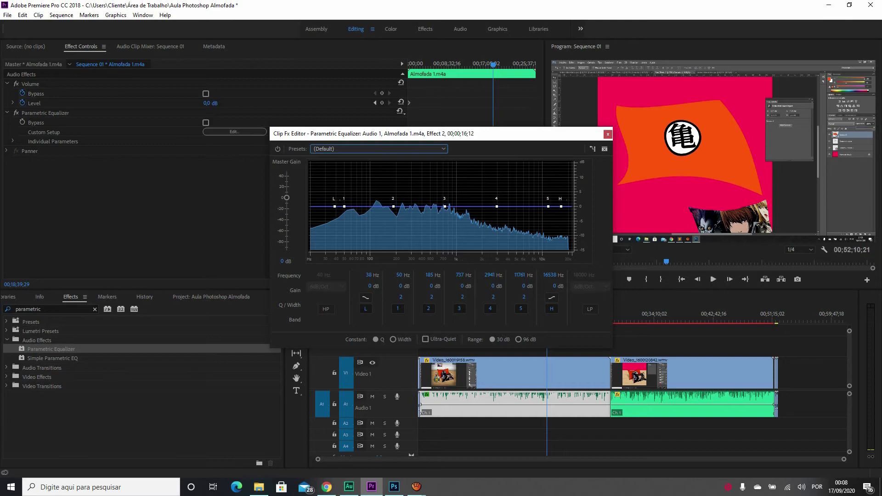
{"action": "left_click_drag", "start_coordinate": [394, 206], "coordinate": [391, 200]}
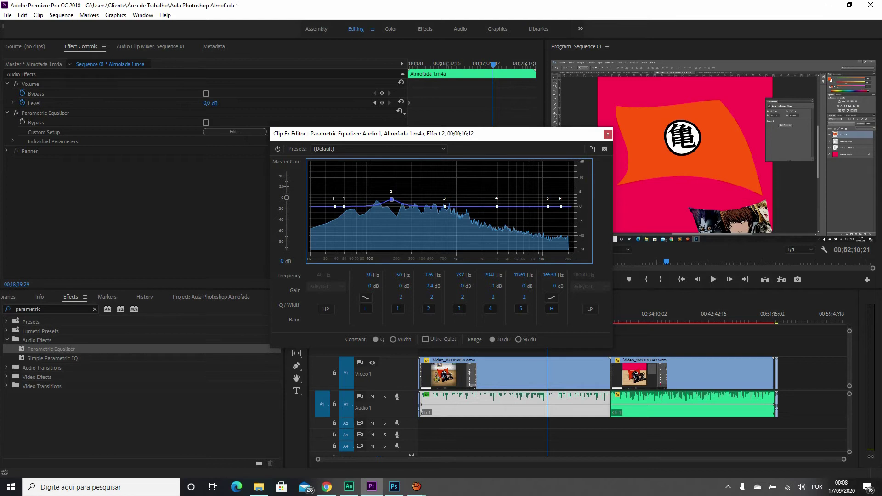
{"action": "left_click_drag", "start_coordinate": [445, 207], "coordinate": [443, 205]}
{"action": "left_click_drag", "start_coordinate": [546, 206], "coordinate": [497, 200]}
{"action": "mouse_move", "coordinate": [344, 207]}
{"action": "left_mouse_down"}
{"action": "mouse_move", "coordinate": [345, 199]}
{"action": "mouse_move", "coordinate": [350, 218]}
{"action": "left_mouse_up"}
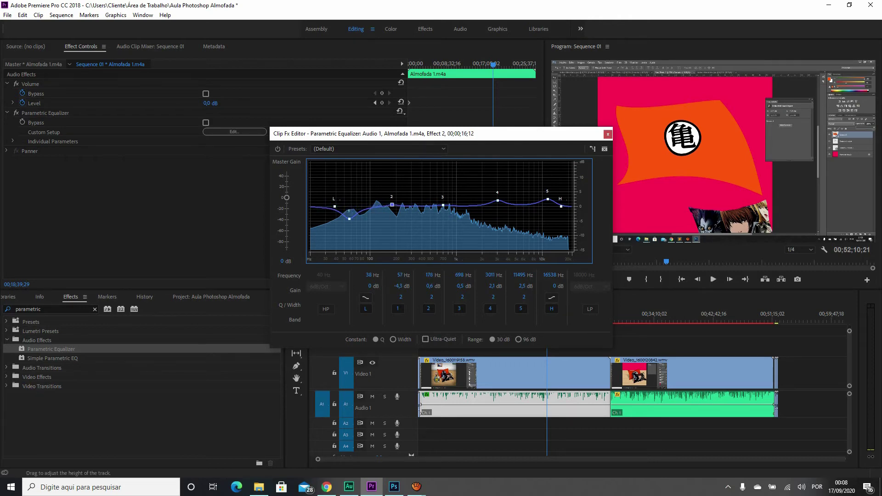
- Check the screen recording's elapsed time in aTube Catcher and return to the model photo results in Chrome
{"action": "left_click", "coordinate": [349, 486]}
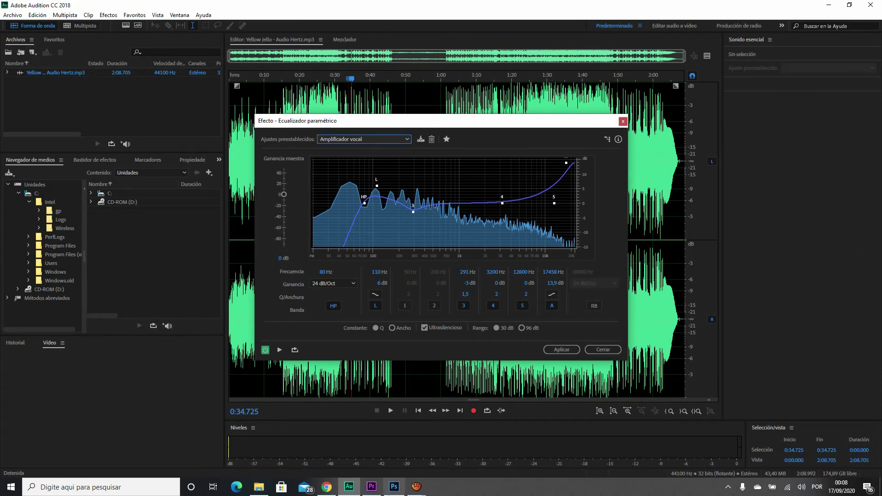
{"action": "mouse_move", "coordinate": [419, 488]}
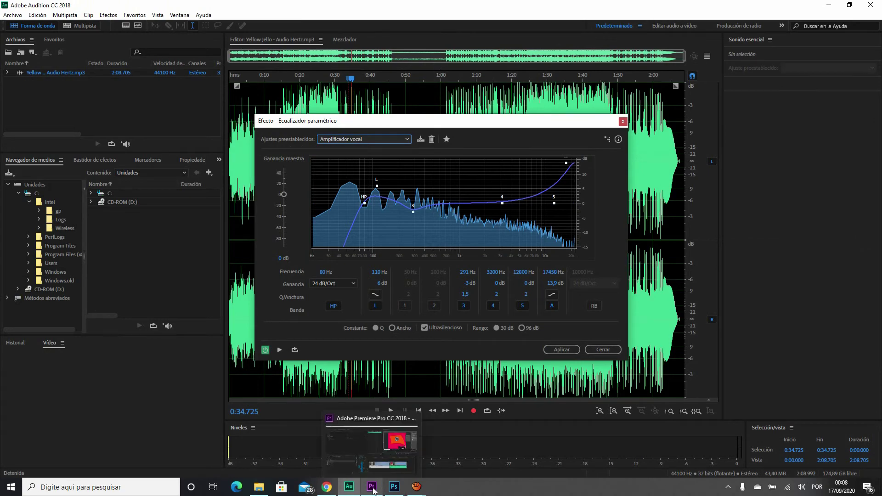
{"action": "left_click", "coordinate": [419, 489]}
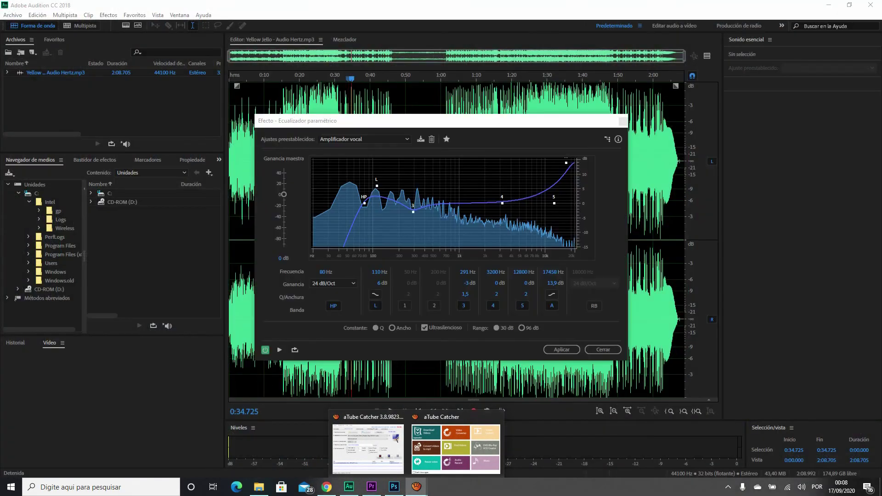
{"action": "left_click", "coordinate": [390, 450]}
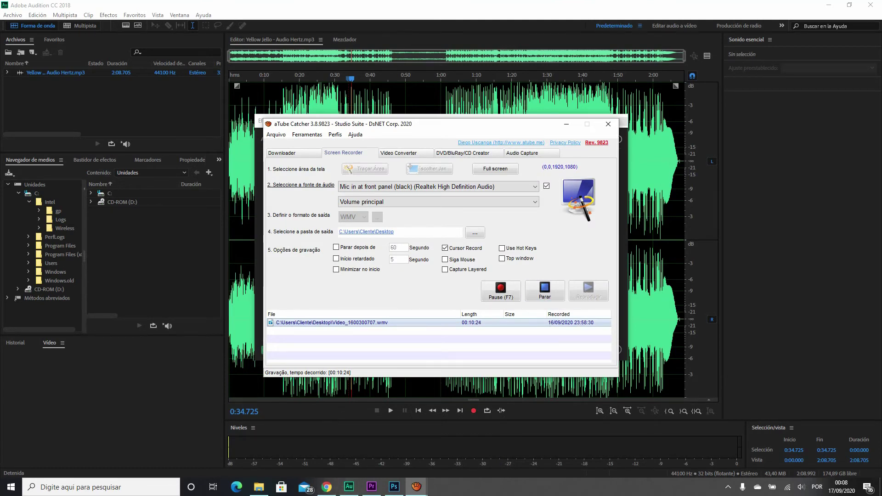
{"action": "left_click", "coordinate": [327, 487]}
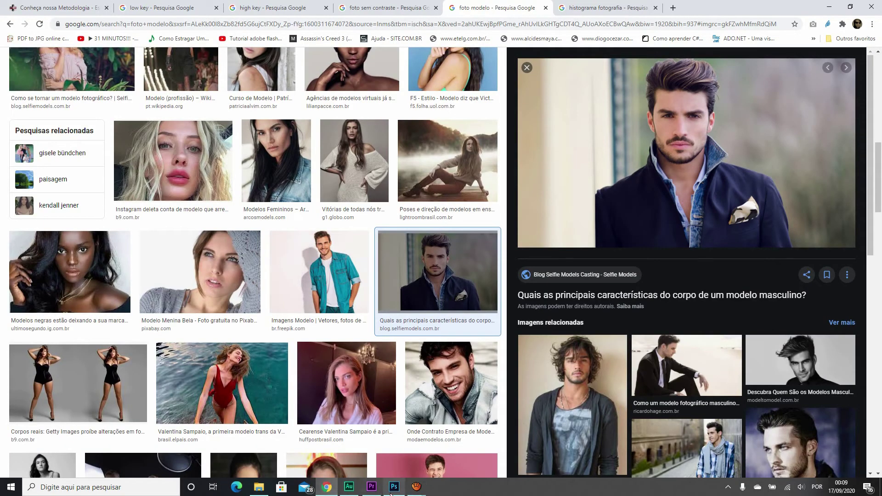
- Switch to Premiere Pro, raise band 3 to about 2.1 dB at 770 Hz and lower the high shelf to about -2.8 dB
{"action": "left_click", "coordinate": [371, 487]}
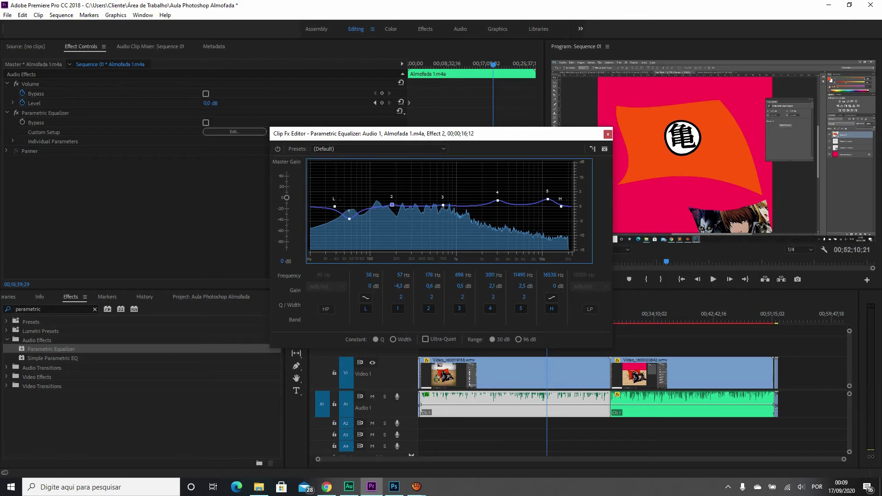
{"action": "left_click_drag", "start_coordinate": [442, 205], "coordinate": [446, 201]}
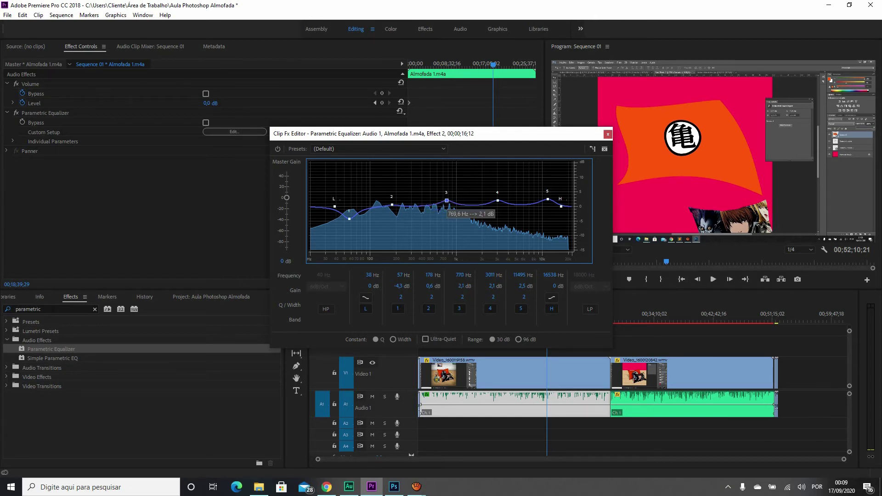
{"action": "mouse_move", "coordinate": [561, 206]}
{"action": "left_mouse_down"}
{"action": "mouse_move", "coordinate": [565, 173]}
{"action": "mouse_move", "coordinate": [558, 215]}
{"action": "left_mouse_up"}
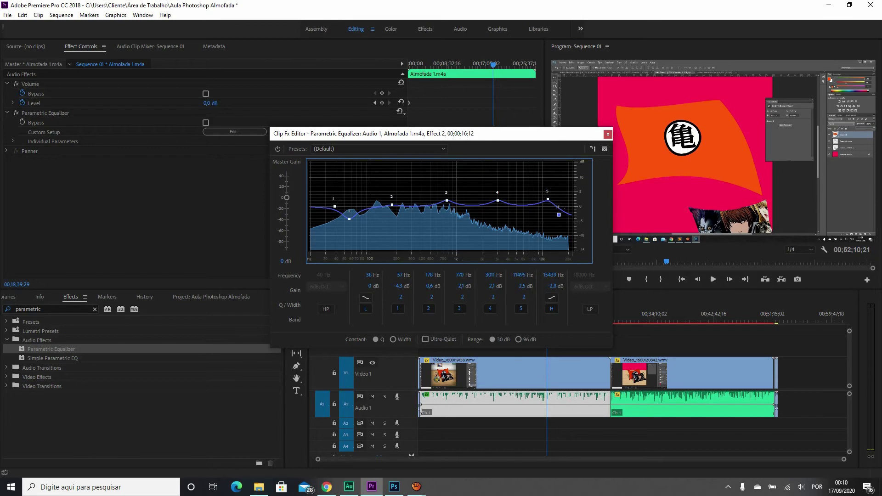
- Switch to aTube Catcher and stop the screen recording
{"action": "left_click", "coordinate": [417, 488]}
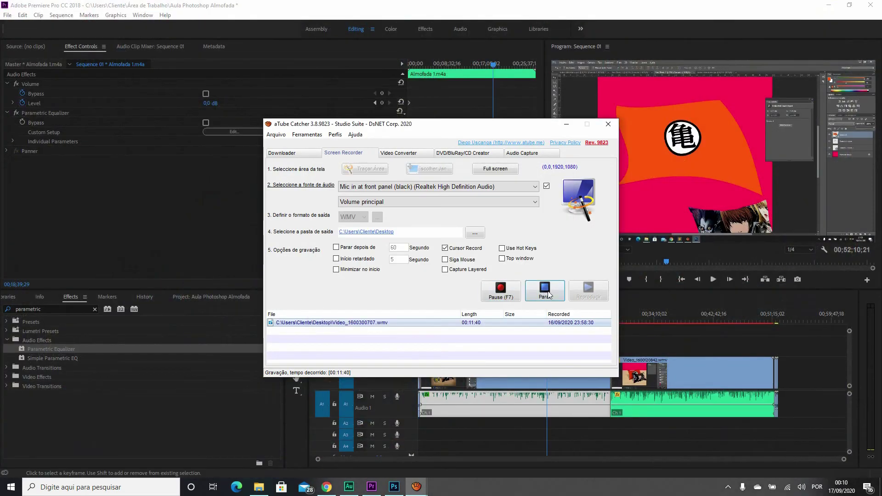
{"action": "left_click", "coordinate": [547, 292]}
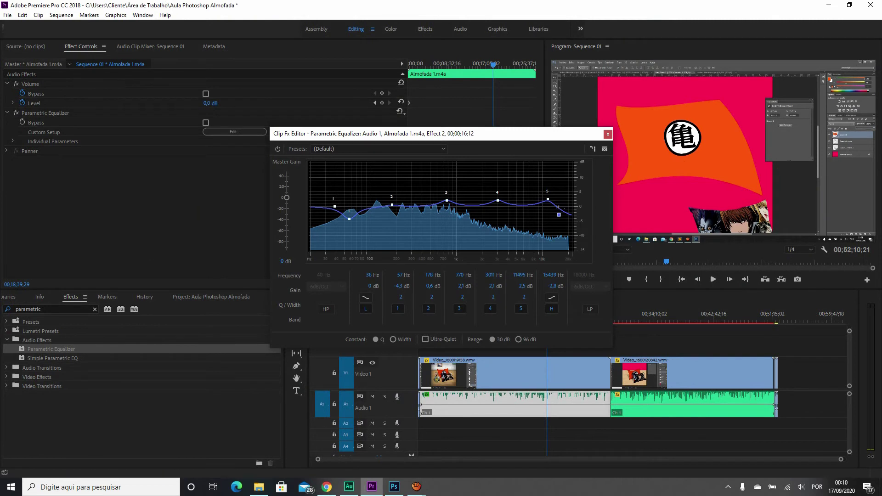
- Close the equalizer, apply the Hard Limiter effect to the Almofada 2.m4a clip and set the playhead at 00;32;27;04
{"action": "left_click", "coordinate": [41, 310]}
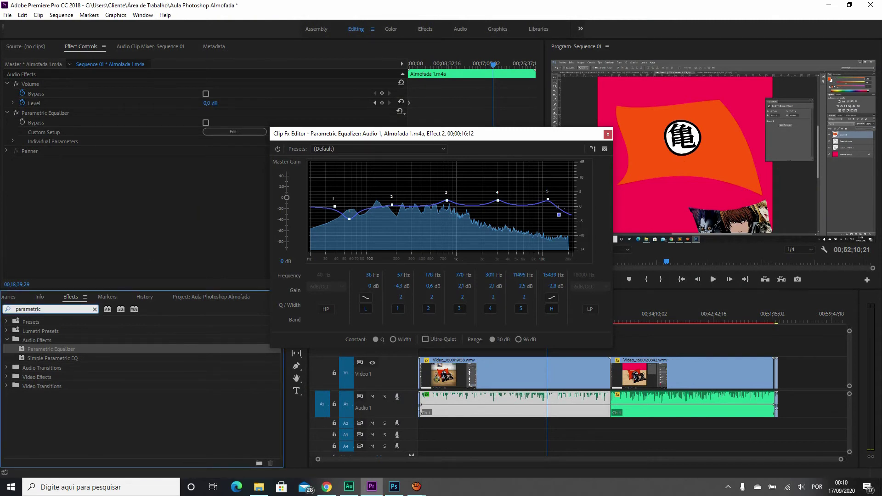
{"action": "key", "text": "Escape"}
{"action": "double_click", "coordinate": [28, 309]}
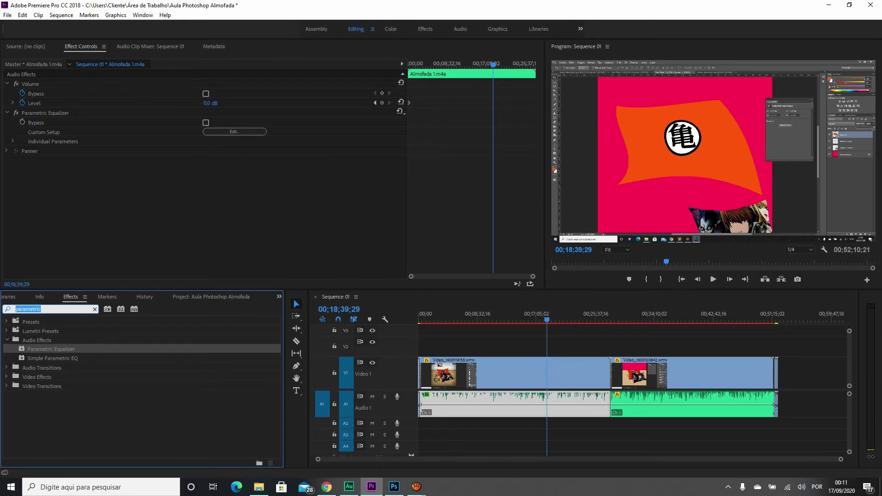
{"action": "type", "text": "hard"}
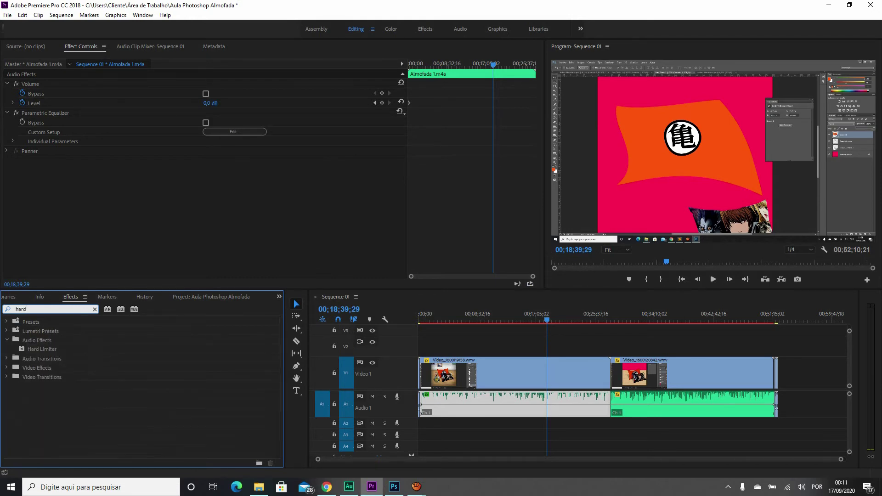
{"action": "type", "text": " limiter"}
{"action": "left_click_drag", "start_coordinate": [41, 350], "coordinate": [618, 404]}
{"action": "left_click", "coordinate": [643, 315]}
- Place the Yellow Jello audio file from the project on track Audio 1, leaving a gap after the last clip
{"action": "left_click", "coordinate": [8, 297]}
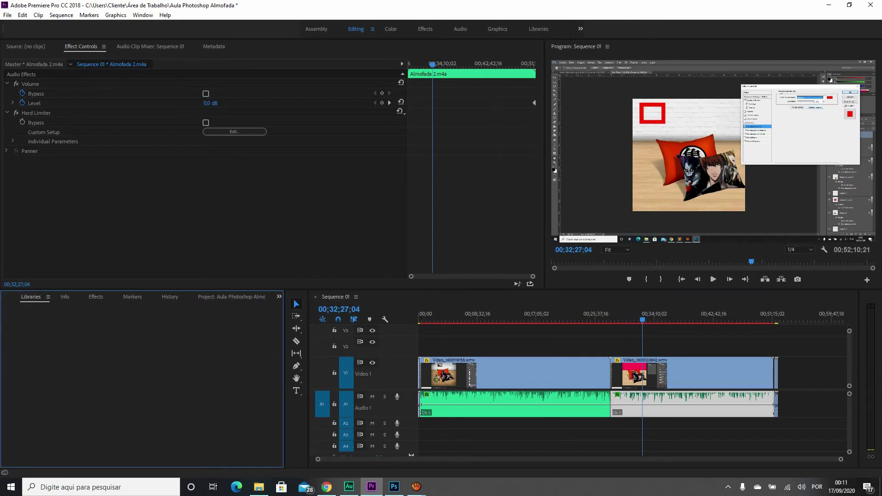
{"action": "key", "text": "shift+1"}
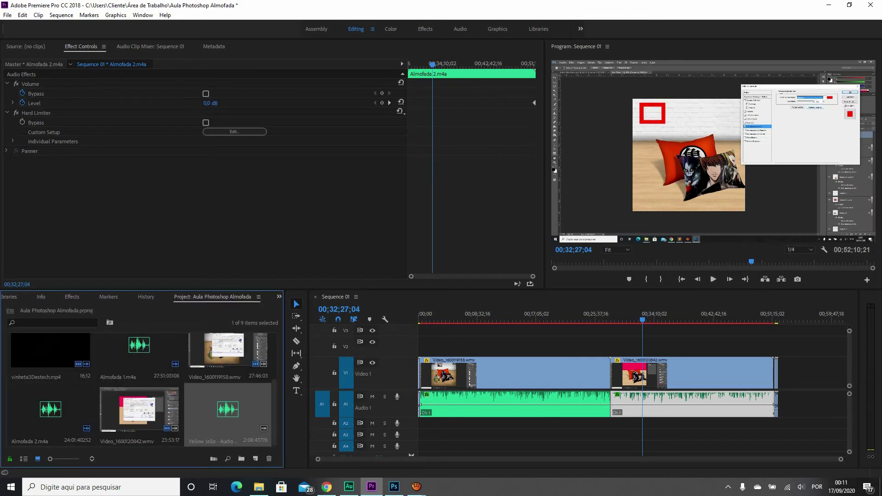
{"action": "left_click_drag", "start_coordinate": [228, 409], "coordinate": [821, 407]}
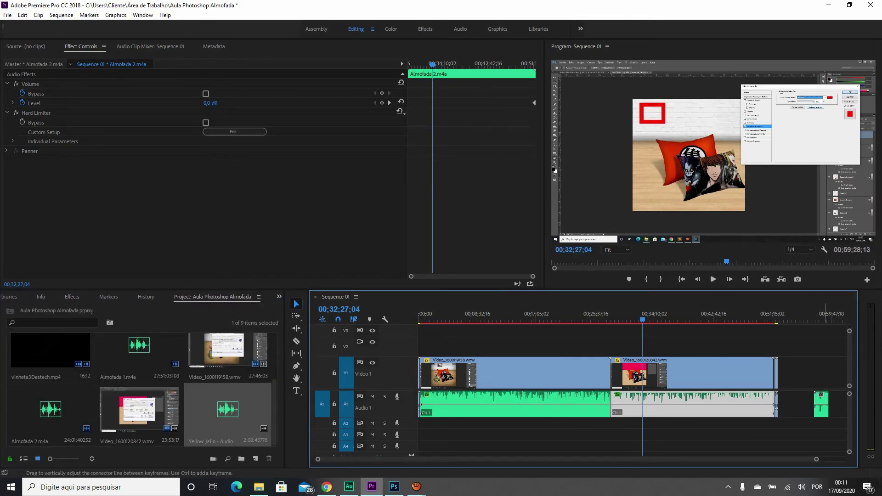
{"action": "scroll", "coordinate": [830, 405], "scroll_direction": "up", "scroll_amount": 12}
{"action": "scroll", "coordinate": [596, 404], "scroll_direction": "down", "scroll_amount": 1}
{"action": "scroll", "coordinate": [595, 404], "scroll_direction": "down", "scroll_amount": 1}
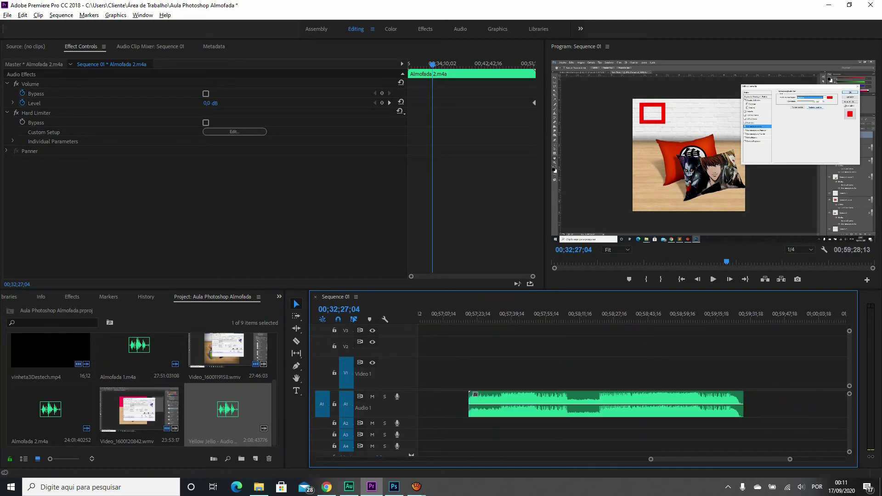
- Apply Hard Limiter to the Yellow Jello clip, set the playhead at 00;58;16;19 and view the limiter's default settings
{"action": "key", "text": "shift+7"}
{"action": "left_click_drag", "start_coordinate": [42, 348], "coordinate": [527, 404]}
{"action": "left_click", "coordinate": [591, 314]}
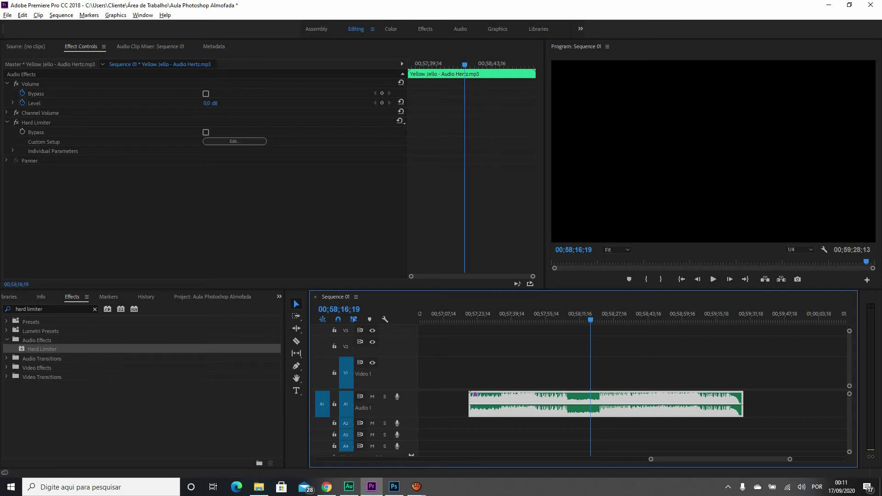
{"action": "left_click", "coordinate": [235, 141]}
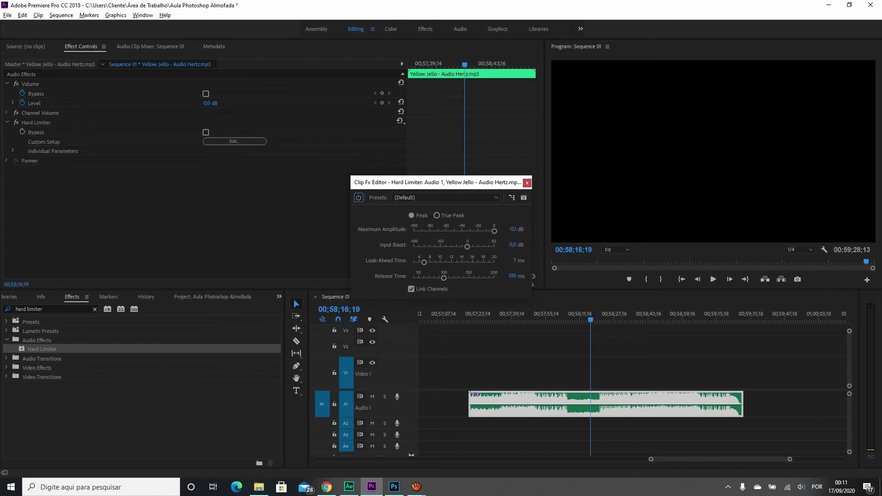
{"action": "left_click", "coordinate": [527, 183]}
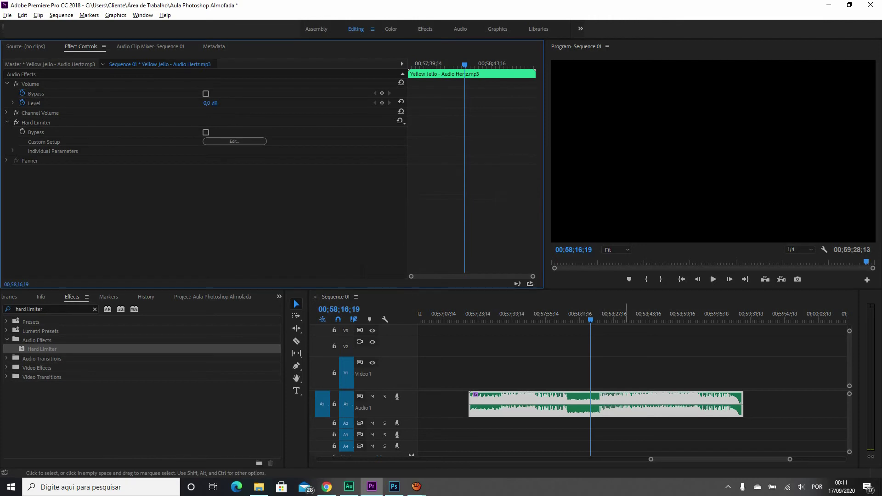
- Play a moment of the quiet passage in the Yellow Jello clip and widen the audio meters to show their dB scale
{"action": "key", "text": "ctrl+s"}
{"action": "scroll", "coordinate": [609, 313], "scroll_direction": "up", "scroll_amount": 3}
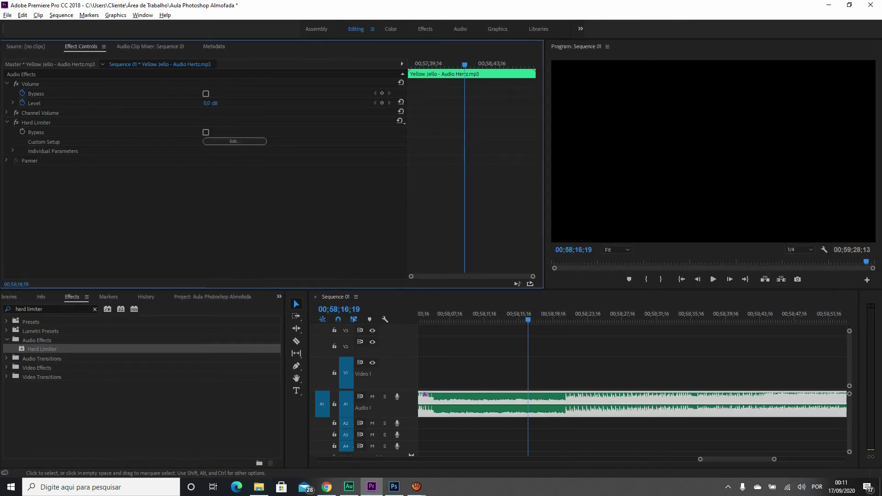
{"action": "left_click", "coordinate": [609, 349]}
{"action": "key", "text": "space"}
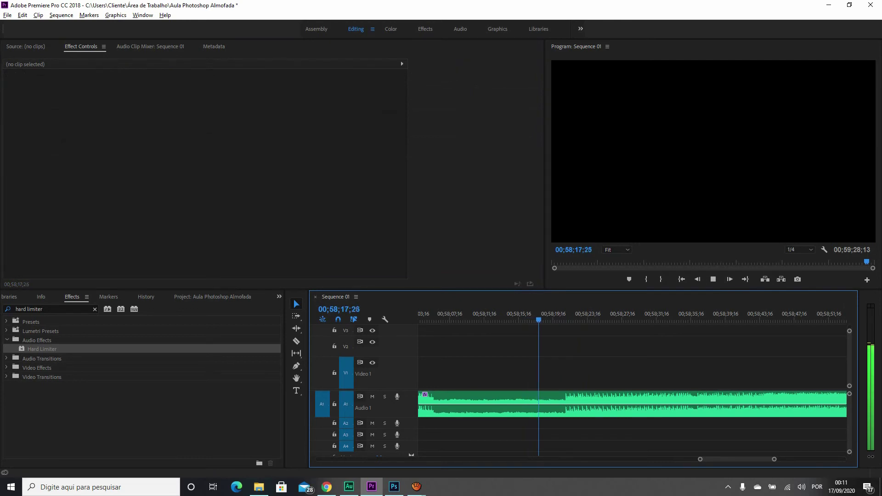
{"action": "key", "text": "space"}
{"action": "left_click_drag", "start_coordinate": [859, 381], "coordinate": [838, 382]}
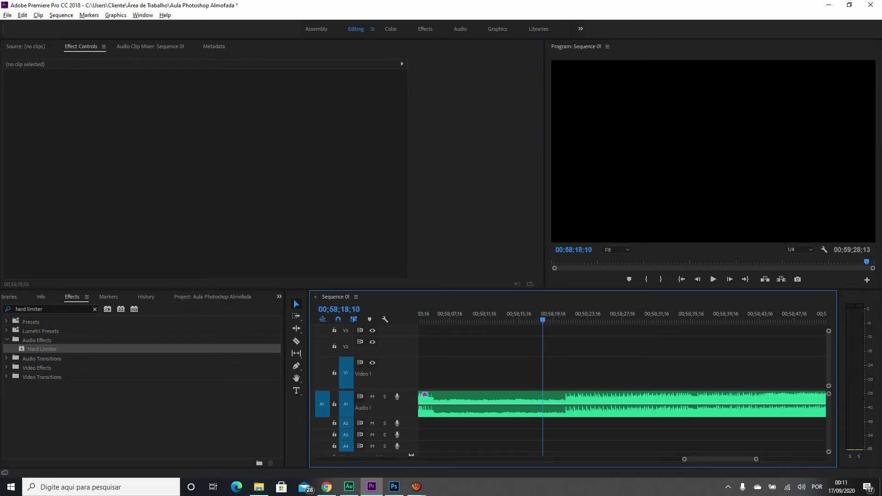
- Switch Premiere Pro to the Audio workspace
{"action": "left_click", "coordinate": [142, 15]}
{"action": "mouse_move", "coordinate": [194, 25]}
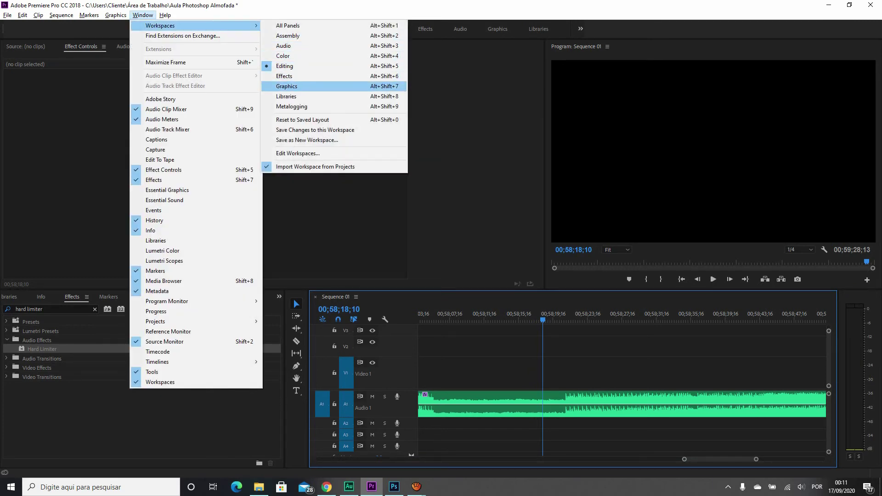
{"action": "left_click", "coordinate": [283, 45]}
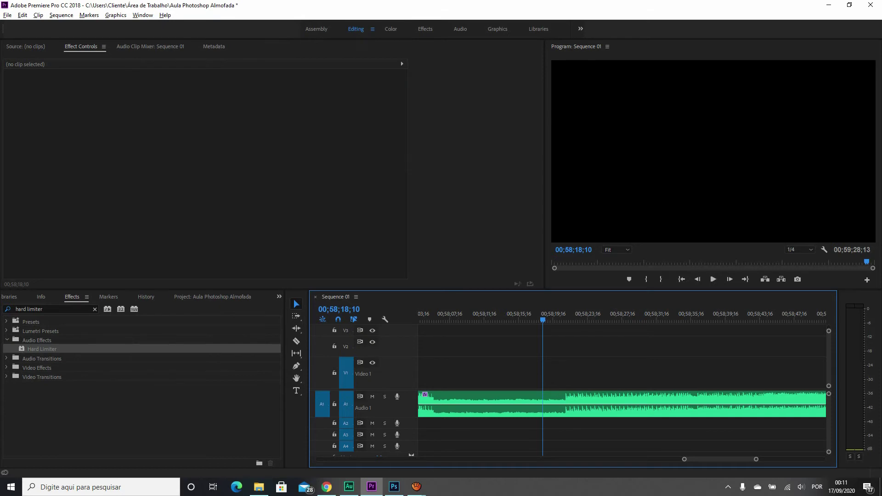
- Switch to Adobe Audition, close the parametric equalizer without applying it and look through the available workspaces
{"action": "left_click", "coordinate": [348, 486]}
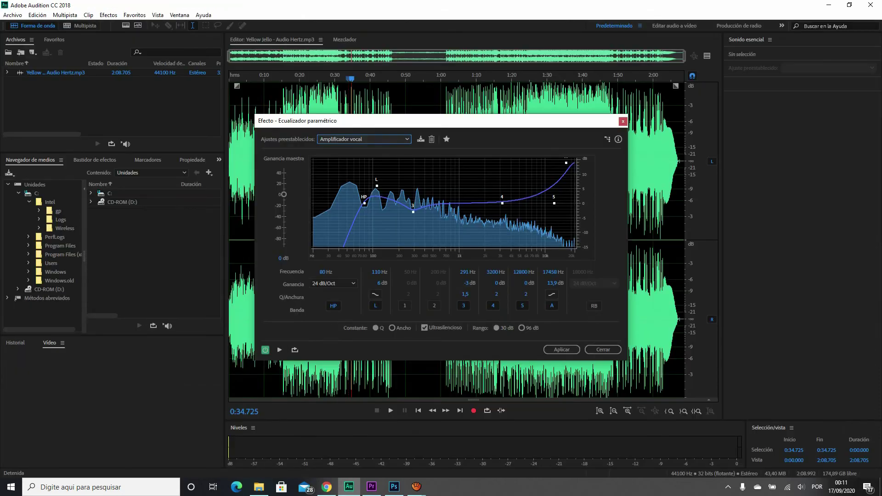
{"action": "left_click", "coordinate": [610, 350]}
{"action": "left_click", "coordinate": [180, 15]}
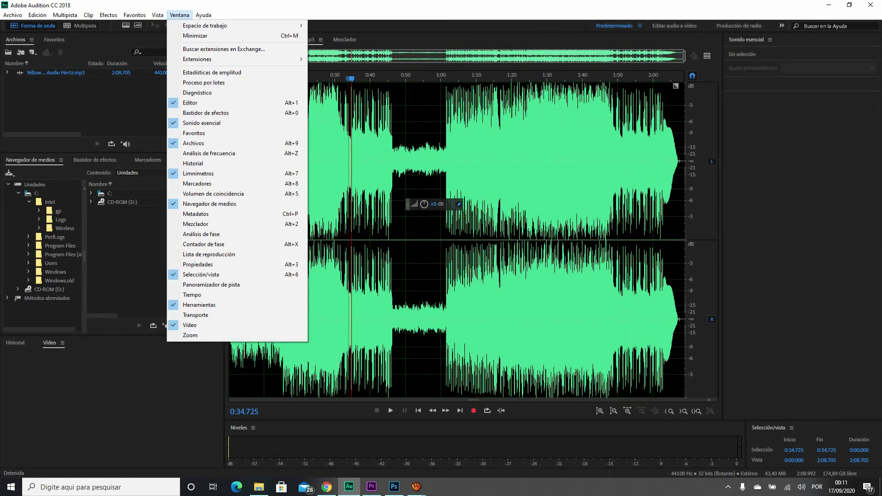
{"action": "mouse_move", "coordinate": [204, 25]}
{"action": "key", "text": "Down"}
{"action": "key", "text": "Down"}
{"action": "key", "text": "Down"}
{"action": "key", "text": "Down"}
{"action": "key", "text": "Down"}
{"action": "key", "text": "Down"}
{"action": "key", "text": "Down"}
{"action": "key", "text": "Down"}
{"action": "key", "text": "Down"}
{"action": "key", "text": "Down"}
{"action": "key", "text": "Escape"}
{"action": "key", "text": "Escape"}
- Compare Audition's layout with Premiere Pro's Audio workspace, then return Premiere Pro to the Editing workspace
{"action": "key", "text": "alt+Tab"}
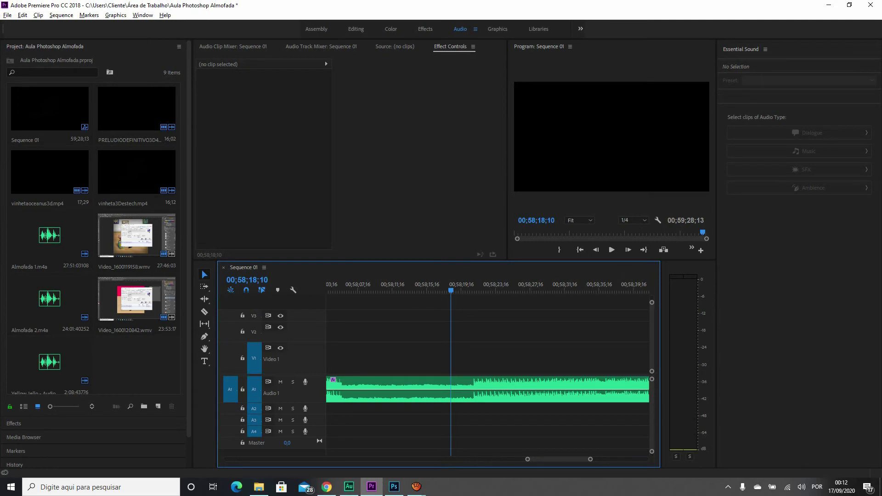
{"action": "key", "text": "alt+Tab"}
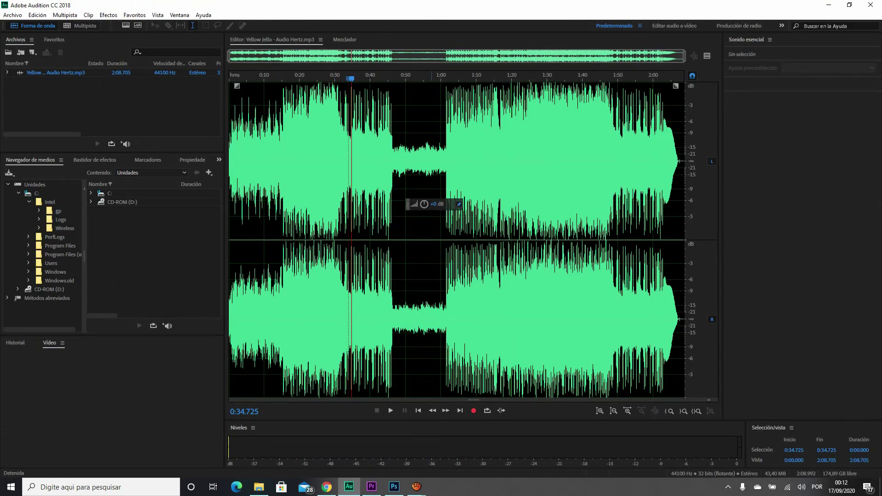
{"action": "key", "text": "alt+Tab"}
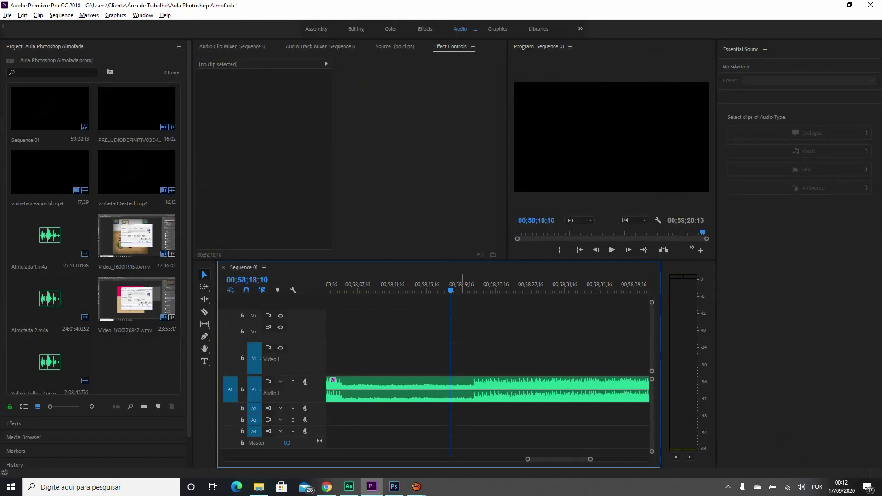
{"action": "left_click", "coordinate": [143, 15]}
{"action": "mouse_move", "coordinate": [160, 26]}
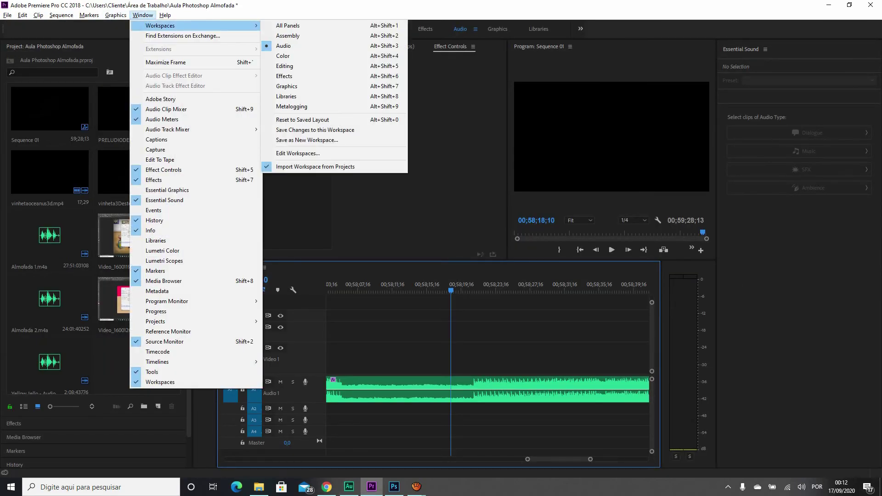
{"action": "left_click", "coordinate": [285, 66]}
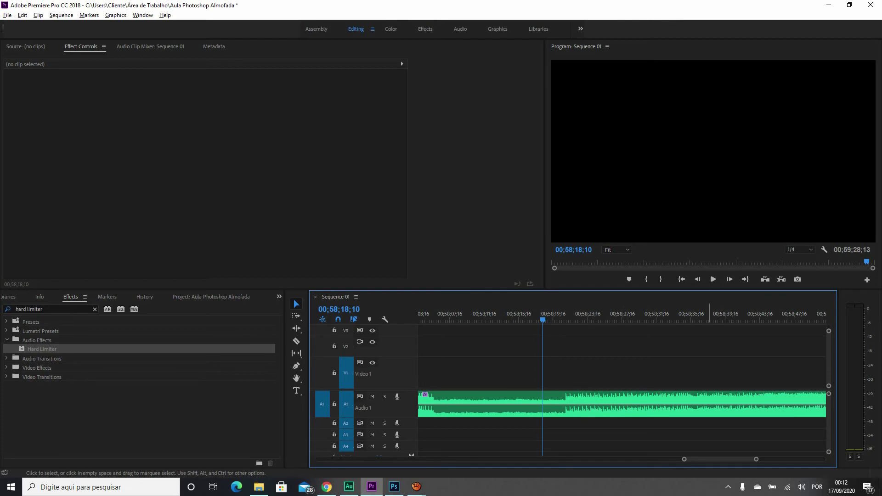
- Play short moments of the Yellow Jello clip's quiet passage and its louder part near 00;58;29 to compare meter levels
{"action": "key", "text": "space"}
{"action": "key", "text": "space"}
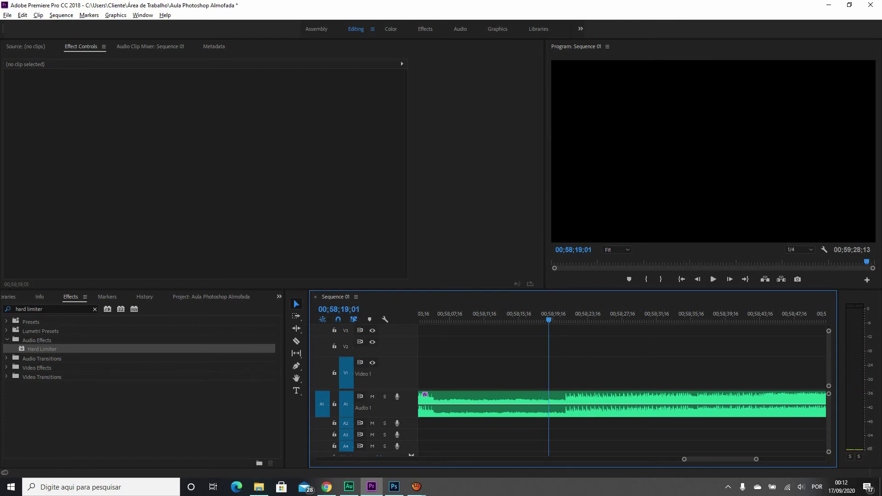
{"action": "left_click", "coordinate": [635, 317]}
{"action": "key", "text": "space"}
{"action": "key", "text": "space"}
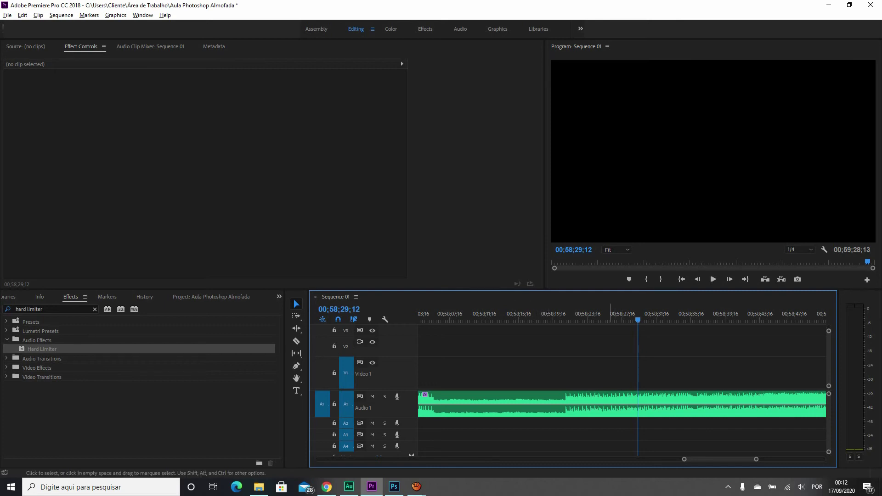
- Open the Yellow Jello clip's Hard Limiter settings and set the input boost to 7 dB
{"action": "left_click", "coordinate": [685, 414]}
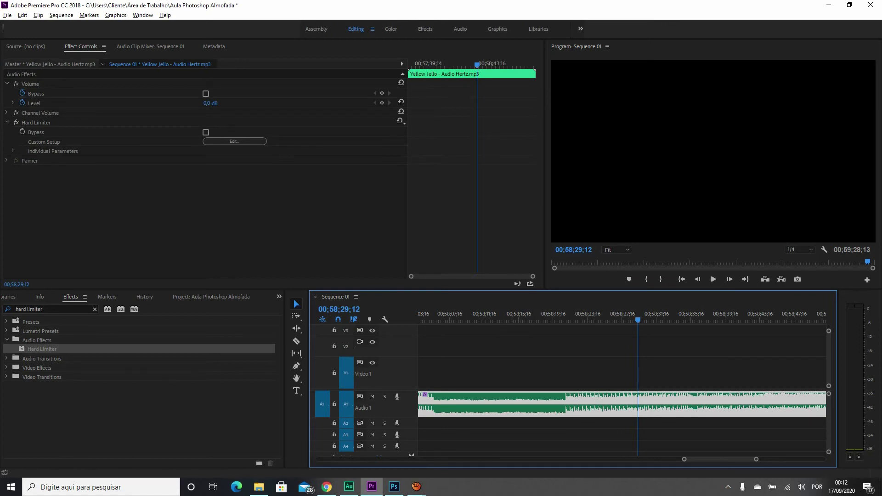
{"action": "left_click", "coordinate": [234, 141]}
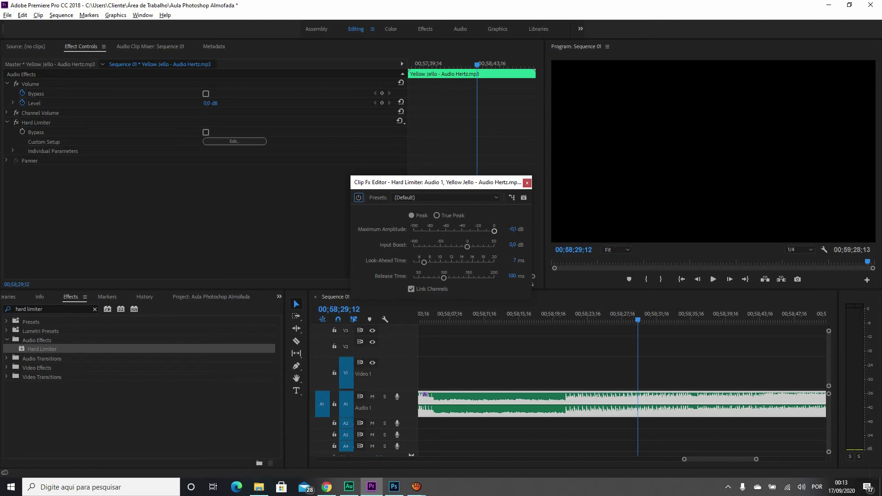
{"action": "left_click_drag", "start_coordinate": [494, 231], "coordinate": [491, 230]}
{"action": "left_click_drag", "start_coordinate": [468, 246], "coordinate": [466, 246]}
{"action": "left_click_drag", "start_coordinate": [466, 246], "coordinate": [472, 247]}
{"action": "left_click", "coordinate": [509, 245]}
{"action": "type", "text": "7"}
{"action": "key", "text": "Return"}
- Set the Hard Limiter's maximum amplitude to 0 dB, then close and recheck its settings
{"action": "left_click", "coordinate": [511, 229]}
{"action": "type", "text": "4"}
{"action": "type", "text": "3"}
{"action": "key", "text": "Return"}
{"action": "left_click", "coordinate": [527, 182]}
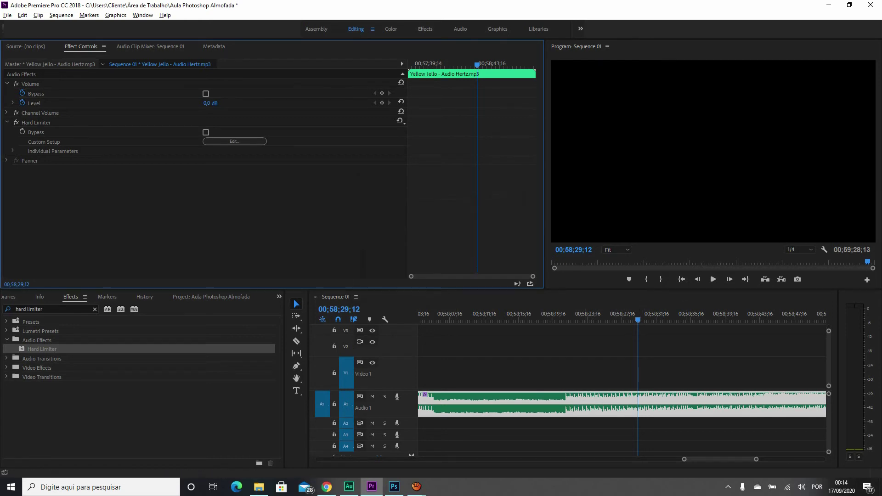
{"action": "left_click", "coordinate": [234, 142]}
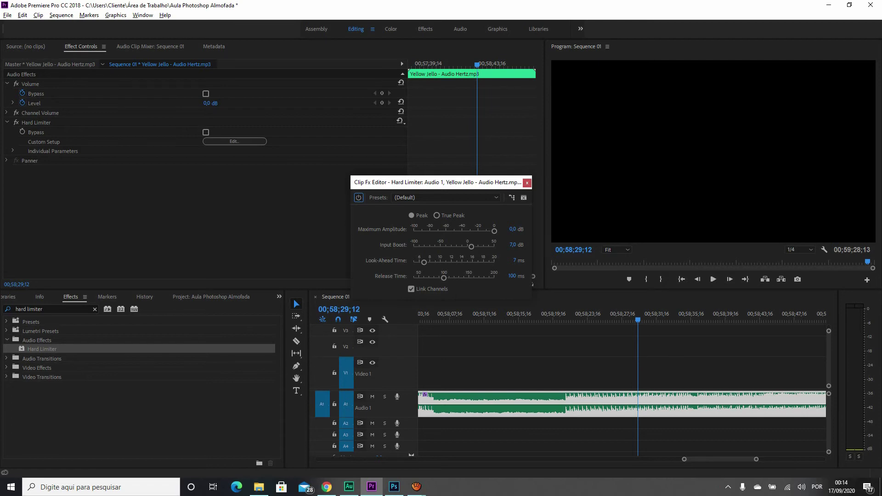
{"action": "left_click", "coordinate": [527, 183]}
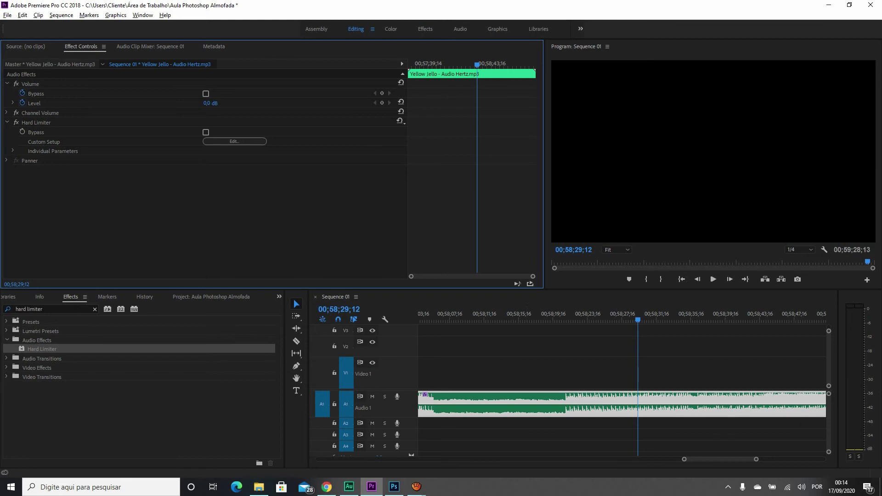
- Switch to Adobe Audition and check the screen recording's elapsed time in aTube Catcher
{"action": "left_click", "coordinate": [42, 309]}
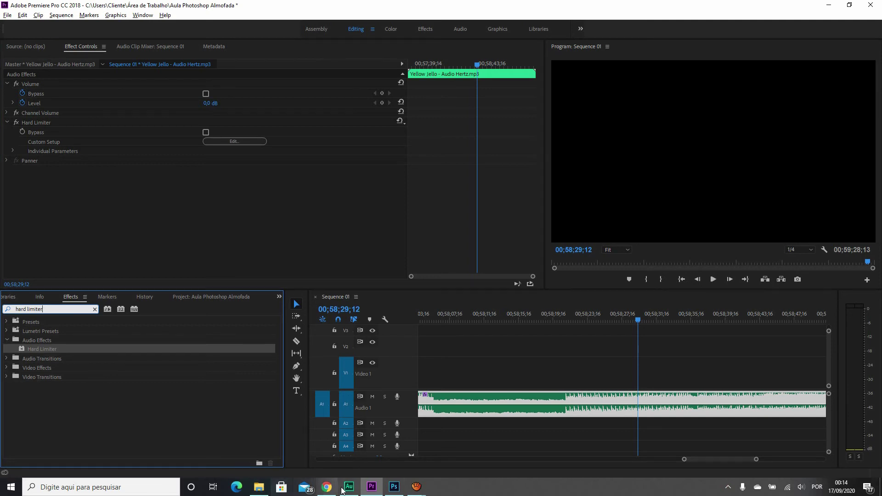
{"action": "mouse_move", "coordinate": [344, 491]}
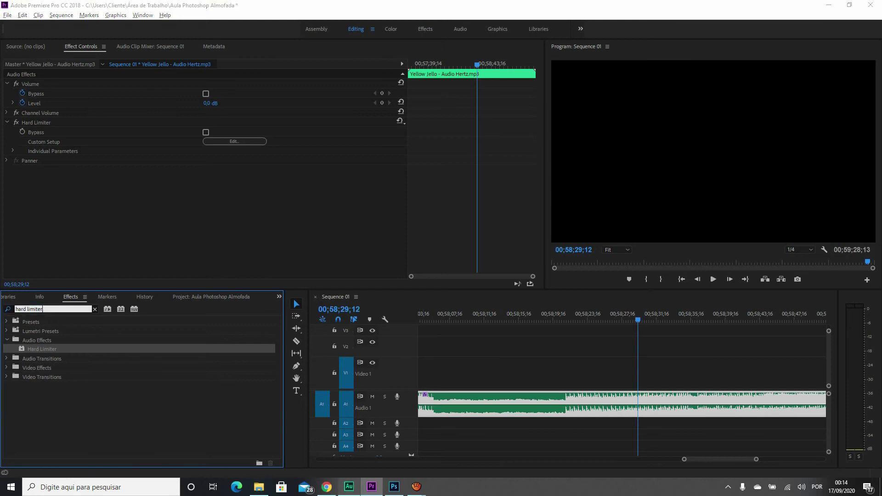
{"action": "left_click", "coordinate": [349, 486]}
{"action": "left_click", "coordinate": [416, 489]}
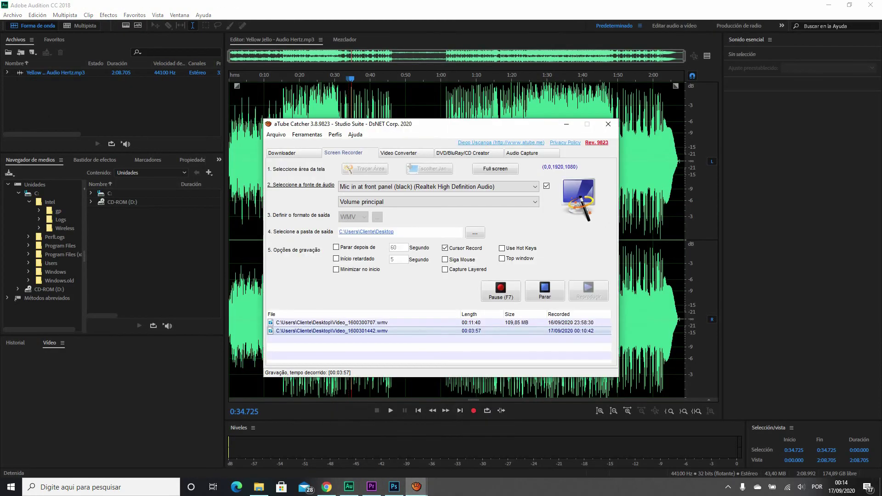
{"action": "left_click", "coordinate": [371, 5]}
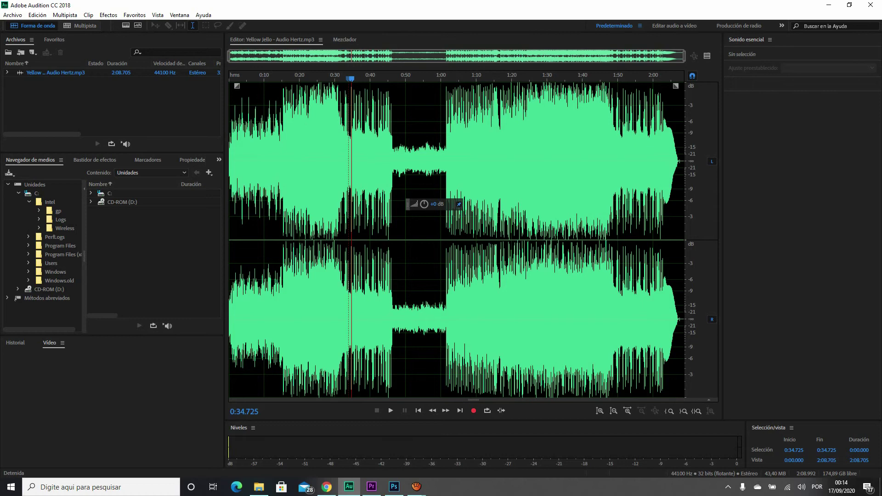
- Create a new multitrack session named "Sesión sin título 1" at 48000 Hz, 32-bit stereo, overwriting the existing session file
{"action": "left_click", "coordinate": [80, 25]}
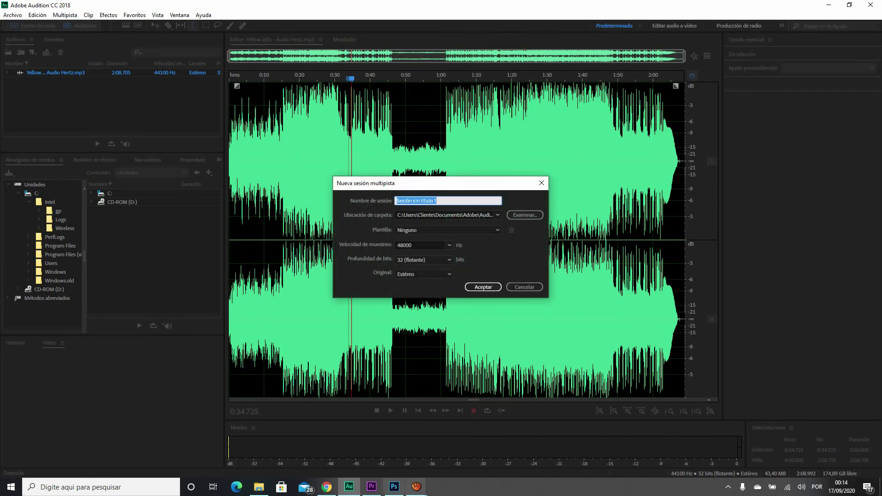
{"action": "mouse_move", "coordinate": [369, 482]}
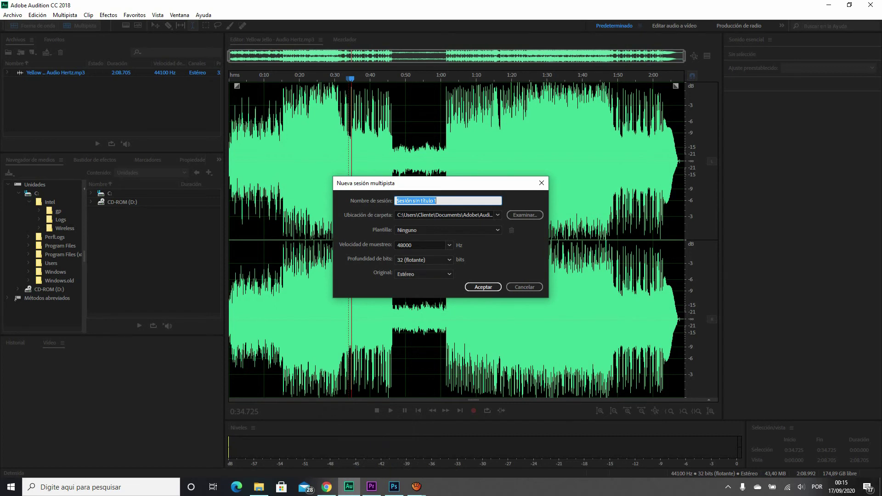
{"action": "key", "text": "Return"}
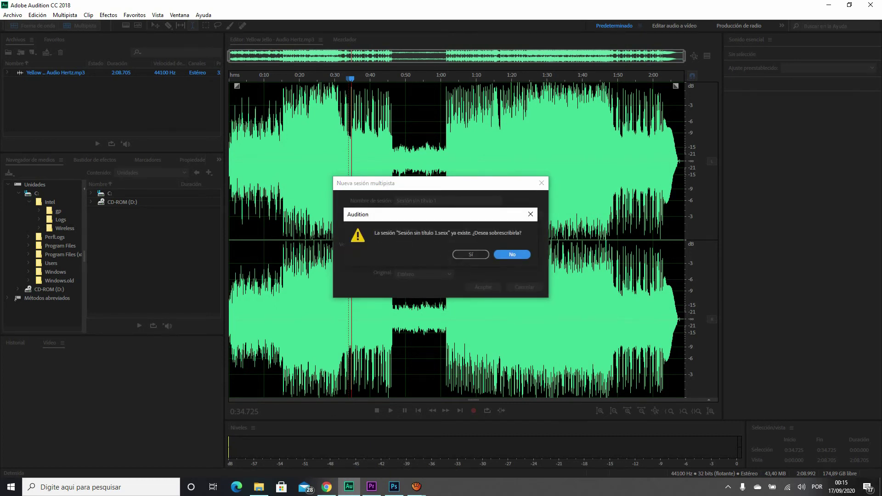
{"action": "left_click", "coordinate": [470, 254]}
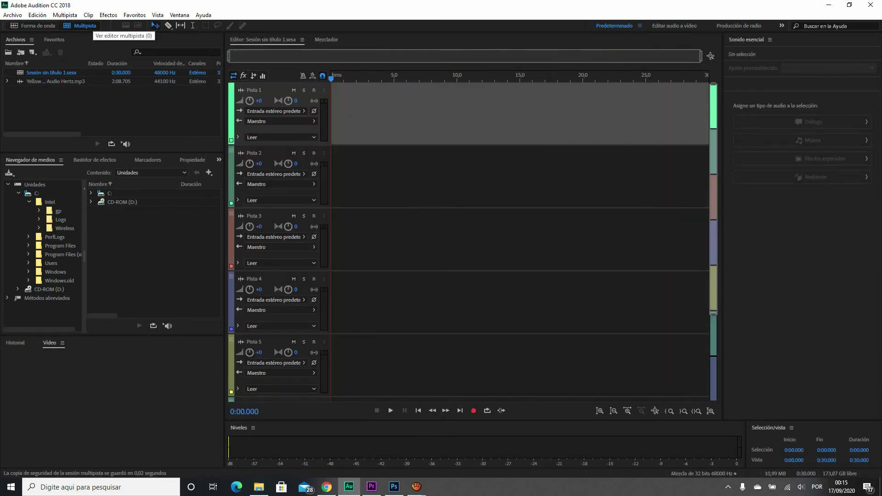
- Import the 1812 Overture and Danzon De Pasion MP3 files from Downloads and dismiss the audio hardware warning
{"action": "key", "text": "ctrl+i"}
{"action": "left_click", "coordinate": [157, 119]}
{"action": "left_click", "coordinate": [157, 99], "text": "ctrl"}
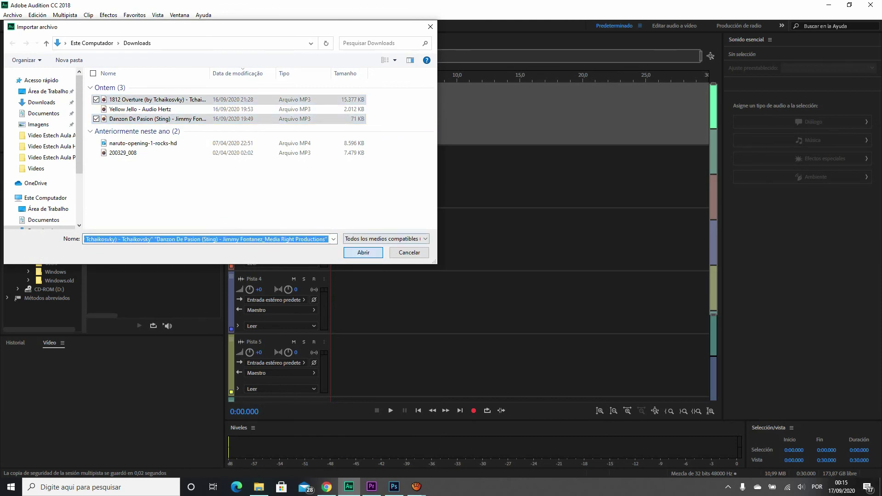
{"action": "key", "text": "Return"}
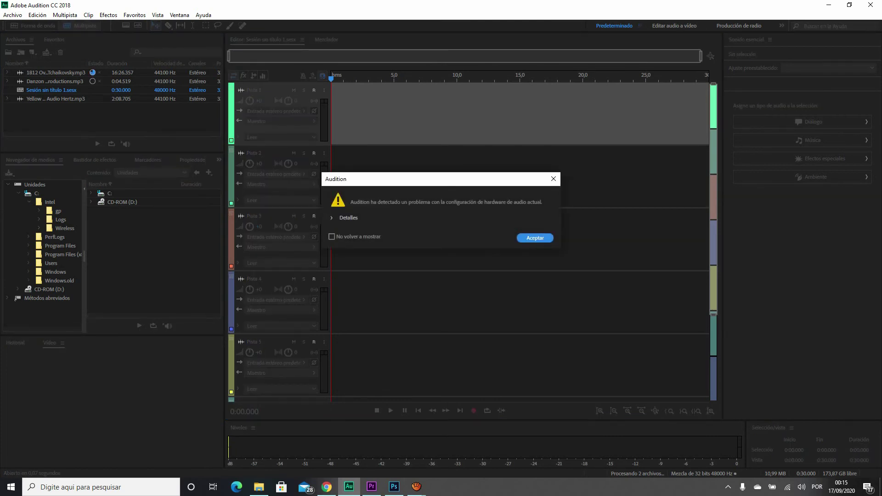
{"action": "key", "text": "Return"}
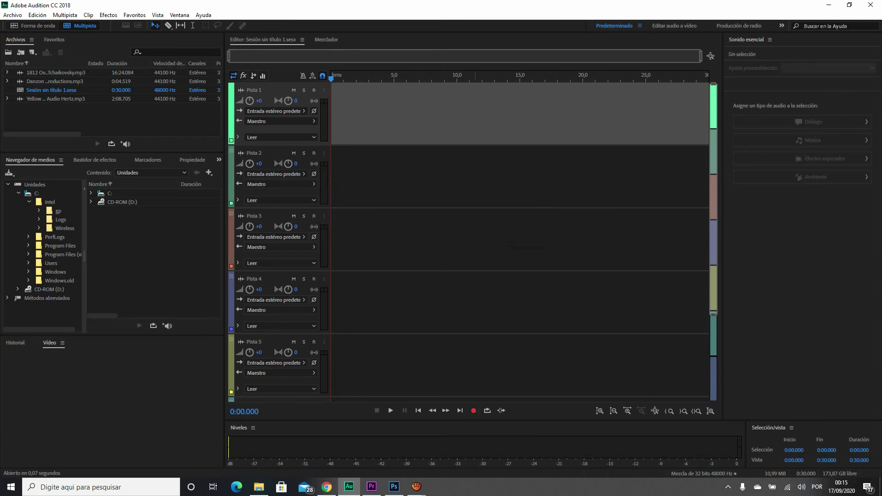
- Try preparing Pista 4 and Pista 1 for recording in the multitrack session
{"action": "left_click", "coordinate": [413, 177]}
{"action": "left_click", "coordinate": [413, 115]}
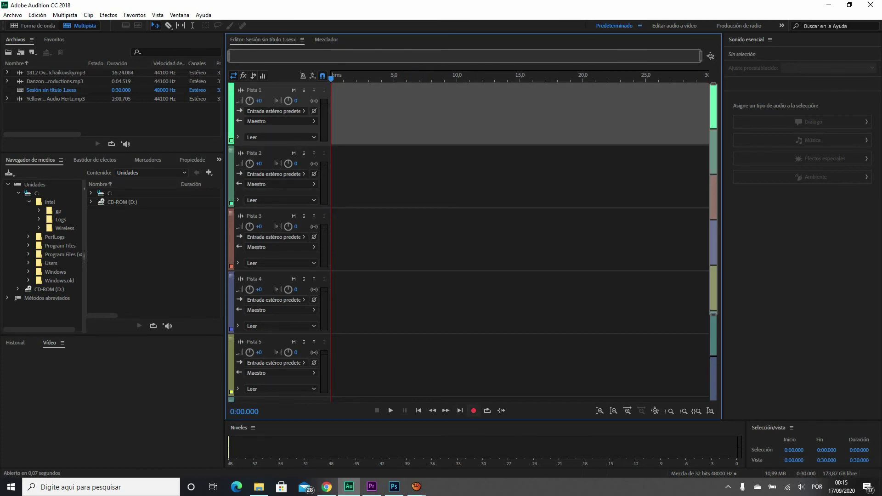
{"action": "left_click", "coordinate": [443, 302]}
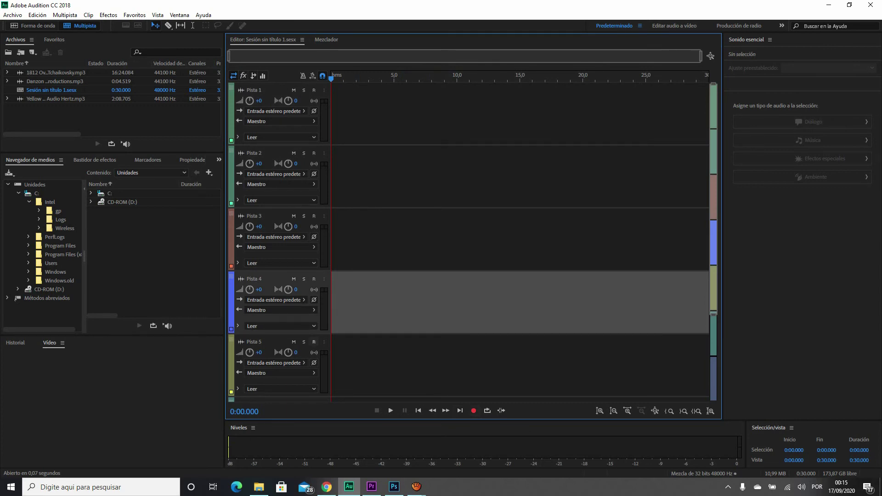
{"action": "left_click", "coordinate": [313, 279]}
{"action": "left_click", "coordinate": [474, 411]}
{"action": "left_click", "coordinate": [534, 237]}
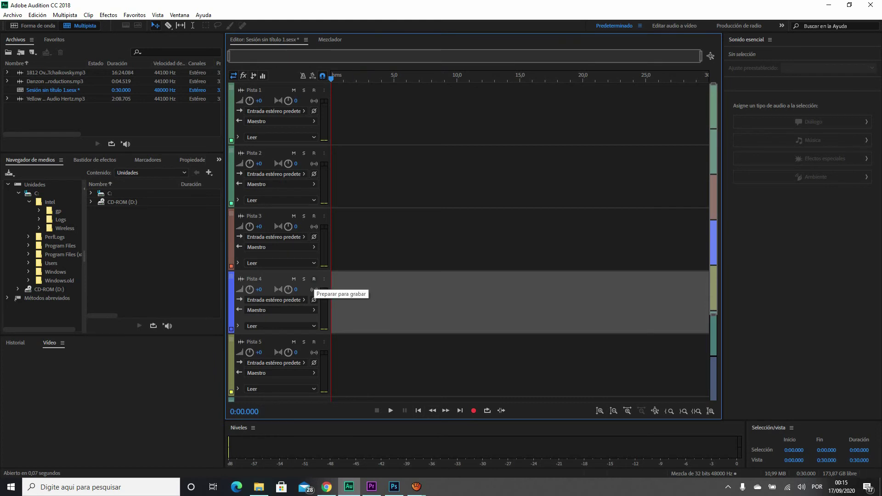
{"action": "left_click", "coordinate": [314, 90]}
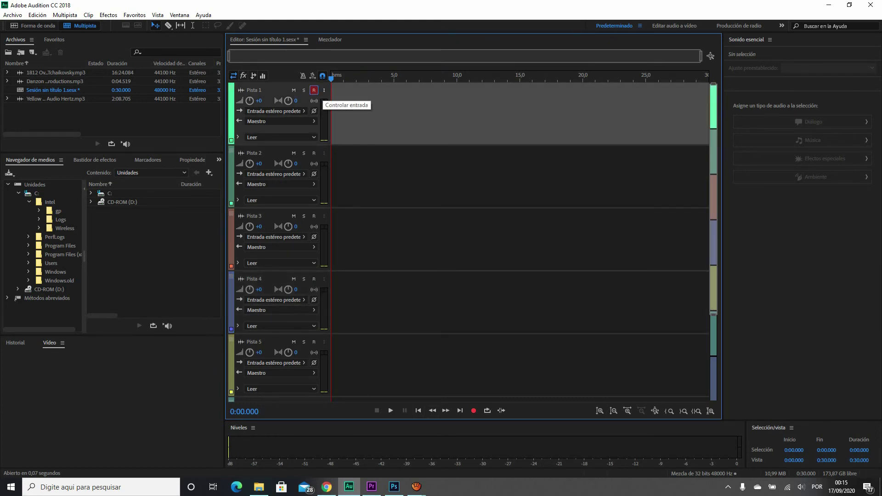
{"action": "left_click", "coordinate": [334, 90]}
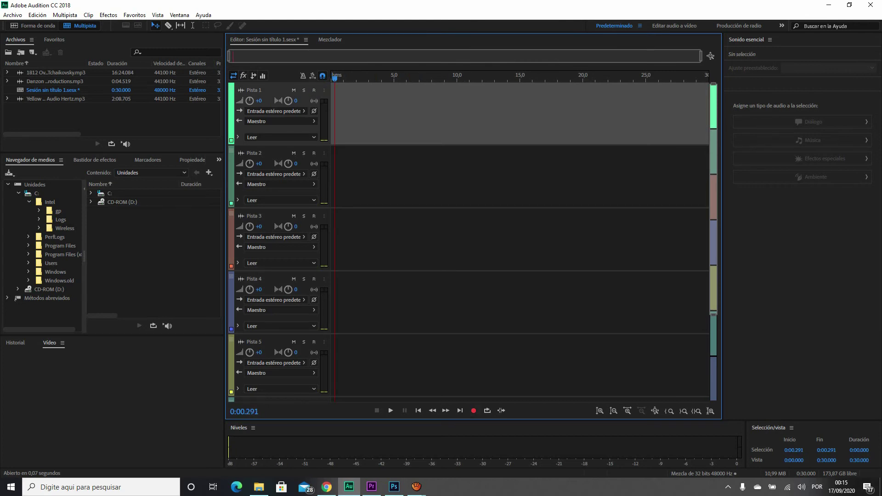
- Switch to Premiere Pro, view the Yellow Jello clip's waveform in the Source monitor, and examine the sequence's audio track layout
{"action": "left_click", "coordinate": [371, 486]}
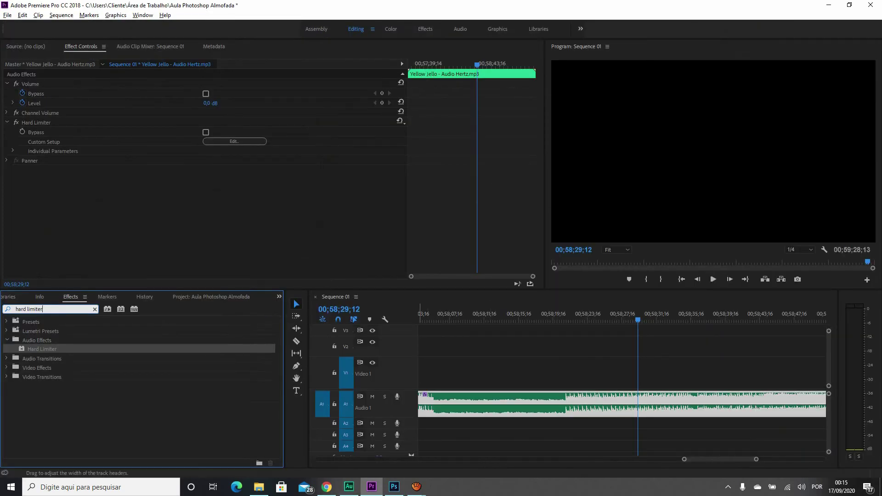
{"action": "left_click", "coordinate": [467, 405]}
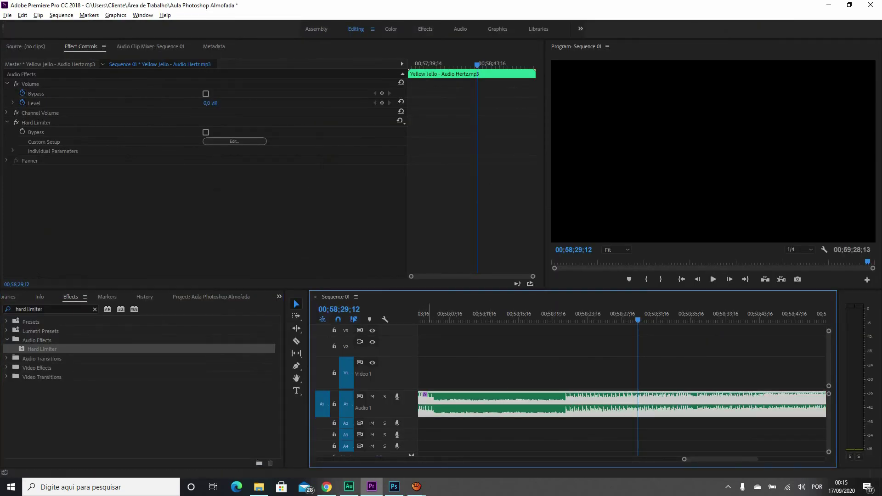
{"action": "double_click", "coordinate": [522, 404]}
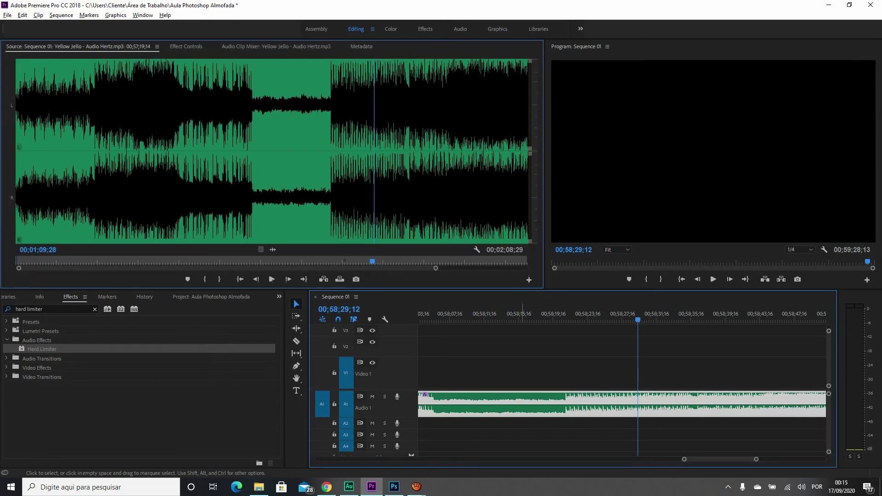
{"action": "left_click", "coordinate": [524, 368]}
{"action": "scroll", "coordinate": [524, 367], "scroll_direction": "down", "scroll_amount": 5}
{"action": "scroll", "coordinate": [376, 404], "scroll_direction": "down", "scroll_amount": 3}
{"action": "scroll", "coordinate": [622, 390], "scroll_direction": "down", "scroll_amount": 6}
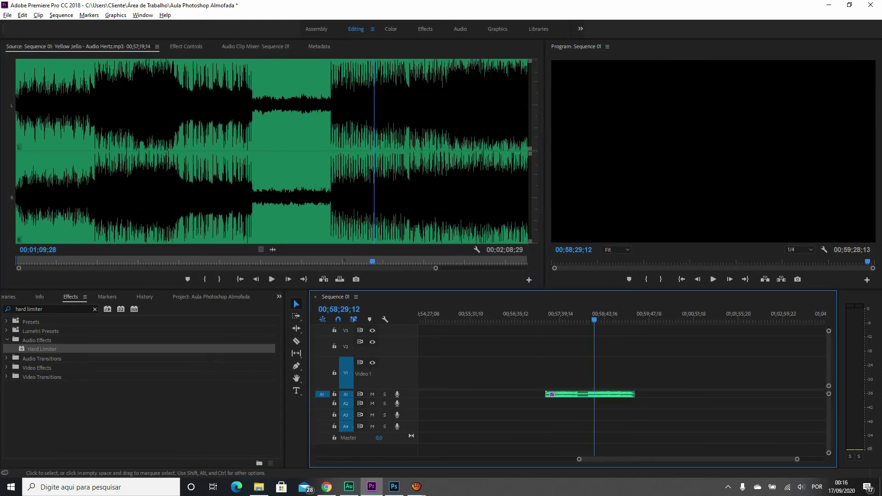
{"action": "scroll", "coordinate": [622, 391], "scroll_direction": "up", "scroll_amount": 2}
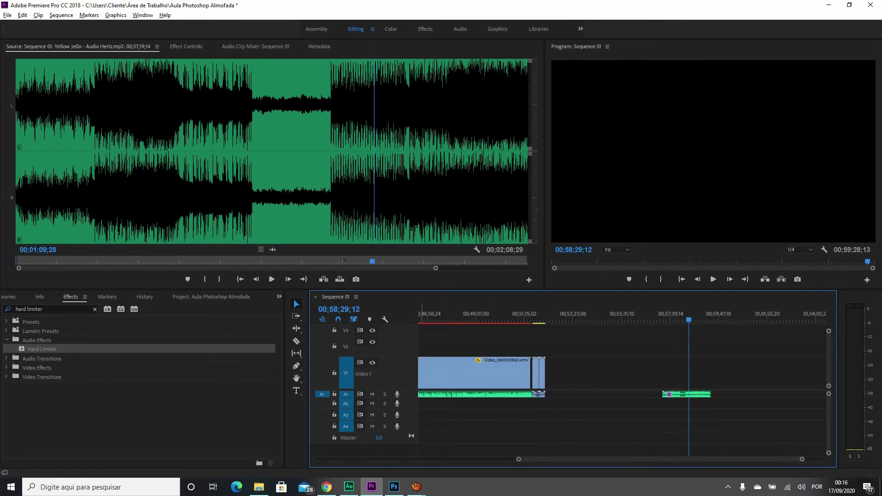
{"action": "key", "text": "alt+equal"}
- Switch back to Adobe Audition and check the recording's elapsed time in aTube Catcher
{"action": "left_click", "coordinate": [349, 486]}
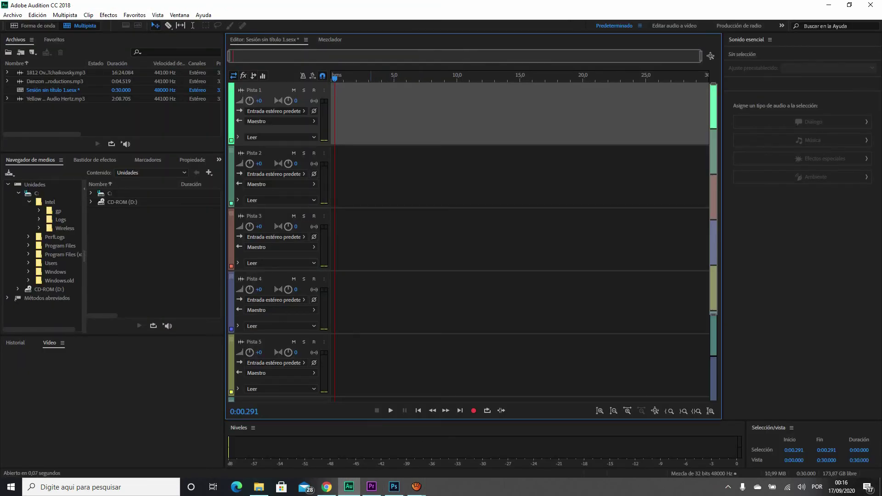
{"action": "mouse_move", "coordinate": [416, 487]}
{"action": "left_click", "coordinate": [371, 446]}
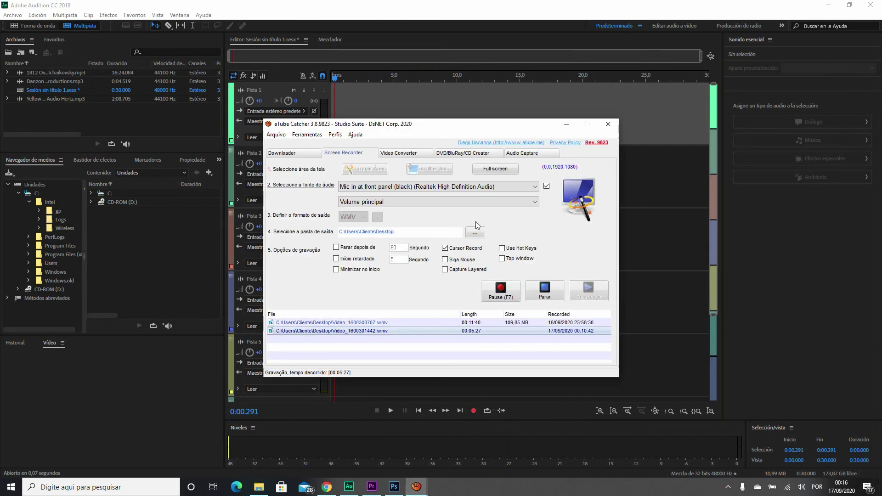
{"action": "left_click", "coordinate": [635, 201]}
{"action": "left_click", "coordinate": [636, 114]}
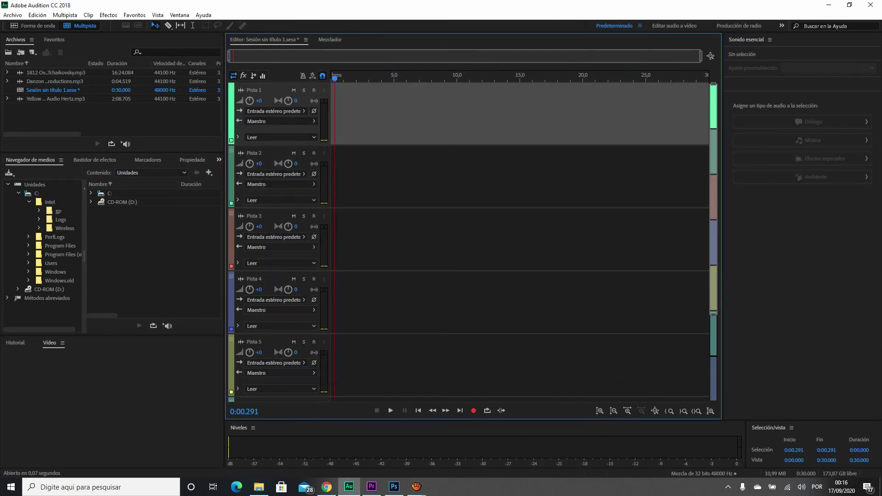
- Place Danzon De Pasion near the start of Pista 1, accepting the sample-rate conversion, and its 48000 copy on Pista 2 at about 4 seconds
{"action": "left_click_drag", "start_coordinate": [55, 81], "coordinate": [349, 110]}
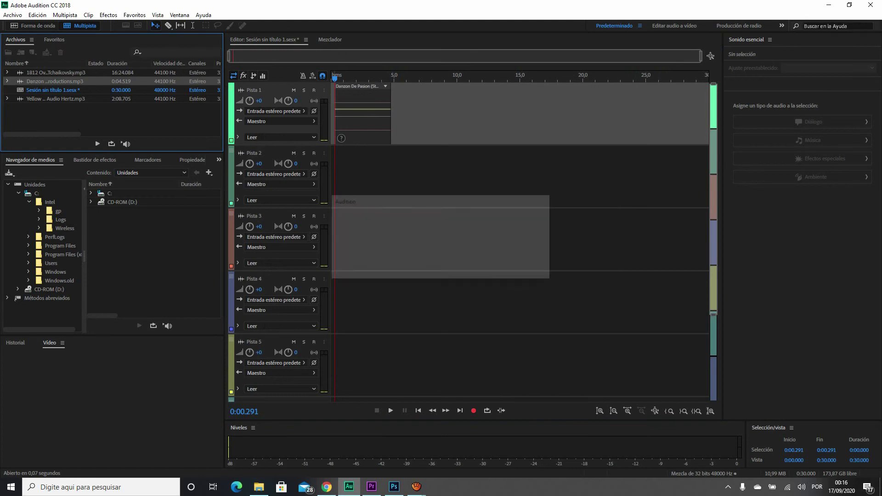
{"action": "left_click", "coordinate": [488, 269]}
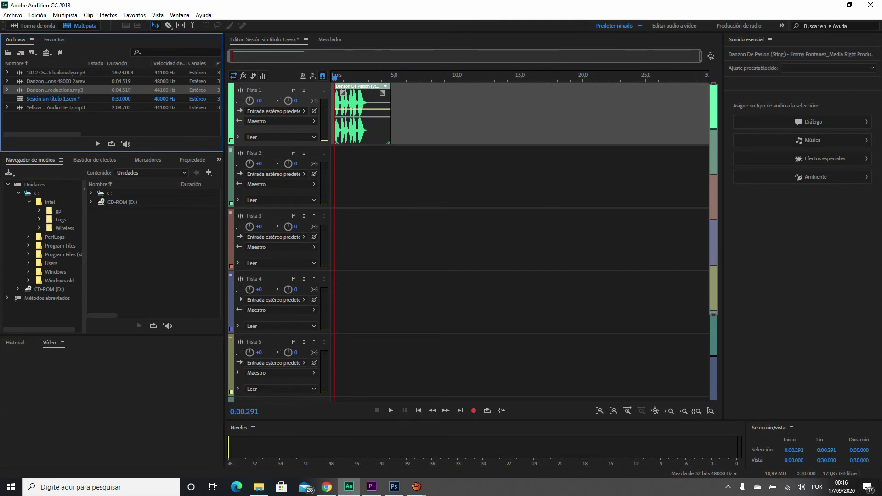
{"action": "left_click_drag", "start_coordinate": [55, 81], "coordinate": [384, 177]}
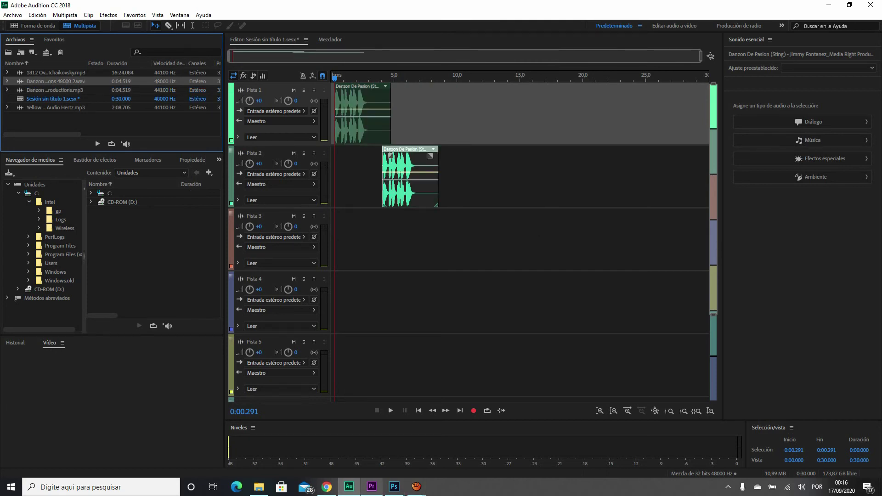
- Switch to Premiere Pro and show the Aula Photoshop Almofada project's media files for comparison
{"action": "left_click", "coordinate": [372, 486]}
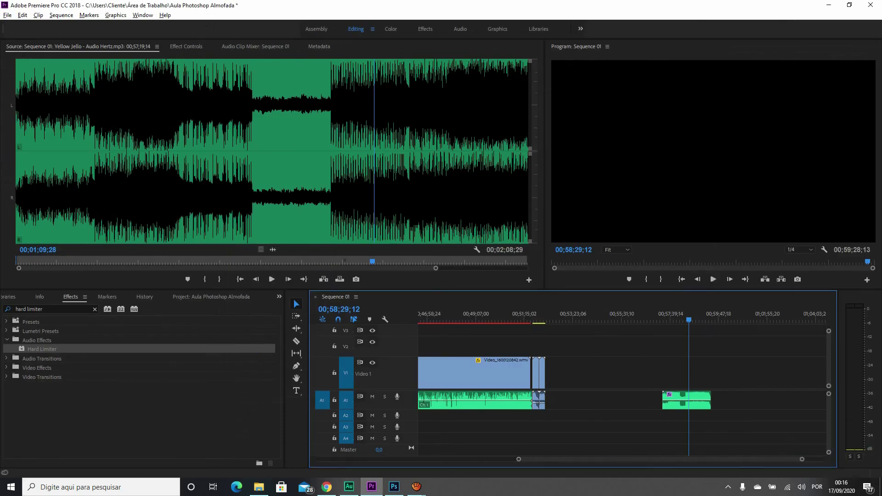
{"action": "left_click", "coordinate": [279, 296]}
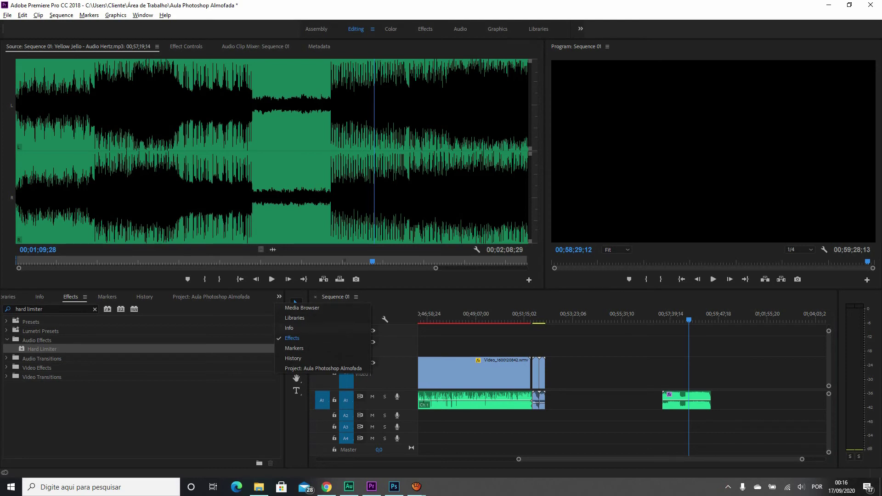
{"action": "left_click", "coordinate": [323, 368]}
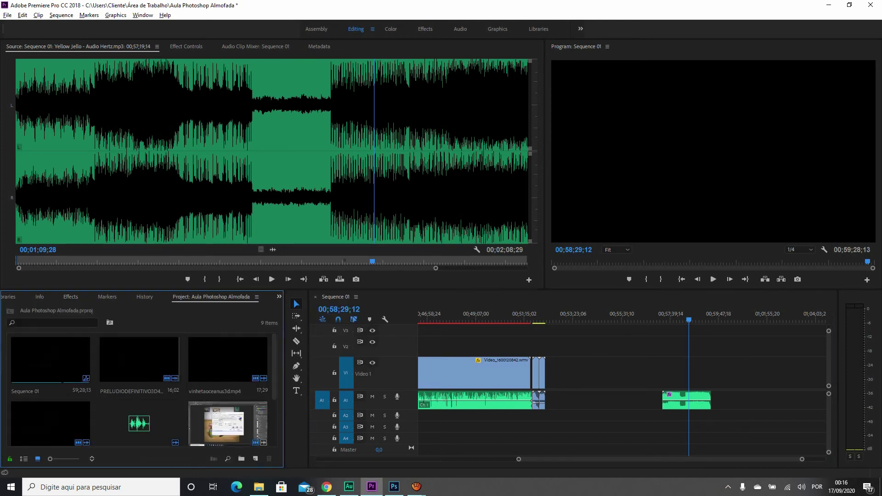
- Return to Audition and place Yellow Jello on Pista 1 at about 9 seconds, accepting the conversion to the session's sample rate
{"action": "left_click", "coordinate": [348, 486]}
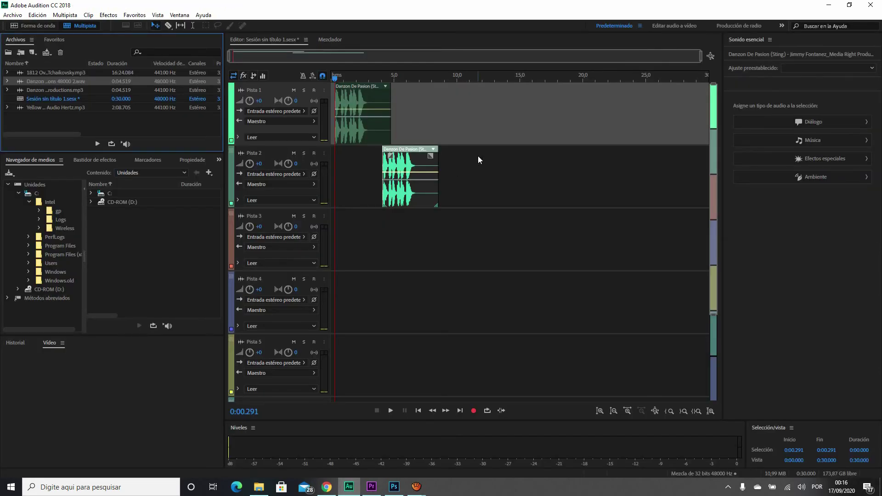
{"action": "left_click_drag", "start_coordinate": [55, 108], "coordinate": [443, 114]}
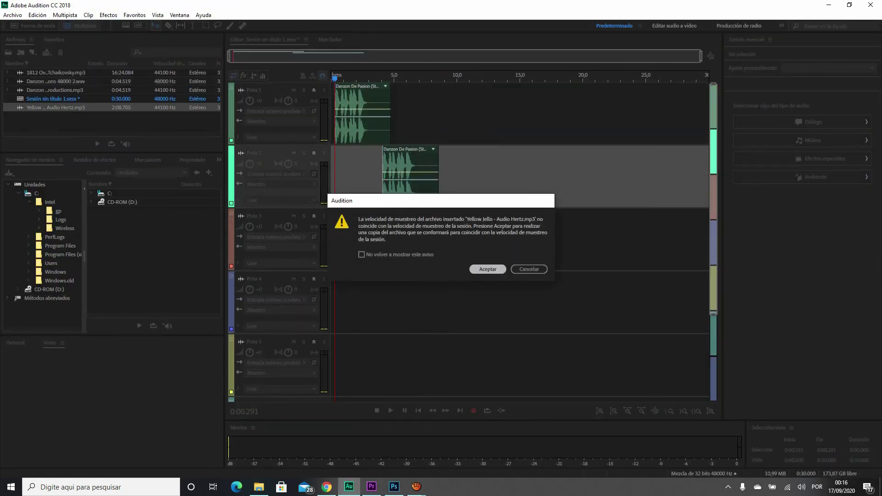
{"action": "left_click", "coordinate": [493, 269]}
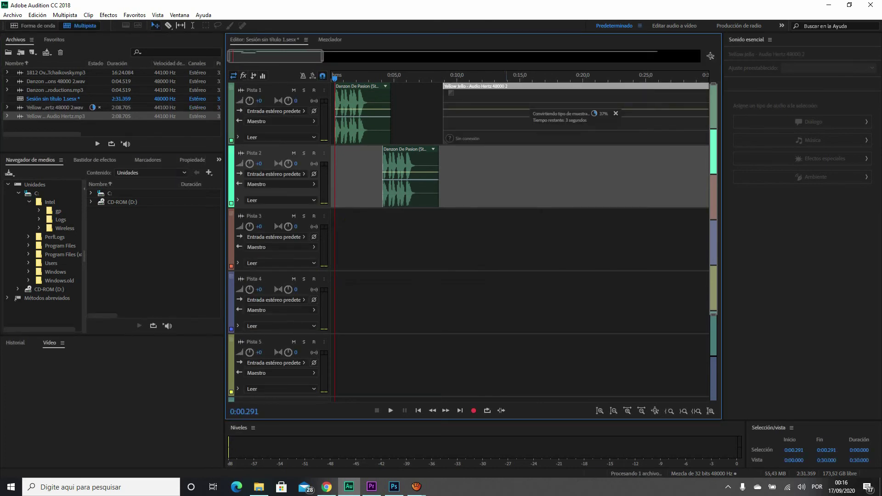
{"action": "mouse_move", "coordinate": [491, 109]}
{"action": "left_mouse_down"}
{"action": "mouse_move", "coordinate": [490, 119]}
{"action": "mouse_move", "coordinate": [473, 111]}
{"action": "left_mouse_up"}
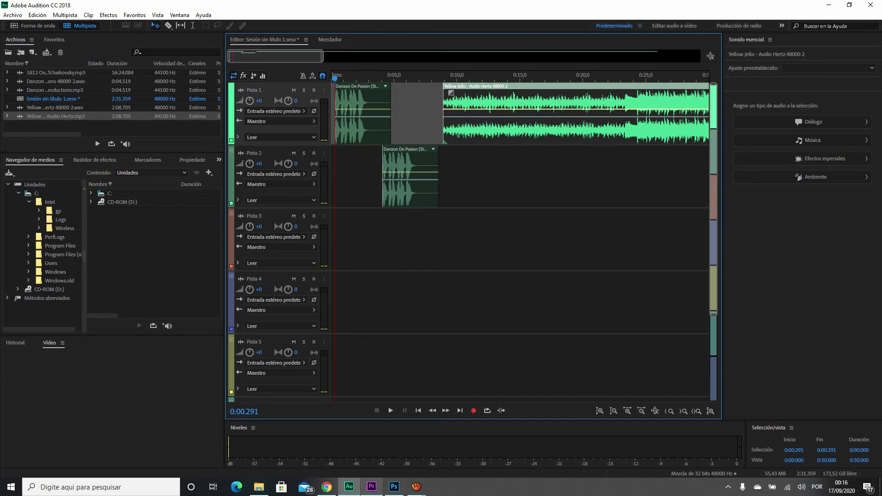
- After a brief look at Premiere Pro, move Audition's Yellow Jello clip to about 3 seconds on Pista 1, crossfading it with Danzon De Pasion
{"action": "left_click", "coordinate": [372, 486]}
{"action": "mouse_move", "coordinate": [511, 401]}
{"action": "left_mouse_down"}
{"action": "mouse_move", "coordinate": [511, 411]}
{"action": "mouse_move", "coordinate": [511, 403]}
{"action": "left_mouse_up"}
{"action": "left_click", "coordinate": [348, 486]}
{"action": "left_click_drag", "start_coordinate": [481, 114], "coordinate": [404, 85]}
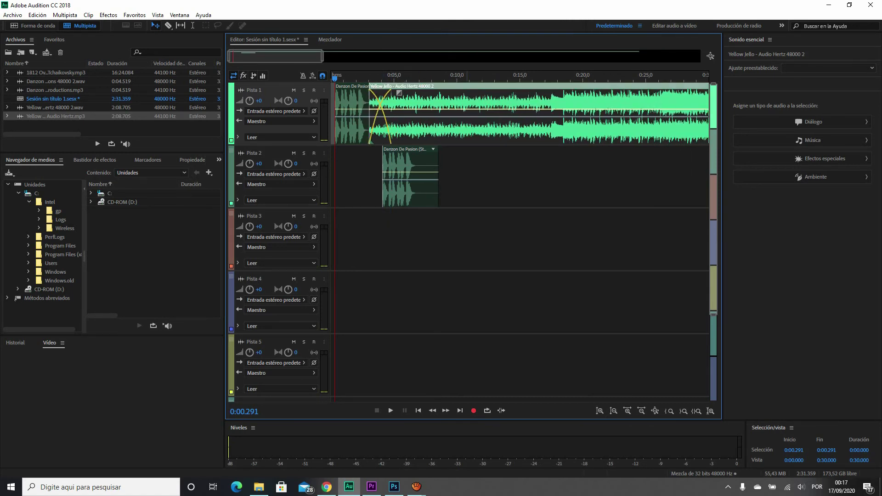
- Split the Yellow Jello clip on Pista 1 at 0:12.430 and 0:19.319, and delete the section between the cuts
{"action": "left_click", "coordinate": [475, 75]}
{"action": "key", "text": "space"}
{"action": "key", "text": "space"}
{"action": "key", "text": "ctrl+k"}
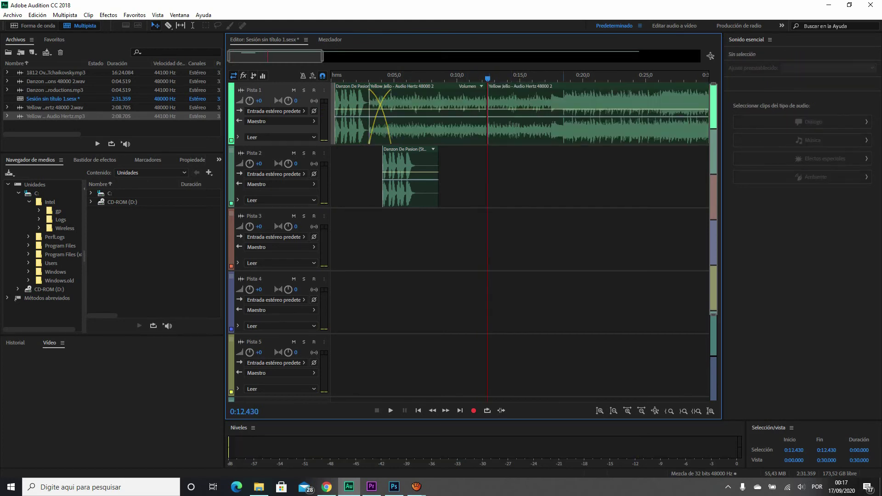
{"action": "left_click", "coordinate": [574, 75]}
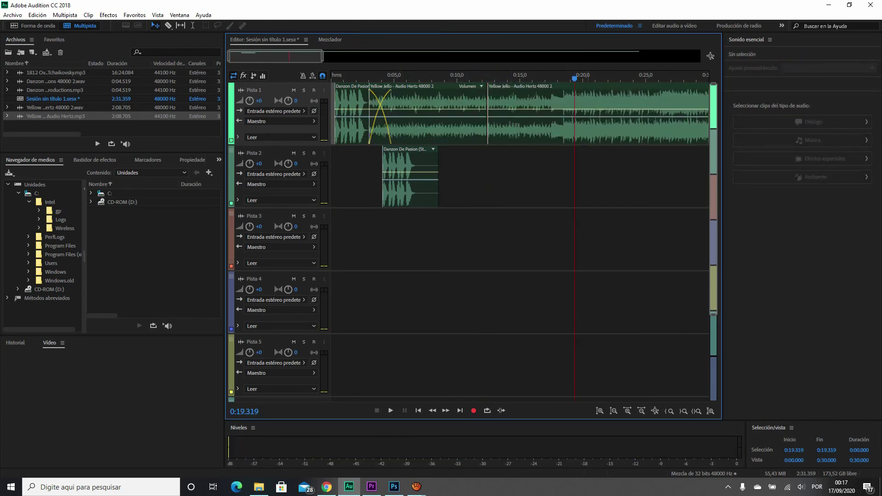
{"action": "left_click", "coordinate": [517, 98]}
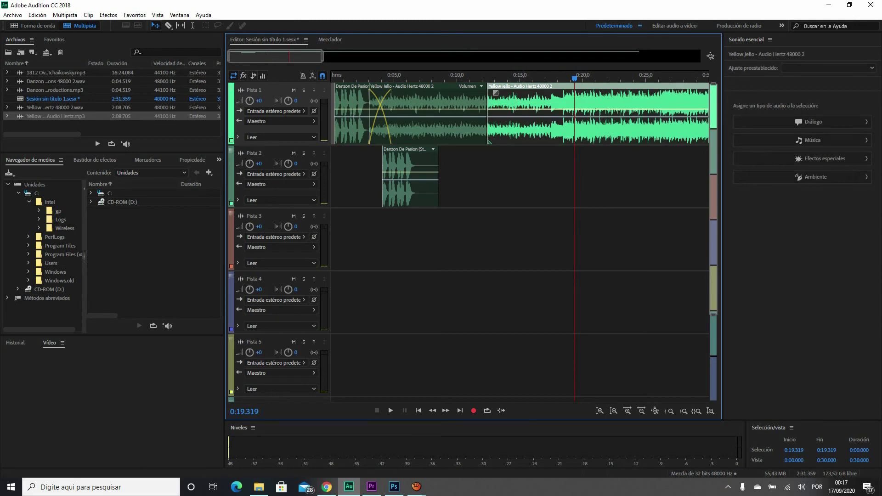
{"action": "key", "text": "ctrl+k"}
{"action": "key", "text": "Delete"}
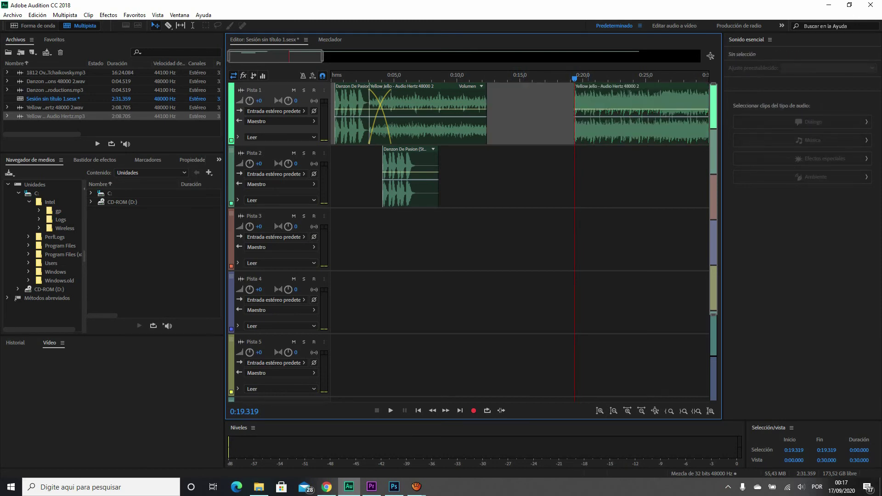
- Close the gap on Pista 1 by moving the second Yellow Jello section against the end of the first at 0:12.430
{"action": "left_click_drag", "start_coordinate": [574, 110], "coordinate": [487, 115]}
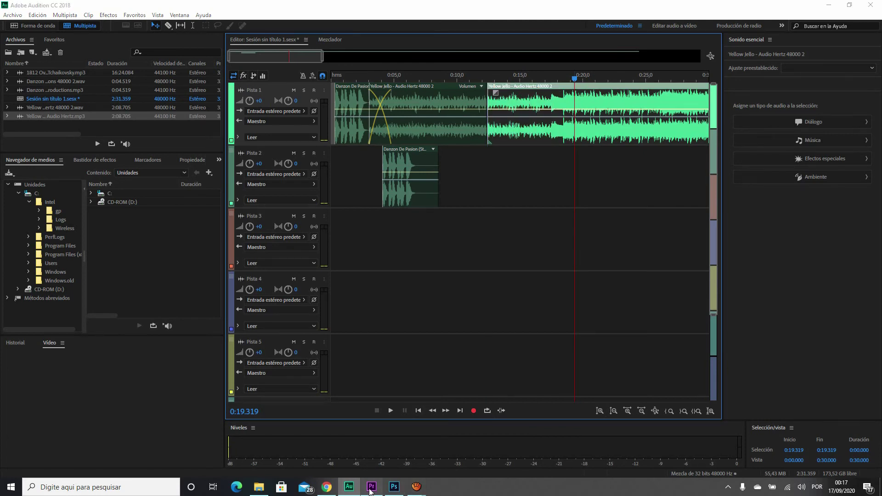
- In Premiere Pro, split the sequence's clips at 00;48;03;25, move the later part away, and extend the earlier video clip's end into the gap
{"action": "left_click", "coordinate": [372, 486]}
{"action": "left_click", "coordinate": [452, 320]}
{"action": "left_click_drag", "start_coordinate": [509, 335], "coordinate": [601, 426]}
{"action": "left_click_drag", "start_coordinate": [490, 347], "coordinate": [517, 398]}
{"action": "key", "text": "ctrl+k"}
{"action": "left_click_drag", "start_coordinate": [476, 342], "coordinate": [582, 407]}
{"action": "left_click_drag", "start_coordinate": [489, 374], "coordinate": [570, 374]}
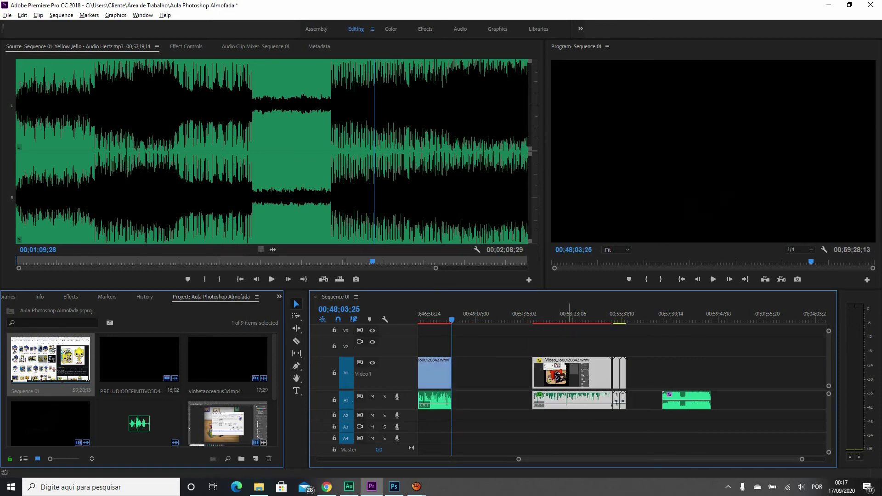
{"action": "left_click_drag", "start_coordinate": [449, 378], "coordinate": [508, 377]}
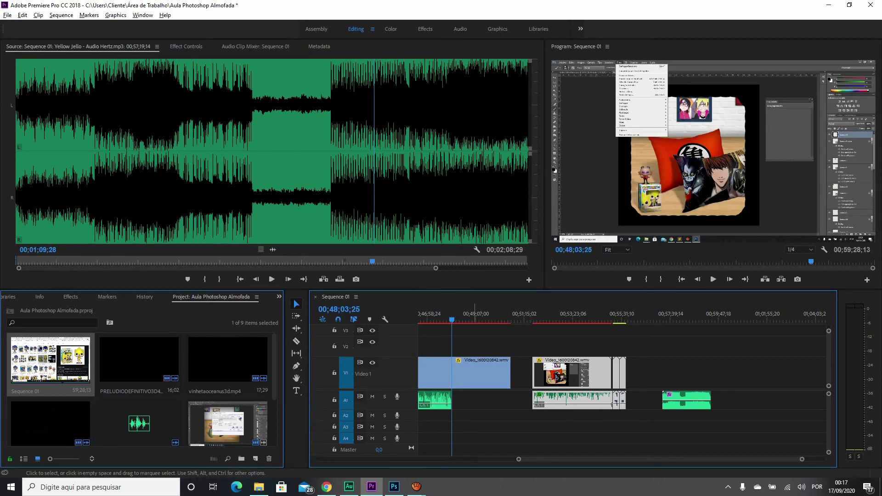
- Return to Audition and set Pista 1's volume to -1,8 and its pan to R2.5
{"action": "left_click", "coordinate": [349, 487]}
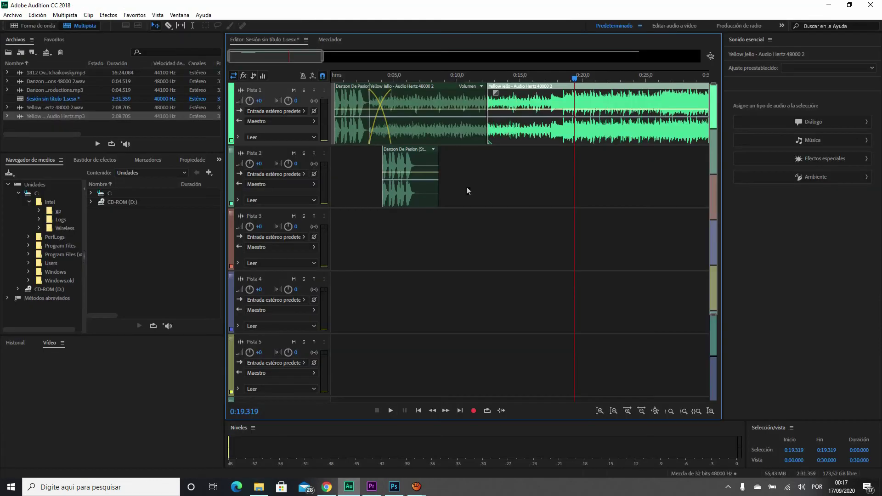
{"action": "left_click", "coordinate": [466, 191]}
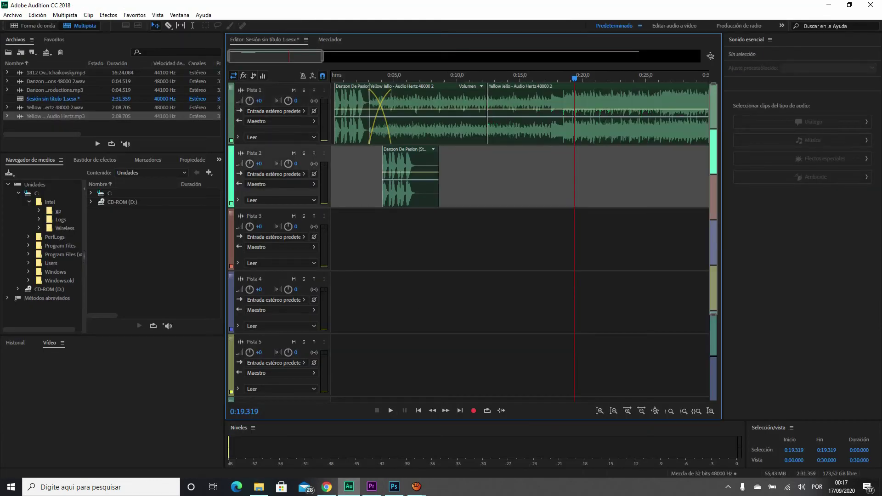
{"action": "left_click", "coordinate": [250, 101]}
{"action": "left_click_drag", "start_coordinate": [259, 100], "coordinate": [290, 101]}
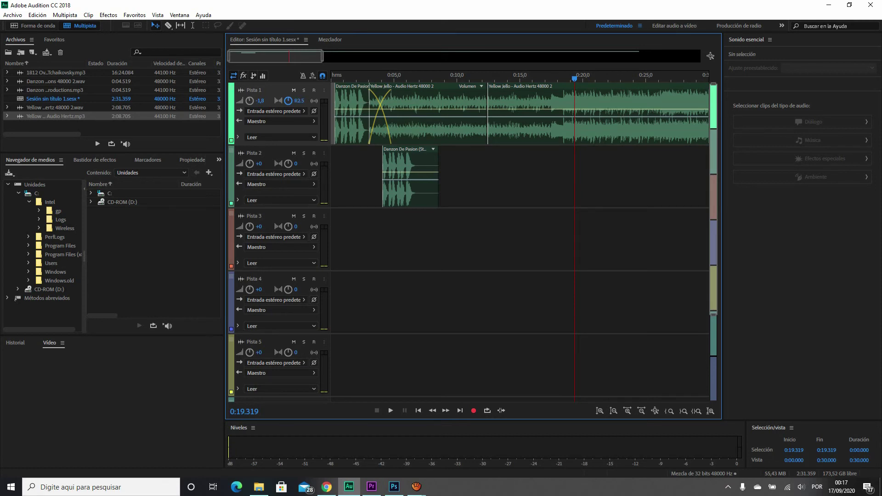
- Demonstrate muting and unmuting Pista 1 and Pista 2, and put Pista 1 in solo
{"action": "left_click", "coordinate": [293, 90]}
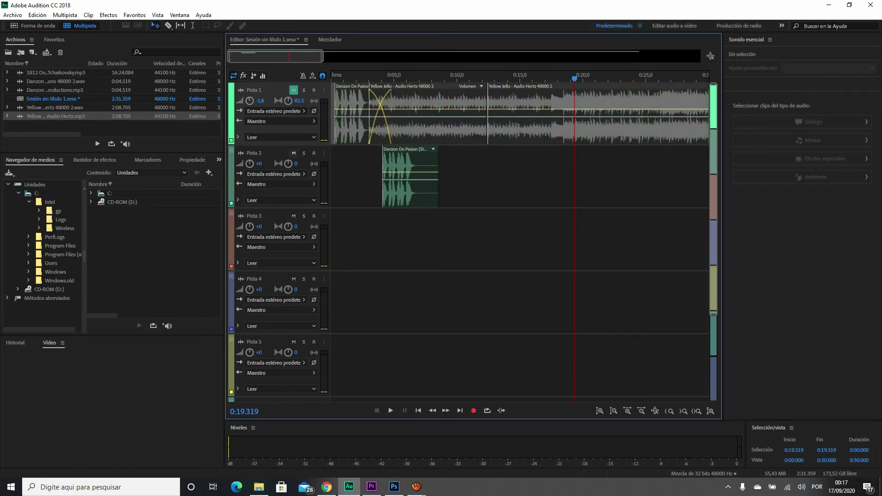
{"action": "left_click", "coordinate": [293, 153]}
{"action": "left_click", "coordinate": [294, 153]}
{"action": "left_click", "coordinate": [293, 91]}
{"action": "left_click", "coordinate": [304, 90]}
{"action": "left_click", "coordinate": [304, 90]}
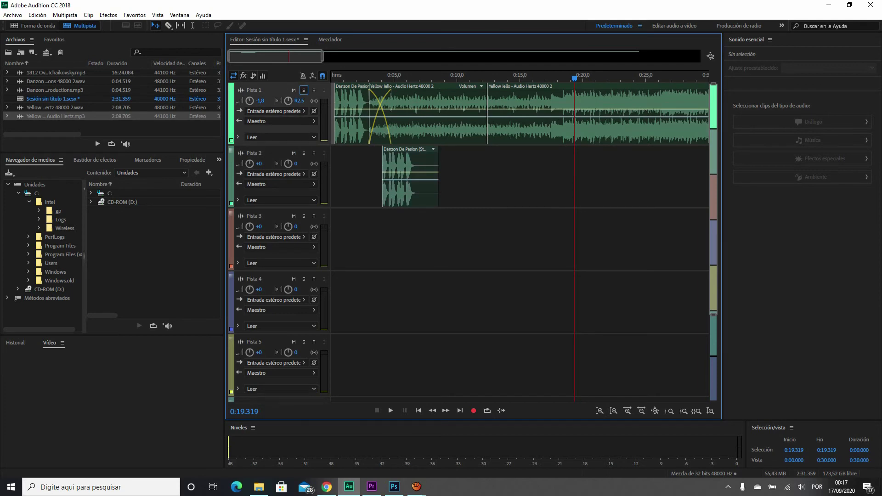
- Play the soloed Pista 1 from 0:19.319 in short passages, and take a brief look at Premiere Pro
{"action": "key", "text": "space"}
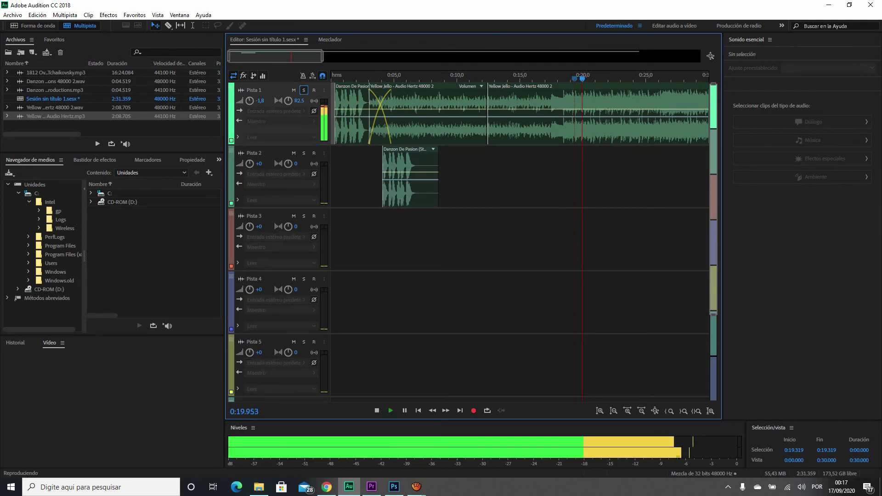
{"action": "key", "text": "space"}
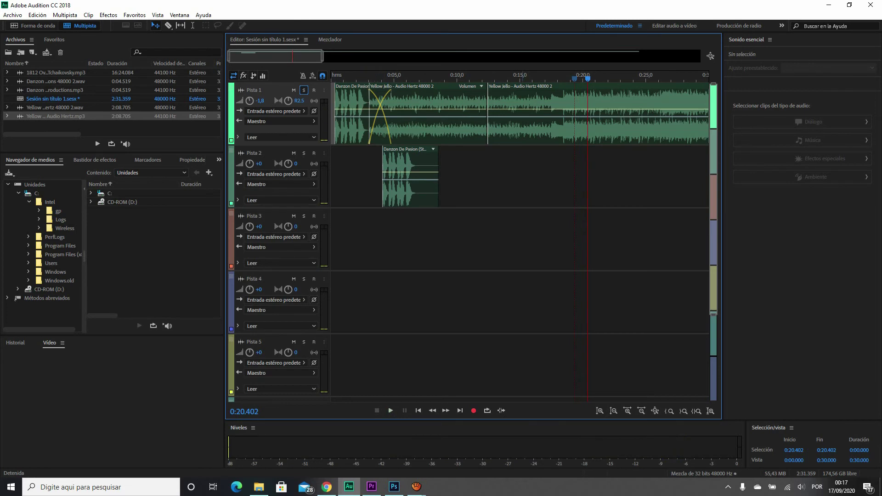
{"action": "key", "text": "space"}
{"action": "key", "text": "space"}
{"action": "key", "text": "space"}
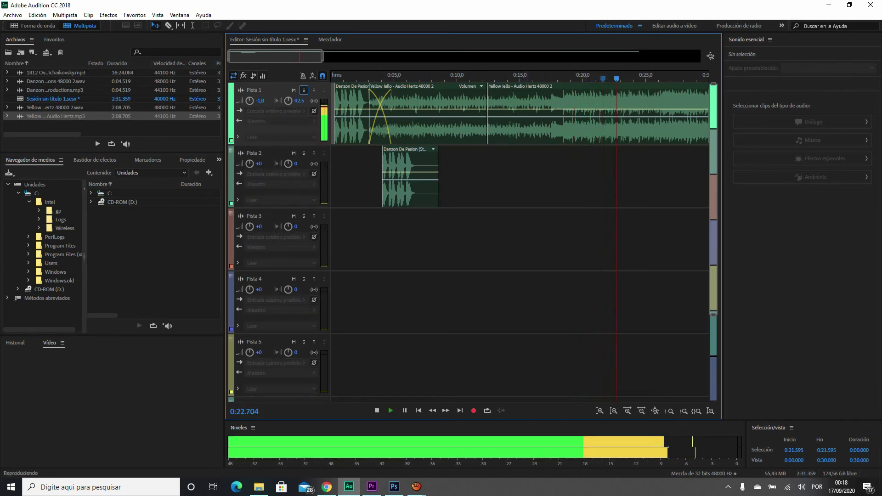
{"action": "key", "text": "space"}
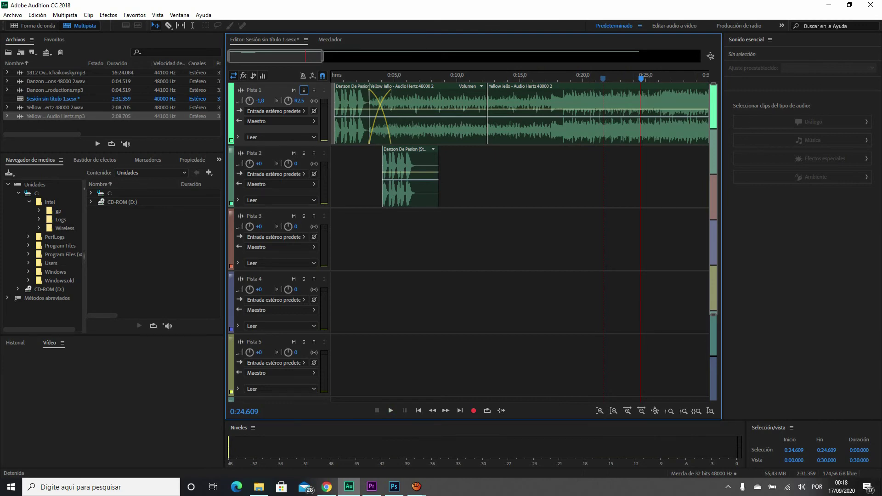
{"action": "key", "text": "space"}
{"action": "key", "text": "space"}
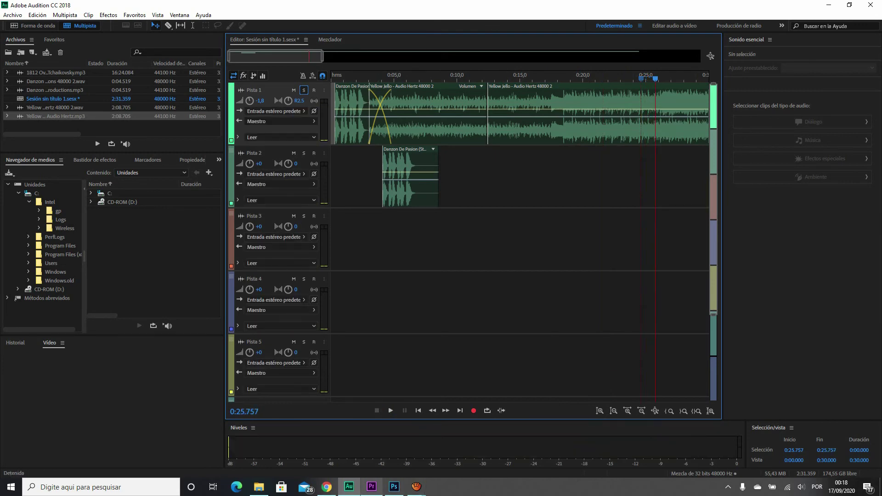
{"action": "key", "text": "alt+Tab"}
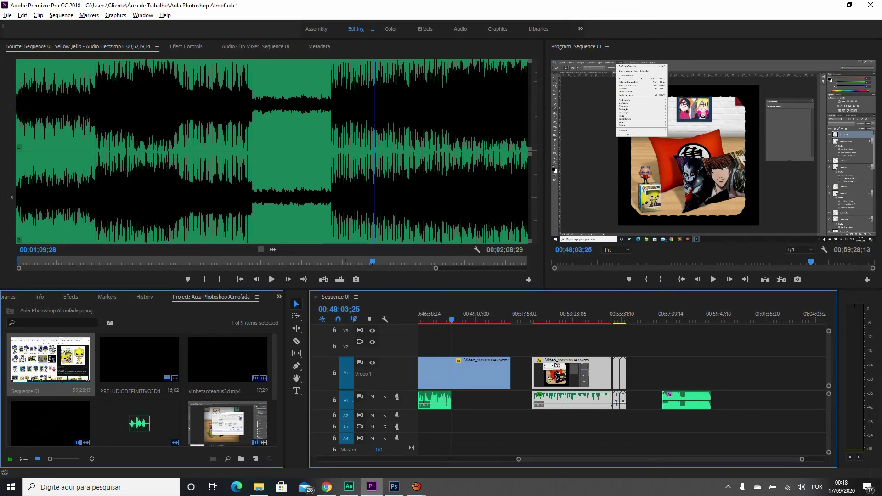
{"action": "key", "text": "alt+Tab"}
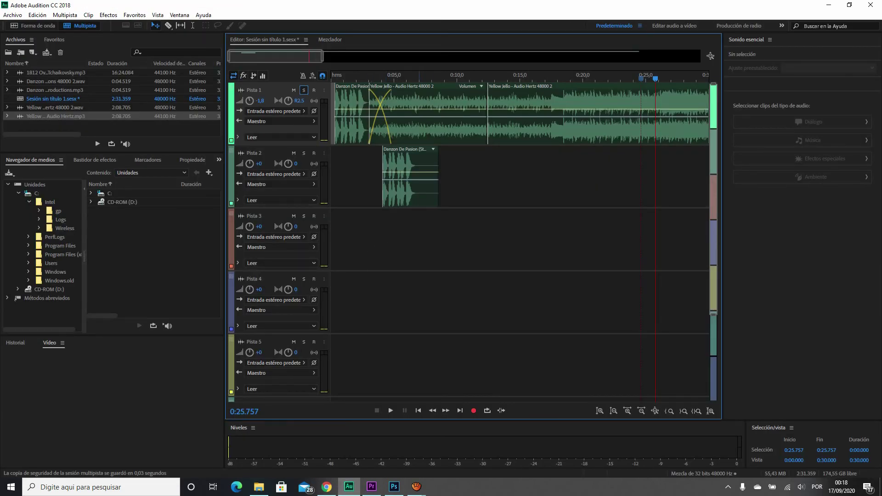
- Move Danzon De Pasion to Pista 1 at about 6 seconds, and the second Yellow Jello section to Pista 2 at about 3 seconds with a fade-in
{"action": "left_click_drag", "start_coordinate": [419, 161], "coordinate": [445, 97]}
{"action": "left_click", "coordinate": [544, 102]}
{"action": "left_click_drag", "start_coordinate": [579, 102], "coordinate": [462, 165]}
{"action": "left_click", "coordinate": [472, 177]}
{"action": "key", "text": "ctrl+z"}
{"action": "key", "text": "ctrl+z"}
{"action": "key", "text": "ctrl+z"}
{"action": "key", "text": "ctrl+z"}
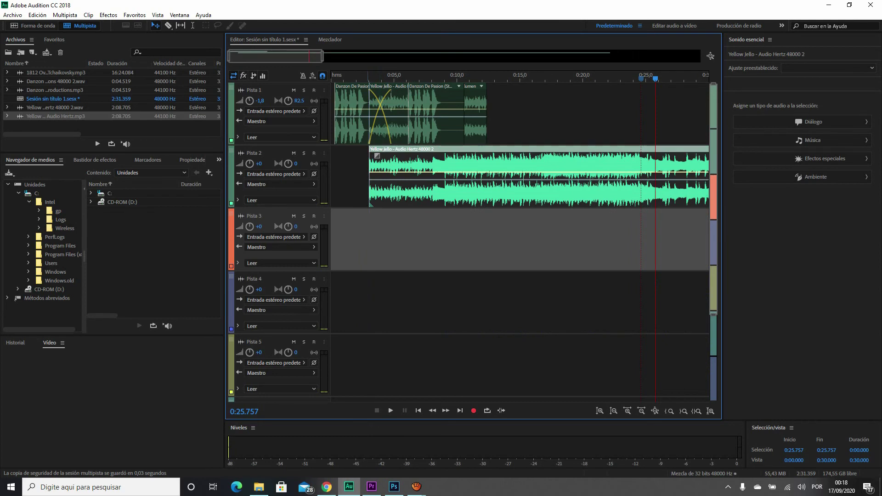
{"action": "mouse_move", "coordinate": [377, 155]}
{"action": "left_mouse_down"}
{"action": "mouse_move", "coordinate": [403, 156]}
{"action": "mouse_move", "coordinate": [393, 156]}
{"action": "left_mouse_up"}
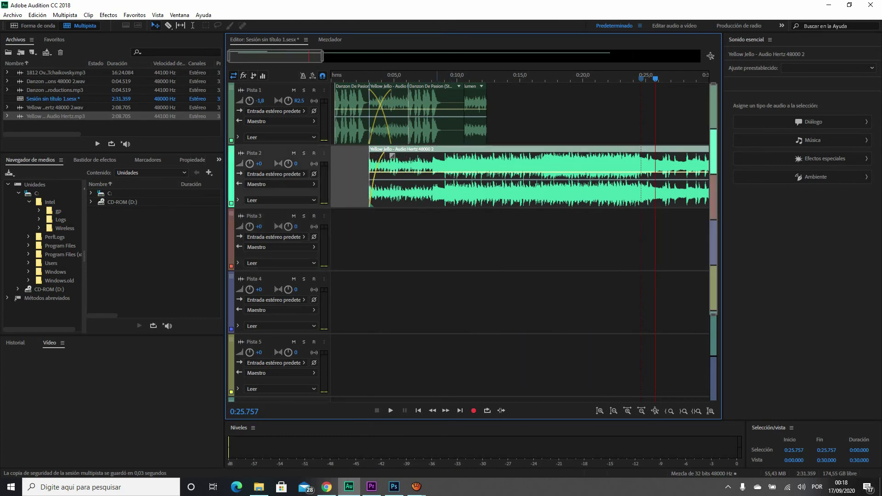
- Open Pista 1's second Danzon De Pasion clip in the waveform editor and highlight the passage from 0:07.961 to 0:08.071
{"action": "left_click", "coordinate": [435, 106]}
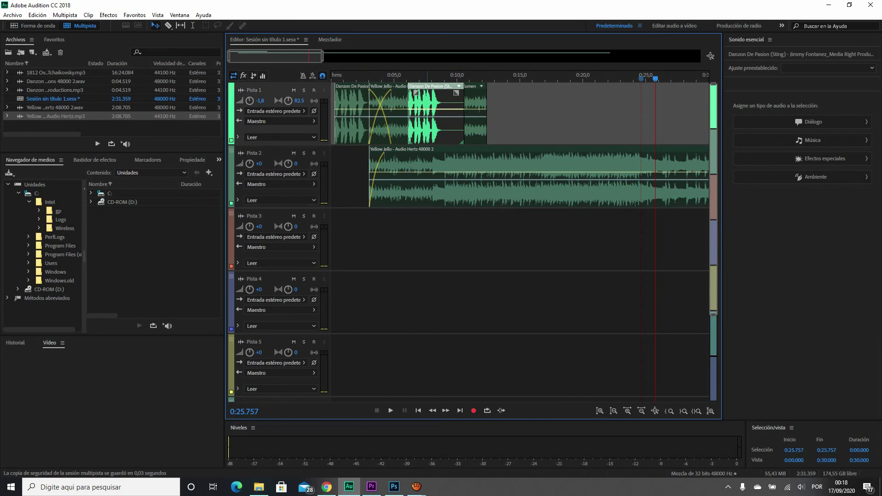
{"action": "double_click", "coordinate": [427, 104]}
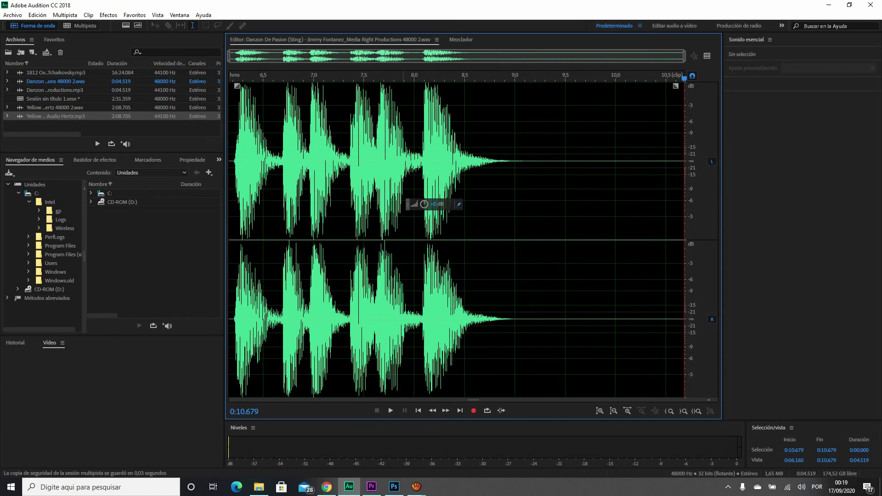
{"action": "left_click_drag", "start_coordinate": [409, 275], "coordinate": [422, 276]}
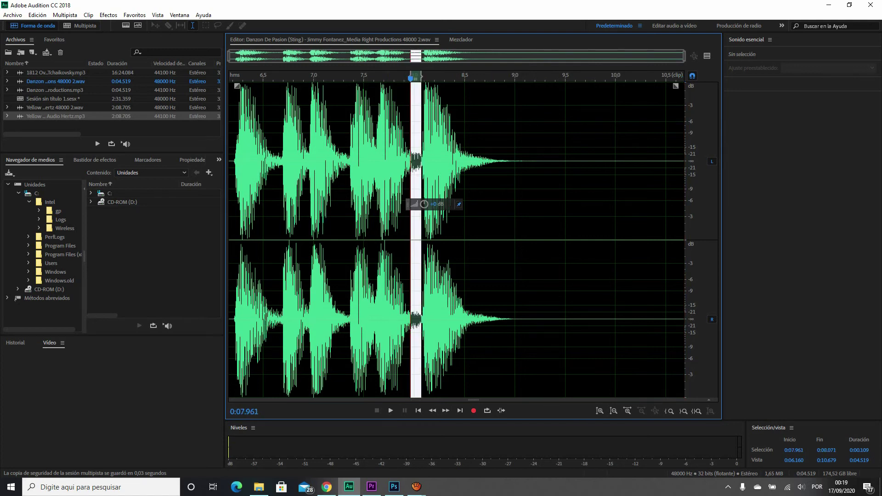
{"action": "left_click", "coordinate": [433, 276]}
- Switch to Photoshop to show the layer options of Camada 1, and return to Audition
{"action": "left_click", "coordinate": [394, 487]}
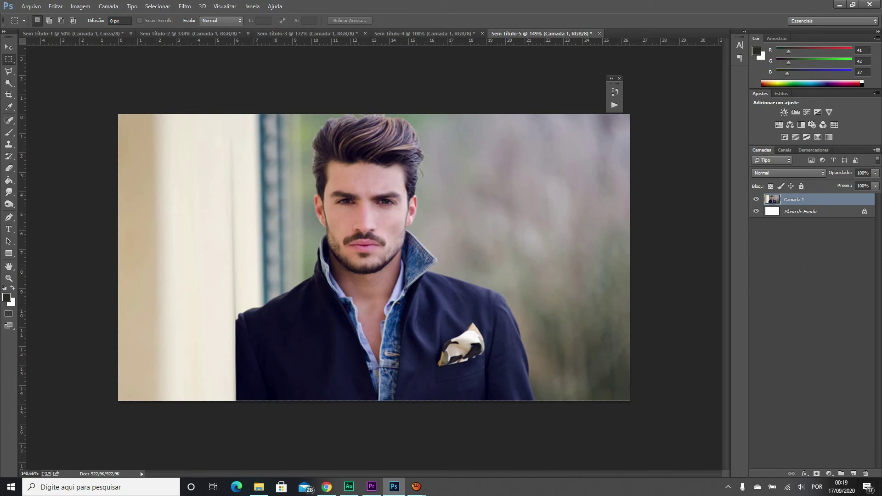
{"action": "right_click", "coordinate": [803, 200]}
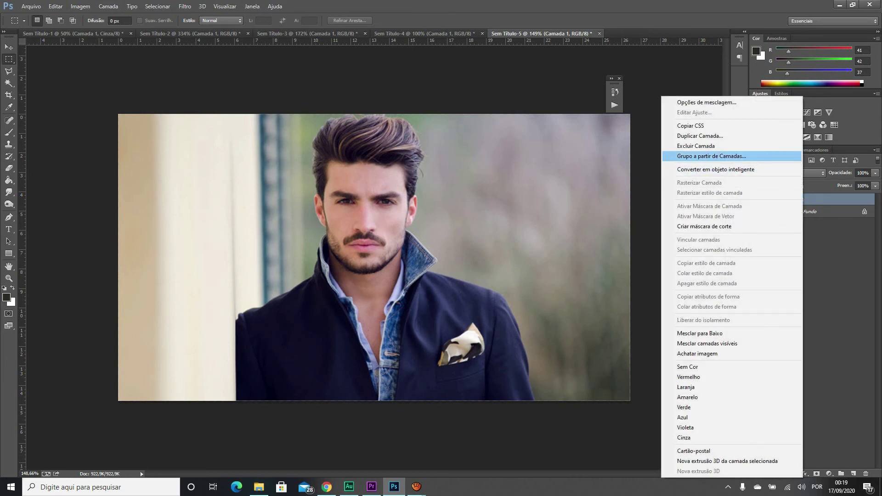
{"action": "left_click", "coordinate": [348, 487]}
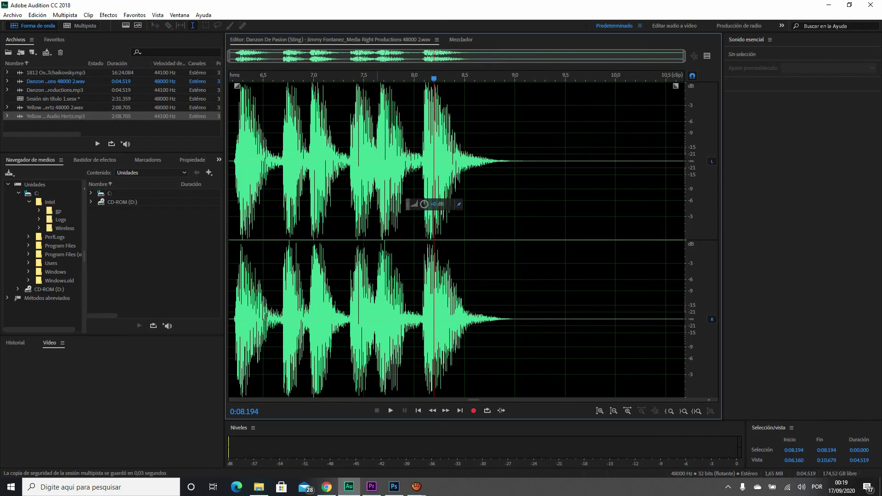
- Examine passages of the Danzon De Pasion waveform and the waveform of Pista 2's Yellow Jello clip, going back to the multitrack view after each
{"action": "left_click_drag", "start_coordinate": [490, 238], "coordinate": [510, 239]}
{"action": "left_click", "coordinate": [363, 239]}
{"action": "left_click_drag", "start_coordinate": [288, 239], "coordinate": [423, 238]}
{"action": "left_click", "coordinate": [363, 319]}
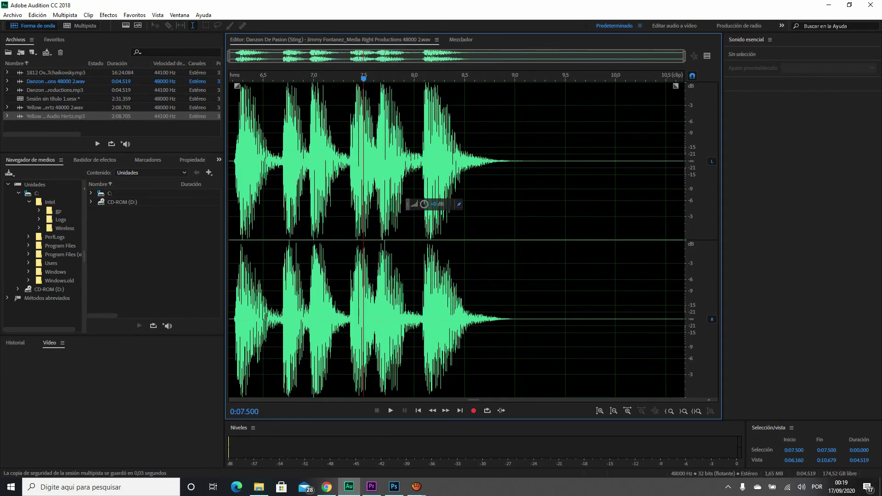
{"action": "left_click", "coordinate": [81, 25]}
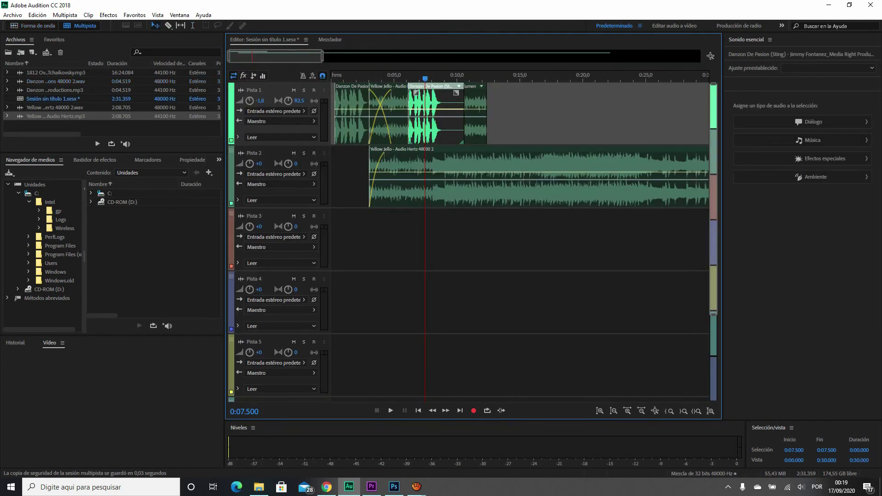
{"action": "double_click", "coordinate": [481, 188]}
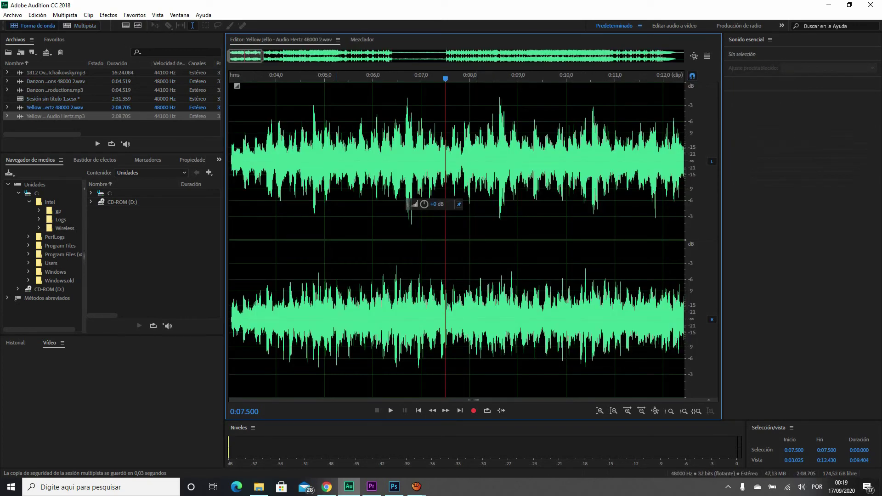
{"action": "left_click", "coordinate": [81, 25]}
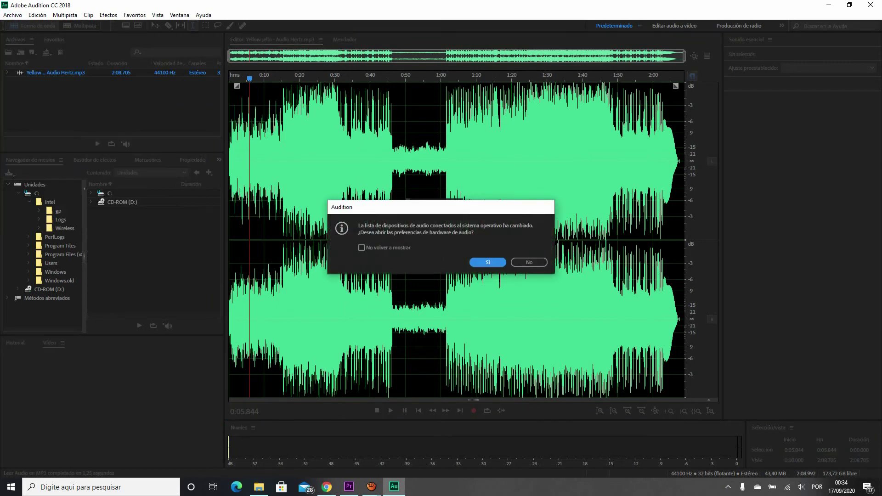
- Decline opening the audio hardware preferences, and review the file formats offered when saving Yellow Jello as a new file, without saving
{"action": "left_click", "coordinate": [529, 263]}
{"action": "left_click", "coordinate": [12, 15]}
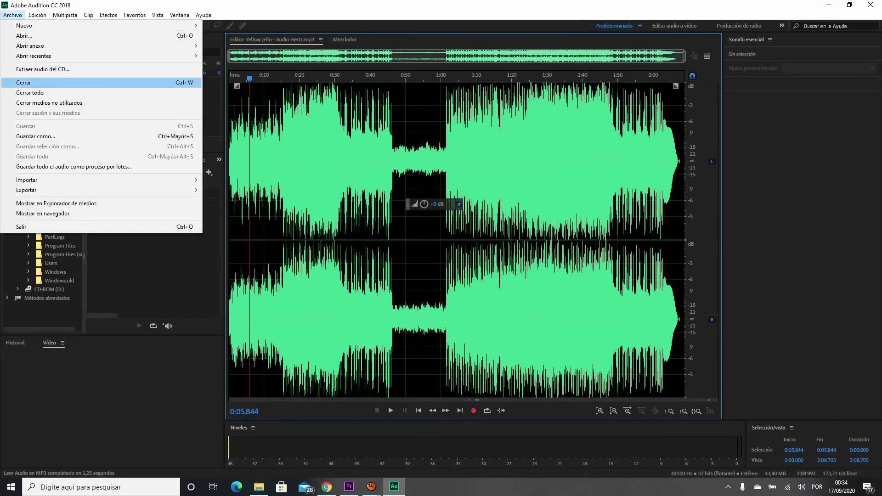
{"action": "left_click", "coordinate": [35, 136]}
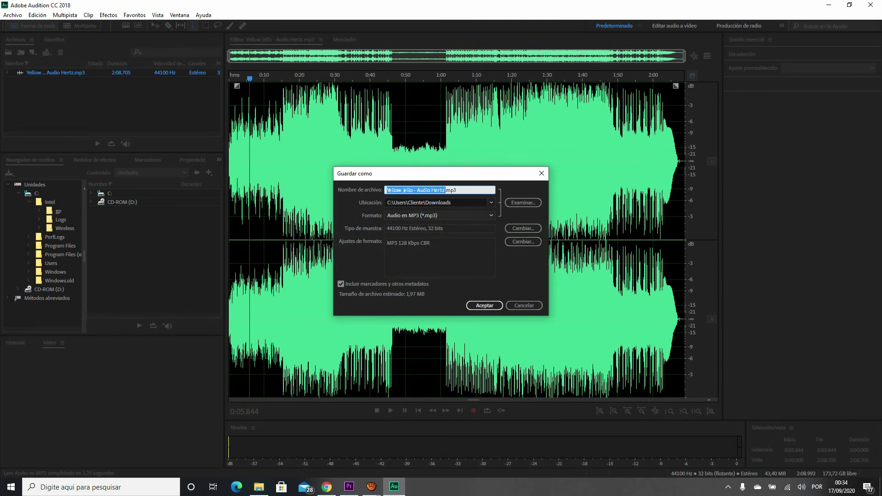
{"action": "left_click", "coordinate": [459, 216]}
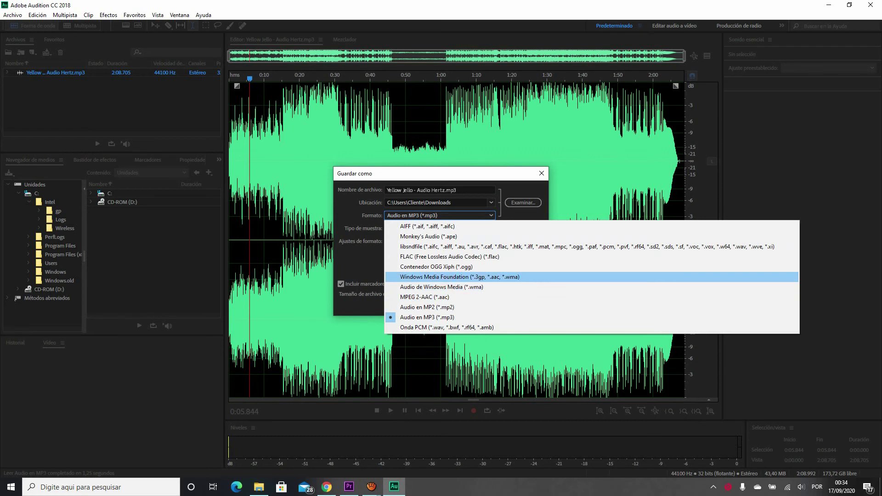
{"action": "key", "text": "Escape"}
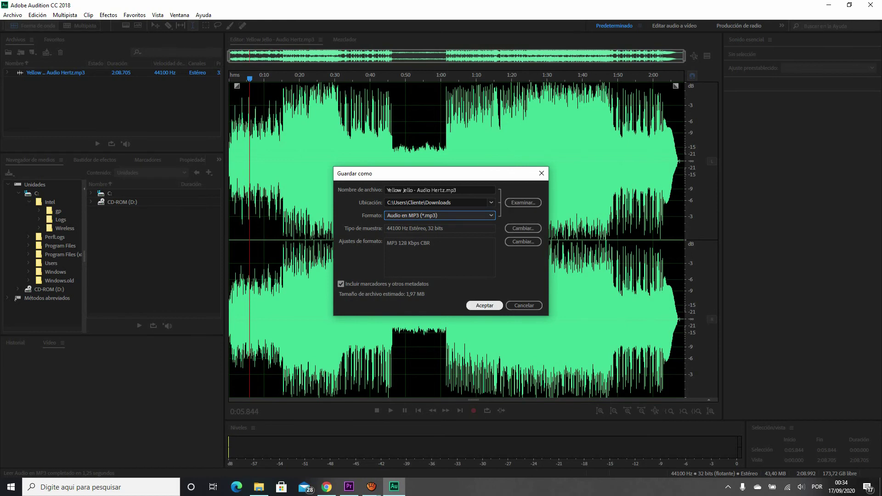
{"action": "left_click", "coordinate": [524, 305]}
- Review the file formats offered when exporting the Yellow Jello audio as a file, without exporting it
{"action": "left_click", "coordinate": [12, 15]}
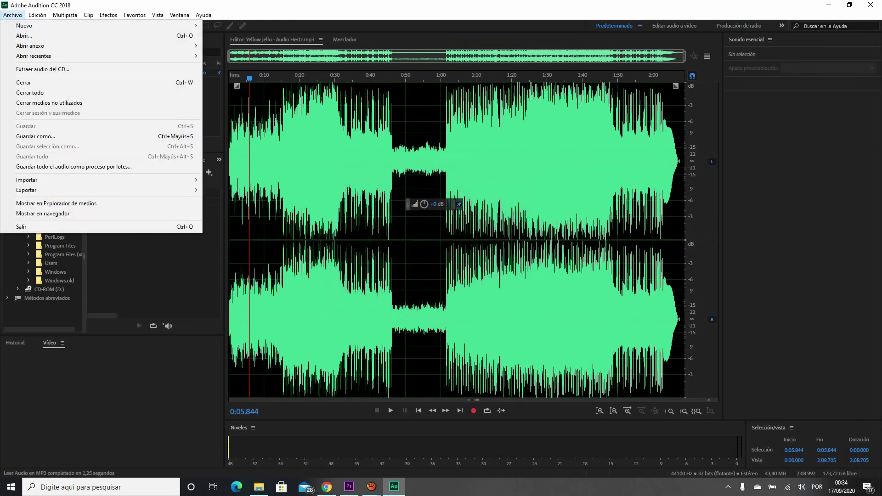
{"action": "mouse_move", "coordinate": [100, 190]}
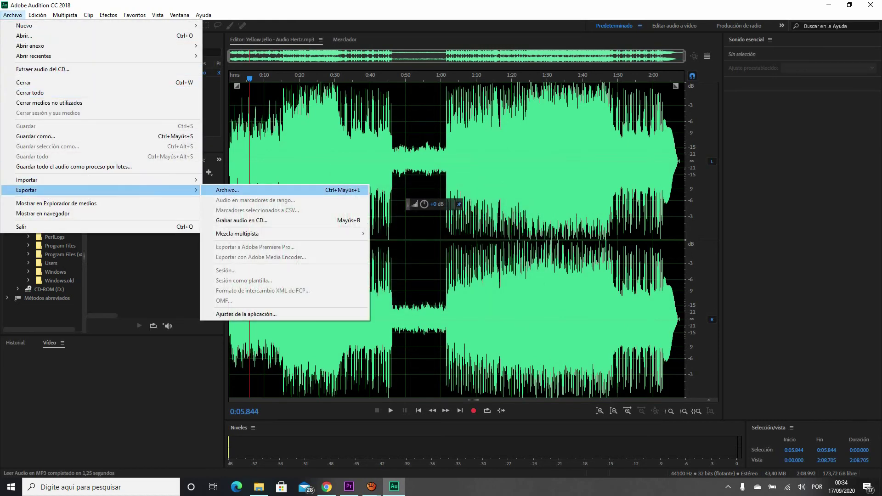
{"action": "left_click", "coordinate": [227, 190]}
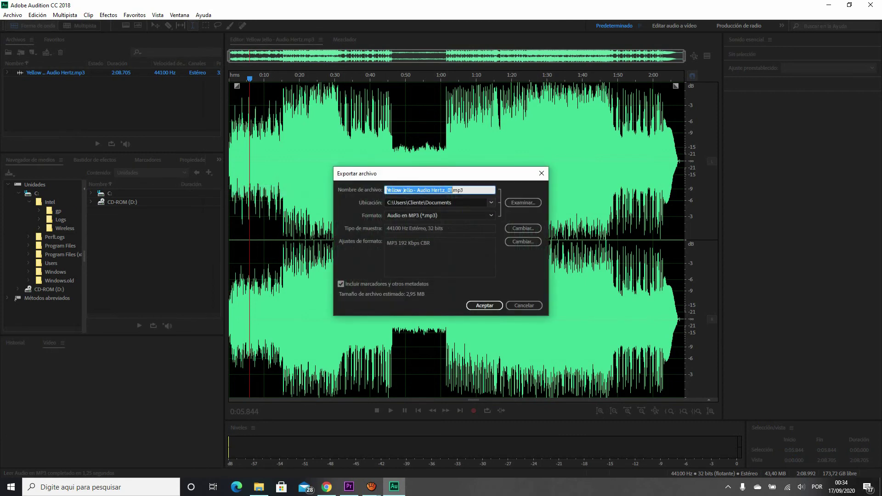
{"action": "left_click", "coordinate": [459, 215]}
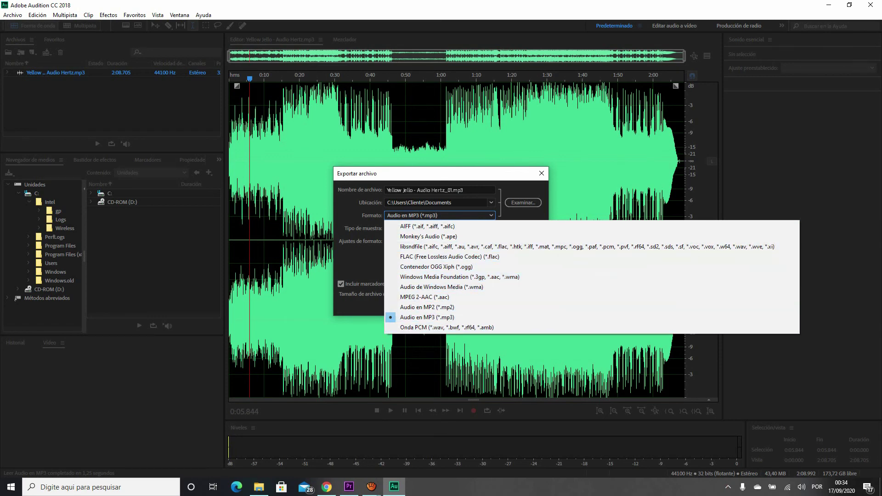
{"action": "key", "text": "Escape"}
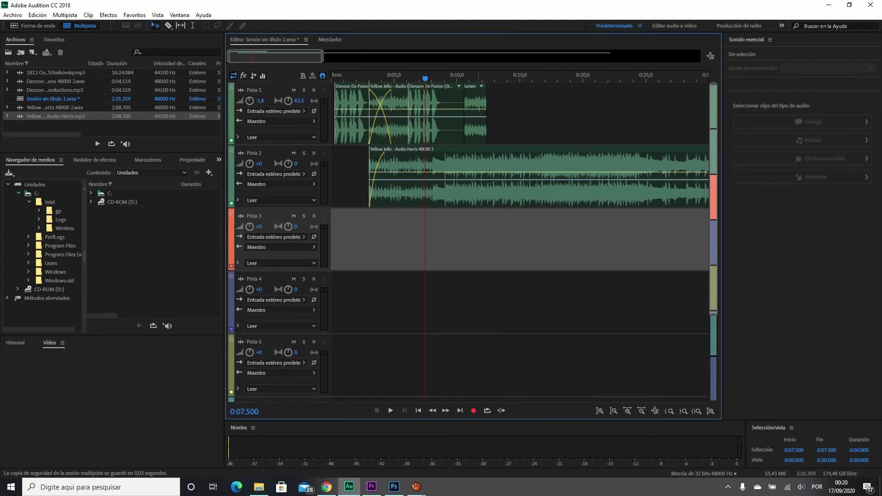
- Switch through Premiere Pro to Chrome and examine the image search results for "foto sem contraste" and "histograma fotografia"
{"action": "left_click", "coordinate": [371, 486]}
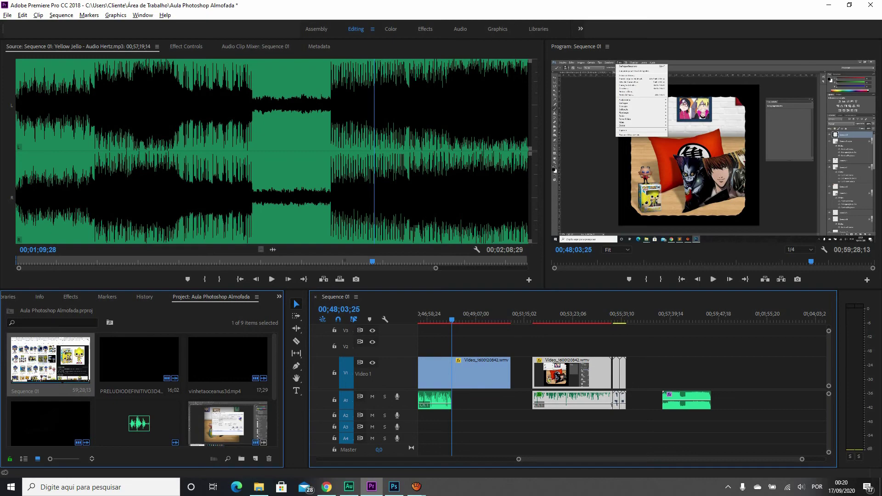
{"action": "left_click", "coordinate": [326, 486]}
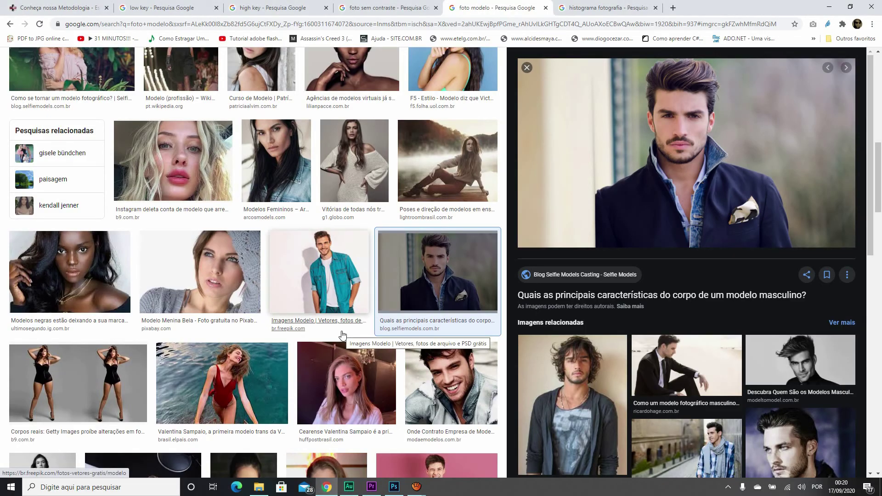
{"action": "left_click", "coordinate": [375, 7]}
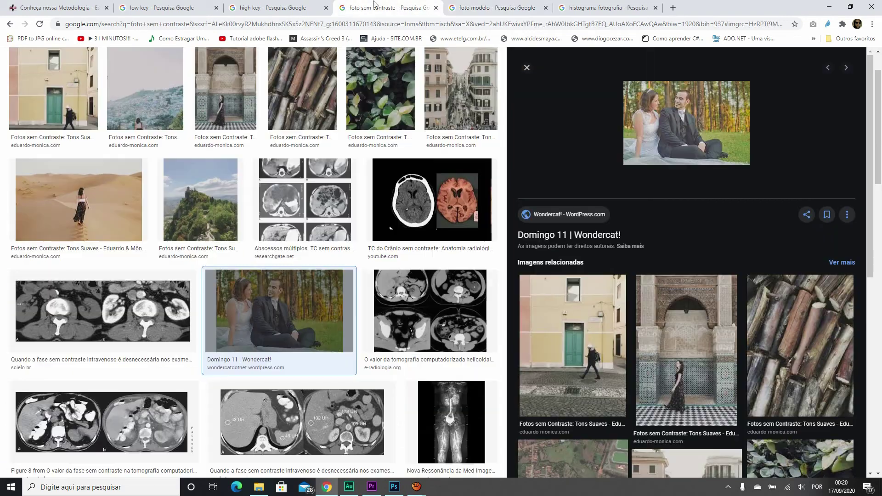
{"action": "left_click", "coordinate": [584, 5]}
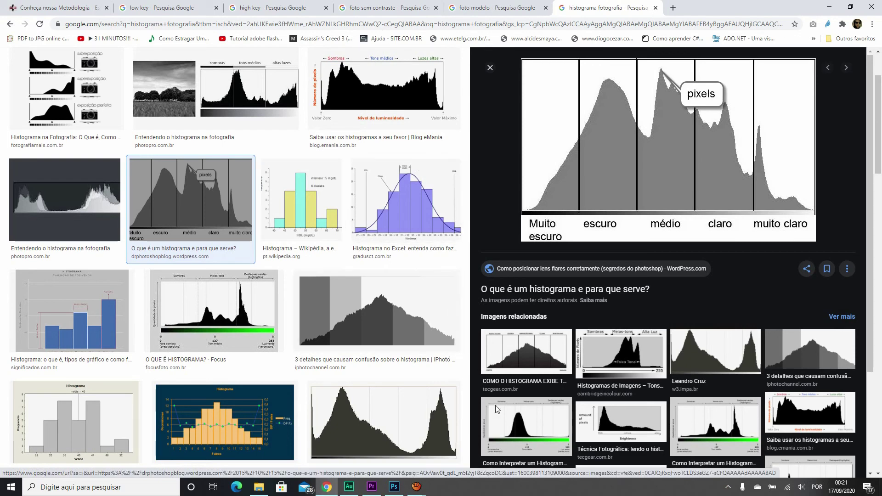
{"action": "left_click", "coordinate": [370, 444]}
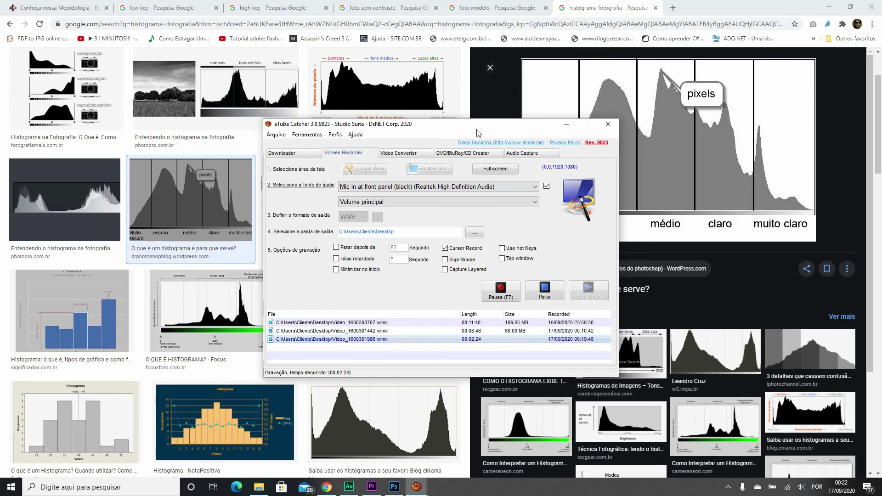
{"action": "left_click", "coordinate": [572, 6]}
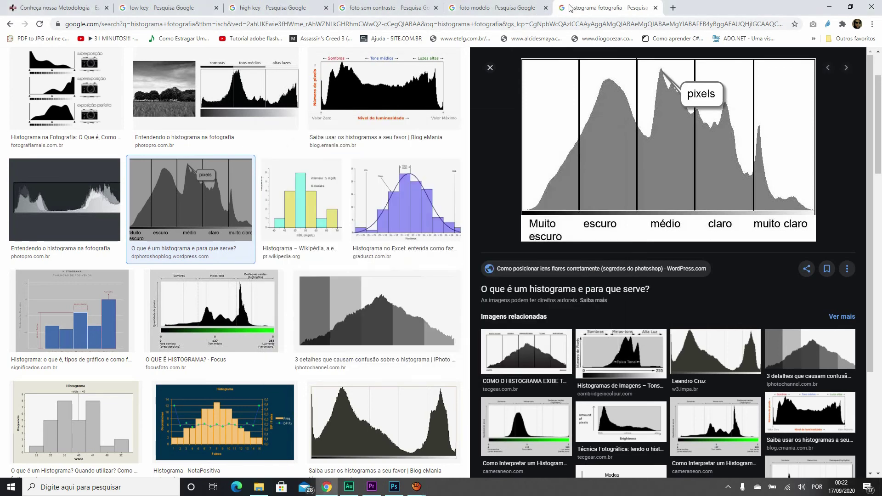